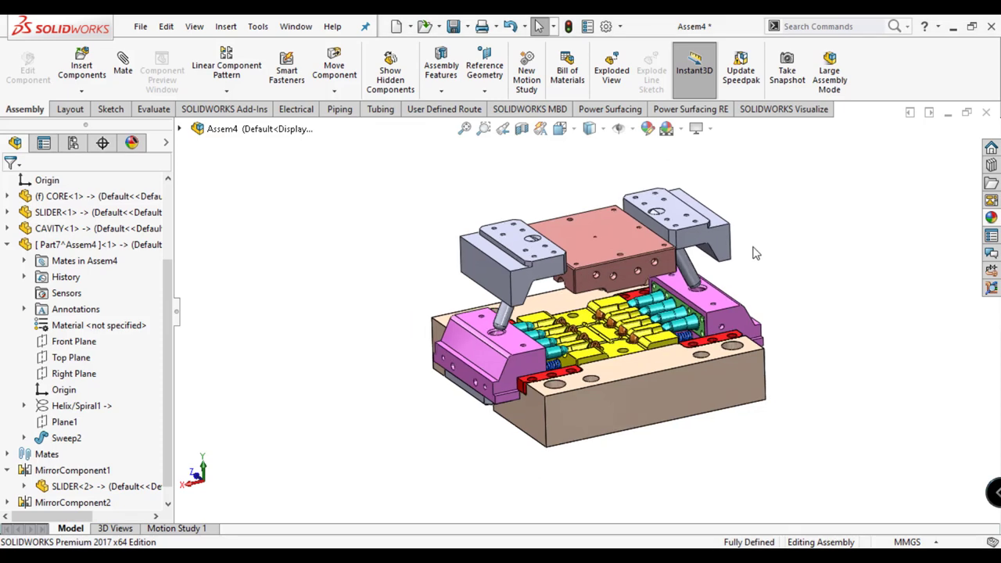
# Step: Drag the cavity half down onto the core so the angled pins draw the sliders inward
pyautogui.scroll(-2, 706, 313)
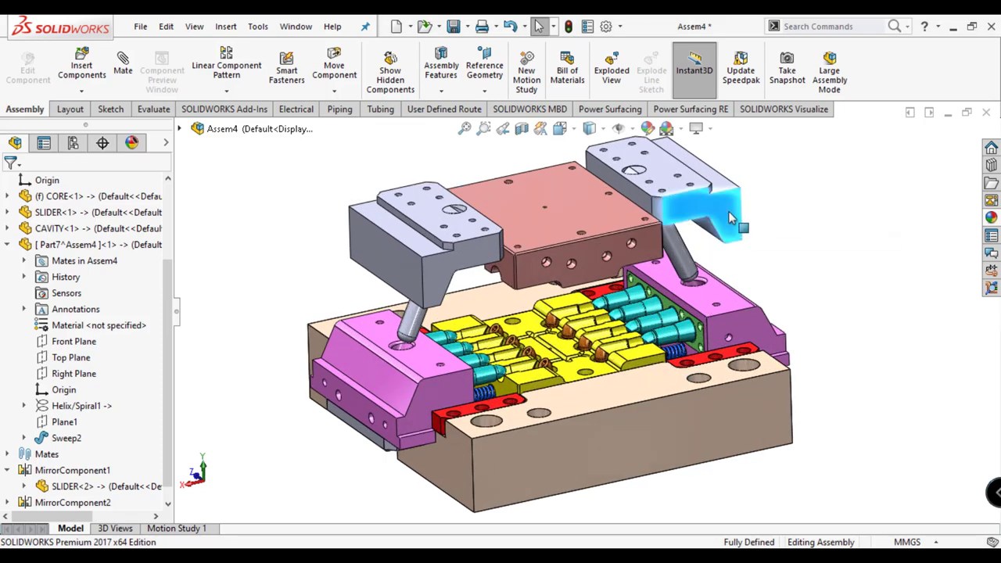
pyautogui.moveTo(729, 217)
pyautogui.mouseDown()
pyautogui.moveTo(749, 323)
pyautogui.moveTo(728, 280)
pyautogui.mouseUp()
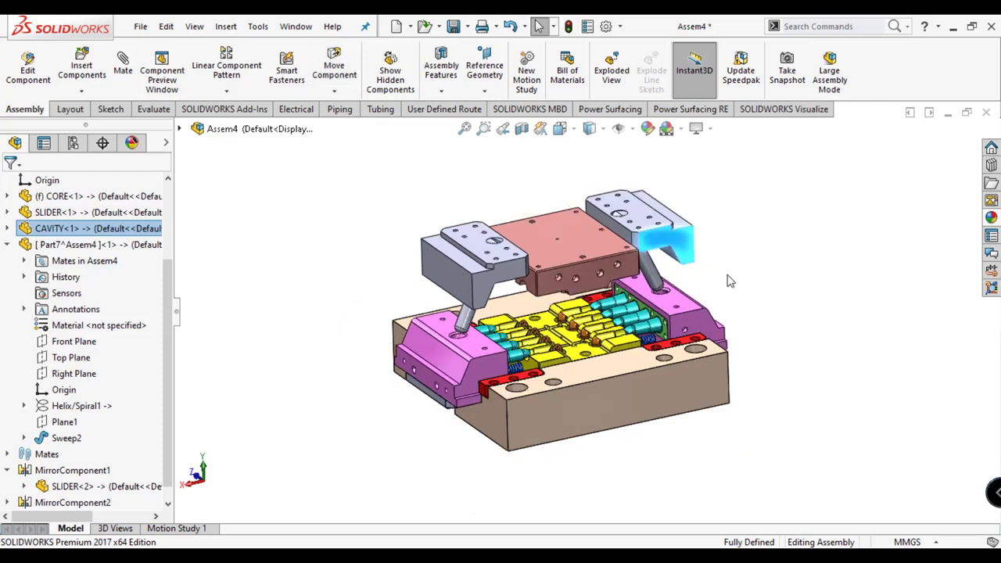
pyautogui.moveTo(727, 280); pyautogui.dragTo(696, 259, button='middle')
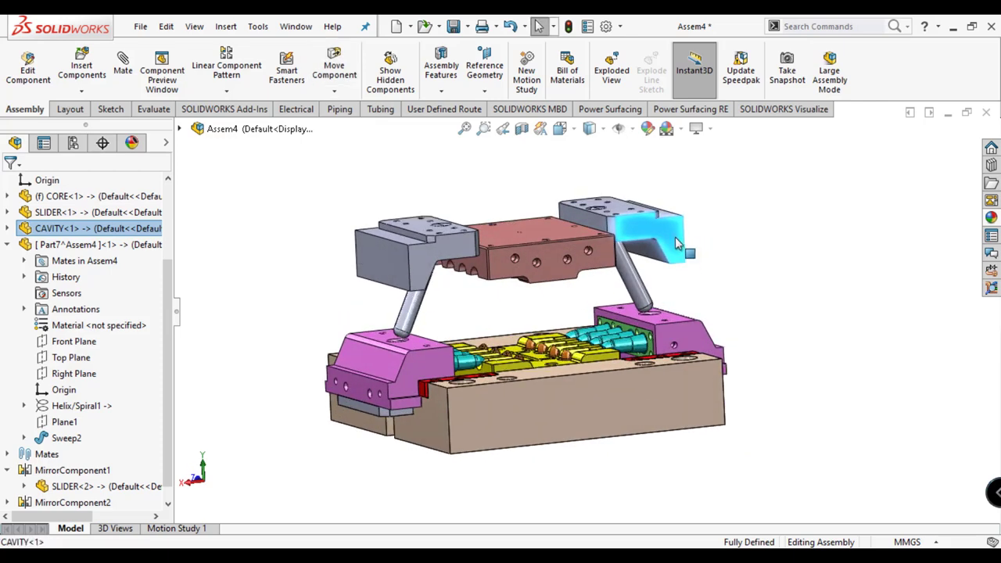
pyautogui.moveTo(677, 243)
pyautogui.mouseDown()
pyautogui.moveTo(700, 321)
pyautogui.moveTo(687, 237)
pyautogui.mouseUp()
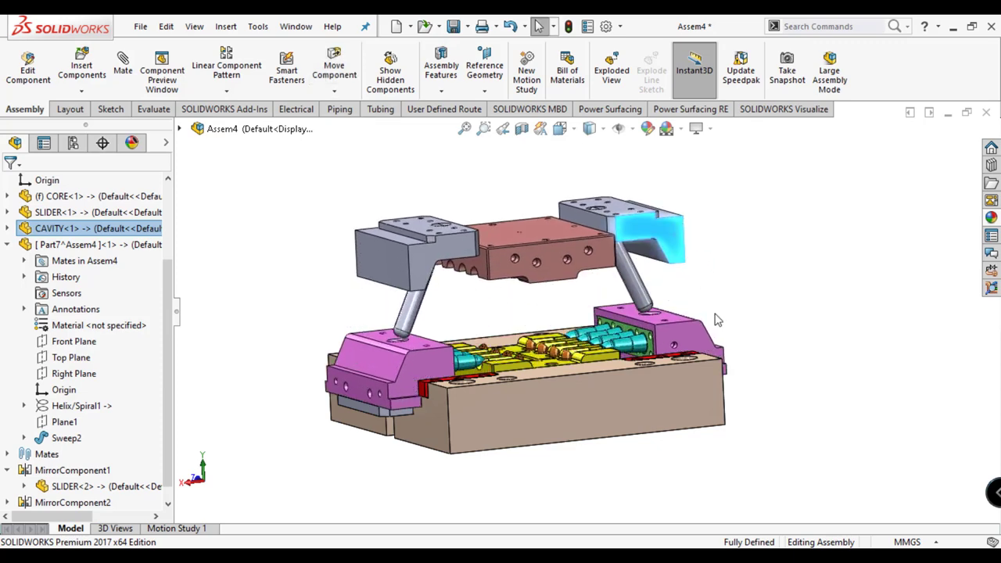
pyautogui.moveTo(717, 319); pyautogui.dragTo(622, 166, button='middle')
# Step: Try a section cut, cancel it, then drag the cavity half further onto the core
pyautogui.click(522, 129)
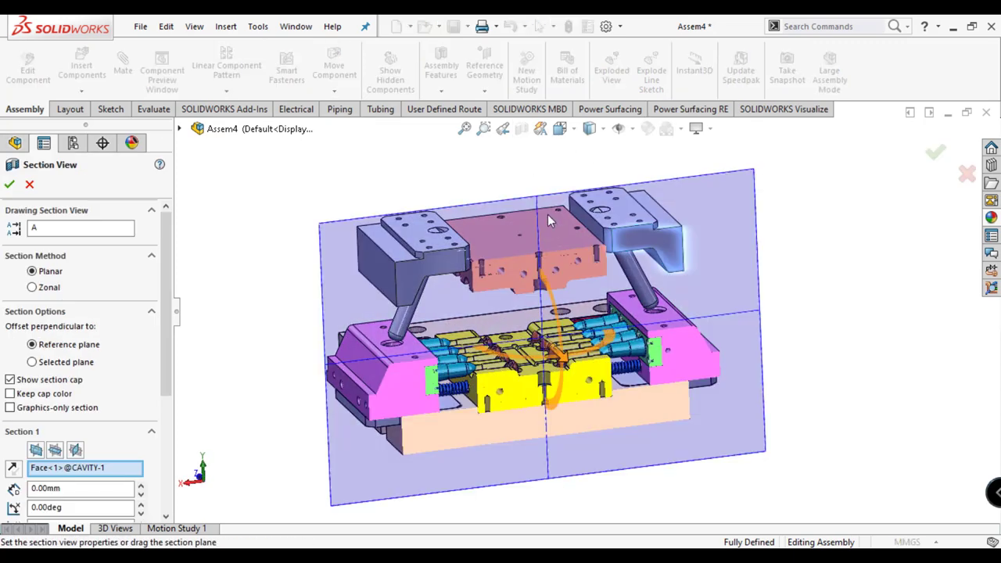
pyautogui.moveTo(588, 247); pyautogui.dragTo(548, 203, button='middle')
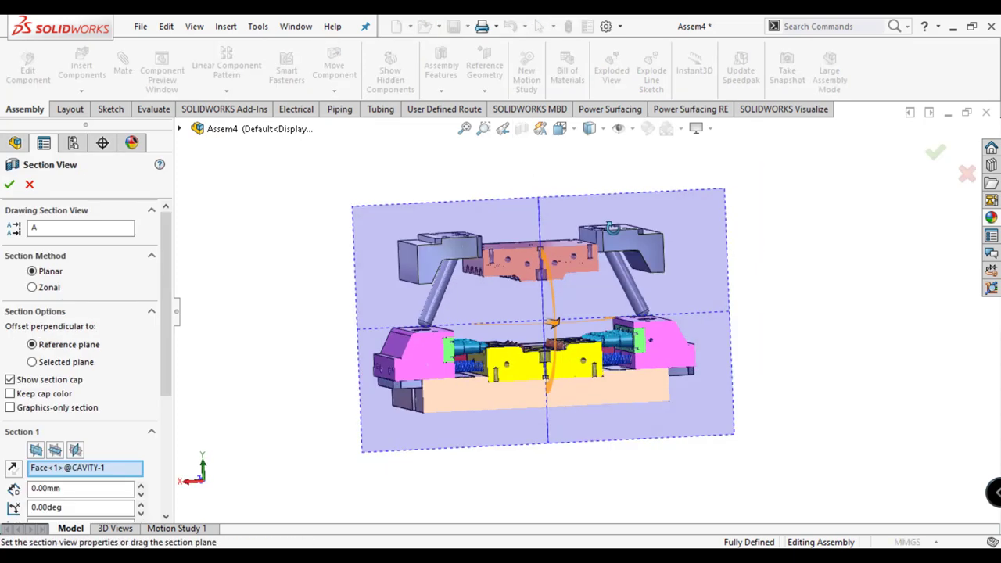
pyautogui.click(10, 186)
pyautogui.scroll(-3, 547, 297)
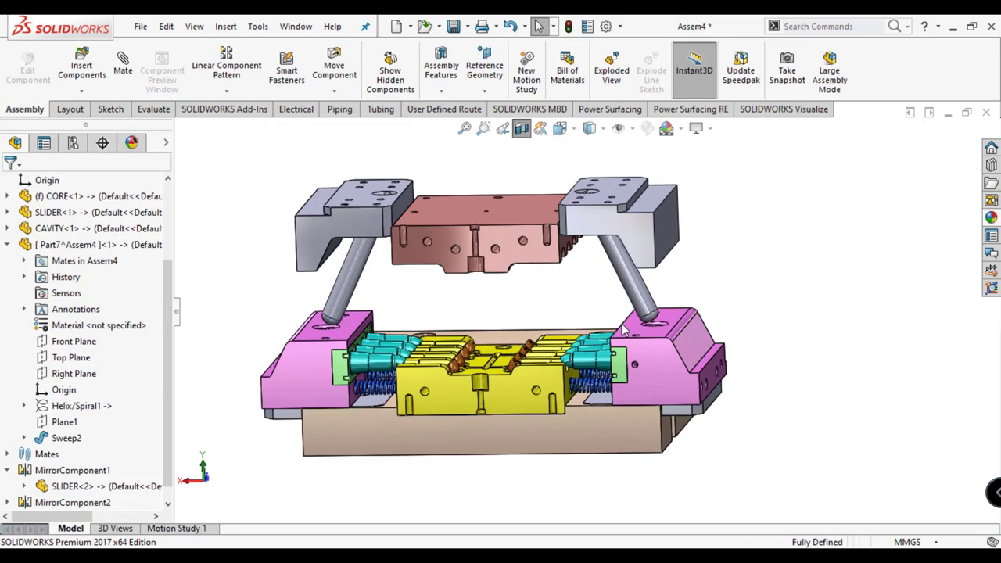
pyautogui.moveTo(610, 258); pyautogui.dragTo(646, 277)
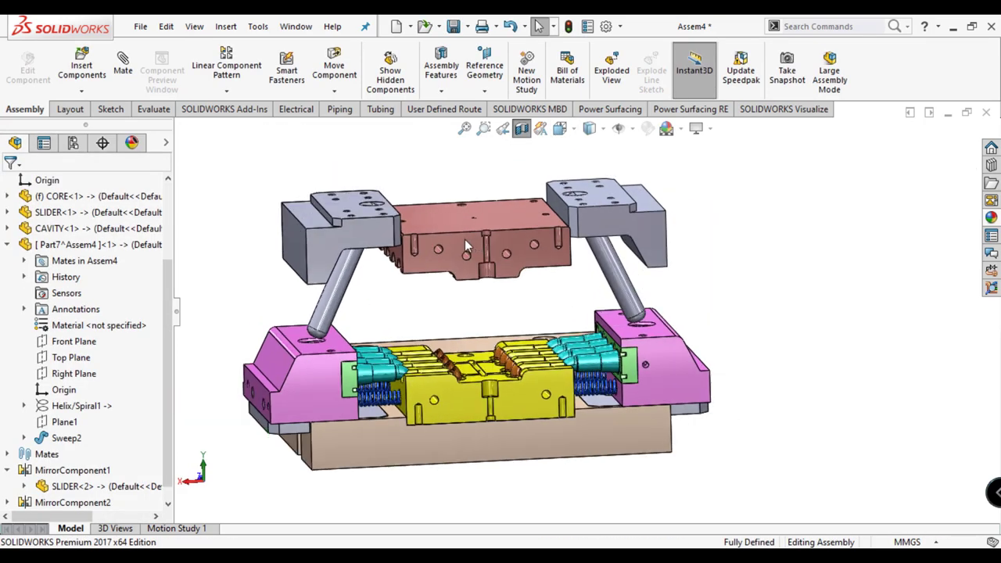
pyautogui.moveTo(691, 224)
pyautogui.mouseDown()
pyautogui.moveTo(692, 248)
pyautogui.moveTo(680, 203)
pyautogui.moveTo(712, 360)
pyautogui.mouseUp()
pyautogui.click(793, 320)
pyautogui.moveTo(794, 320)
pyautogui.mouseDown(button='middle')
pyautogui.moveTo(706, 268)
pyautogui.moveTo(545, 225)
pyautogui.mouseUp(button='middle')
# Step: Section the assembly along the Front Plane and view it from the front, zoomed to fit
pyautogui.click(522, 129)
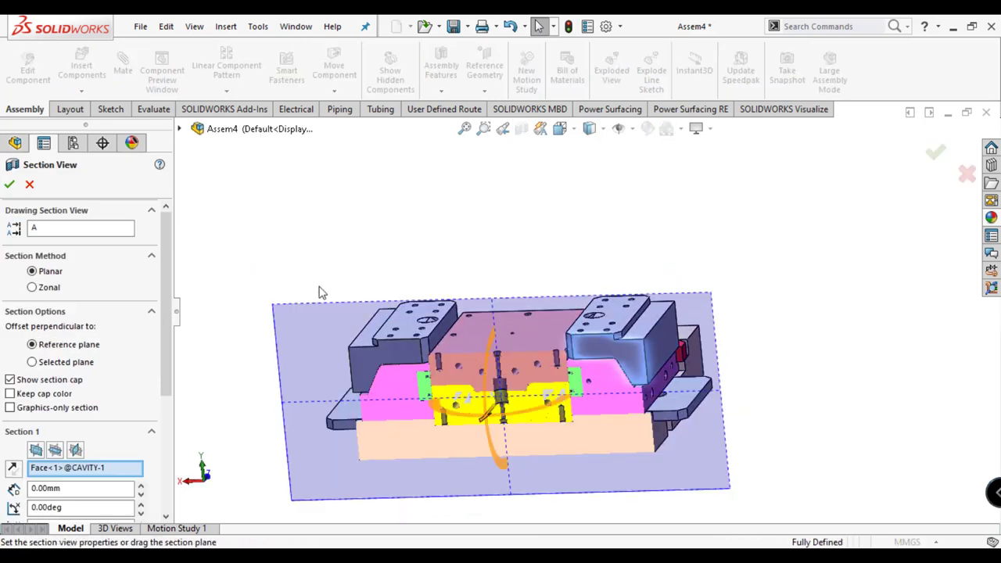
pyautogui.click(38, 452)
pyautogui.click(8, 185)
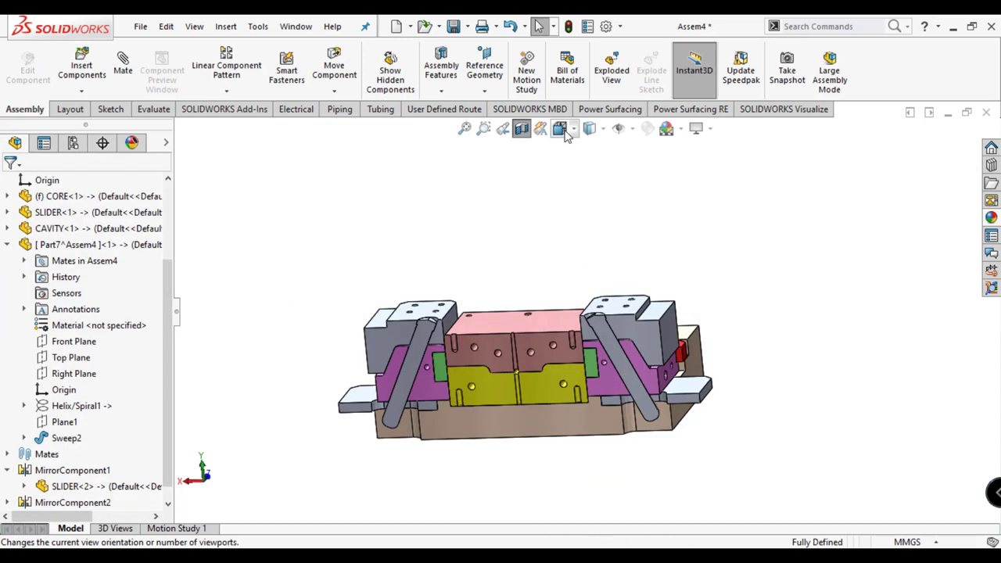
pyautogui.click(559, 128)
pyautogui.click(634, 200)
pyautogui.press('f')
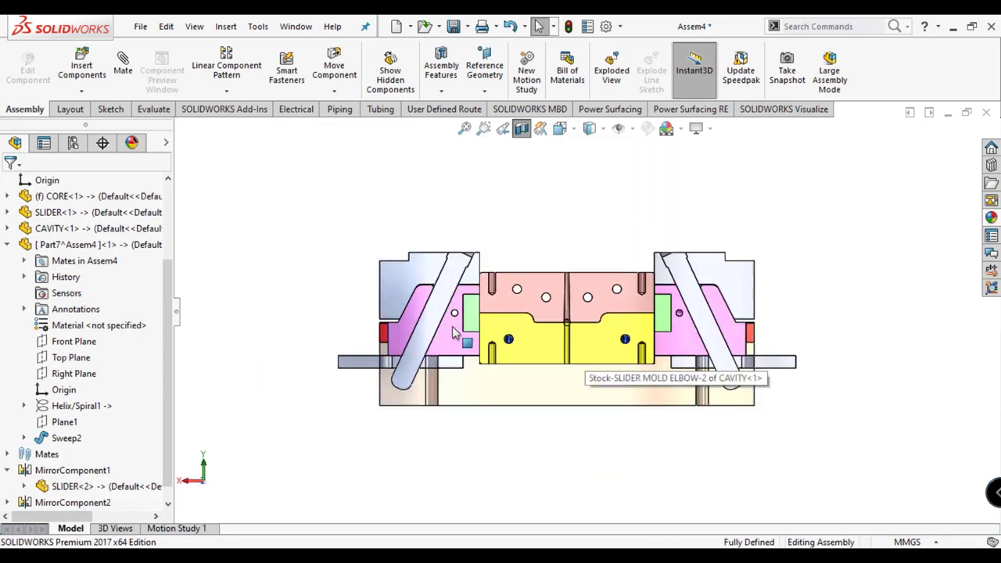
# Step: Toggle RealView rendering in the display settings
pyautogui.click(681, 129)
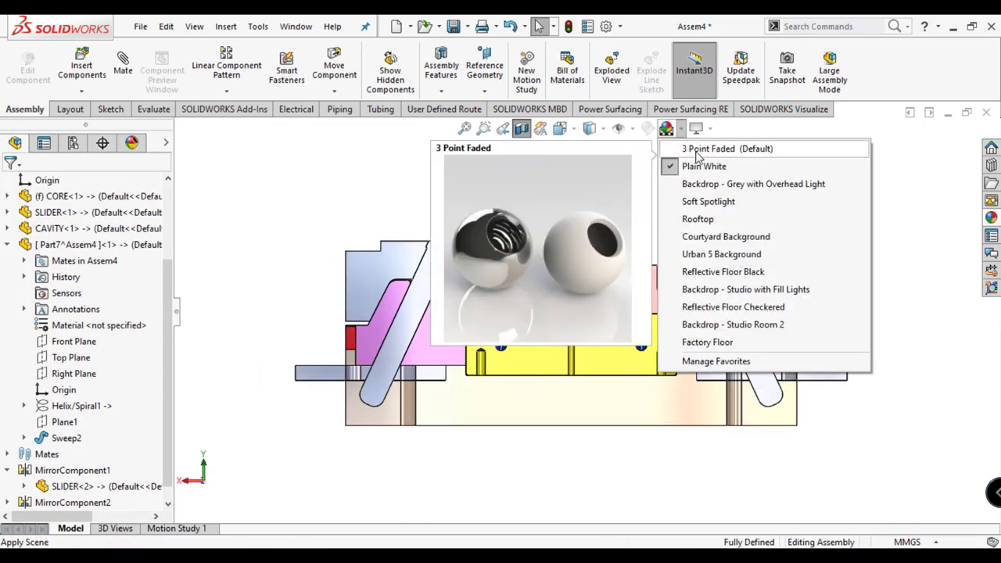
pyautogui.click(698, 130)
pyautogui.click(710, 149)
# Step: Lift the cavity half upward so the sliders retract outward, exposing springs and core
pyautogui.moveTo(750, 270)
pyautogui.mouseDown()
pyautogui.moveTo(752, 192)
pyautogui.moveTo(735, 201)
pyautogui.moveTo(752, 307)
pyautogui.moveTo(737, 217)
pyautogui.moveTo(736, 328)
pyautogui.moveTo(729, 200)
pyautogui.moveTo(737, 329)
pyautogui.mouseUp()
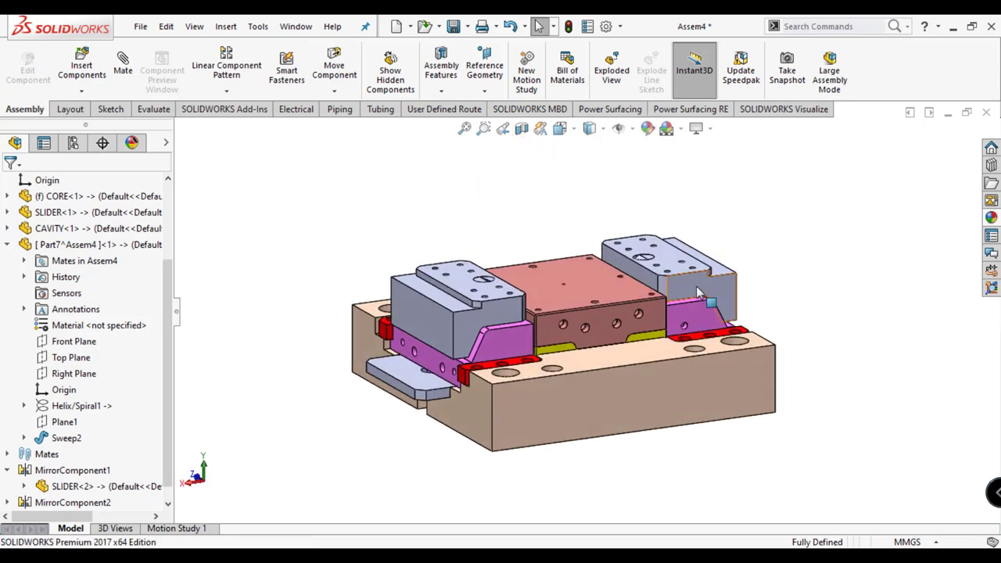
pyautogui.click(690, 220)
pyautogui.moveTo(690, 219); pyautogui.dragTo(690, 175)
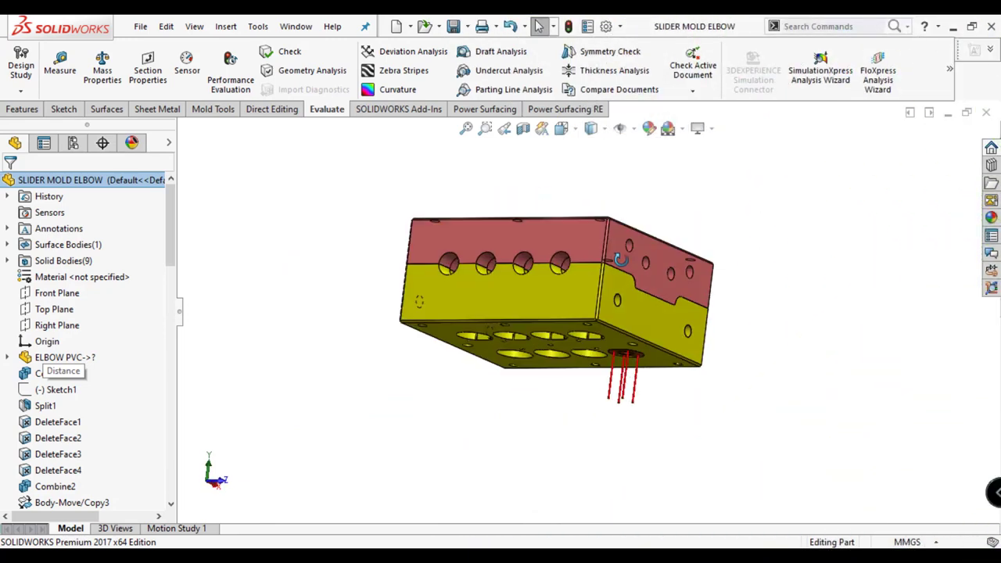
# Step: Isolate the yellow core block and view its side face Normal To
pyautogui.moveTo(620, 259); pyautogui.dragTo(591, 334, button='middle')
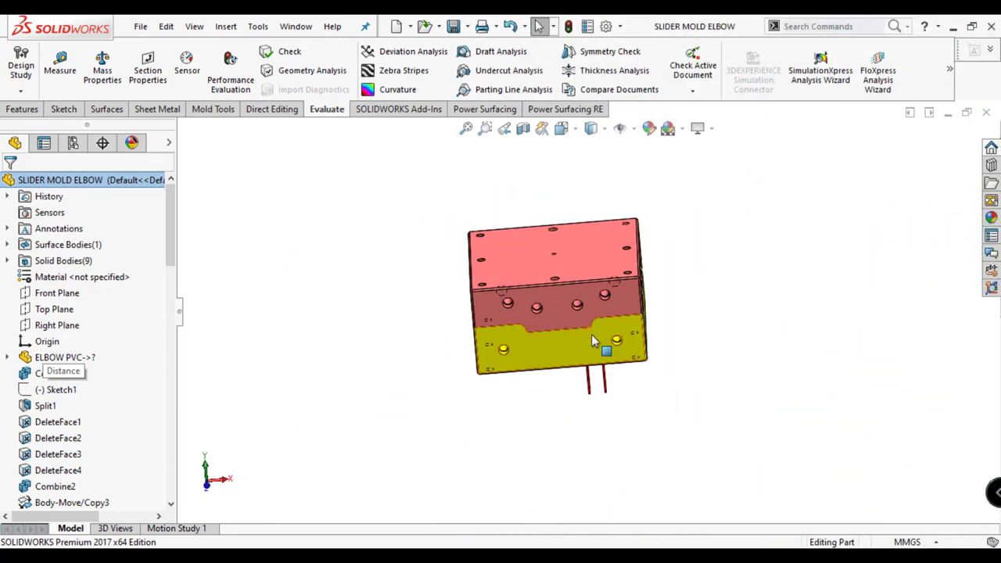
pyautogui.rightClick(592, 337)
pyautogui.click(648, 510)
pyautogui.scroll(-2, 555, 266)
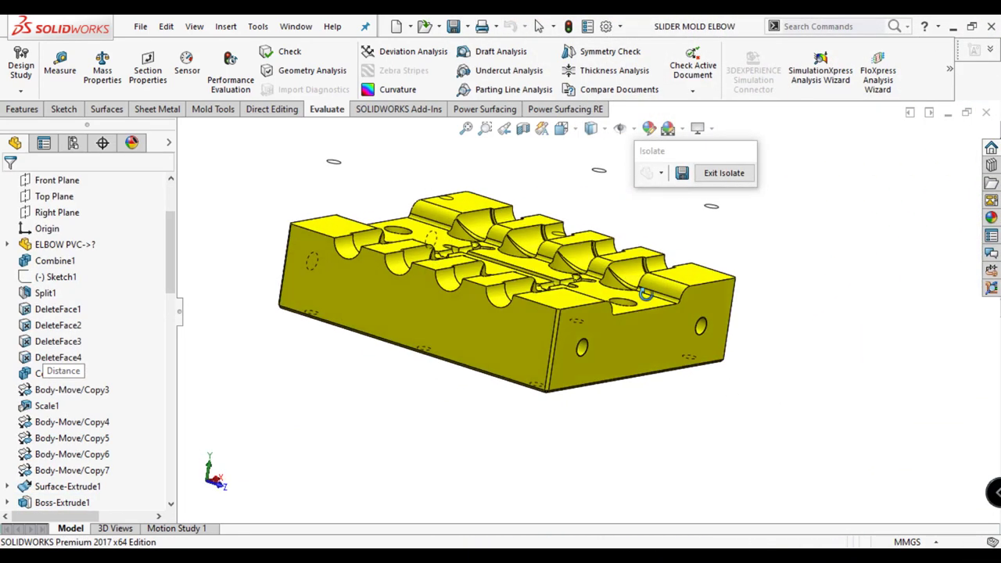
pyautogui.scroll(-3, 555, 266)
pyautogui.scroll(-3, 555, 265)
pyautogui.click(555, 266)
pyautogui.click(674, 221)
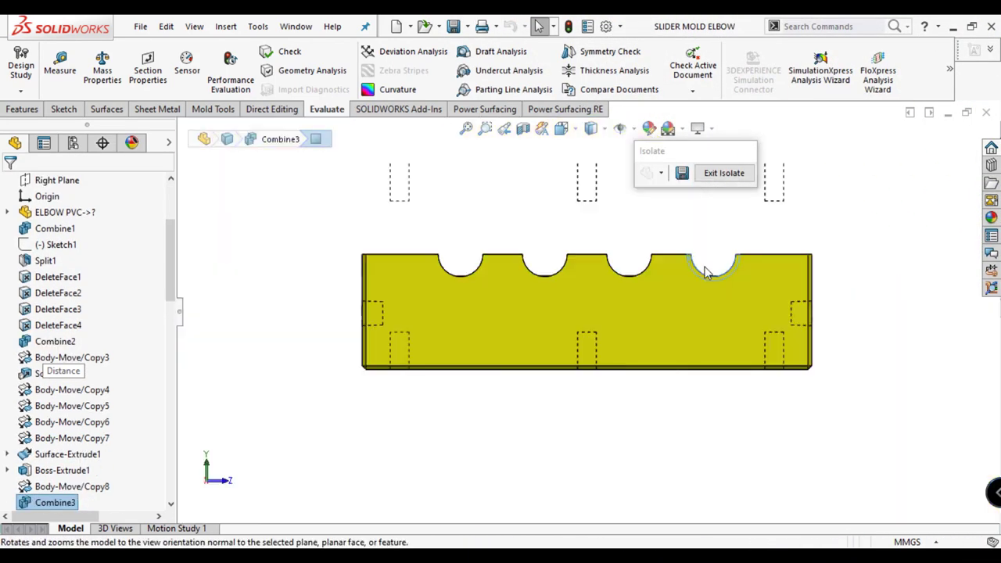
# Step: Sketch a Ø24 circle over the end half-round cutout and exit the sketch
pyautogui.click(64, 108)
pyautogui.click(25, 71)
pyautogui.click(125, 50)
pyautogui.scroll(-3, 558, 268)
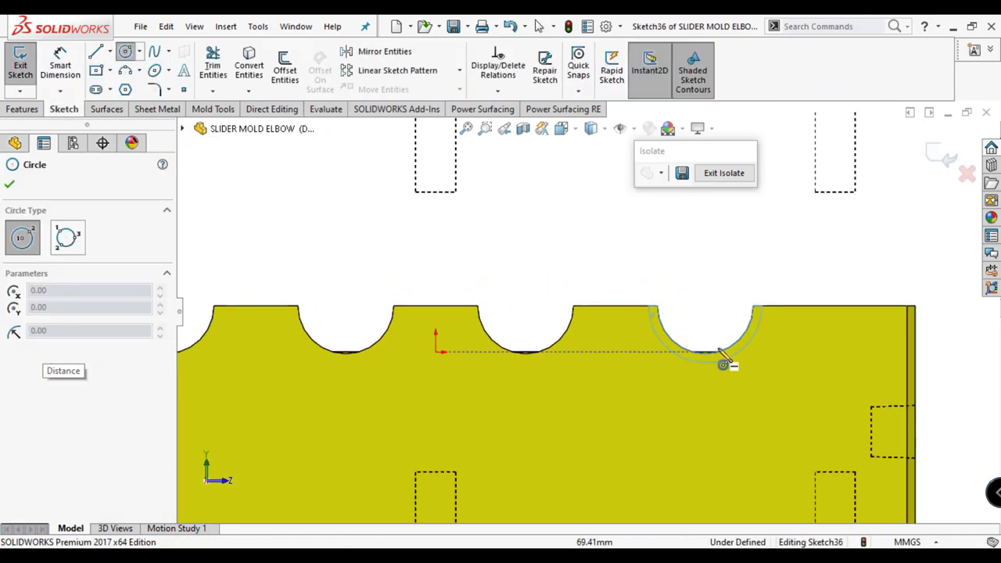
pyautogui.click(705, 307)
pyautogui.click(677, 250)
pyautogui.press('d')
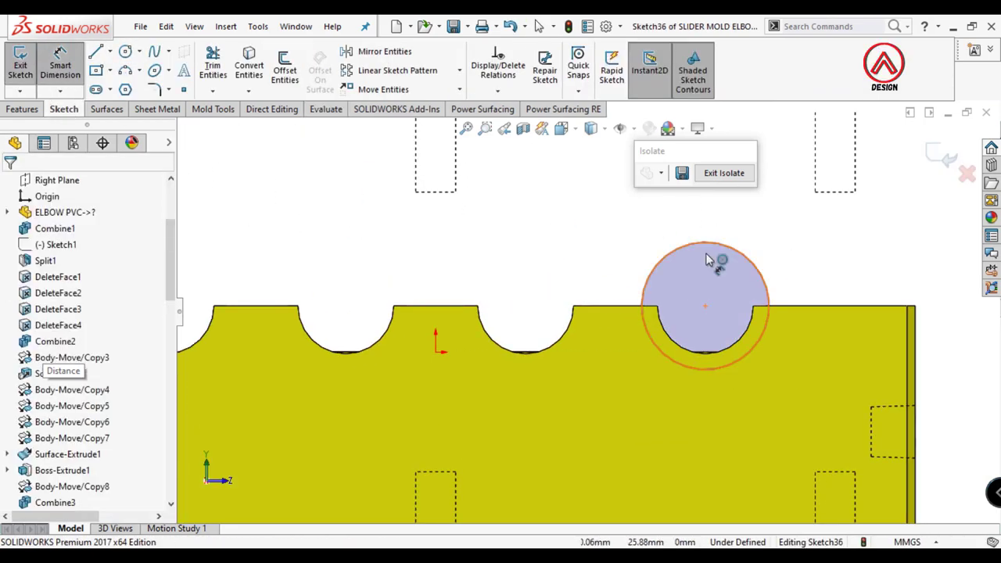
pyautogui.click(723, 246)
pyautogui.click(820, 223)
pyautogui.write('24')
pyautogui.press('Return')
pyautogui.moveTo(608, 298); pyautogui.dragTo(677, 362, button='middle')
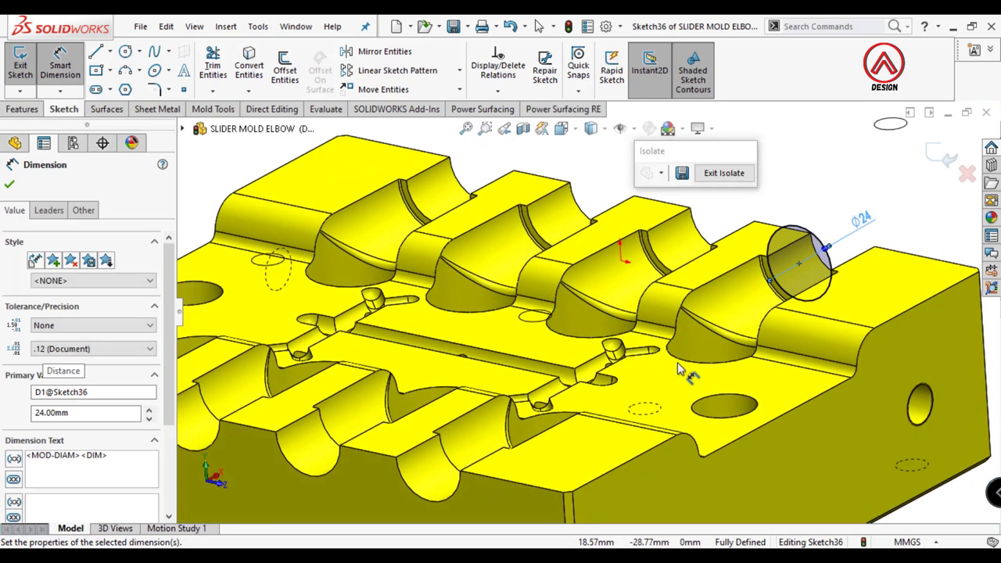
pyautogui.click(21, 67)
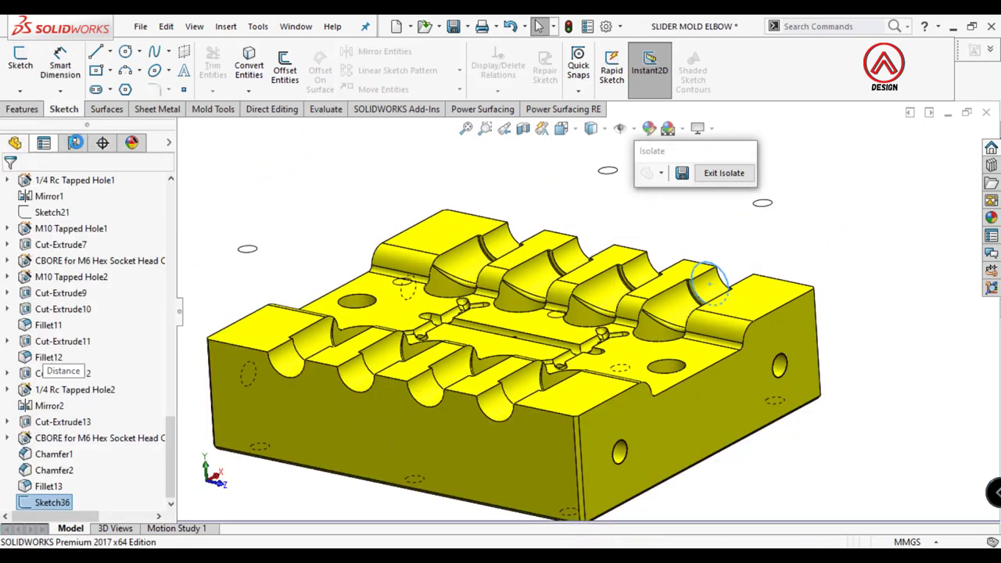
pyautogui.click(9, 109)
# Step: Extract a Core from Sketch36, Blind 30 mm with 5° outward draft
pyautogui.click(216, 110)
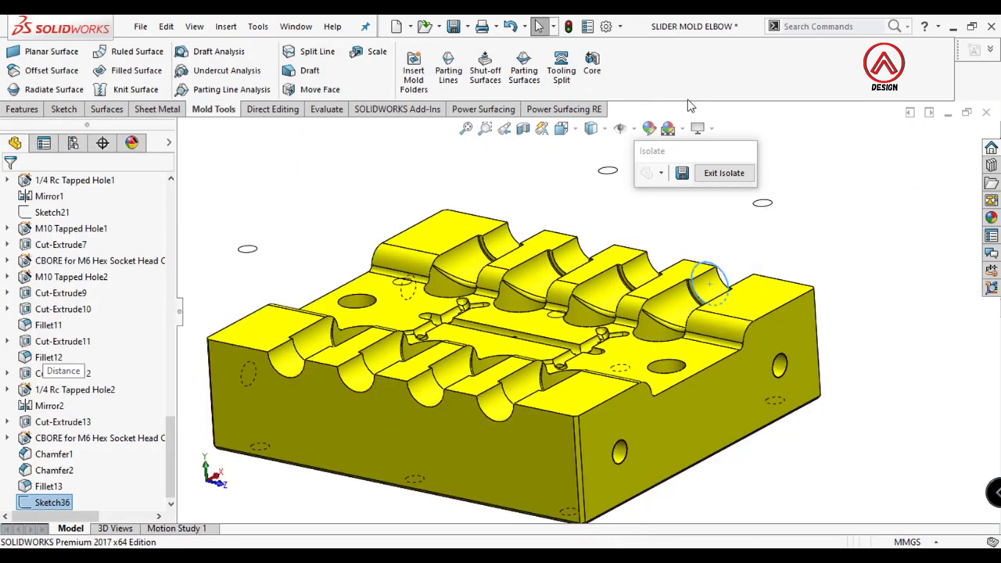
pyautogui.click(591, 66)
pyautogui.scroll(-3, 733, 293)
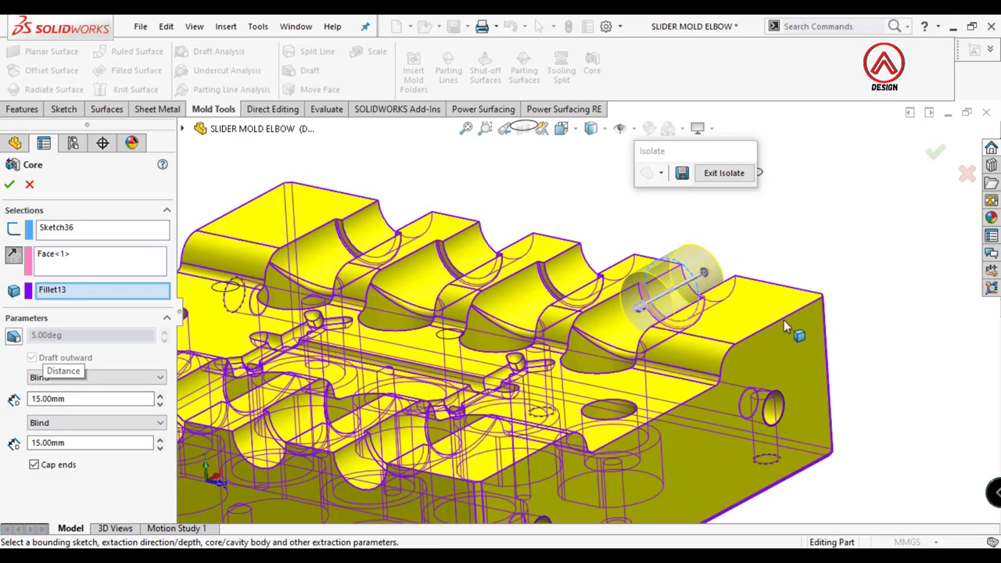
pyautogui.moveTo(786, 327)
pyautogui.mouseDown(button='middle')
pyautogui.moveTo(688, 290)
pyautogui.moveTo(615, 312)
pyautogui.mouseUp(button='middle')
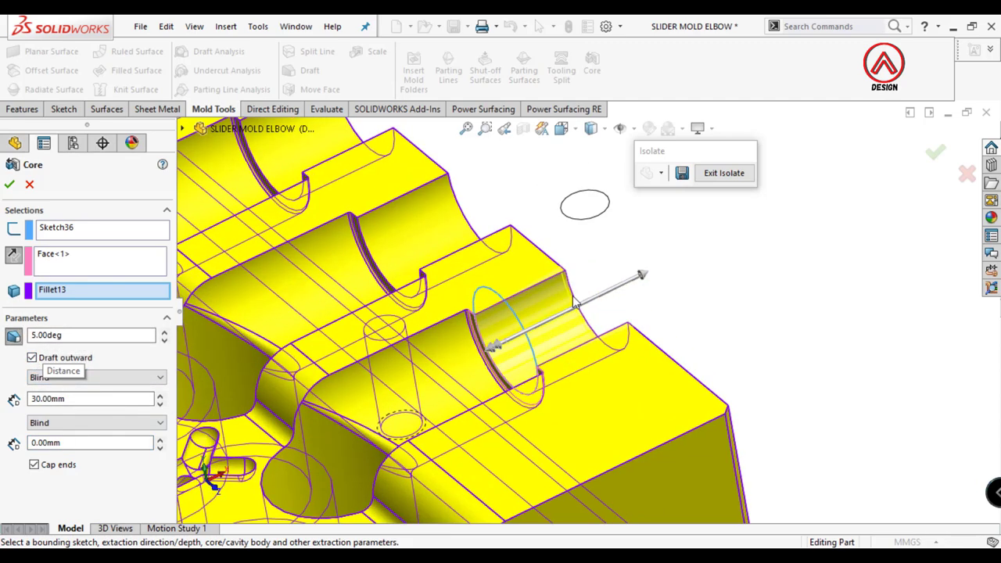
pyautogui.moveTo(594, 336); pyautogui.dragTo(587, 342, button='middle')
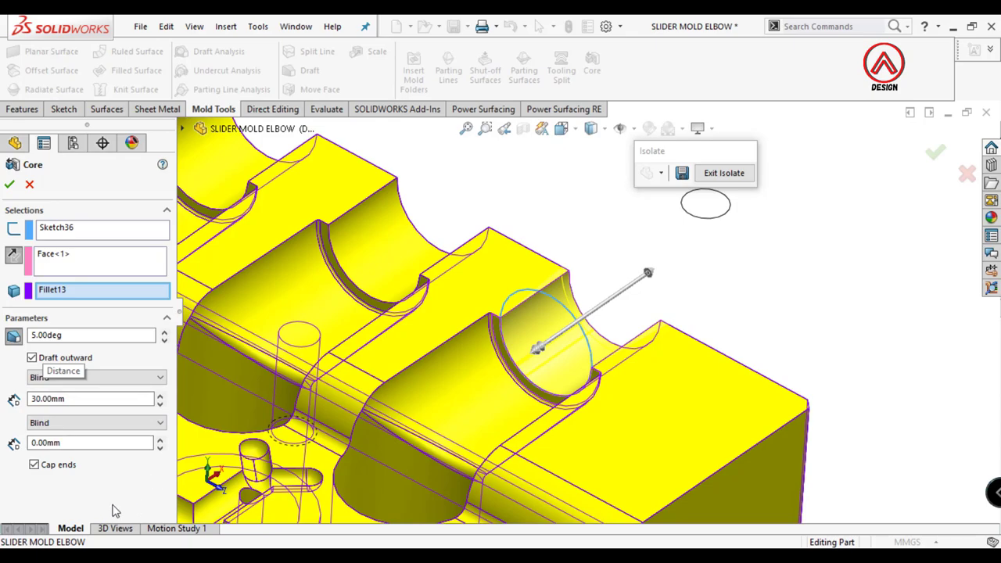
pyautogui.scroll(5, 539, 344)
pyautogui.moveTo(599, 273)
pyautogui.mouseDown(button='middle')
pyautogui.moveTo(530, 305)
pyautogui.moveTo(639, 303)
pyautogui.mouseUp(button='middle')
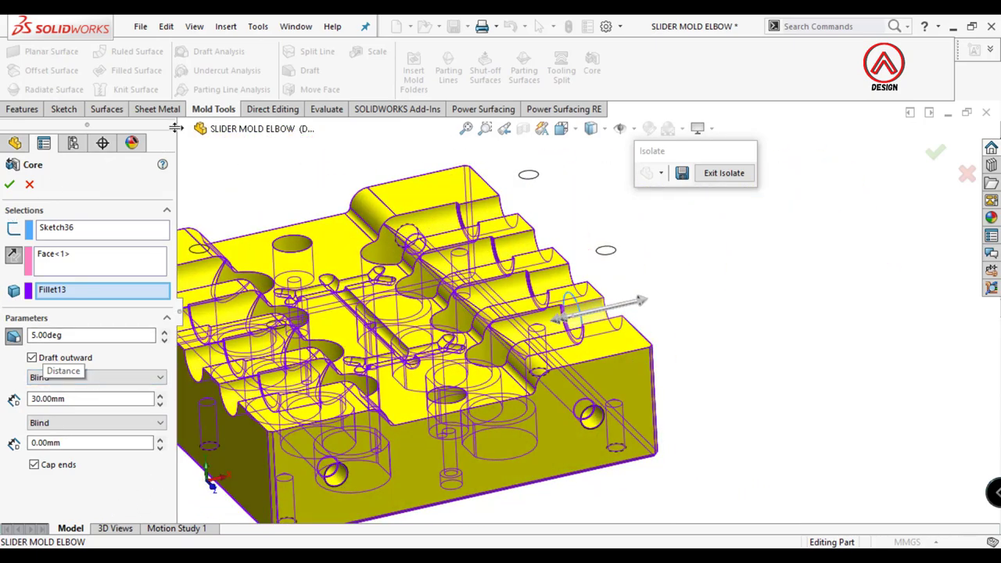
pyautogui.click(9, 186)
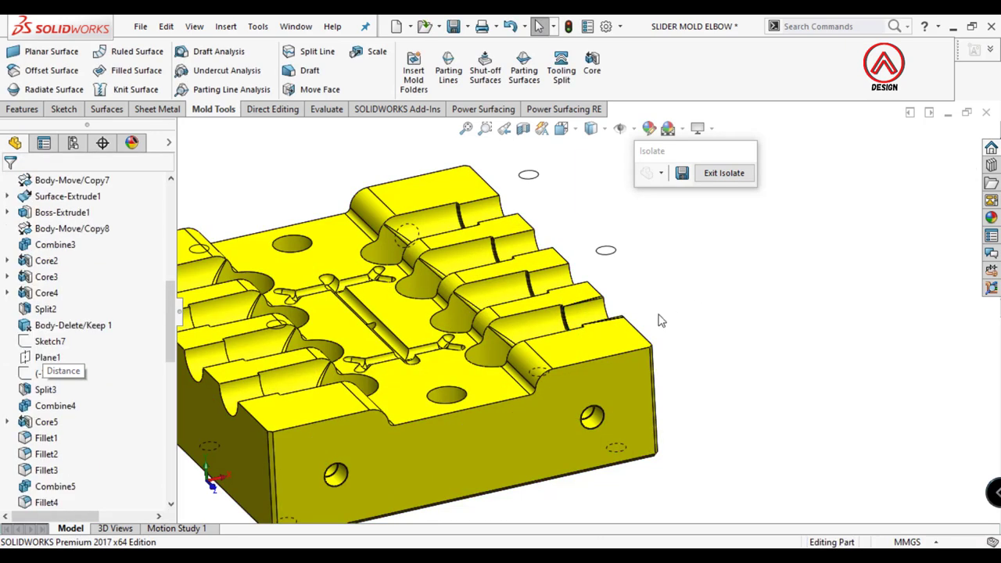
# Step: Show and select the Chamfer1 body from the Solid Bodies list
pyautogui.click(7, 503)
pyautogui.click(66, 502)
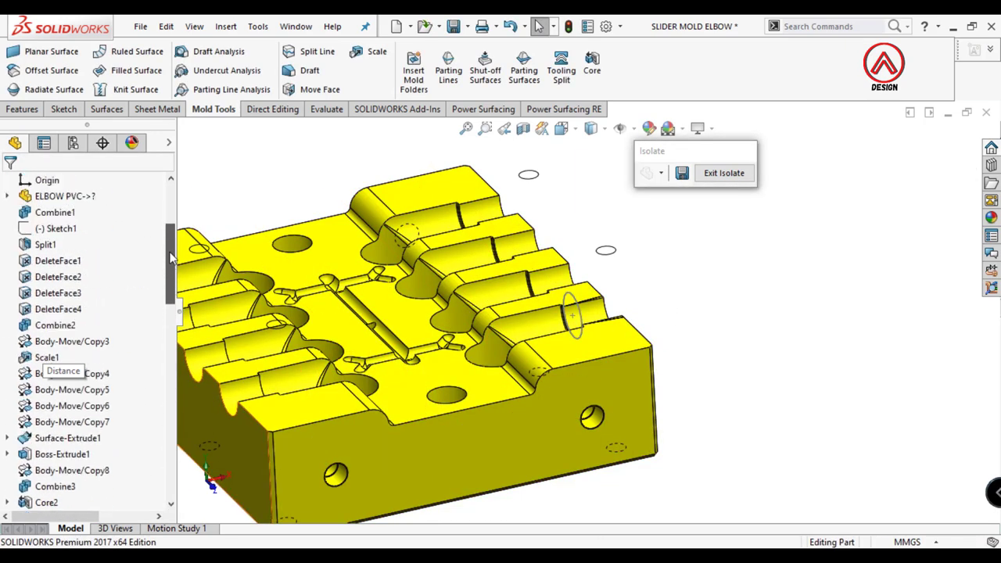
pyautogui.moveTo(173, 449); pyautogui.dragTo(171, 215)
pyautogui.click(7, 260)
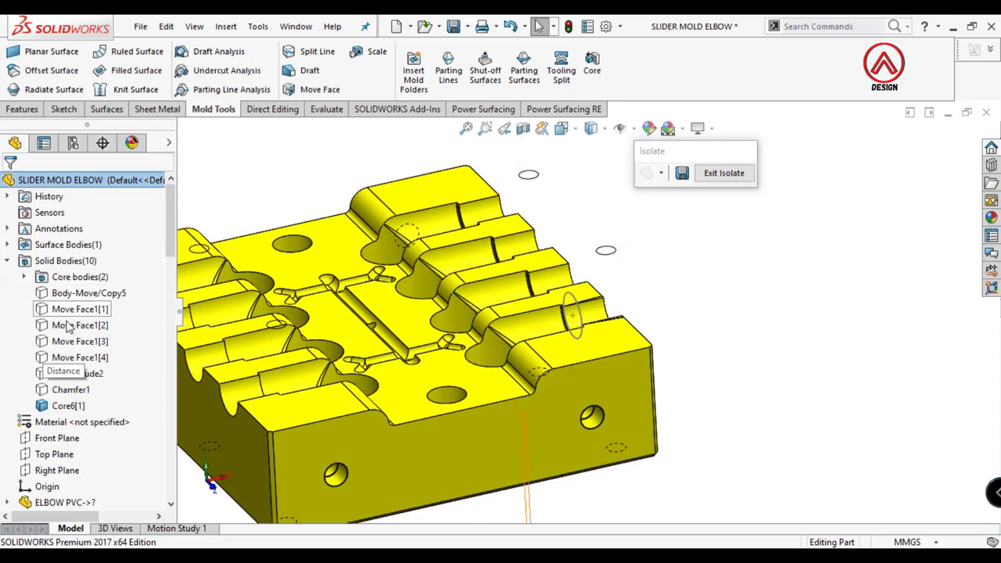
pyautogui.click(71, 389)
pyautogui.click(143, 367)
pyautogui.click(634, 383)
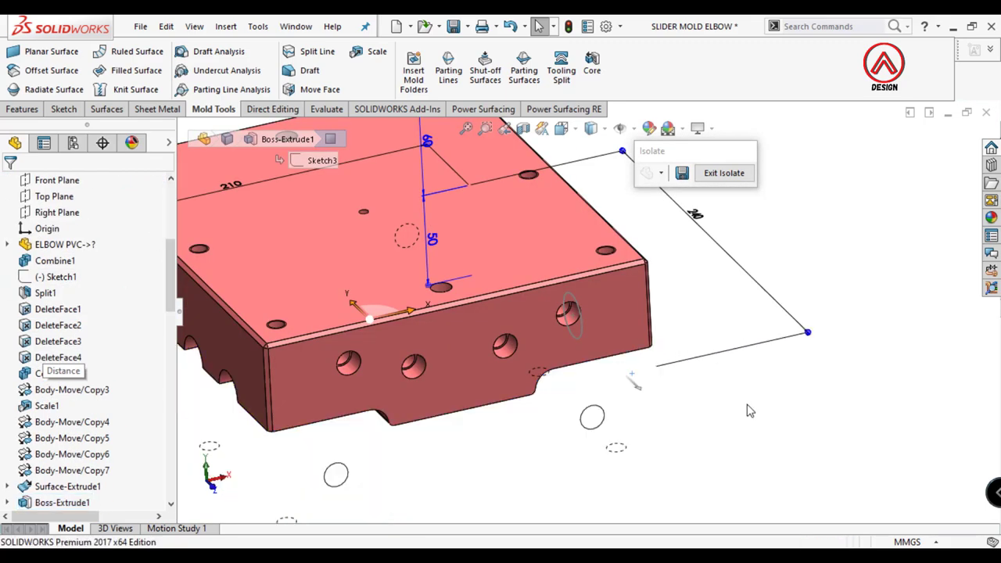
# Step: Try a Core on the slider cylinder's edge, dismiss the missing-sketch warning, and clear the selection
pyautogui.moveTo(466, 207); pyautogui.dragTo(461, 216, button='middle')
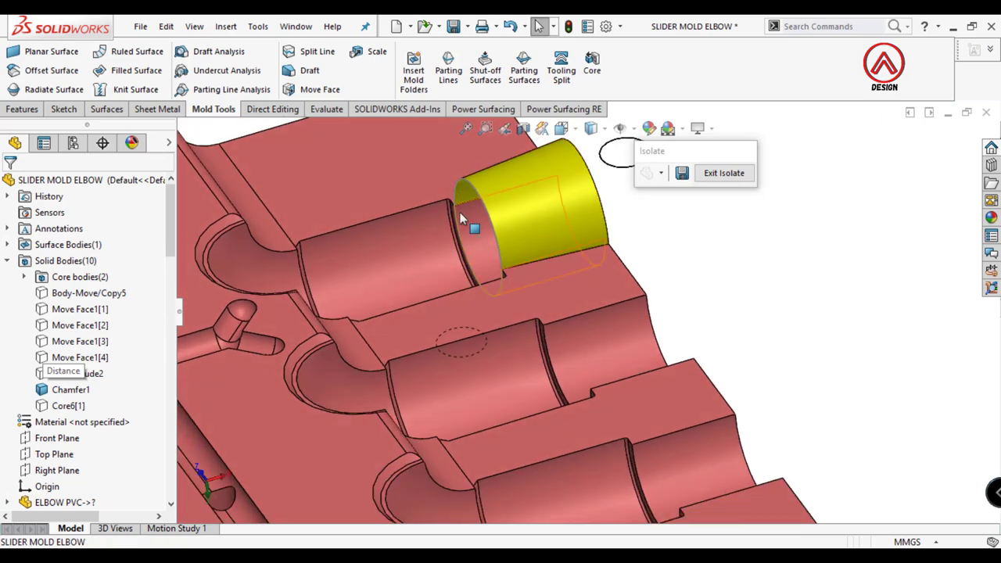
pyautogui.click(596, 67)
pyautogui.click(453, 224)
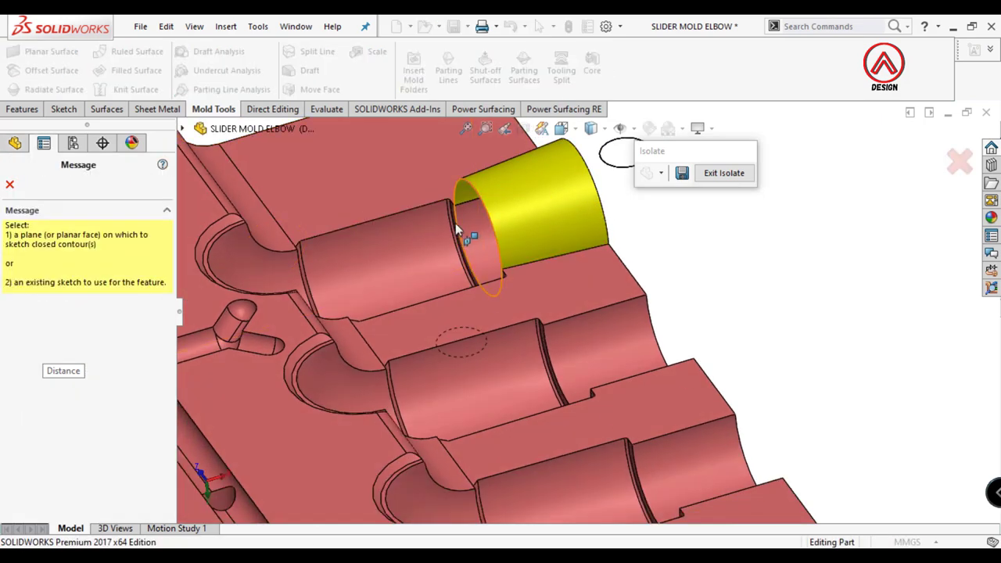
pyautogui.click(588, 287)
pyautogui.moveTo(545, 250); pyautogui.dragTo(469, 272, button='middle')
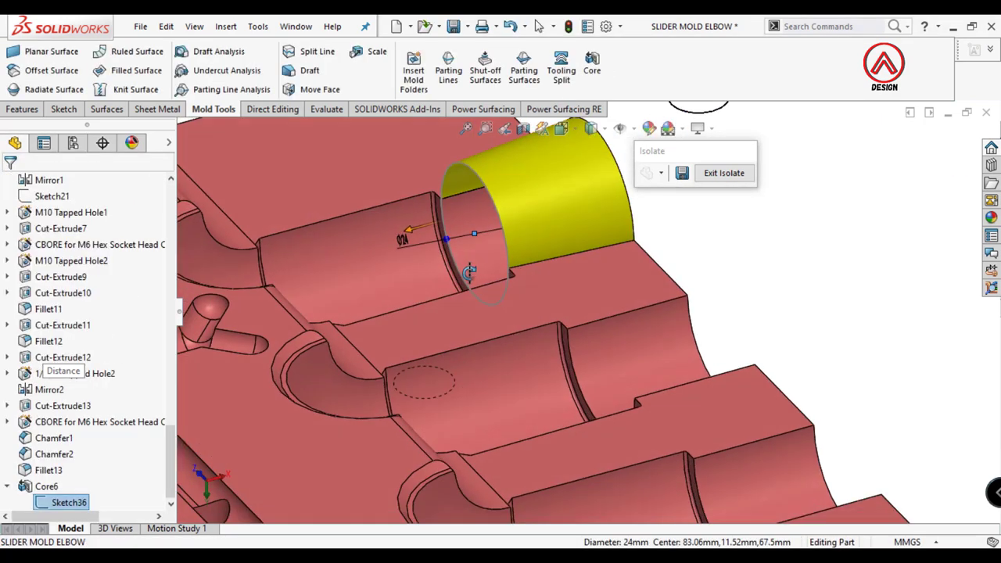
pyautogui.click(842, 248)
pyautogui.moveTo(170, 352); pyautogui.dragTo(169, 461)
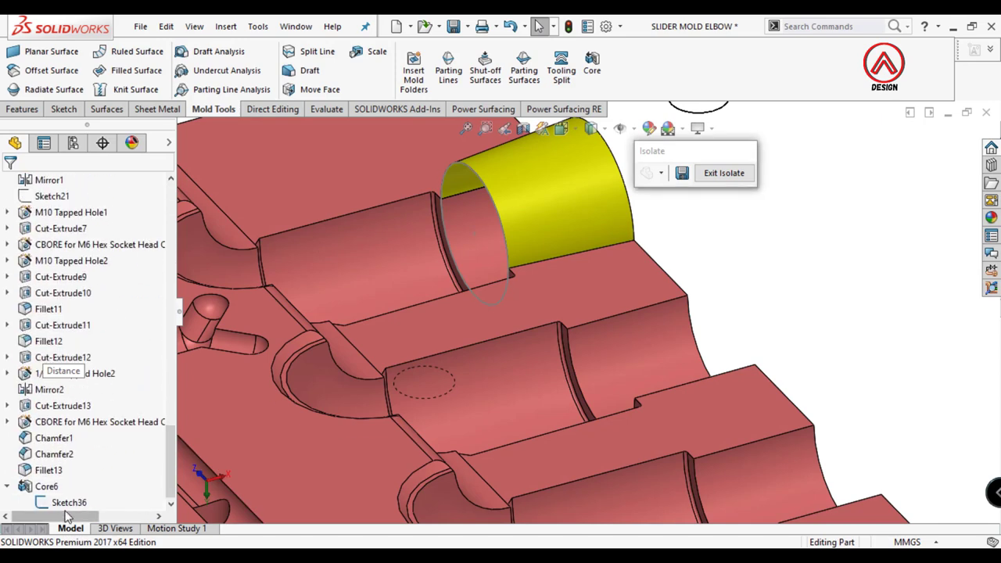
pyautogui.scroll(-2, 451, 215)
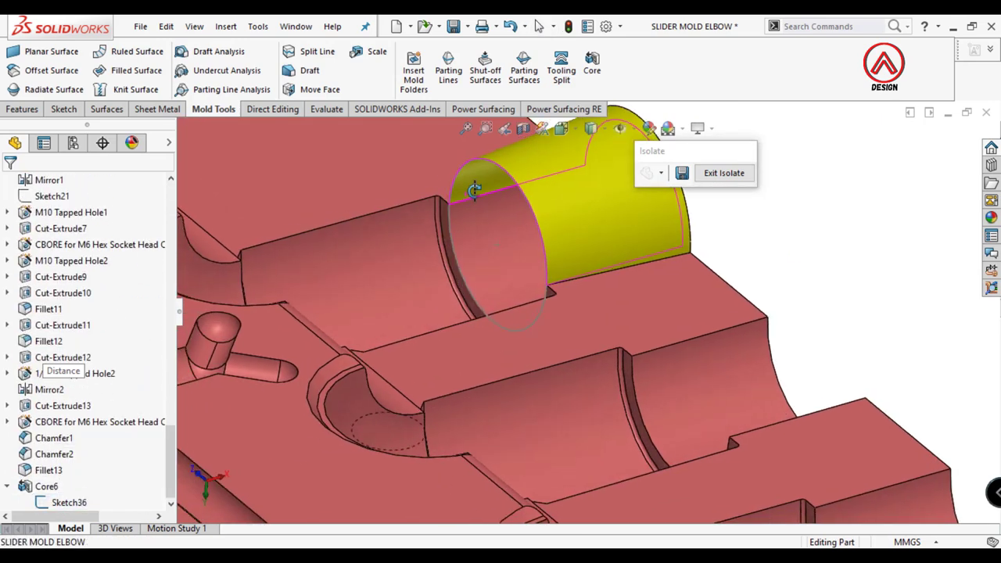
pyautogui.scroll(-2, 451, 215)
# Step: Sketch on the slider cylinder's end face, converting its circular edge into a Ø24 circle
pyautogui.click(452, 216)
pyautogui.click(67, 112)
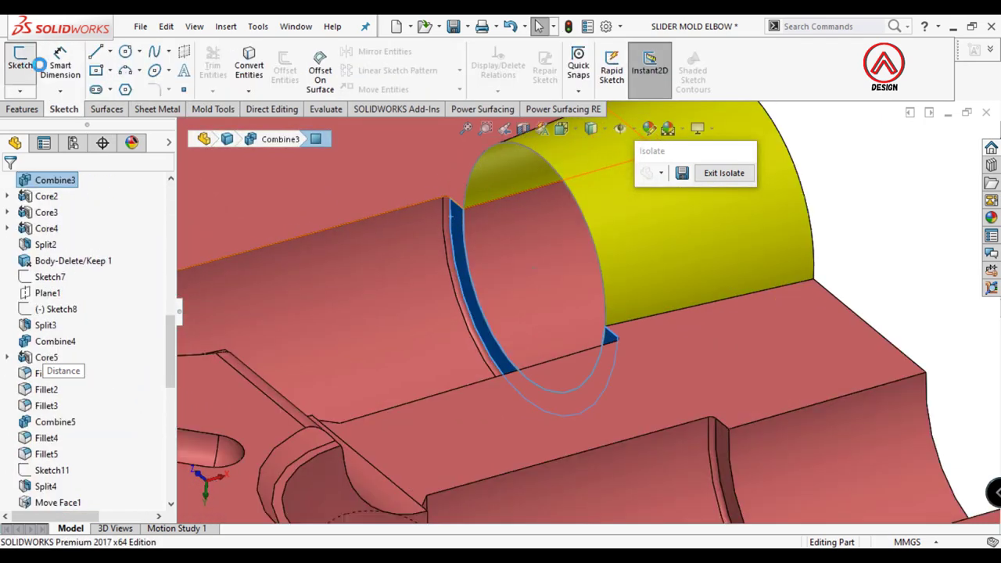
pyautogui.click(20, 63)
pyautogui.click(250, 67)
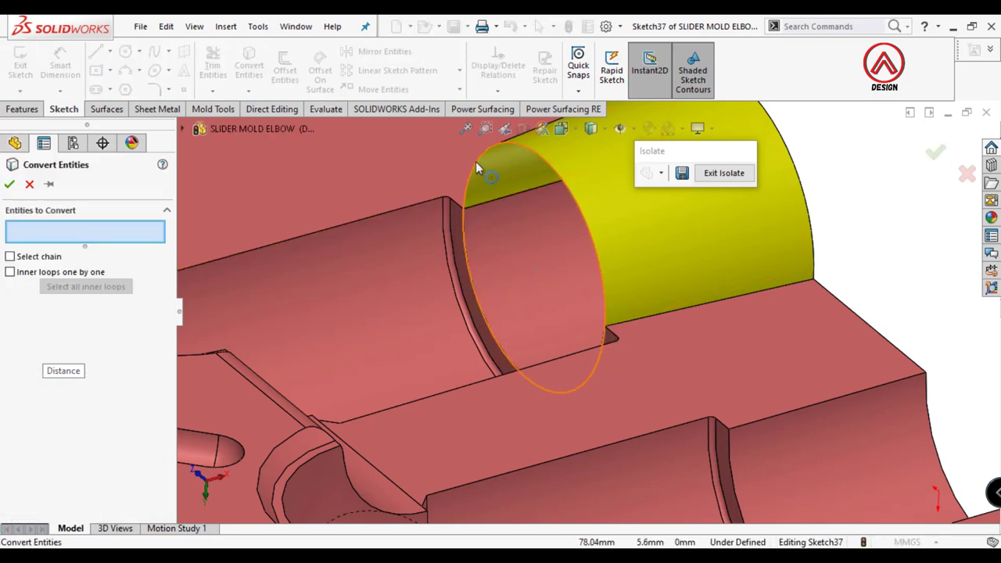
pyautogui.click(9, 184)
pyautogui.scroll(3, 574, 269)
pyautogui.click(21, 63)
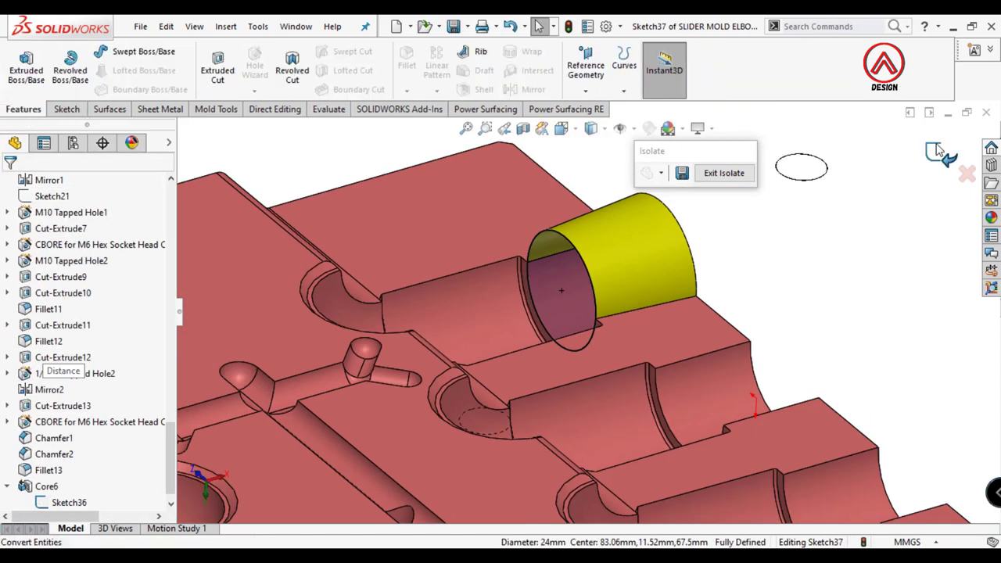
# Step: Extract Core7 from Sketch37, 30 mm with 5° outward draft, and show the Fillet5 body
pyautogui.click(217, 109)
pyautogui.click(592, 62)
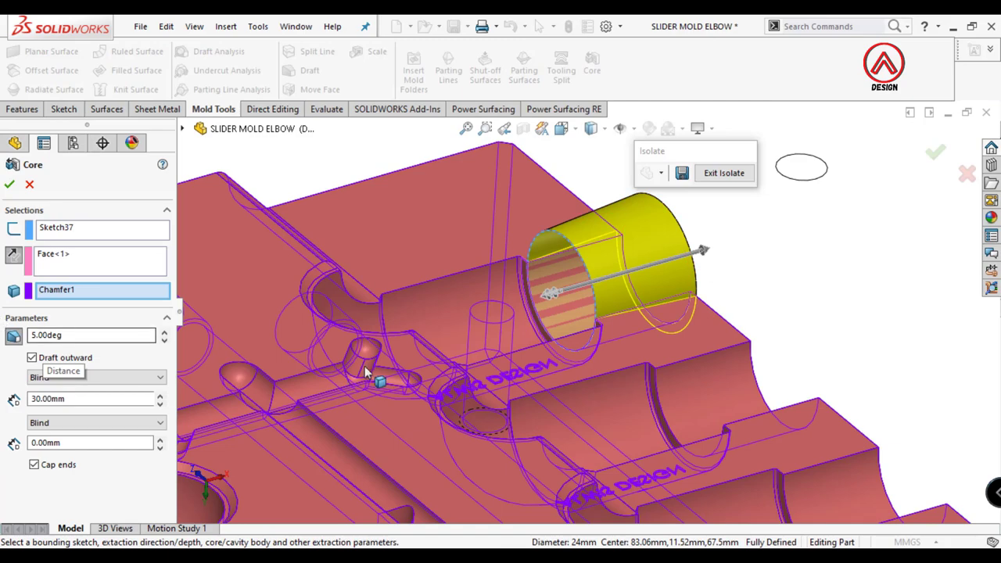
pyautogui.moveTo(744, 304); pyautogui.dragTo(75, 371, button='middle')
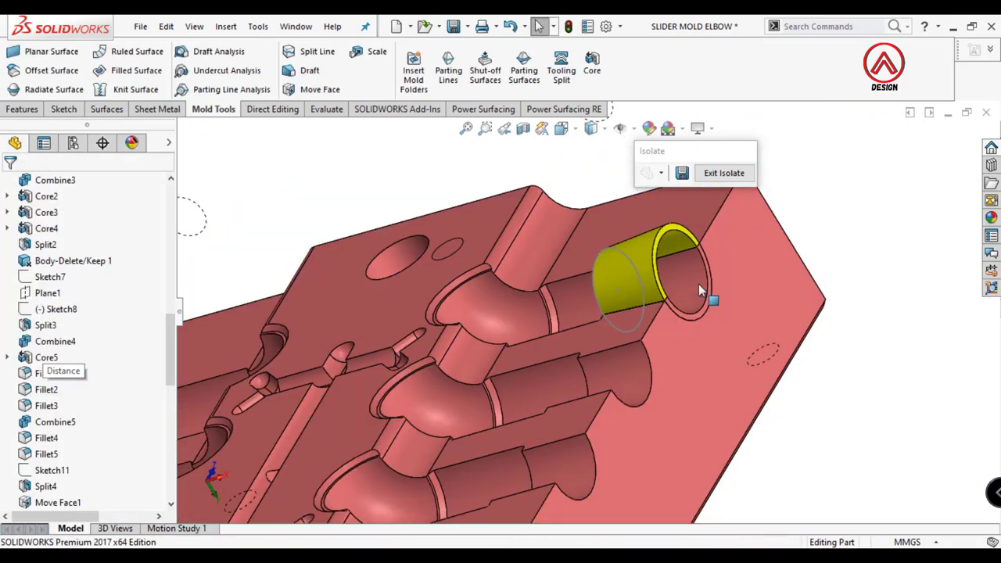
pyautogui.scroll(5, 161, 247)
pyautogui.click(24, 212)
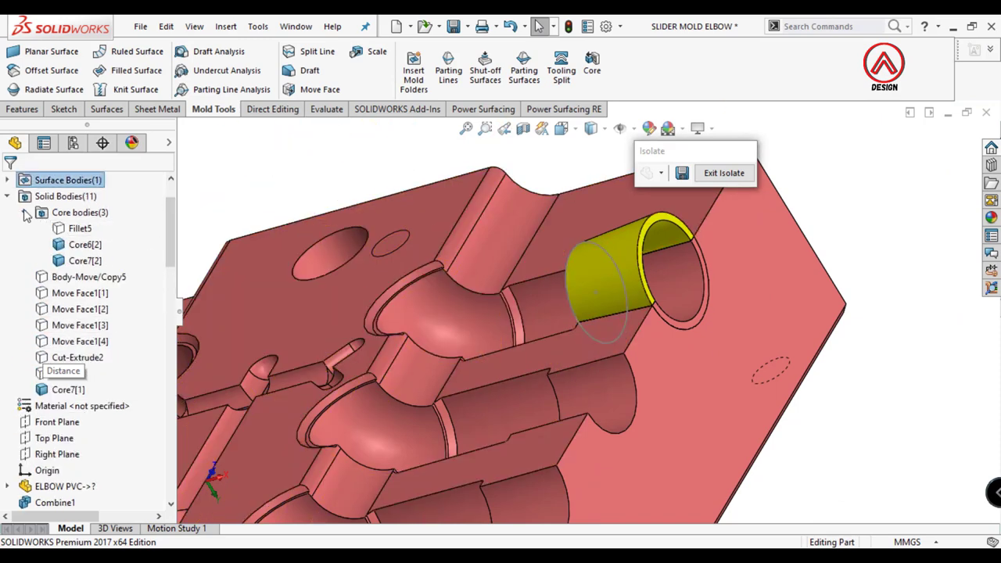
pyautogui.click(80, 228)
pyautogui.click(149, 213)
pyautogui.moveTo(149, 213); pyautogui.dragTo(659, 266, button='middle')
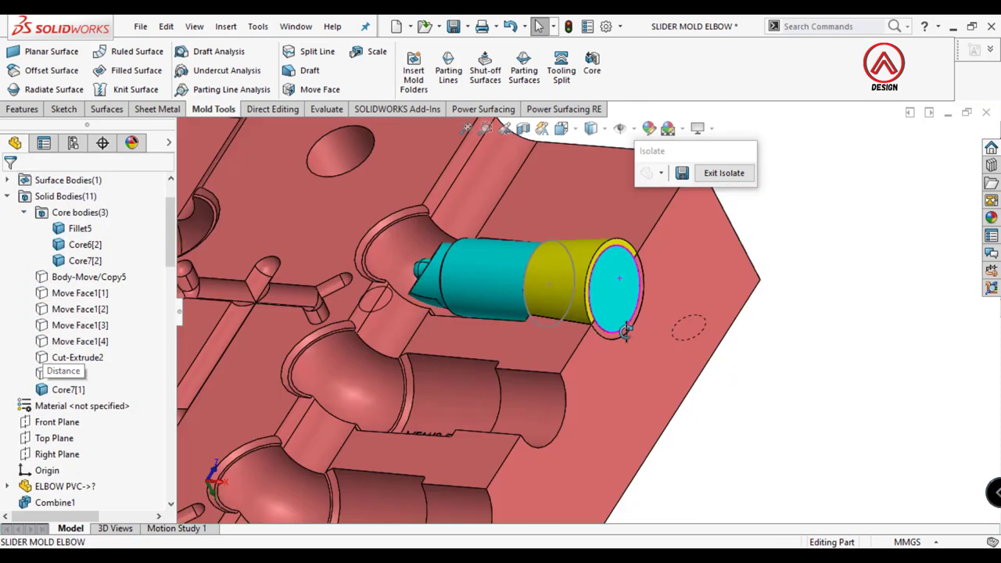
pyautogui.scroll(-2, 659, 266)
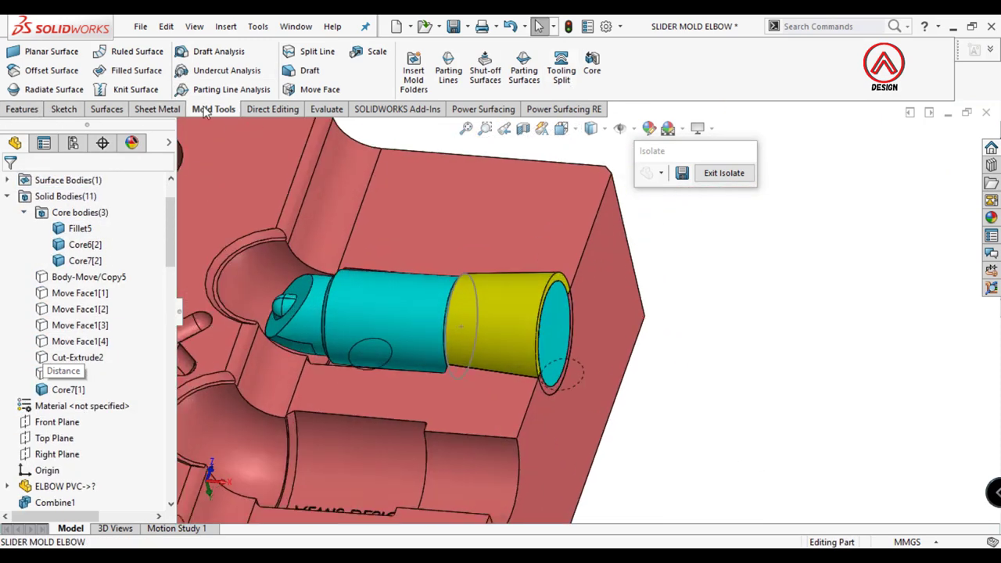
pyautogui.click(272, 109)
# Step: Combine Fillet5, Core6[2] and Core7[2] with the Add operation
pyautogui.click(225, 26)
pyautogui.moveTo(250, 96)
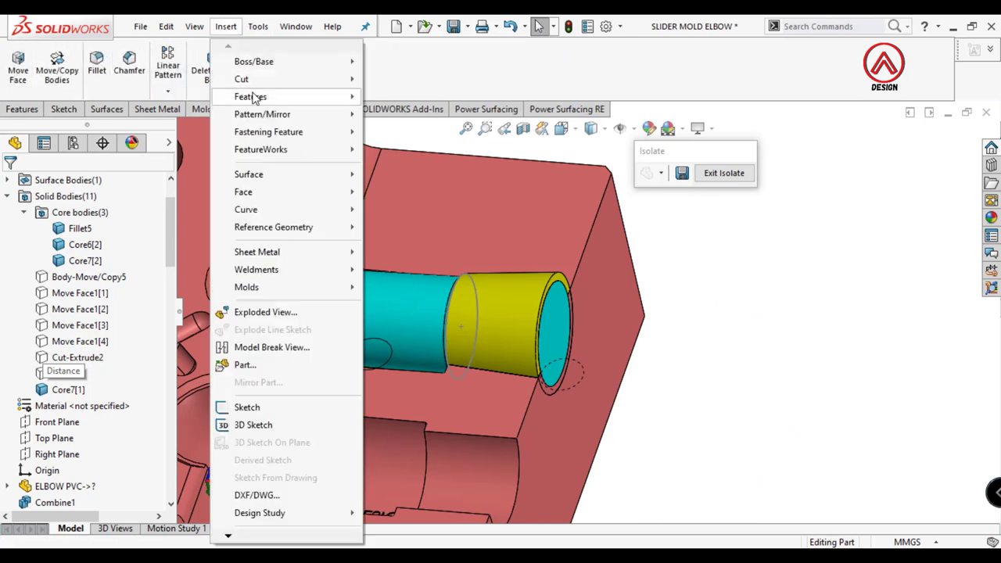
pyautogui.click(391, 410)
pyautogui.click(41, 227)
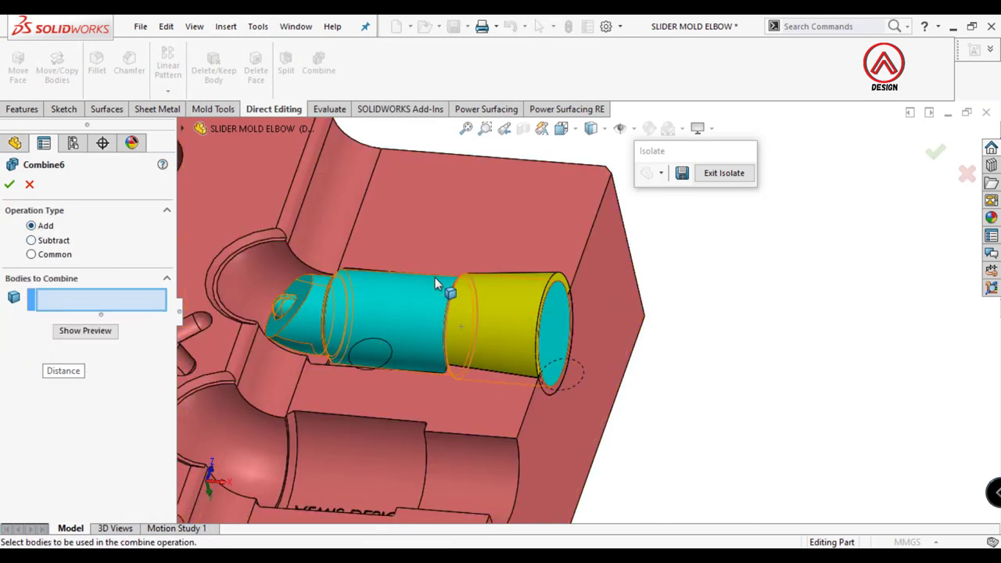
pyautogui.click(435, 278)
pyautogui.click(520, 310)
pyautogui.click(561, 311)
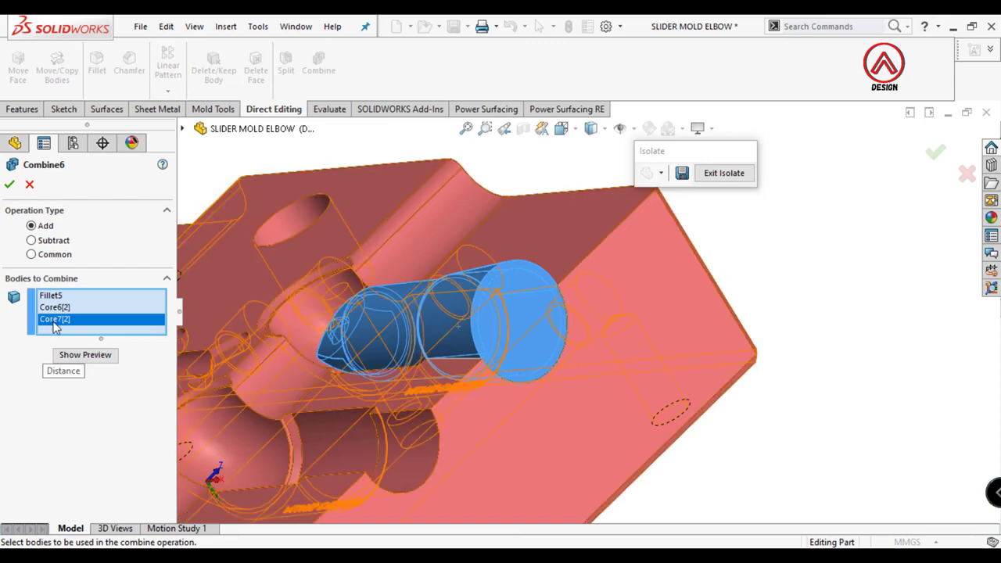
pyautogui.click(11, 185)
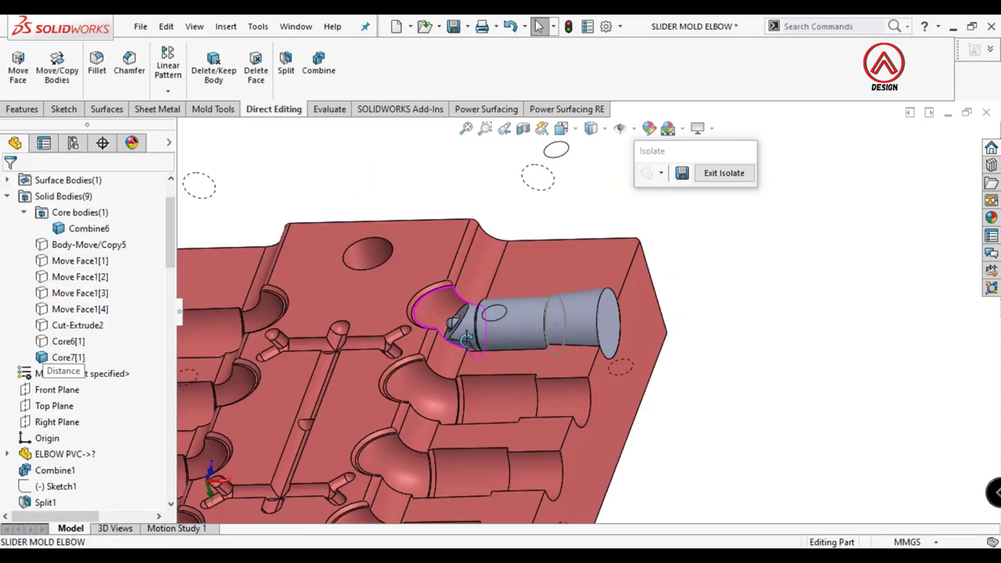
# Step: Orbit and zoom around the merged slider body to a top-down view of the block
pyautogui.moveTo(793, 273); pyautogui.dragTo(569, 330, button='middle')
pyautogui.scroll(2, 569, 331)
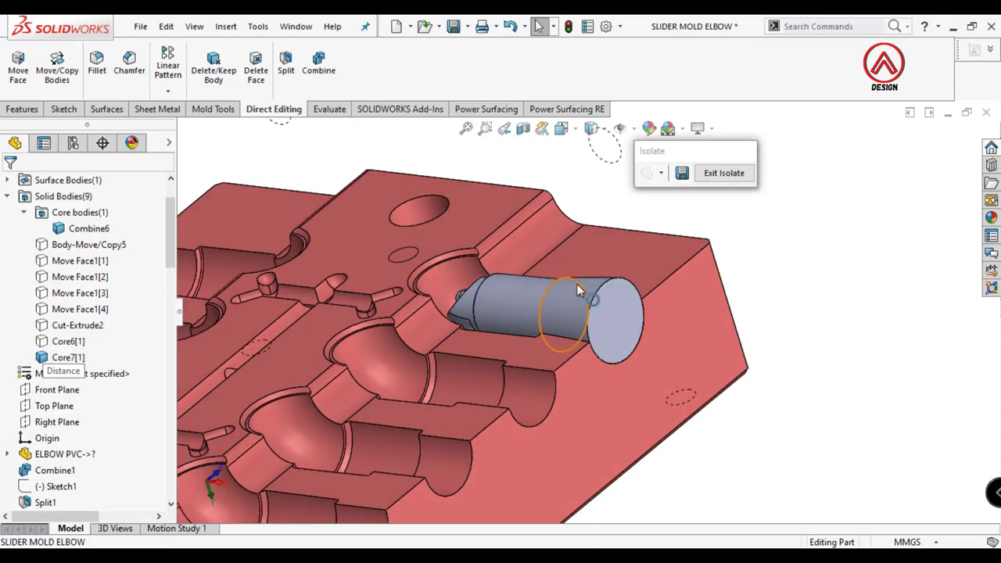
pyautogui.click(577, 284)
pyautogui.scroll(-3, 593, 323)
pyautogui.scroll(2, 593, 323)
pyautogui.scroll(2, 576, 346)
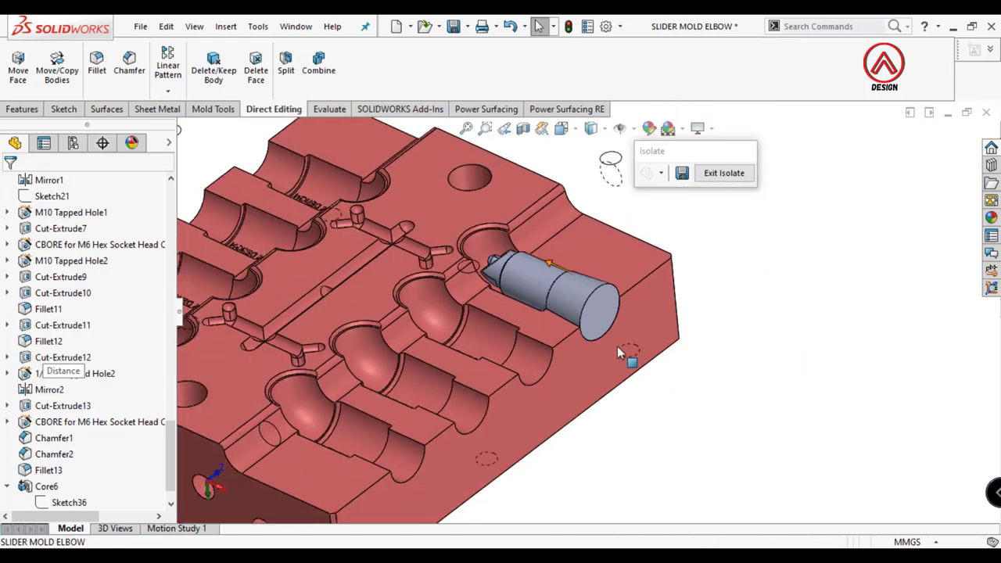
pyautogui.moveTo(632, 353); pyautogui.dragTo(722, 347, button='middle')
pyautogui.scroll(-2, 628, 352)
pyautogui.scroll(-3, 628, 352)
# Step: Sketch a Ø24 circle on the slot's curved face
pyautogui.click(428, 283)
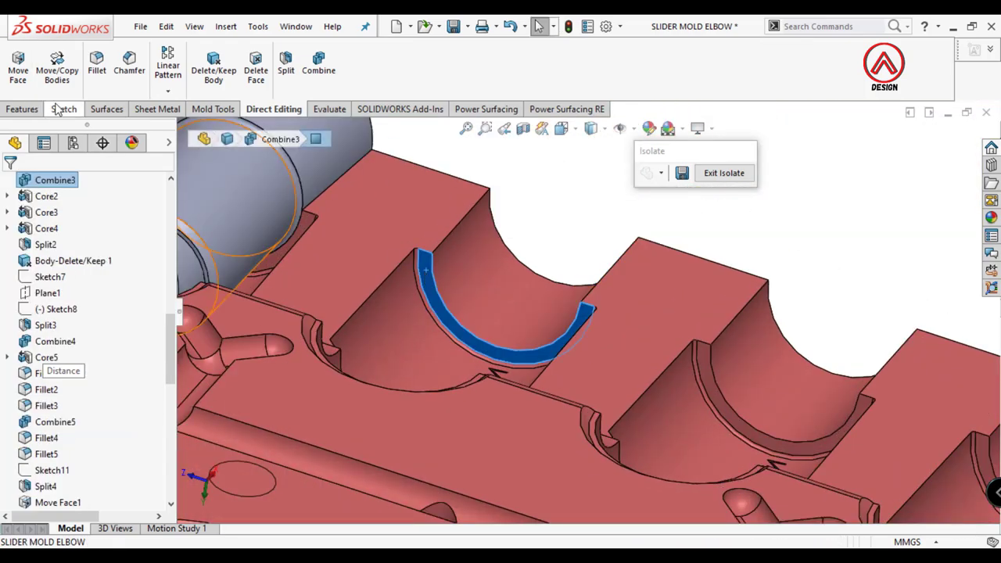
pyautogui.click(64, 109)
pyautogui.click(125, 51)
pyautogui.moveTo(460, 271)
pyautogui.mouseDown(button='middle')
pyautogui.moveTo(490, 285)
pyautogui.moveTo(706, 273)
pyautogui.moveTo(630, 274)
pyautogui.mouseUp(button='middle')
pyautogui.scroll(2, 490, 285)
pyautogui.click(696, 265)
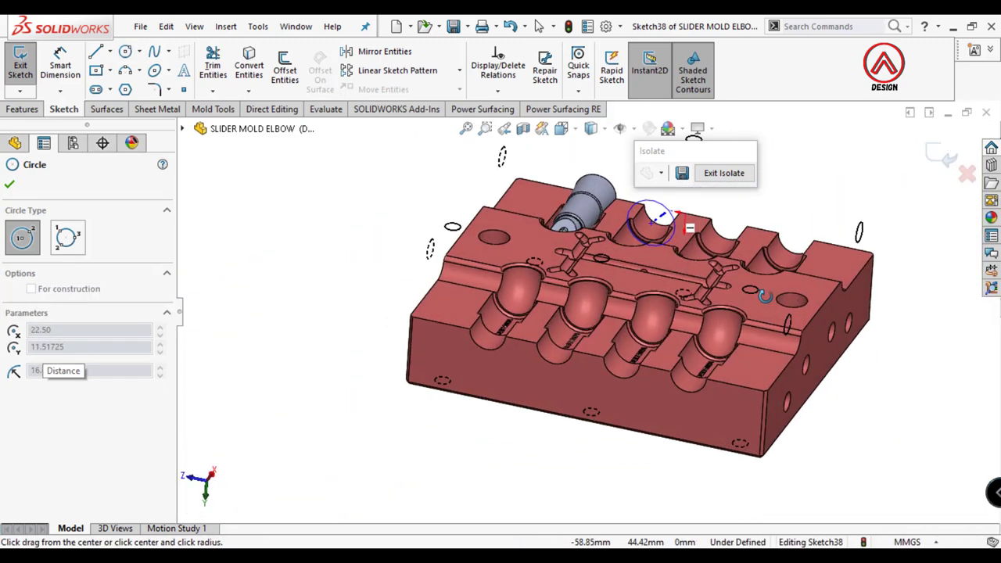
pyautogui.click(630, 274)
pyautogui.click(60, 66)
pyautogui.click(688, 289)
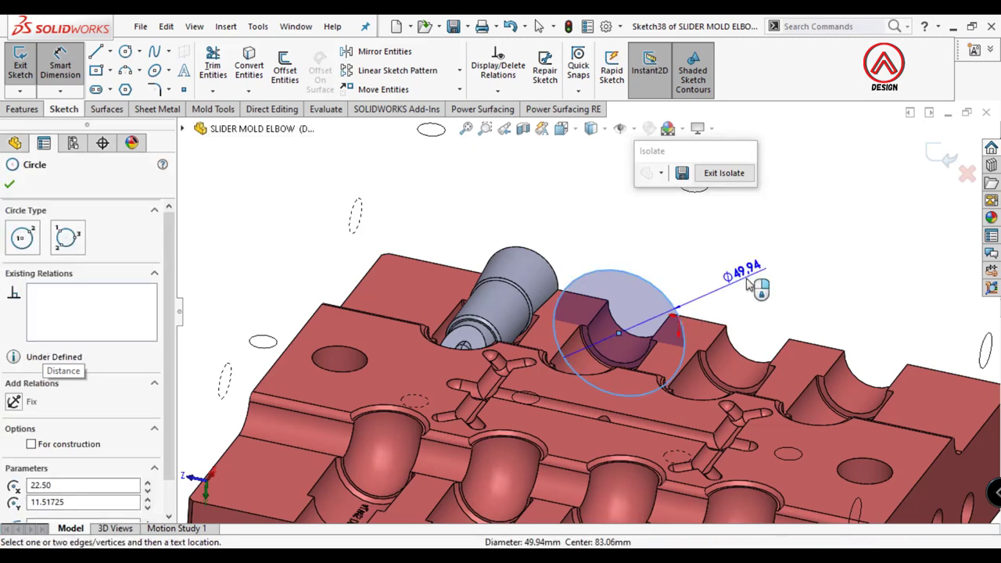
pyautogui.click(747, 286)
pyautogui.write('24')
pyautogui.press('Return')
pyautogui.scroll(-5, 550, 381)
pyautogui.moveTo(549, 381)
pyautogui.mouseDown(button='middle')
pyautogui.moveTo(594, 367)
pyautogui.moveTo(609, 291)
pyautogui.mouseUp(button='middle')
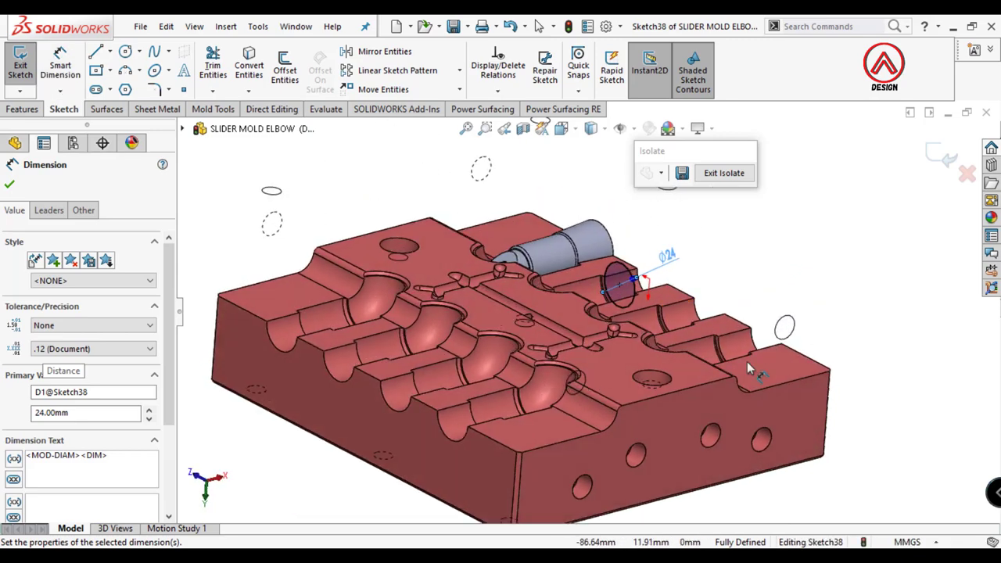
pyautogui.scroll(-3, 595, 292)
pyautogui.scroll(2, 225, 281)
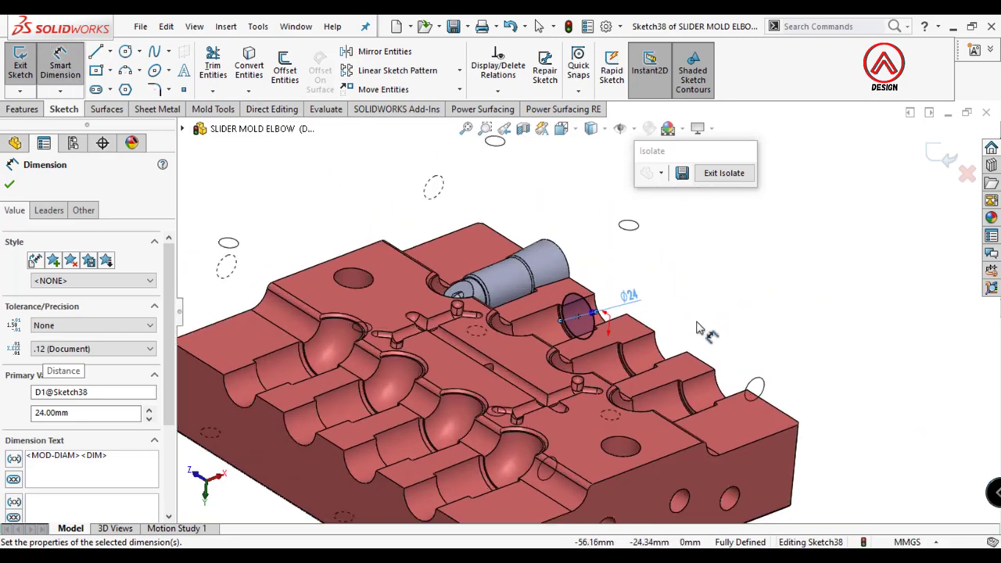
# Step: Cut-extrude the circle Through All with 5° outward draft, scoped to Core6[1] and Core7[1]
pyautogui.click(22, 109)
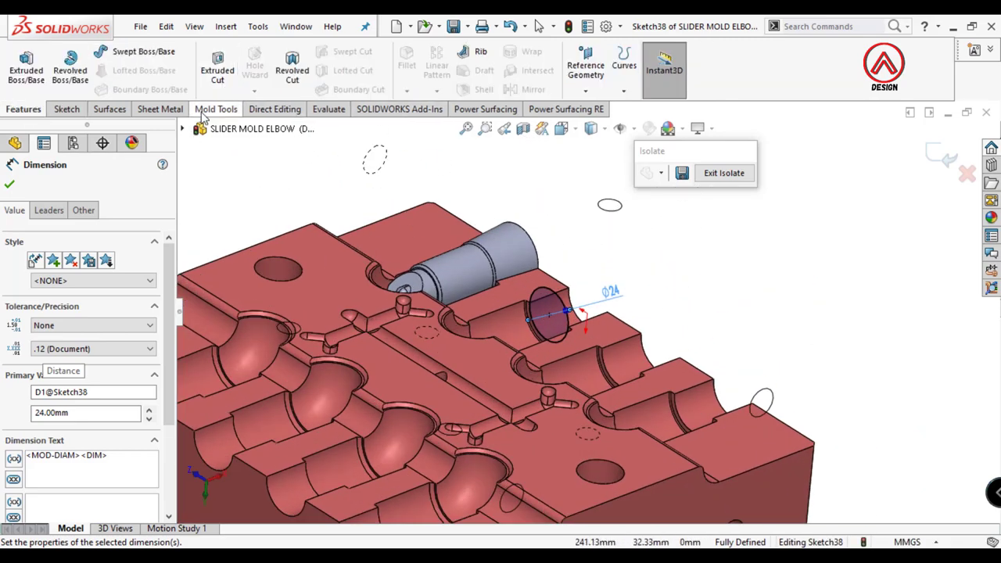
pyautogui.click(217, 75)
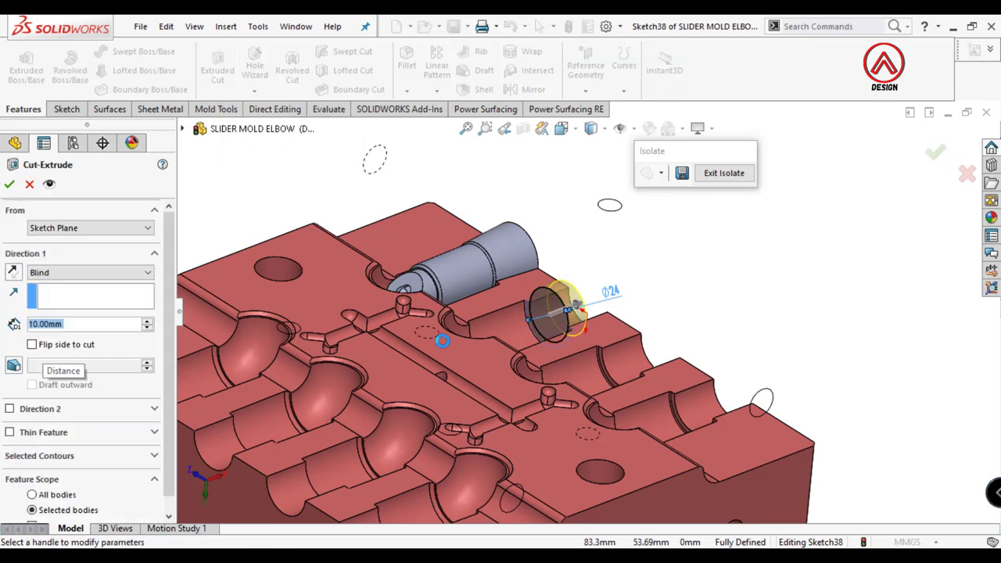
pyautogui.click(37, 273)
pyautogui.click(51, 294)
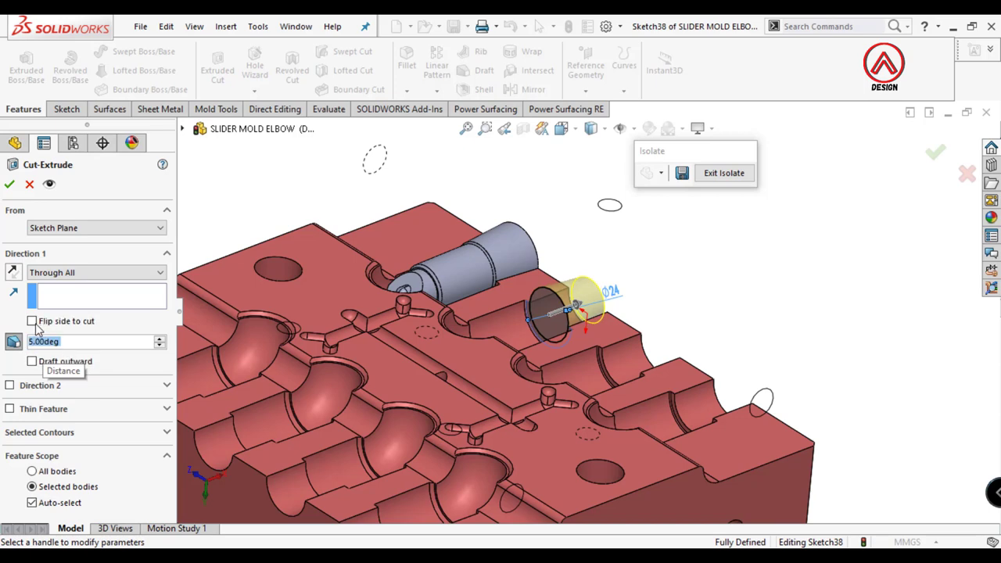
pyautogui.click(74, 504)
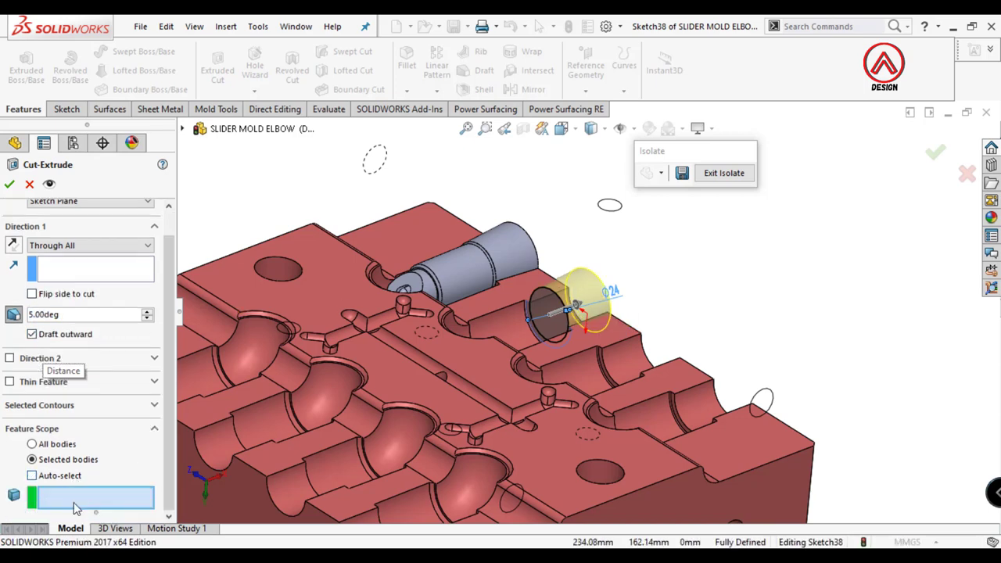
pyautogui.scroll(4, 531, 259)
pyautogui.click(367, 344)
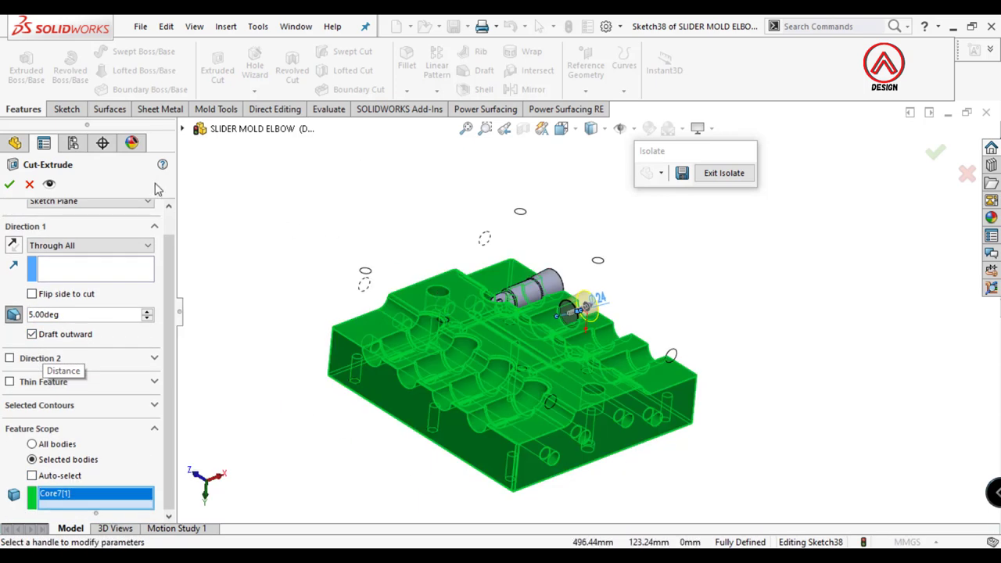
pyautogui.click(184, 131)
pyautogui.moveTo(674, 281); pyautogui.dragTo(639, 303, button='middle')
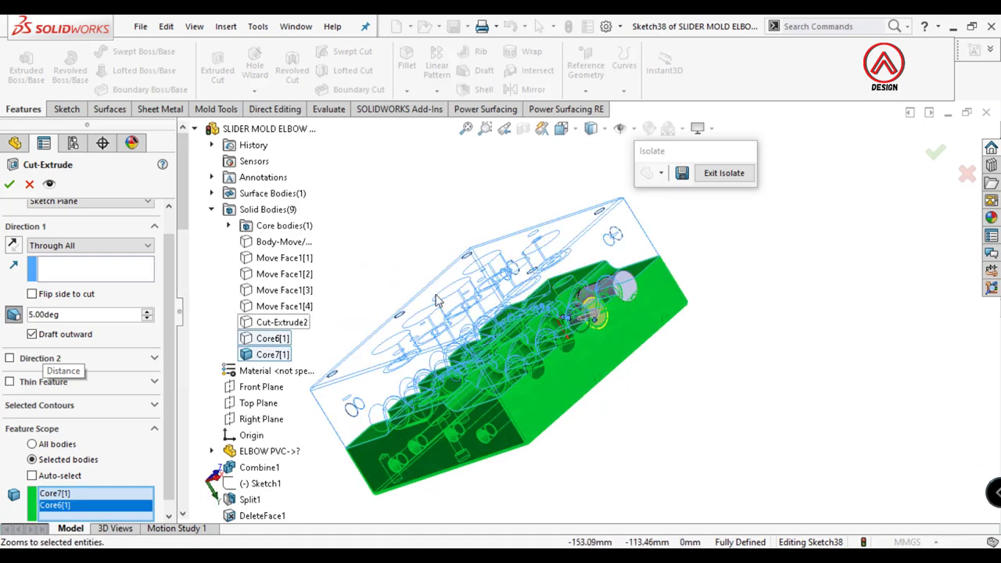
pyautogui.click(10, 184)
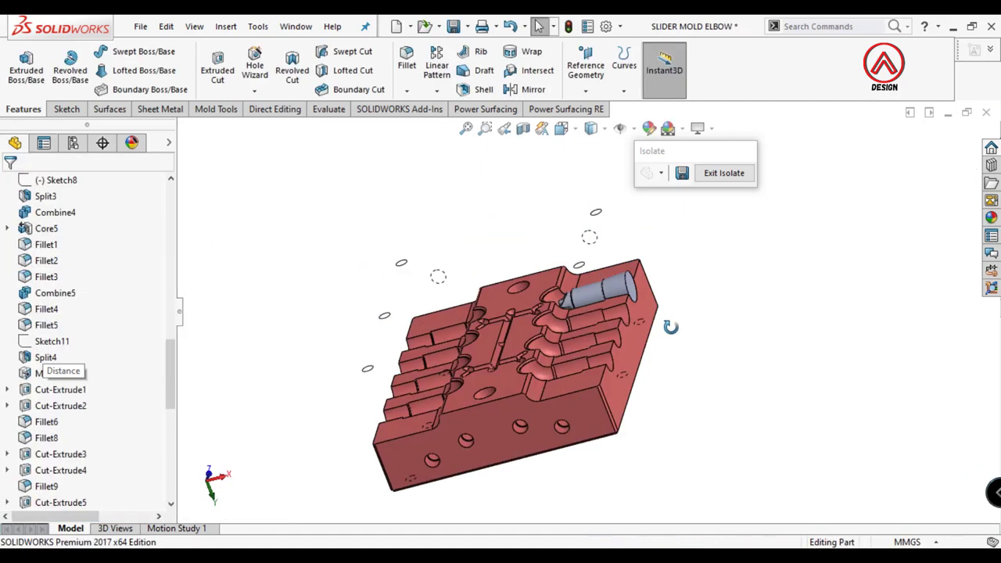
# Step: Set up a linear pattern of Cut-Extrude14 along the block edge: 45 mm spacing, 3 instances
pyautogui.moveTo(751, 369); pyautogui.dragTo(620, 342, button='middle')
pyautogui.scroll(-3, 620, 341)
pyautogui.scroll(-2, 579, 311)
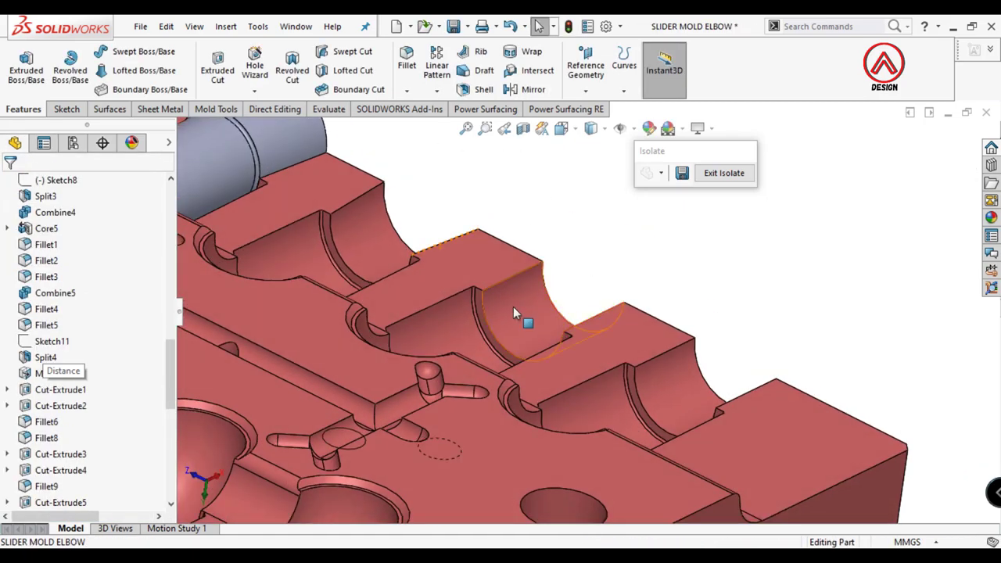
pyautogui.scroll(2, 513, 306)
pyautogui.click(436, 69)
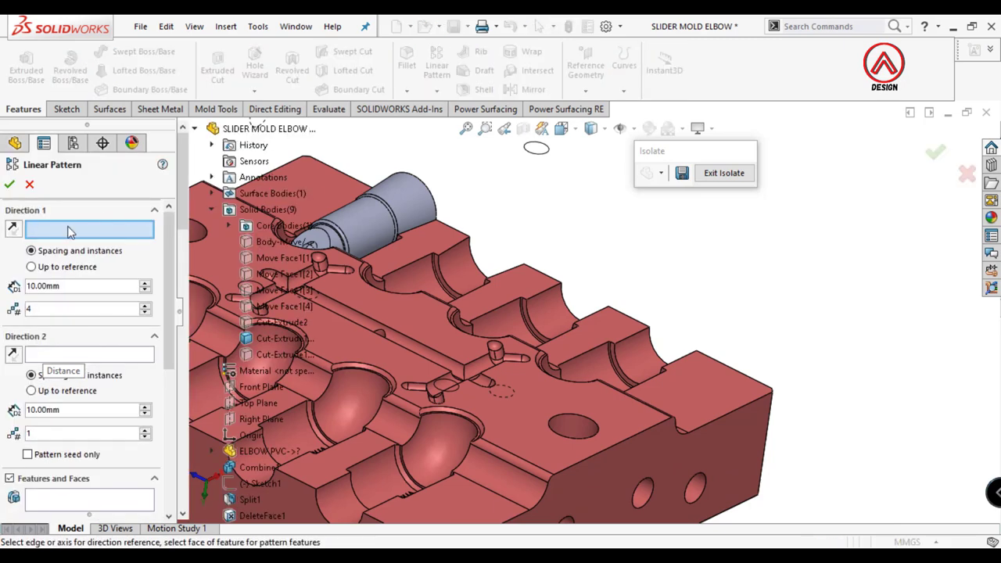
pyautogui.click(541, 278)
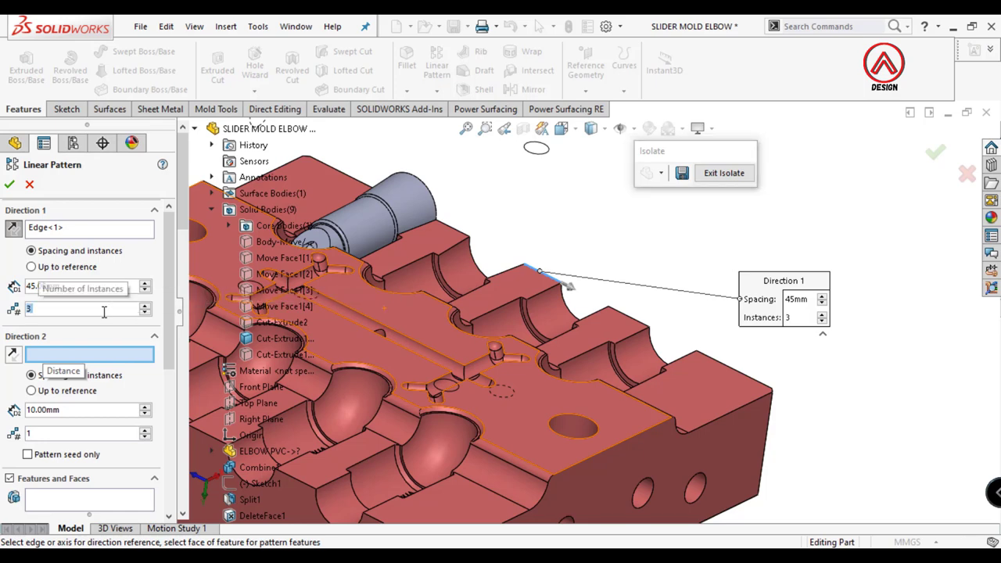
pyautogui.scroll(-3, 469, 297)
pyautogui.click(516, 344)
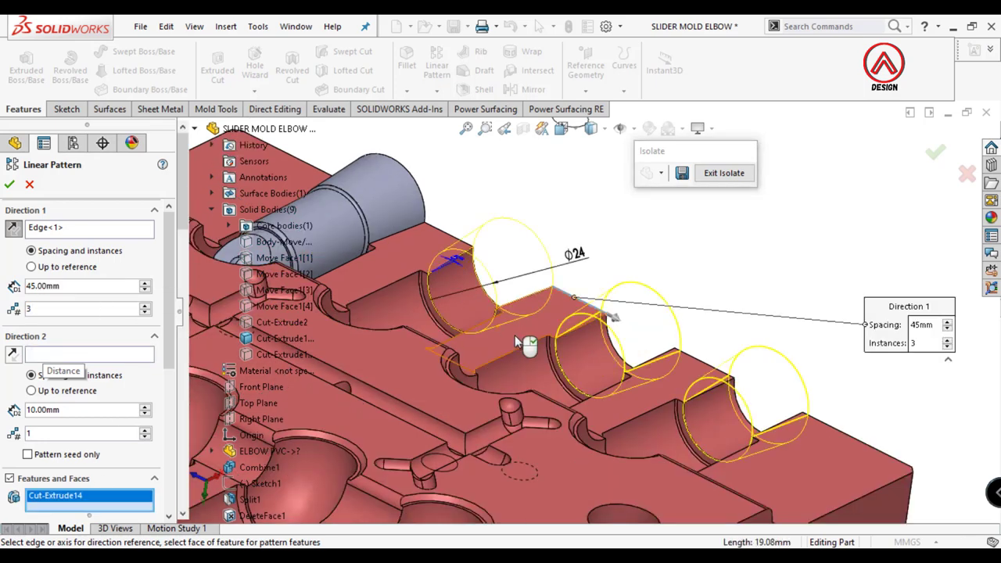
# Step: Turn off Auto-select, limit the pattern to both mold bodies, and accept it
pyautogui.scroll(3, 516, 344)
pyautogui.scroll(-3, 172, 434)
pyautogui.scroll(-3, 172, 434)
pyautogui.click(65, 420)
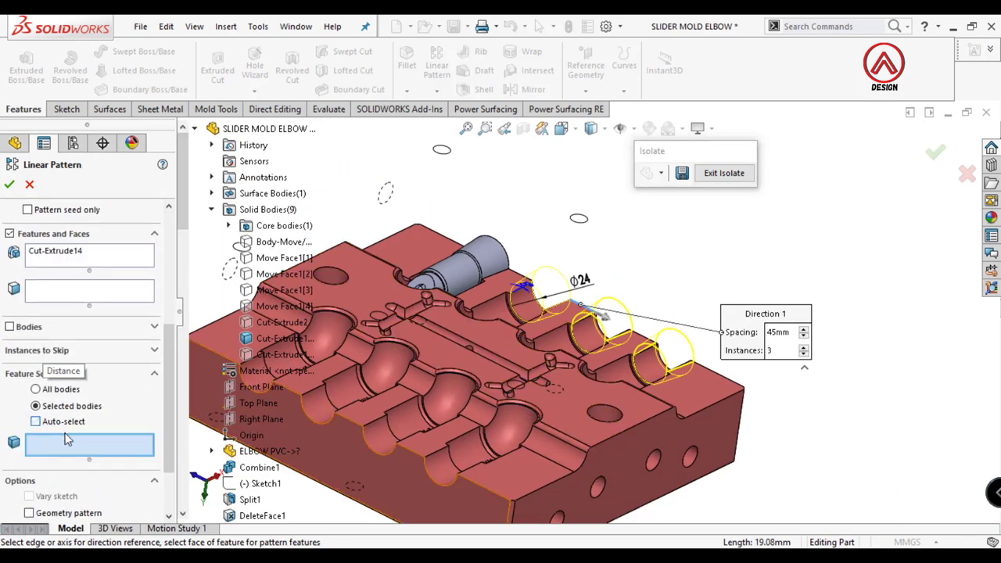
pyautogui.scroll(-2, 69, 416)
pyautogui.click(599, 461)
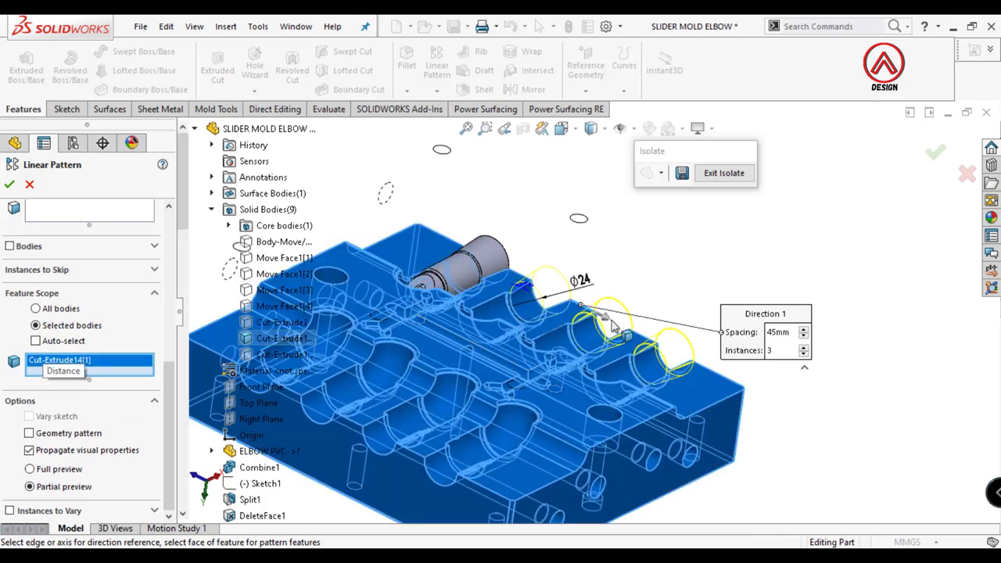
pyautogui.scroll(3, 611, 327)
pyautogui.click(281, 355)
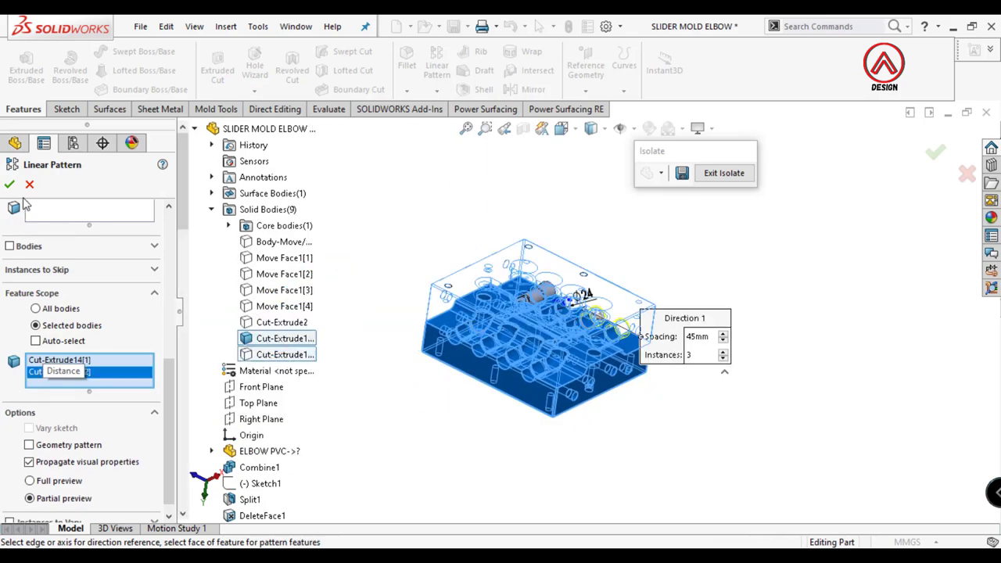
pyautogui.click(9, 185)
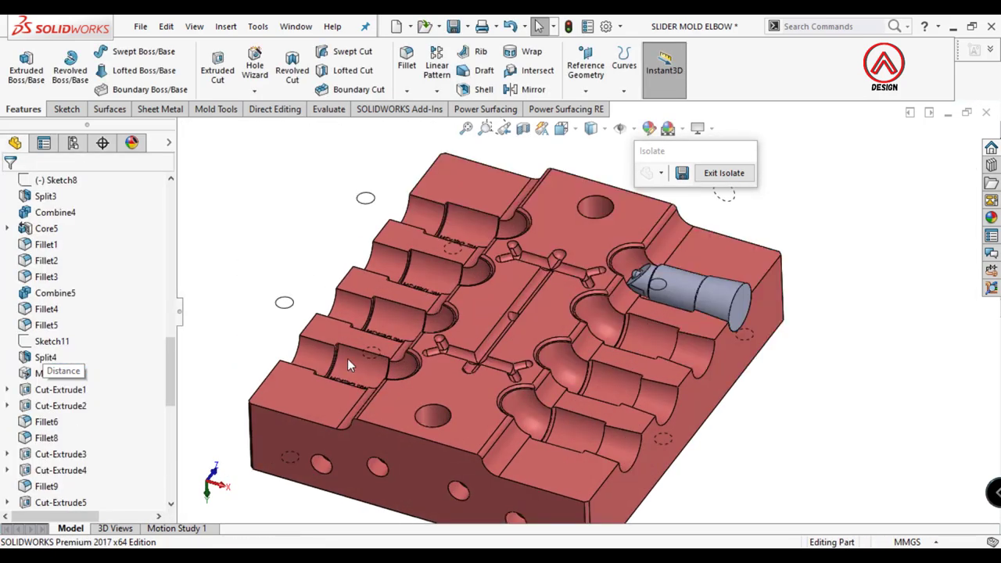
pyautogui.moveTo(347, 358); pyautogui.dragTo(328, 313, button='middle')
# Step: Sketch a Ø24 circle on the groove's end face
pyautogui.scroll(-5, 374, 321)
pyautogui.click(374, 321)
pyautogui.click(21, 63)
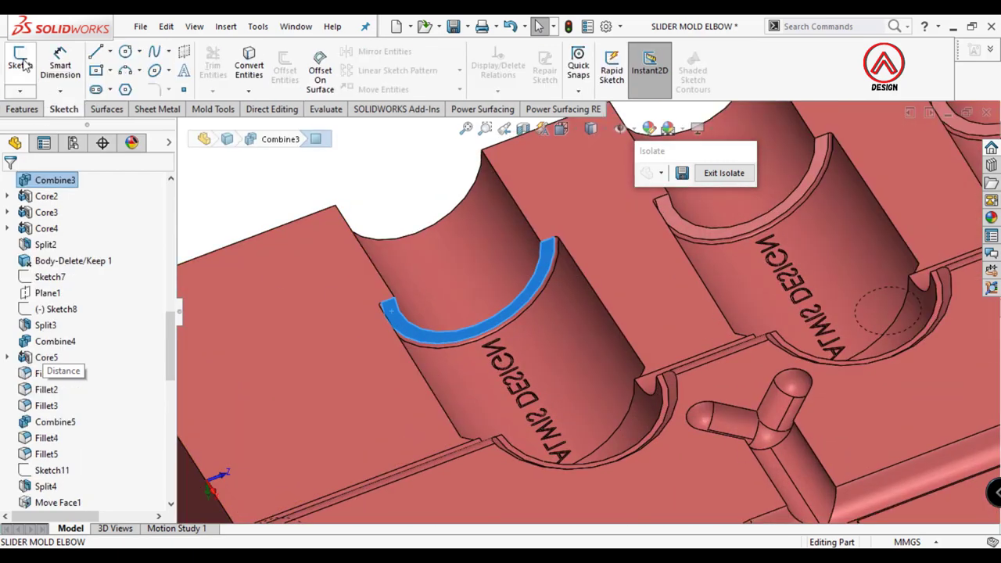
pyautogui.click(125, 51)
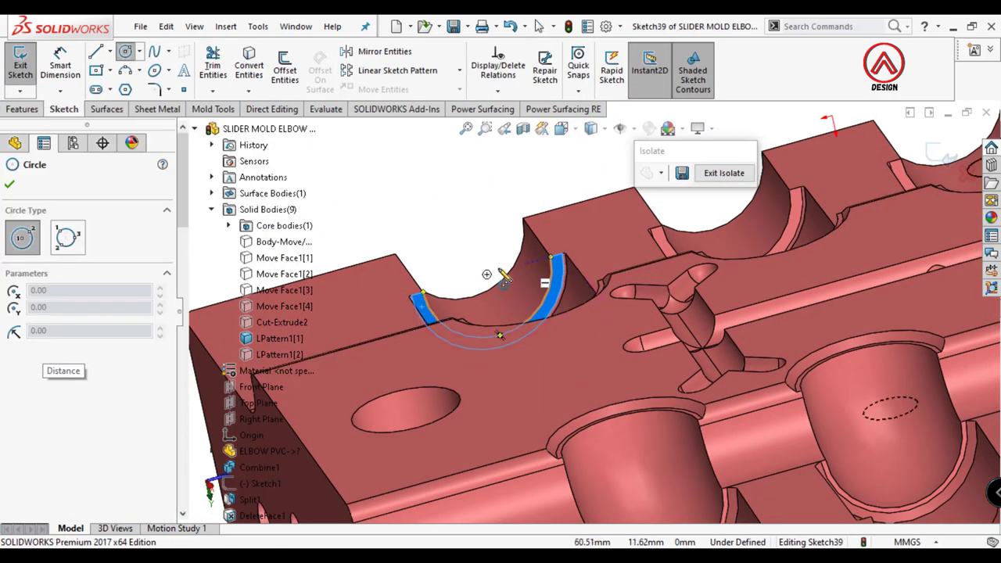
pyautogui.click(486, 274)
pyautogui.click(526, 218)
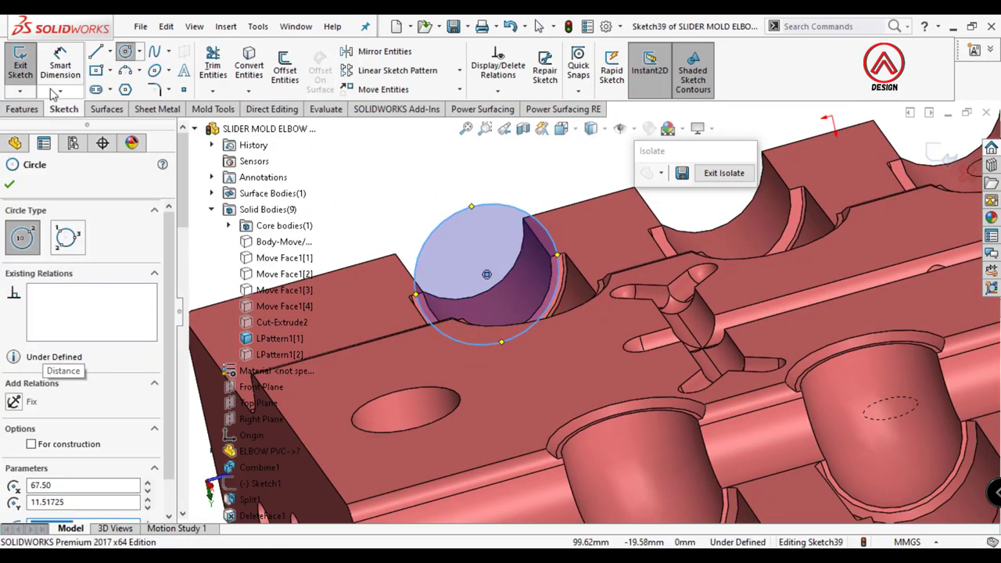
pyautogui.click(602, 222)
pyautogui.write('24')
pyautogui.press('Return')
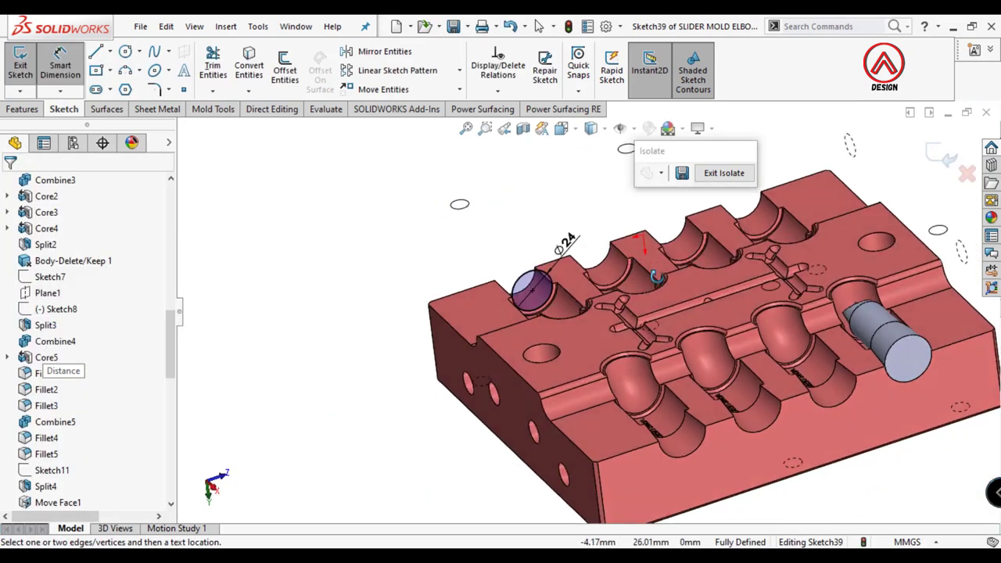
# Step: Extrude-cut the circle Through All with 5° outward draft into LPattern1[1] and LPattern1[2]
pyautogui.click(24, 109)
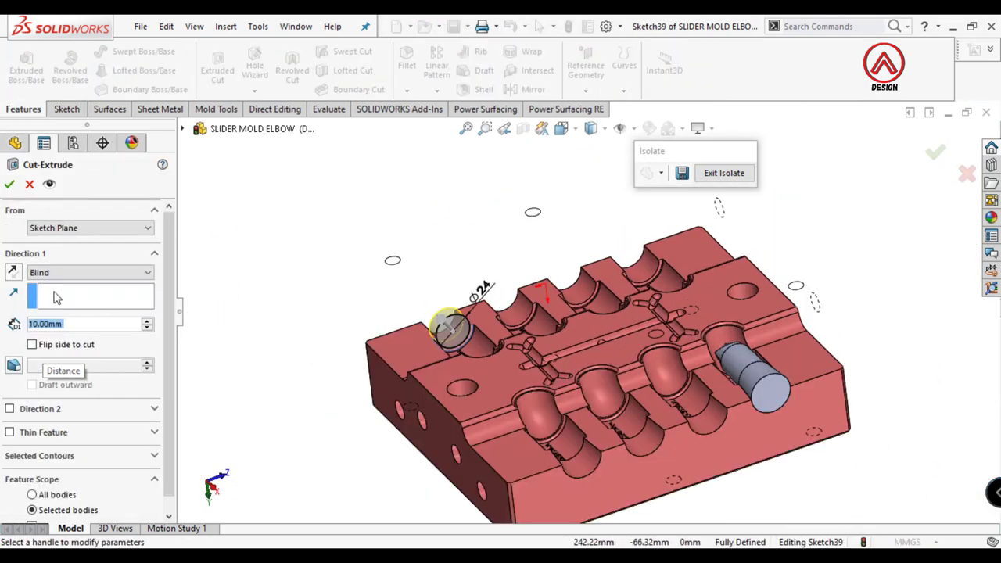
pyautogui.click(94, 272)
pyautogui.click(55, 298)
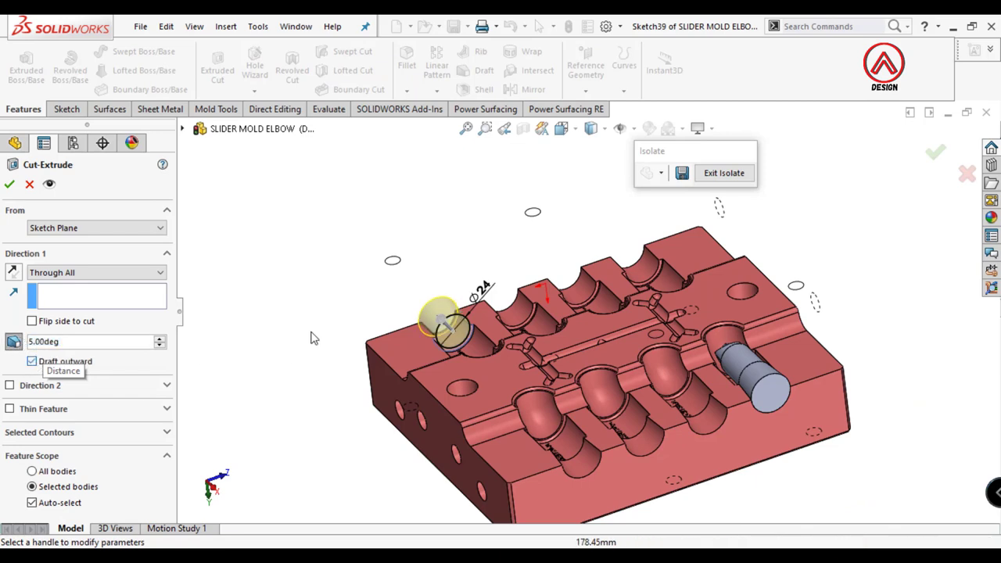
pyautogui.click(54, 504)
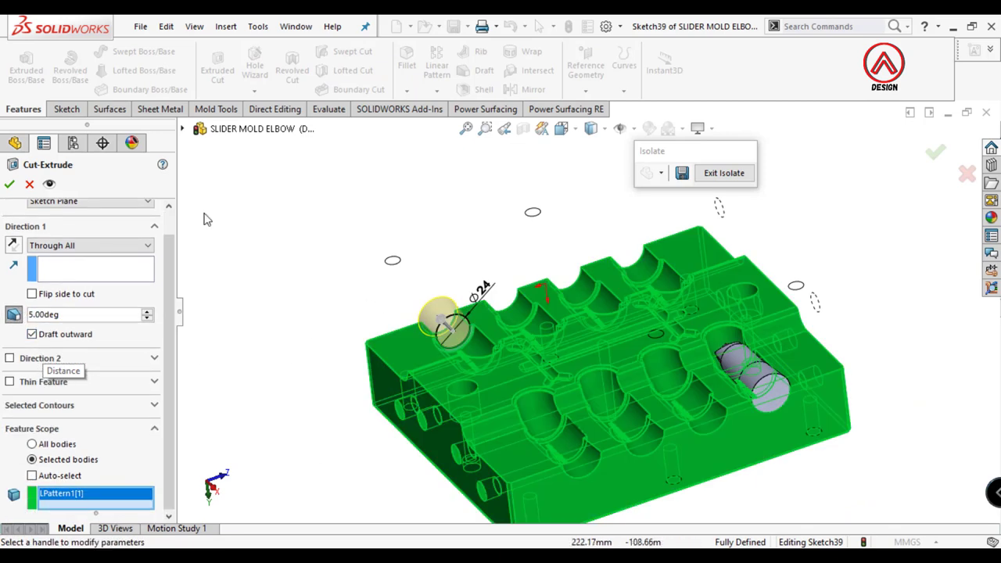
pyautogui.click(183, 128)
pyautogui.click(258, 356)
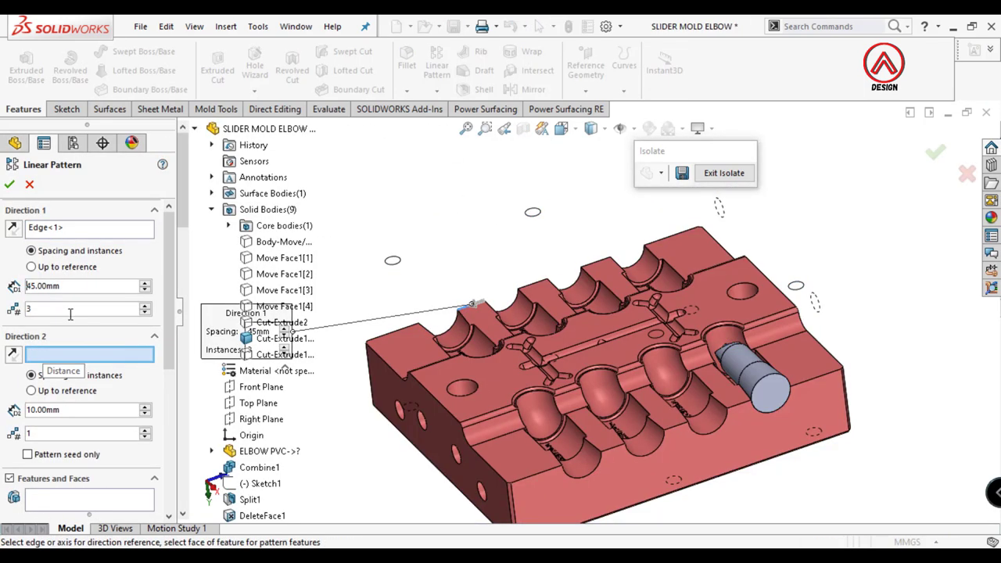
# Step: Pattern the Ø24 cut Cut-Extrude15 four times at 45 mm across Cut-Extrude15[1] and [2]
pyautogui.click(88, 501)
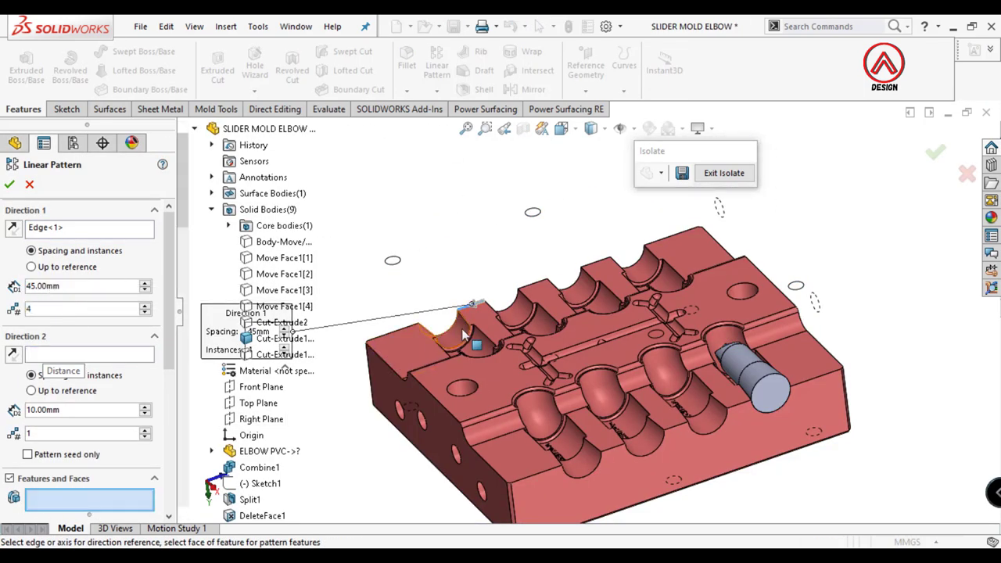
pyautogui.click(473, 341)
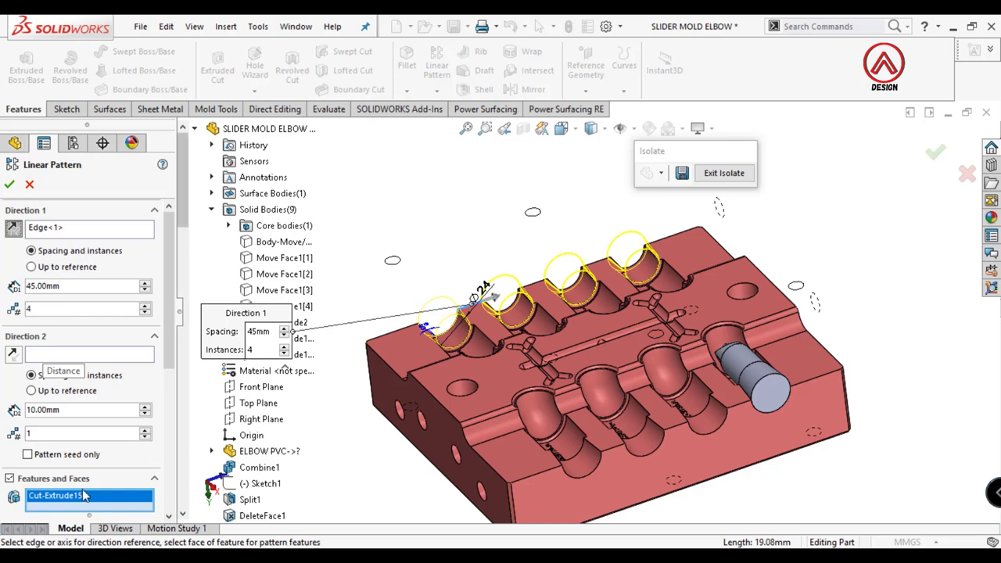
pyautogui.moveTo(171, 274); pyautogui.dragTo(84, 492)
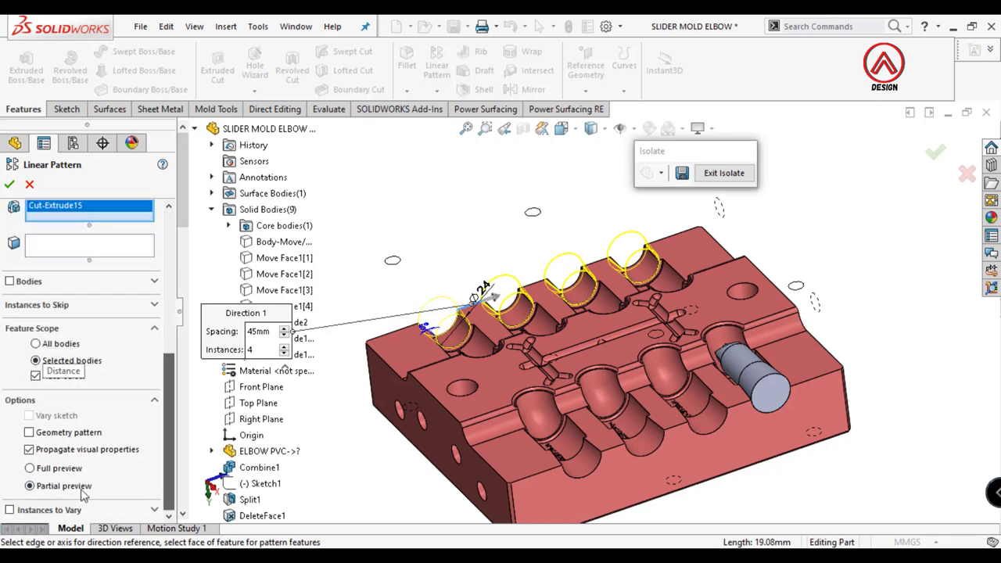
pyautogui.click(43, 376)
pyautogui.click(286, 337)
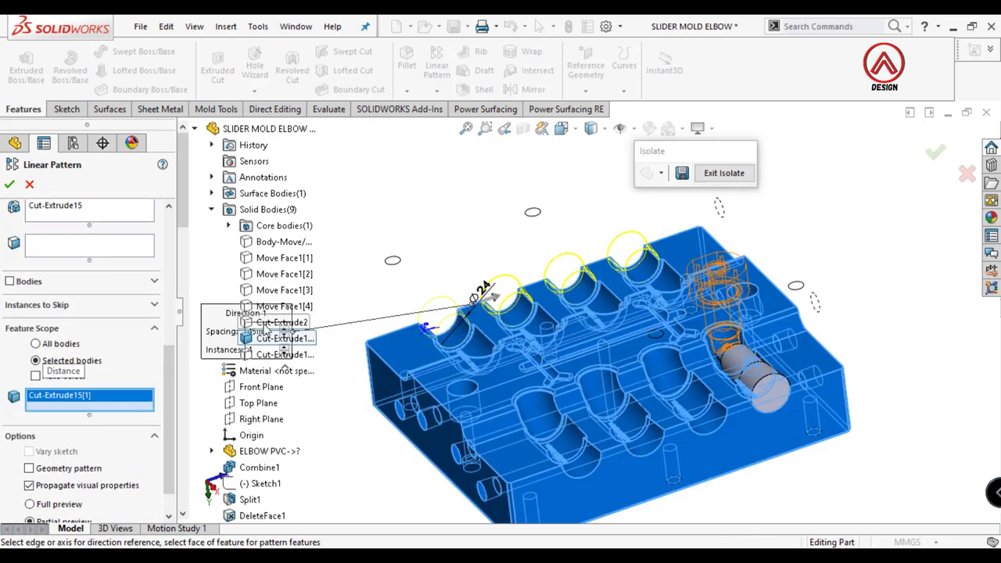
pyautogui.click(285, 354)
pyautogui.click(10, 184)
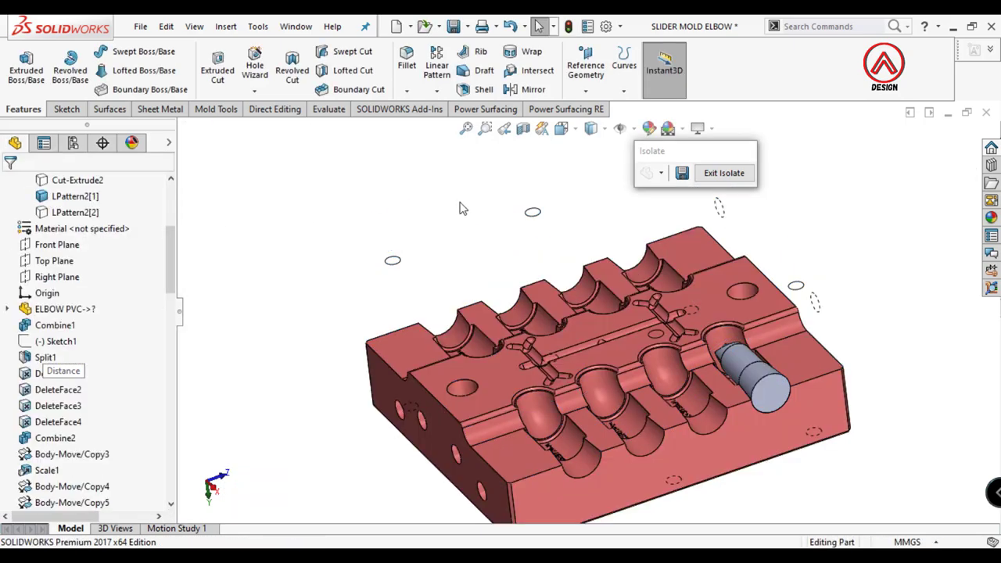
# Step: Return to an isometric view and exit isolation so every body shows again
pyautogui.moveTo(547, 352); pyautogui.dragTo(521, 335, button='middle')
pyautogui.hotkey('ctrl', '7')
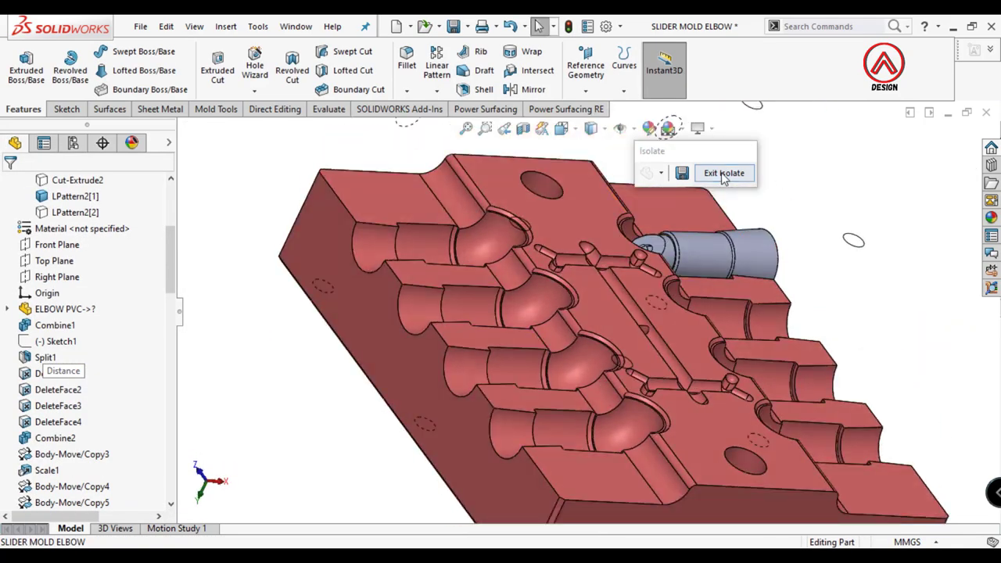
pyautogui.click(724, 173)
pyautogui.moveTo(724, 173)
pyautogui.mouseDown(button='middle')
pyautogui.moveTo(711, 457)
pyautogui.moveTo(157, 255)
pyautogui.mouseUp(button='middle')
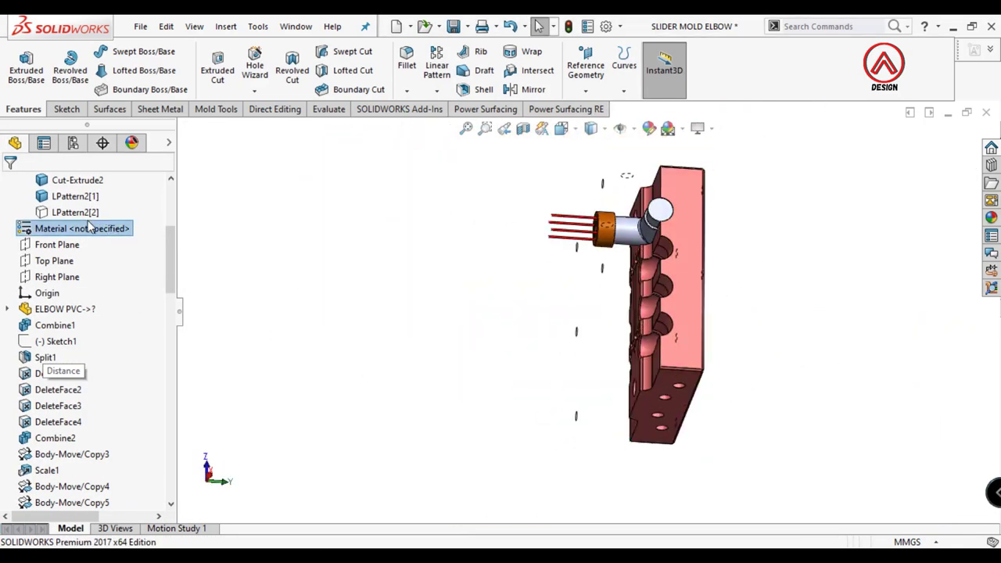
# Step: Hide the outer mold box and inspect the yellow core half with its slider
pyautogui.moveTo(427, 252); pyautogui.dragTo(495, 196, button='middle')
pyautogui.click(731, 219)
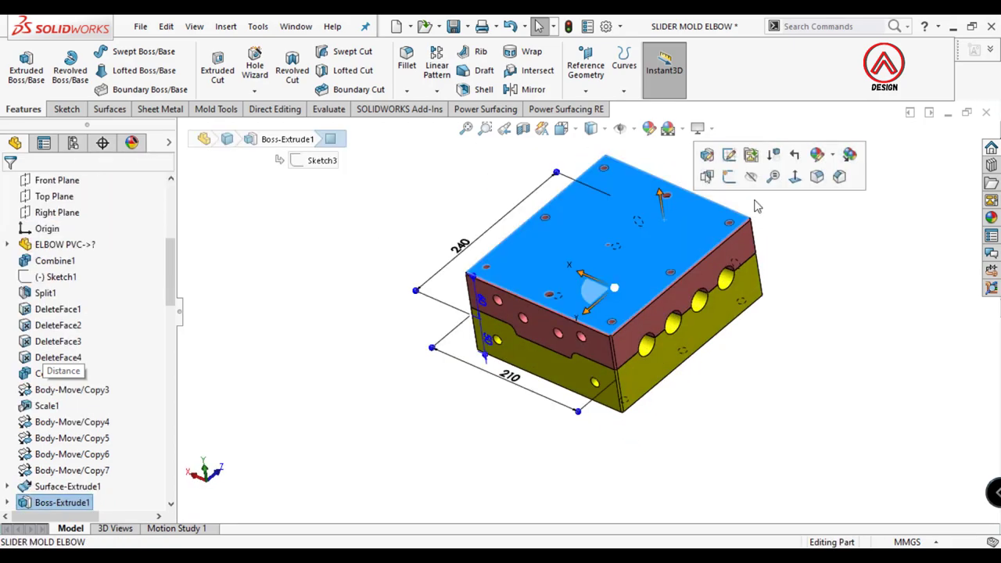
pyautogui.moveTo(820, 239)
pyautogui.mouseDown(button='middle')
pyautogui.moveTo(654, 342)
pyautogui.moveTo(580, 333)
pyautogui.moveTo(666, 342)
pyautogui.mouseUp(button='middle')
pyautogui.scroll(-3, 654, 342)
pyautogui.scroll(3, 743, 290)
pyautogui.scroll(-4, 685, 243)
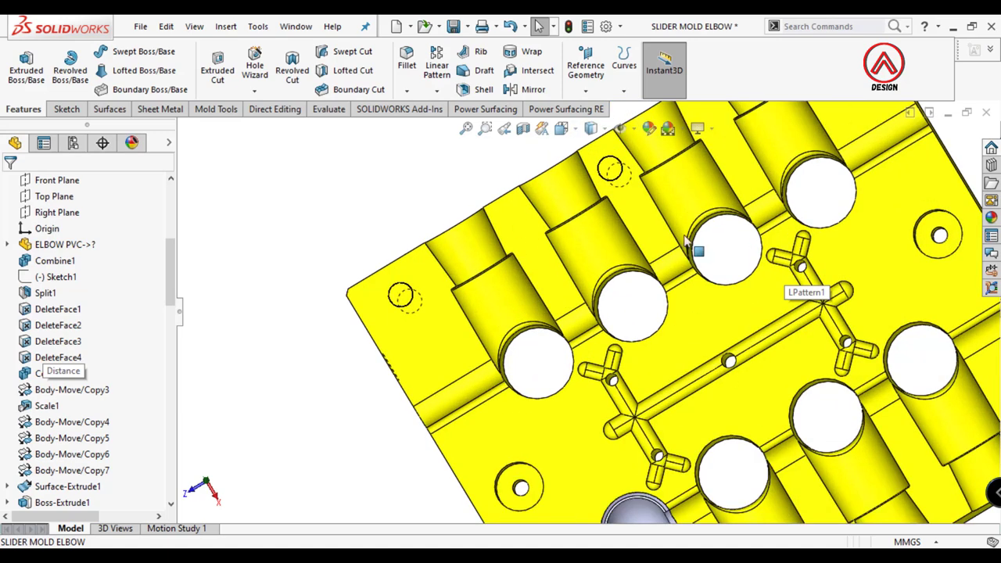
pyautogui.scroll(3, 685, 242)
pyautogui.moveTo(684, 242); pyautogui.dragTo(664, 330, button='middle')
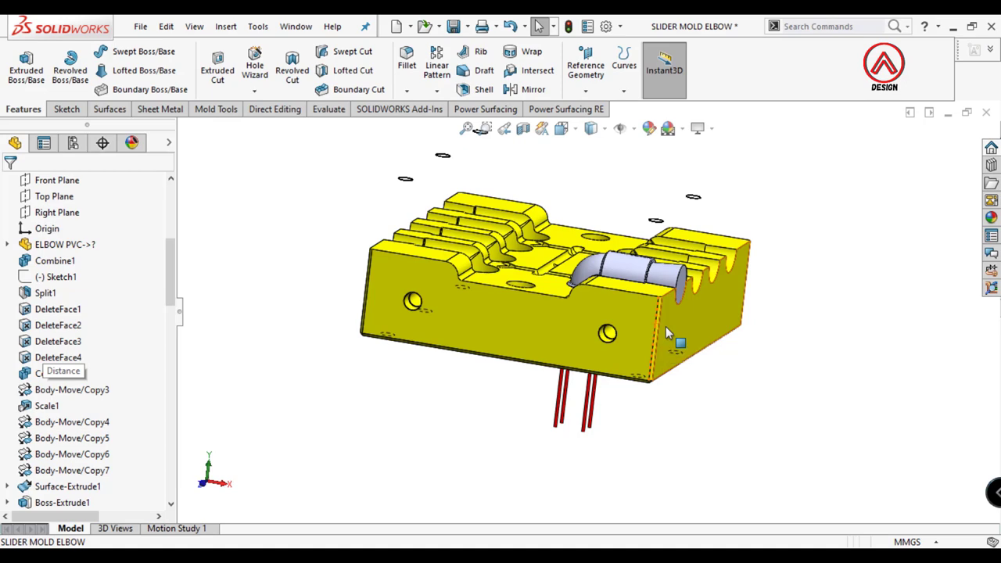
pyautogui.moveTo(730, 297); pyautogui.dragTo(659, 291, button='middle')
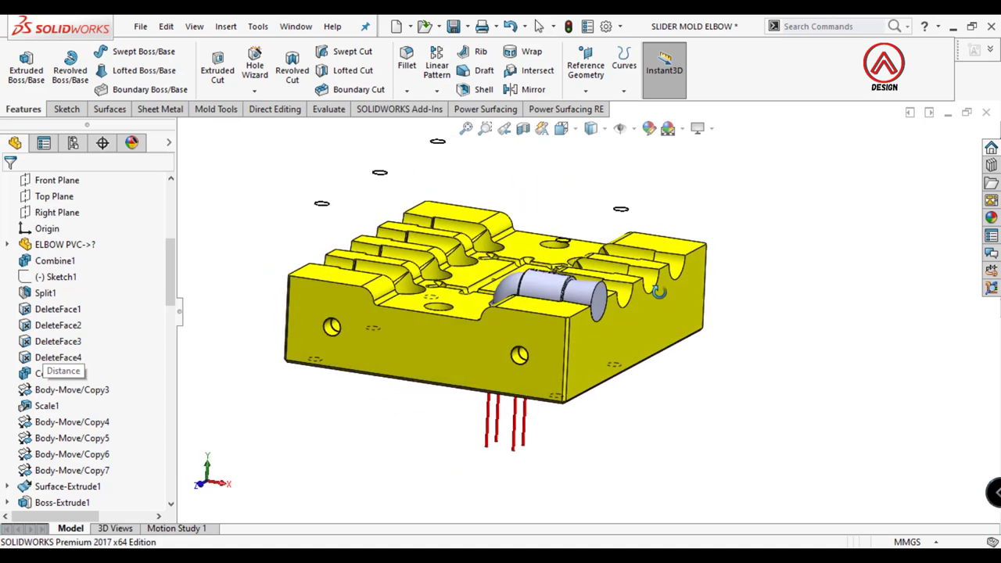
# Step: Switch to Front view and draw a closed slider line profile on the Front Plane
pyautogui.click(591, 128)
pyautogui.click(647, 214)
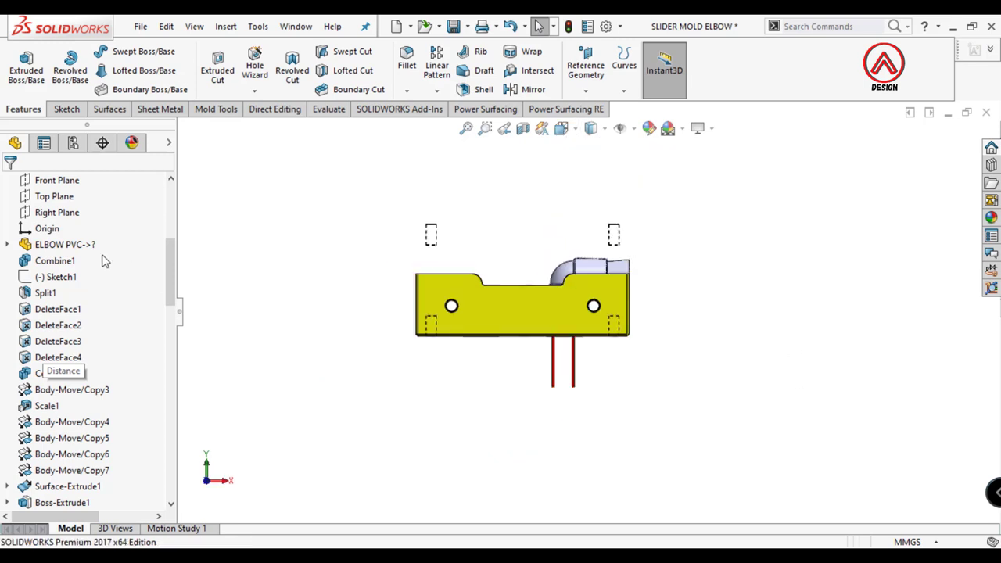
pyautogui.scroll(3, 170, 261)
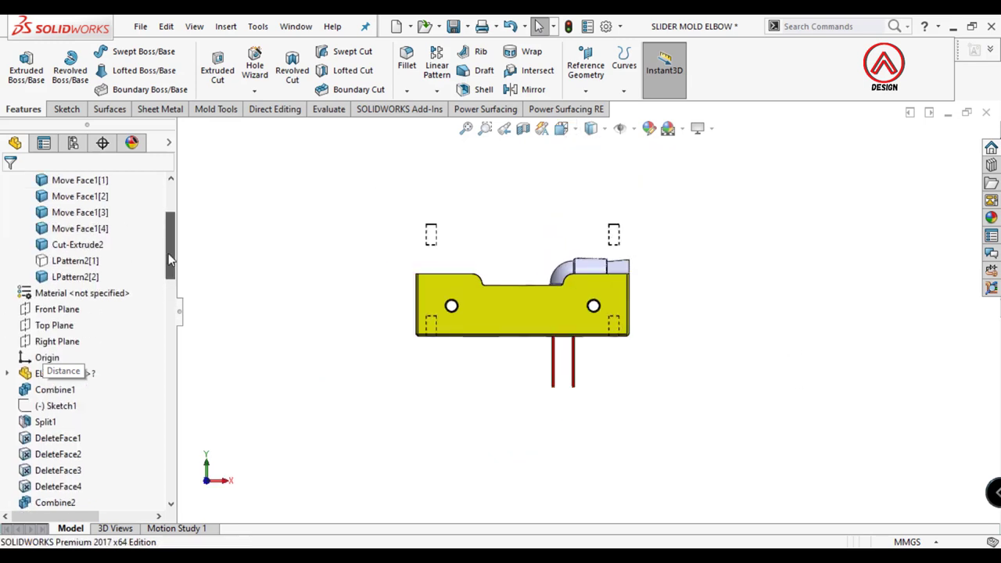
pyautogui.click(66, 309)
pyautogui.click(124, 291)
pyautogui.click(94, 52)
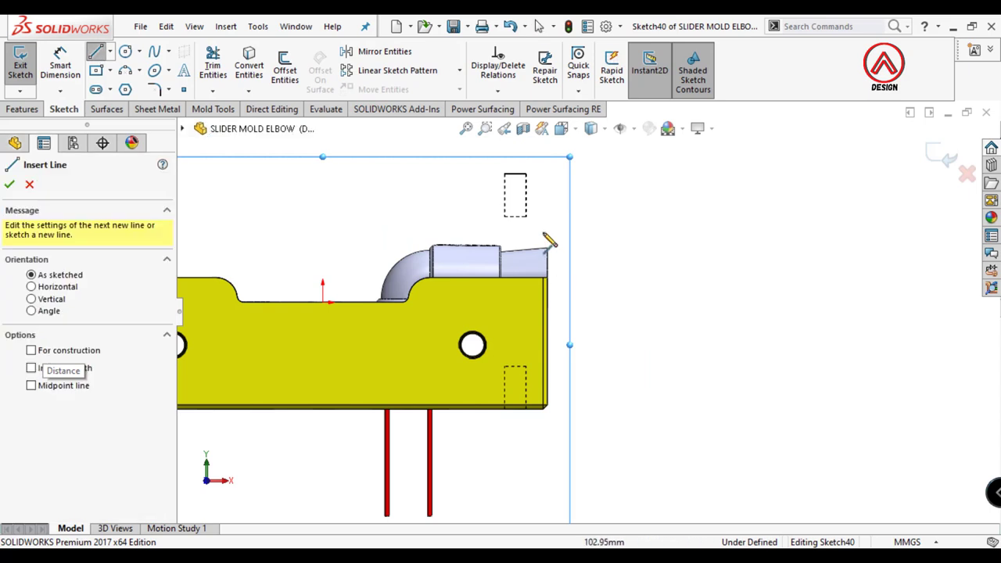
pyautogui.click(547, 342)
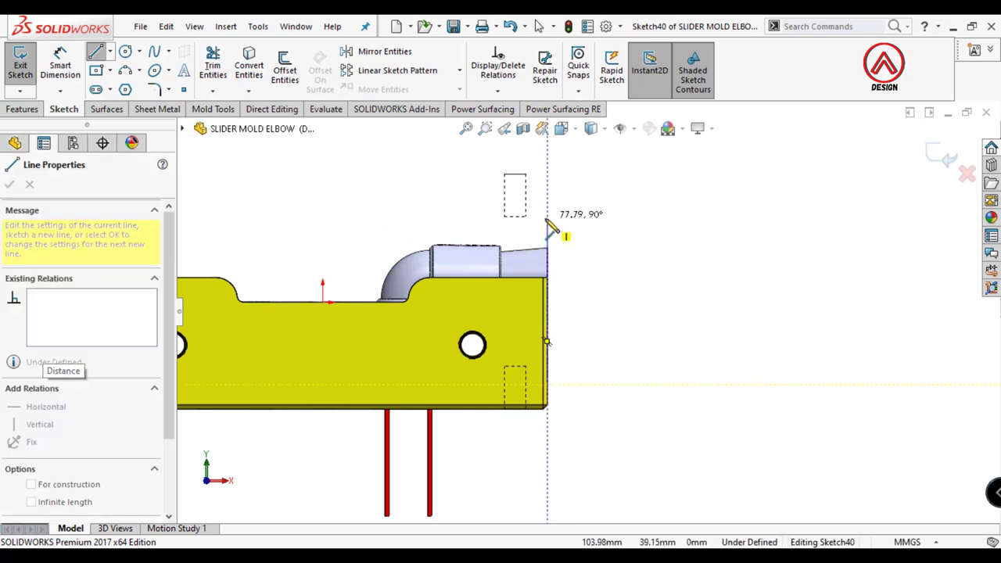
pyautogui.click(671, 218)
pyautogui.click(720, 314)
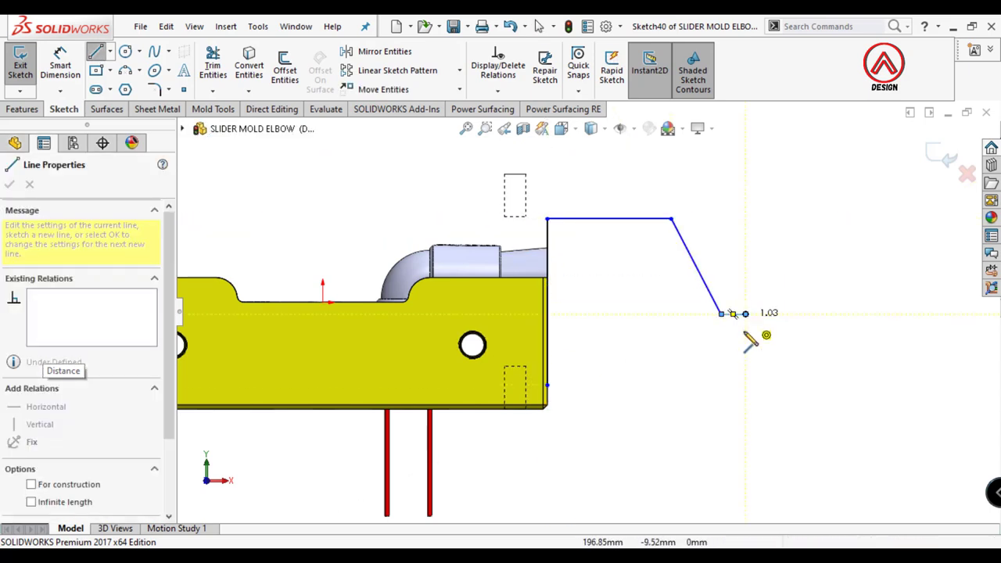
pyautogui.click(745, 384)
pyautogui.click(546, 384)
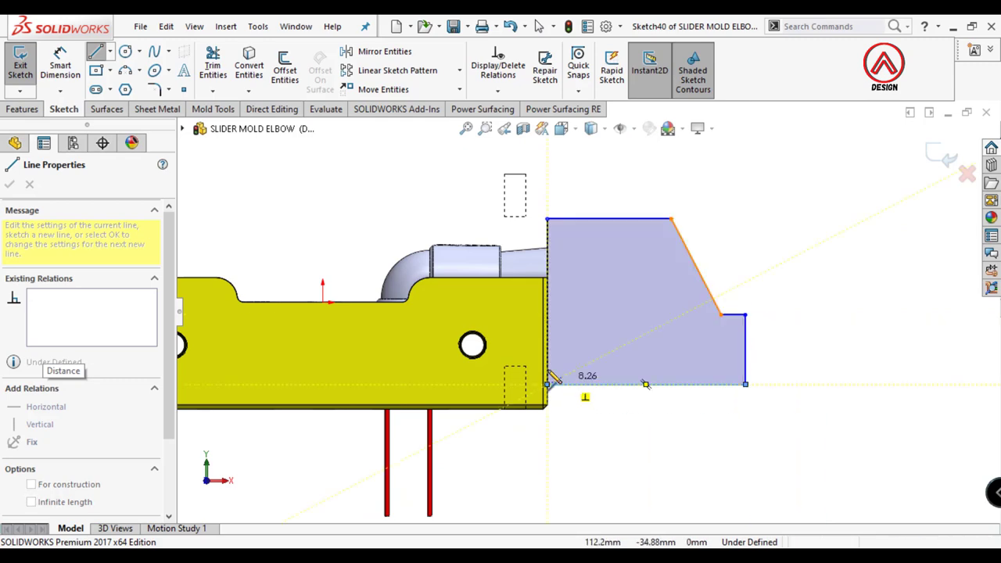
pyautogui.press('Escape')
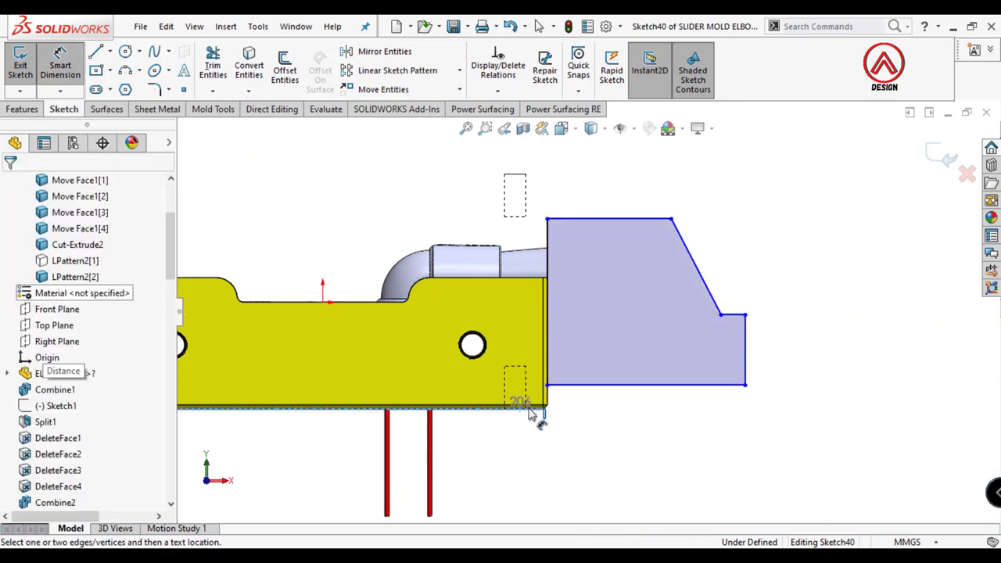
# Step: Dimension the profile with a 10 mm bottom offset, 85 mm height and 75 mm top width
pyautogui.click(565, 406)
pyautogui.click(597, 408)
pyautogui.write('10')
pyautogui.press('Return')
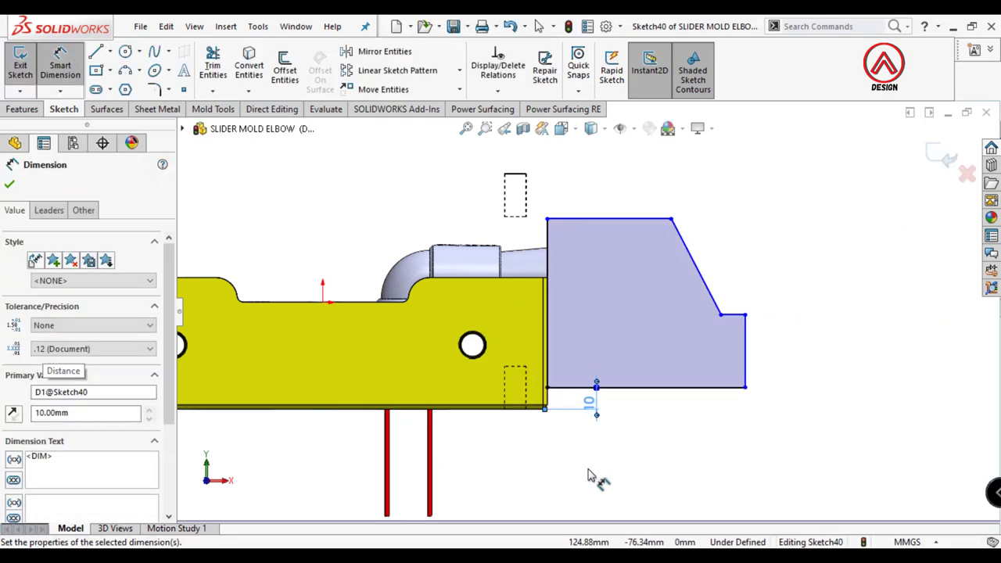
pyautogui.click(547, 328)
pyautogui.click(447, 309)
pyautogui.write('85')
pyautogui.press('Return')
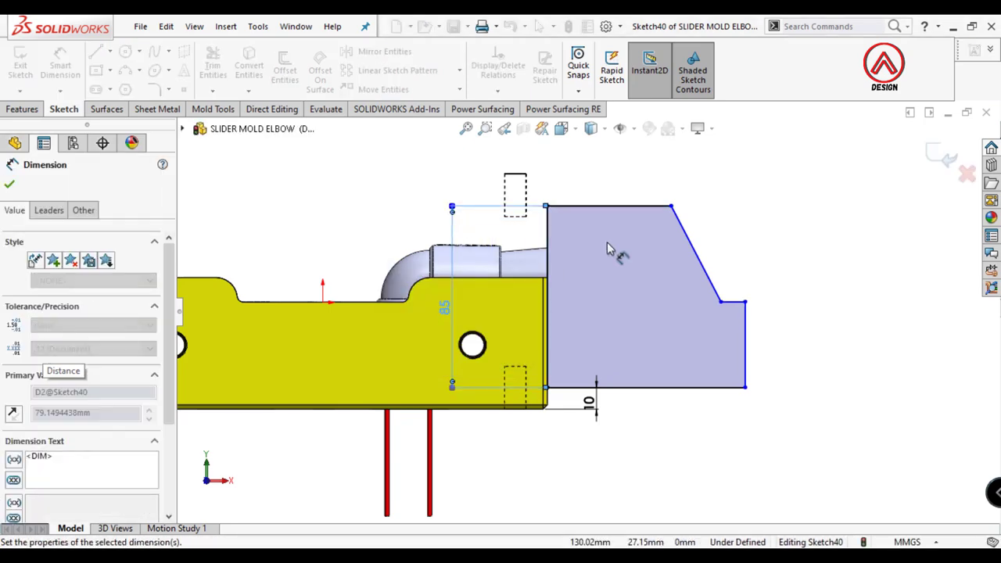
pyautogui.click(617, 206)
pyautogui.click(617, 190)
pyautogui.write('75')
pyautogui.press('Return')
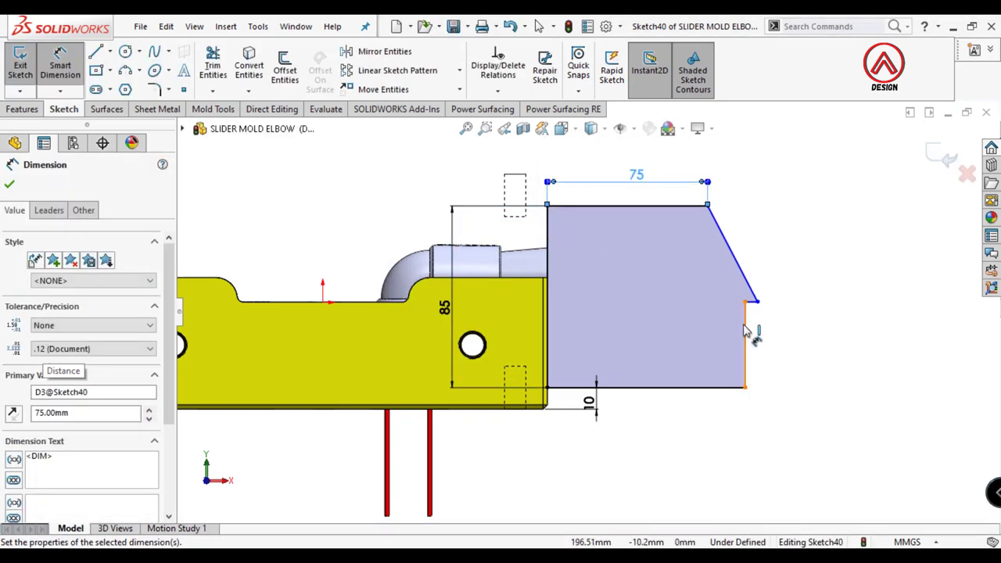
# Step: Add the 110 mm bottom width, 40 mm right edge height and 27° slant angle
pyautogui.click(745, 336)
pyautogui.press('Escape')
pyautogui.click(649, 387)
pyautogui.click(669, 438)
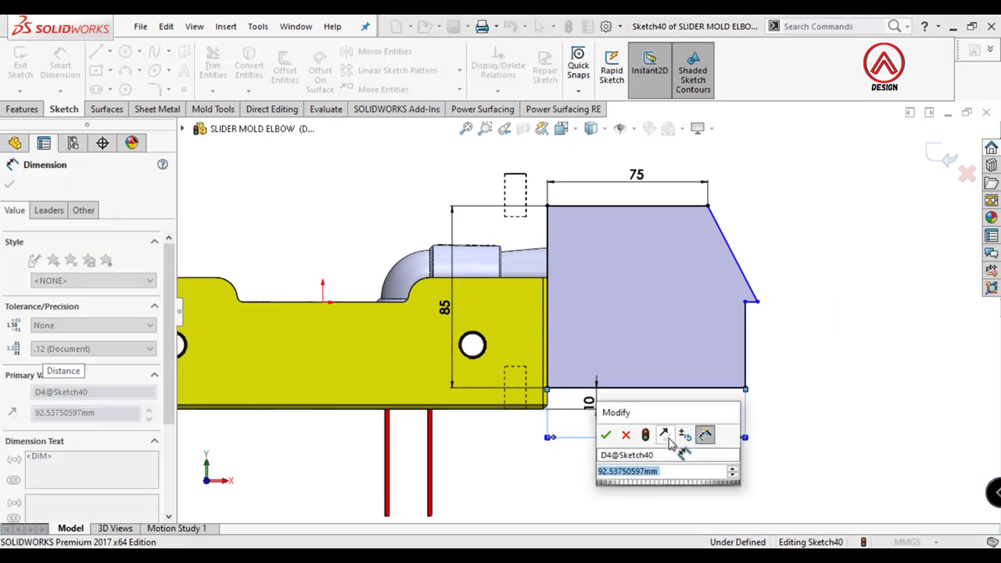
pyautogui.write('0')
pyautogui.press('Return')
pyautogui.click(790, 339)
pyautogui.click(817, 342)
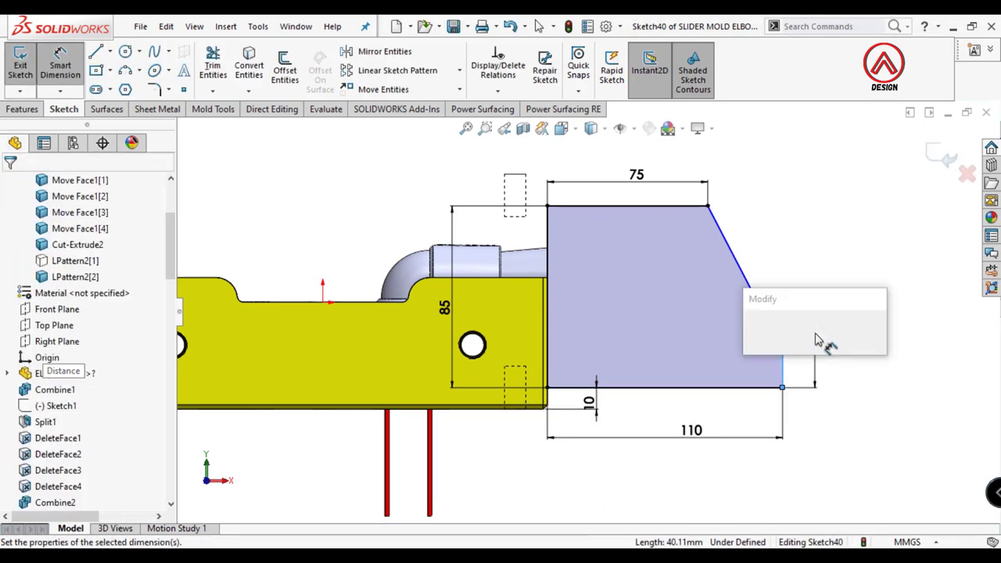
pyautogui.write('40.10529132mm')
pyautogui.press('Return')
pyautogui.click(723, 241)
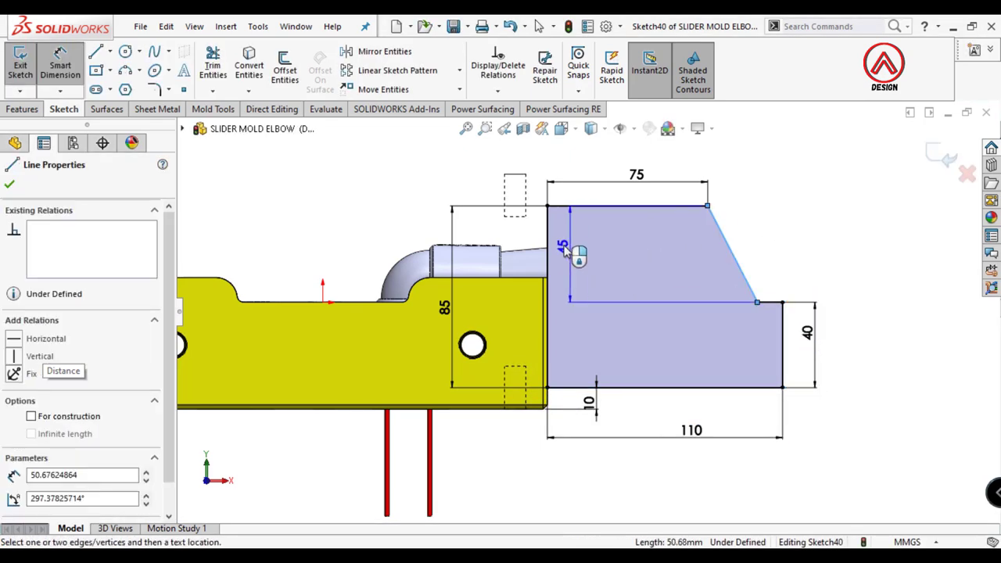
pyautogui.click(613, 291)
pyautogui.write('27.37825714deg')
pyautogui.press('Return')
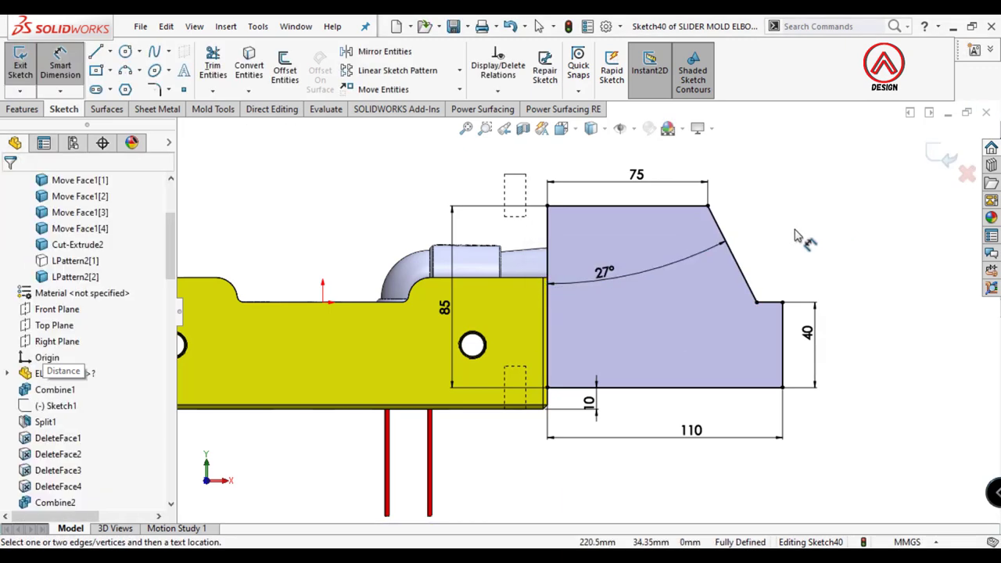
pyautogui.click(22, 110)
pyautogui.click(26, 66)
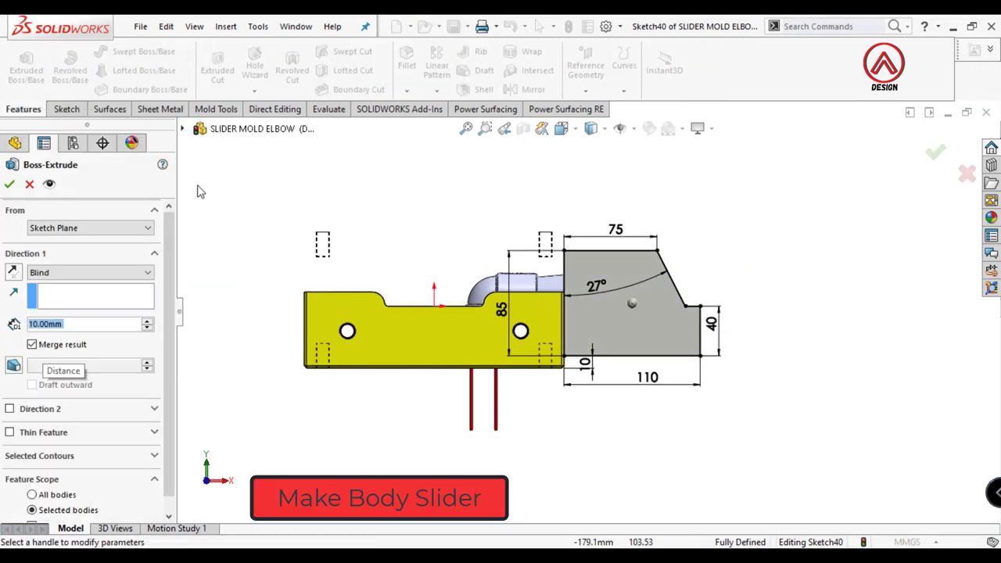
# Step: Extrude the slider profile Mid Plane 230 mm as a separate body
pyautogui.click(90, 272)
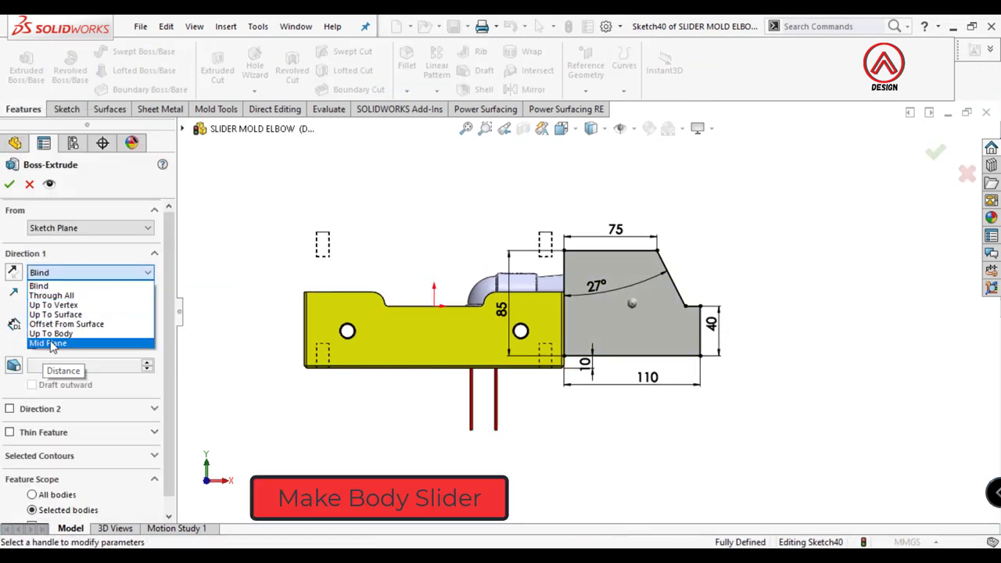
pyautogui.click(55, 342)
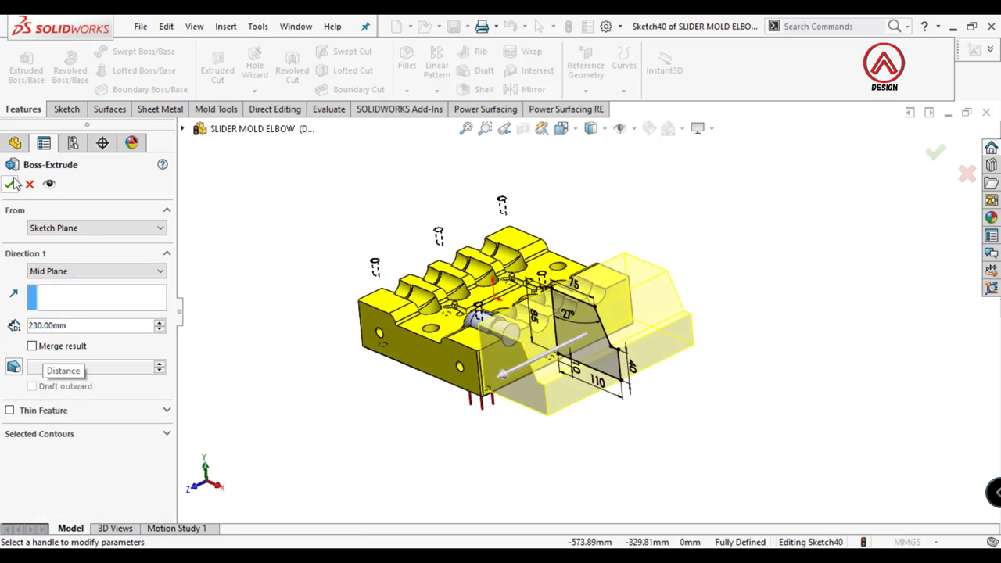
pyautogui.press('Return')
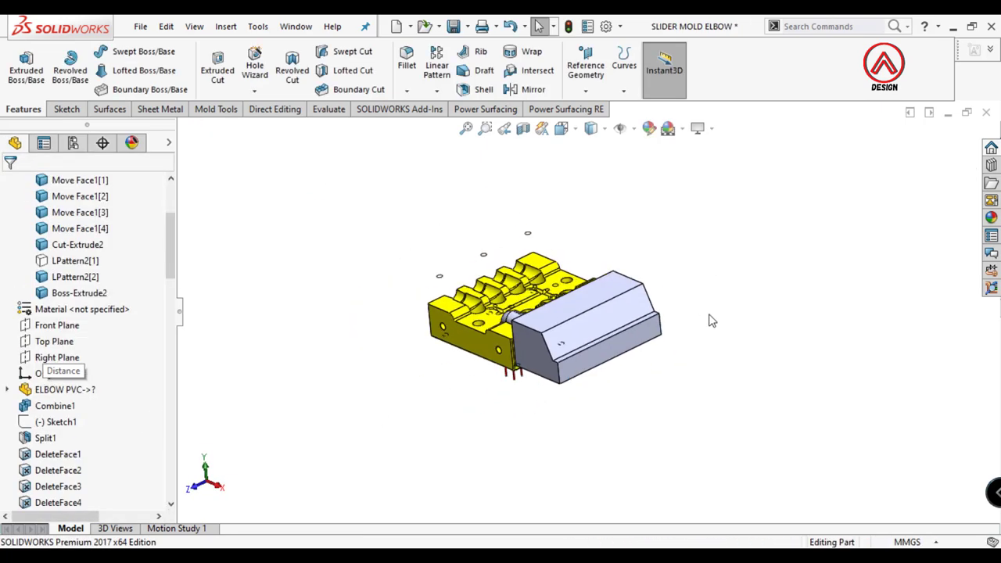
# Step: Hide the elbow insert and slider block bodies to inspect the cavity
pyautogui.moveTo(710, 317); pyautogui.dragTo(622, 326, button='middle')
pyautogui.scroll(-3, 622, 326)
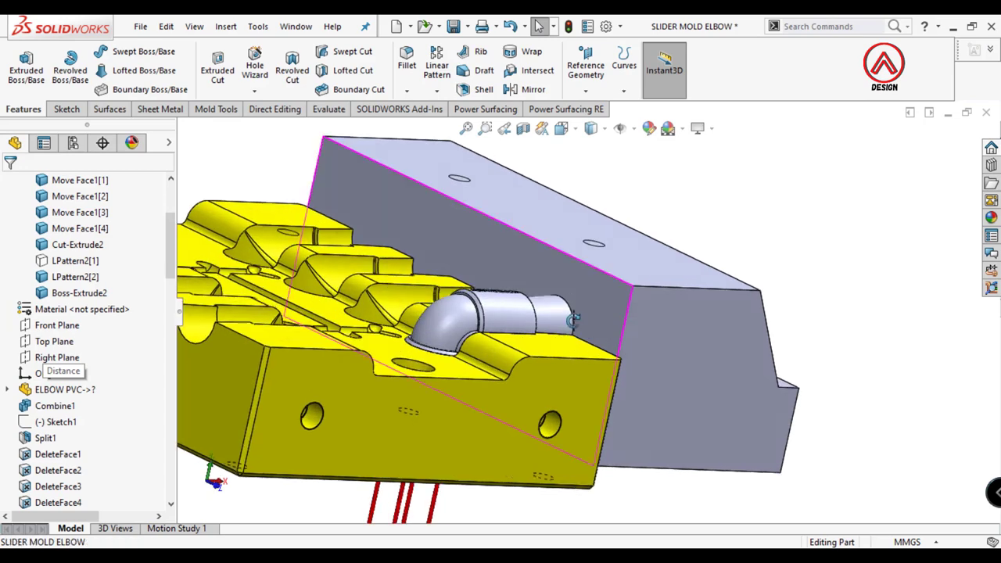
pyautogui.scroll(-3, 559, 350)
pyautogui.click(504, 325)
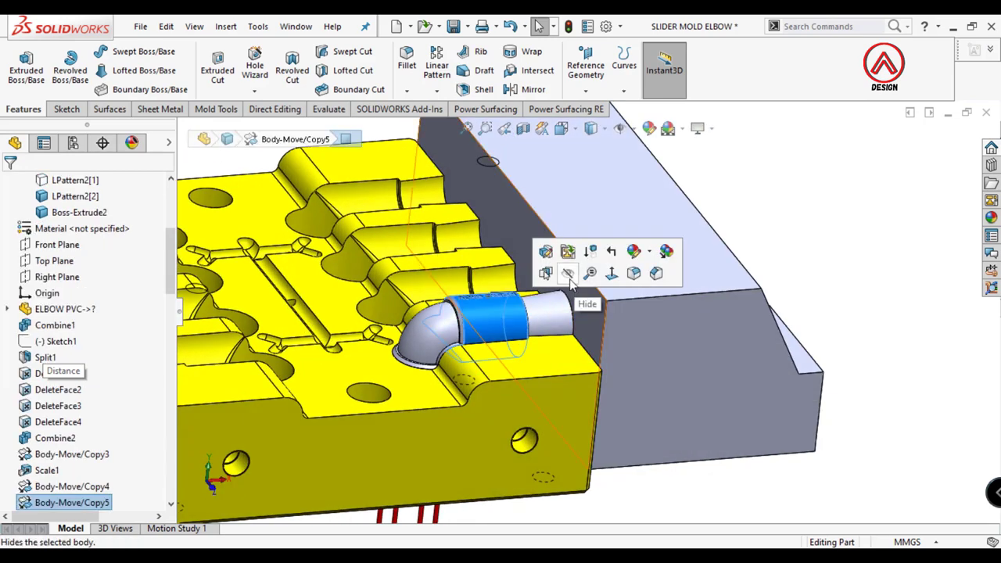
pyautogui.click(585, 275)
pyautogui.scroll(-2, 626, 311)
pyautogui.click(626, 310)
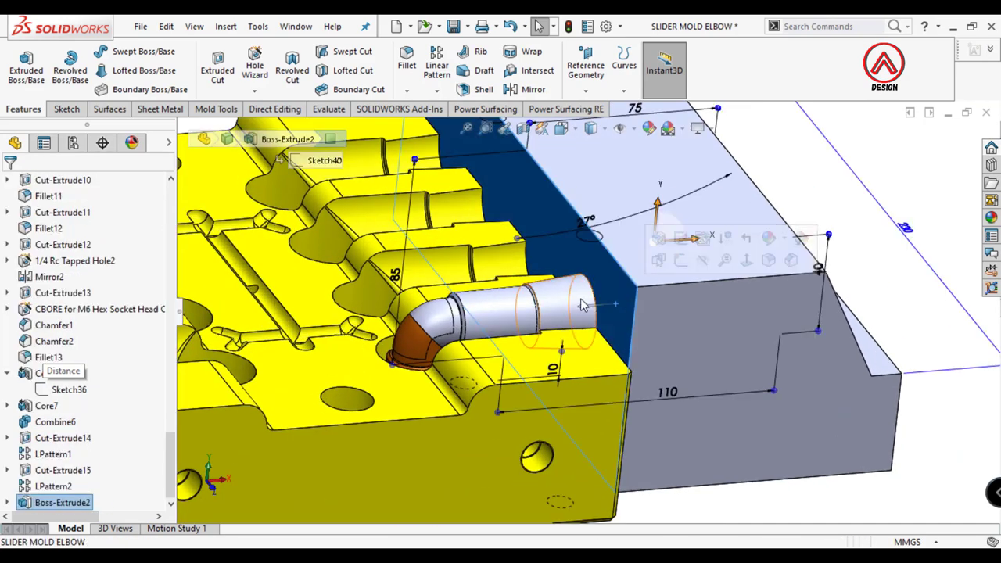
pyautogui.click(705, 266)
# Step: Hide the yellow mold body and view the slider cylinder's round end face head-on
pyautogui.press('Tab')
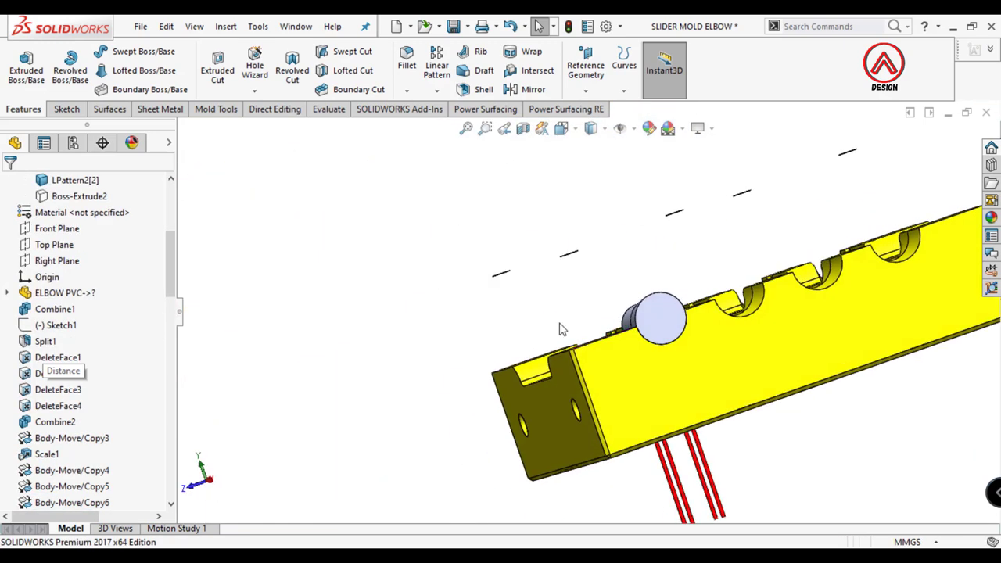
pyautogui.click(661, 318)
pyautogui.press('Tab')
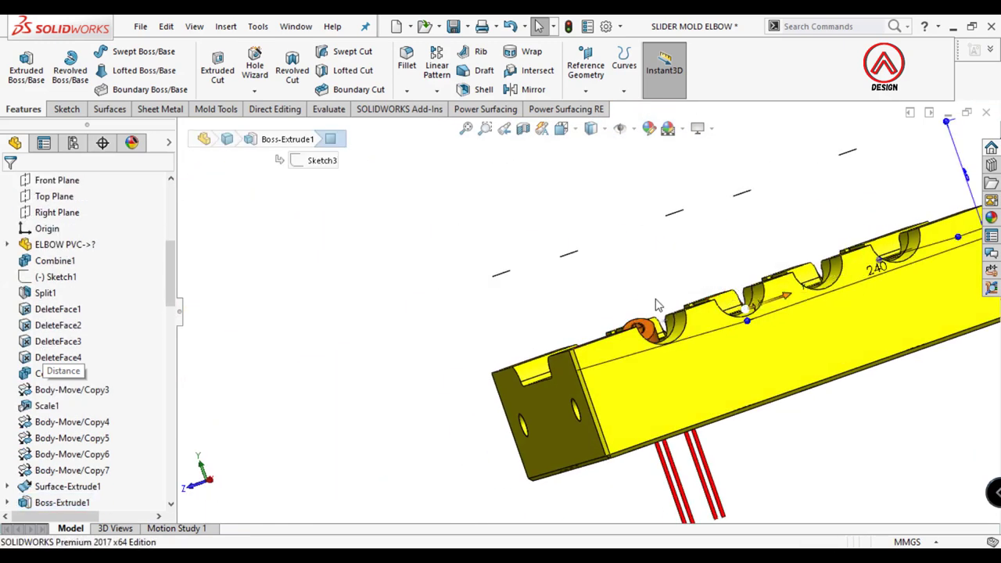
pyautogui.hotkey('shift', 'Tab')
pyautogui.click(677, 339)
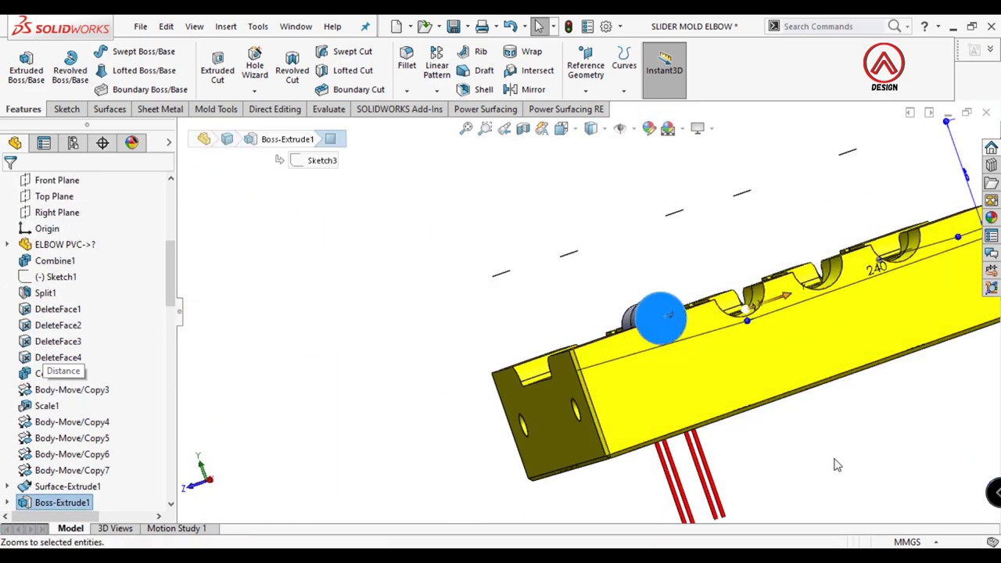
pyautogui.moveTo(835, 464); pyautogui.dragTo(742, 380, button='middle')
pyautogui.click(743, 379)
pyautogui.click(821, 333)
pyautogui.click(672, 320)
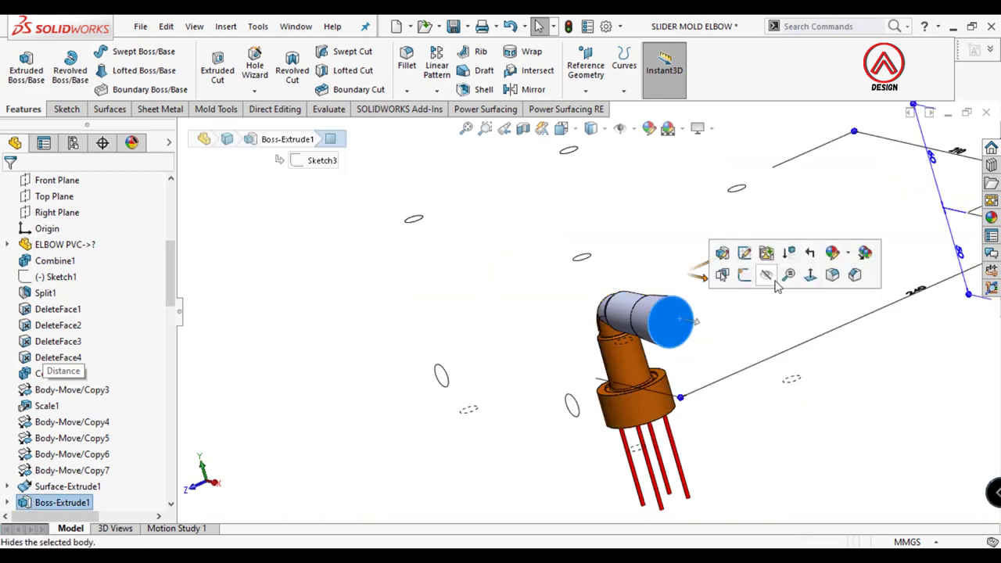
pyautogui.click(813, 274)
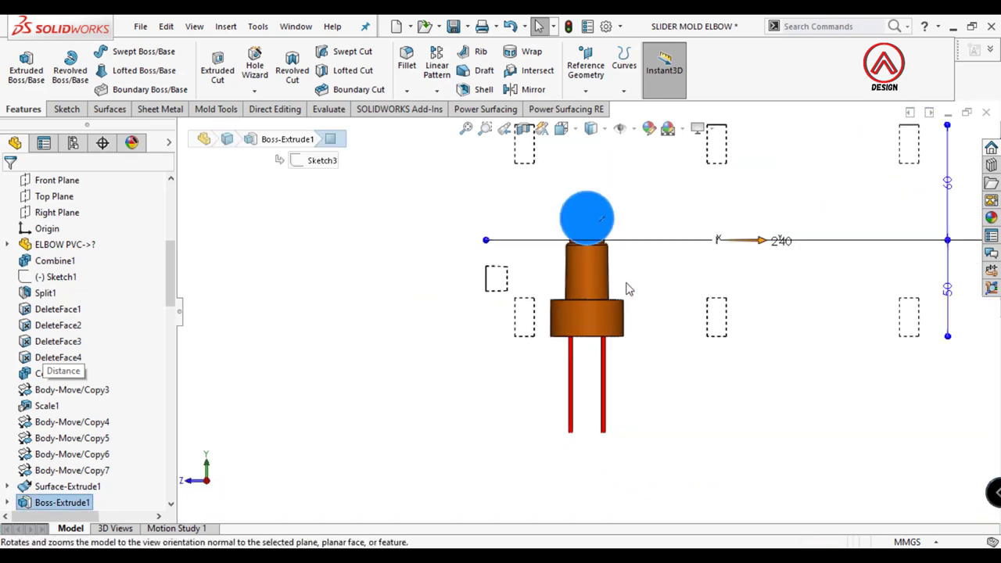
# Step: Sketch a Ø32 circle centred on the cylinder's round end face
pyautogui.click(66, 109)
pyautogui.click(20, 63)
pyautogui.click(125, 53)
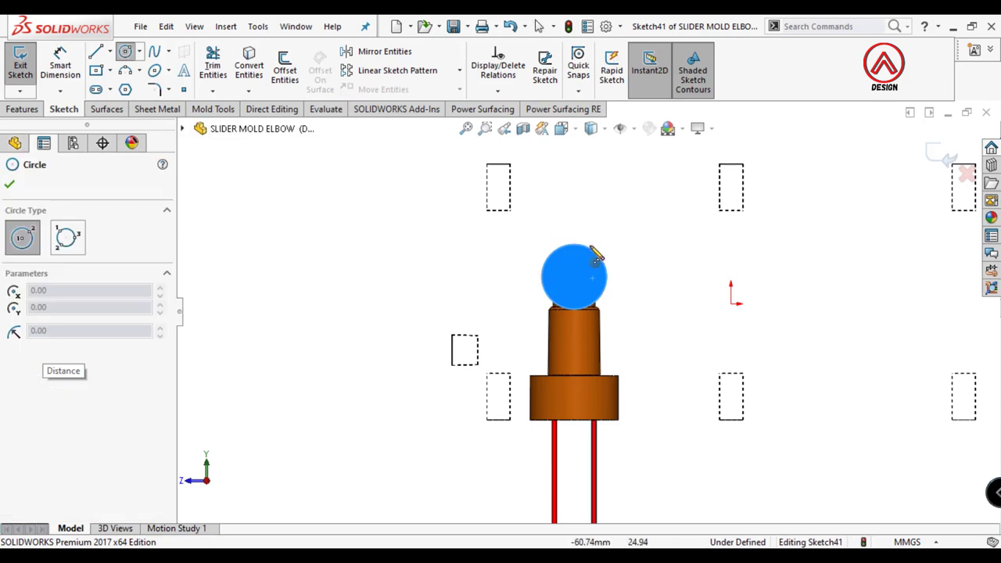
pyautogui.click(574, 276)
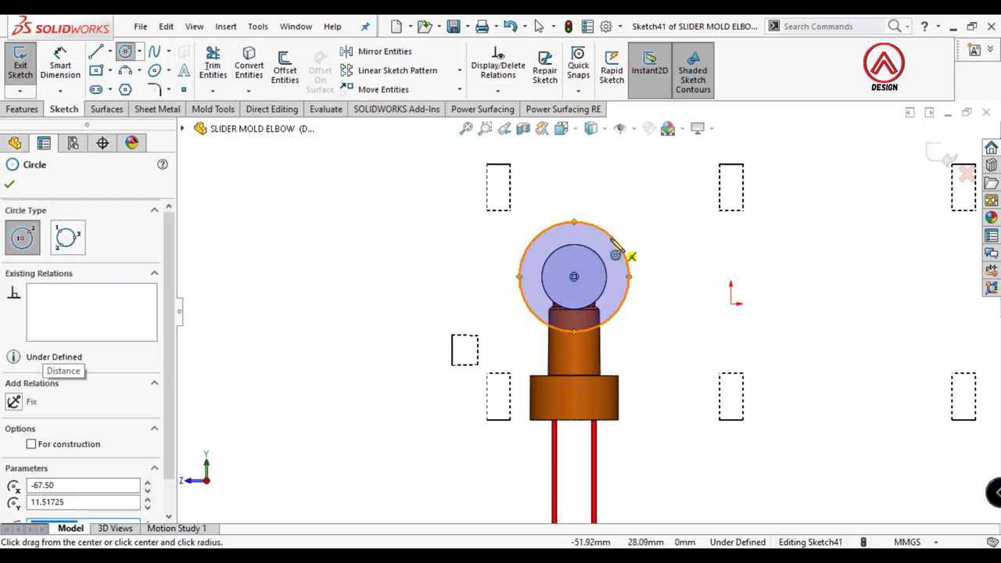
pyautogui.click(60, 54)
pyautogui.click(613, 238)
pyautogui.click(661, 203)
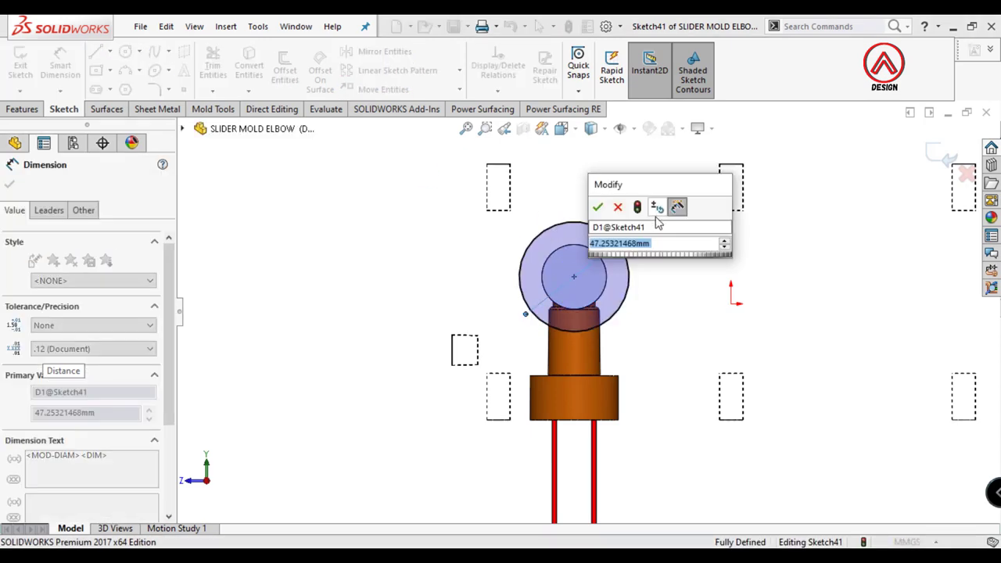
pyautogui.write('32')
pyautogui.press('Return')
# Step: Extrude the Ø32 circle 12 mm
pyautogui.scroll(-3, 649, 266)
pyautogui.click(22, 108)
pyautogui.click(25, 67)
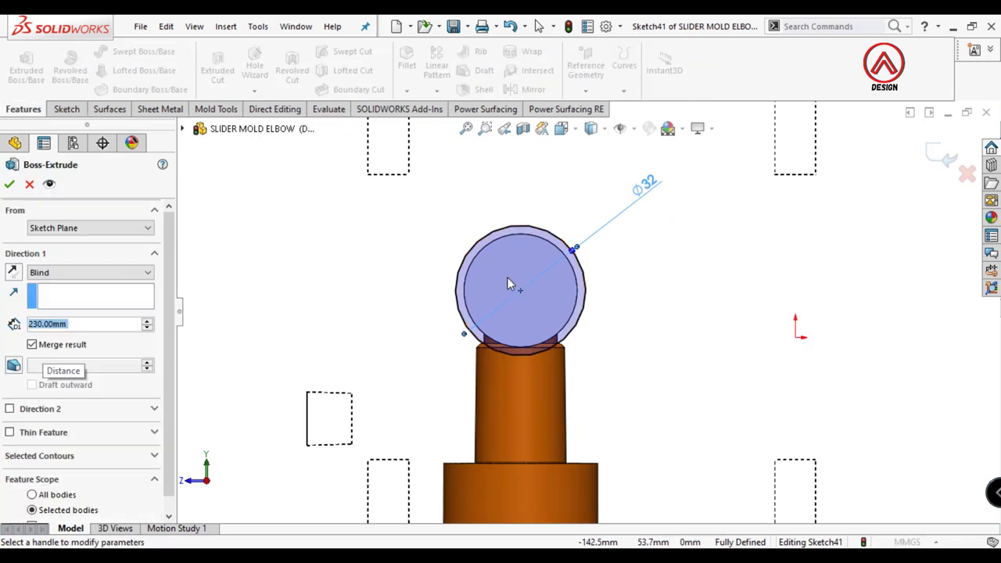
pyautogui.write('12')
pyautogui.press('Return')
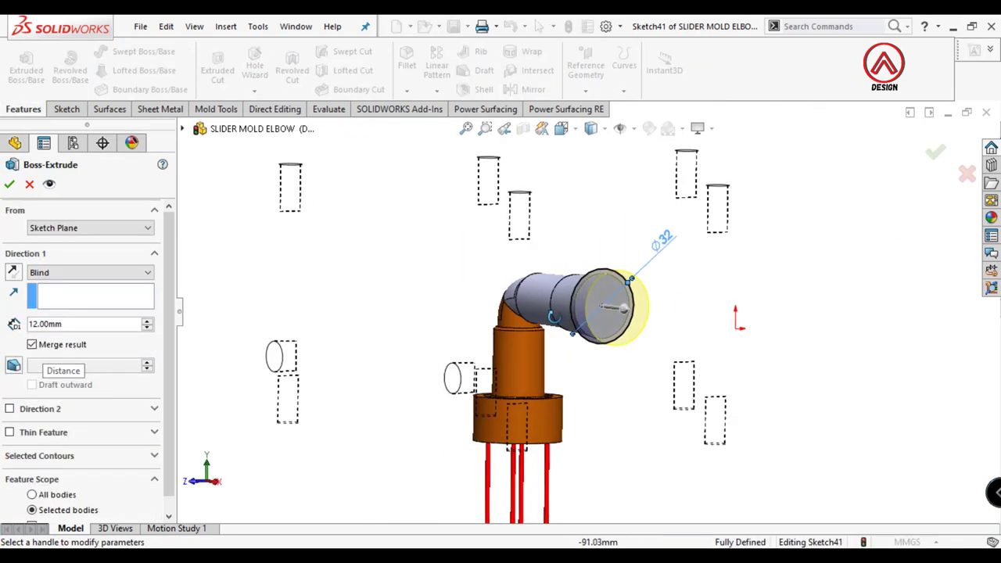
# Step: Isolate the slider body so it shows on its own
pyautogui.scroll(-1, 14, 423)
pyautogui.scroll(-1, 14, 422)
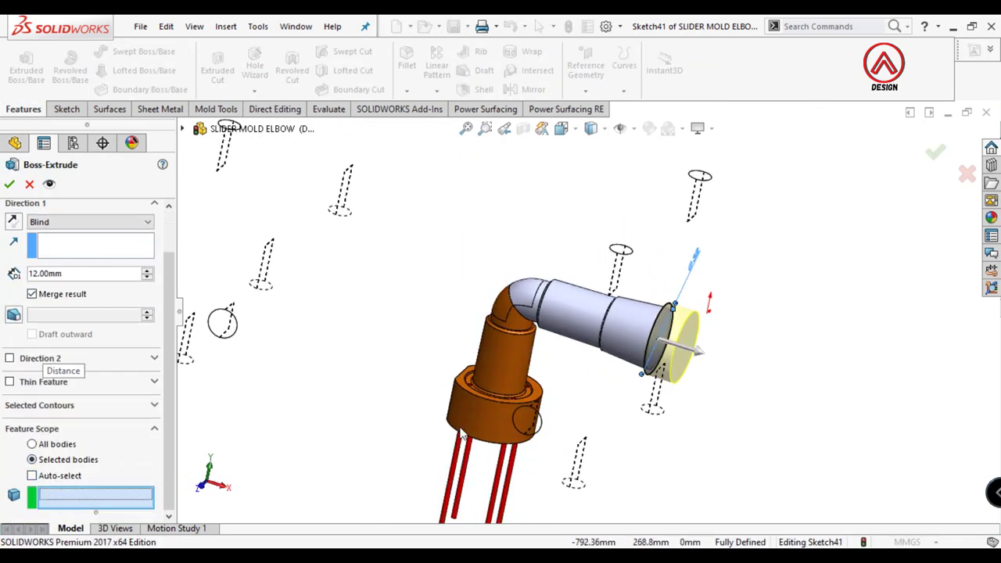
pyautogui.click(615, 320)
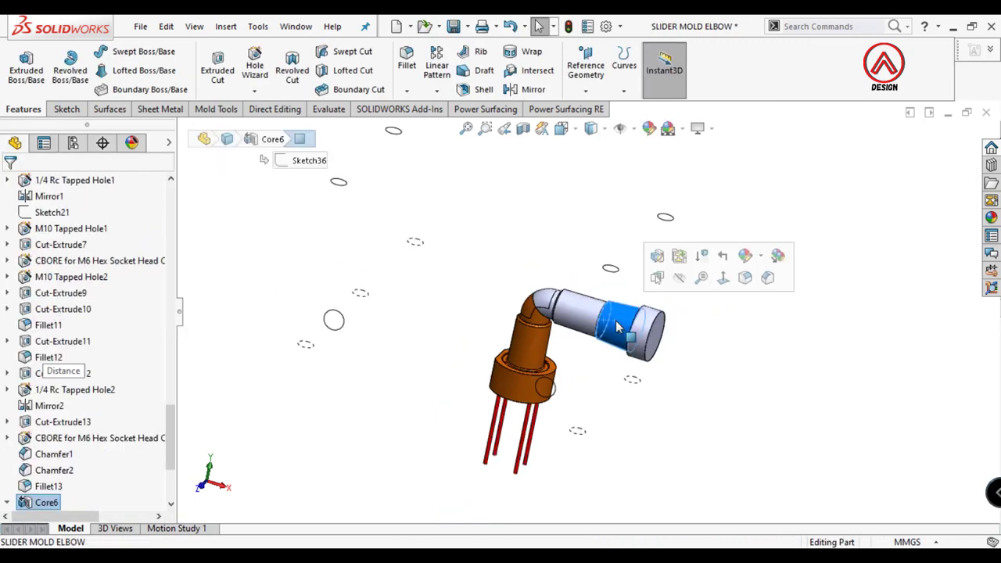
pyautogui.rightClick(615, 320)
pyautogui.click(659, 507)
# Step: Start a sketch on the slider's end face, viewed normal to it
pyautogui.click(648, 328)
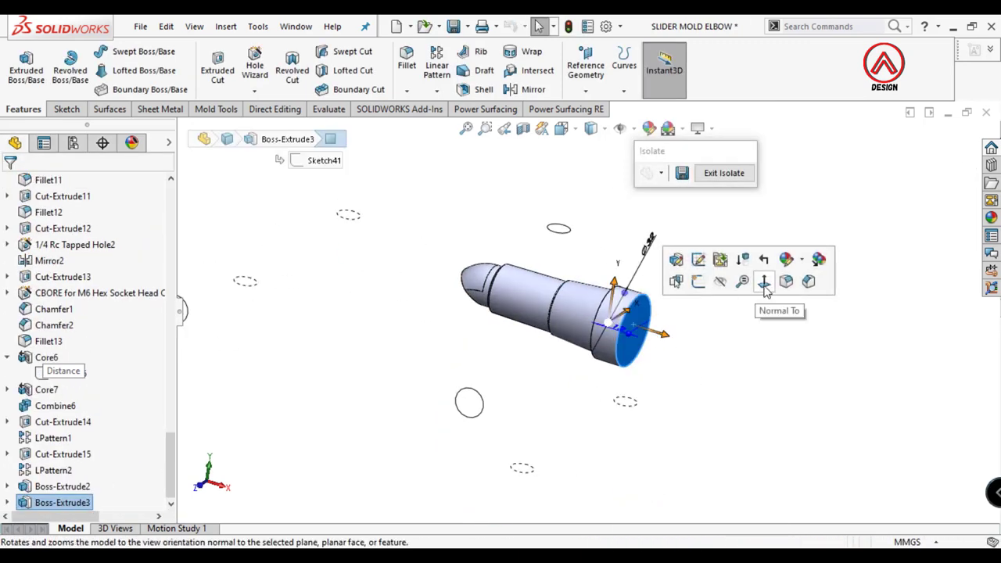
pyautogui.click(771, 308)
pyautogui.click(67, 109)
pyautogui.click(21, 62)
# Step: Draw a circle at the face centre and dimension it Ø40 mm
pyautogui.click(125, 51)
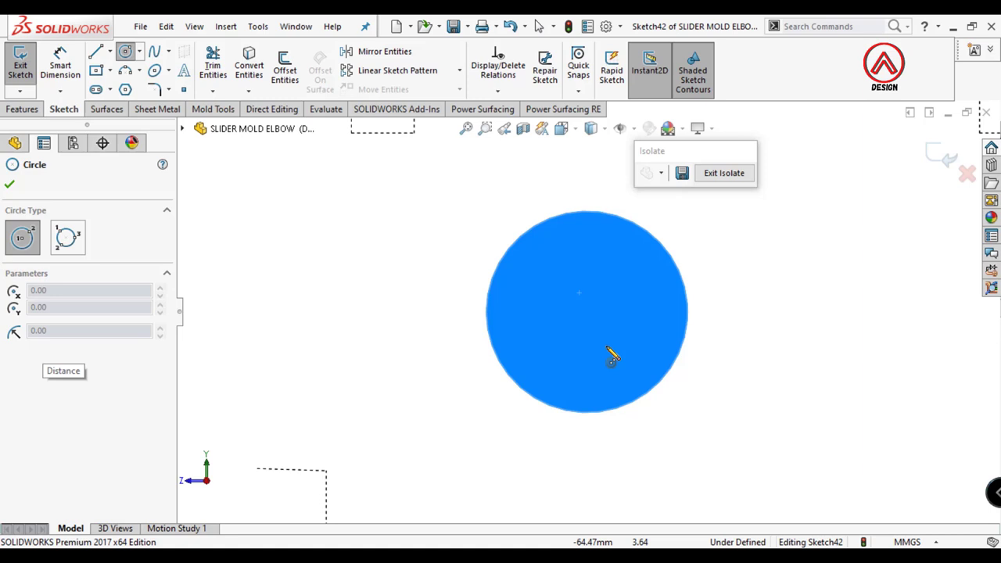
pyautogui.click(588, 312)
pyautogui.click(633, 275)
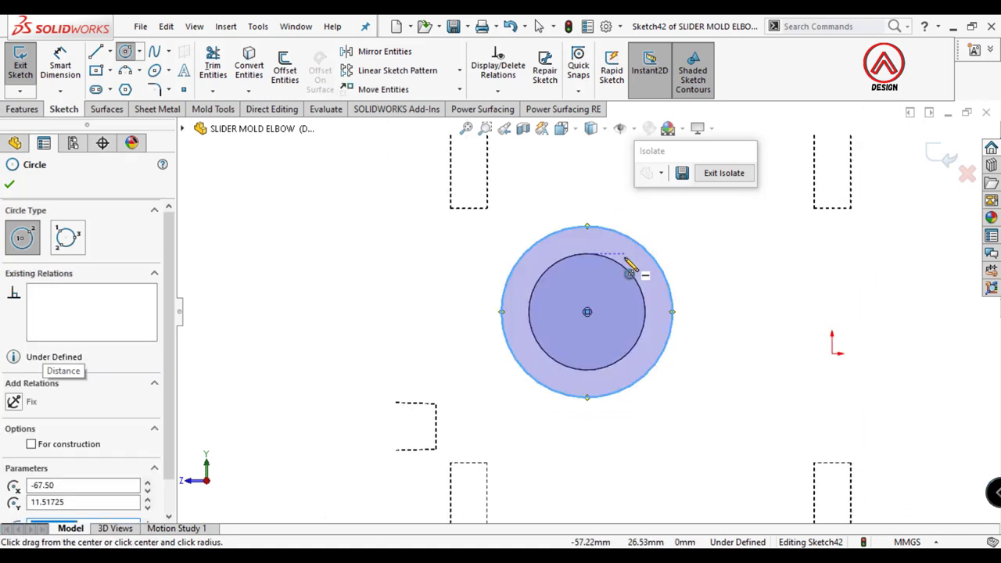
pyautogui.scroll(2, 588, 311)
pyautogui.press('d')
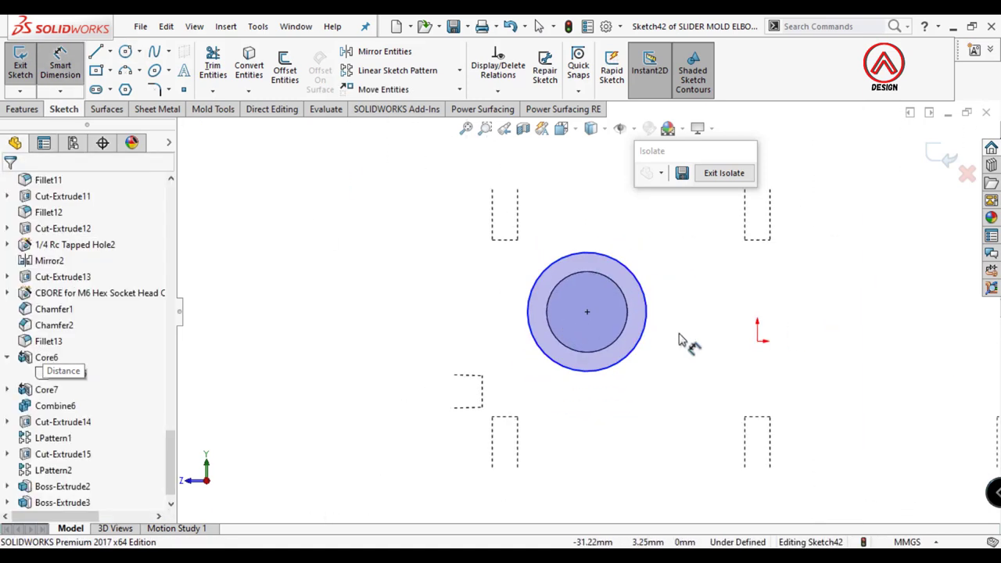
pyautogui.click(555, 284)
pyautogui.click(614, 246)
pyautogui.write('40')
pyautogui.press('Return')
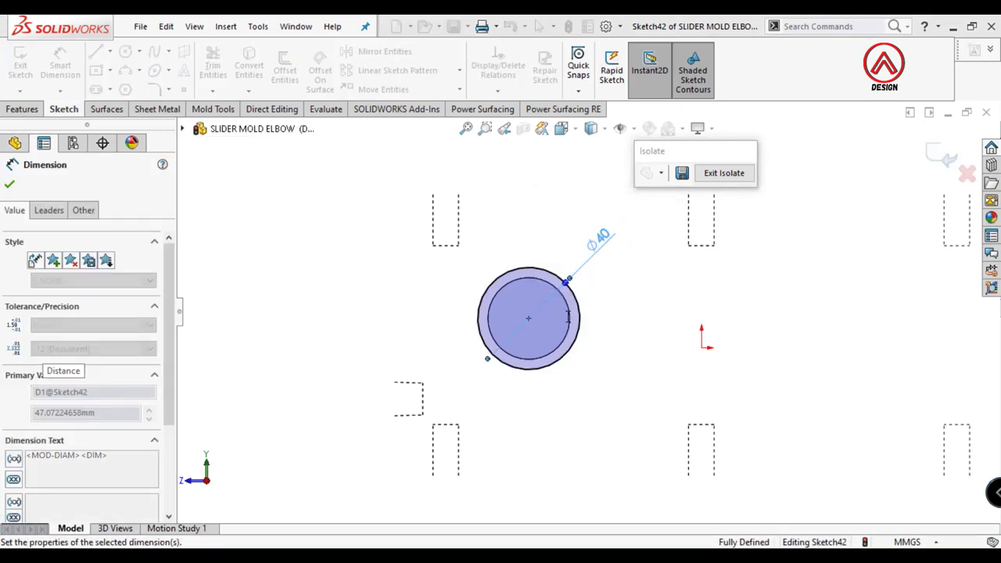
pyautogui.scroll(-2, 568, 316)
# Step: Add a centre rectangle on the circle centre with a 32 mm height
pyautogui.click(96, 70)
pyautogui.click(506, 321)
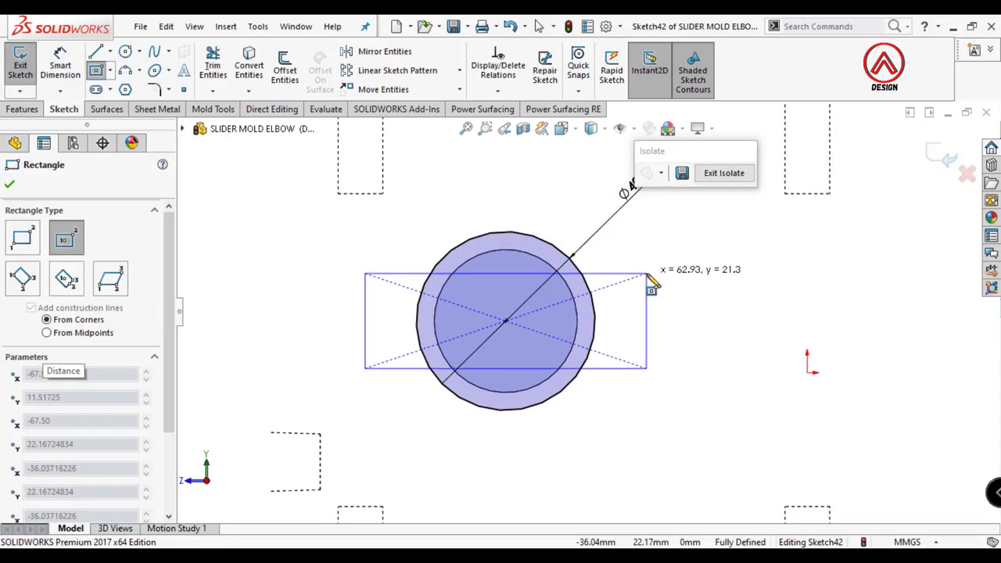
pyautogui.click(646, 273)
pyautogui.press('d')
pyautogui.click(364, 320)
pyautogui.click(334, 323)
pyautogui.write('32')
pyautogui.press('Return')
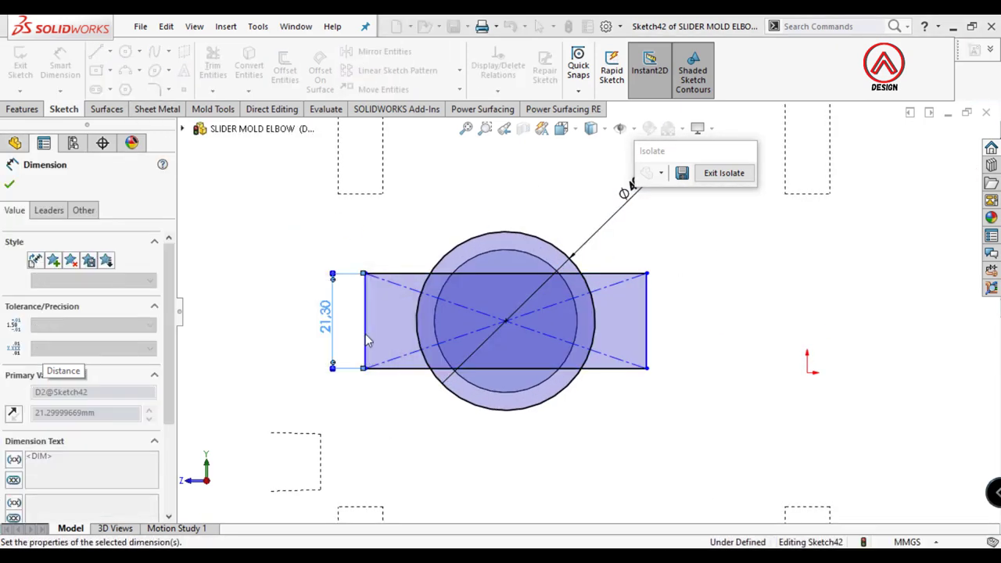
# Step: Extrude the inner circle region and both side regions 8 mm
pyautogui.click(22, 109)
pyautogui.click(26, 69)
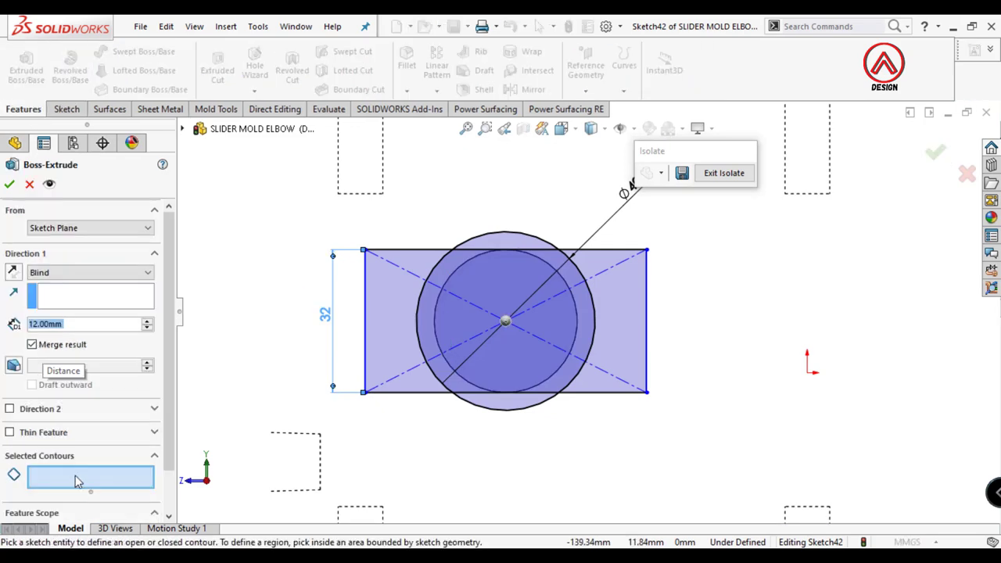
pyautogui.click(475, 328)
pyautogui.click(441, 323)
pyautogui.click(585, 312)
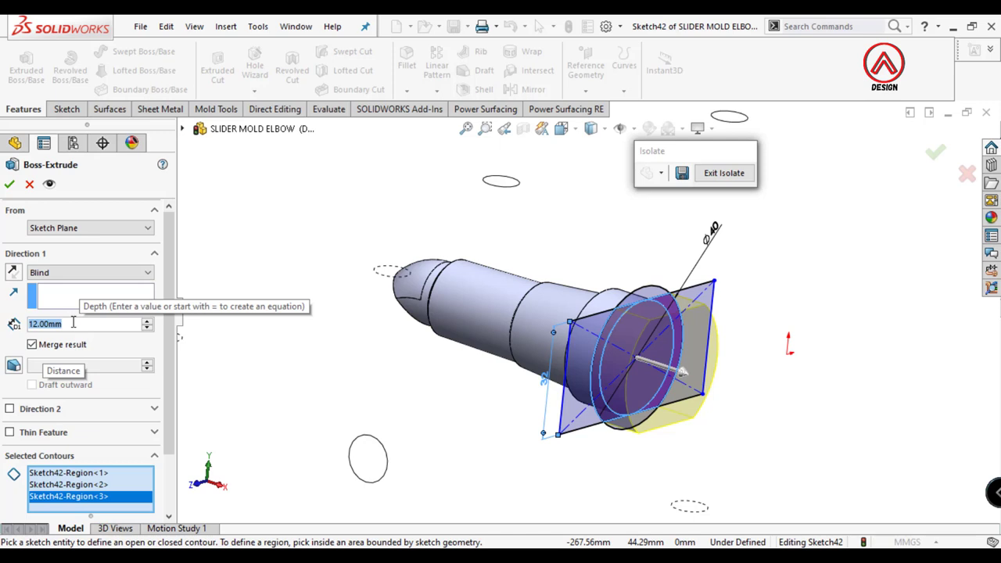
pyautogui.write('8')
pyautogui.press('Return')
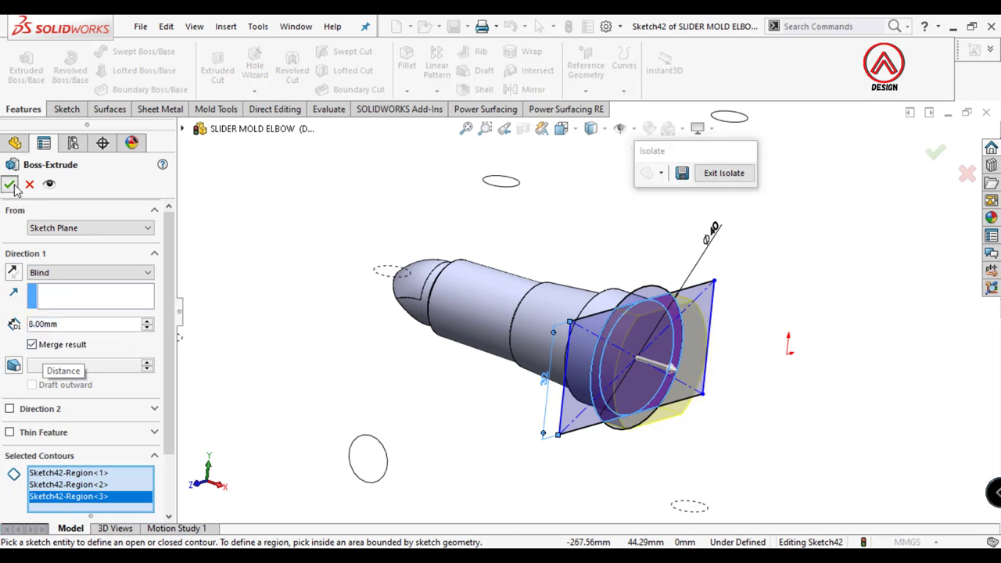
pyautogui.click(10, 184)
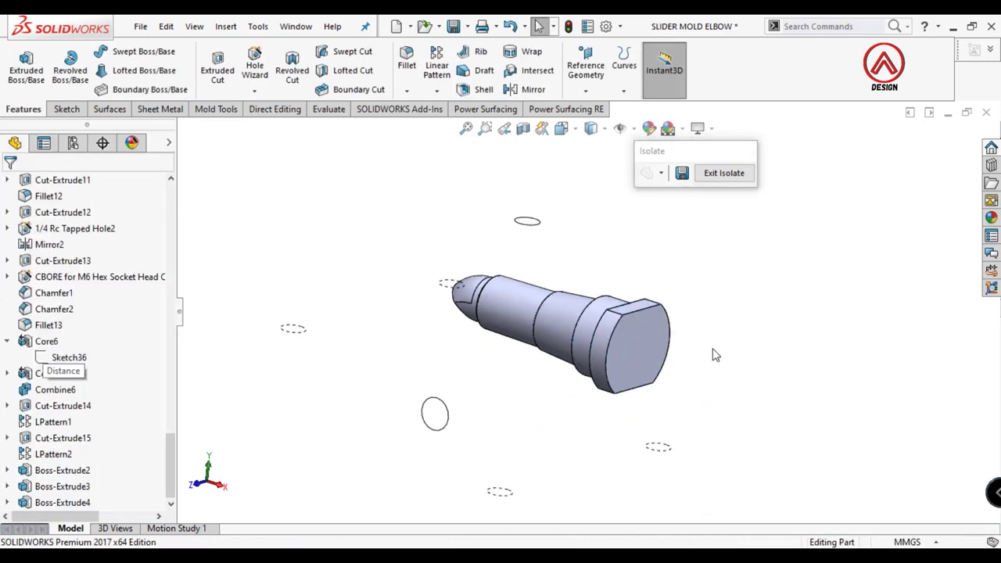
# Step: Exit isolation and show the mold block as a solid again
pyautogui.click(724, 173)
pyautogui.moveTo(171, 440); pyautogui.dragTo(173, 209)
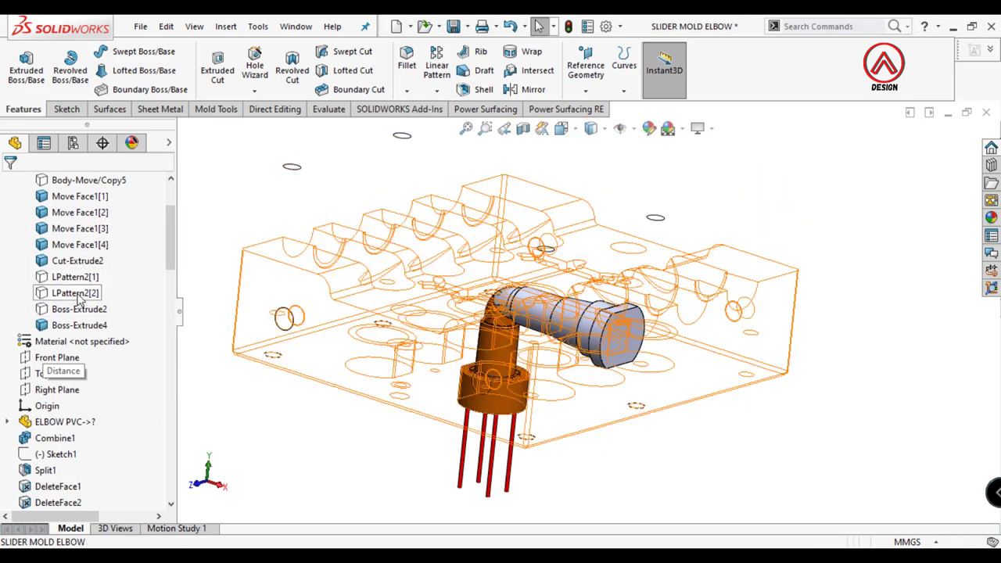
pyautogui.click(78, 299)
pyautogui.click(98, 274)
pyautogui.scroll(-3, 517, 399)
pyautogui.scroll(-2, 517, 398)
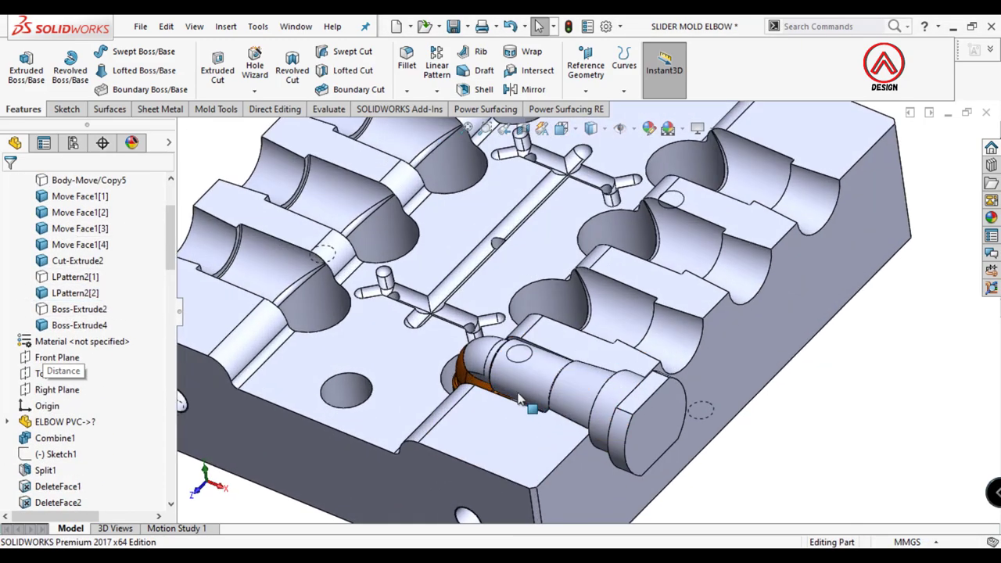
pyautogui.scroll(2, 517, 398)
# Step: Select both pairs of red pins and hide them
pyautogui.click(501, 367)
pyautogui.scroll(5, 500, 368)
pyautogui.scroll(-5, 502, 370)
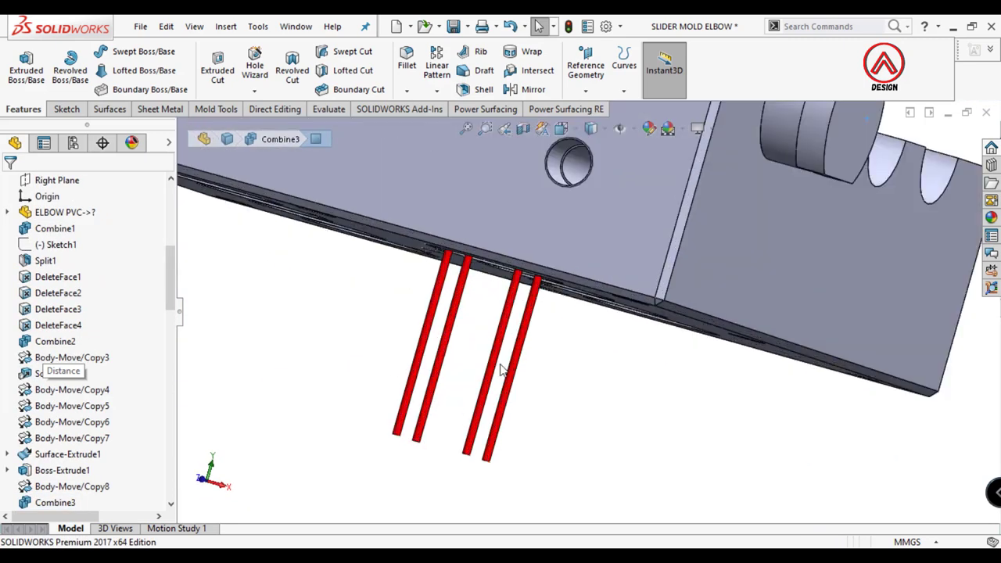
pyautogui.click(500, 356)
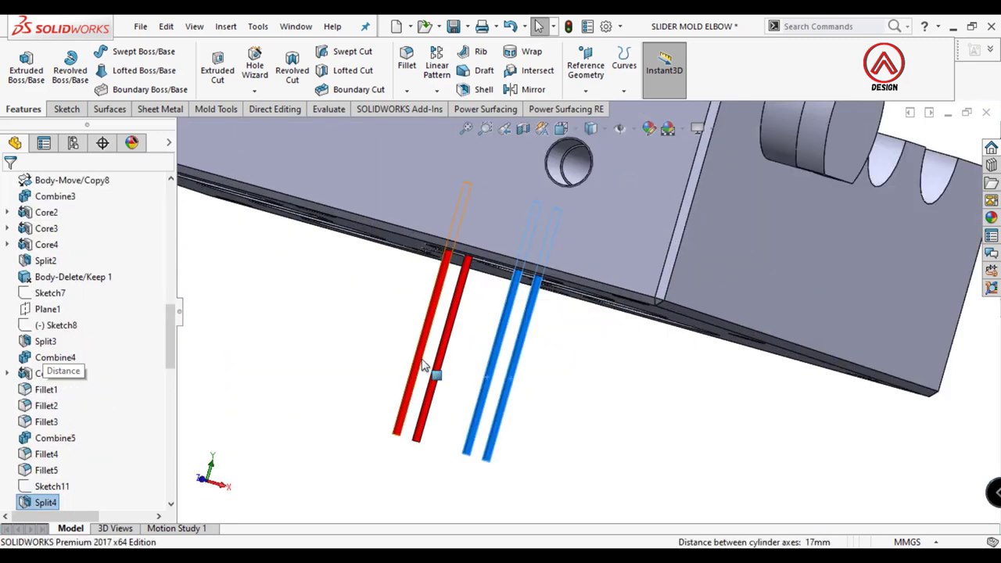
pyautogui.click(439, 367)
pyautogui.click(477, 291)
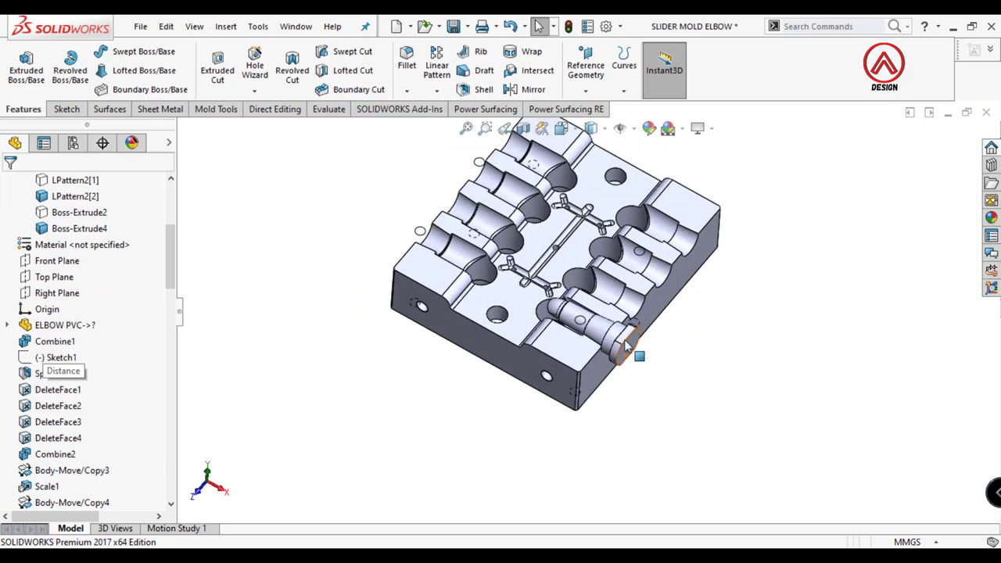
# Step: Bring up the Insert menu's feature options
pyautogui.scroll(-4, 536, 328)
pyautogui.scroll(2, 536, 328)
pyautogui.scroll(2, 586, 344)
pyautogui.scroll(-1, 715, 252)
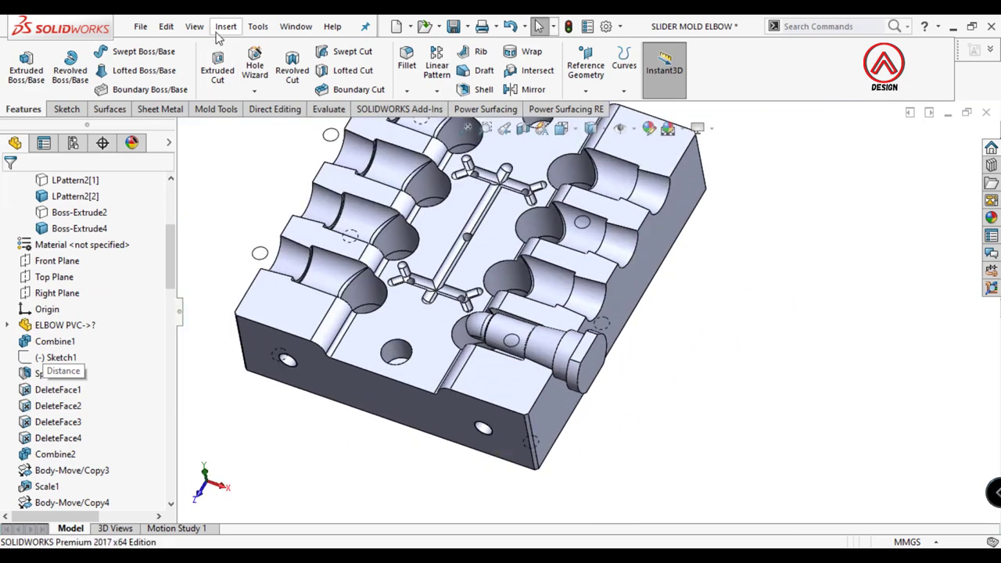
pyautogui.click(226, 26)
pyautogui.moveTo(250, 96)
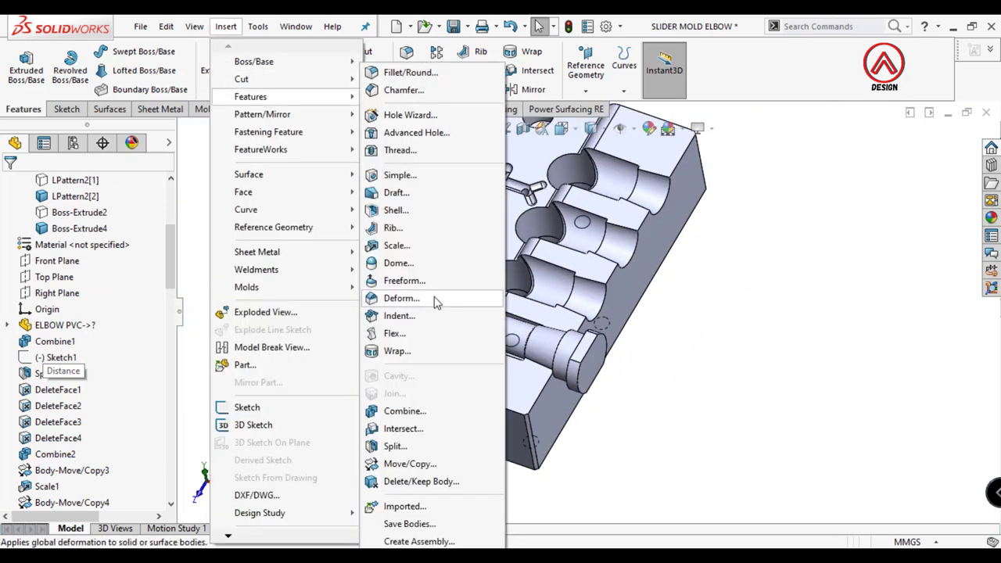
# Step: Linear-pattern the headed slider body along the block edge: 4 instances, 45 mm apart
pyautogui.click(438, 58)
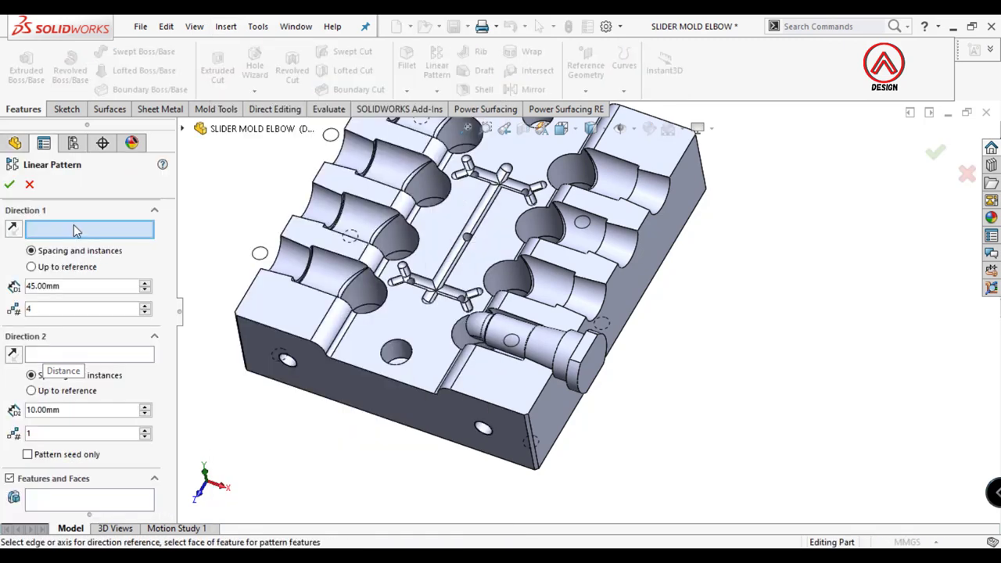
pyautogui.scroll(2, 547, 333)
pyautogui.scroll(-5, 547, 332)
pyautogui.scroll(-2, 547, 332)
pyautogui.click(547, 332)
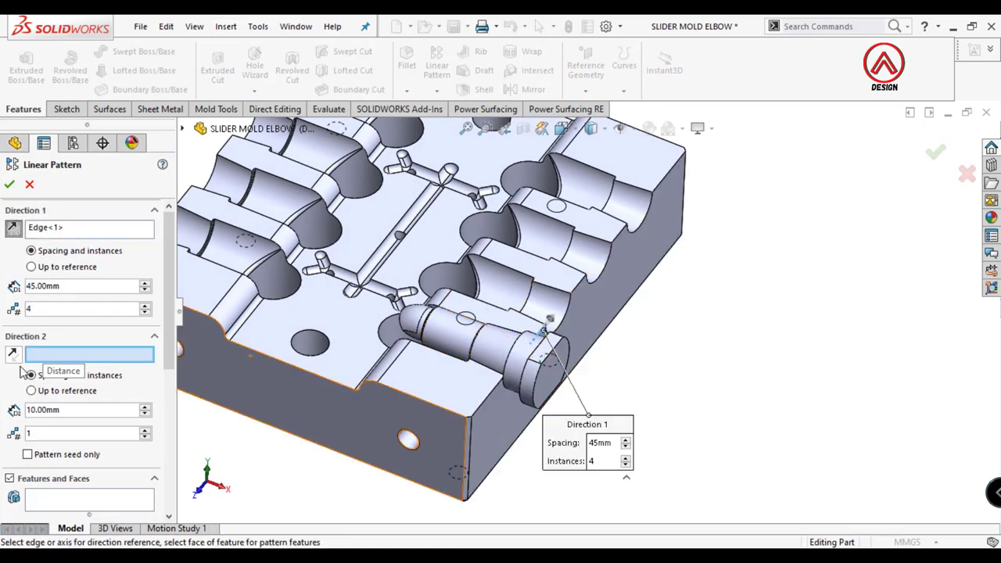
pyautogui.scroll(-3, 166, 368)
pyautogui.click(39, 413)
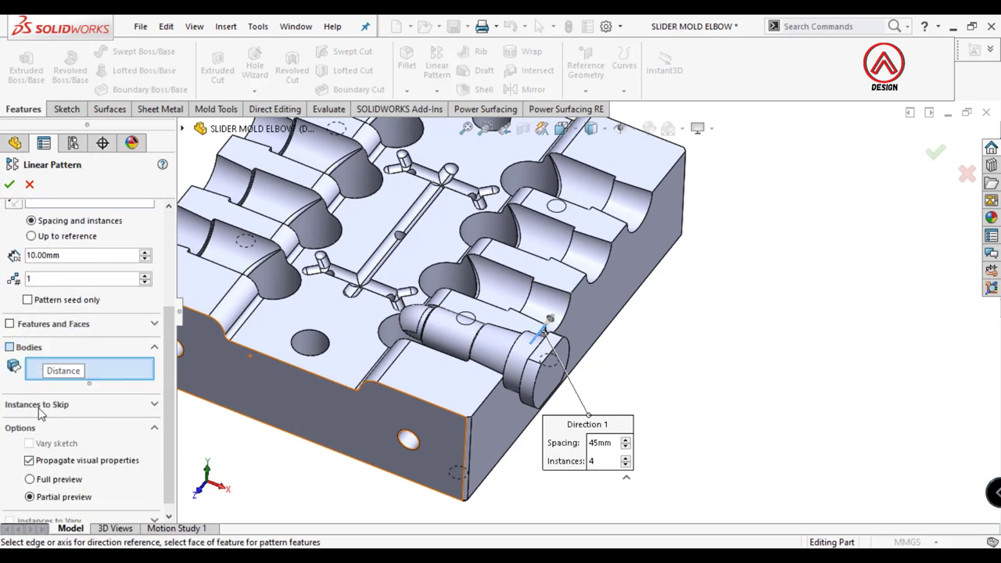
pyautogui.click(469, 344)
pyautogui.moveTo(469, 344); pyautogui.dragTo(168, 340, button='middle')
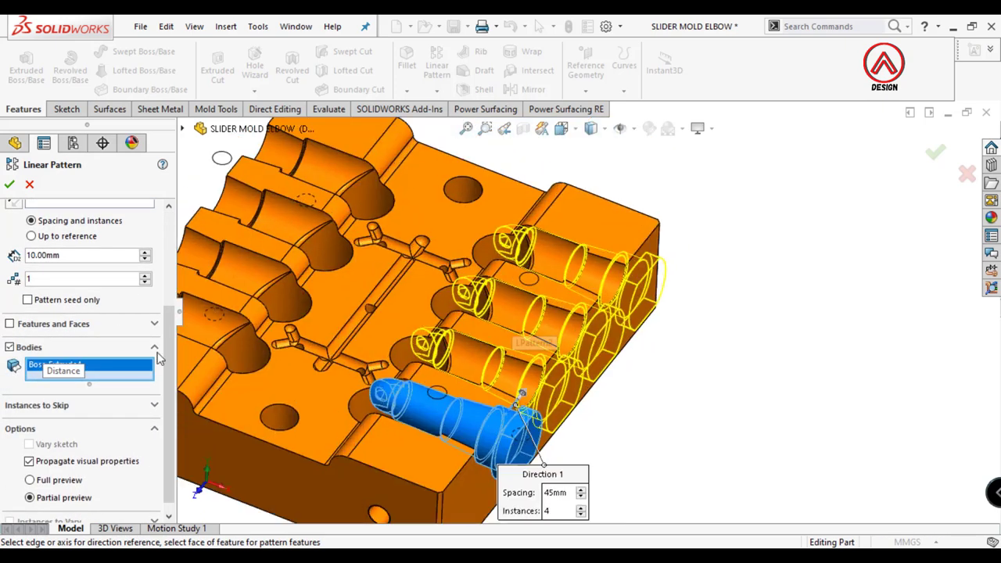
pyautogui.scroll(5, 168, 340)
pyautogui.click(10, 184)
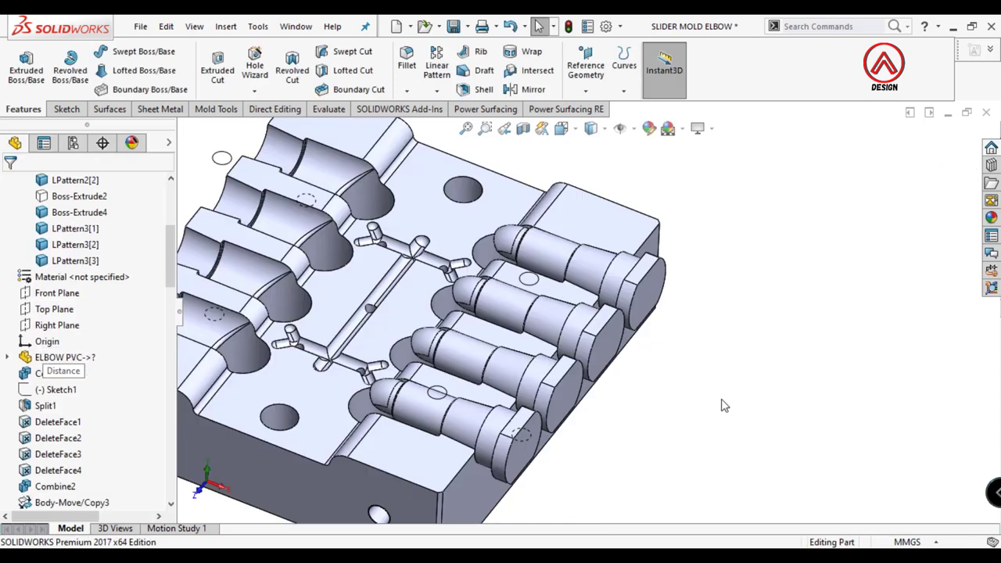
pyautogui.click(226, 26)
# Step: Make a copy of the original slider body with Move/Copy Body
pyautogui.click(407, 462)
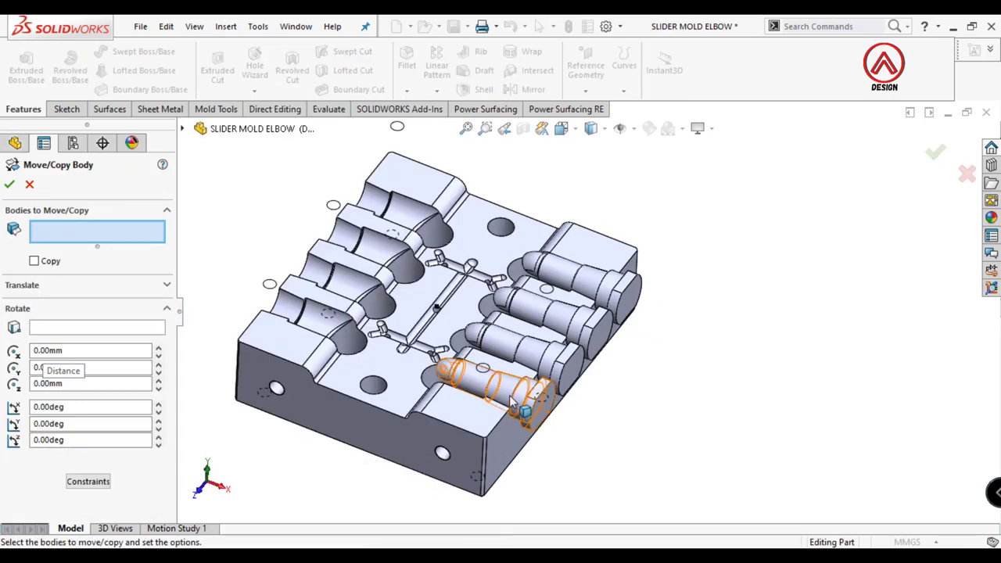
pyautogui.click(480, 379)
pyautogui.click(35, 262)
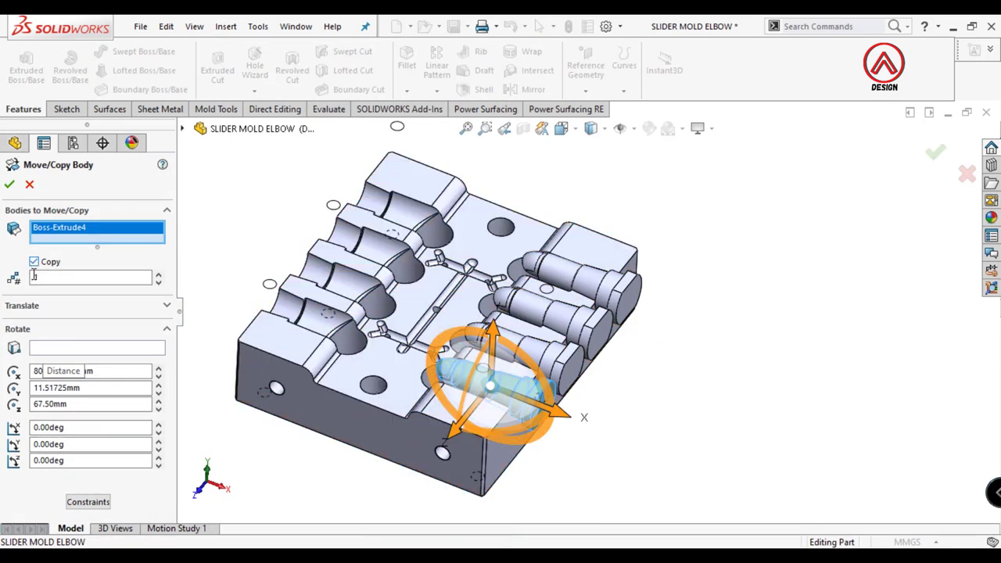
pyautogui.click(9, 185)
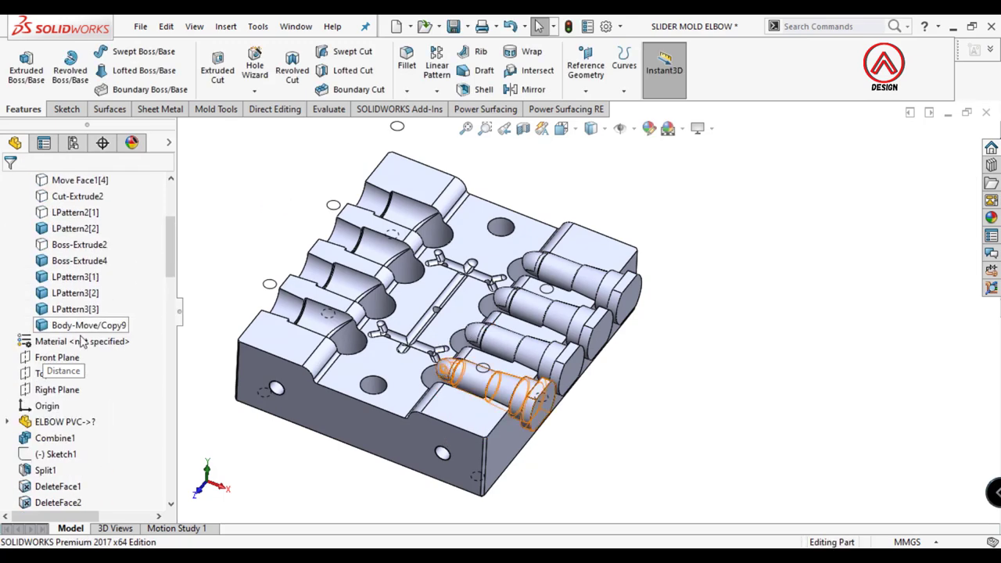
# Step: Hide the original insert body and show the Boss-Extrude2 slider block
pyautogui.click(71, 406)
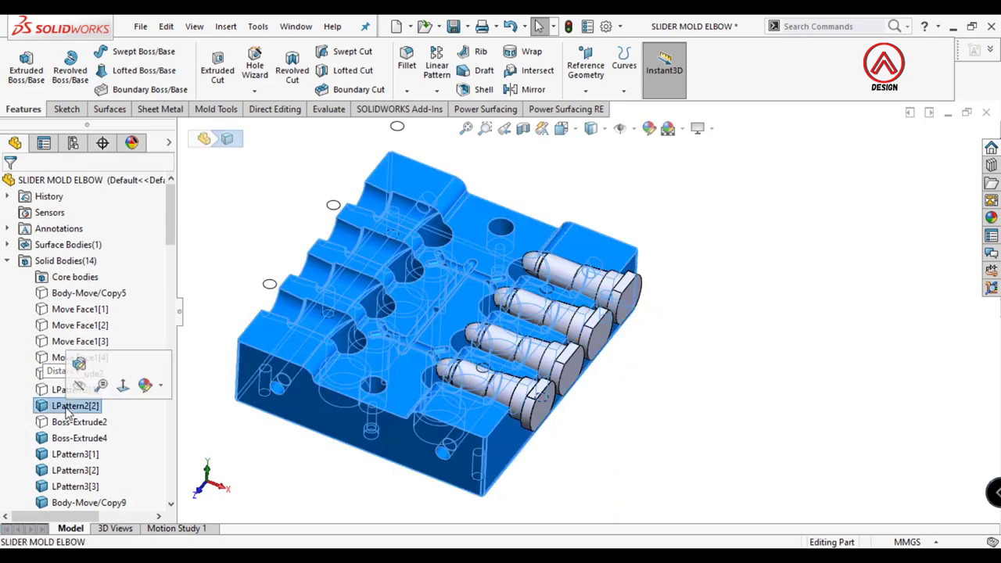
pyautogui.click(79, 438)
pyautogui.click(61, 409)
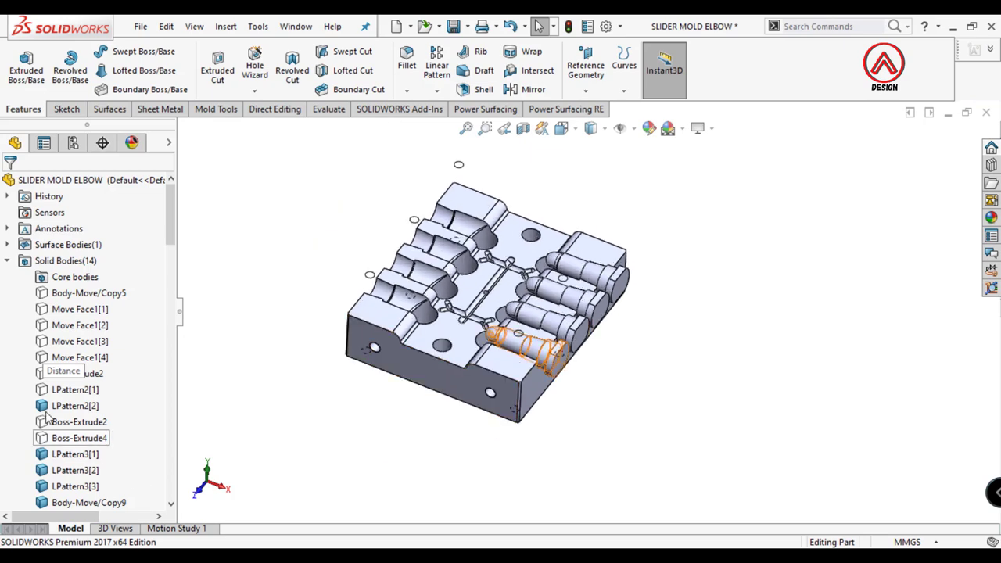
pyautogui.scroll(-3, 72, 362)
pyautogui.click(76, 282)
pyautogui.click(105, 258)
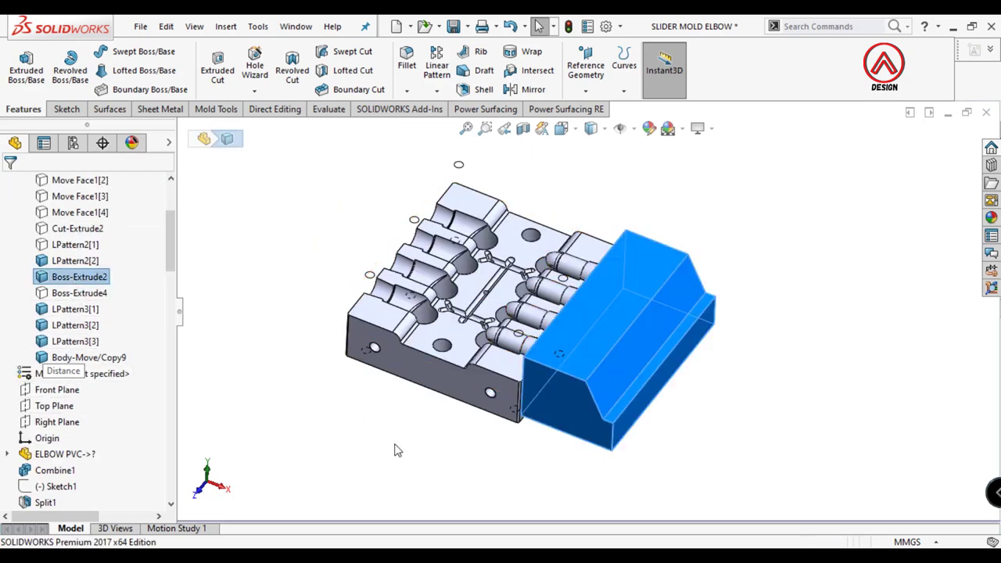
# Step: Start a sketch on the slider block's front face, viewed normal to it
pyautogui.click(398, 447)
pyautogui.click(504, 361)
pyautogui.click(570, 329)
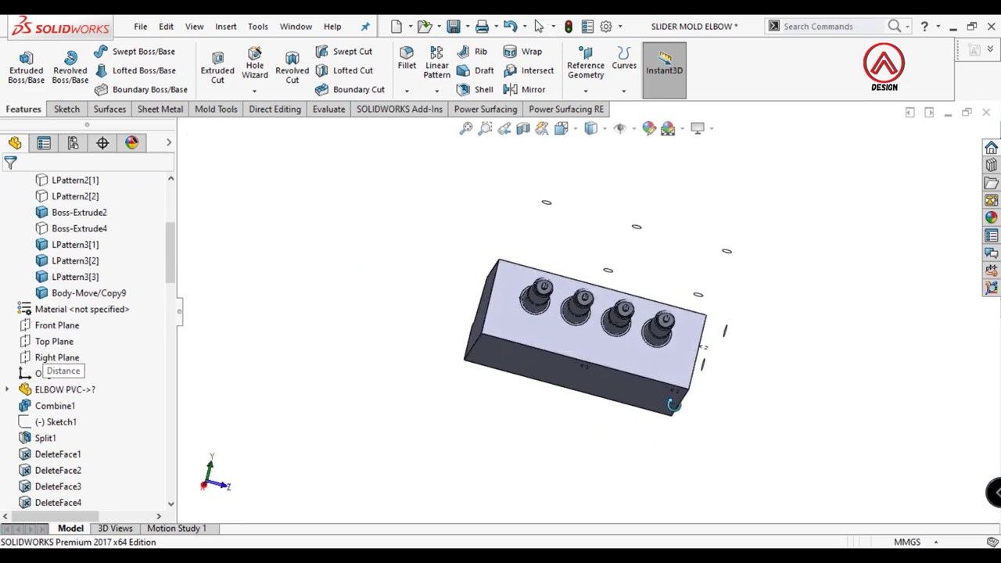
pyautogui.click(771, 311)
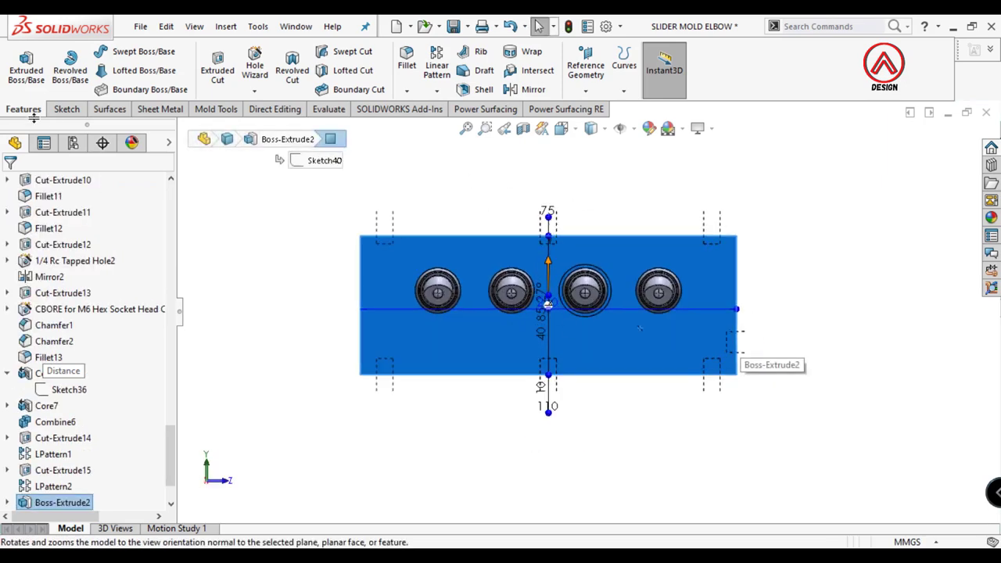
# Step: Draw a centre rectangle enclosing the four pin holes
pyautogui.click(66, 108)
pyautogui.click(20, 63)
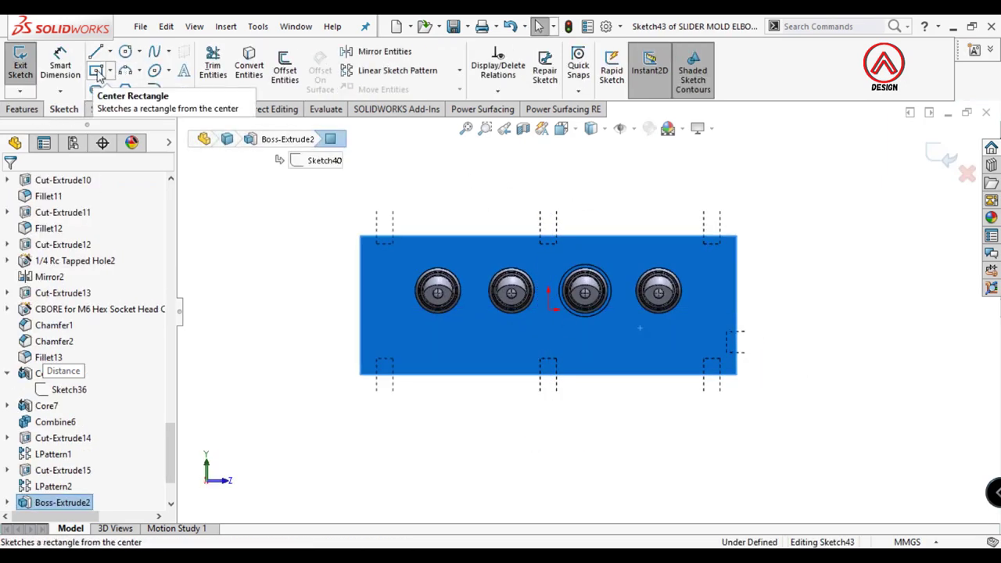
pyautogui.click(97, 71)
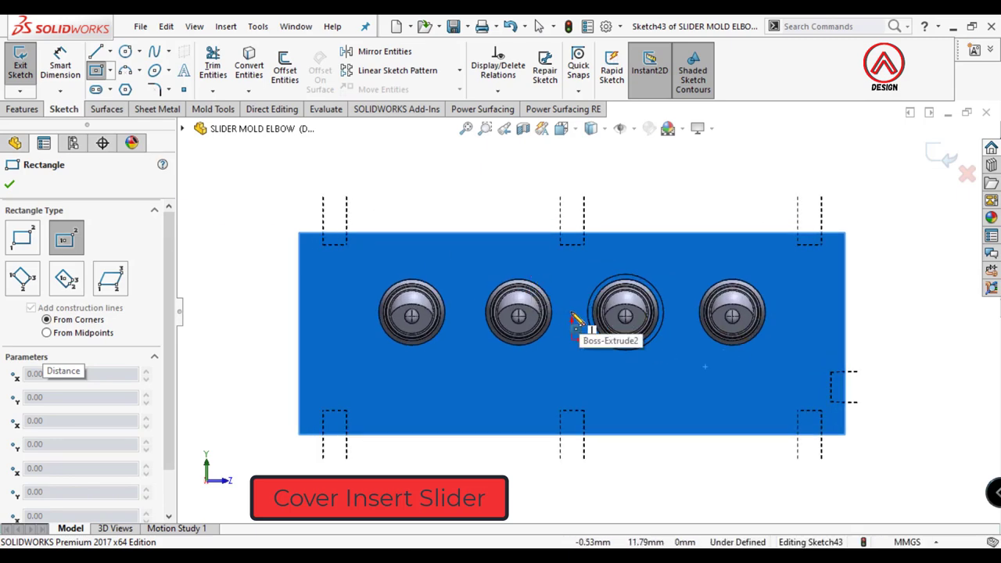
pyautogui.click(572, 311)
pyautogui.click(786, 261)
pyautogui.press('Escape')
# Step: Add a vertical construction centerline and show hidden edges as dashed lines
pyautogui.click(110, 51)
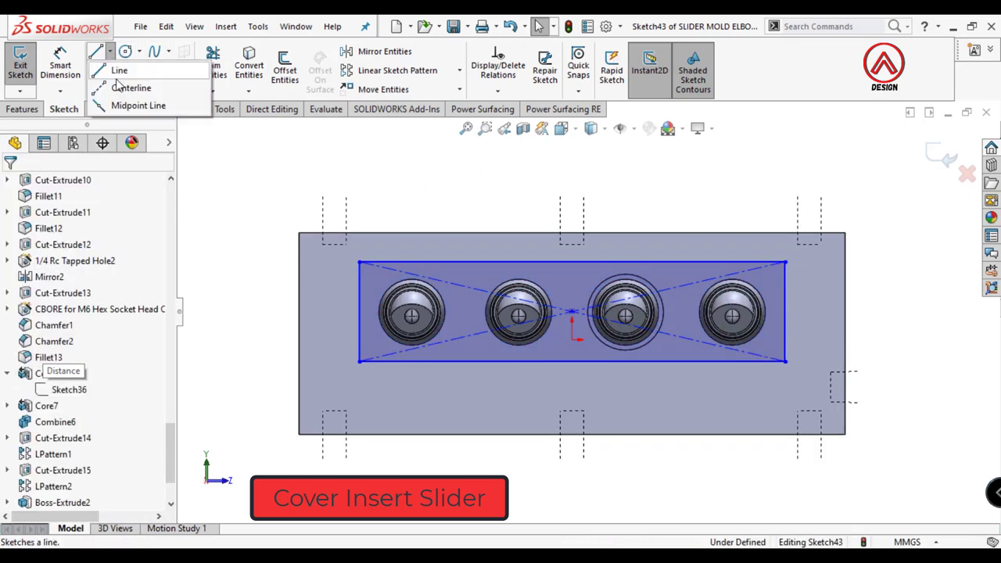
pyautogui.click(131, 88)
pyautogui.click(572, 361)
pyautogui.click(571, 255)
pyautogui.press('Escape')
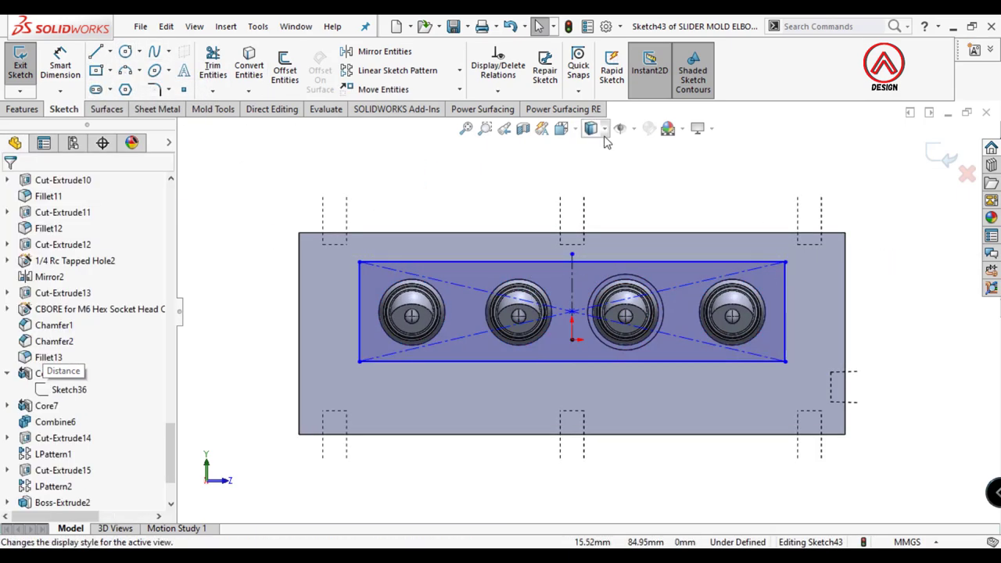
pyautogui.click(593, 211)
# Step: Add a centerline through the pin centres and make the rectangle centre coincident with it
pyautogui.click(112, 51)
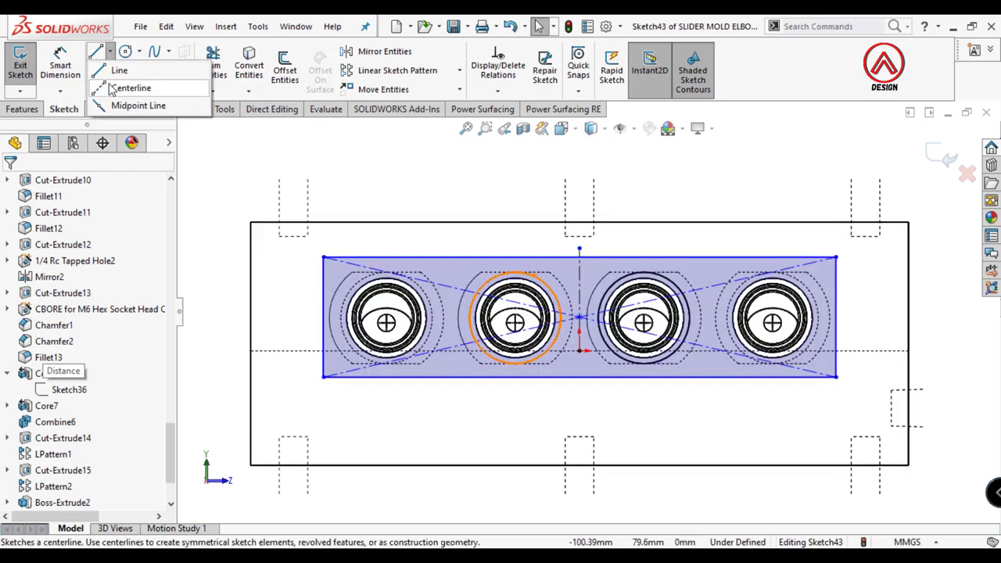
pyautogui.click(133, 87)
pyautogui.scroll(-2, 592, 347)
pyautogui.scroll(-3, 582, 270)
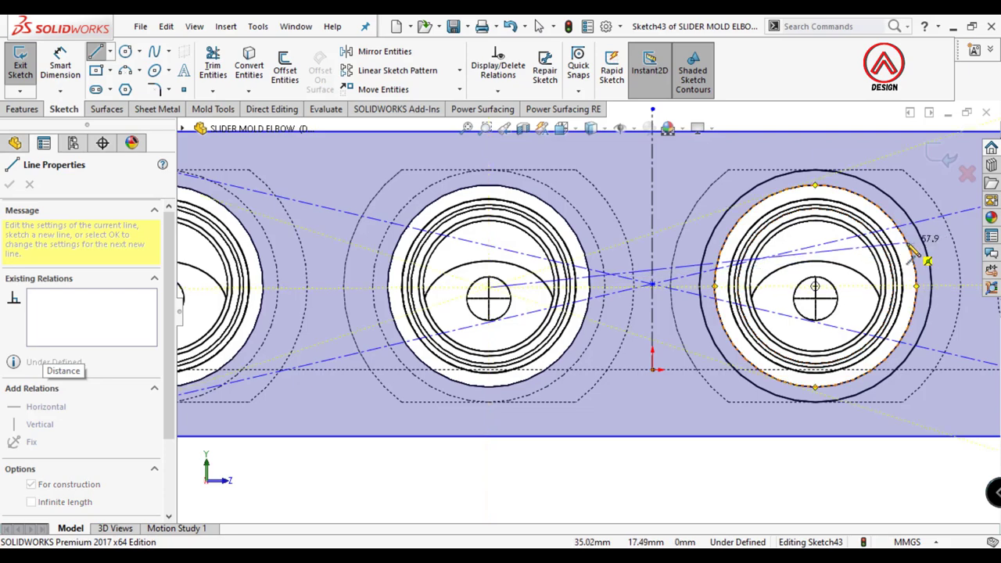
pyautogui.press('Escape')
pyautogui.press('Escape')
pyautogui.scroll(2, 659, 299)
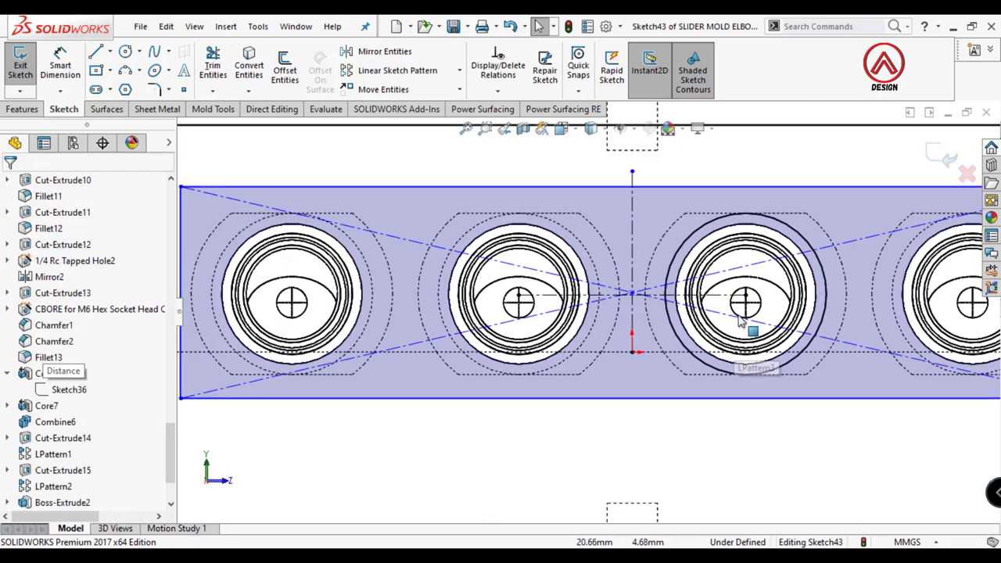
pyautogui.scroll(3, 659, 299)
pyautogui.scroll(-3, 659, 299)
pyautogui.click(581, 300)
pyautogui.keyDown('ctrl'); pyautogui.click(621, 291); pyautogui.keyUp('ctrl')
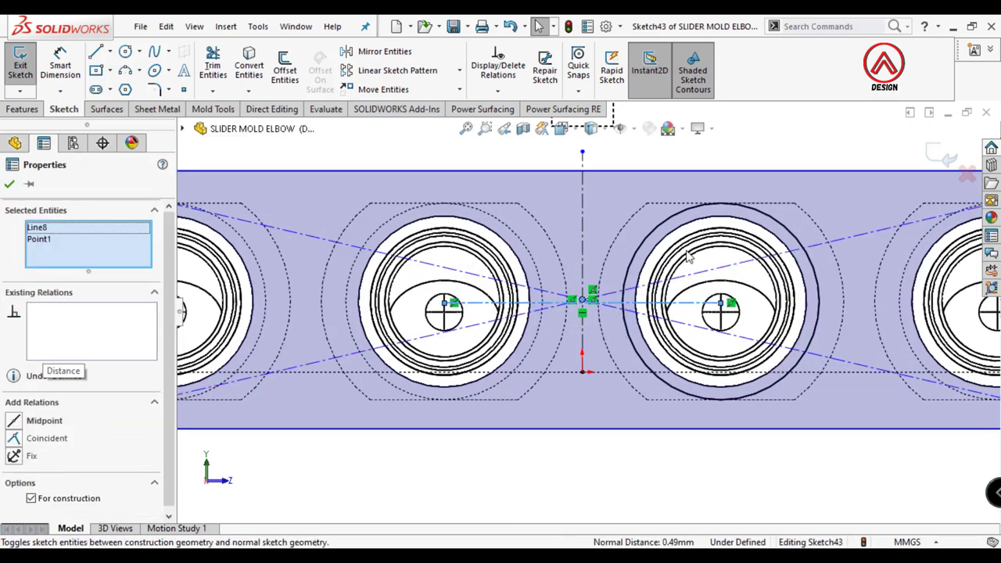
pyautogui.click(682, 239)
pyautogui.scroll(4, 537, 314)
# Step: Dimension the rectangle 210 mm wide and 45 mm high, then exit the sketch
pyautogui.click(532, 256)
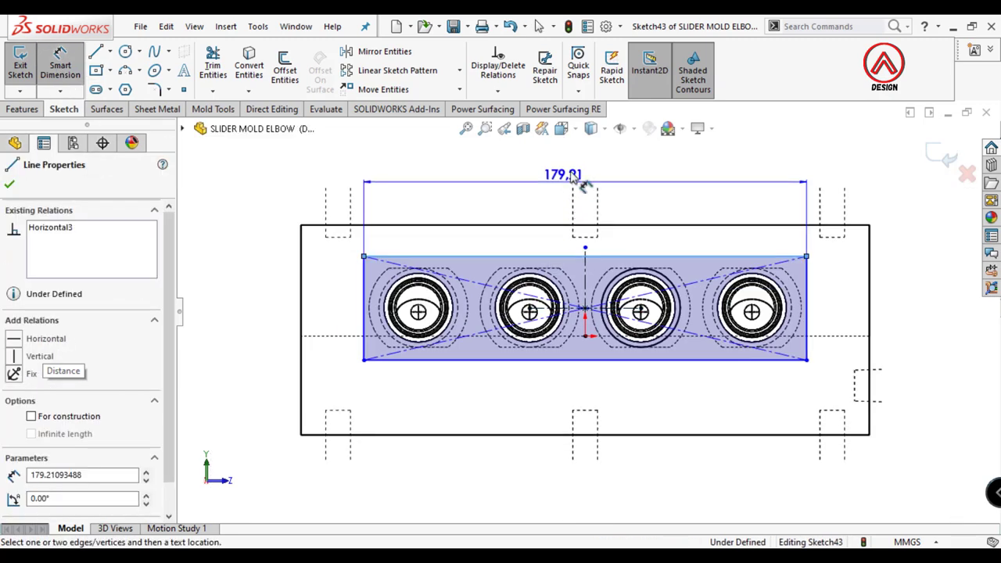
pyautogui.click(575, 164)
pyautogui.write('210')
pyautogui.press('Return')
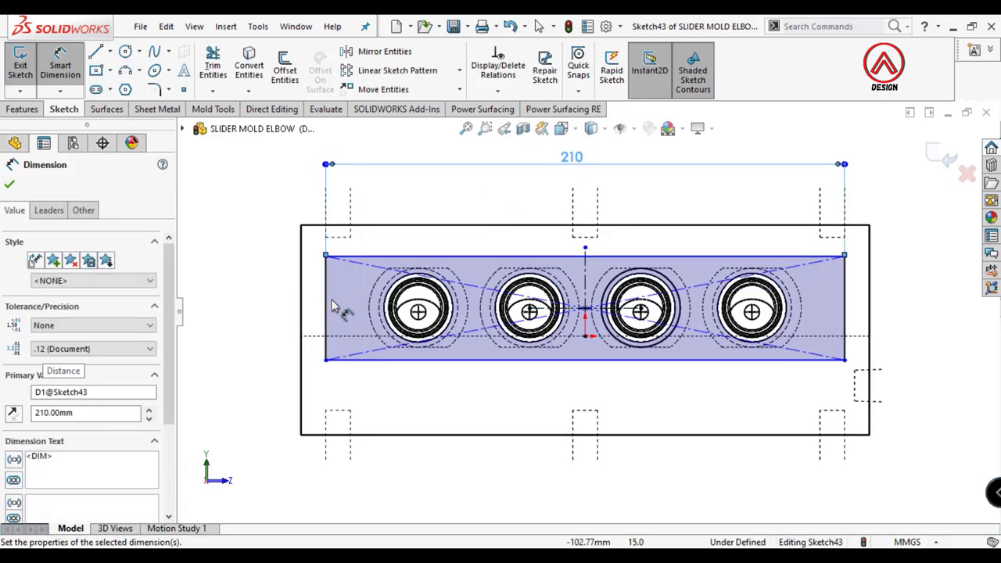
pyautogui.click(325, 306)
pyautogui.click(267, 305)
pyautogui.press('Return')
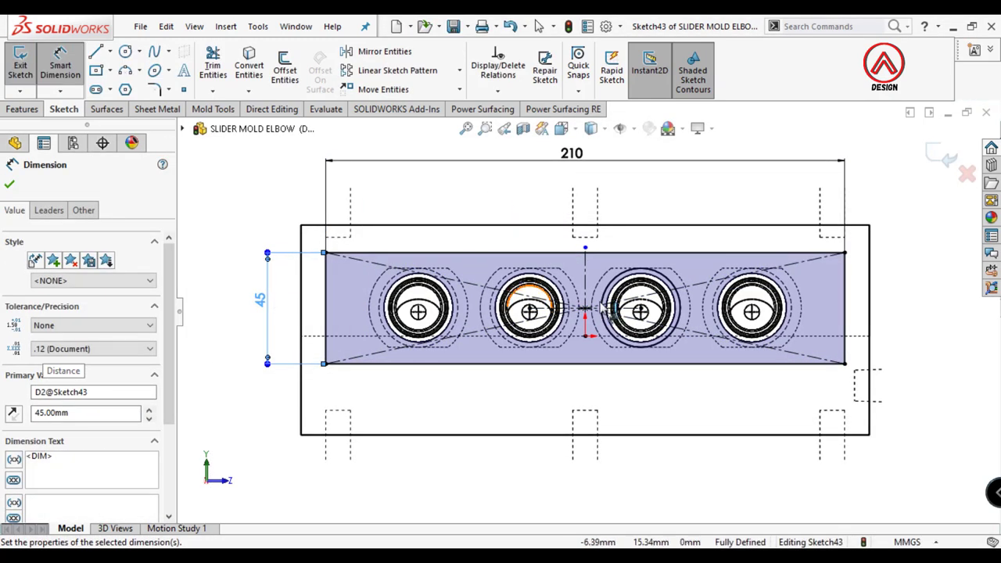
pyautogui.moveTo(484, 320); pyautogui.dragTo(706, 327, button='middle')
pyautogui.click(946, 157)
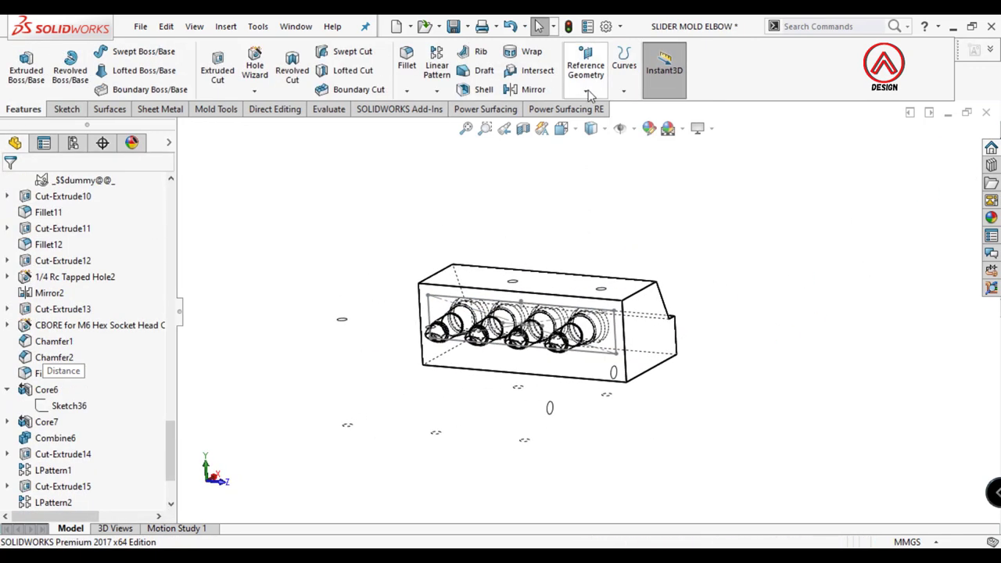
# Step: Create a Core from Sketch43 with draft off, depths 30 mm and 20 mm, ends capped
pyautogui.click(216, 108)
pyautogui.click(588, 78)
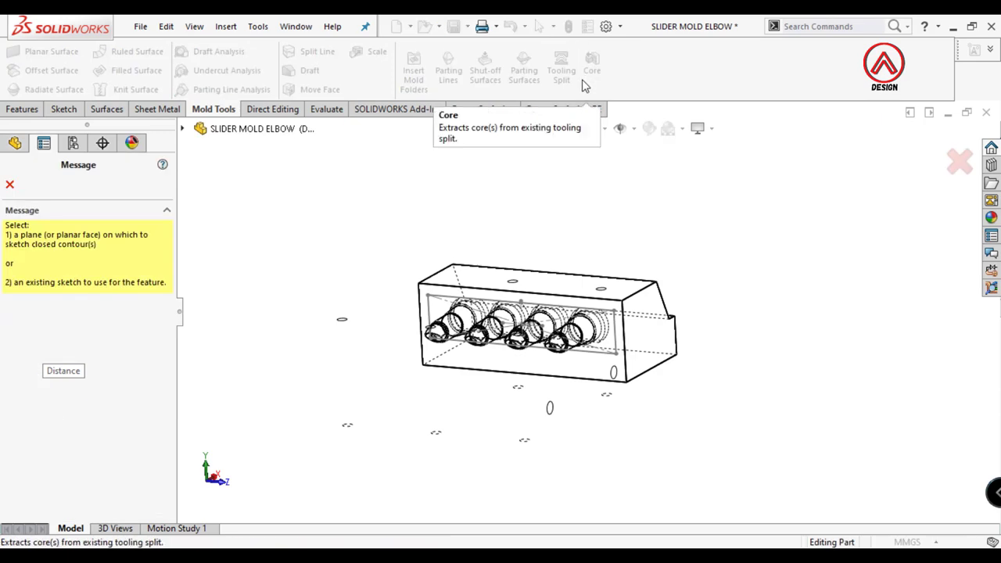
pyautogui.scroll(-2, 528, 352)
pyautogui.click(545, 295)
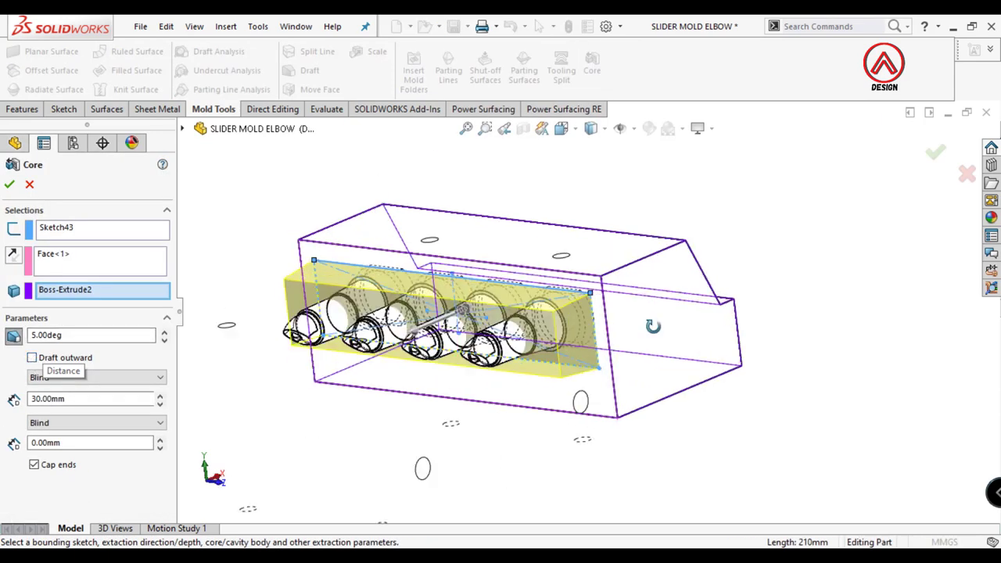
pyautogui.click(13, 336)
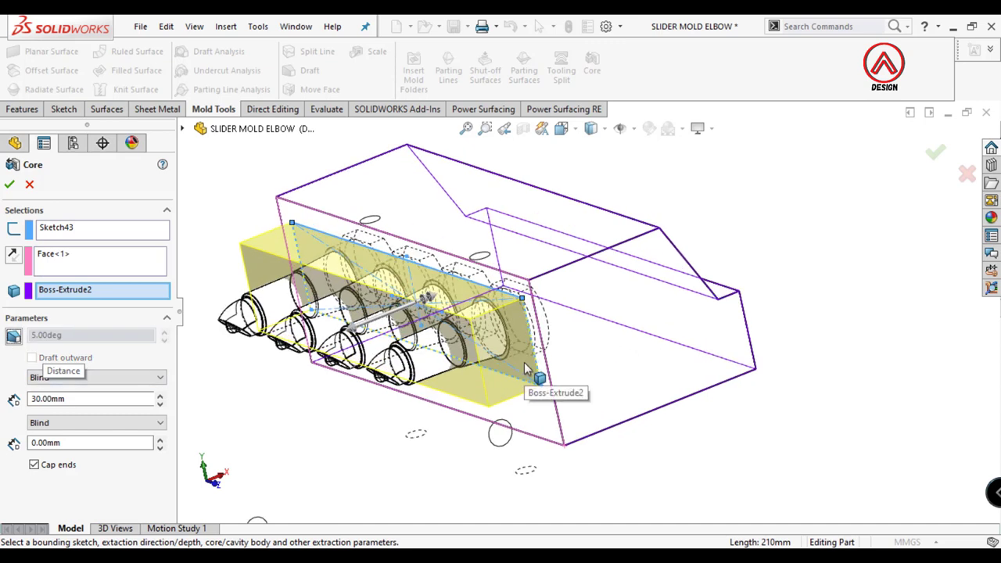
pyautogui.click(114, 399)
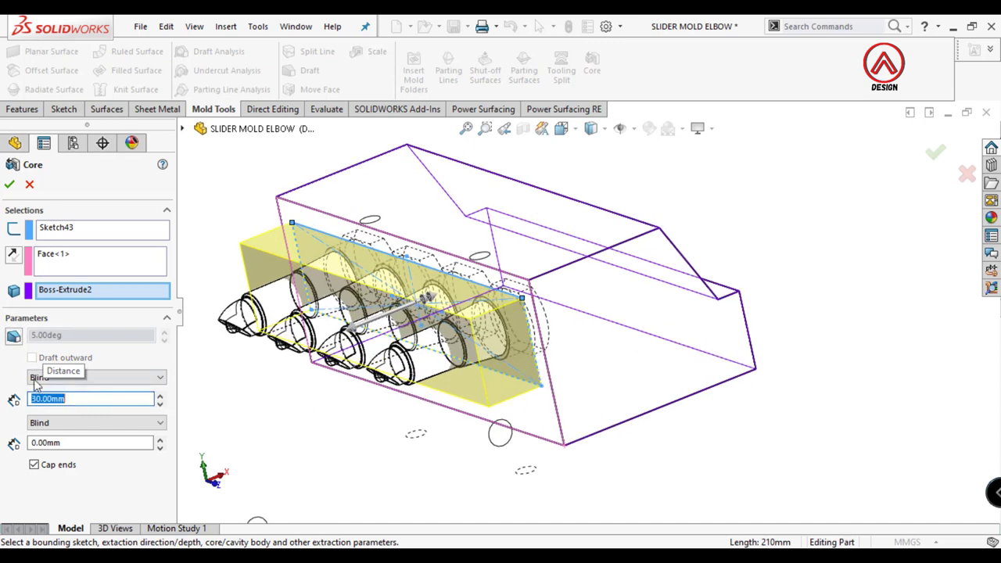
pyautogui.write('20')
pyautogui.press('Return')
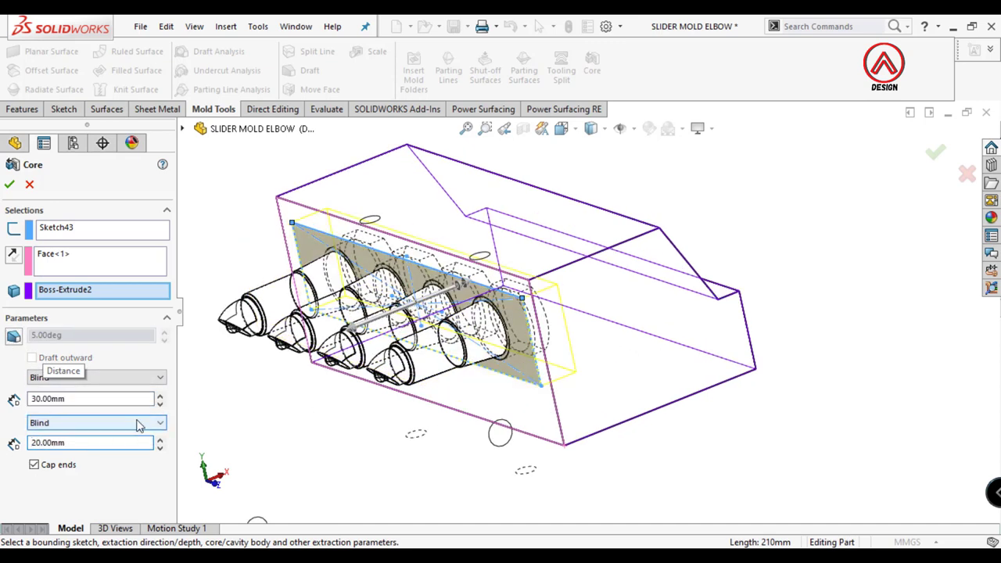
pyautogui.moveTo(585, 369)
pyautogui.mouseDown(button='middle')
pyautogui.moveTo(542, 339)
pyautogui.moveTo(547, 368)
pyautogui.mouseUp(button='middle')
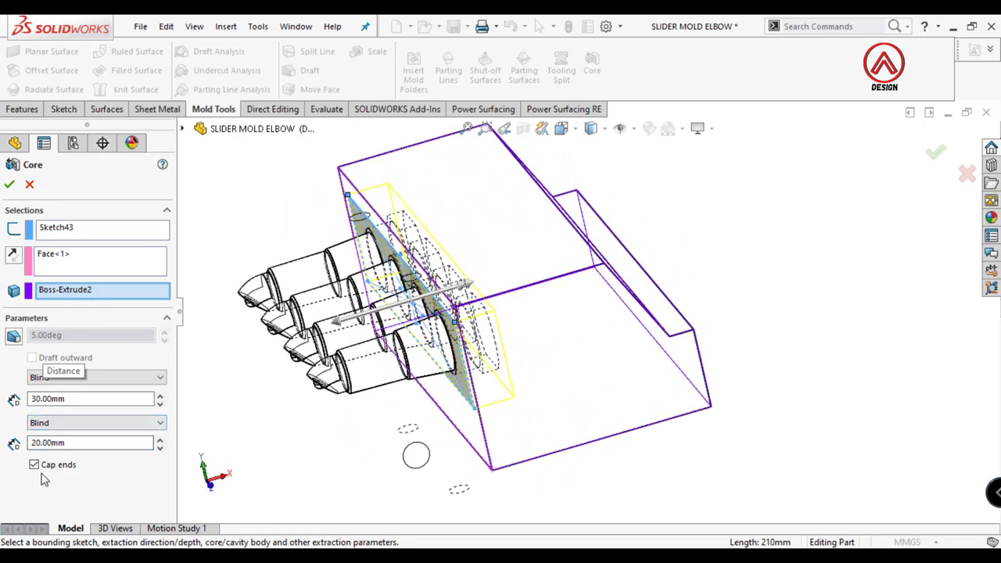
pyautogui.click(11, 188)
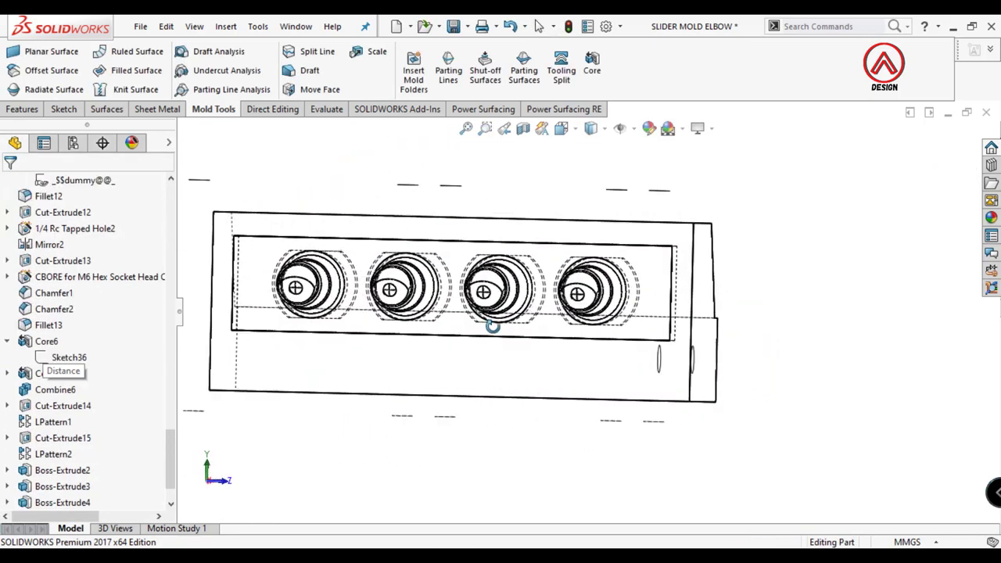
pyautogui.moveTo(427, 380)
pyautogui.mouseDown(button='middle')
pyautogui.moveTo(490, 327)
pyautogui.moveTo(476, 339)
pyautogui.moveTo(547, 336)
pyautogui.moveTo(610, 312)
pyautogui.mouseUp(button='middle')
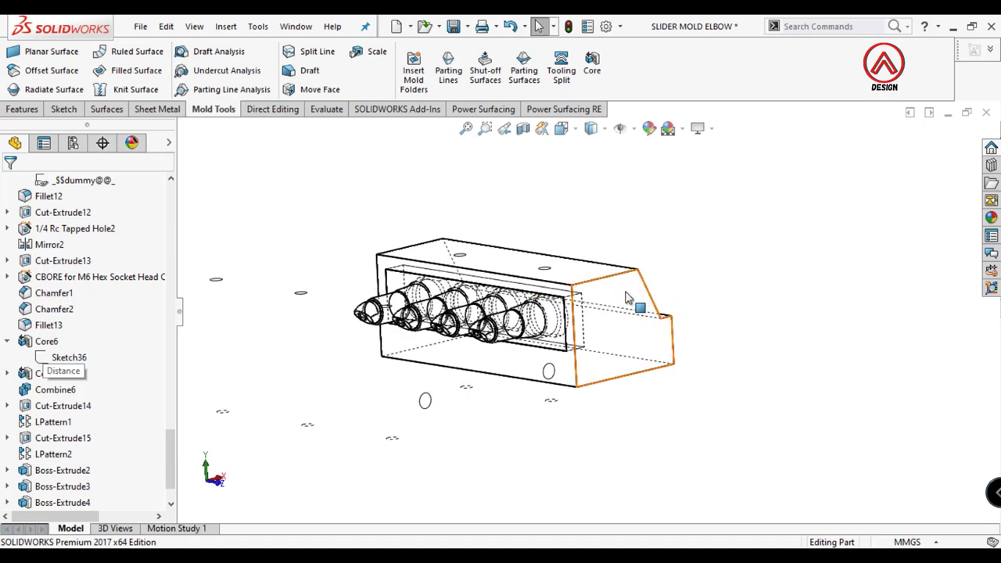
# Step: Return to shaded display and hide the Boss-Extrude2 slider block body
pyautogui.click(649, 295)
pyautogui.click(591, 150)
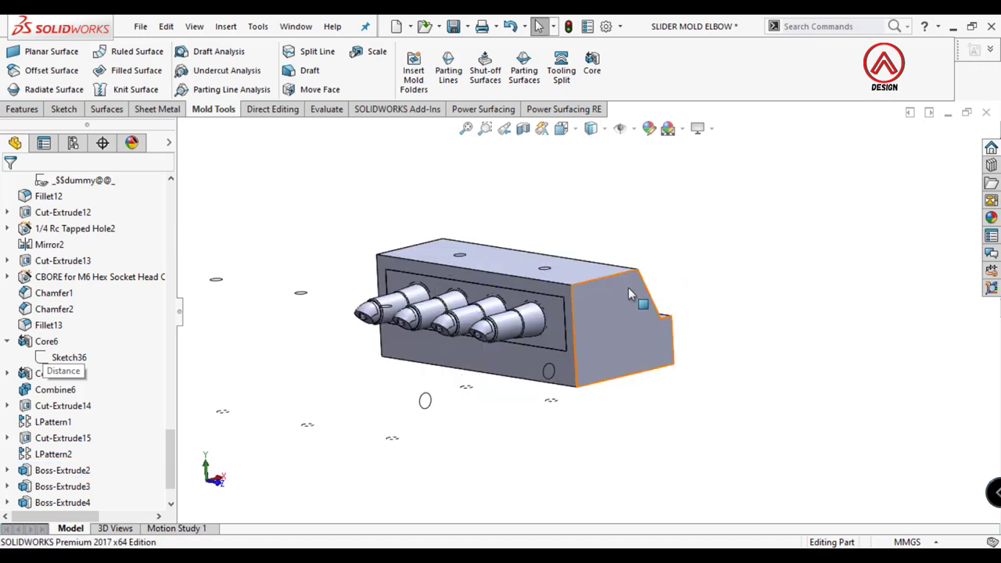
pyautogui.click(628, 286)
pyautogui.click(706, 244)
pyautogui.moveTo(623, 330)
pyautogui.mouseDown(button='middle')
pyautogui.moveTo(440, 294)
pyautogui.moveTo(291, 71)
pyautogui.mouseUp(button='middle')
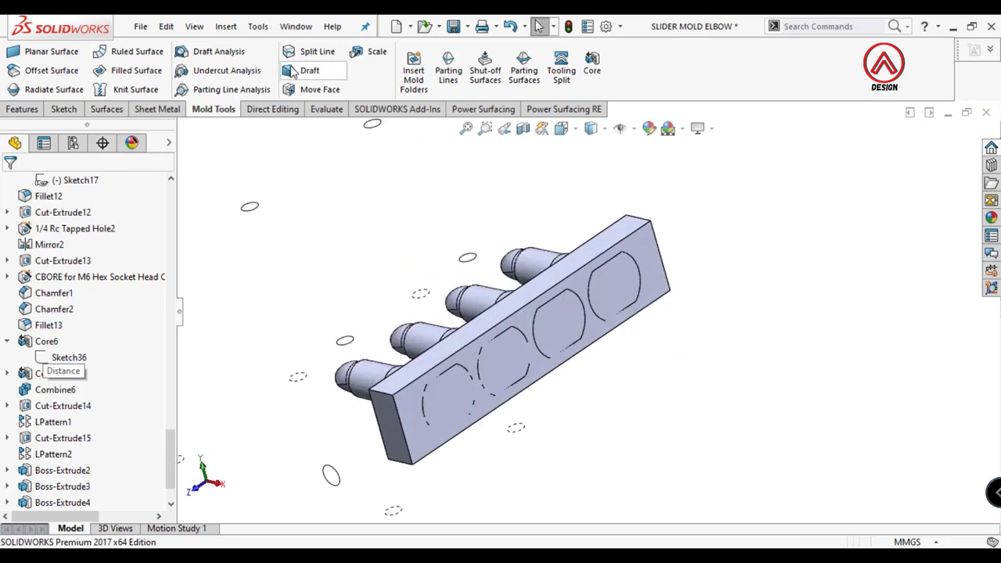
# Step: Combine-subtract the Body-Move/Copy9 and LPattern3 insert bodies from the Core8[2] plate
pyautogui.click(226, 26)
pyautogui.click(402, 413)
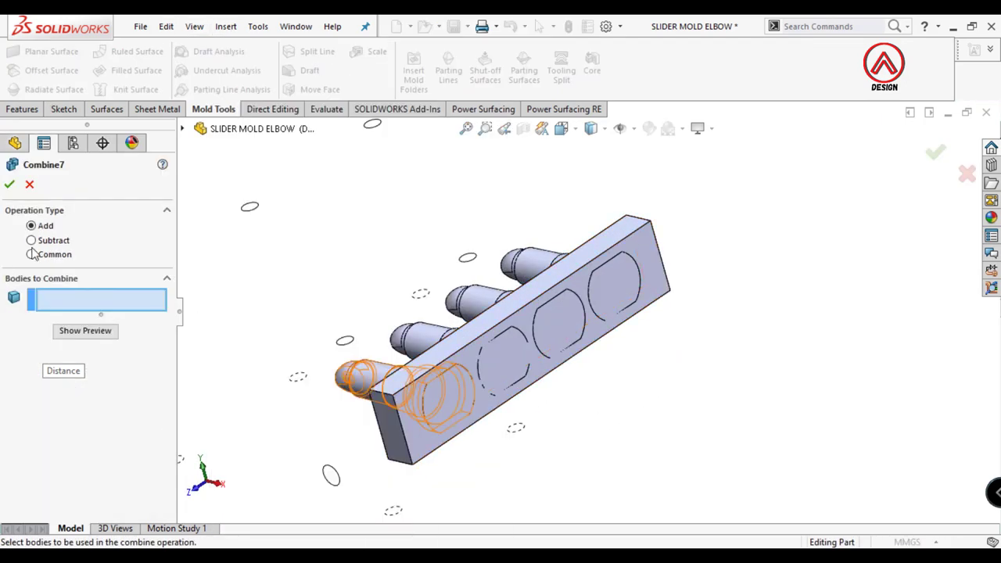
pyautogui.click(31, 240)
pyautogui.click(395, 374)
pyautogui.click(367, 379)
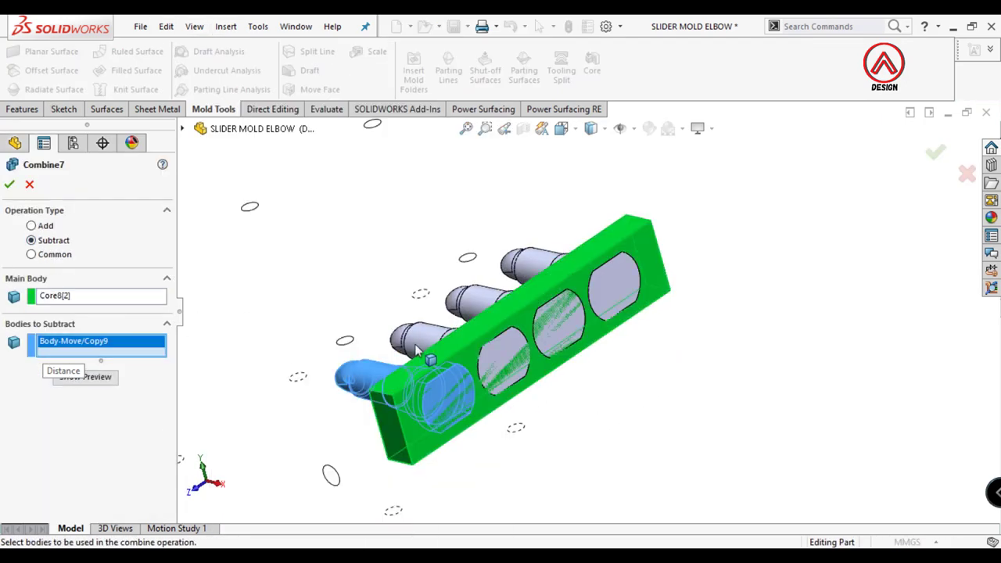
pyautogui.click(477, 304)
pyautogui.click(9, 183)
pyautogui.moveTo(545, 202)
pyautogui.mouseDown(button='middle')
pyautogui.moveTo(649, 369)
pyautogui.moveTo(500, 399)
pyautogui.mouseUp(button='middle')
pyautogui.scroll(-2, 500, 399)
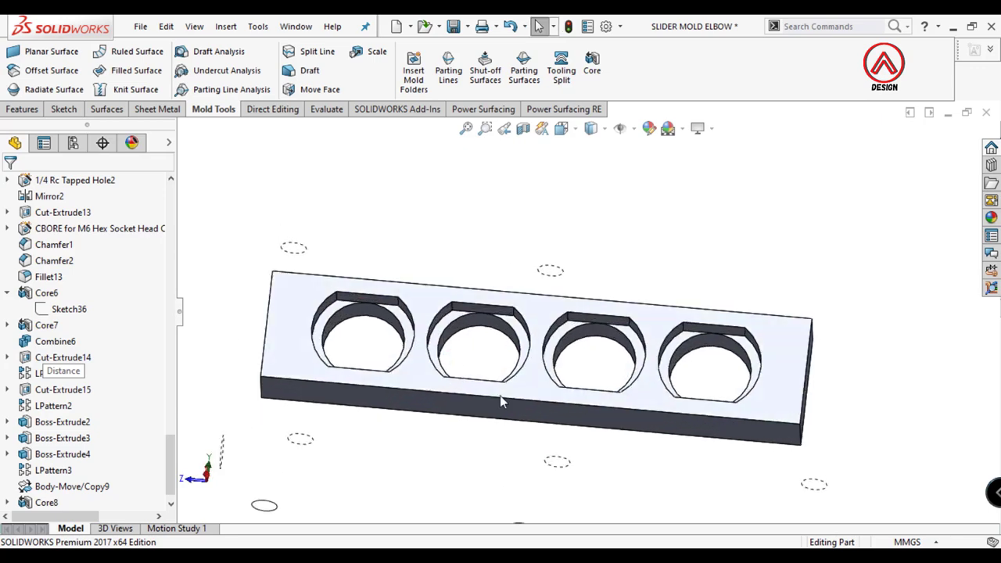
pyautogui.scroll(-3, 500, 399)
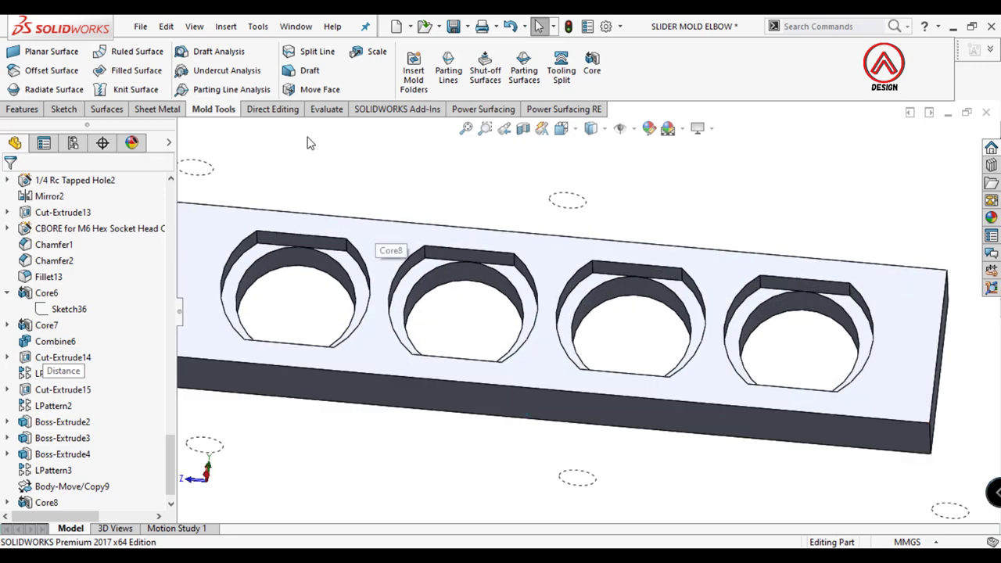
pyautogui.click(265, 109)
# Step: Start a 0.25 mm Move Face offset and pick the flat faces of the first two holes
pyautogui.click(18, 64)
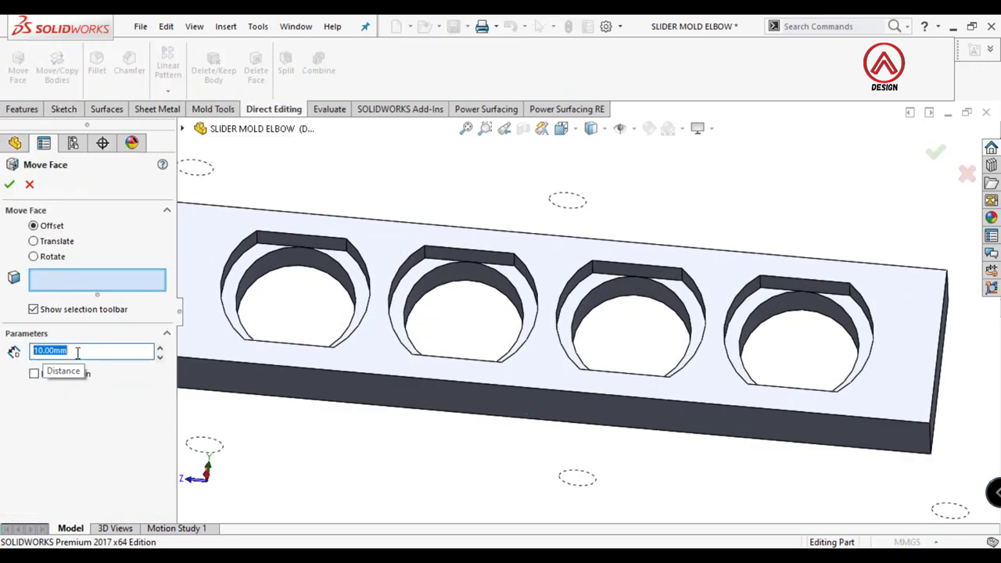
pyautogui.write('.25')
pyautogui.scroll(-2, 265, 246)
pyautogui.click(265, 265)
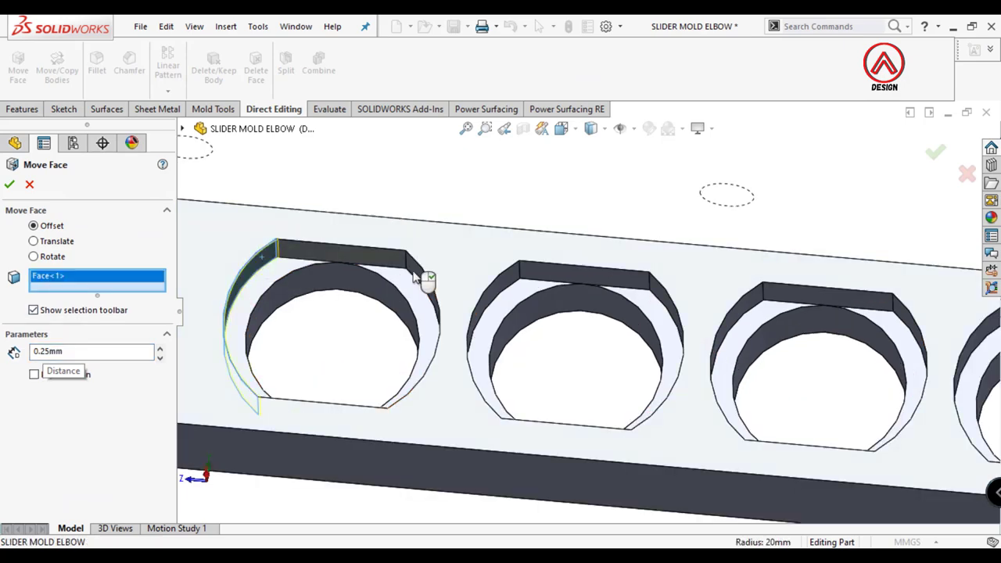
pyautogui.click(422, 278)
pyautogui.click(509, 282)
pyautogui.click(658, 291)
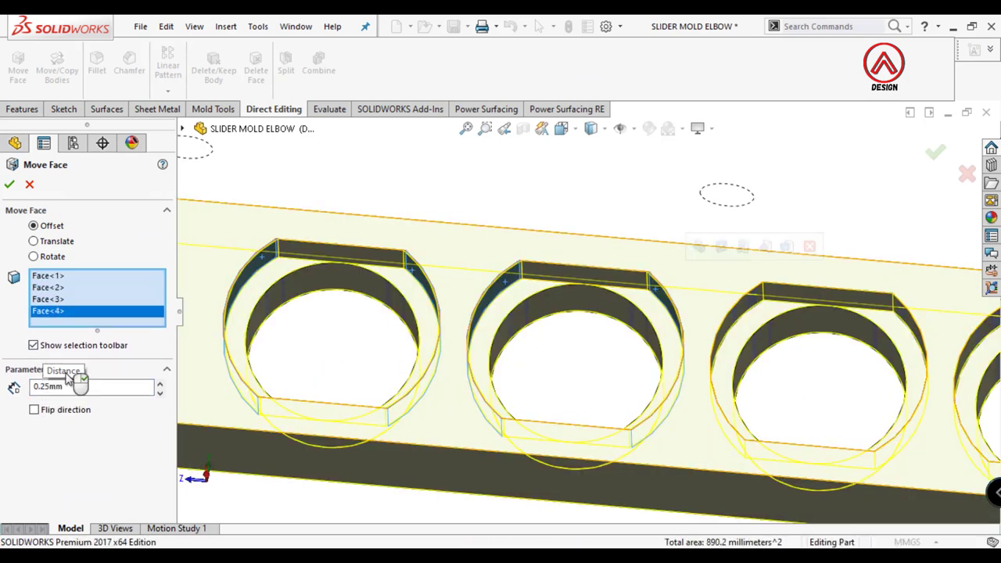
# Step: Flip the offset direction, add the remaining holes' flat faces, and apply the offset
pyautogui.click(33, 409)
pyautogui.scroll(-2, 222, 301)
pyautogui.click(614, 281)
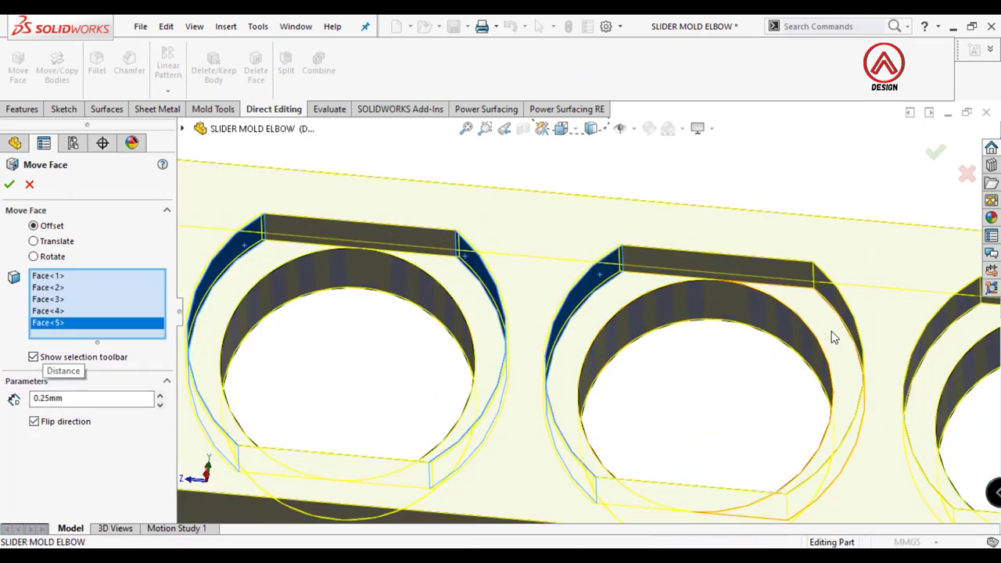
pyautogui.click(800, 317)
pyautogui.scroll(2, 737, 329)
pyautogui.scroll(-2, 717, 315)
pyautogui.click(717, 315)
pyautogui.scroll(1, 842, 357)
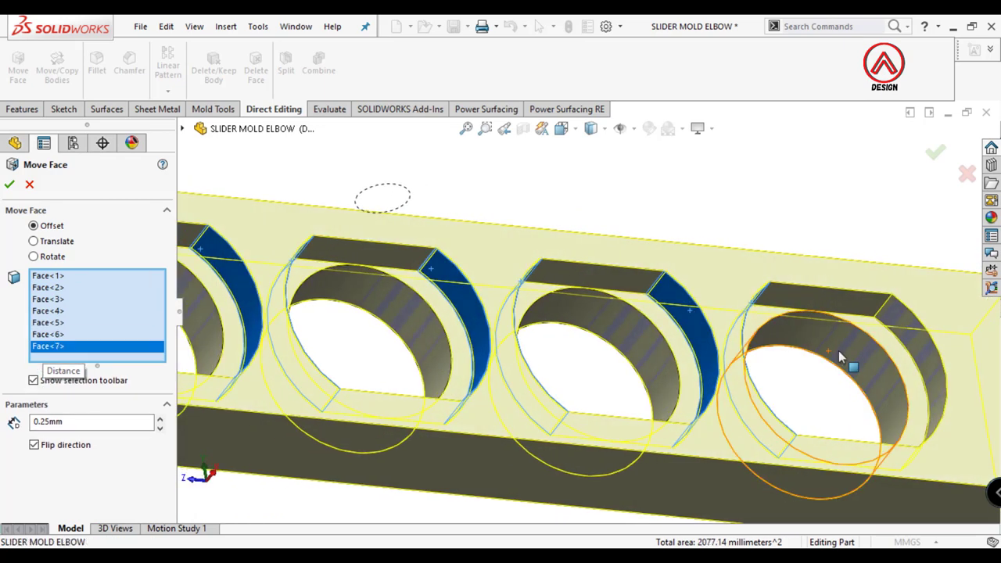
pyautogui.click(894, 327)
pyautogui.click(10, 184)
pyautogui.scroll(5, 471, 427)
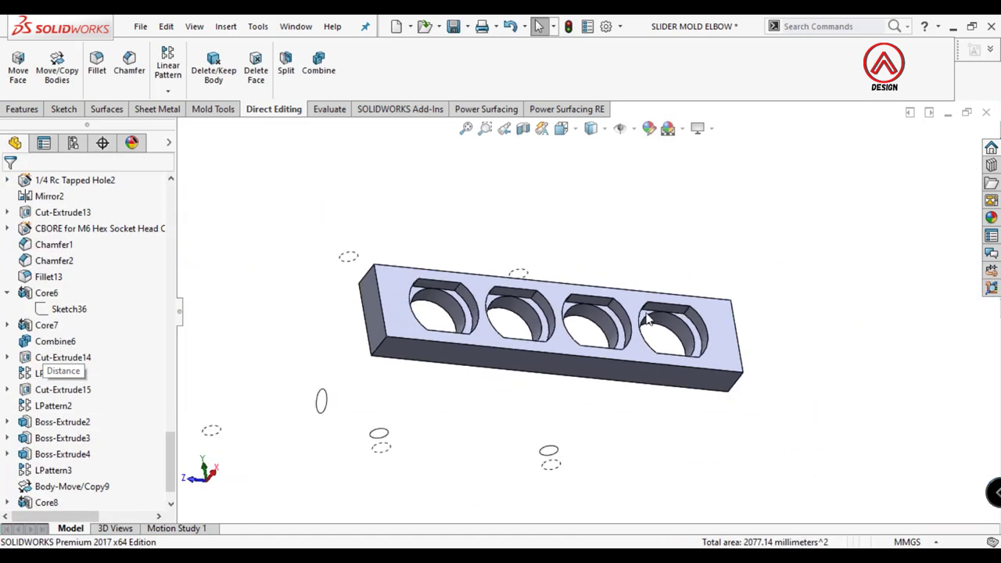
# Step: Fillet a pocket edge and all its connected edges with a 5 mm radius
pyautogui.moveTo(471, 426)
pyautogui.mouseDown(button='middle')
pyautogui.moveTo(596, 364)
pyautogui.moveTo(547, 297)
pyautogui.mouseUp(button='middle')
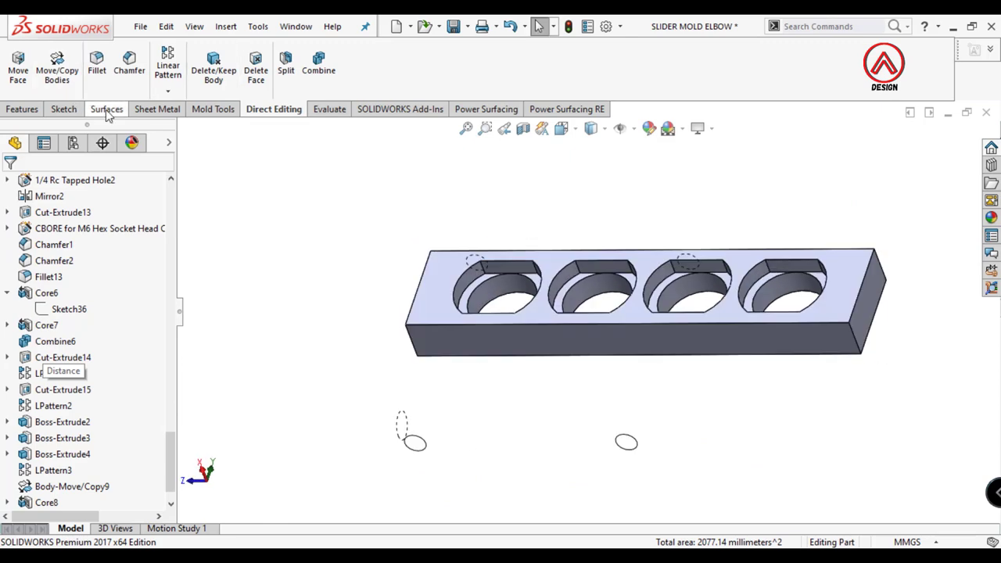
pyautogui.click(106, 69)
pyautogui.scroll(-3, 509, 290)
pyautogui.click(477, 261)
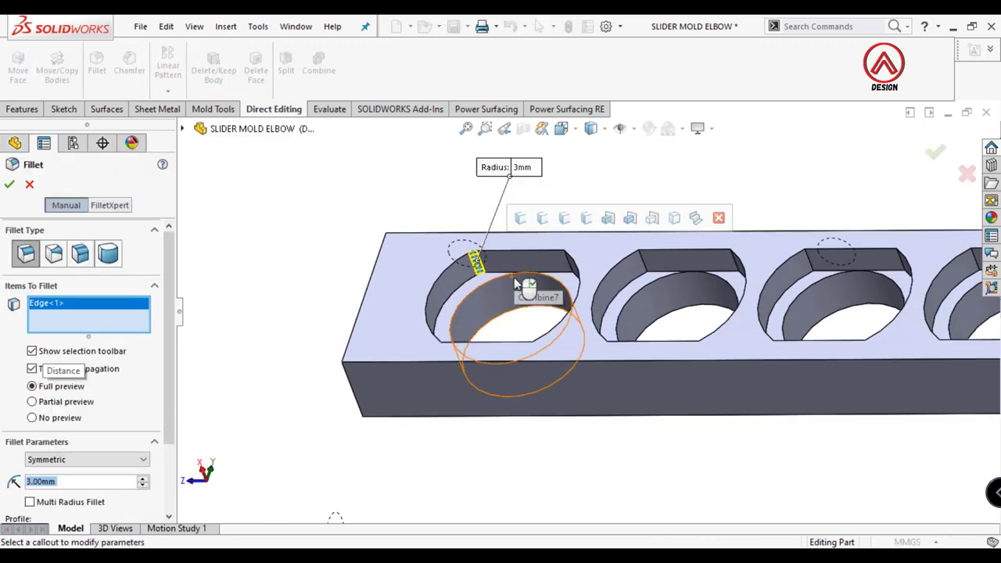
pyautogui.write('5')
pyautogui.press('Return')
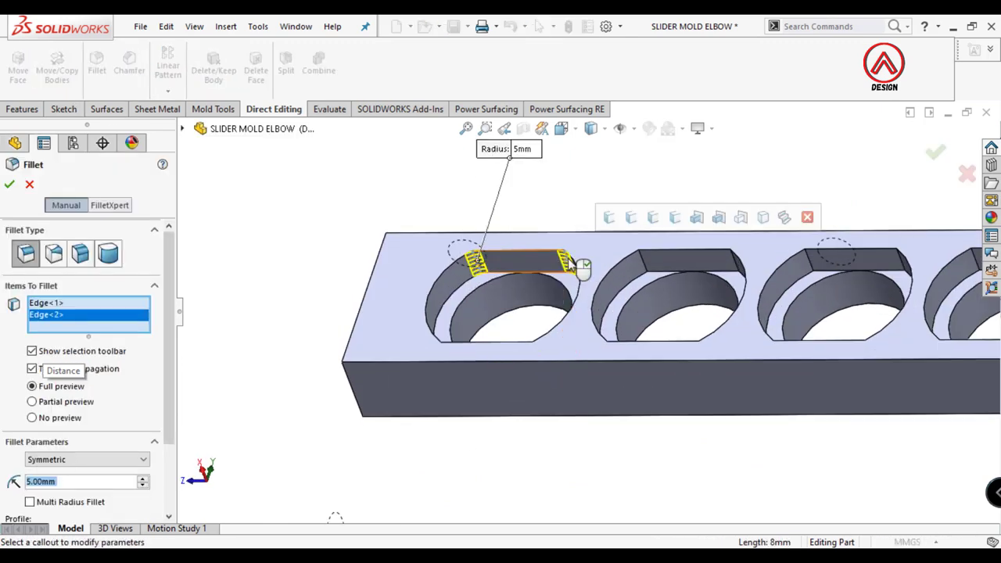
pyautogui.click(635, 219)
pyautogui.click(11, 187)
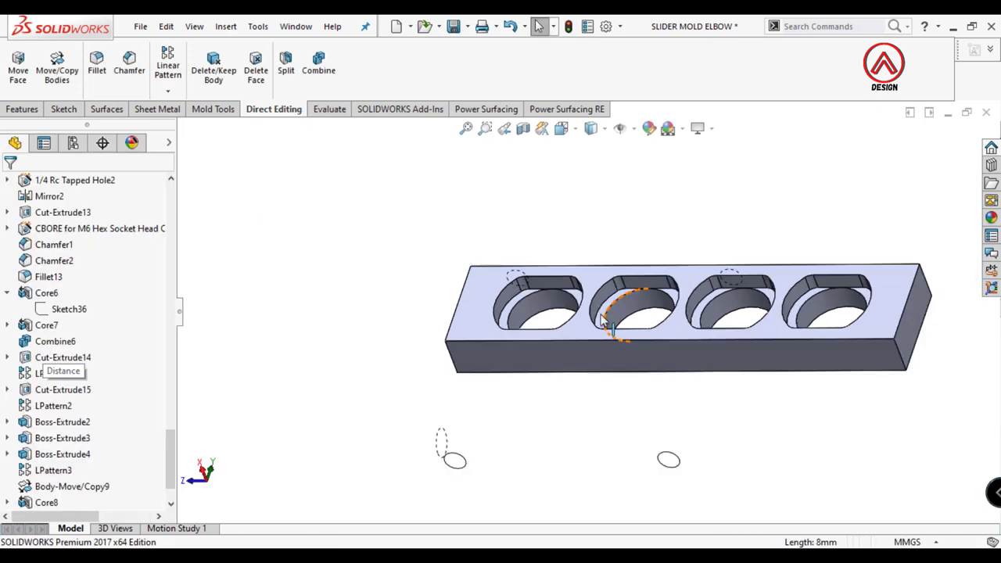
pyautogui.moveTo(548, 437); pyautogui.dragTo(751, 398, button='middle')
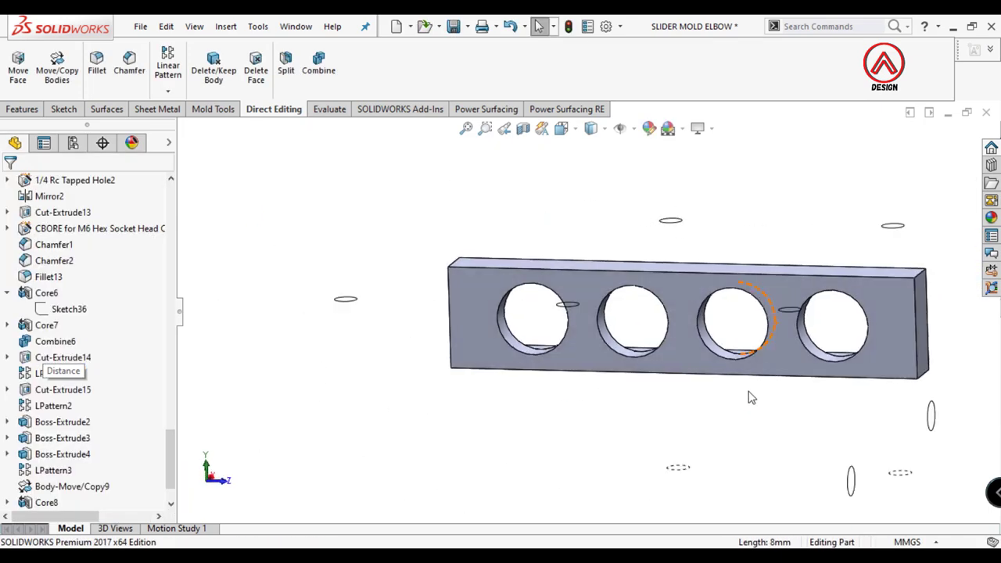
# Step: Isolate the Boss-Extrude4 insert body by its top face
pyautogui.scroll(5, 78, 365)
pyautogui.scroll(5, 78, 313)
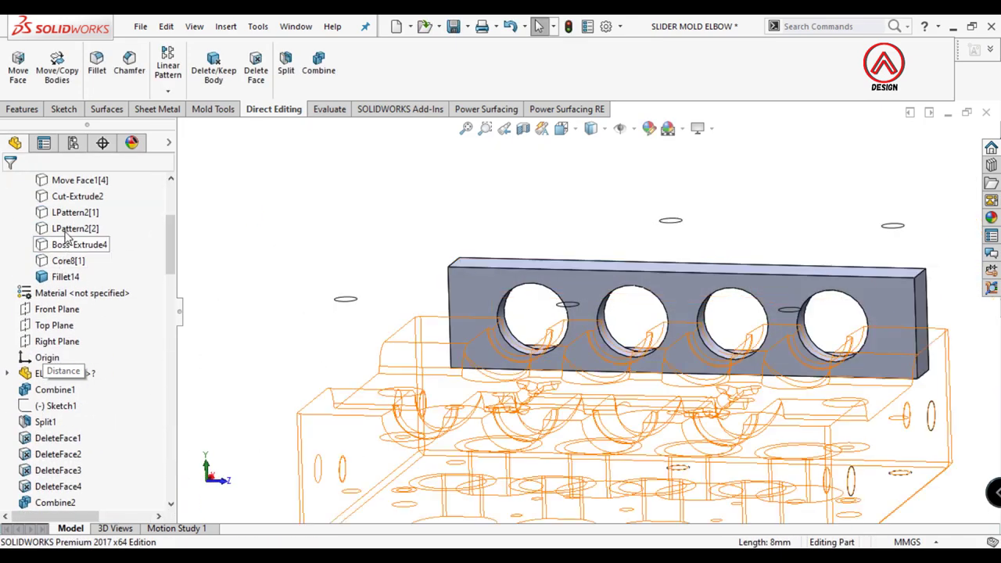
pyautogui.click(66, 250)
pyautogui.moveTo(500, 429)
pyautogui.mouseDown(button='middle')
pyautogui.moveTo(536, 274)
pyautogui.moveTo(443, 305)
pyautogui.mouseUp(button='middle')
pyautogui.scroll(-3, 536, 274)
pyautogui.click(548, 297)
pyautogui.rightClick(541, 248)
pyautogui.click(557, 507)
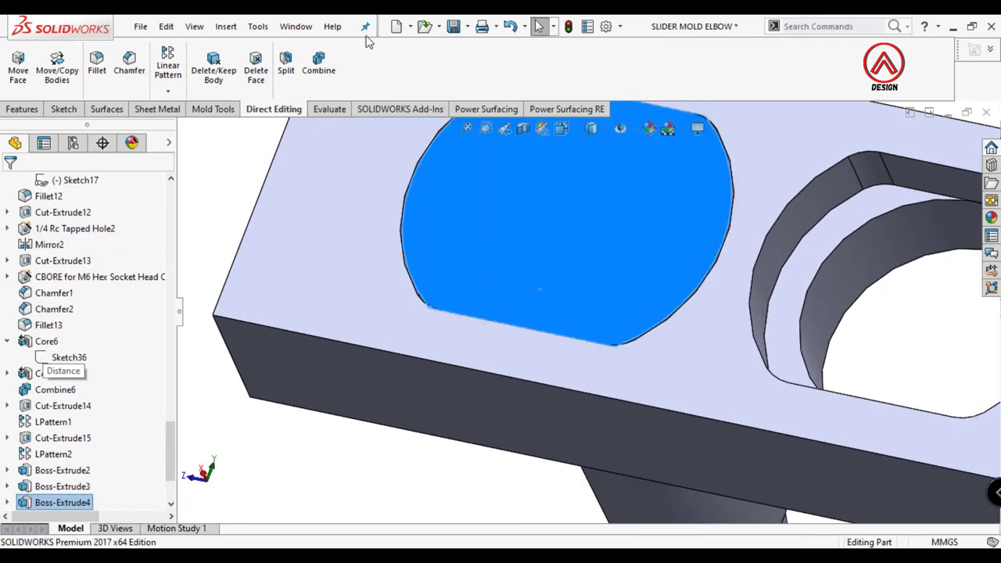
# Step: Round the edges of the insert's flat-sided head with a 6 mm fillet
pyautogui.click(225, 26)
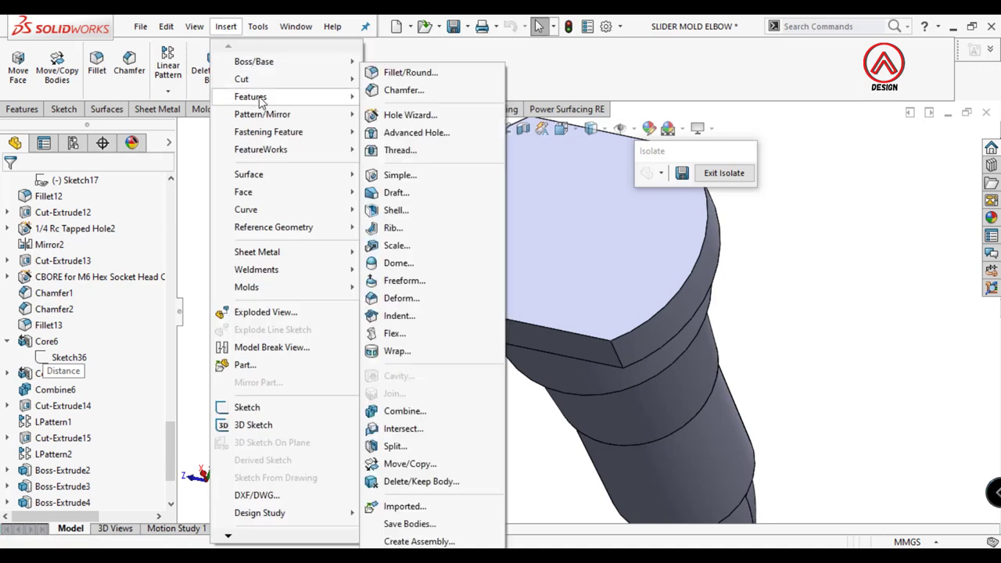
pyautogui.click(35, 113)
pyautogui.click(35, 113)
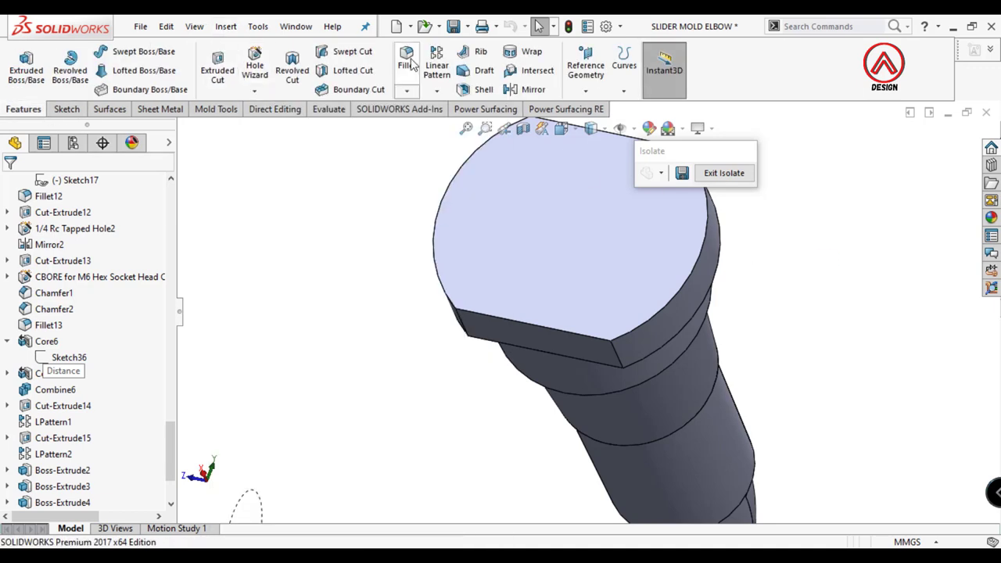
pyautogui.click(460, 321)
pyautogui.click(610, 347)
pyautogui.scroll(3, 610, 348)
pyautogui.moveTo(548, 336); pyautogui.dragTo(516, 246, button='middle')
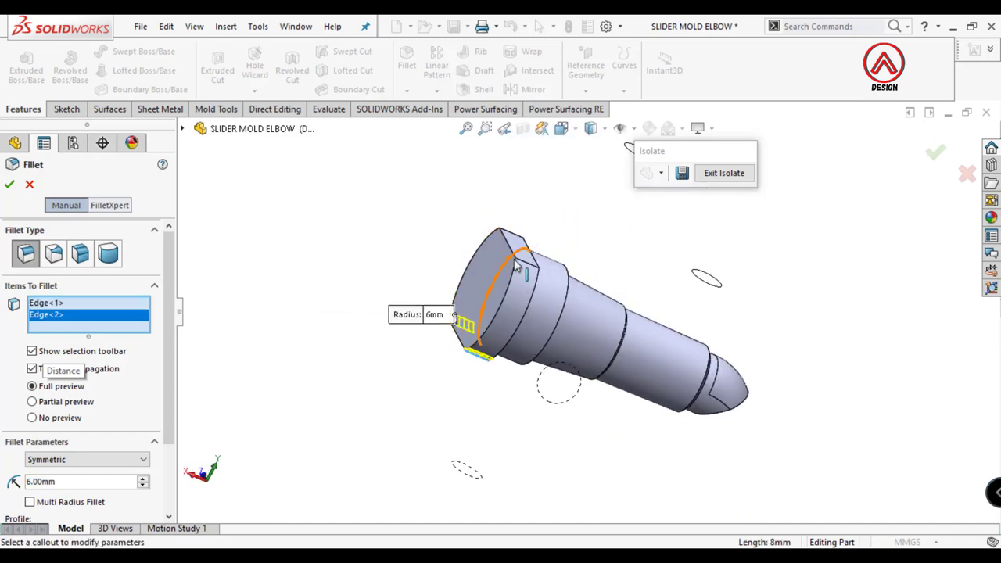
pyautogui.click(517, 244)
pyautogui.click(516, 244)
pyautogui.press('Return')
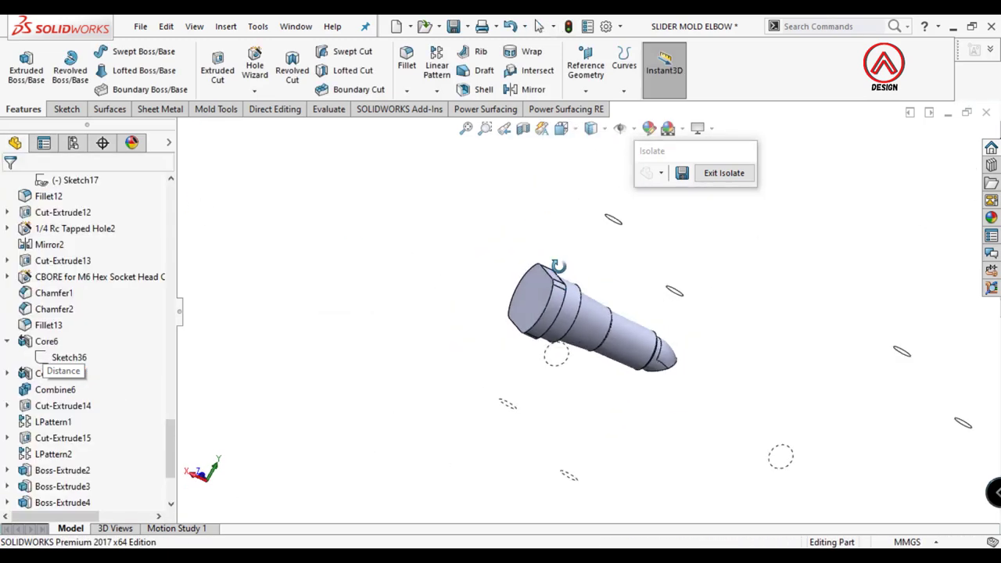
pyautogui.scroll(10, 76, 384)
# Step: Show the plate body again and view the insert's head face straight on
pyautogui.click(63, 405)
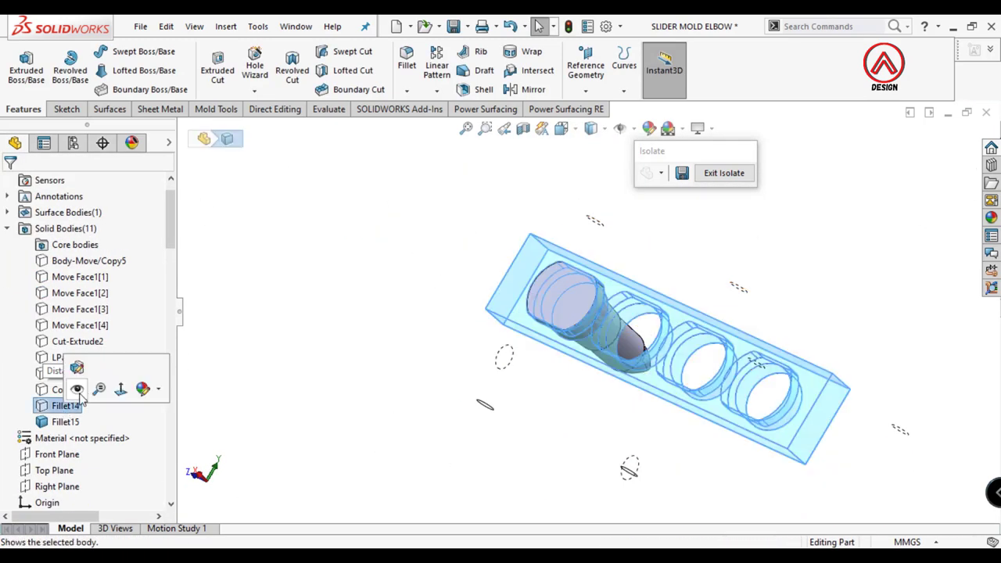
pyautogui.click(78, 384)
pyautogui.moveTo(594, 375)
pyautogui.mouseDown(button='middle')
pyautogui.moveTo(636, 419)
pyautogui.moveTo(577, 390)
pyautogui.moveTo(565, 425)
pyautogui.mouseUp(button='middle')
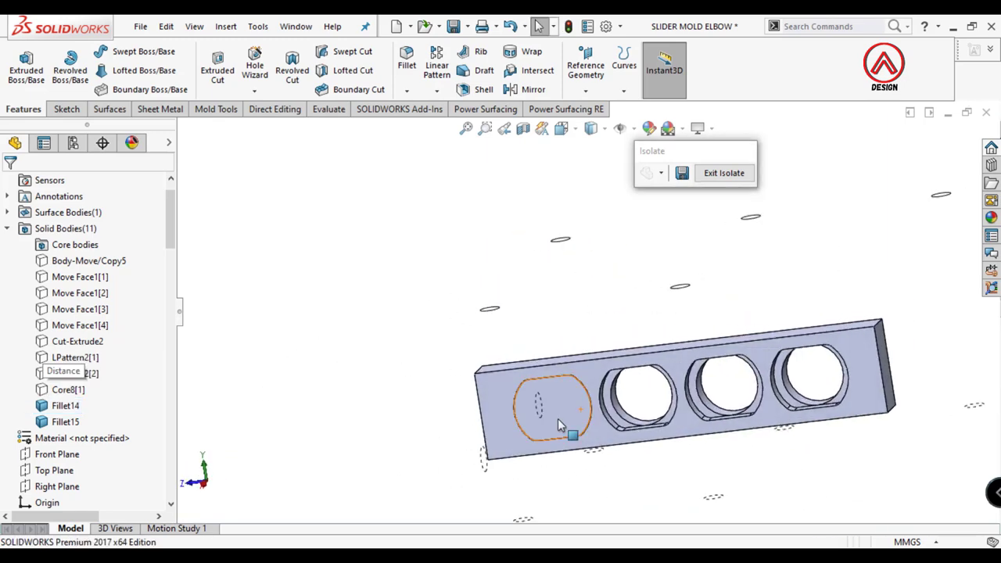
pyautogui.click(565, 425)
pyautogui.click(665, 377)
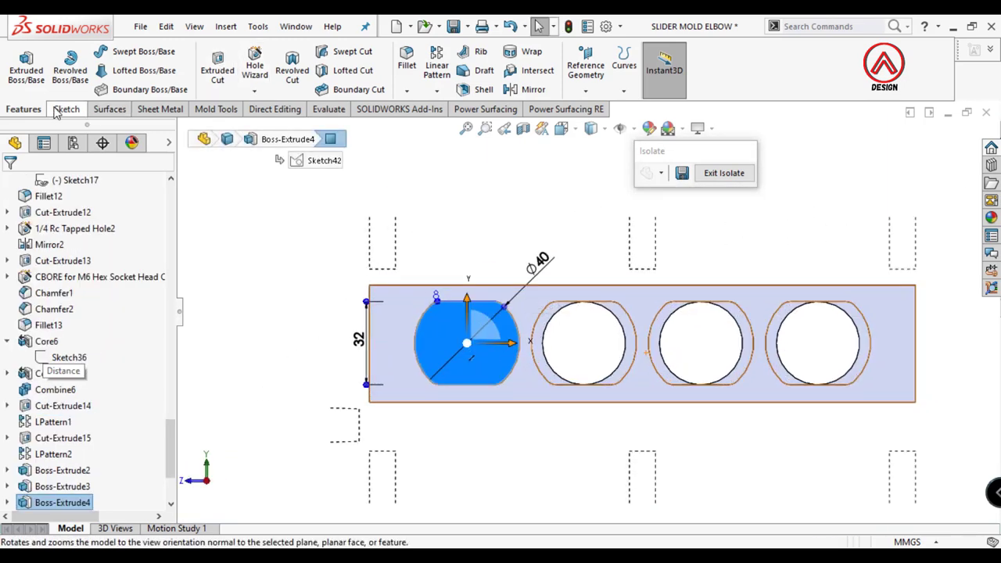
# Step: Start a circle sketch on the head face, then abandon the empty sketch
pyautogui.click(65, 109)
pyautogui.click(20, 63)
pyautogui.click(125, 51)
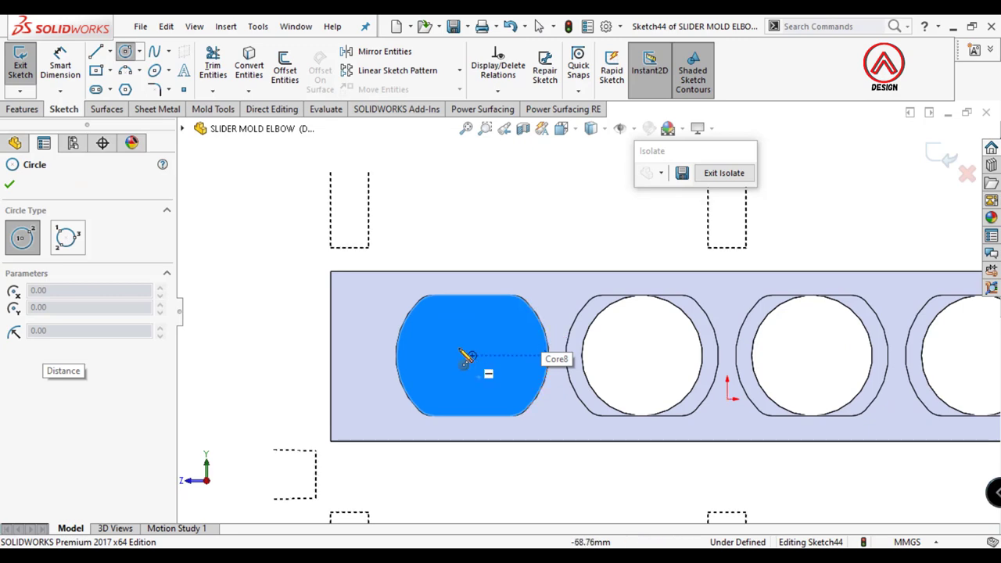
pyautogui.press('Escape')
pyautogui.click(24, 108)
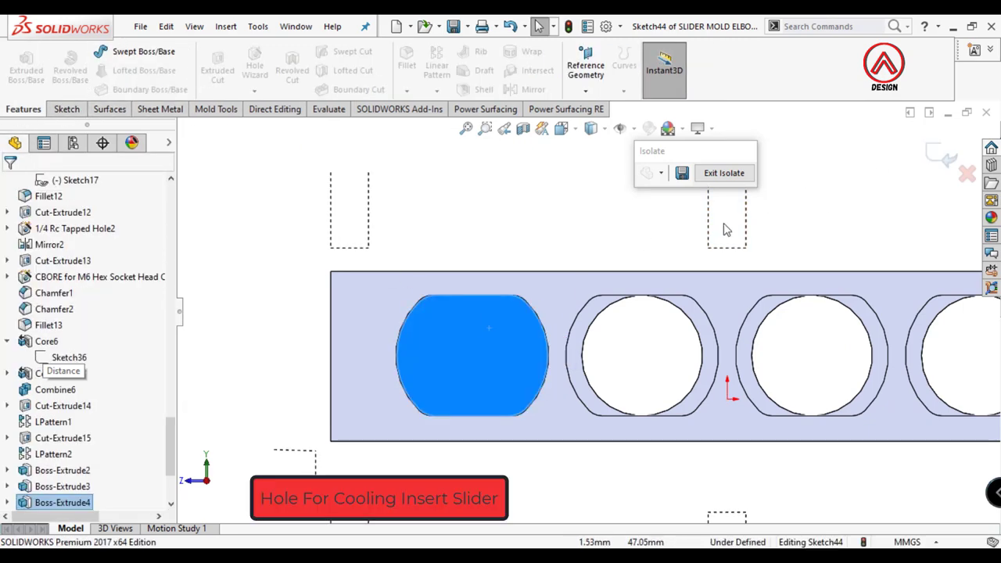
# Step: Select the head face and set the Hole Wizard type to ISO drill sizes
pyautogui.click(430, 304)
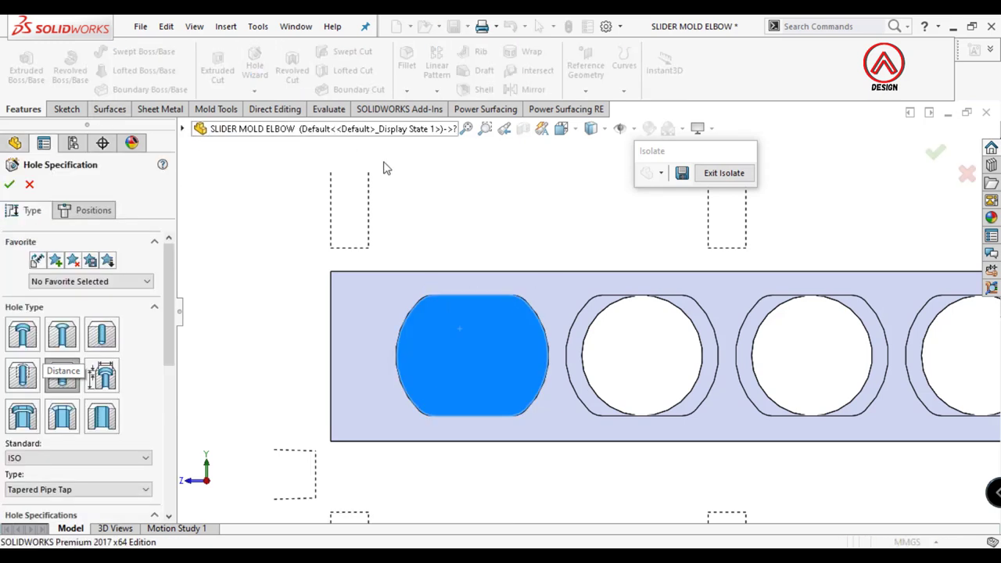
pyautogui.scroll(-3, 166, 393)
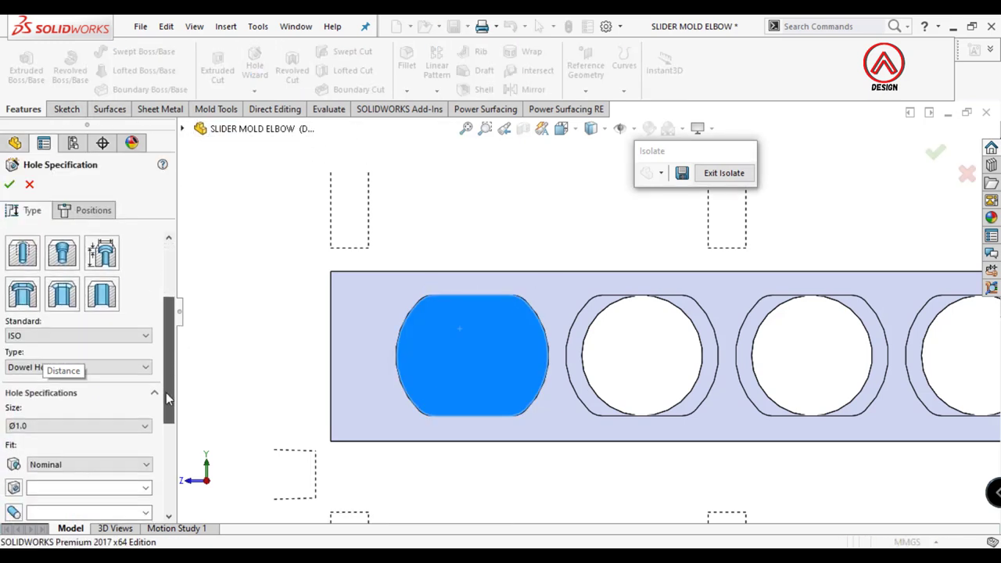
pyautogui.click(78, 357)
pyautogui.click(44, 380)
pyautogui.scroll(-2, 166, 422)
pyautogui.scroll(-1, 166, 422)
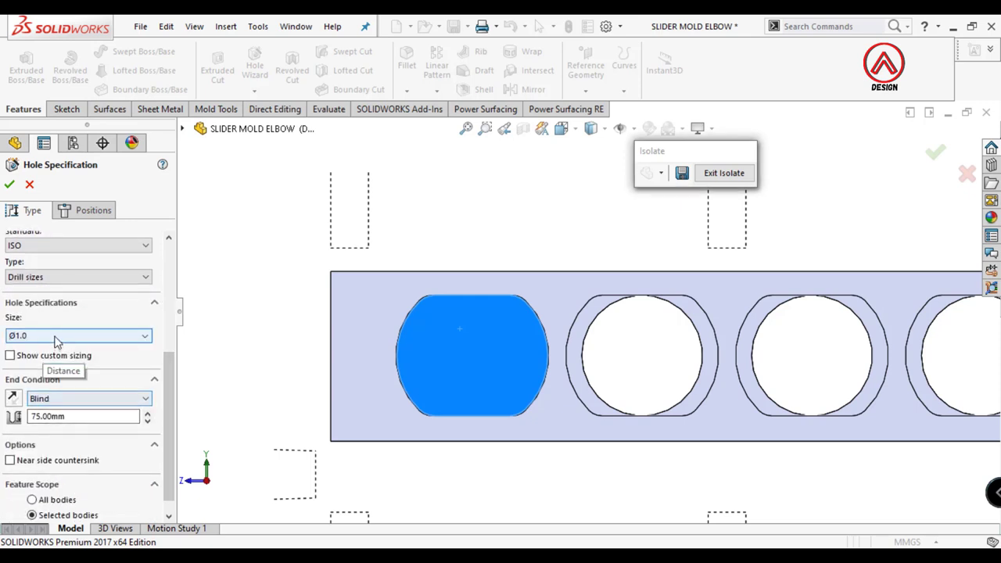
# Step: Choose the Ø10.0 size, 65 mm blind, and place the hole at the face centre
pyautogui.click(145, 335)
pyautogui.moveTo(144, 367); pyautogui.dragTo(143, 428)
pyautogui.scroll(-8, 79, 399)
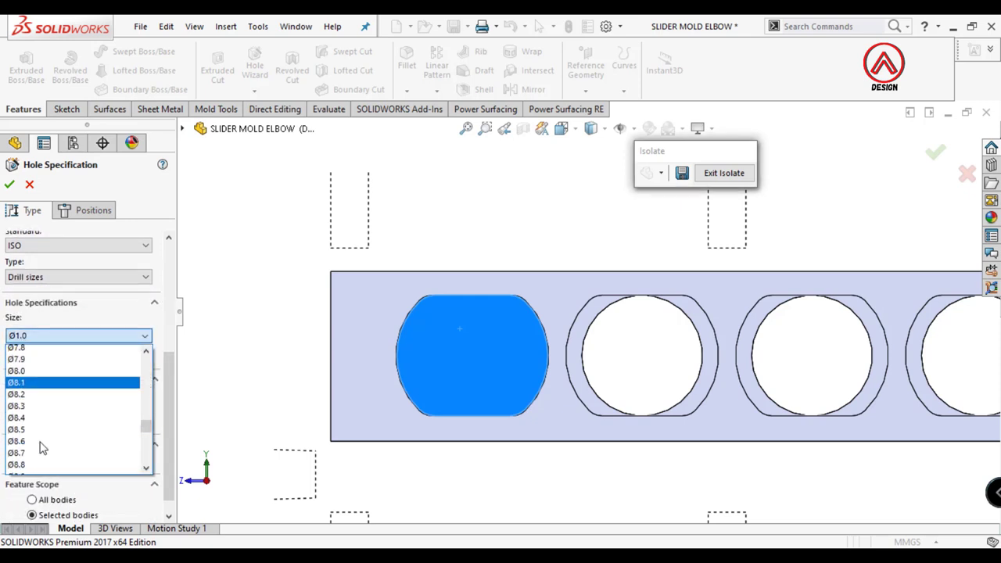
pyautogui.click(33, 422)
pyautogui.write('65')
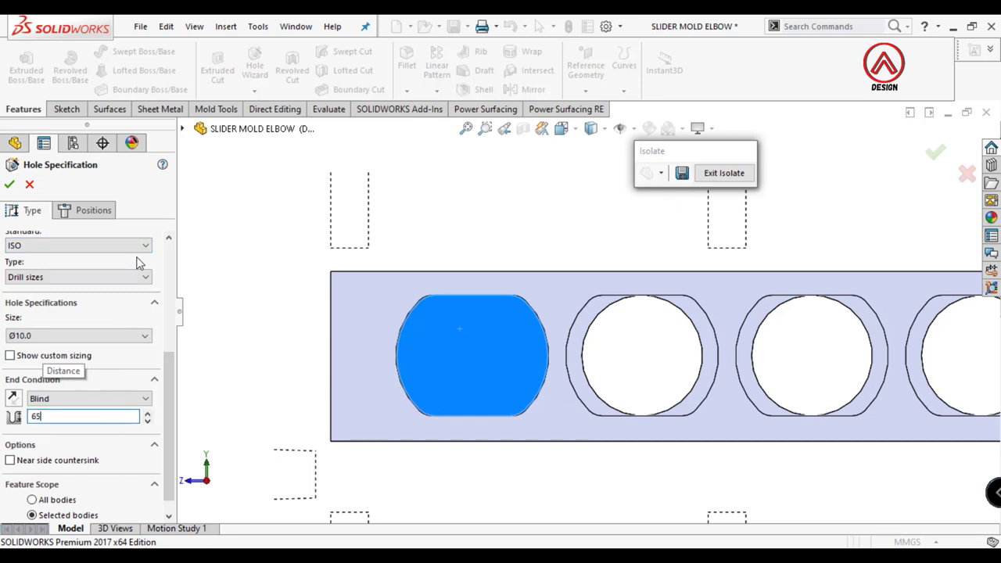
pyautogui.click(86, 210)
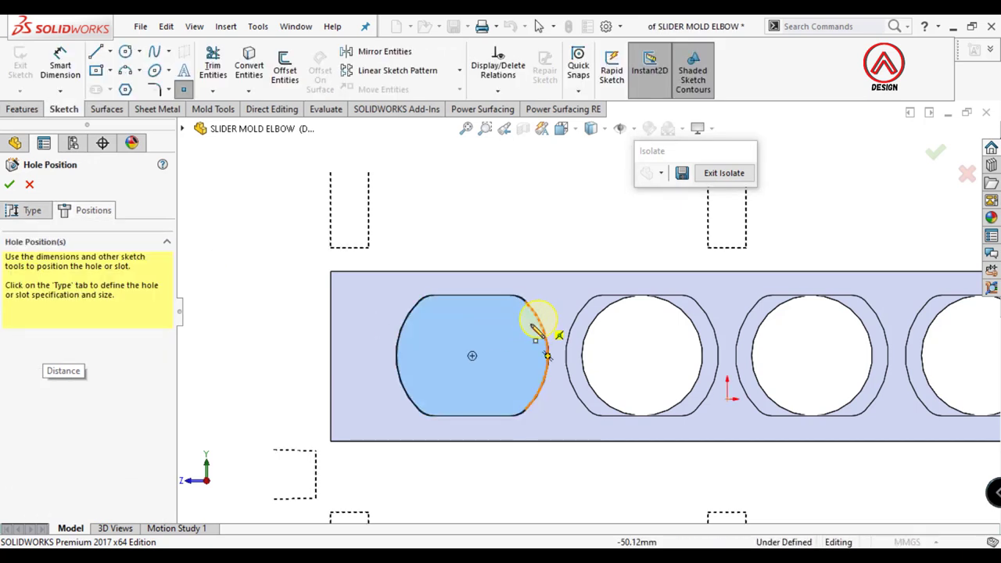
pyautogui.click(472, 356)
pyautogui.click(9, 184)
# Step: Sketch a Ø12 circle around the hole on the insert's head face
pyautogui.scroll(1, 524, 330)
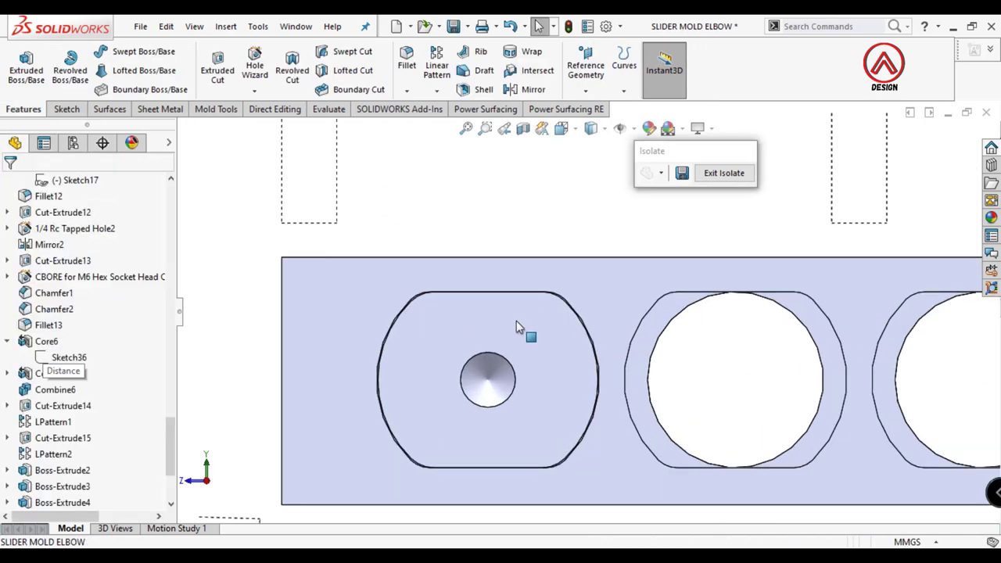
pyautogui.click(524, 330)
pyautogui.click(67, 109)
pyautogui.click(20, 62)
pyautogui.click(125, 51)
pyautogui.click(487, 379)
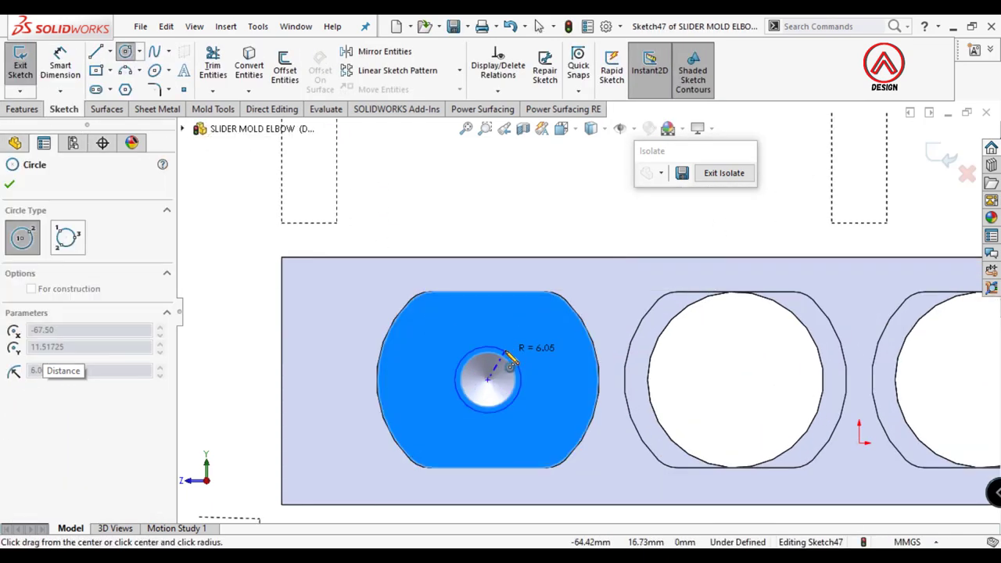
pyautogui.click(514, 353)
pyautogui.click(60, 69)
pyautogui.click(513, 358)
pyautogui.click(539, 329)
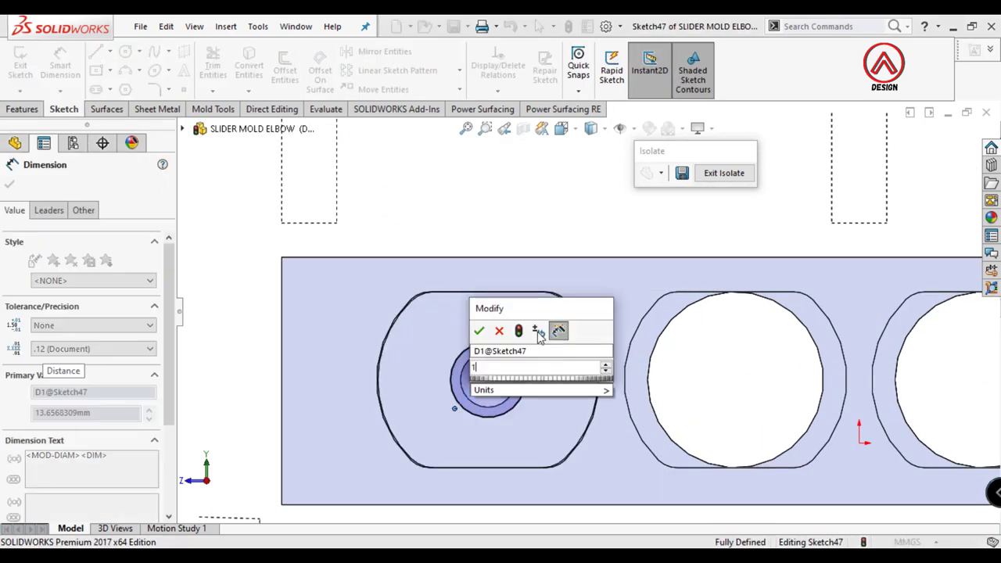
pyautogui.write('12')
pyautogui.press('Return')
# Step: Offset the Ø12 circle by 2.5 mm to form the ring outline
pyautogui.click(284, 71)
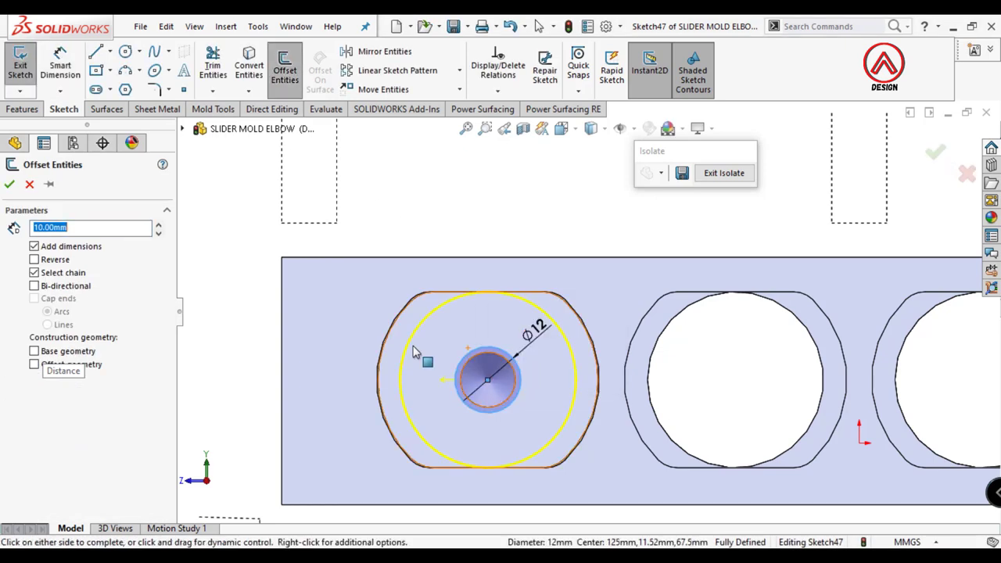
pyautogui.write('2.5')
pyautogui.click(290, 319)
pyautogui.click(22, 108)
pyautogui.click(291, 70)
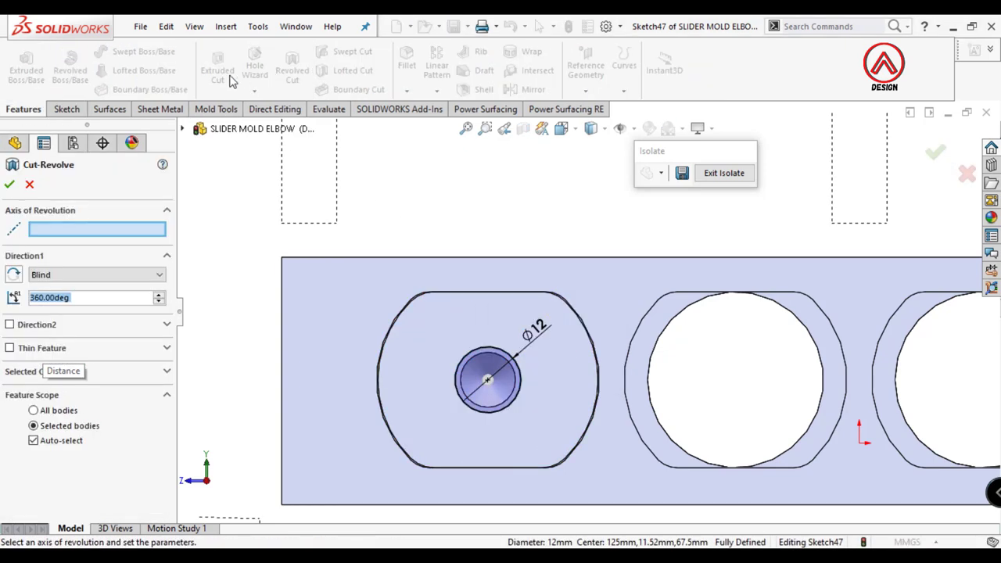
pyautogui.click(218, 71)
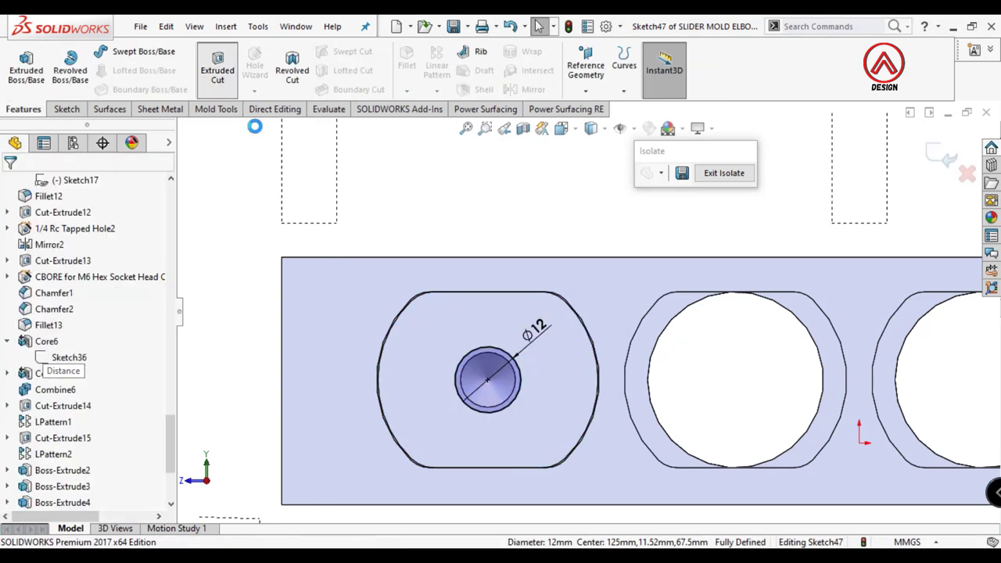
pyautogui.click(76, 111)
pyautogui.click(284, 70)
pyautogui.click(420, 344)
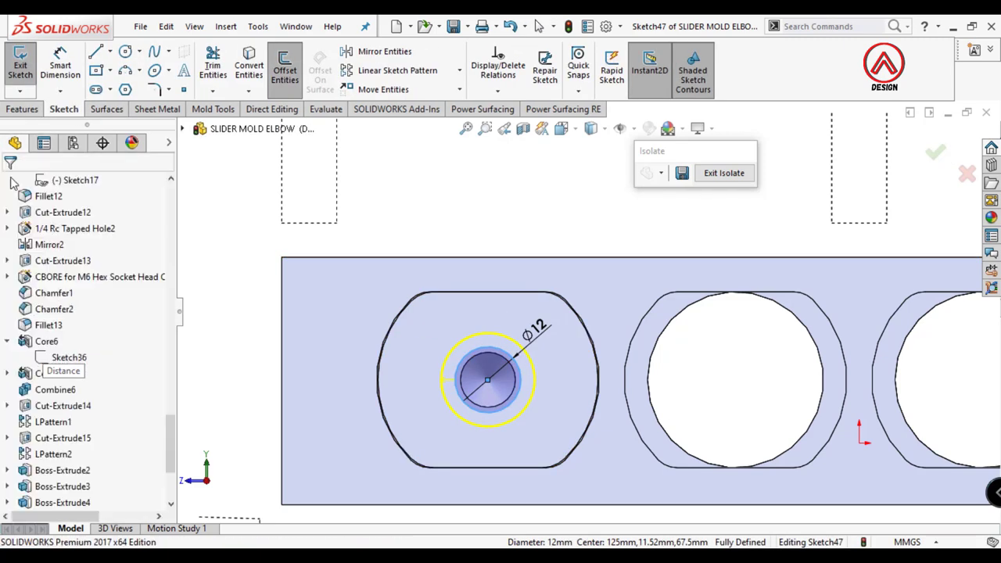
# Step: Cut the ring 1.4 mm deep as Cut-Extrude16 and reopen it to check
pyautogui.click(22, 109)
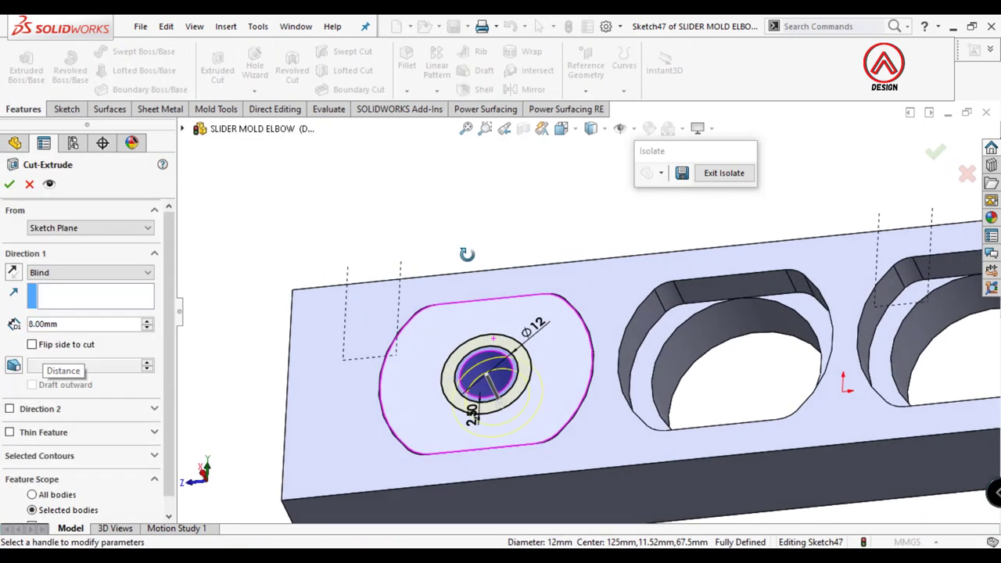
pyautogui.write('1.4')
pyautogui.press('Return')
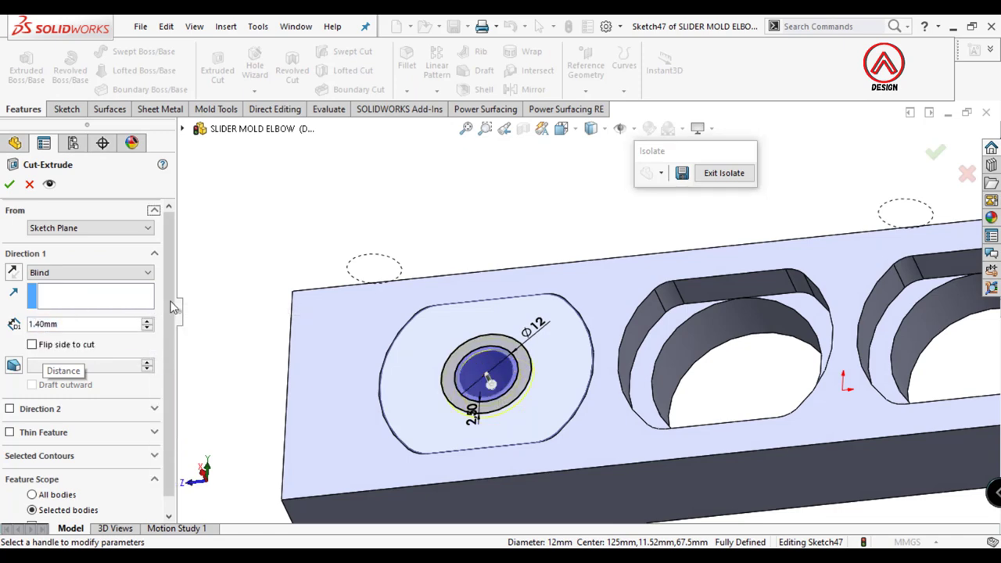
pyautogui.press('Return')
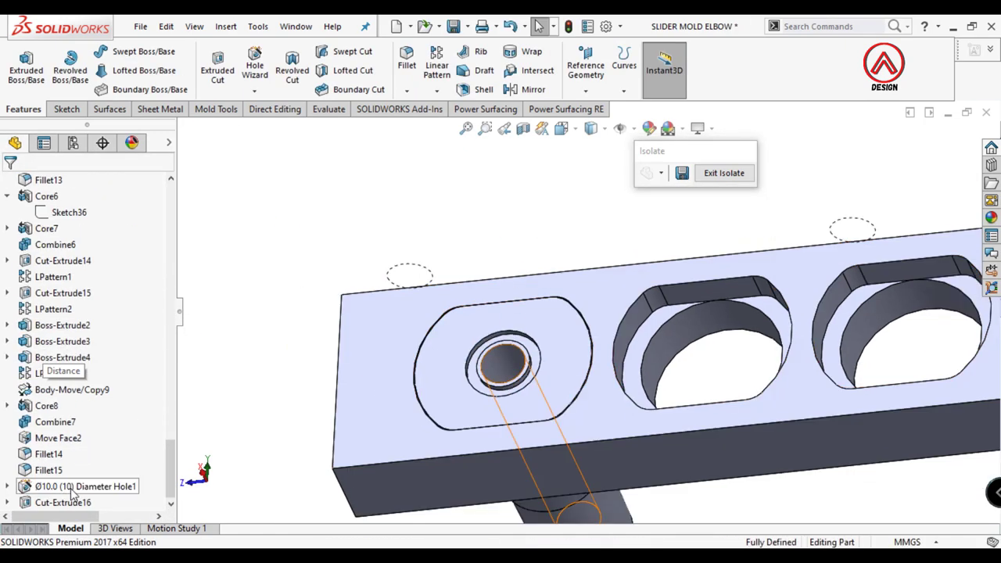
pyautogui.click(63, 502)
pyautogui.click(67, 461)
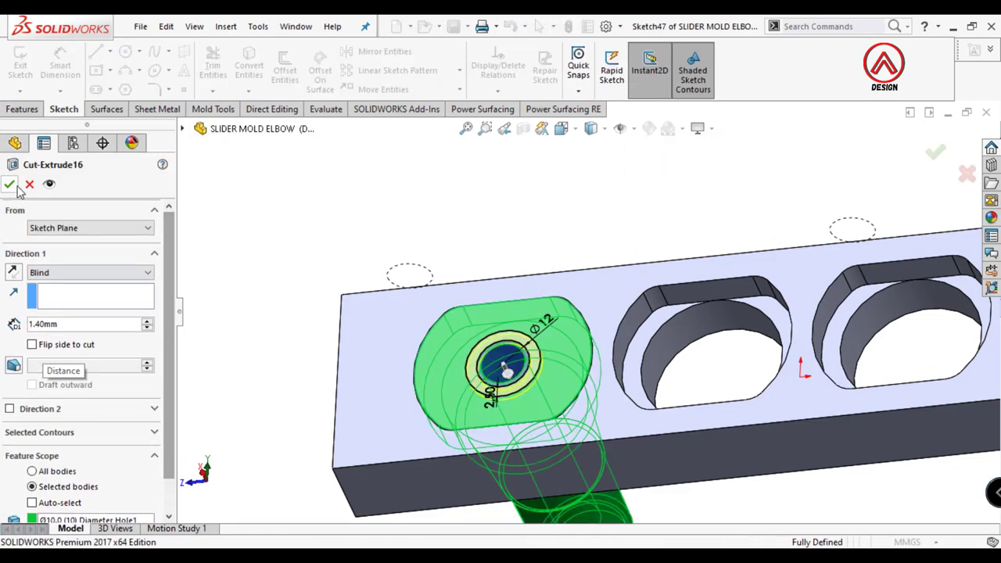
pyautogui.moveTo(659, 350); pyautogui.dragTo(712, 389, button='middle')
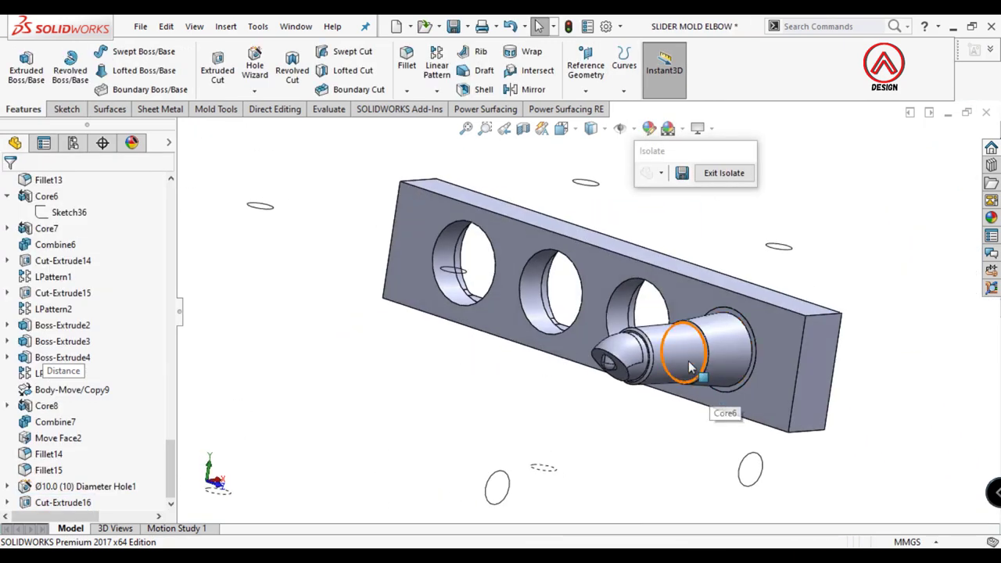
# Step: Pick the four corner edges at both plate ends for the 6 mm fillet
pyautogui.moveTo(691, 367); pyautogui.dragTo(397, 109, button='middle')
pyautogui.click(680, 312)
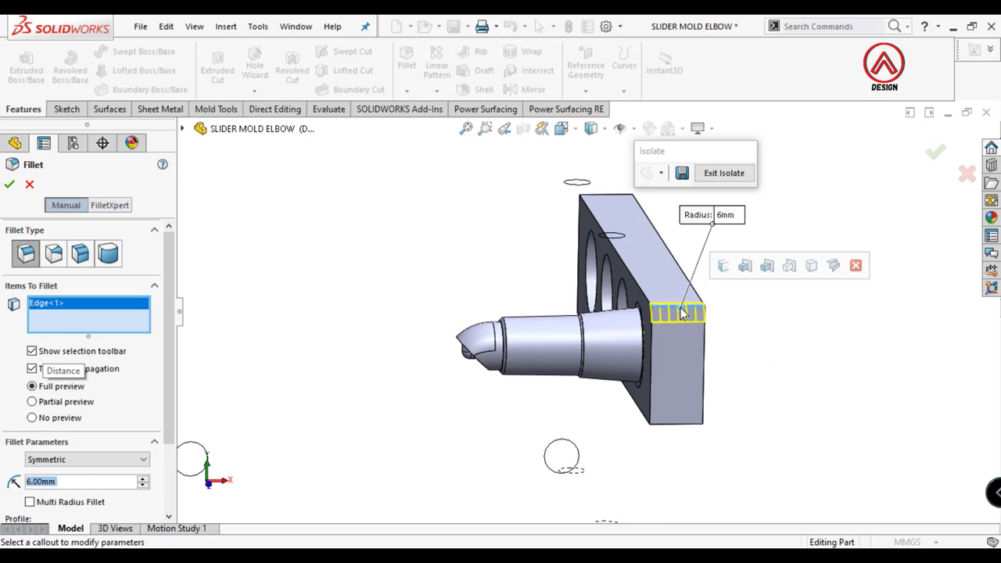
pyautogui.click(679, 423)
pyautogui.moveTo(680, 428); pyautogui.dragTo(598, 323, button='middle')
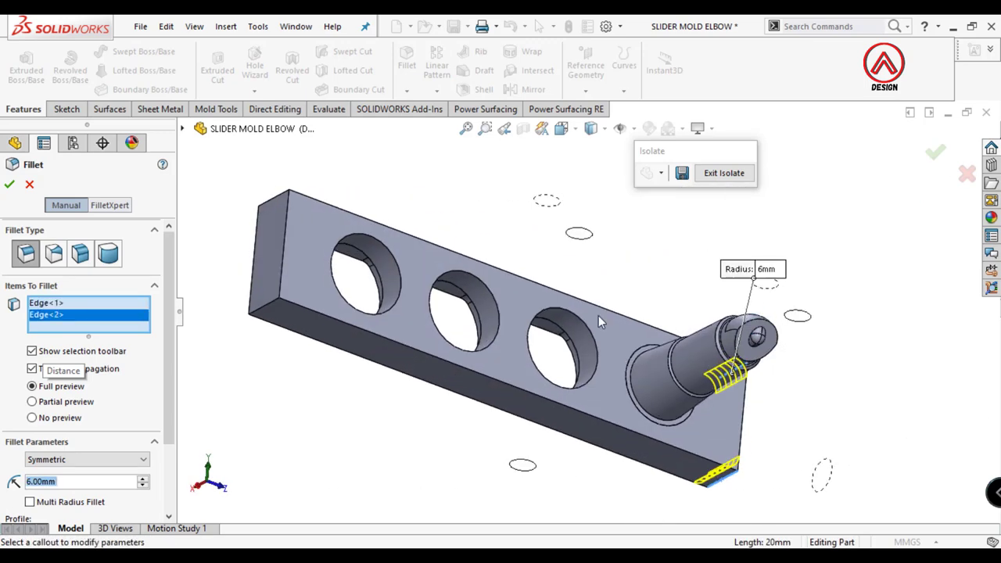
pyautogui.click(275, 310)
pyautogui.click(272, 196)
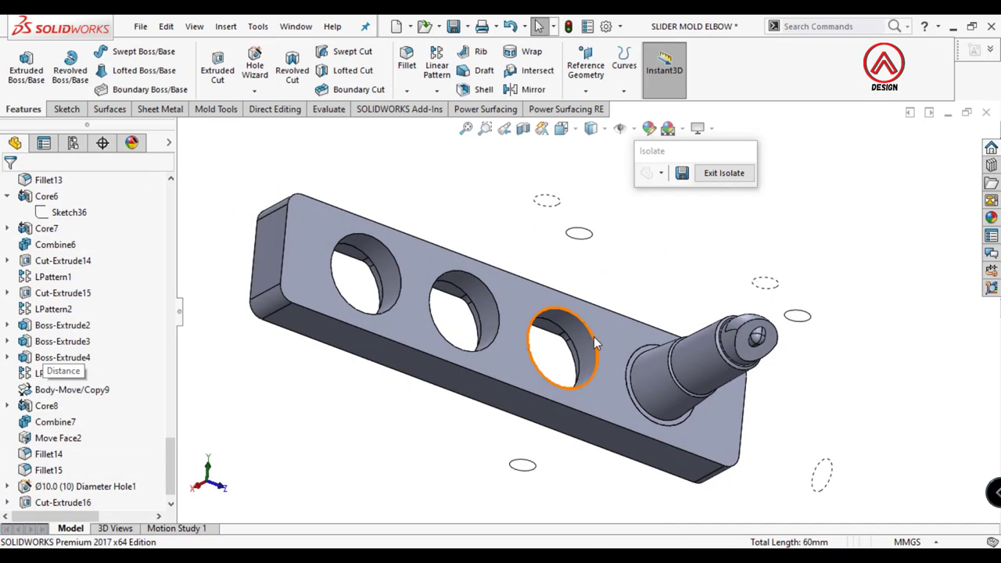
# Step: View the holed plate face-on and start a sketch on its face
pyautogui.scroll(3, 590, 328)
pyautogui.scroll(2, 590, 328)
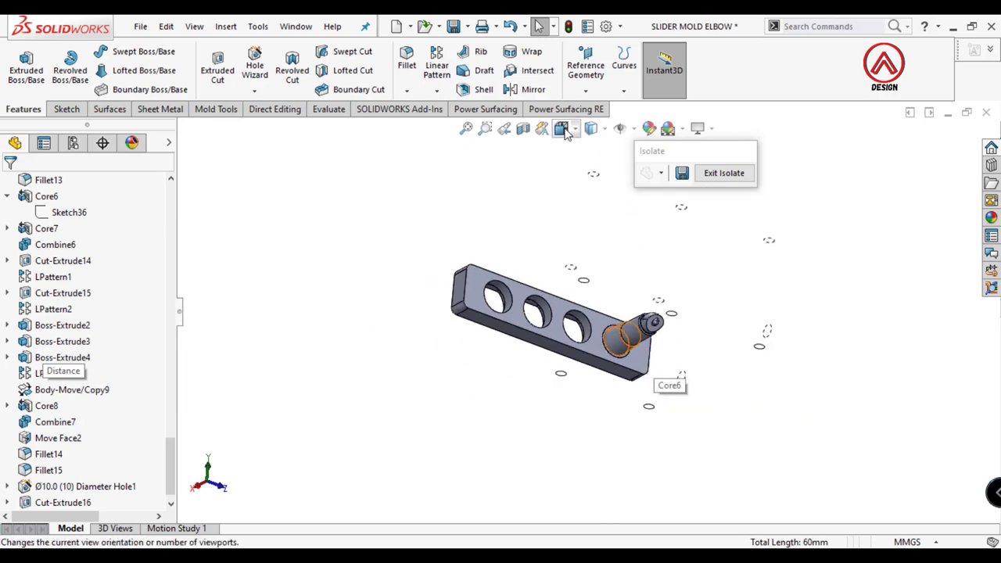
pyautogui.click(561, 129)
pyautogui.click(583, 191)
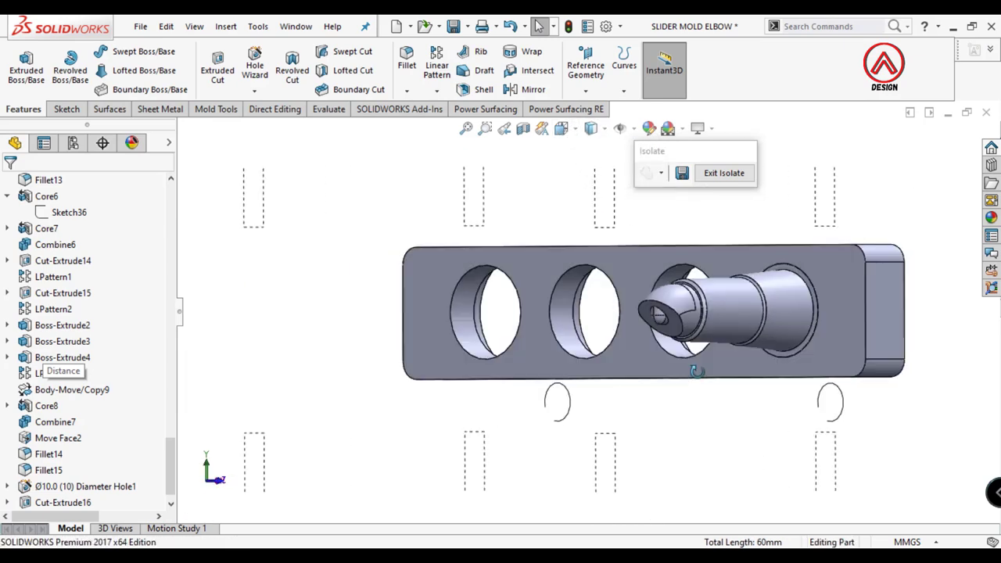
pyautogui.click(561, 128)
pyautogui.click(639, 218)
pyautogui.scroll(2, 592, 316)
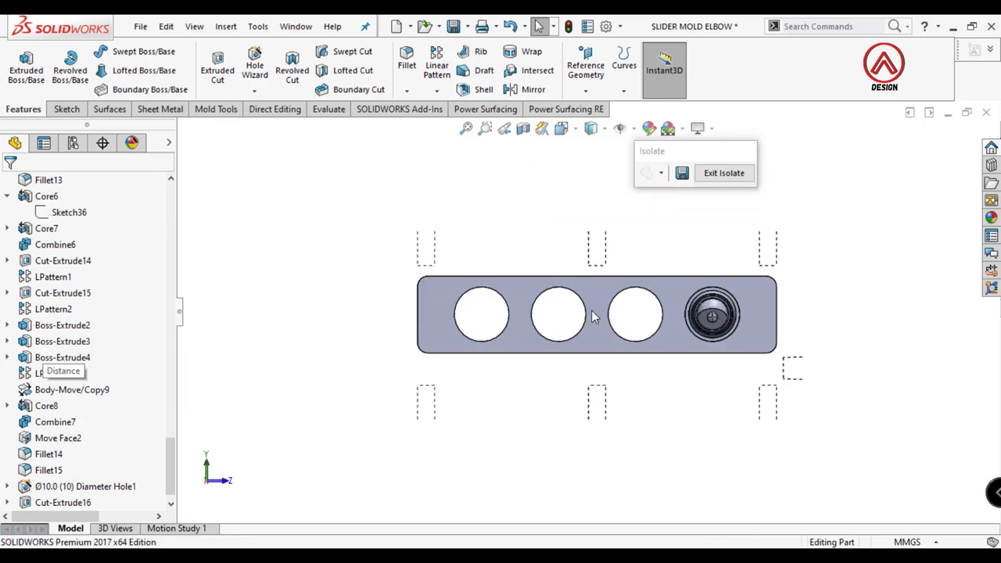
pyautogui.click(553, 330)
pyautogui.click(606, 227)
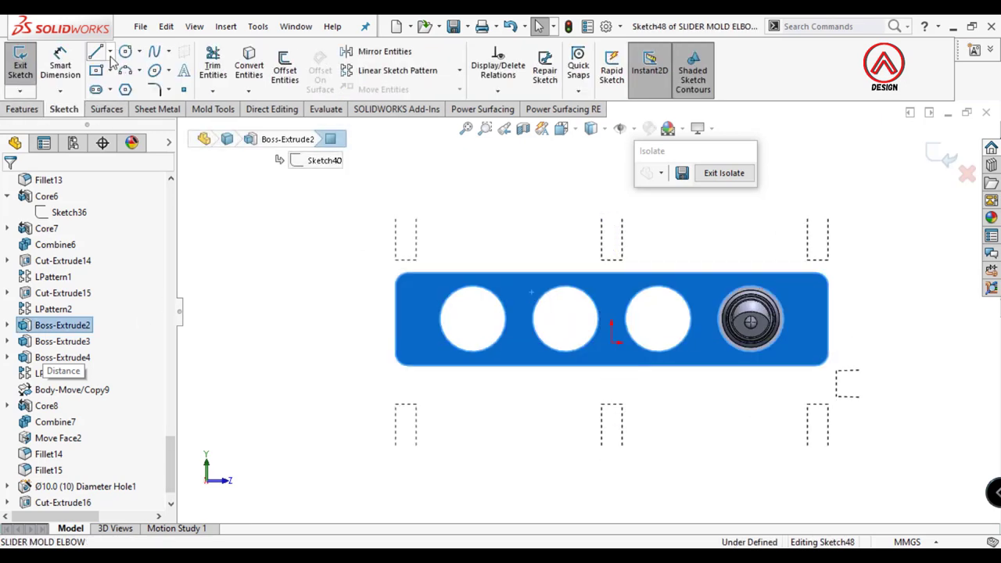
# Step: Draw a horizontal line through the hole centres and a vertical centreline at the midpoint
pyautogui.press('l')
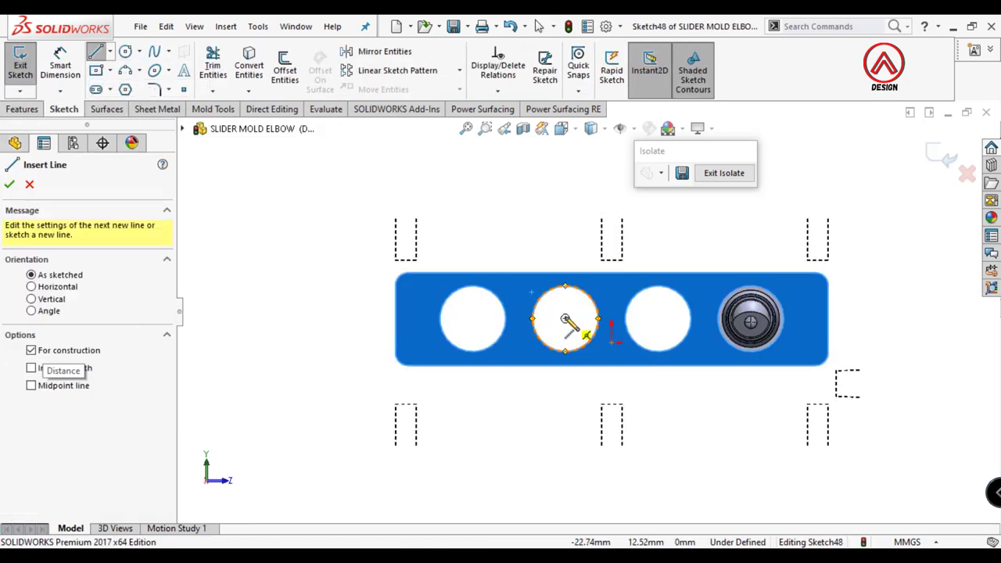
pyautogui.click(566, 319)
pyautogui.click(659, 318)
pyautogui.press('Escape')
pyautogui.click(110, 51)
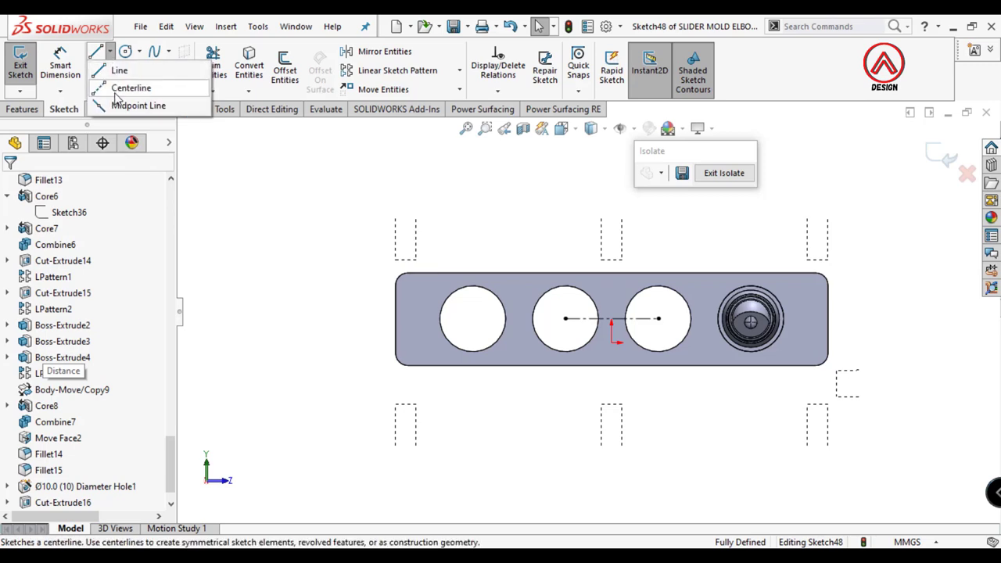
pyautogui.click(134, 86)
pyautogui.click(611, 319)
pyautogui.click(611, 289)
pyautogui.press('Escape')
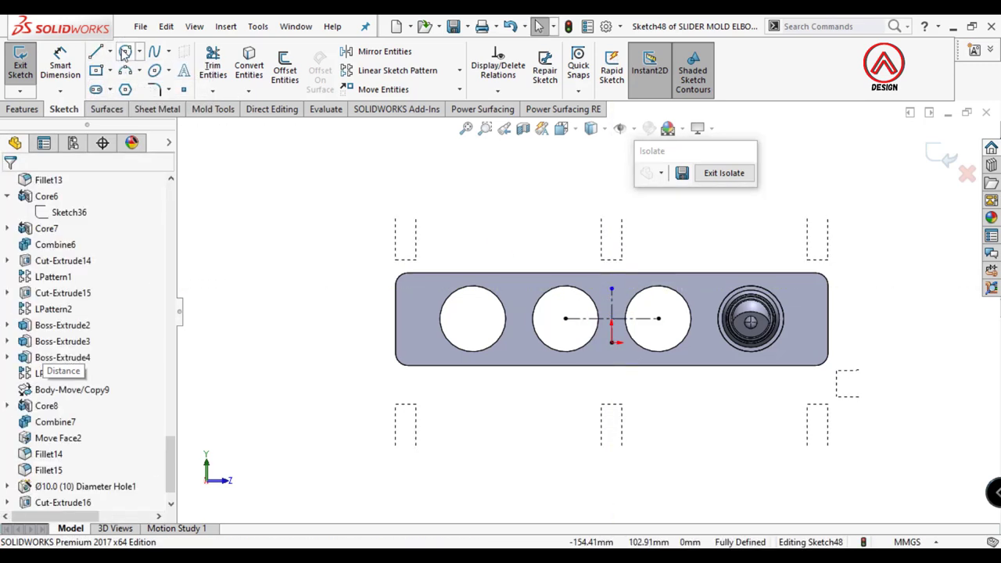
# Step: Draw two small circles on the upper part of the plate
pyautogui.click(125, 51)
pyautogui.scroll(-2, 469, 320)
pyautogui.scroll(-2, 393, 289)
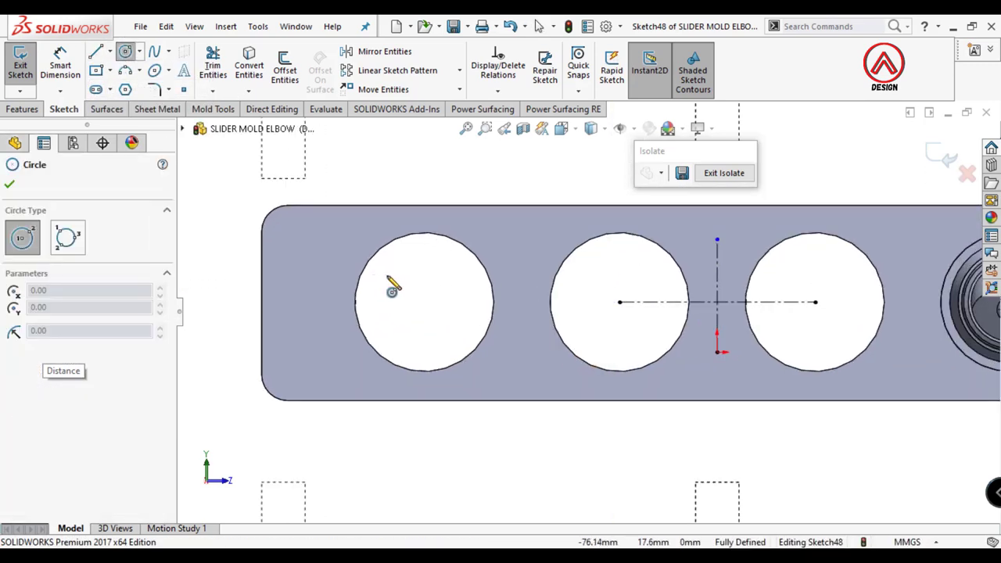
pyautogui.click(305, 239)
pyautogui.click(316, 253)
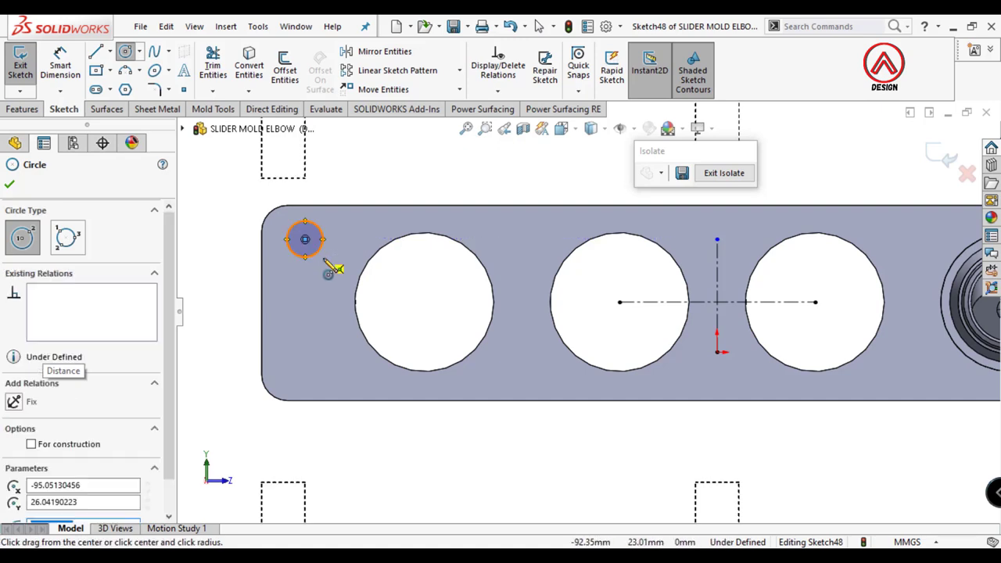
pyautogui.click(521, 237)
# Step: Dimension the first circle Ø6 and 14 mm above the horizontal centreline
pyautogui.click(535, 250)
pyautogui.scroll(2, 398, 375)
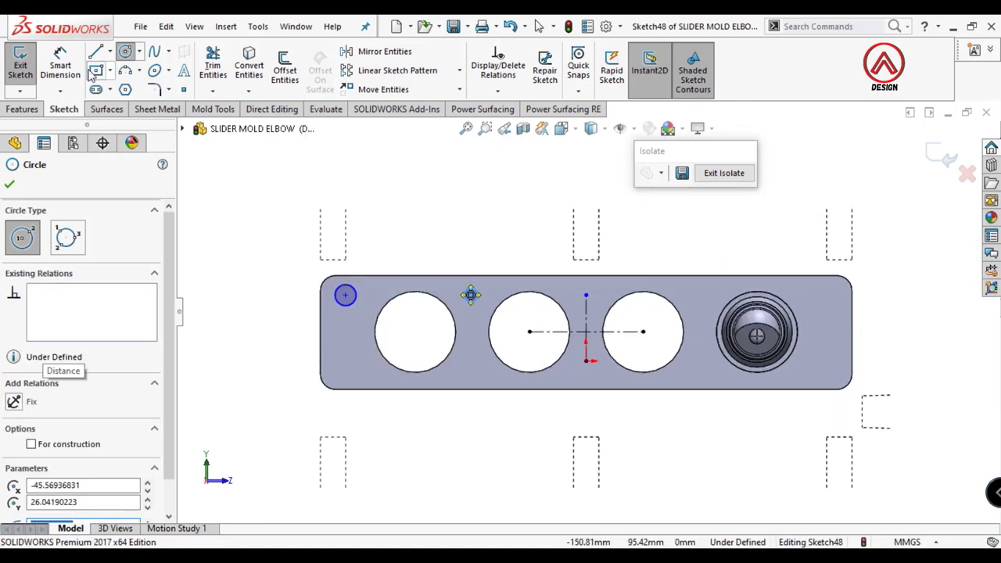
pyautogui.click(360, 292)
pyautogui.click(391, 254)
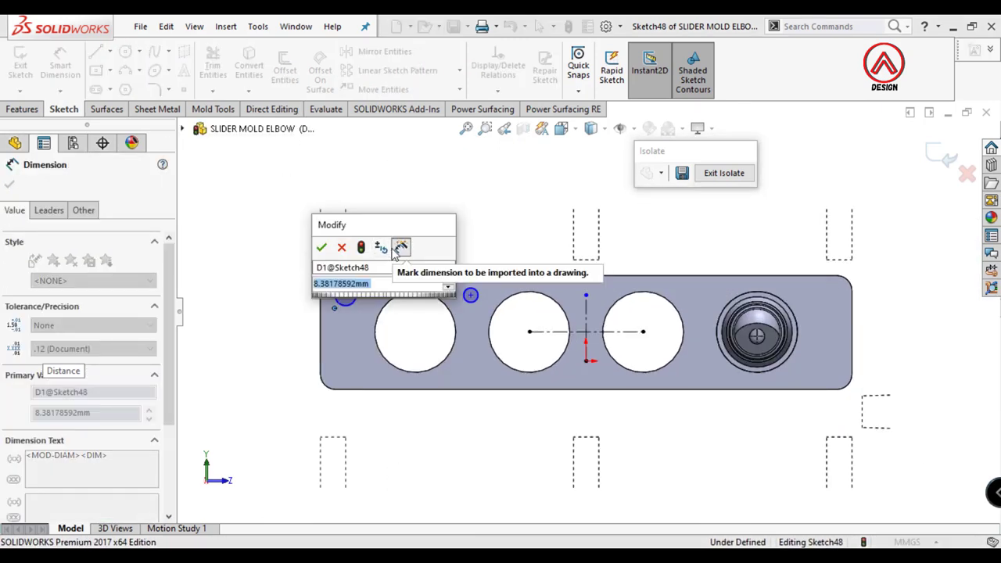
pyautogui.write('6')
pyautogui.press('Return')
pyautogui.scroll(-2, 380, 241)
pyautogui.click(387, 301)
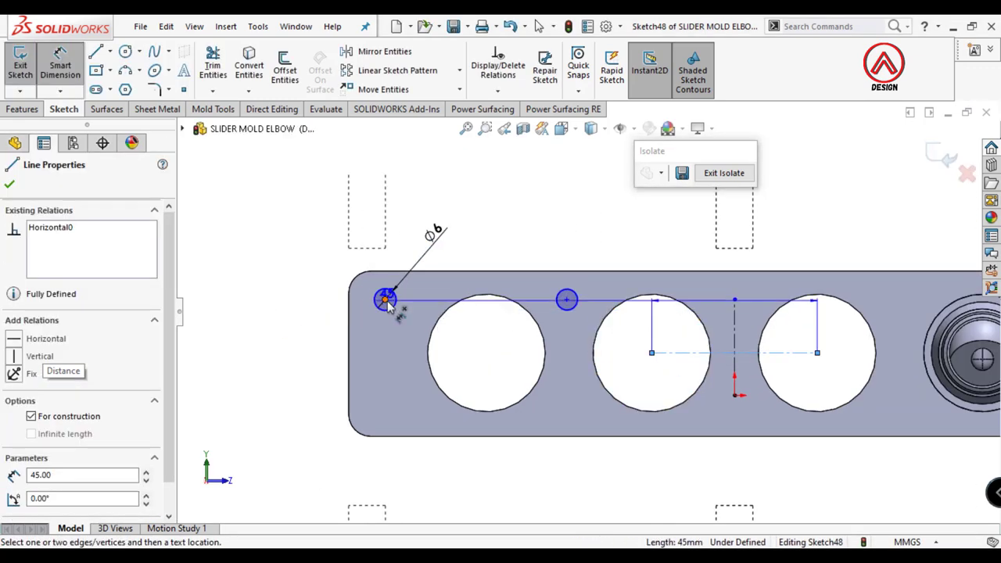
pyautogui.click(651, 352)
pyautogui.click(294, 317)
pyautogui.write('14')
pyautogui.press('Return')
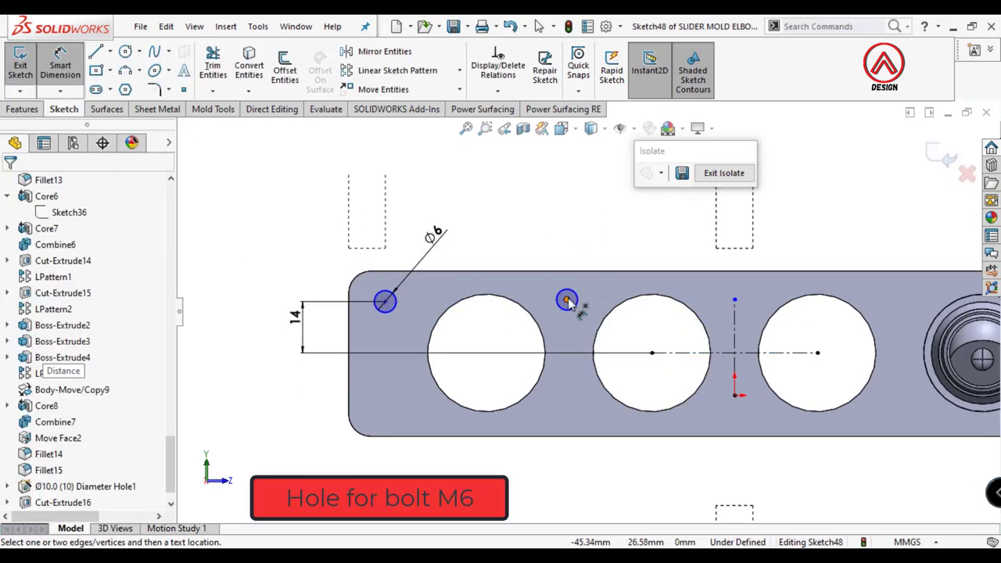
# Step: Place the nearer circle 45 mm from the vertical centreline with 50 mm spacing between circles
pyautogui.click(567, 300)
pyautogui.click(734, 328)
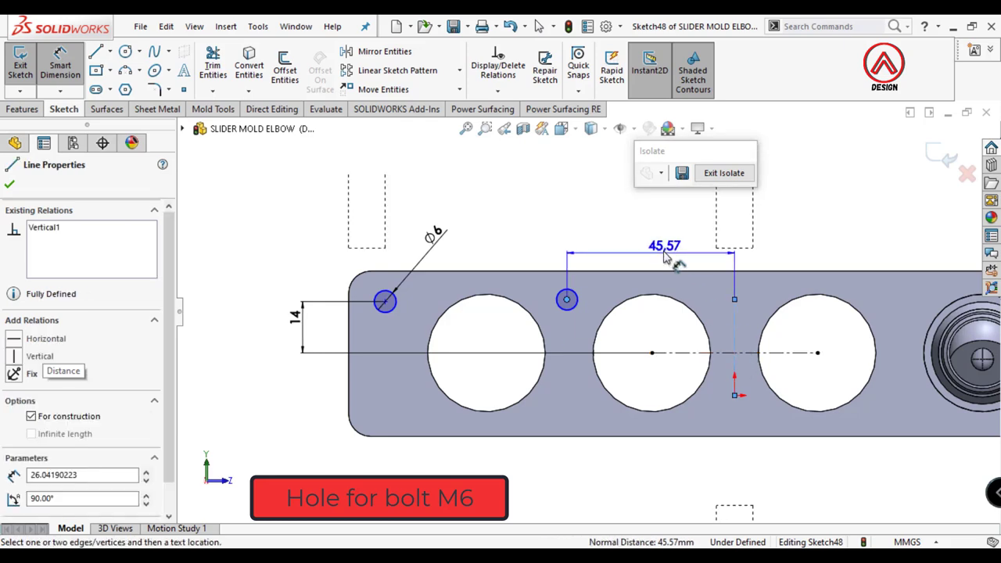
pyautogui.click(663, 239)
pyautogui.write('45')
pyautogui.press('Return')
pyautogui.click(568, 298)
pyautogui.click(385, 301)
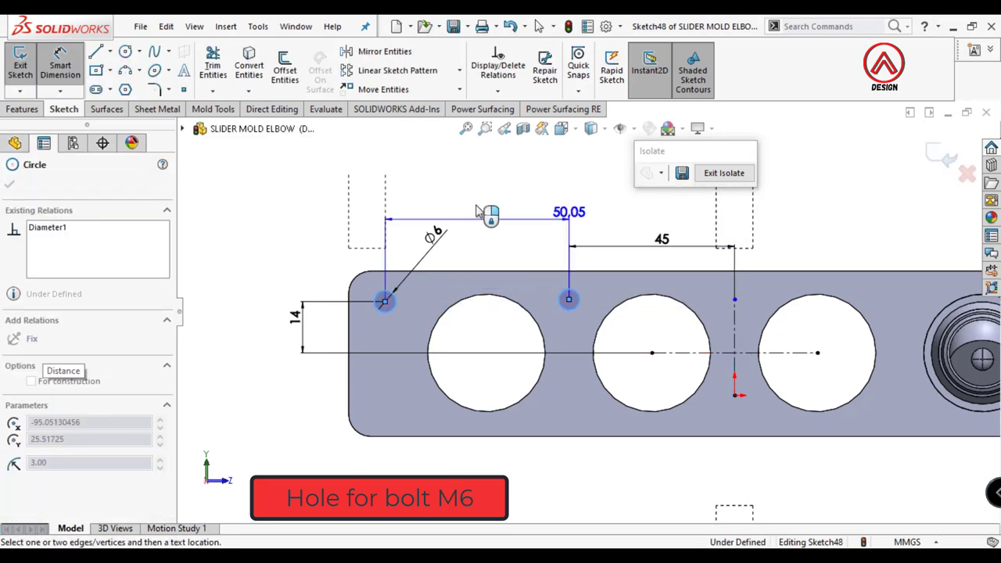
pyautogui.click(480, 195)
pyautogui.press('Return')
# Step: Dimension the second circle Ø6 and make the two circle centres Horizontal
pyautogui.click(569, 299)
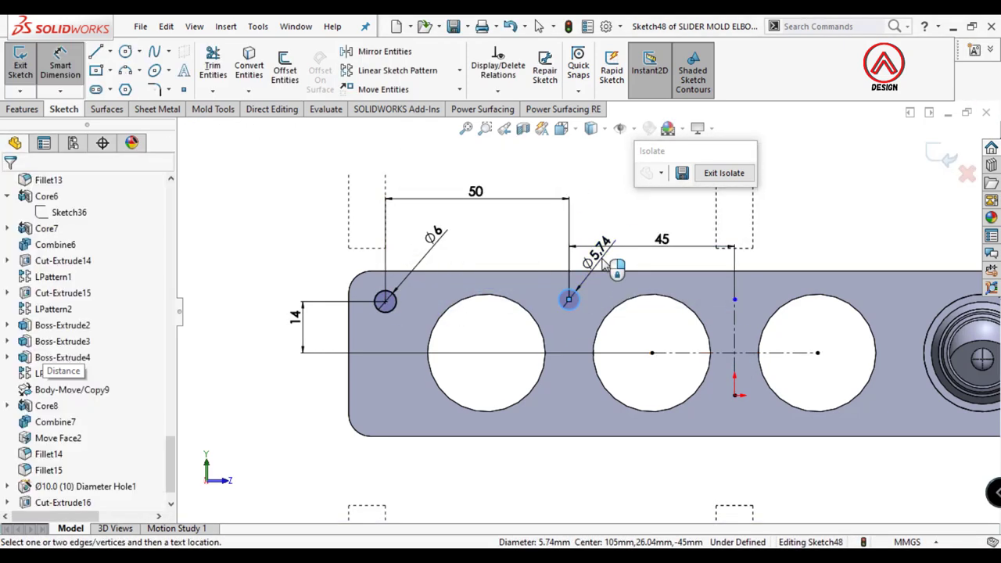
pyautogui.click(596, 249)
pyautogui.write('6')
pyautogui.press('Return')
pyautogui.press('Escape')
pyautogui.click(385, 301)
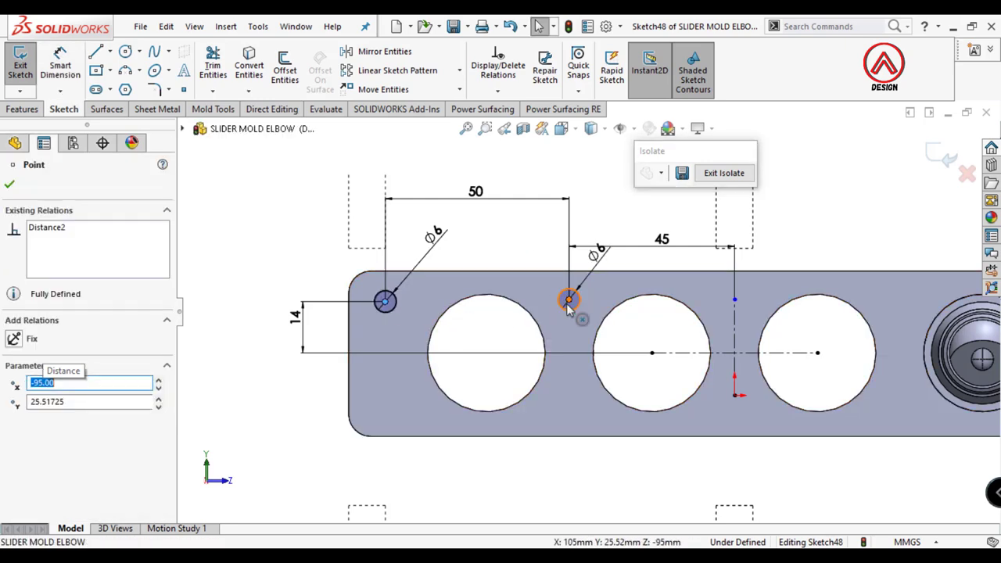
pyautogui.keyDown('ctrl'); pyautogui.click(568, 301); pyautogui.keyUp('ctrl')
pyautogui.click(609, 234)
# Step: Mirror the two top circles downward about the horizontal centreline
pyautogui.click(372, 52)
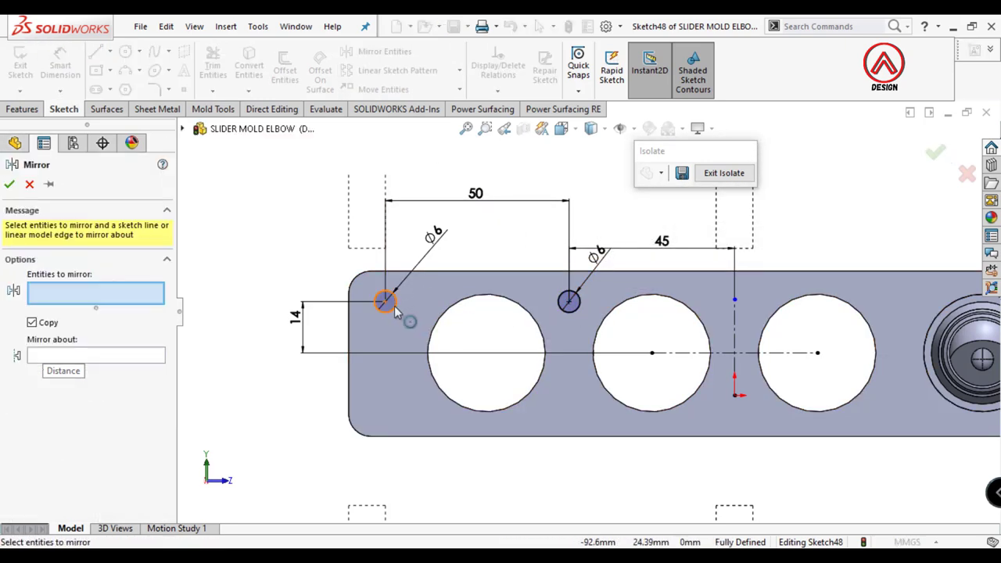
pyautogui.click(393, 306)
pyautogui.click(574, 307)
pyautogui.click(134, 370)
pyautogui.click(734, 362)
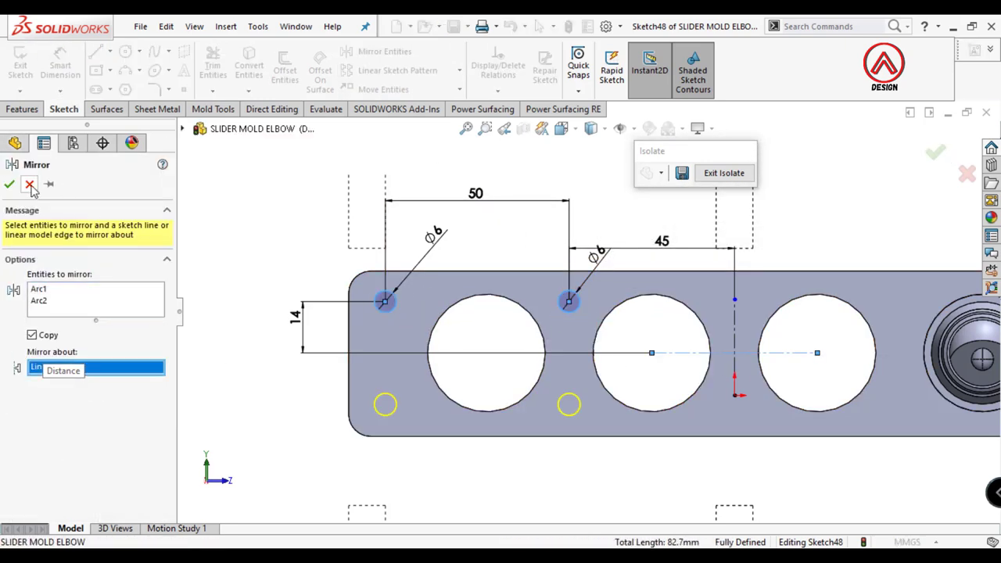
pyautogui.click(8, 184)
# Step: Mirror all four circles about the vertical centreline to get eight, then exit the sketch
pyautogui.click(372, 51)
pyautogui.click(393, 410)
pyautogui.click(384, 301)
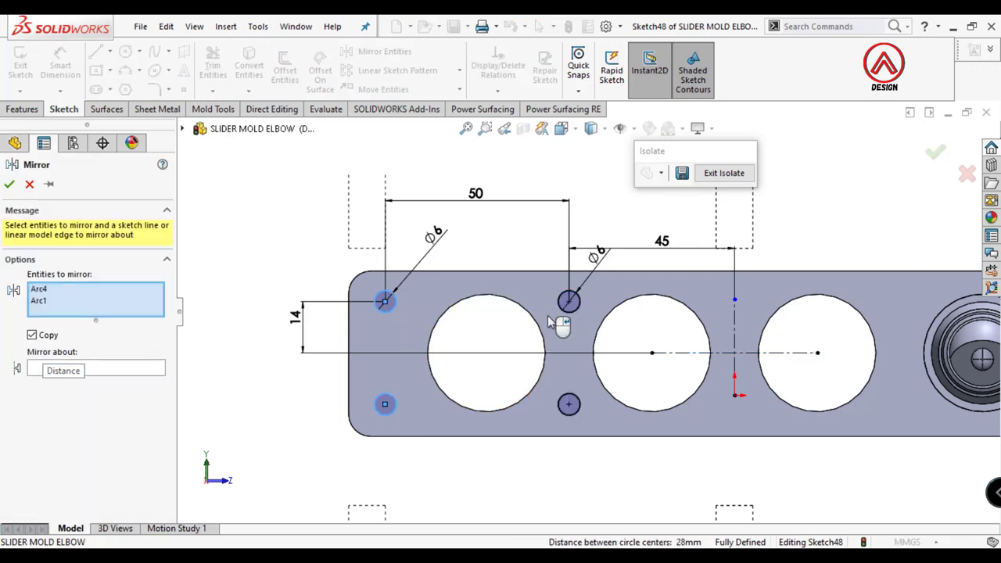
pyautogui.click(569, 301)
pyautogui.click(568, 404)
pyautogui.click(133, 391)
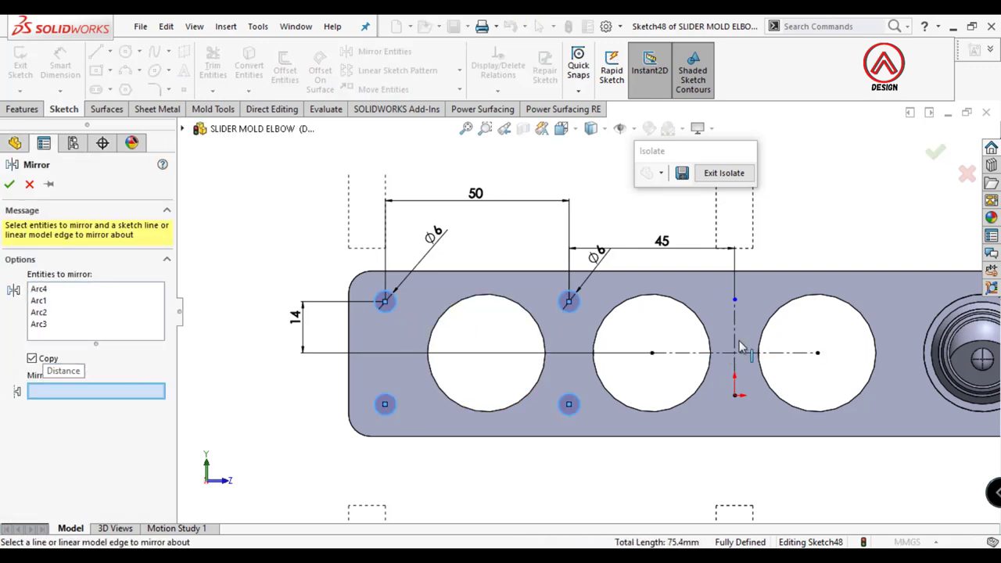
pyautogui.click(739, 346)
pyautogui.press('z')
pyautogui.press('z')
pyautogui.press('z')
pyautogui.click(9, 184)
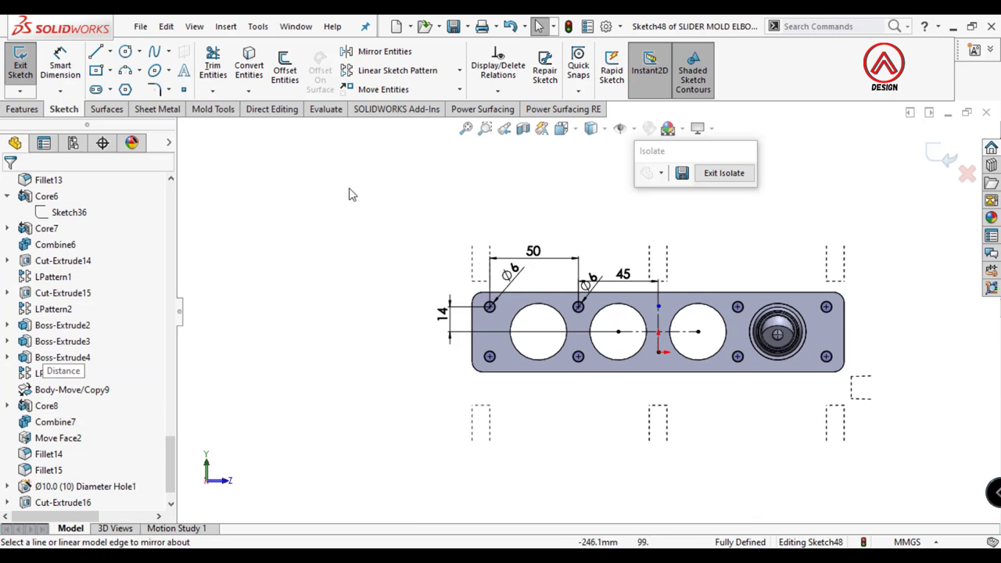
pyautogui.click(943, 155)
# Step: Set up a Hole Wizard counterbore for M6 ISO 4762 hex socket screws, Through All
pyautogui.click(513, 300)
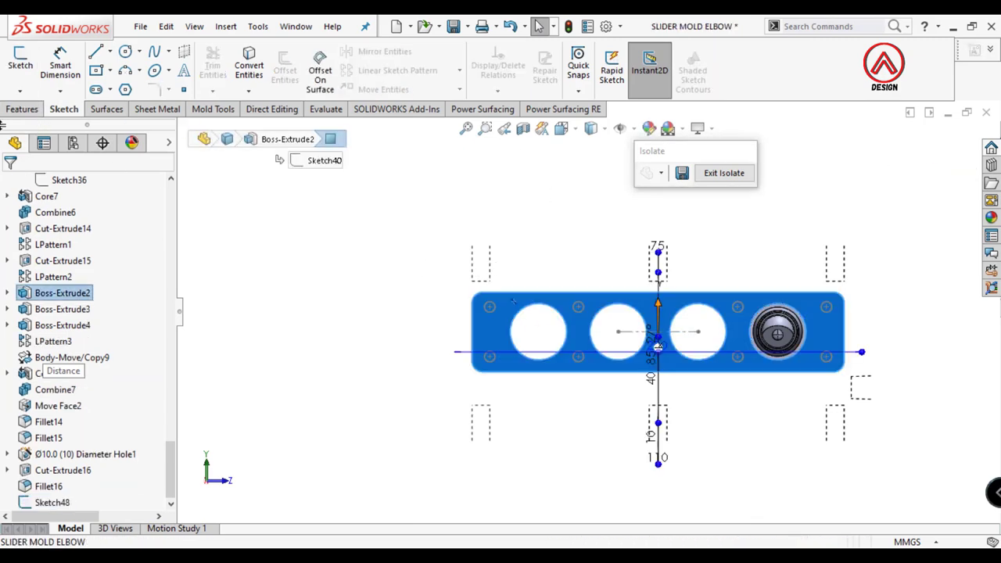
pyautogui.click(22, 108)
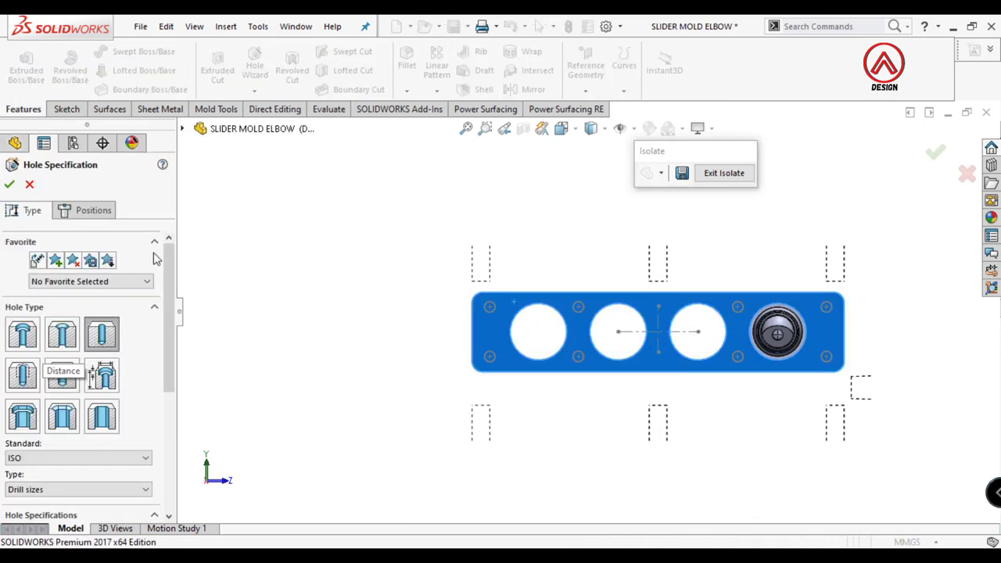
pyautogui.click(24, 336)
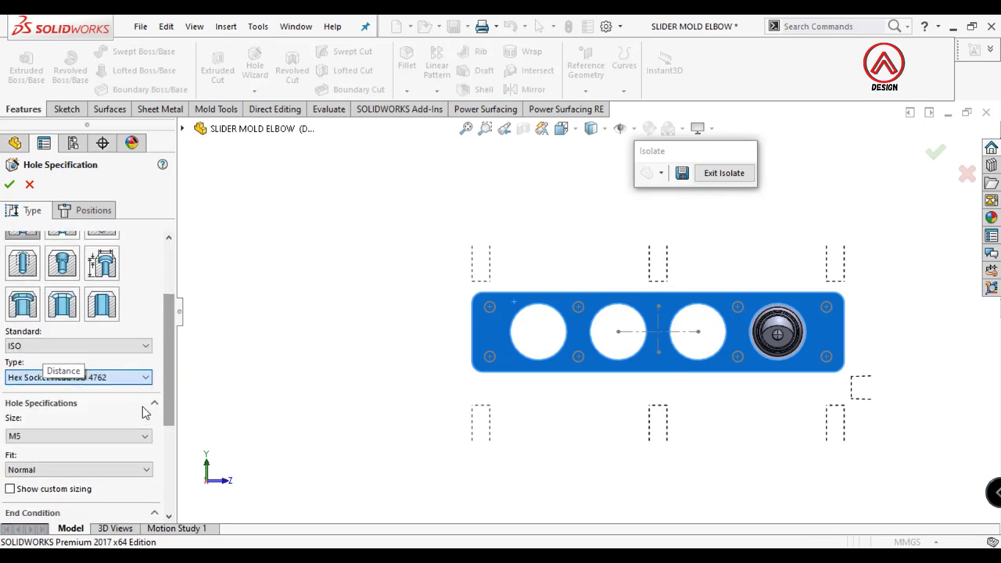
pyautogui.moveTo(163, 359); pyautogui.dragTo(163, 460)
pyautogui.scroll(-1, 160, 457)
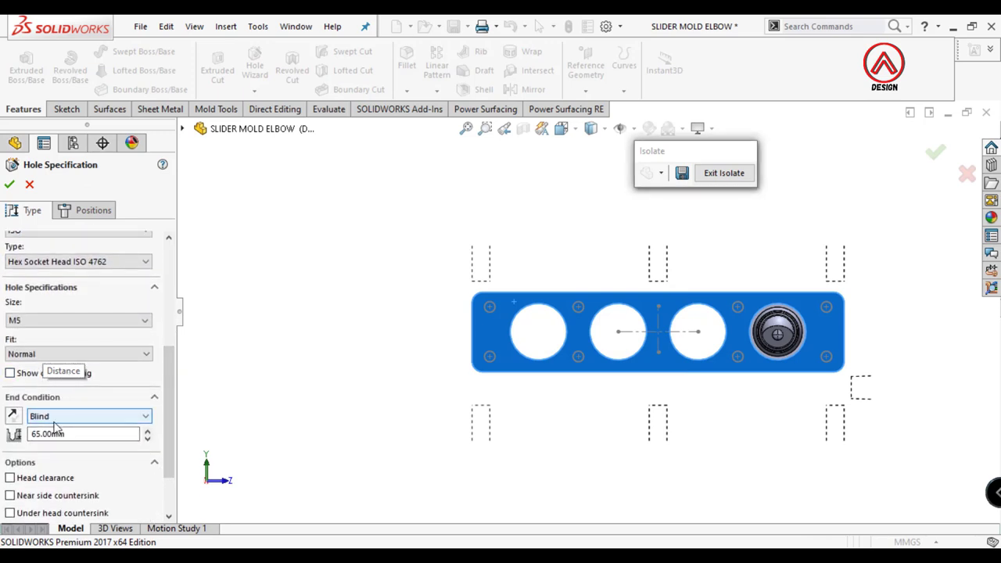
pyautogui.click(63, 320)
pyautogui.click(35, 353)
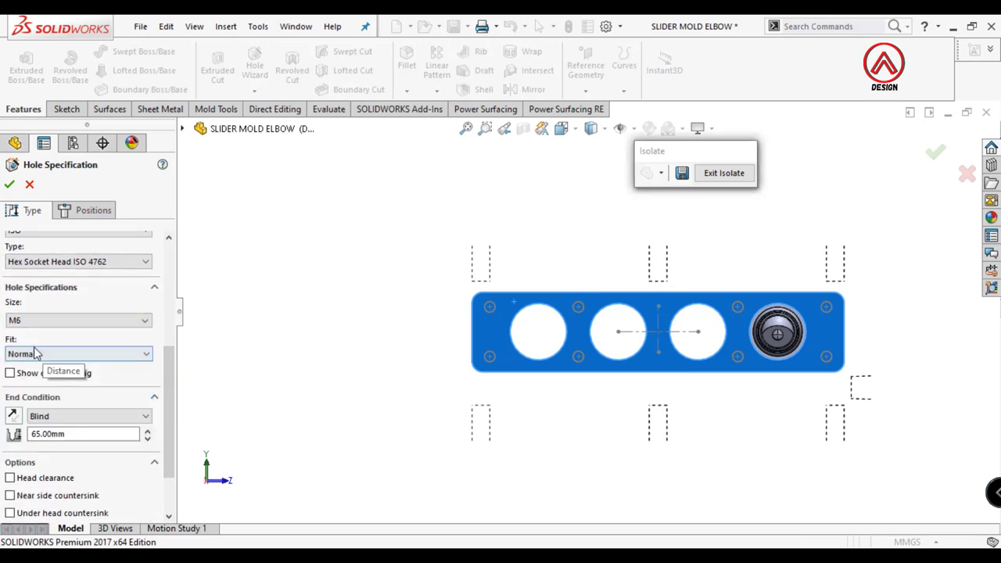
pyautogui.click(86, 416)
pyautogui.click(72, 435)
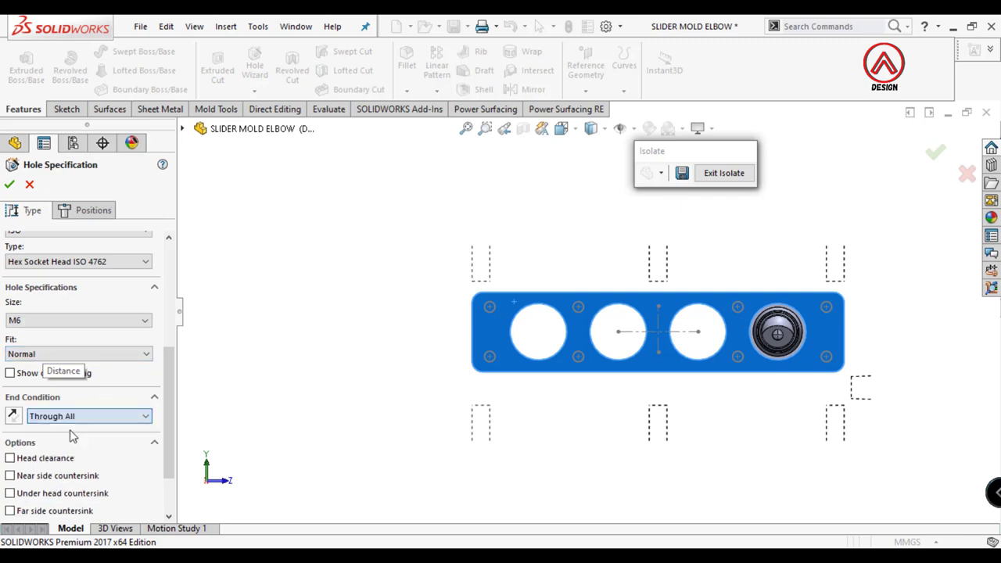
# Step: Place the counterbored hole points on all eight sketched circle centres
pyautogui.click(87, 210)
pyautogui.scroll(-3, 517, 298)
pyautogui.click(459, 316)
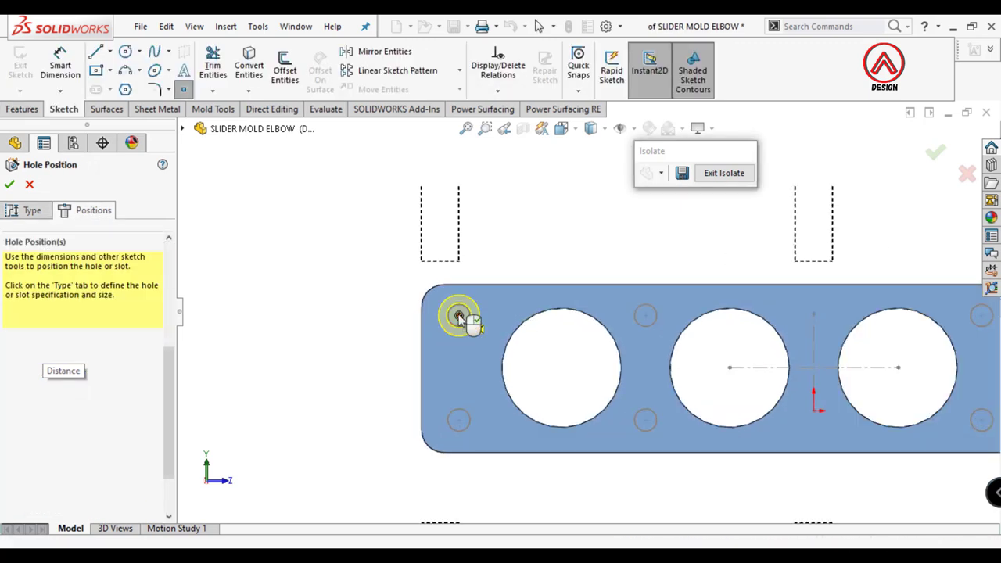
pyautogui.click(459, 420)
pyautogui.click(645, 420)
pyautogui.click(645, 315)
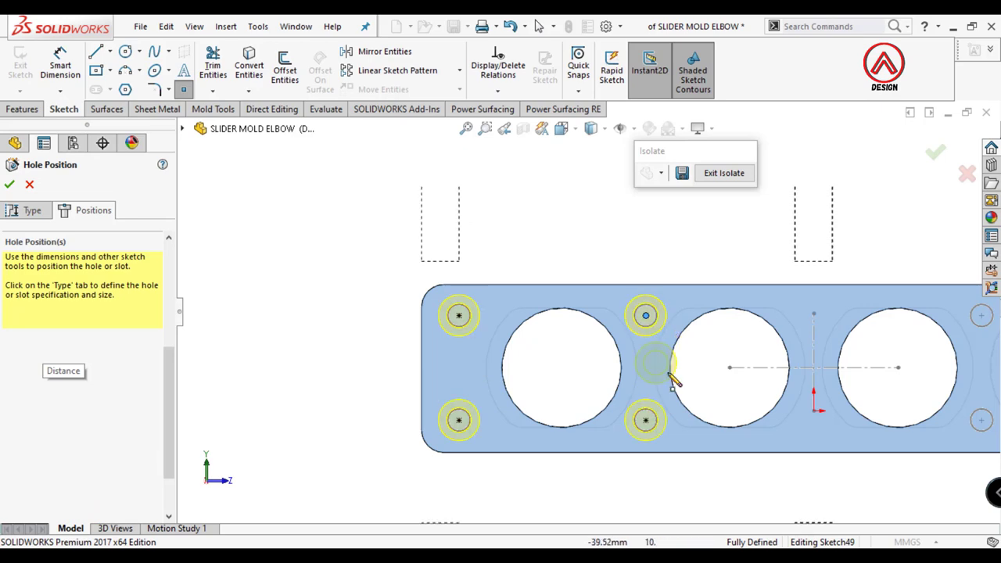
pyautogui.scroll(1, 829, 355)
pyautogui.click(819, 292)
pyautogui.click(820, 380)
pyautogui.scroll(1, 820, 380)
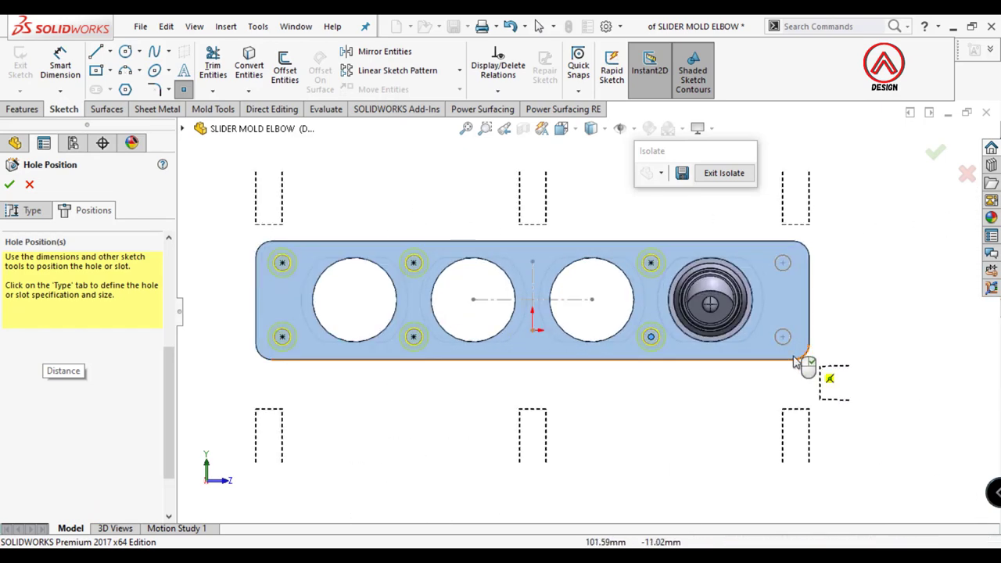
pyautogui.click(782, 336)
pyautogui.click(784, 266)
# Step: Limit the hole feature scope to the cover plate body
pyautogui.hotkey('ctrl', '7')
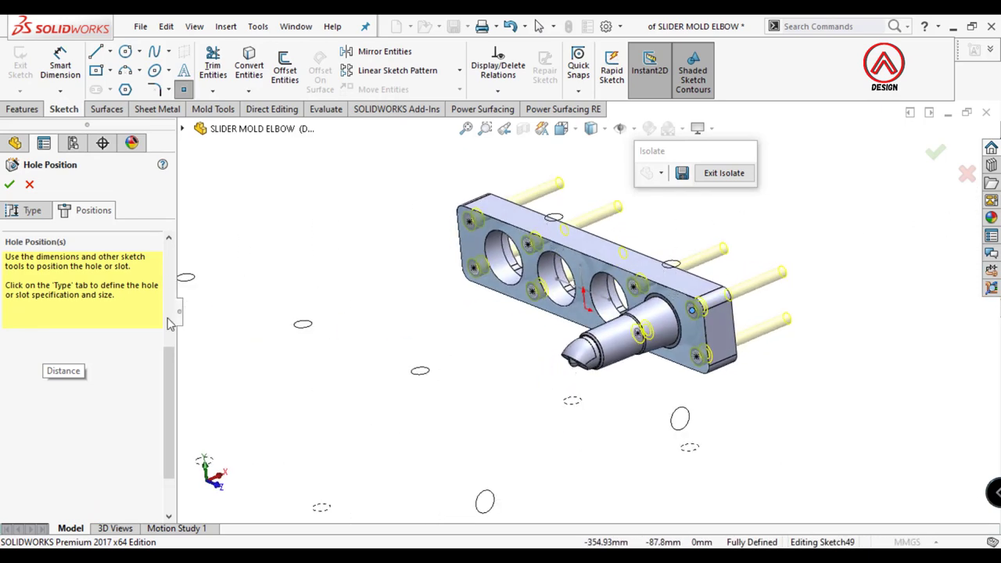
pyautogui.click(32, 210)
pyautogui.scroll(-5, 171, 338)
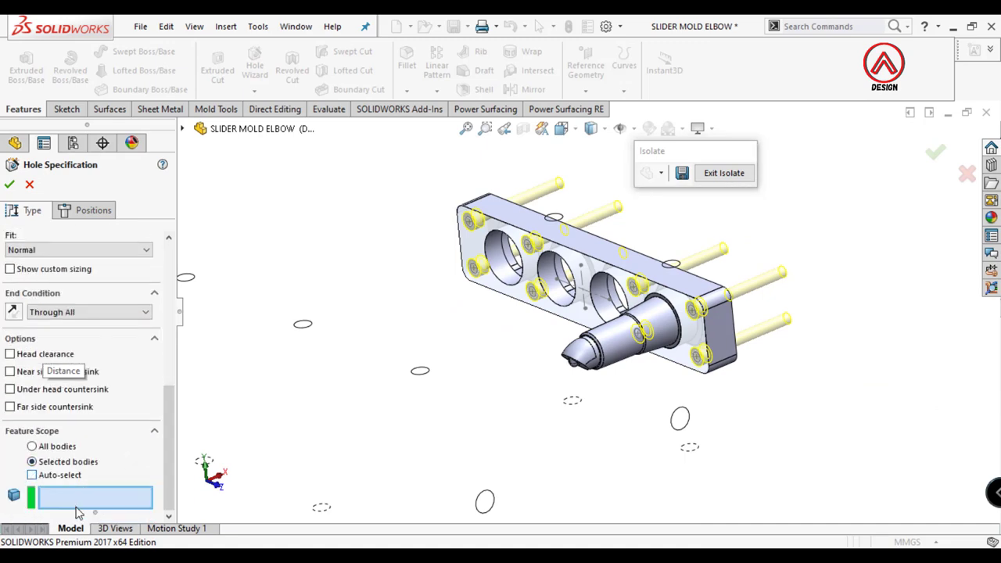
pyautogui.click(709, 376)
# Step: Accept the counterbored holes, then select the Core8 block face and view it normal
pyautogui.click(9, 184)
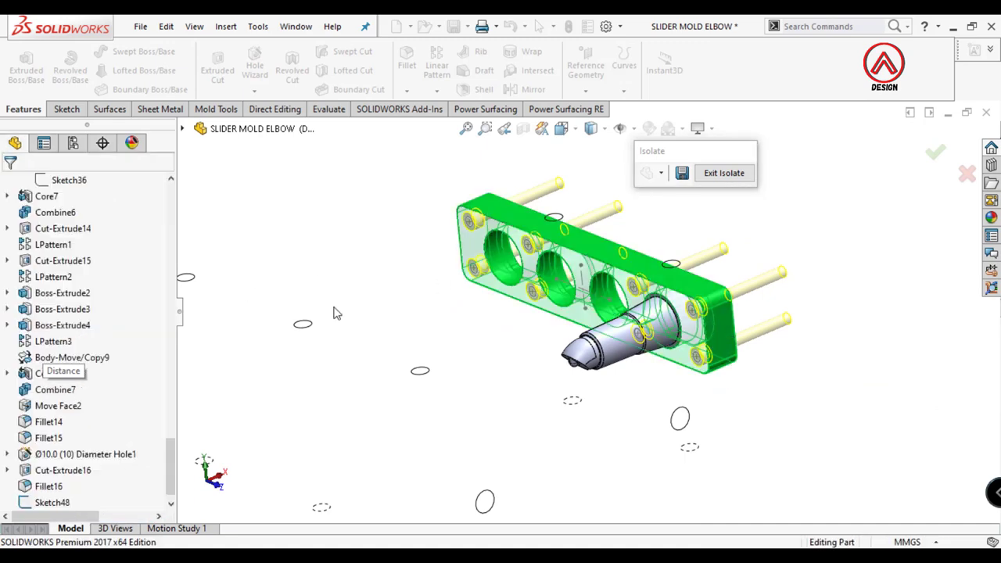
pyautogui.moveTo(330, 352); pyautogui.dragTo(529, 339, button='middle')
pyautogui.moveTo(165, 470); pyautogui.dragTo(167, 236)
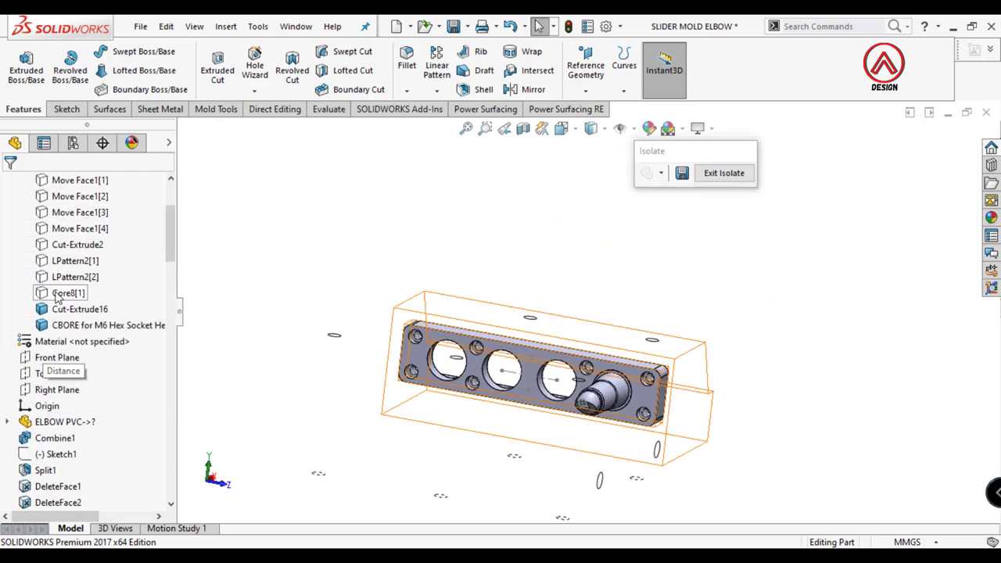
pyautogui.click(68, 293)
pyautogui.scroll(-5, 562, 264)
pyautogui.click(516, 368)
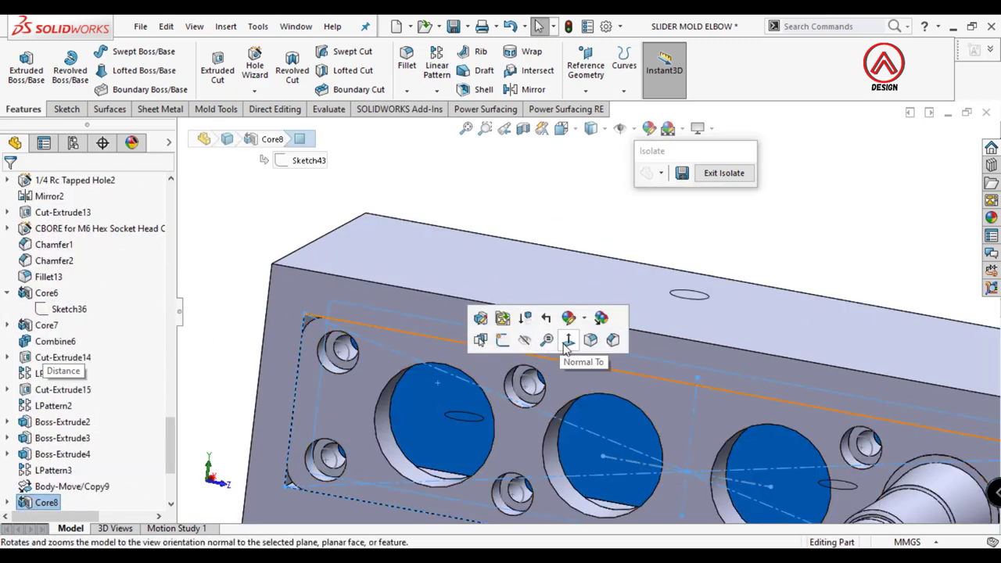
pyautogui.click(521, 341)
# Step: Set up an M6 Bottoming Tapped Hole with a Blind end condition
pyautogui.click(254, 69)
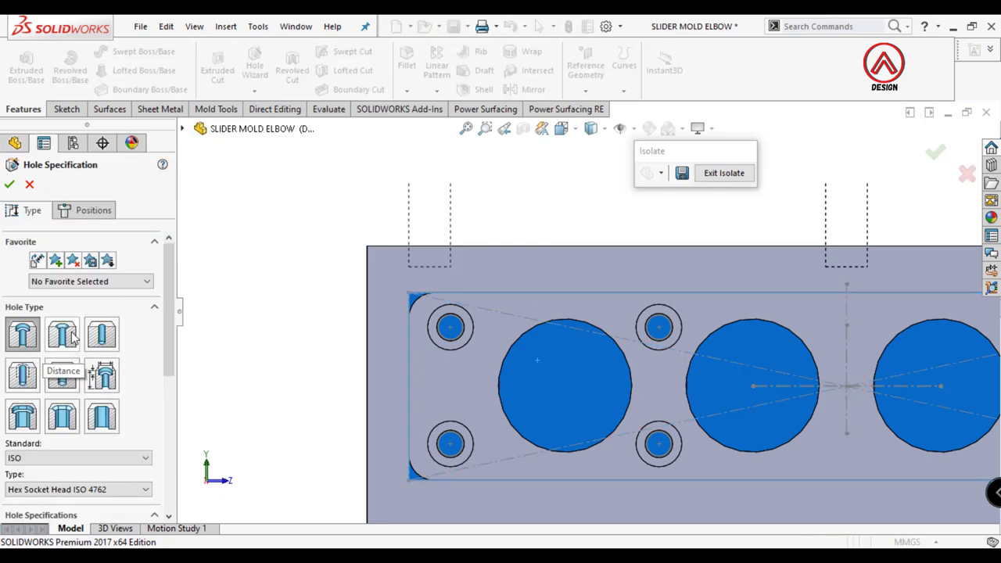
pyautogui.moveTo(168, 348); pyautogui.dragTo(162, 442)
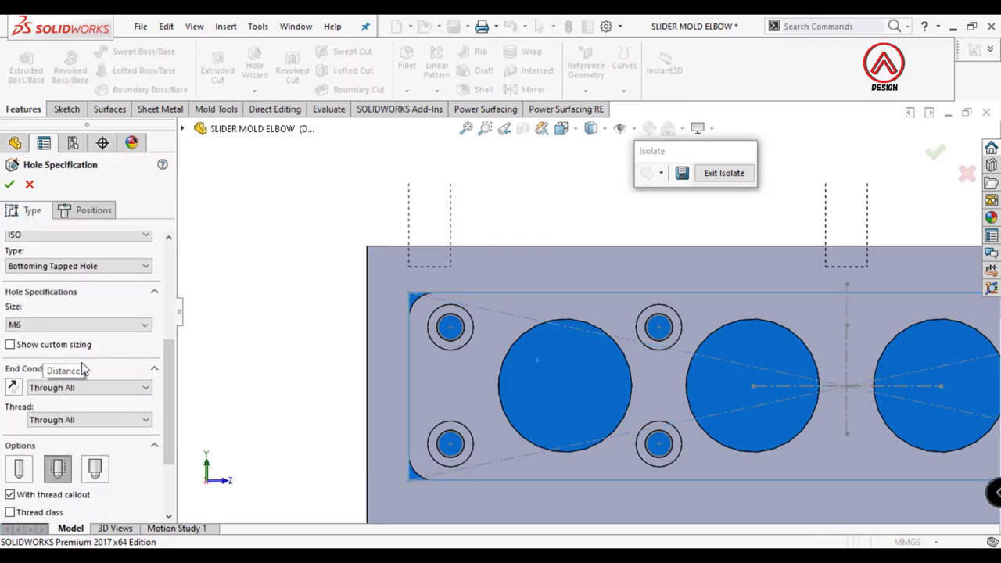
pyautogui.click(86, 386)
pyautogui.click(70, 398)
pyautogui.moveTo(169, 447); pyautogui.dragTo(169, 258)
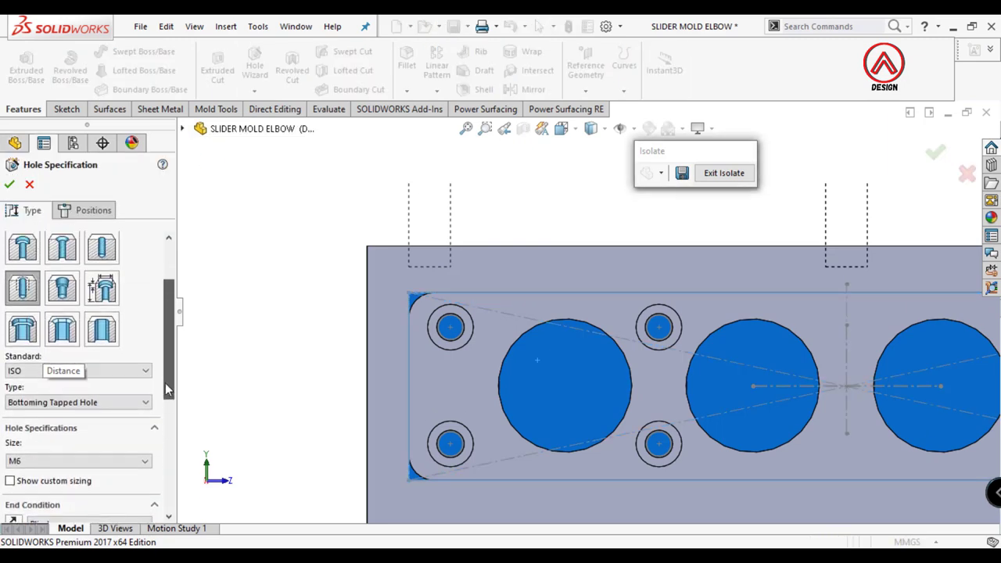
# Step: Place tapped holes at four bolt-hole centres under the counterbores
pyautogui.click(86, 209)
pyautogui.scroll(-2, 452, 320)
pyautogui.click(450, 314)
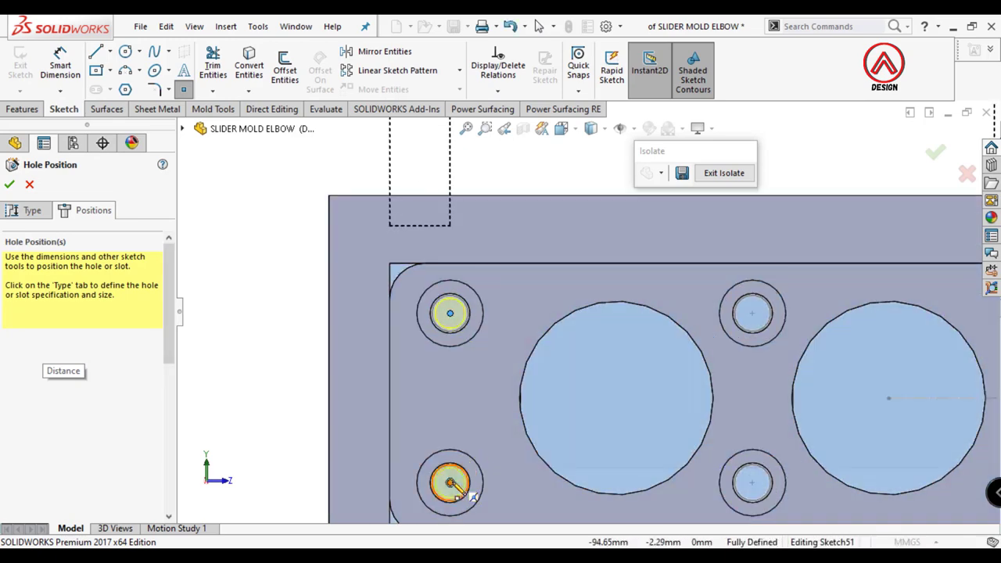
pyautogui.click(450, 483)
pyautogui.click(752, 483)
pyautogui.click(752, 313)
pyautogui.scroll(3, 713, 364)
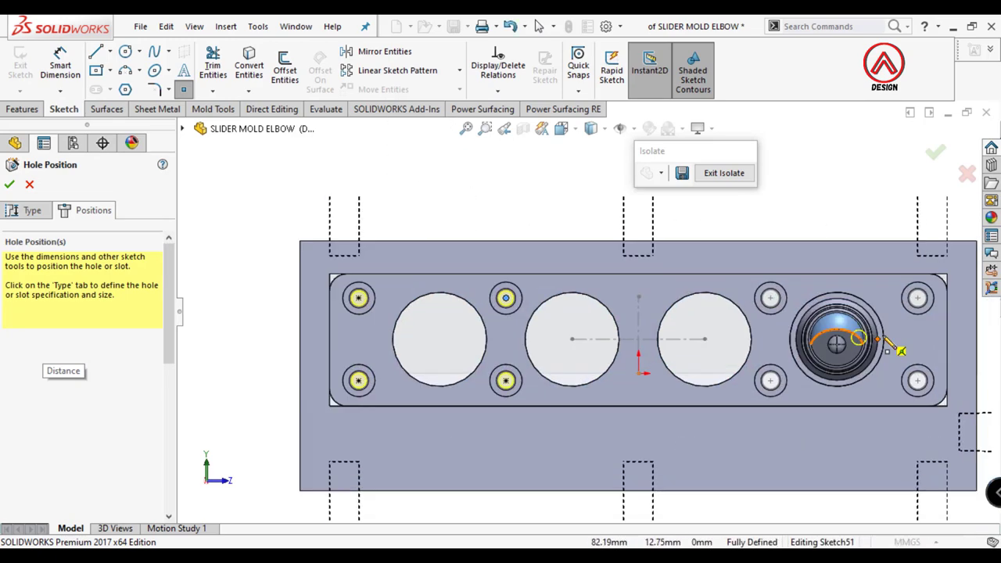
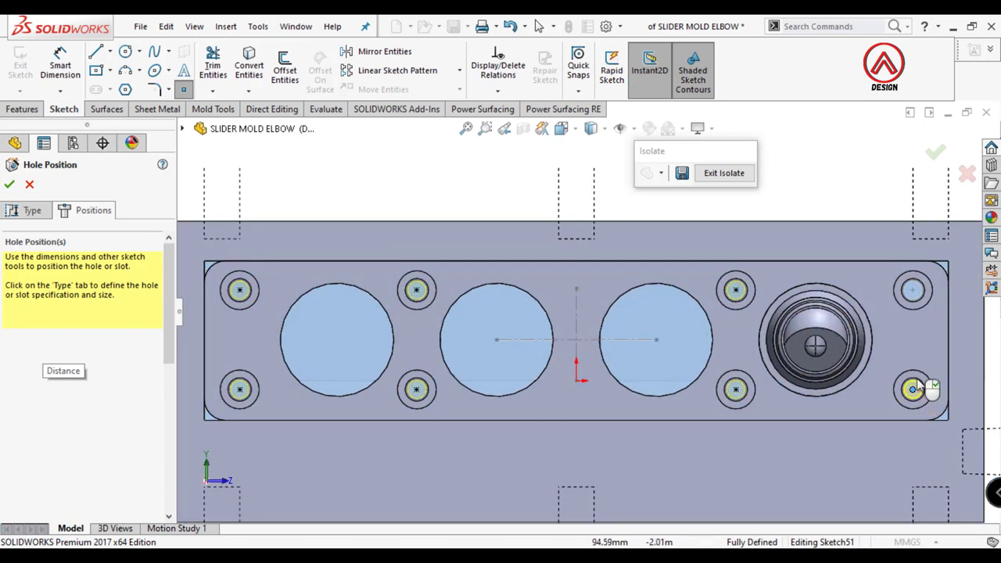
# Step: Confirm the Hole Wizard hole placement and inspect Sketch48
pyautogui.click(10, 184)
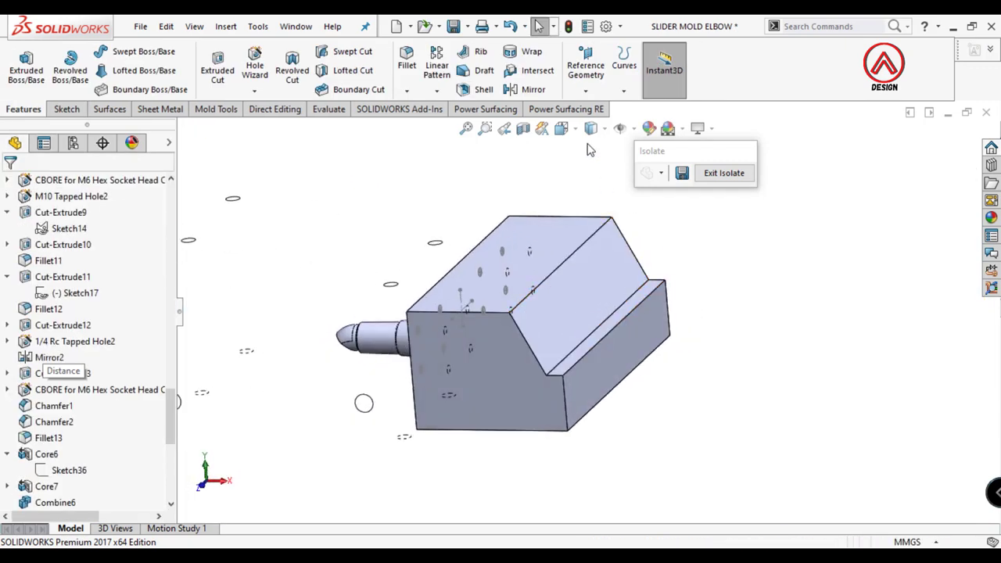
pyautogui.click(562, 128)
pyautogui.click(502, 254)
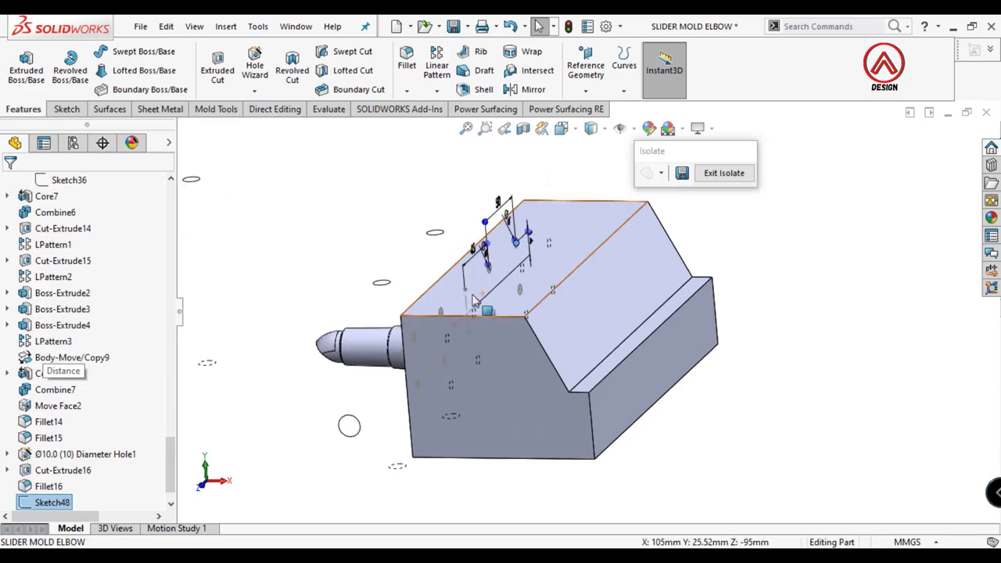
# Step: Turn the part to a flat side view and select the Front Plane
pyautogui.click(755, 275)
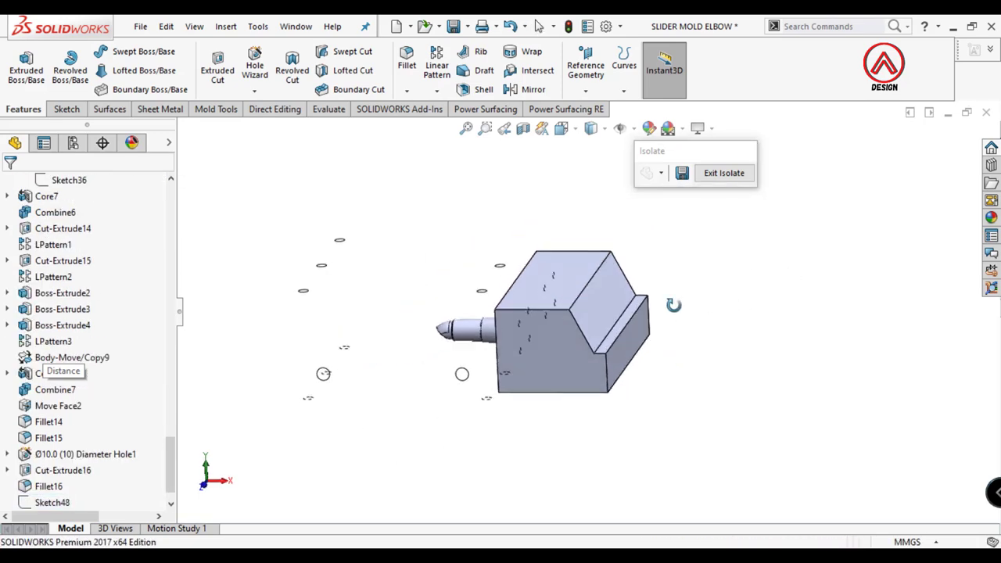
pyautogui.click(562, 129)
pyautogui.click(646, 220)
pyautogui.moveTo(170, 454); pyautogui.dragTo(169, 191)
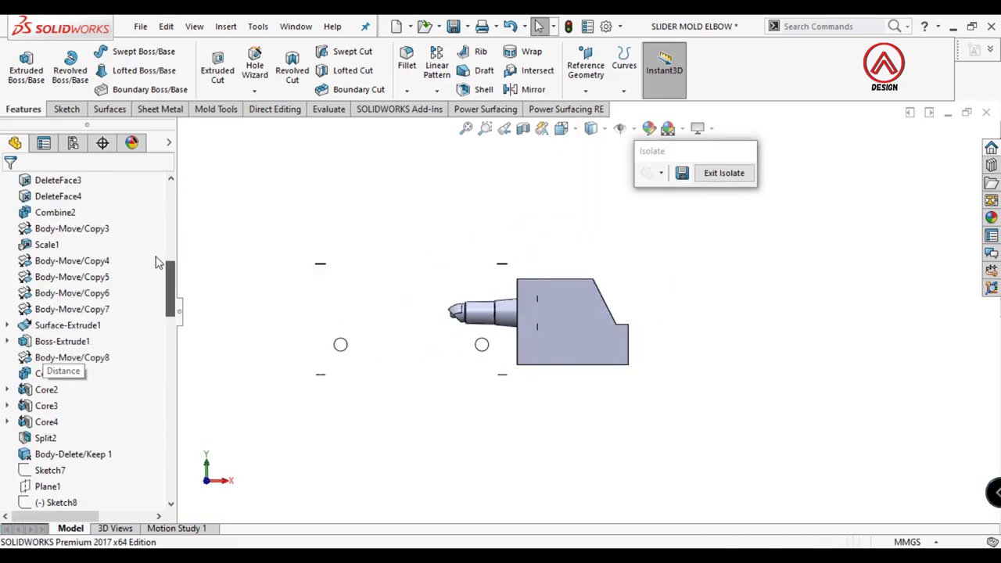
pyautogui.click(59, 292)
# Step: Sketch a construction centerline across the slider block on the Front Plane
pyautogui.click(66, 273)
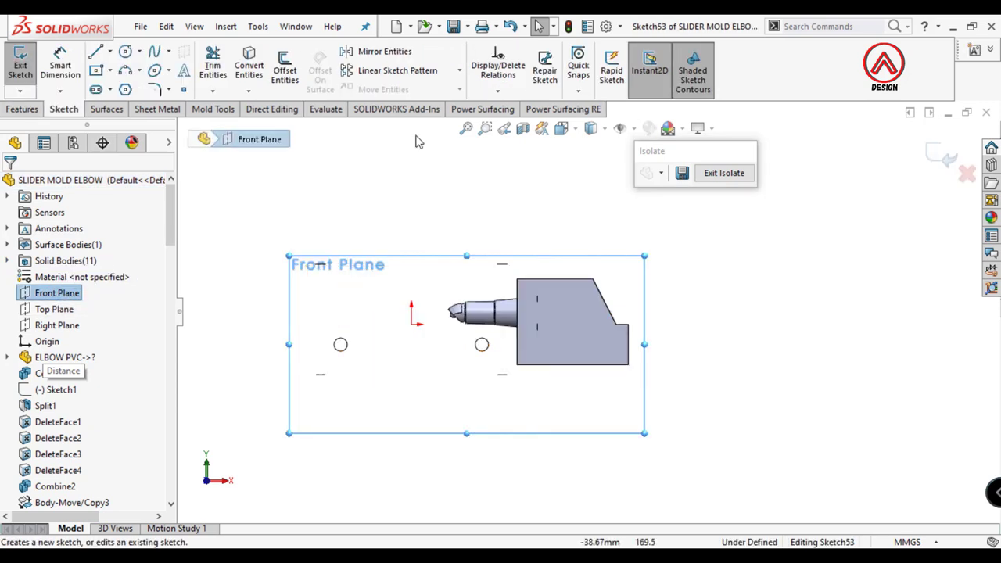
pyautogui.click(110, 51)
pyautogui.click(130, 87)
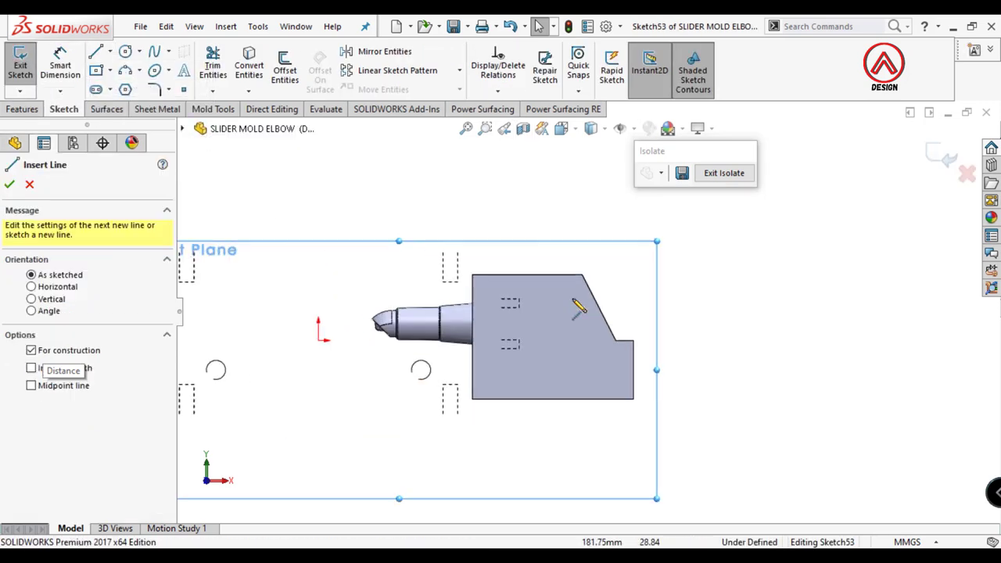
pyautogui.click(543, 275)
pyautogui.click(588, 399)
pyautogui.press('Escape')
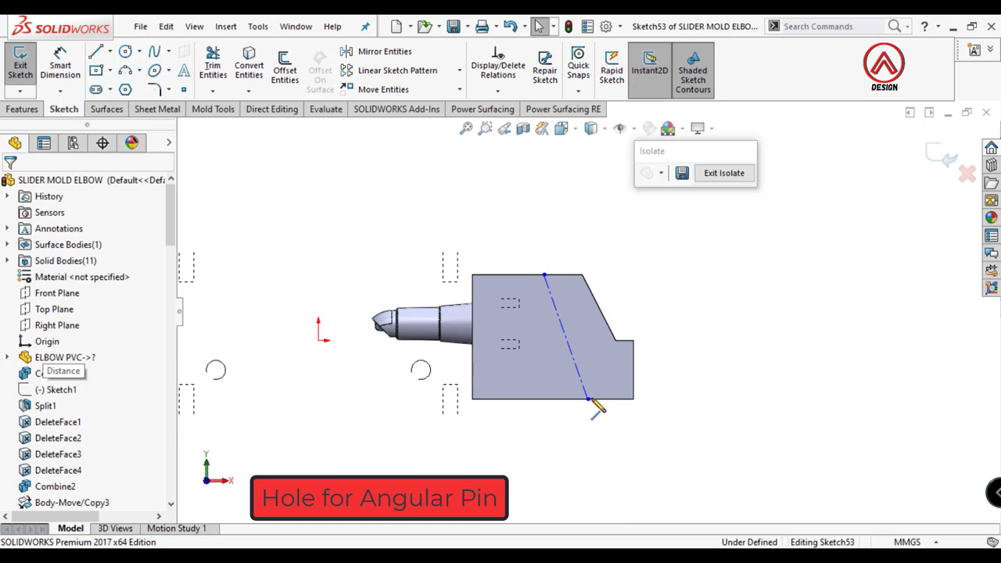
# Step: Dimension the centerline 35 mm from the block edge at 25°, then exit the sketch
pyautogui.click(60, 67)
pyautogui.click(544, 274)
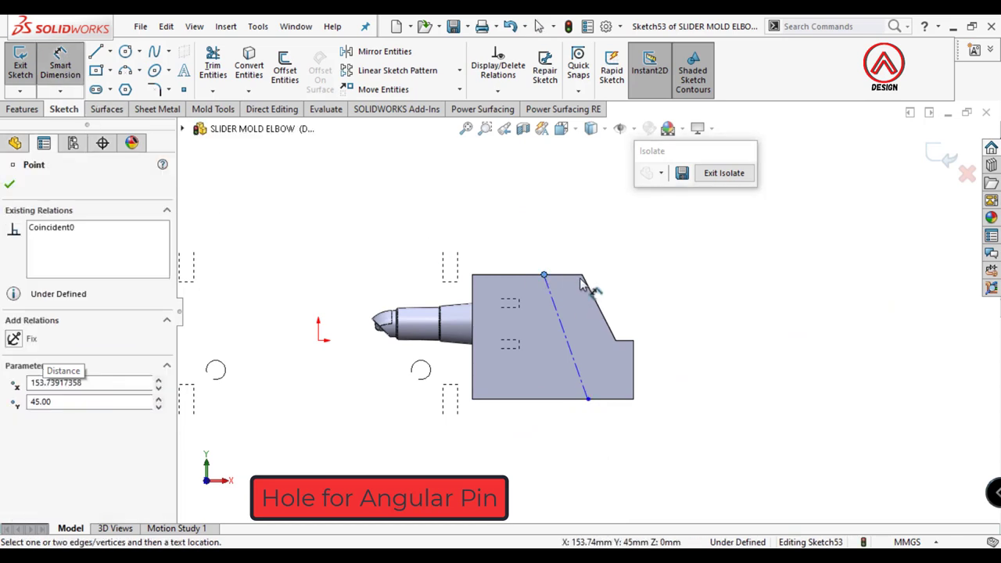
pyautogui.click(566, 249)
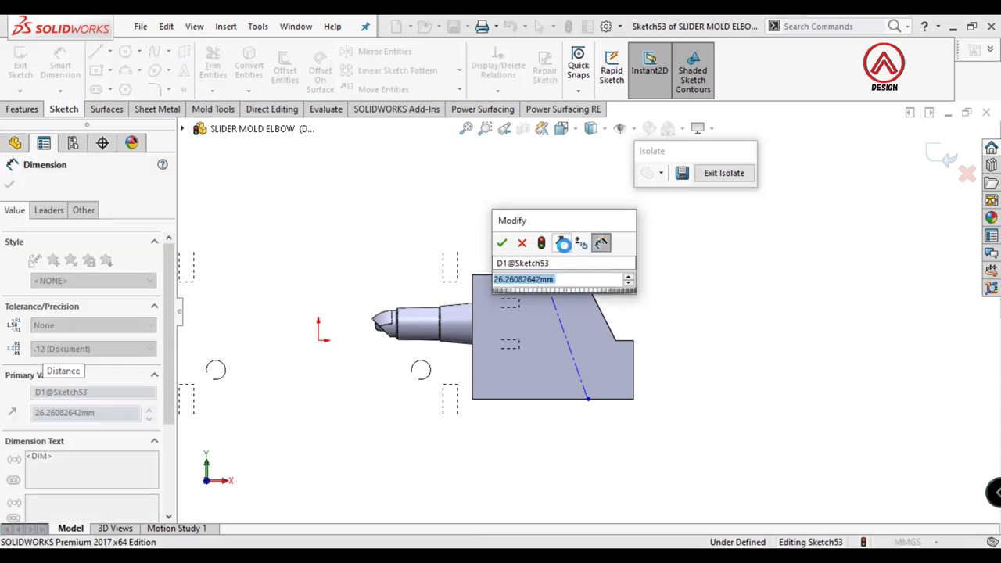
pyautogui.write('35')
pyautogui.press('Return')
pyautogui.click(545, 338)
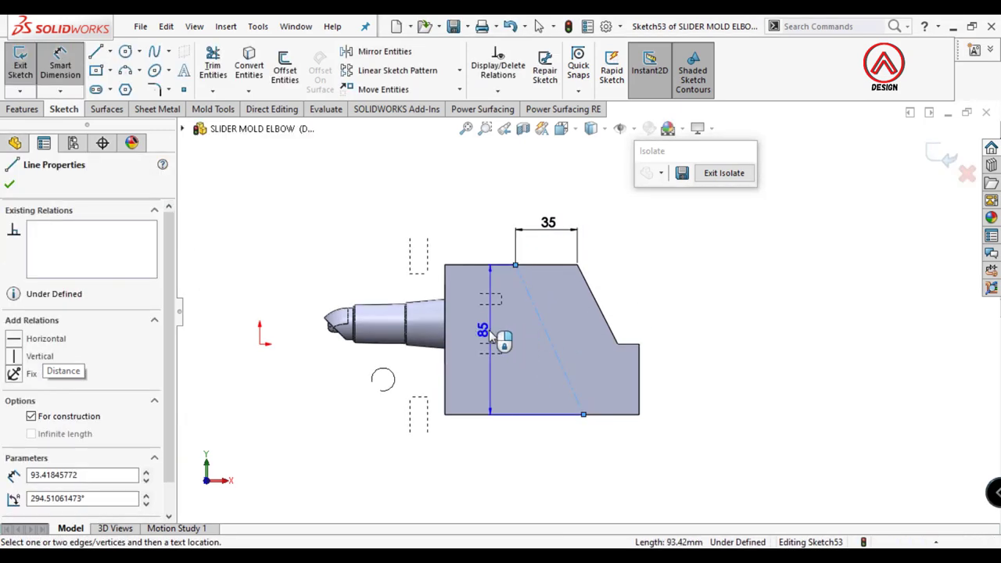
pyautogui.click(445, 344)
pyautogui.click(469, 336)
pyautogui.write('25')
pyautogui.press('Return')
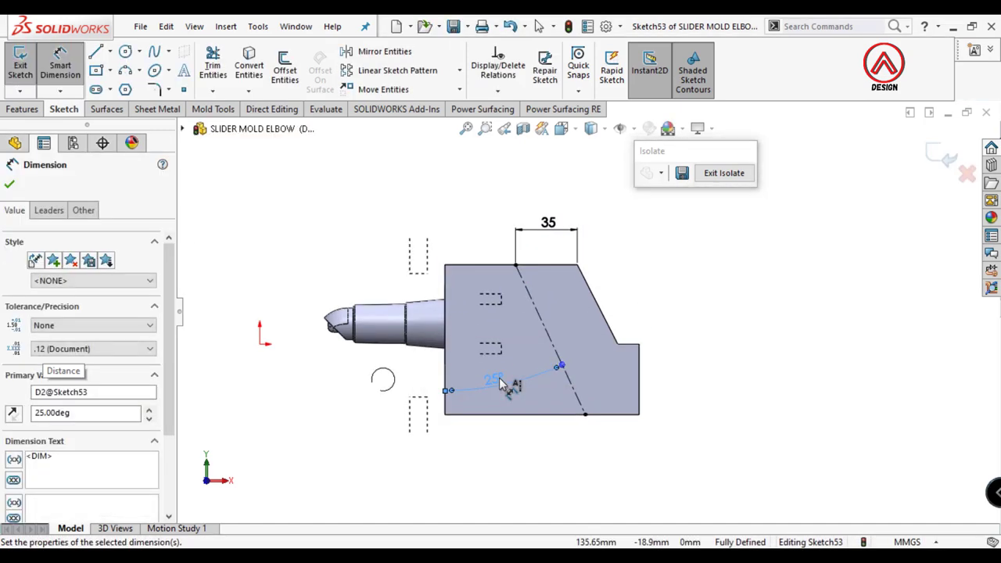
pyautogui.click(782, 273)
pyautogui.click(948, 156)
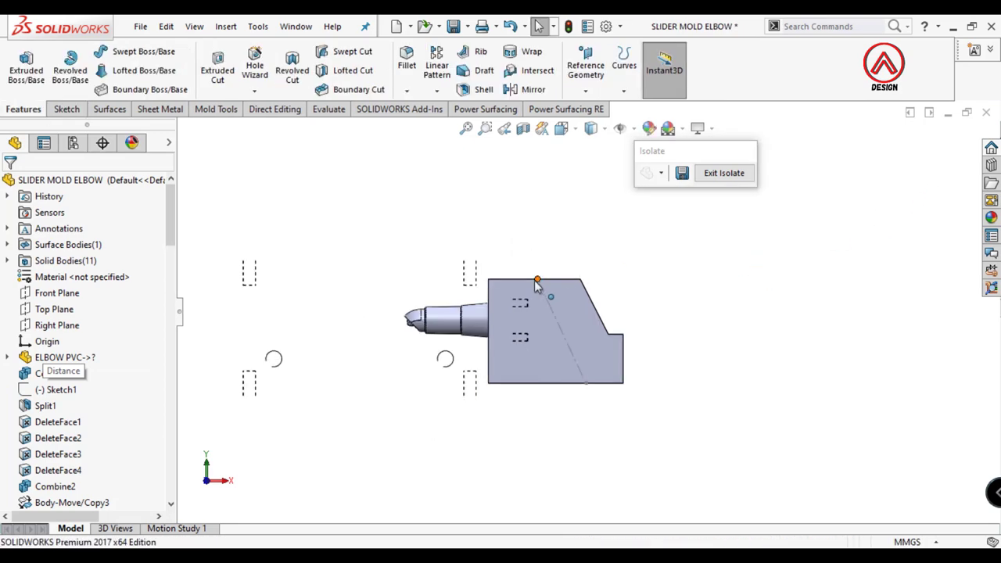
# Step: Create Plane2 through the angled centerline and view it normal to
pyautogui.click(585, 91)
pyautogui.click(601, 104)
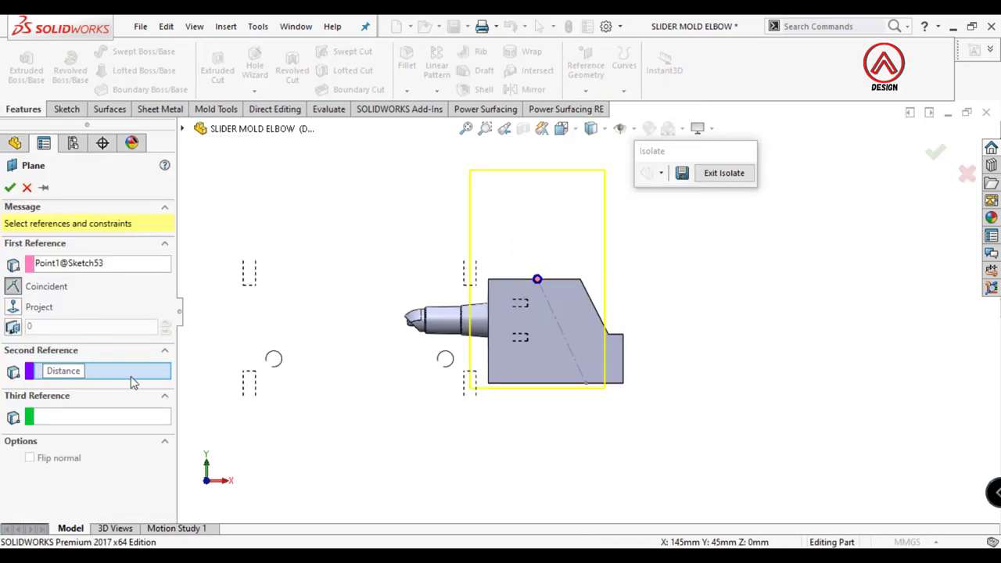
pyautogui.click(551, 307)
pyautogui.press('Return')
pyautogui.moveTo(696, 315); pyautogui.dragTo(582, 266, button='middle')
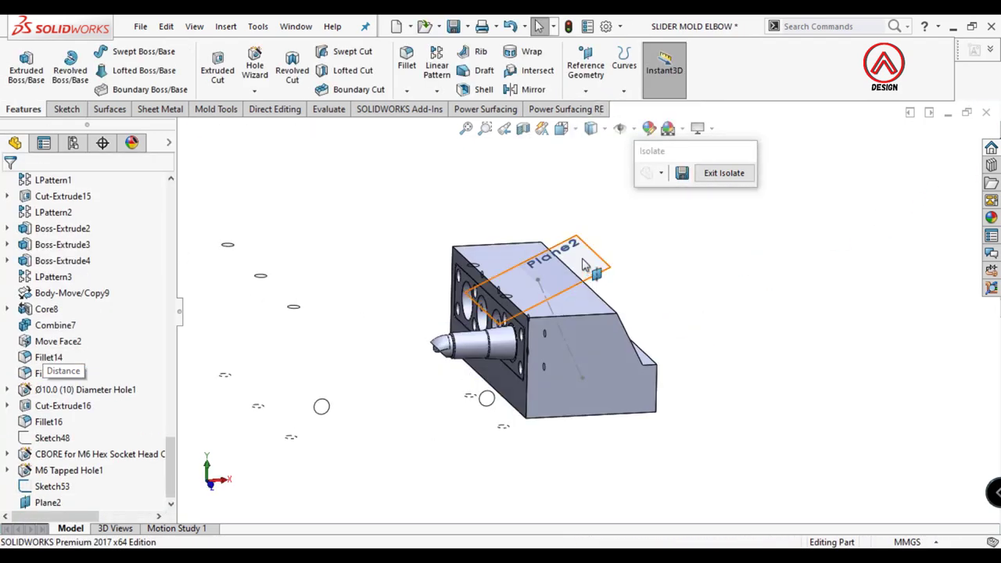
pyautogui.click(583, 265)
pyautogui.click(707, 227)
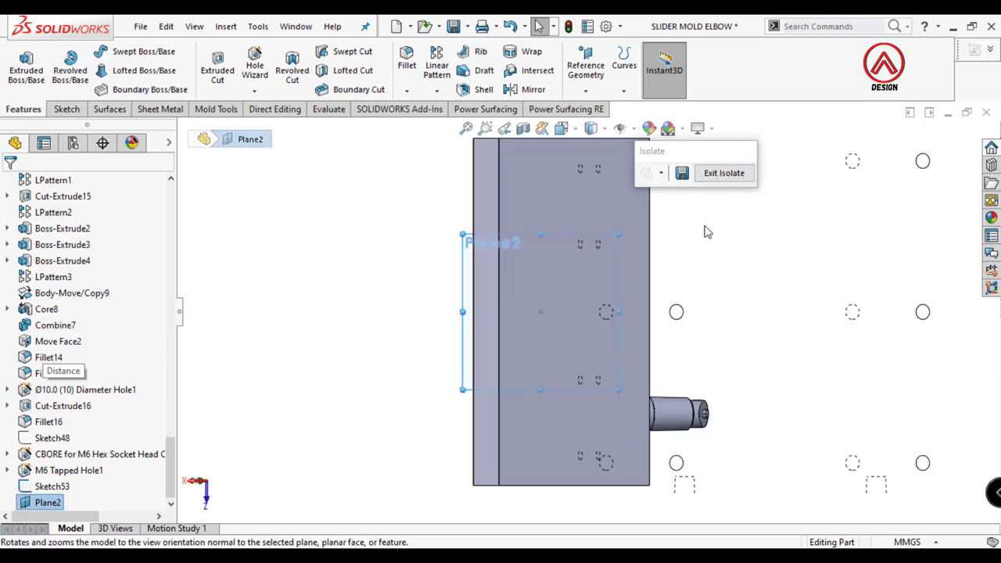
pyautogui.click(64, 109)
# Step: Sketch a 26 mm diameter circle on Plane2 centred on the centerline point
pyautogui.click(22, 63)
pyautogui.click(125, 51)
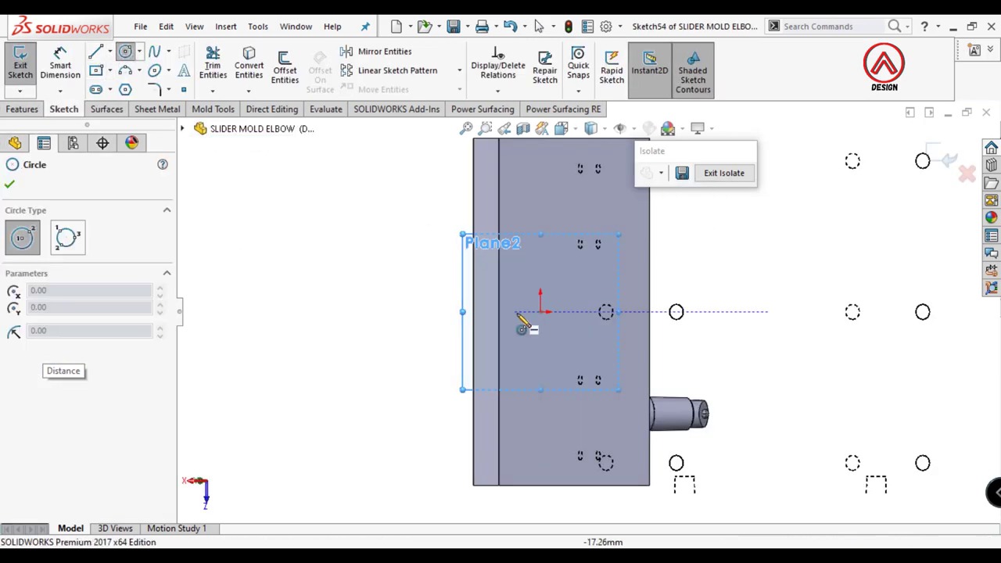
pyautogui.moveTo(543, 311)
pyautogui.mouseDown(button='middle')
pyautogui.moveTo(599, 294)
pyautogui.moveTo(641, 248)
pyautogui.mouseUp(button='middle')
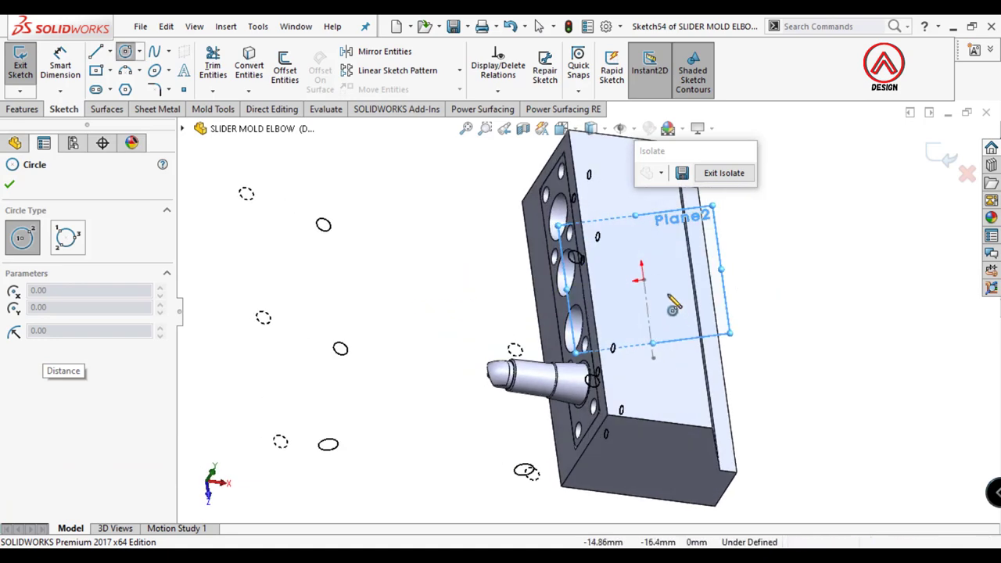
pyautogui.moveTo(641, 279); pyautogui.dragTo(668, 268)
pyautogui.click(60, 65)
pyautogui.click(666, 269)
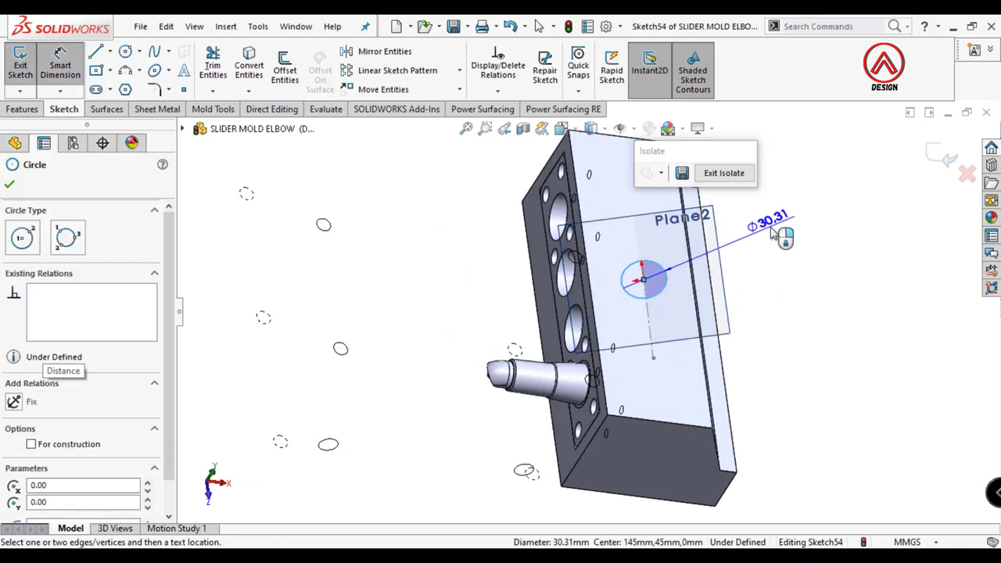
pyautogui.click(778, 234)
pyautogui.write('6')
pyautogui.press('Return')
# Step: Extrude-cut the circle Through All – Both directions
pyautogui.click(22, 109)
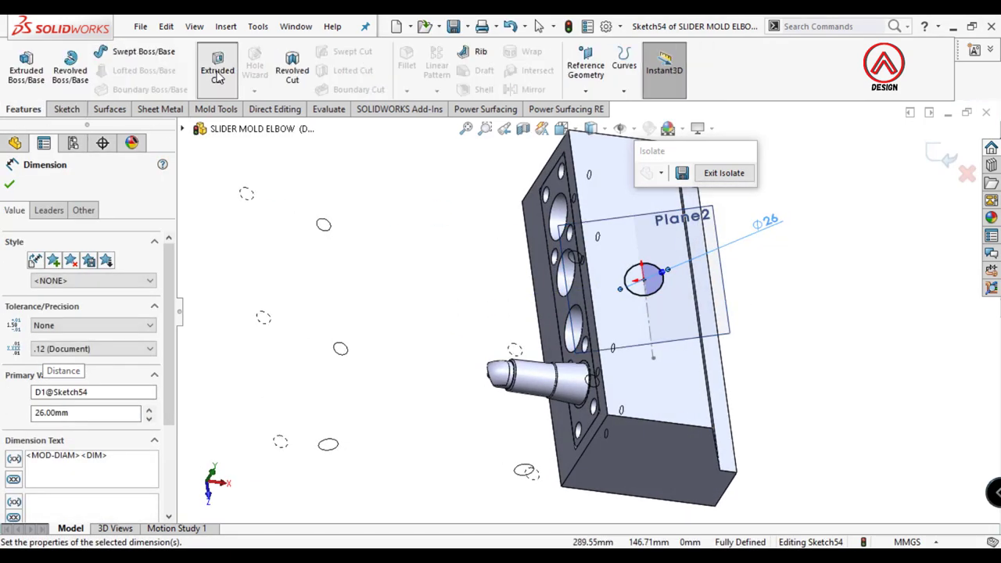
pyautogui.click(217, 70)
pyautogui.click(90, 272)
pyautogui.click(62, 281)
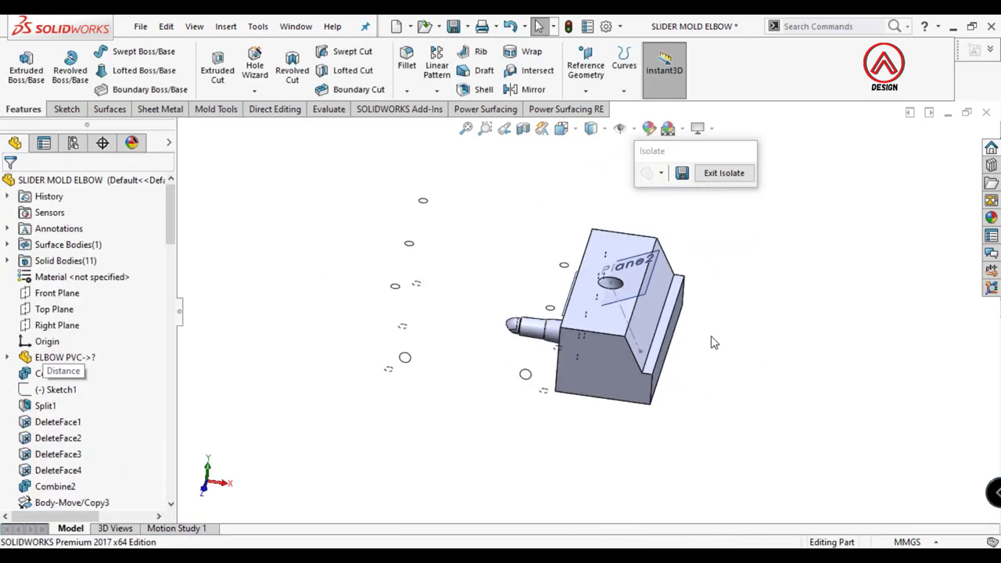
# Step: Start a new sketch on the slider's front face, viewed normal to
pyautogui.scroll(2, 711, 344)
pyautogui.scroll(1, 712, 358)
pyautogui.scroll(-2, 670, 346)
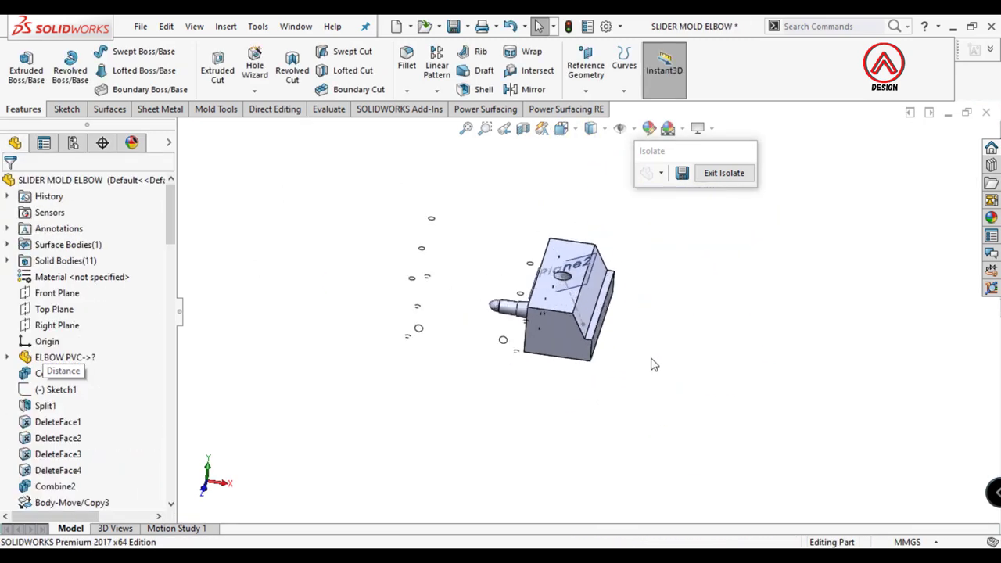
pyautogui.scroll(-3, 569, 307)
pyautogui.moveTo(567, 305)
pyautogui.mouseDown(button='middle')
pyautogui.moveTo(601, 315)
pyautogui.moveTo(609, 303)
pyautogui.mouseUp(button='middle')
pyautogui.click(608, 304)
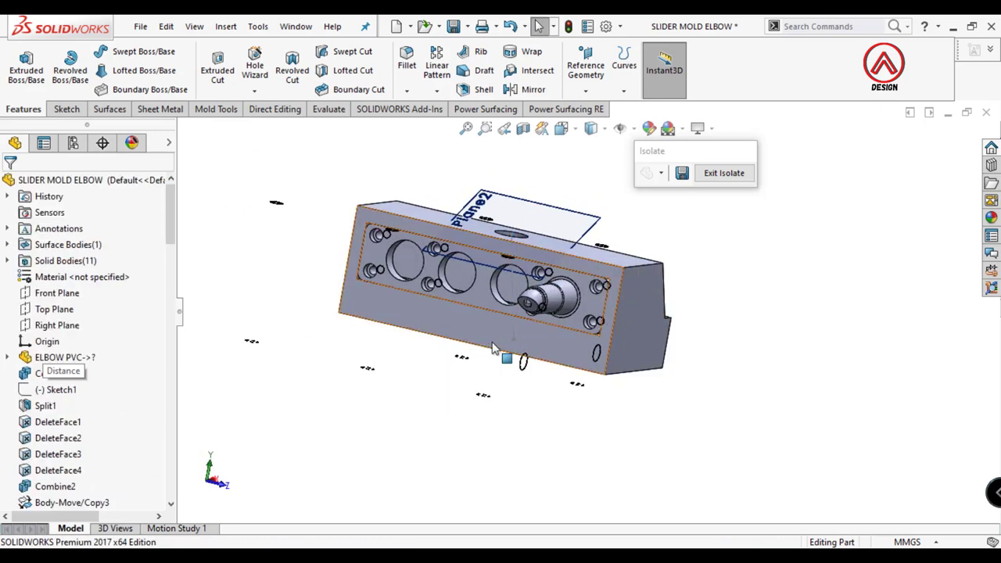
pyautogui.click(609, 304)
pyautogui.click(610, 299)
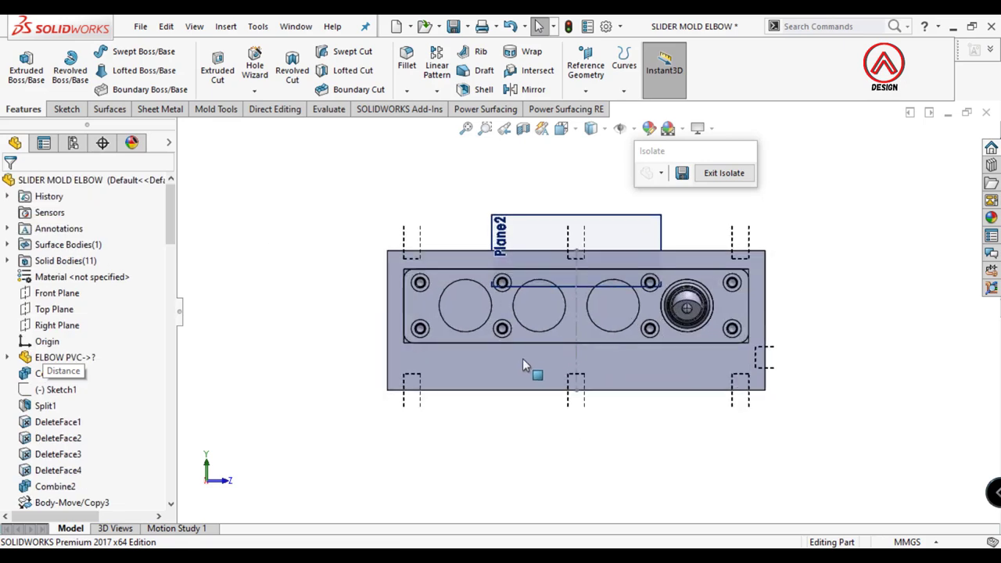
pyautogui.click(66, 109)
# Step: Draw a vertical construction centreline down from the origin
pyautogui.click(109, 51)
pyautogui.click(131, 87)
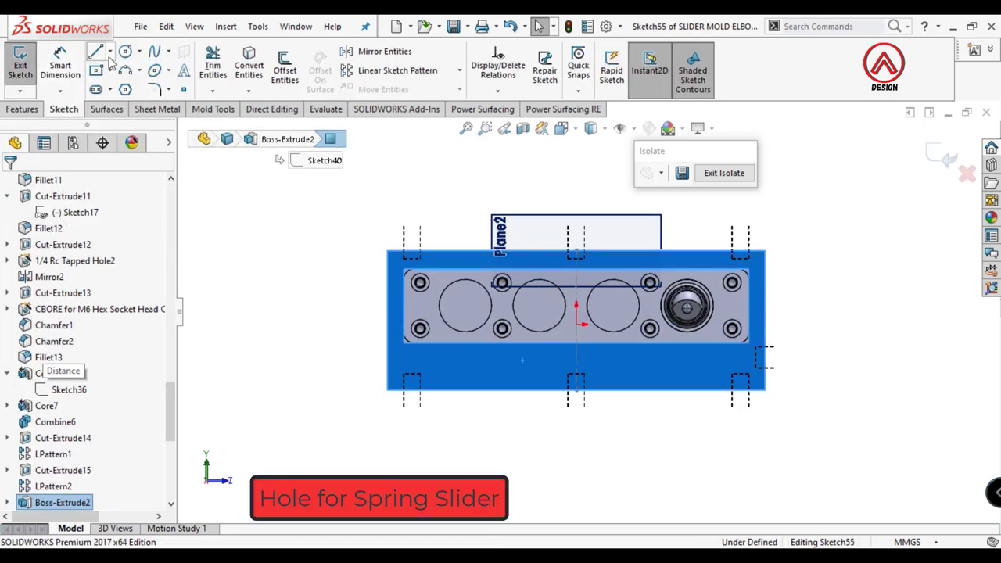
pyautogui.click(110, 51)
pyautogui.click(131, 88)
pyautogui.click(576, 322)
pyautogui.click(576, 428)
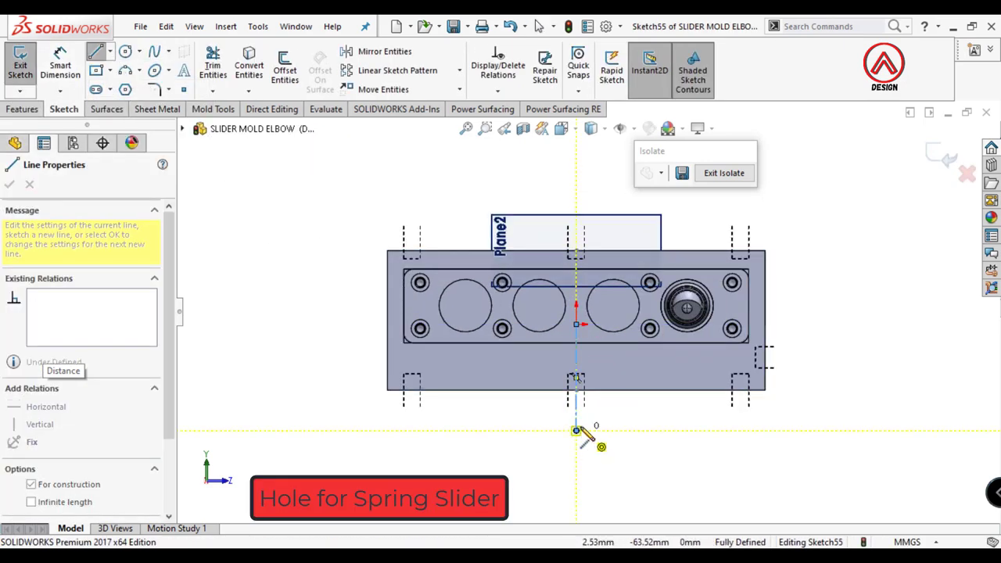
pyautogui.press('Escape')
# Step: Sketch a circle below the pocket and dimension it to 21 mm diameter
pyautogui.click(130, 50)
pyautogui.scroll(3, 716, 377)
pyautogui.click(538, 344)
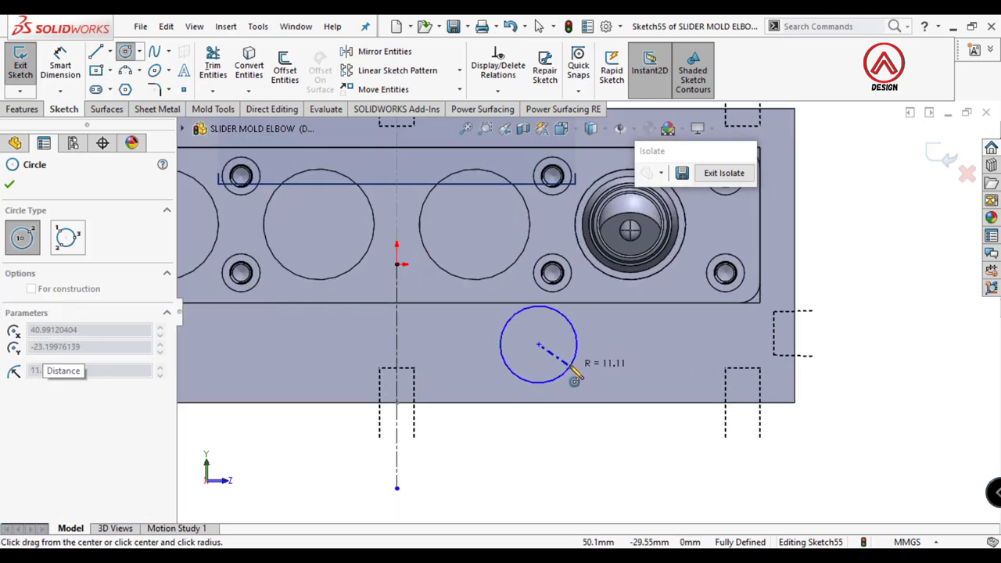
pyautogui.click(564, 370)
pyautogui.click(67, 69)
pyautogui.click(560, 380)
pyautogui.click(663, 462)
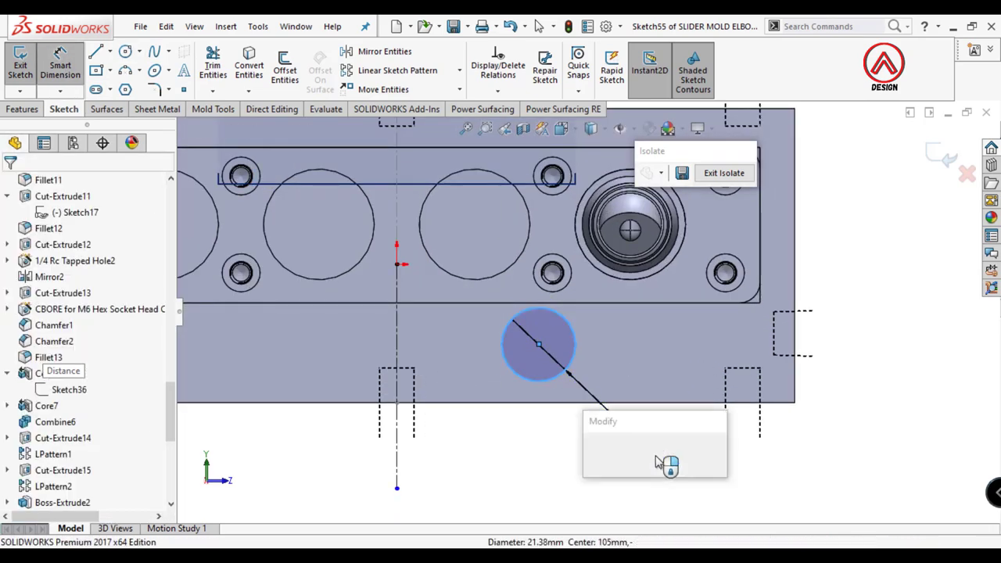
pyautogui.write('21')
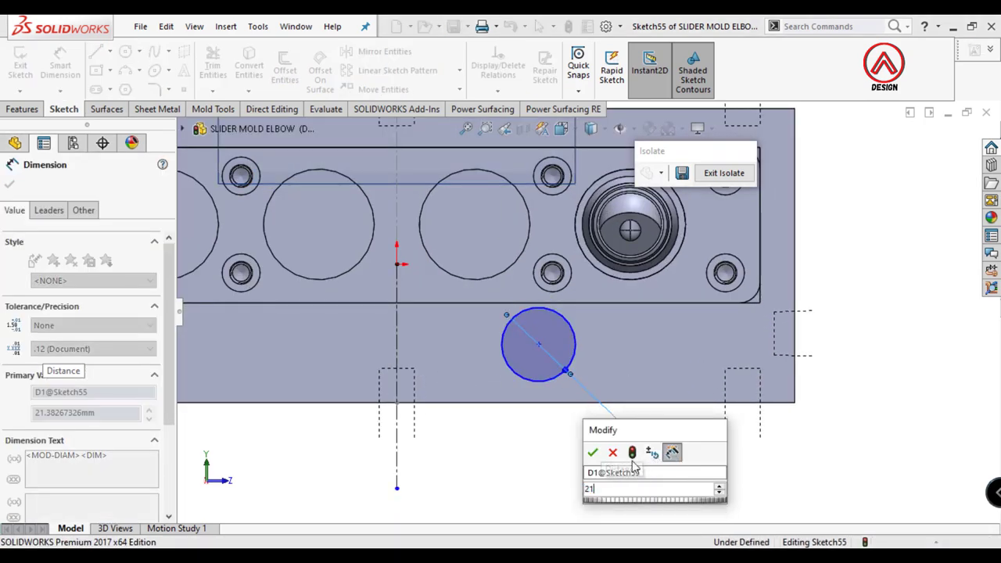
pyautogui.press('Return')
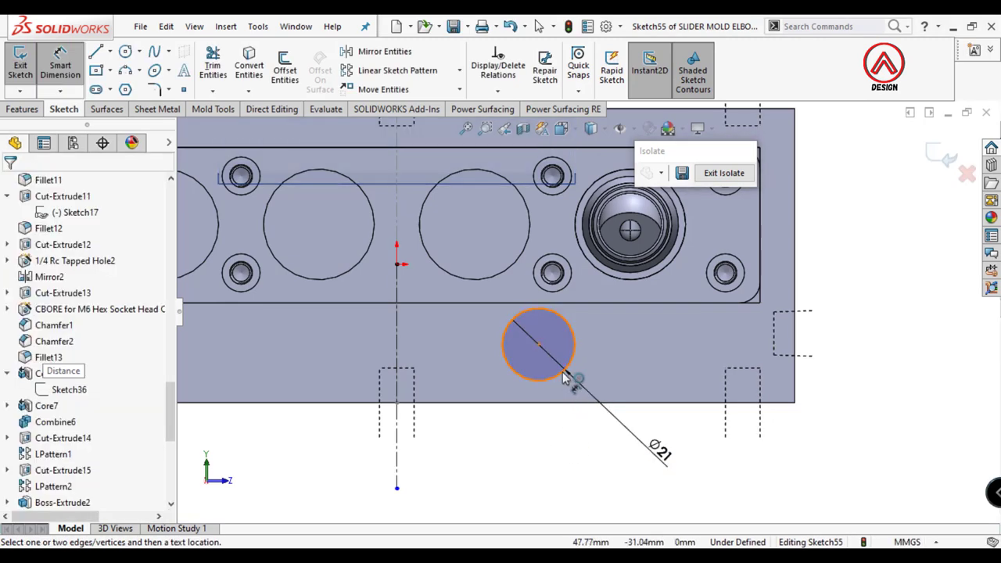
# Step: Position the circle 45 mm from the centreline and 16 mm from the lower edge
pyautogui.click(539, 344)
pyautogui.click(397, 293)
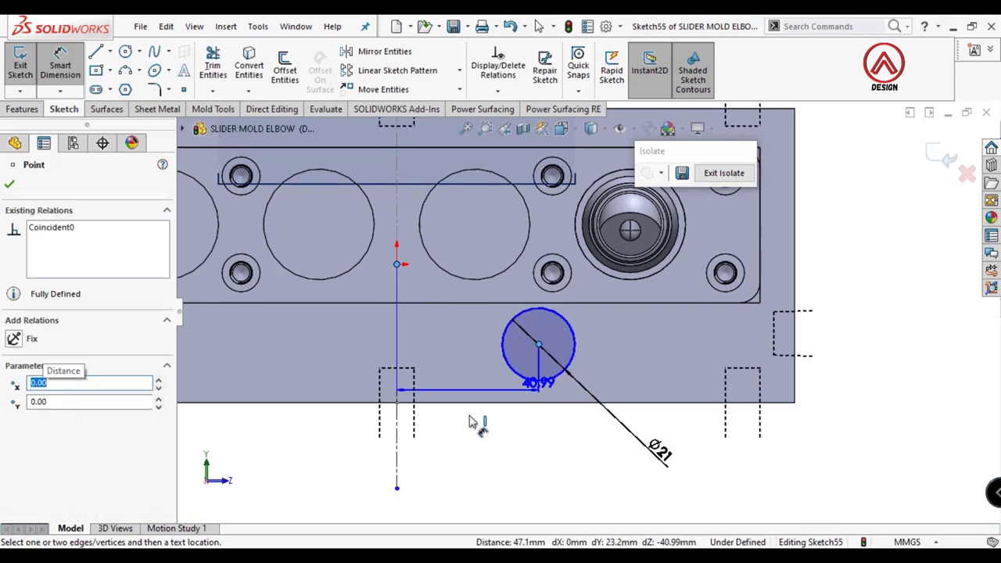
pyautogui.click(473, 441)
pyautogui.write('45')
pyautogui.press('Return')
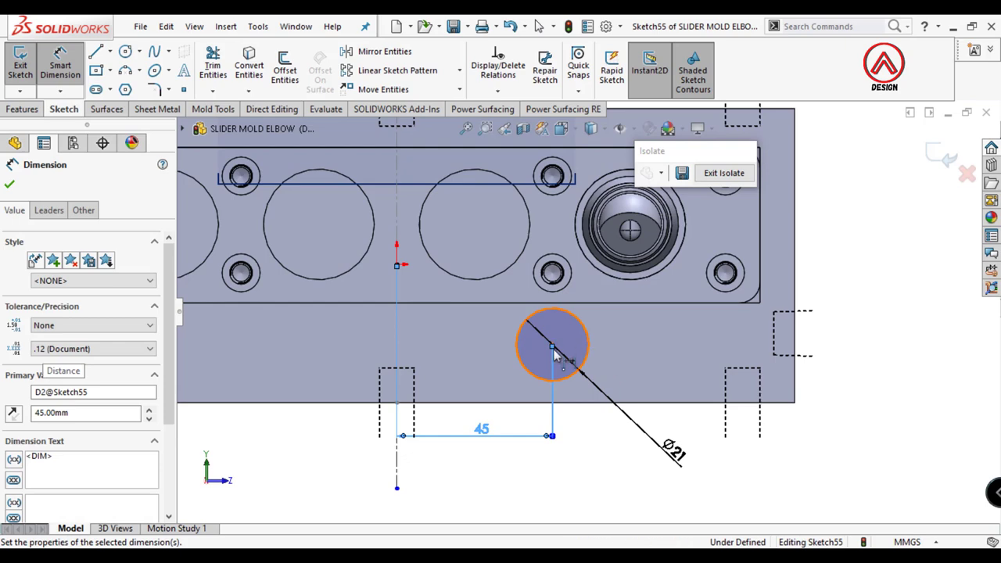
pyautogui.click(552, 345)
pyautogui.click(796, 401)
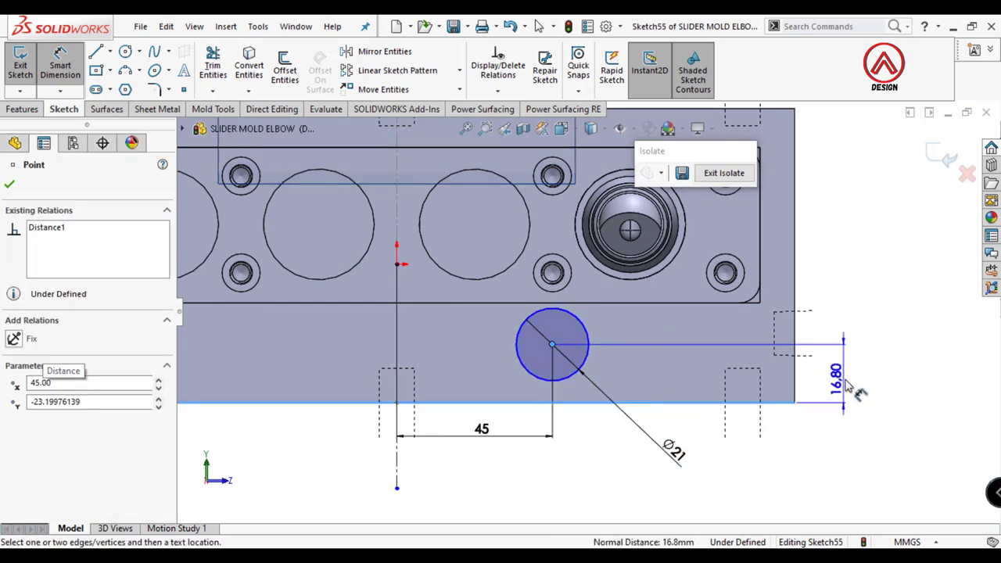
pyautogui.click(844, 371)
pyautogui.write('16')
pyautogui.press('Return')
# Step: Mirror the circle about the centreline and extrude-cut the sketch
pyautogui.click(394, 52)
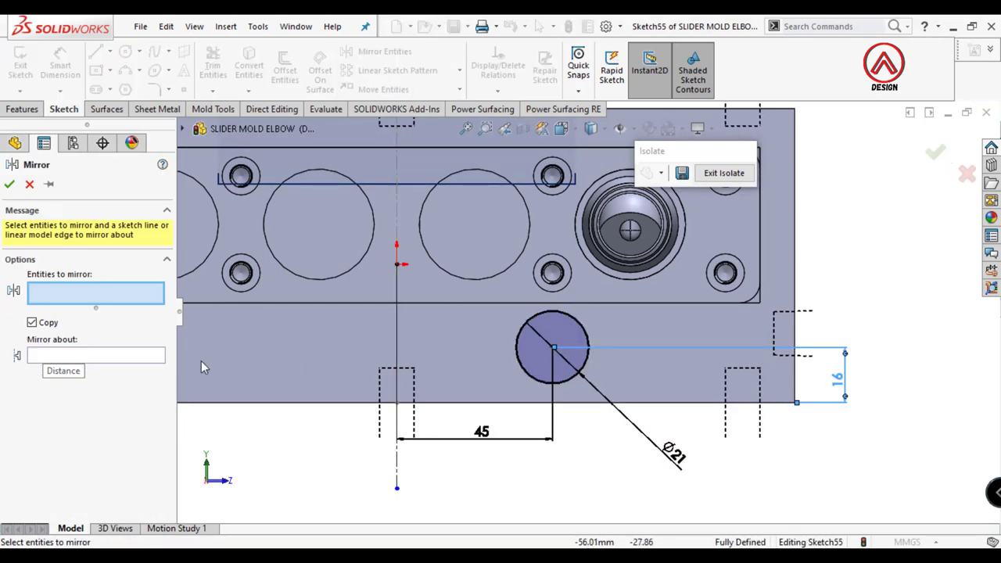
pyautogui.click(568, 322)
pyautogui.click(397, 335)
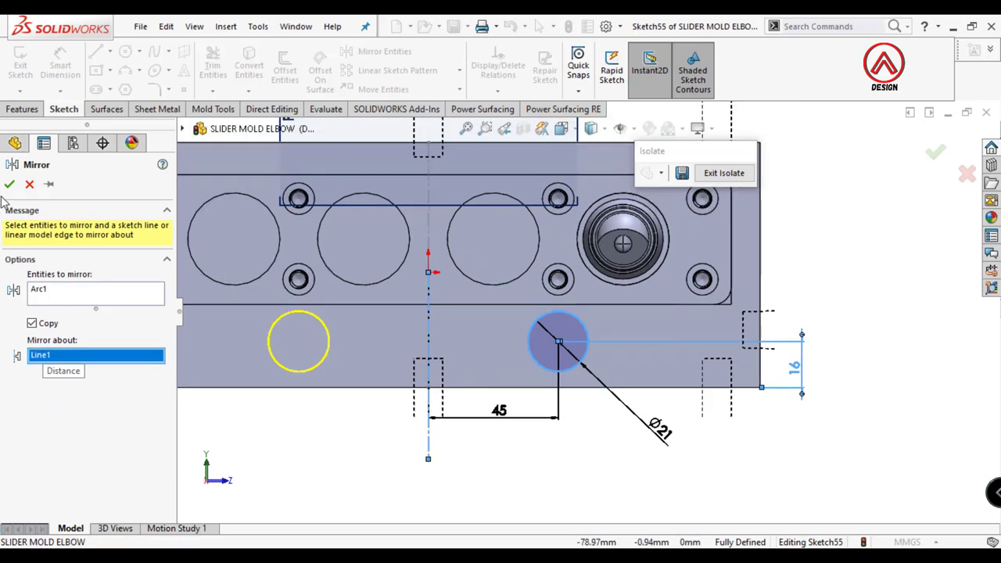
pyautogui.click(8, 183)
pyautogui.hotkey('ctrl', '7')
pyautogui.click(23, 109)
pyautogui.click(218, 72)
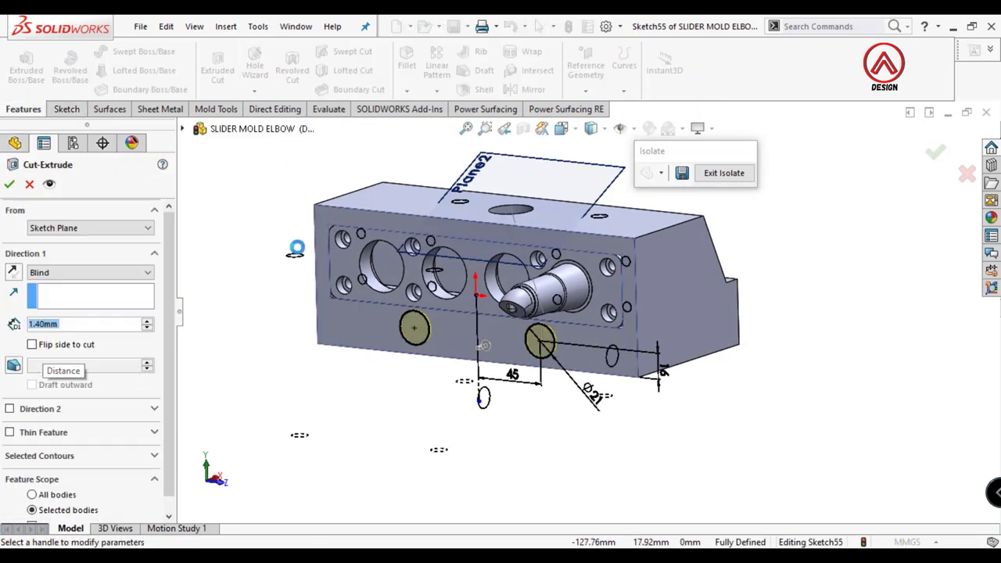
# Step: Apply the cut for both Ø21 holes and view the slider's lower face normal to
pyautogui.click(8, 183)
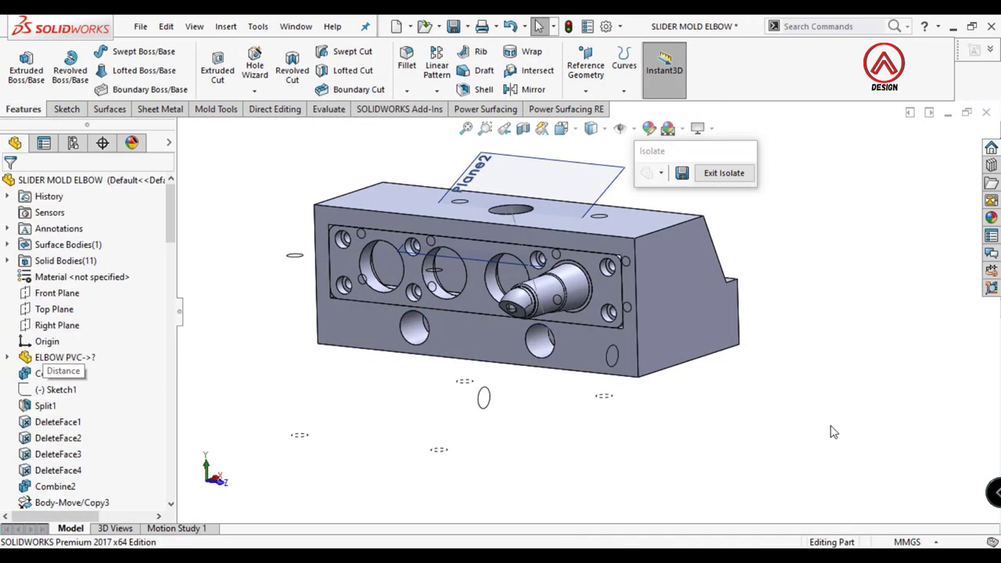
pyautogui.moveTo(762, 426); pyautogui.dragTo(592, 341, button='middle')
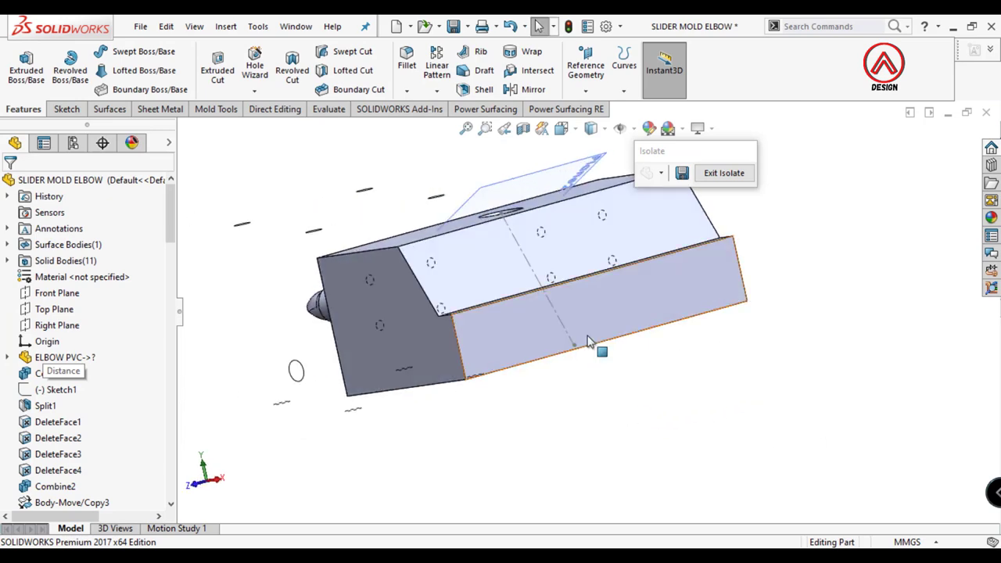
pyautogui.click(591, 342)
pyautogui.click(719, 288)
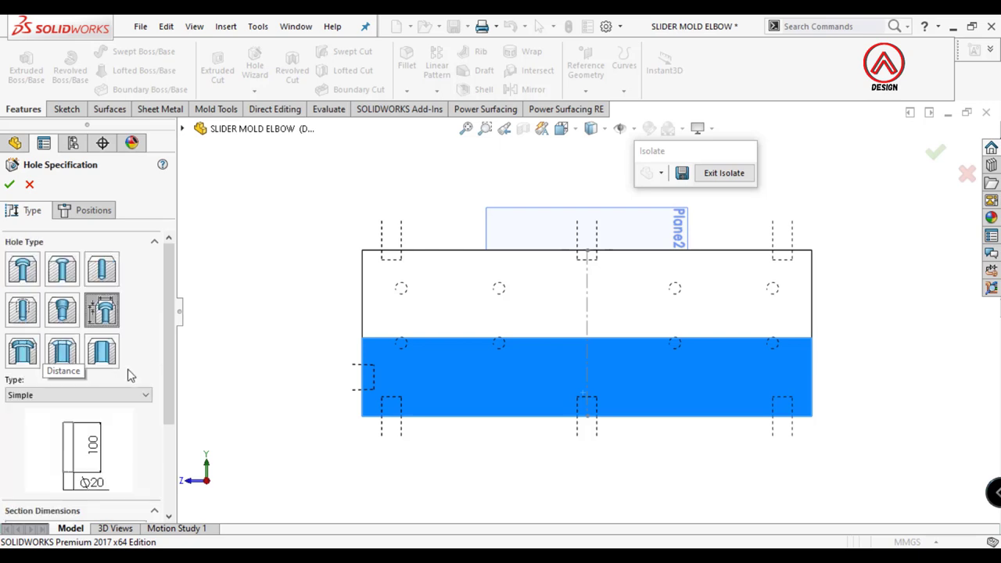
# Step: Set up a counterbored hole: Ø8, 14 mm counterbore, 22 mm deep, Through All
pyautogui.click(78, 395)
pyautogui.click(47, 449)
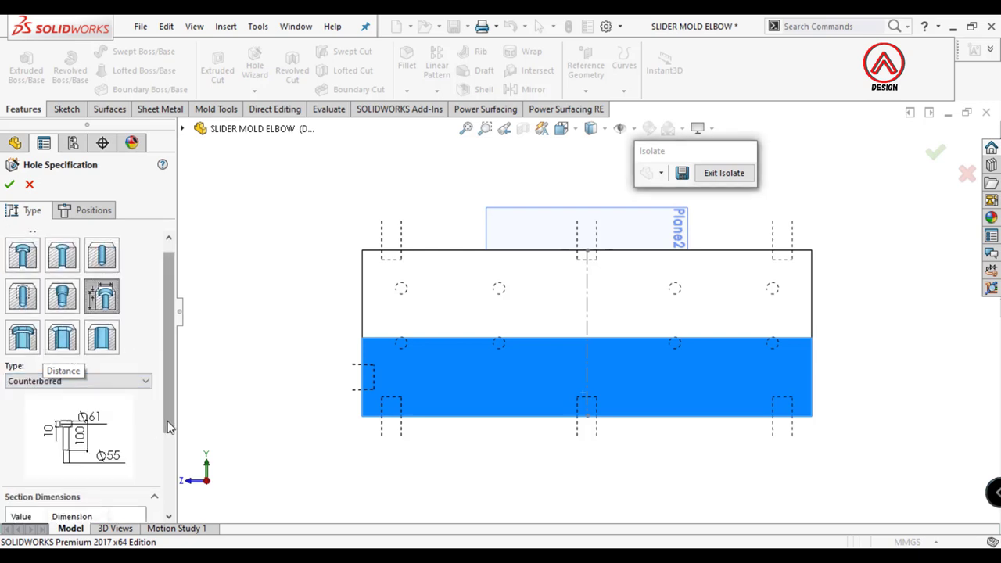
pyautogui.scroll(-3, 154, 471)
pyautogui.scroll(-1, 154, 471)
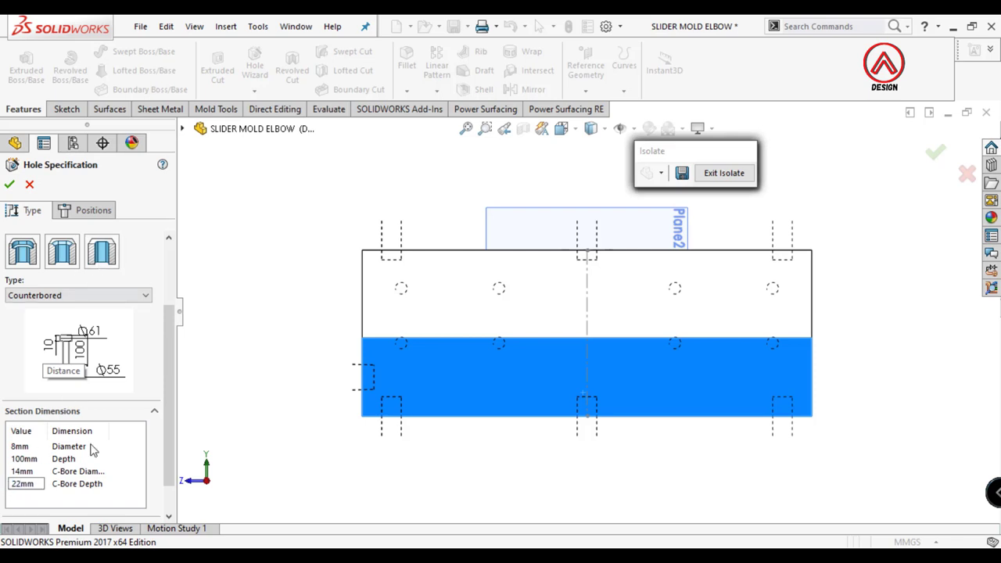
pyautogui.click(94, 210)
pyautogui.click(27, 211)
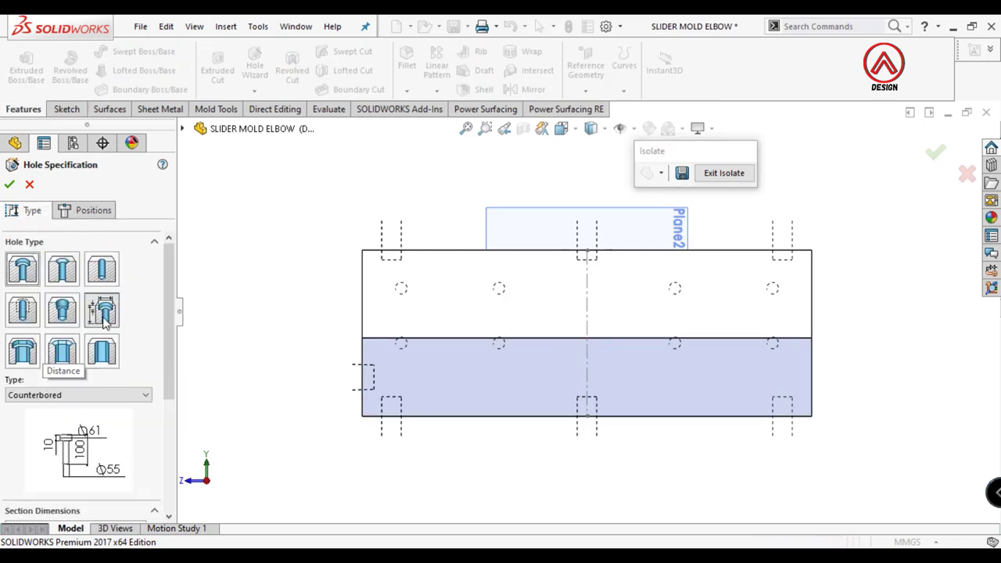
pyautogui.scroll(-3, 89, 463)
pyautogui.scroll(-3, 88, 462)
pyautogui.click(89, 448)
pyautogui.click(47, 469)
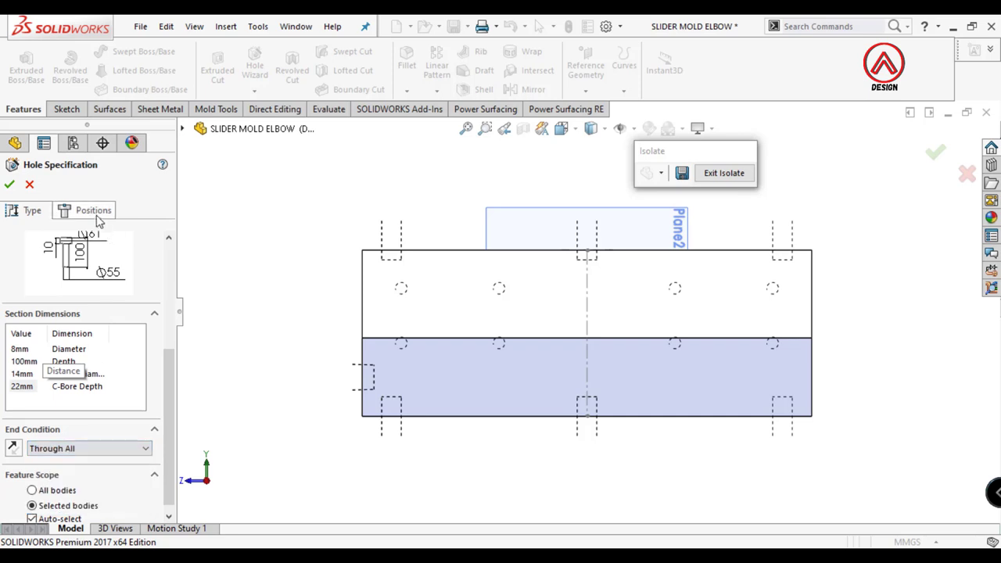
# Step: Place the counterbored holes on the lower face and accept the feature
pyautogui.click(94, 210)
pyautogui.click(469, 382)
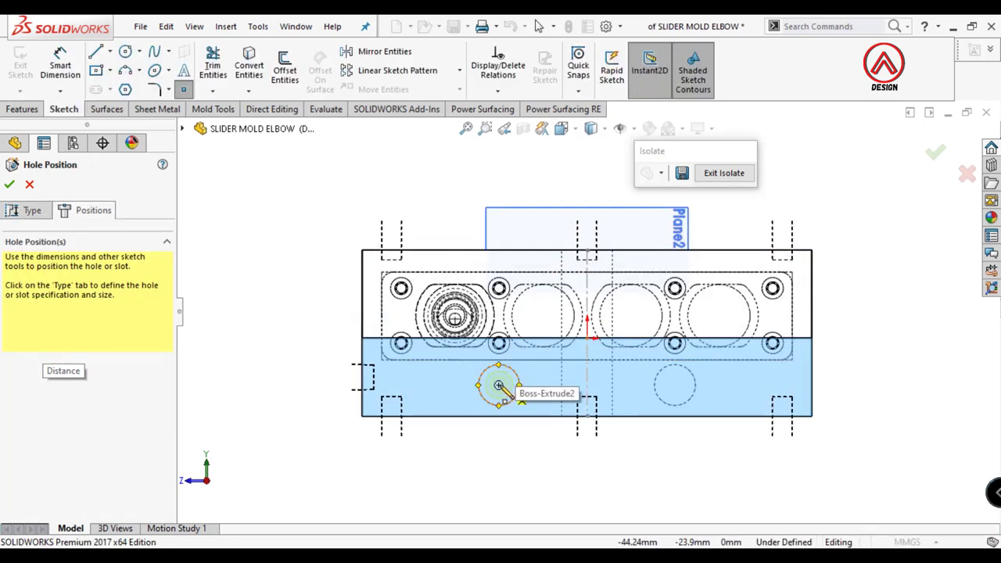
pyautogui.click(675, 387)
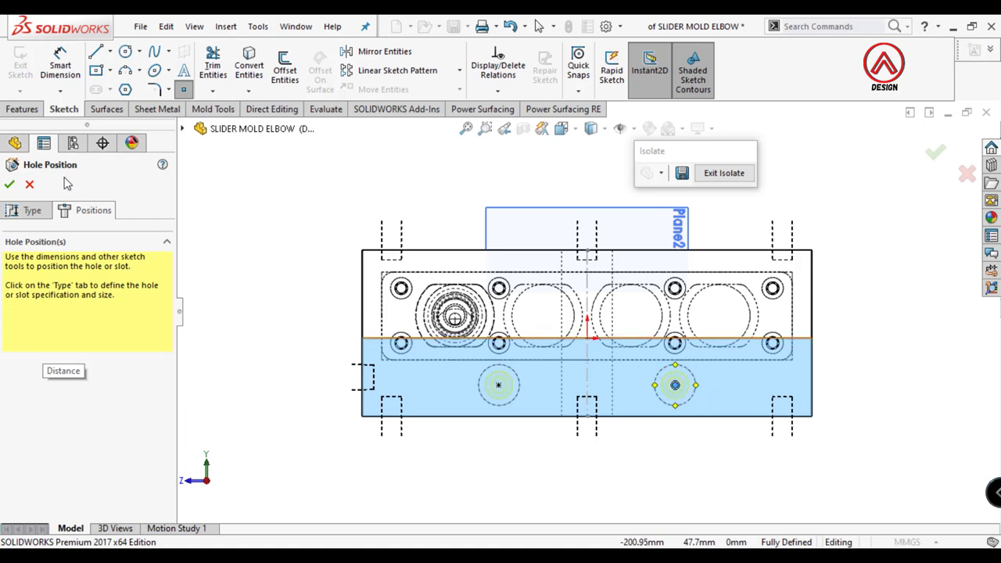
pyautogui.moveTo(529, 409)
pyautogui.mouseDown(button='middle')
pyautogui.moveTo(615, 442)
pyautogui.moveTo(677, 381)
pyautogui.moveTo(664, 352)
pyautogui.mouseUp(button='middle')
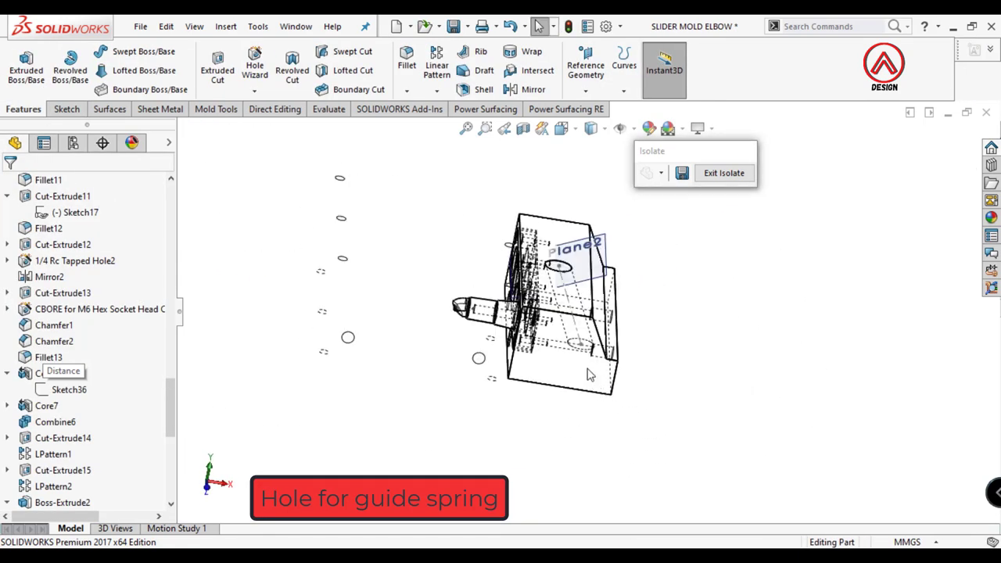
# Step: On the side face, set a 1/8 tapered pipe tap hole, Through All, 10 mm thread
pyautogui.click(665, 352)
pyautogui.click(706, 322)
pyautogui.click(257, 73)
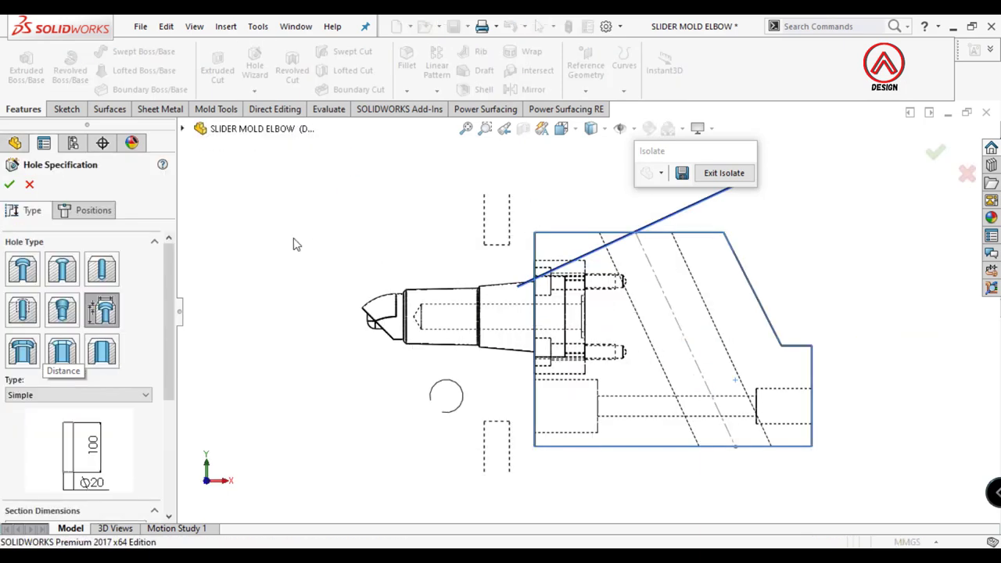
pyautogui.click(63, 309)
pyautogui.scroll(-5, 102, 346)
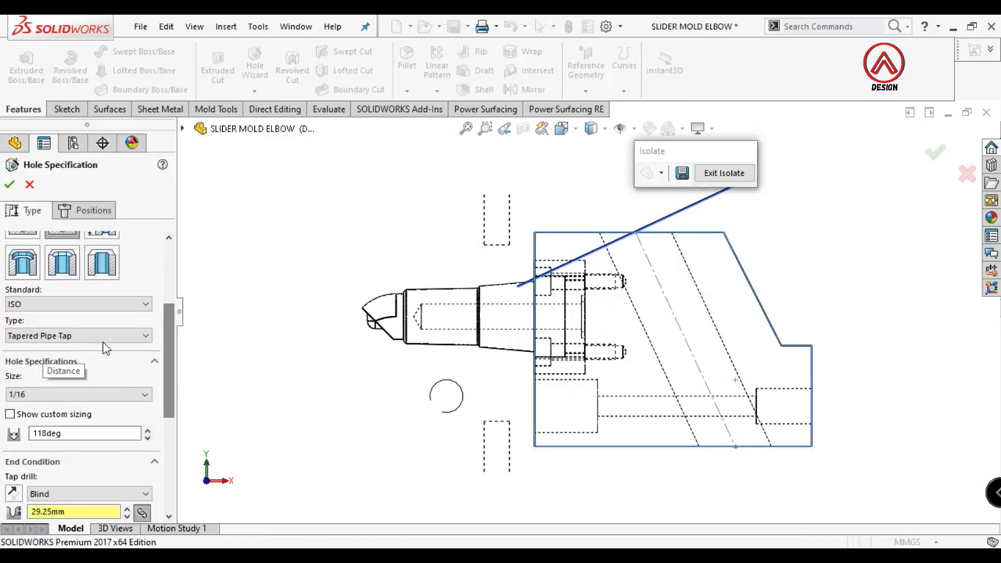
pyautogui.click(46, 394)
pyautogui.click(13, 422)
pyautogui.scroll(-2, 165, 417)
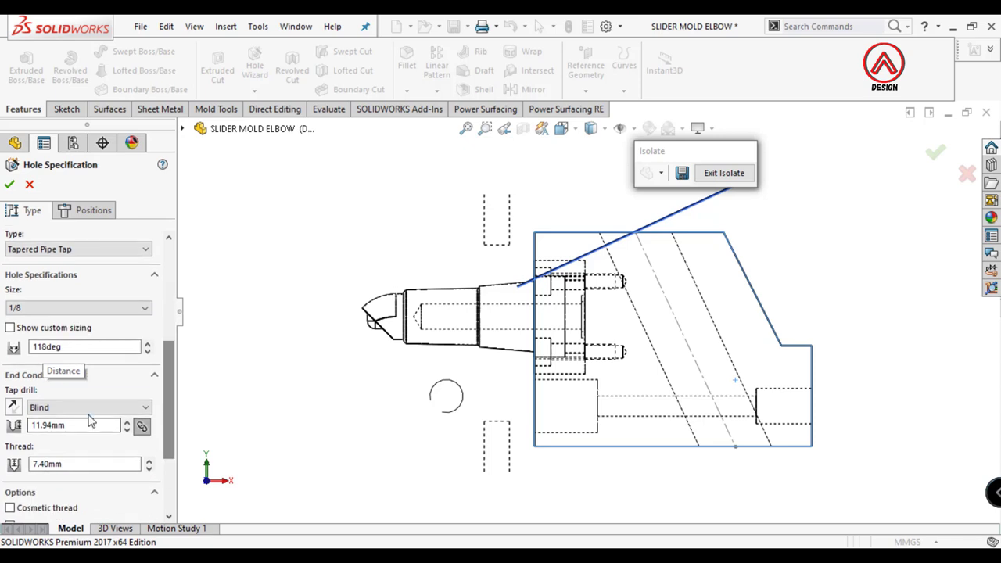
pyautogui.click(86, 405)
pyautogui.click(86, 429)
pyautogui.write('10')
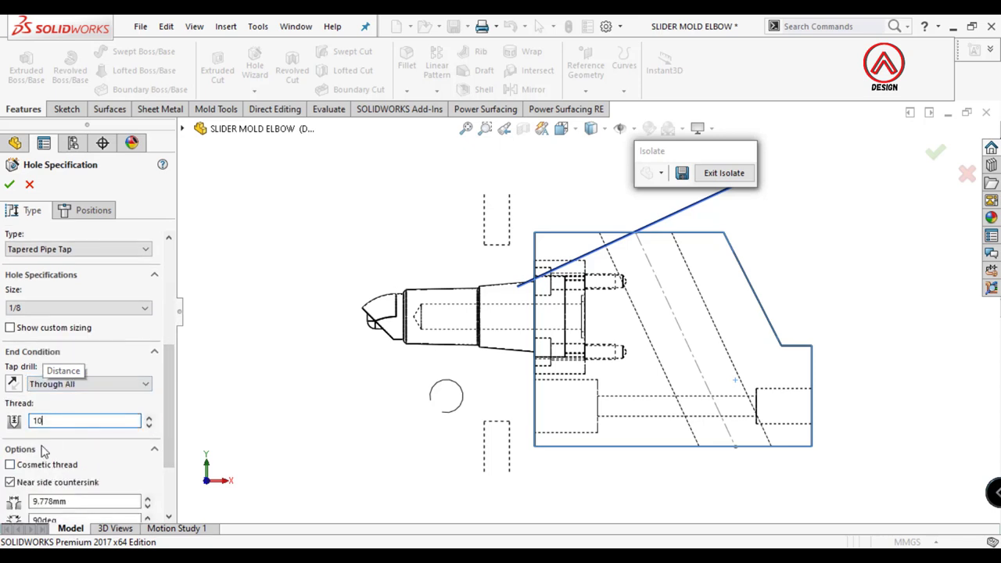
pyautogui.press('Return')
# Step: Place the hole point and dimension it 30 mm from the face edge
pyautogui.click(93, 209)
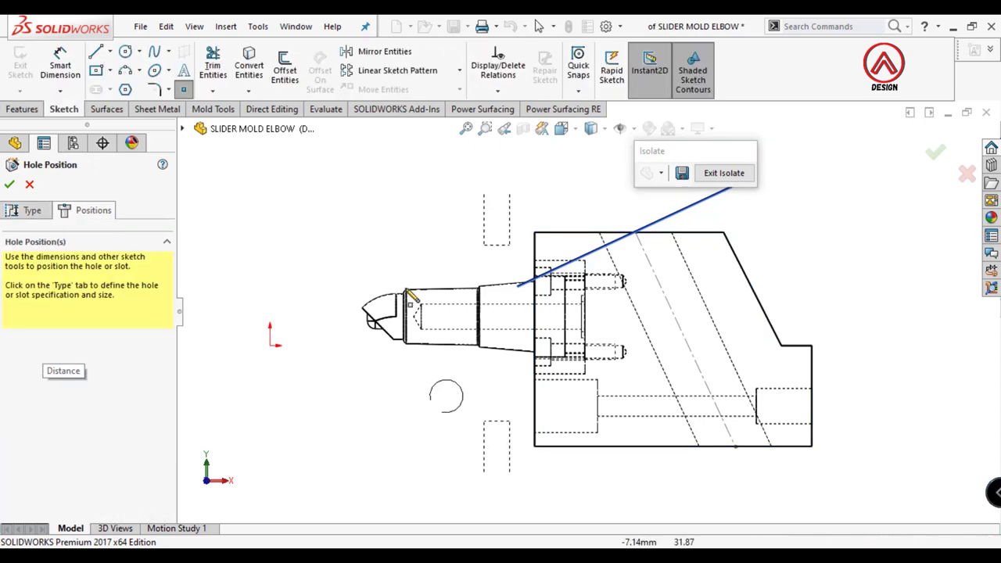
pyautogui.scroll(-2, 622, 325)
pyautogui.click(606, 318)
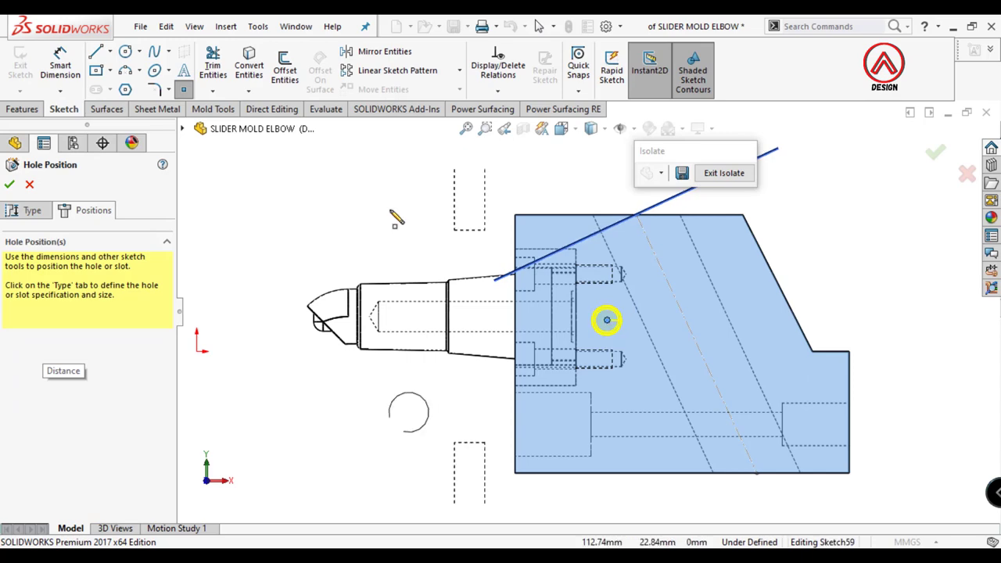
pyautogui.click(57, 75)
pyautogui.click(606, 320)
pyautogui.click(514, 235)
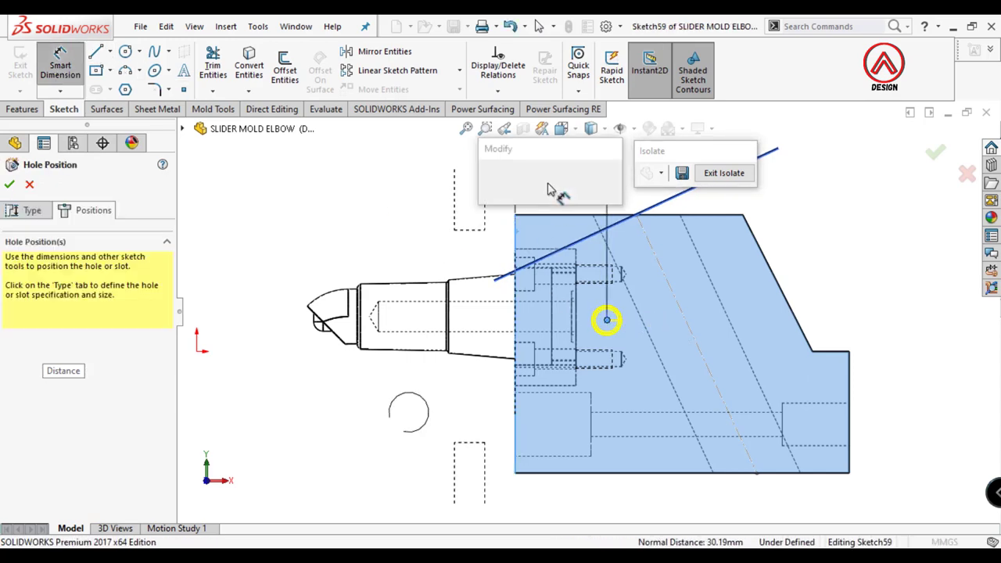
pyautogui.click(551, 184)
pyautogui.write('30')
pyautogui.press('Return')
# Step: Constrain the hole point onto a construction centreline to fully define its position
pyautogui.click(110, 51)
pyautogui.click(106, 85)
pyautogui.scroll(-3, 668, 298)
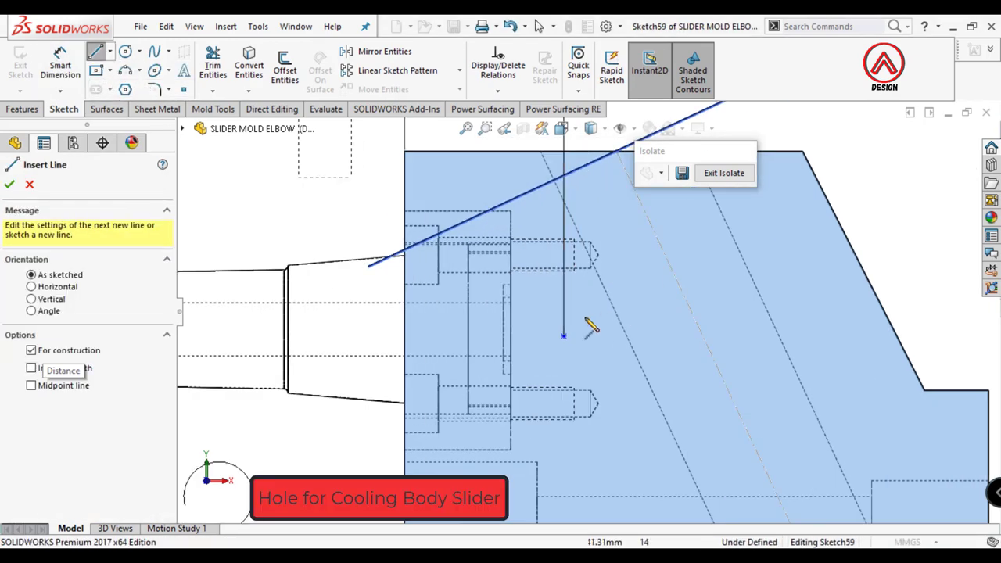
pyautogui.click(509, 330)
pyautogui.click(563, 334)
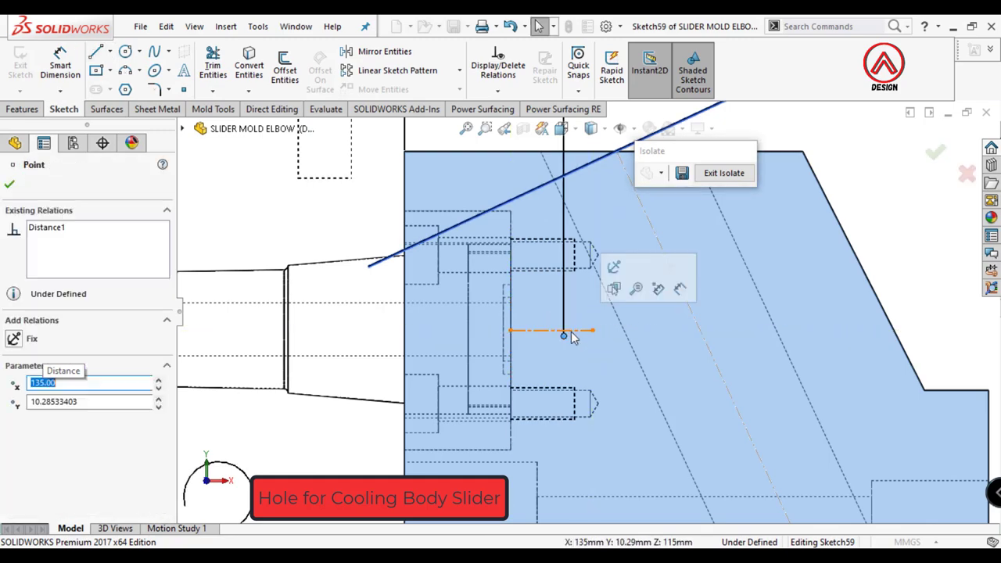
pyautogui.keyDown('ctrl'); pyautogui.click(539, 332); pyautogui.keyUp('ctrl')
pyautogui.click(637, 272)
pyautogui.scroll(3, 734, 315)
pyautogui.click(798, 284)
pyautogui.scroll(2, 798, 284)
pyautogui.moveTo(797, 283); pyautogui.dragTo(747, 337, button='middle')
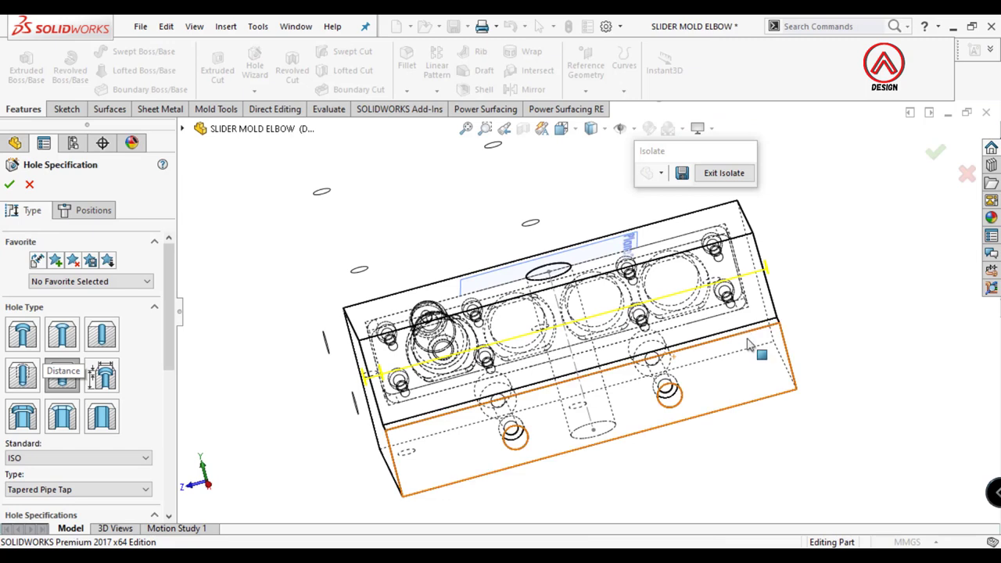
# Step: Change the cooling hole's tap drill from Through All to a Blind depth and apply the hole
pyautogui.scroll(3, 594, 344)
pyautogui.scroll(-3, 129, 359)
pyautogui.scroll(-2, 129, 360)
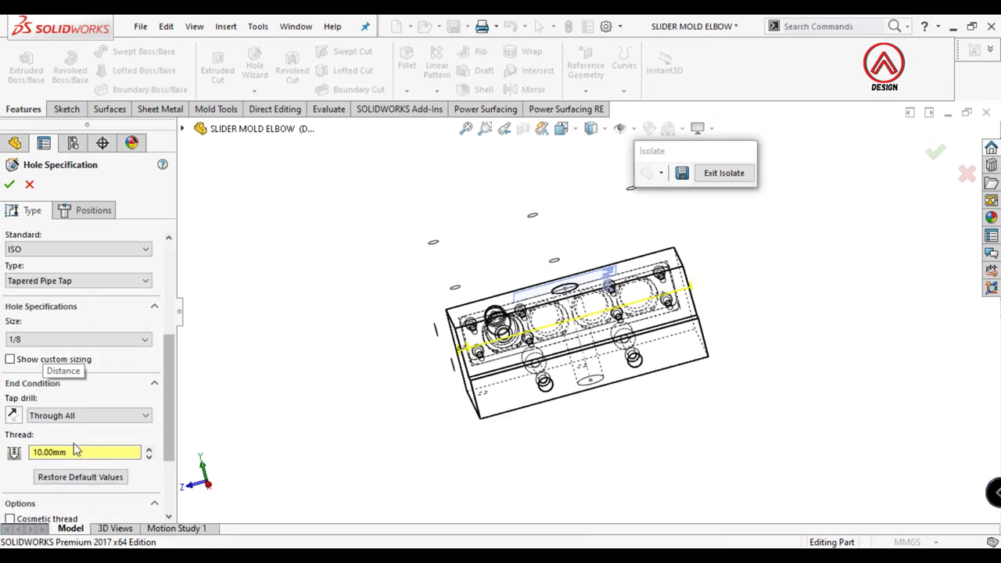
pyautogui.click(82, 415)
pyautogui.click(75, 429)
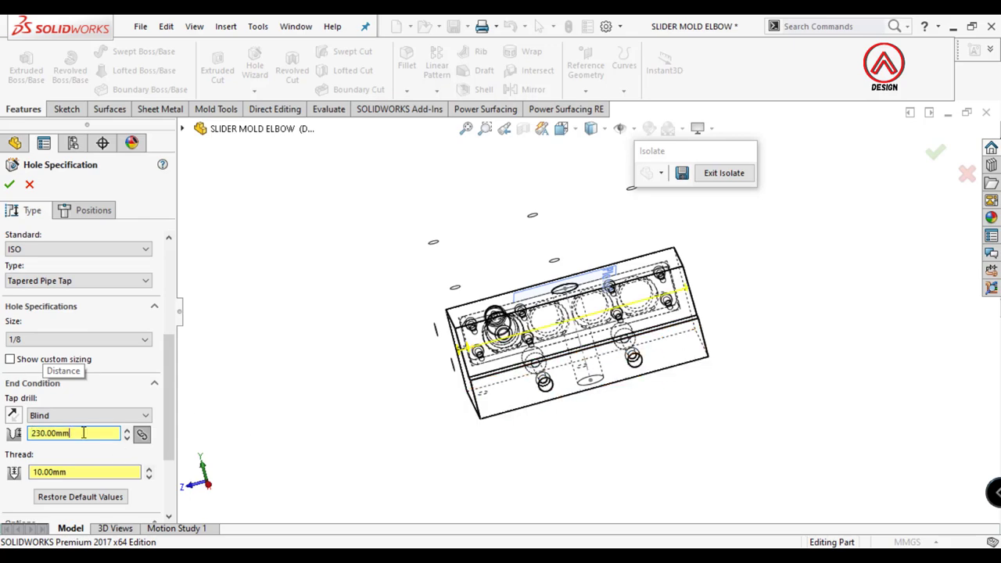
pyautogui.press('Return')
pyautogui.scroll(-5, 594, 336)
pyautogui.moveTo(547, 329)
pyautogui.mouseDown(button='middle')
pyautogui.moveTo(596, 335)
pyautogui.moveTo(137, 423)
pyautogui.mouseUp(button='middle')
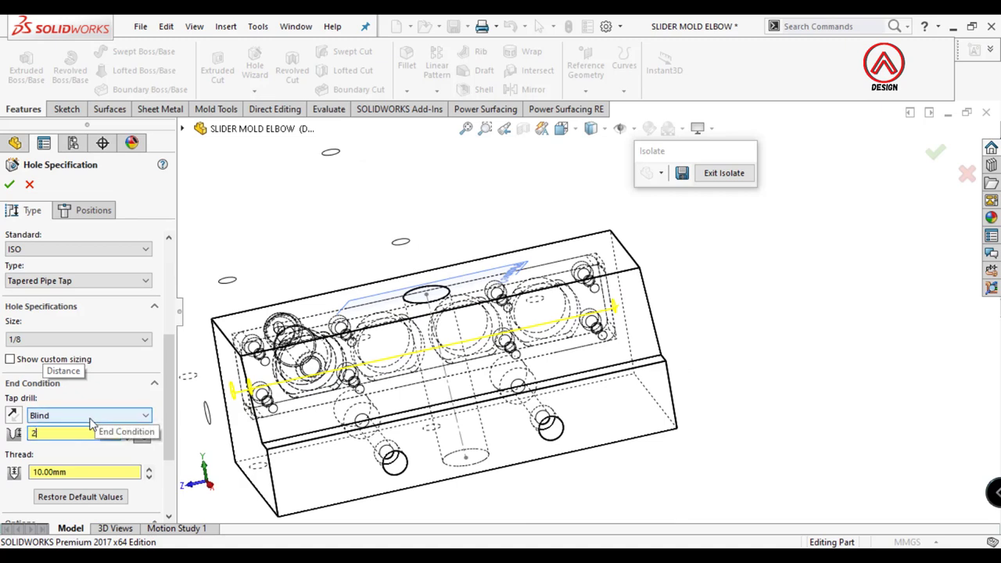
pyautogui.press('Return')
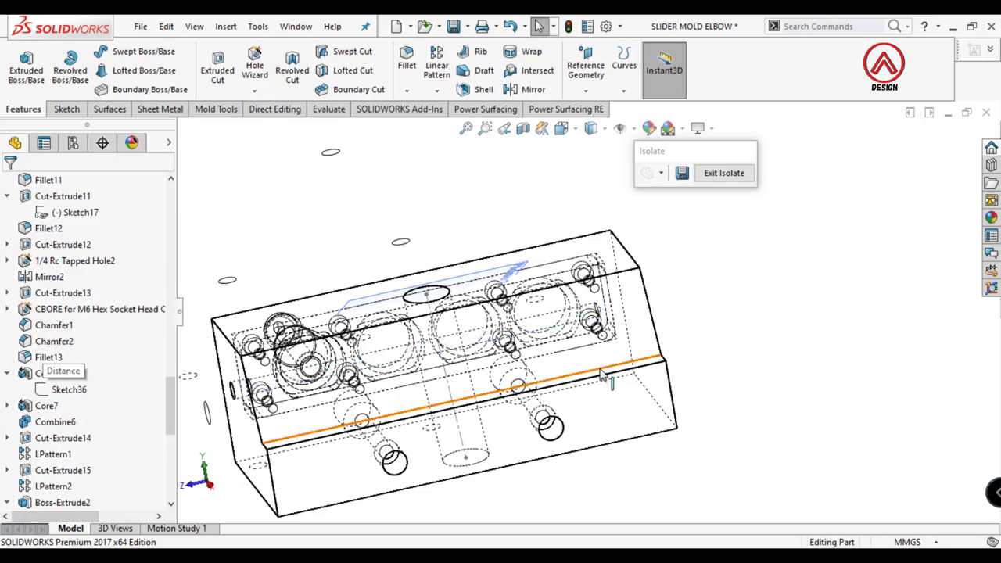
pyautogui.moveTo(503, 268); pyautogui.dragTo(532, 391, button='middle')
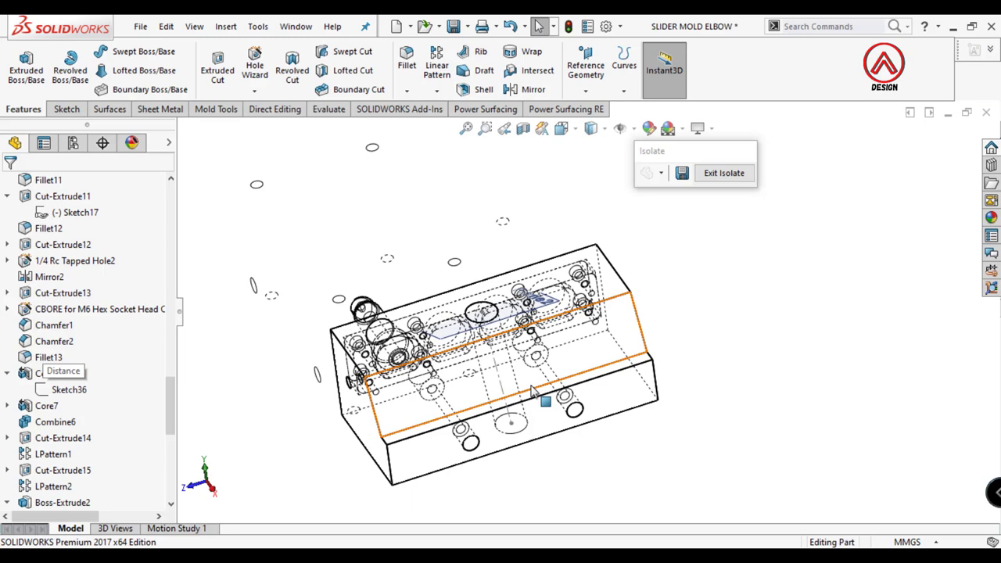
# Step: Start a 1/8 ISO tapped pipe tap hole on the lower front face, viewed normal to it
pyautogui.click(531, 391)
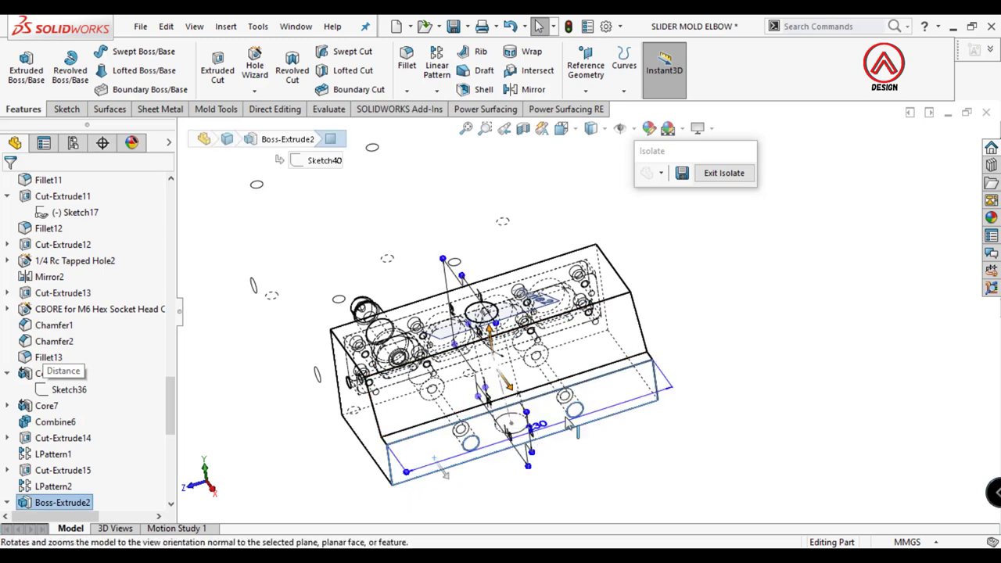
pyautogui.click(516, 403)
pyautogui.click(254, 69)
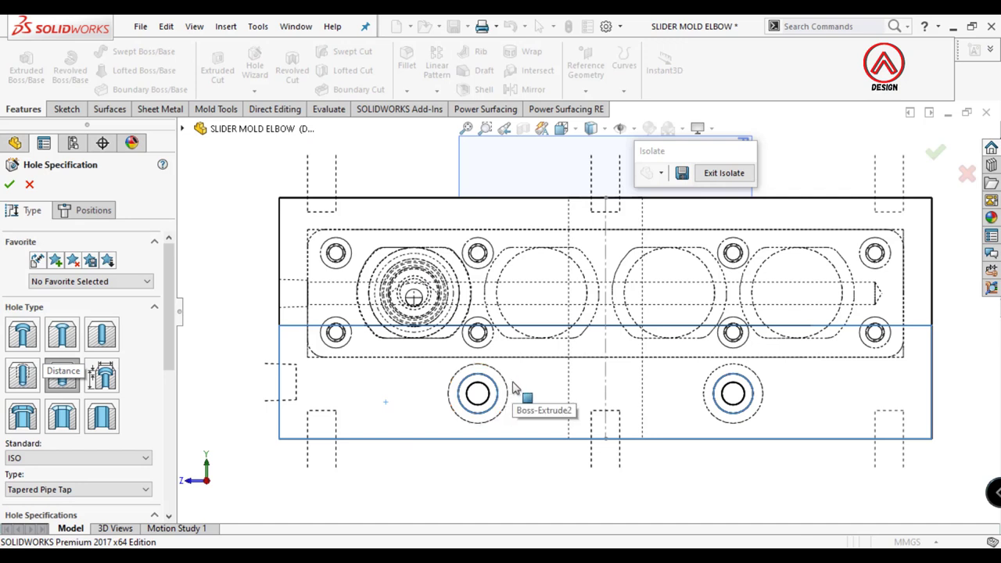
pyautogui.scroll(-2, 66, 381)
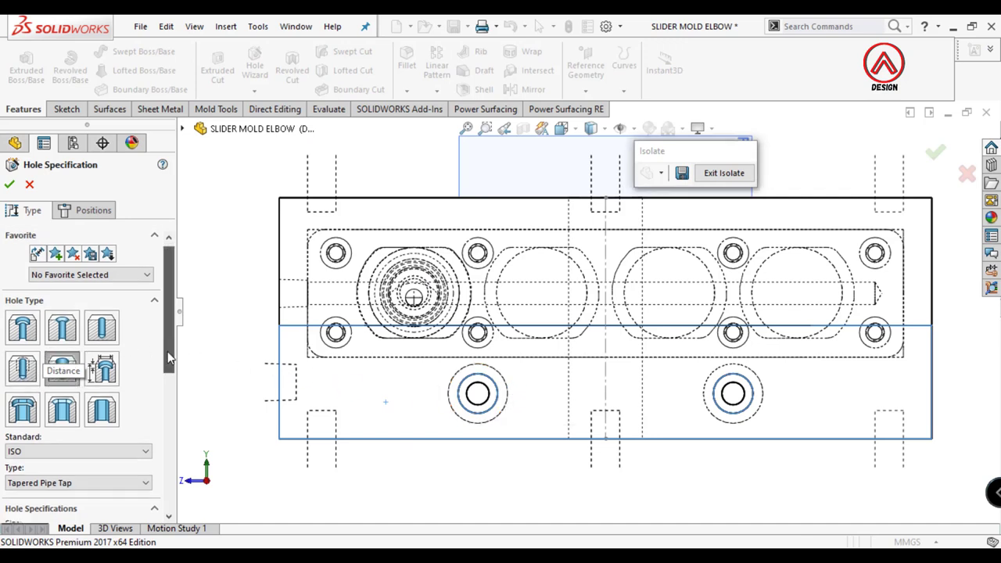
pyautogui.moveTo(168, 383); pyautogui.dragTo(163, 432)
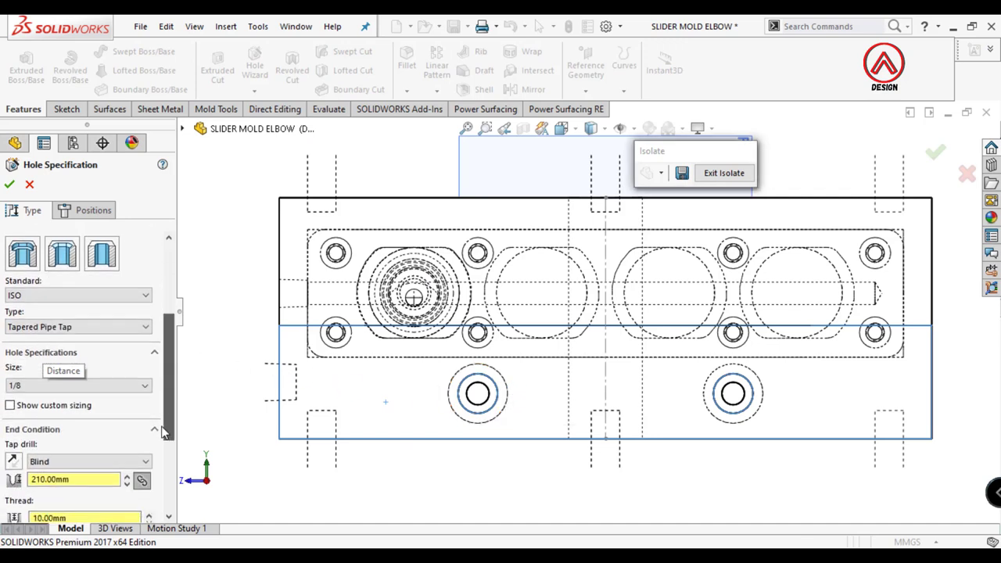
pyautogui.click(93, 210)
# Step: Place the hole point 32 mm from the left edge and 20 mm from the bottom
pyautogui.click(393, 399)
pyautogui.press('d')
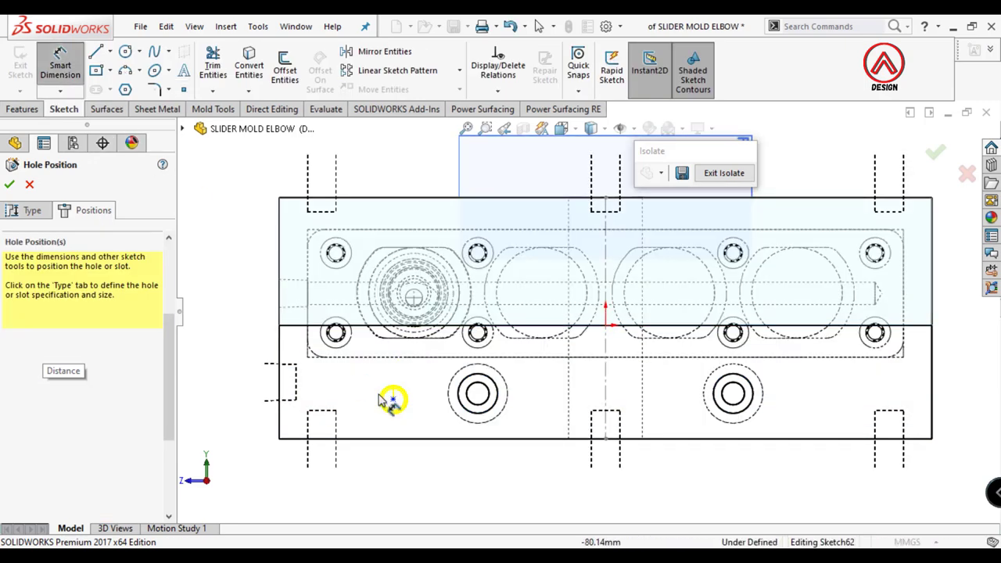
pyautogui.click(393, 399)
pyautogui.click(280, 421)
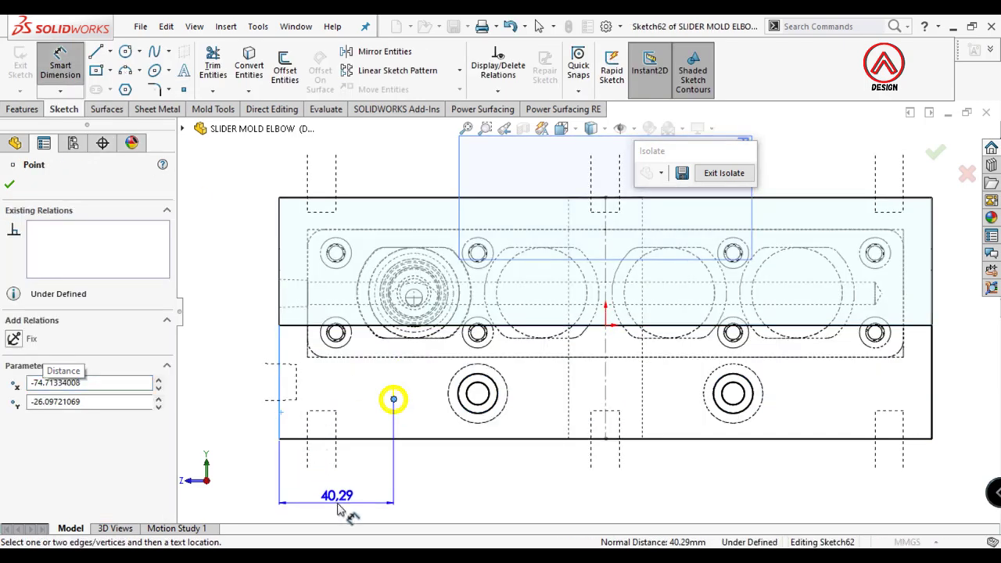
pyautogui.click(338, 509)
pyautogui.press('Return')
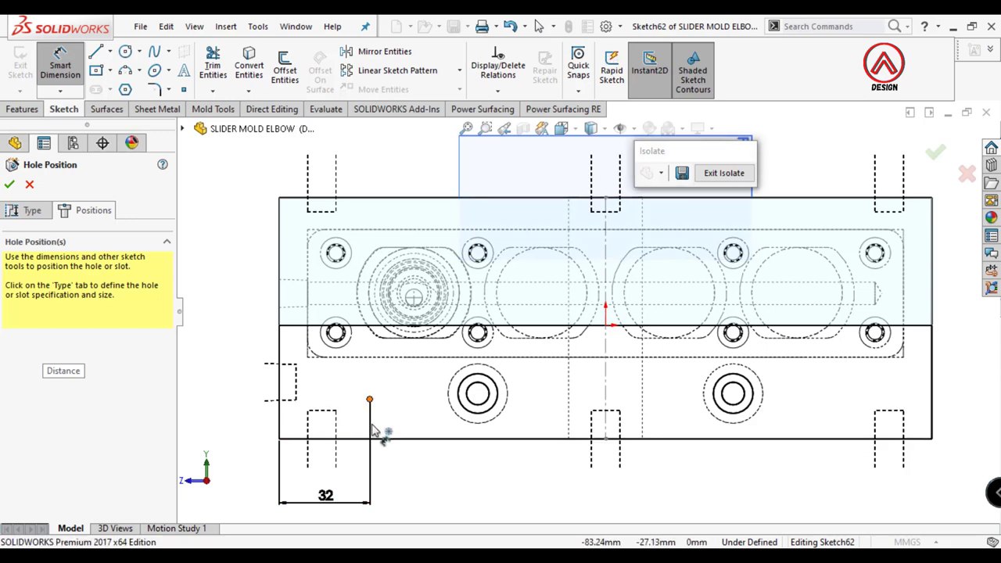
pyautogui.click(309, 438)
pyautogui.click(266, 434)
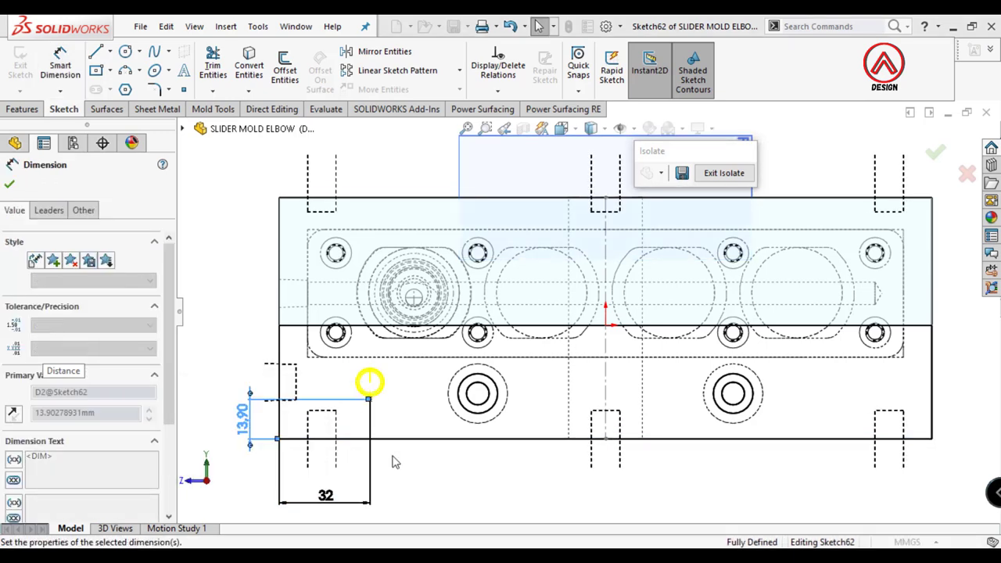
pyautogui.write('20')
pyautogui.press('Return')
pyautogui.moveTo(476, 458); pyautogui.dragTo(266, 306, button='middle')
pyautogui.click(32, 210)
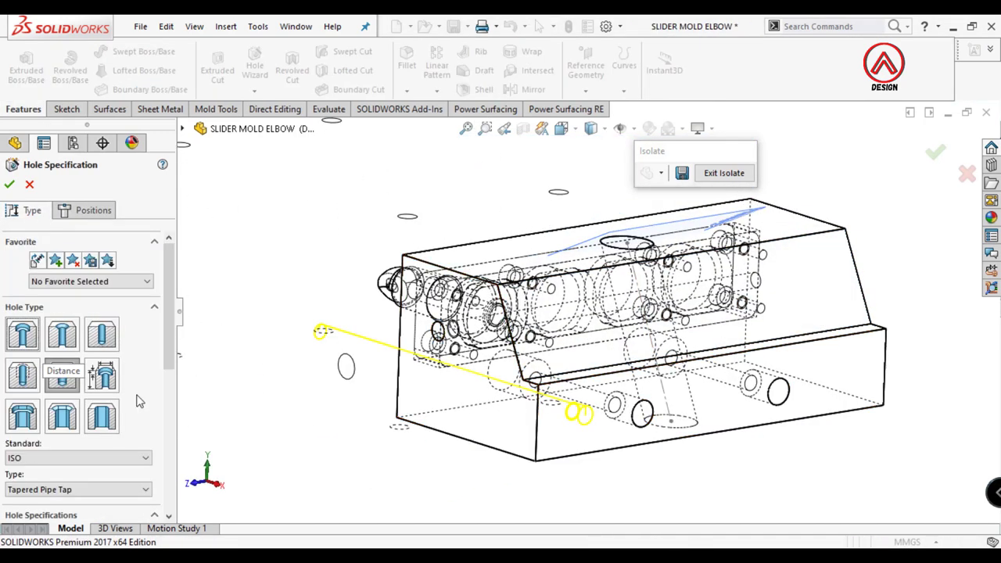
# Step: Set the tap drill depth to 85 mm and commit the first tapped hole
pyautogui.scroll(-3, 138, 402)
pyautogui.scroll(-2, 117, 422)
pyautogui.write('1')
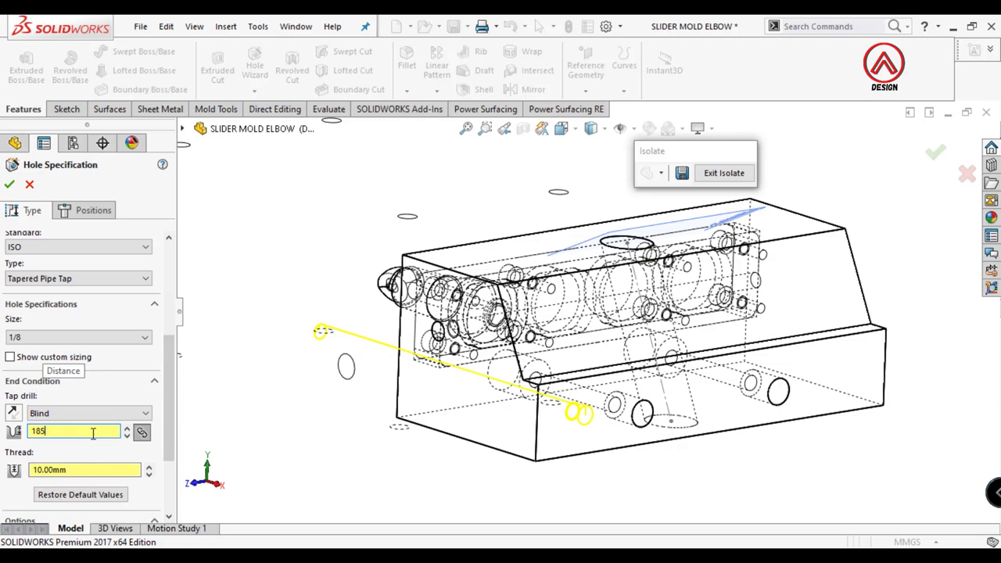
pyautogui.write('85')
pyautogui.press('Return')
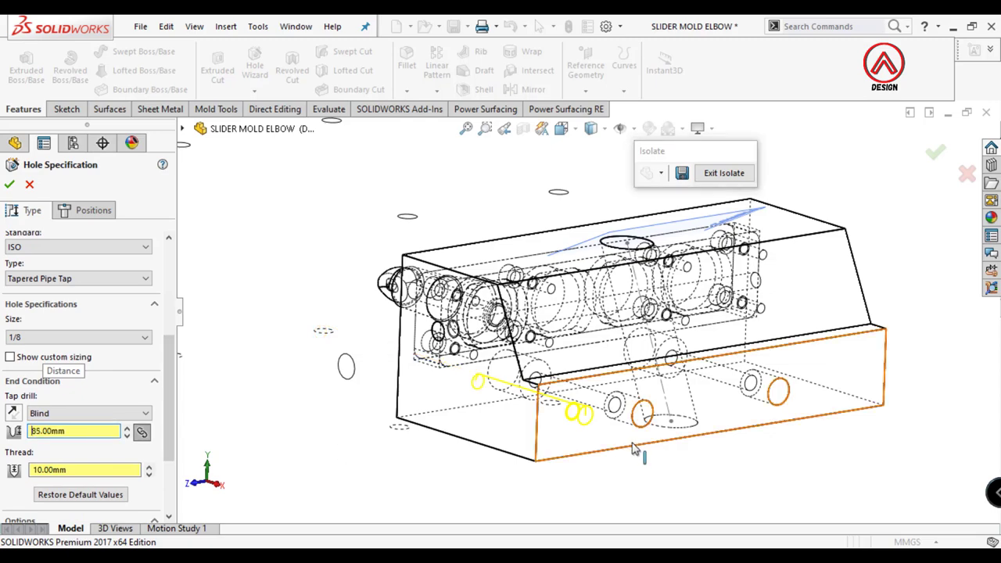
pyautogui.moveTo(547, 438)
pyautogui.mouseDown(button='middle')
pyautogui.moveTo(671, 440)
pyautogui.moveTo(610, 313)
pyautogui.mouseUp(button='middle')
pyautogui.click(560, 128)
pyautogui.click(586, 167)
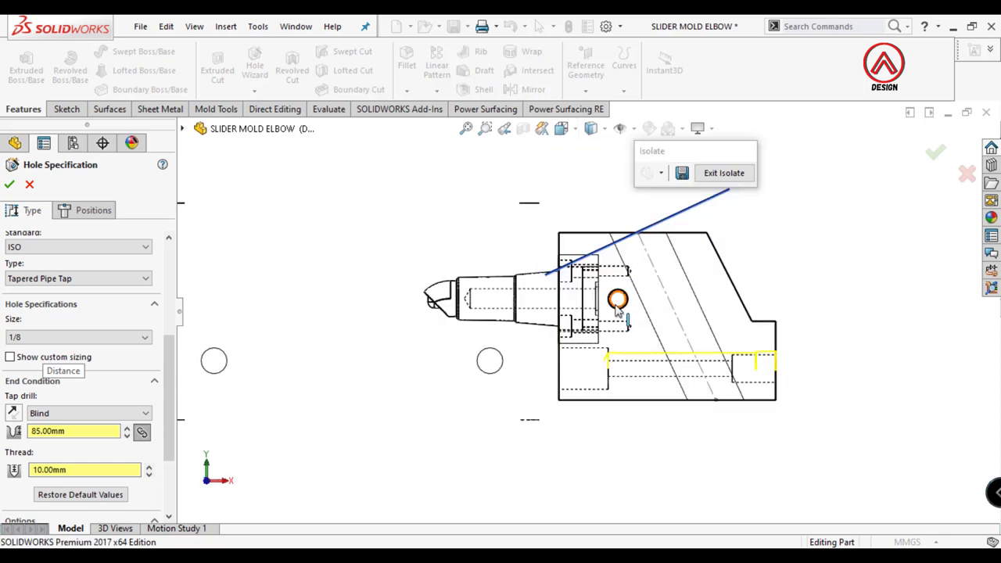
pyautogui.press('Return')
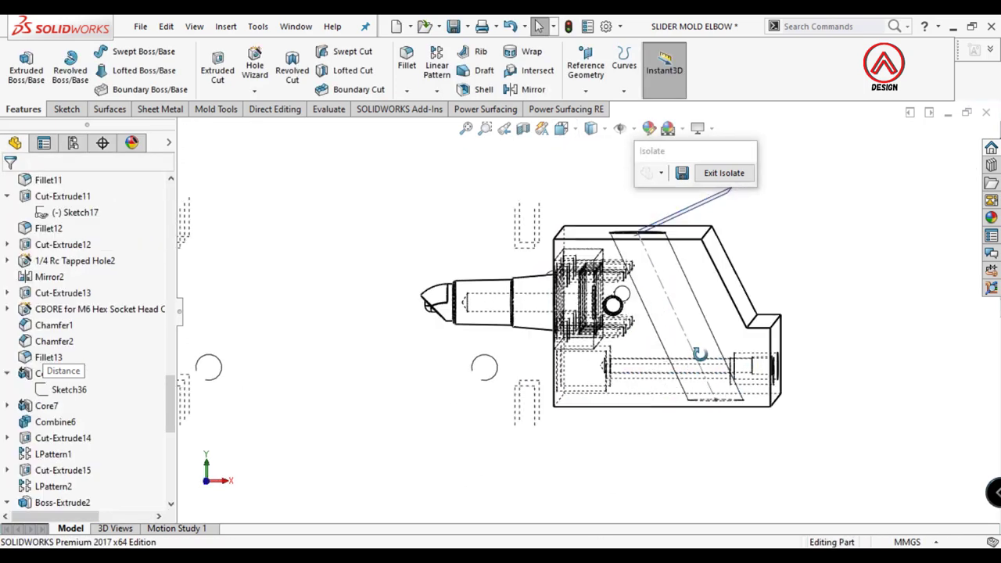
# Step: Start a second tapped hole on the adjacent face of the block
pyautogui.moveTo(285, 326); pyautogui.dragTo(547, 313, button='middle')
pyautogui.click(680, 297)
pyautogui.click(713, 324)
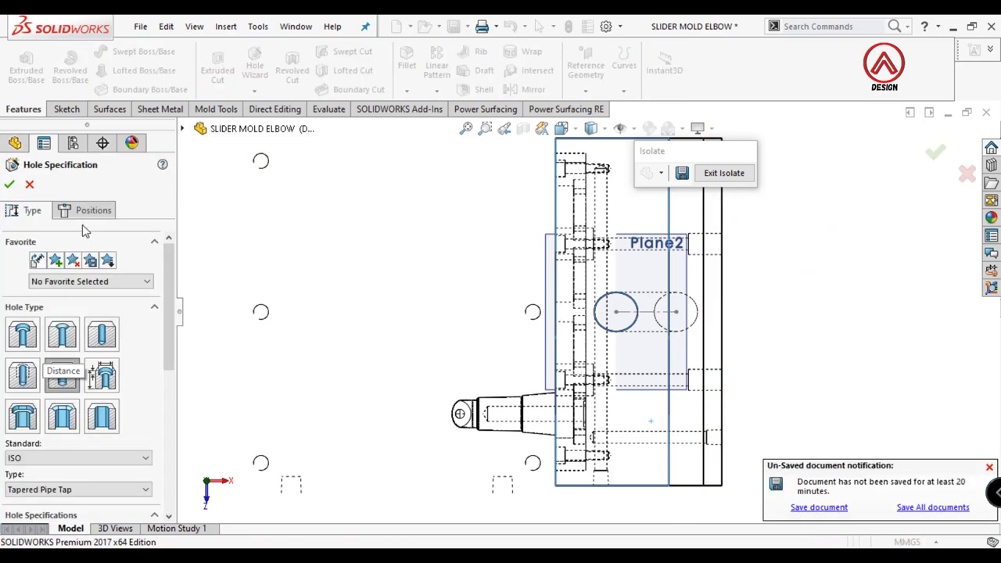
pyautogui.click(84, 213)
pyautogui.scroll(-5, 592, 440)
# Step: Place the second hole point 30 mm from the left edge and 32 mm from the bottom
pyautogui.click(563, 352)
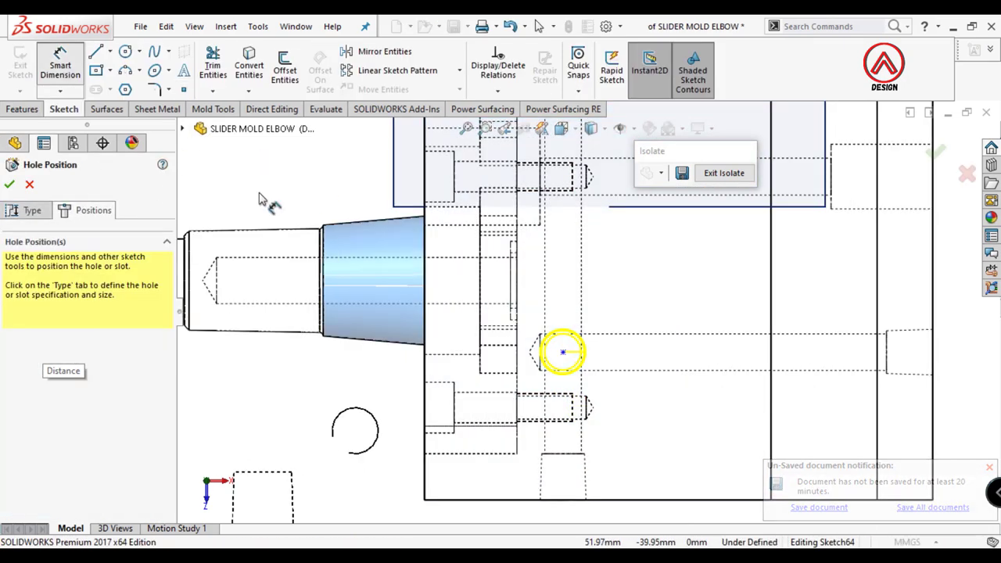
pyautogui.click(563, 352)
pyautogui.click(424, 380)
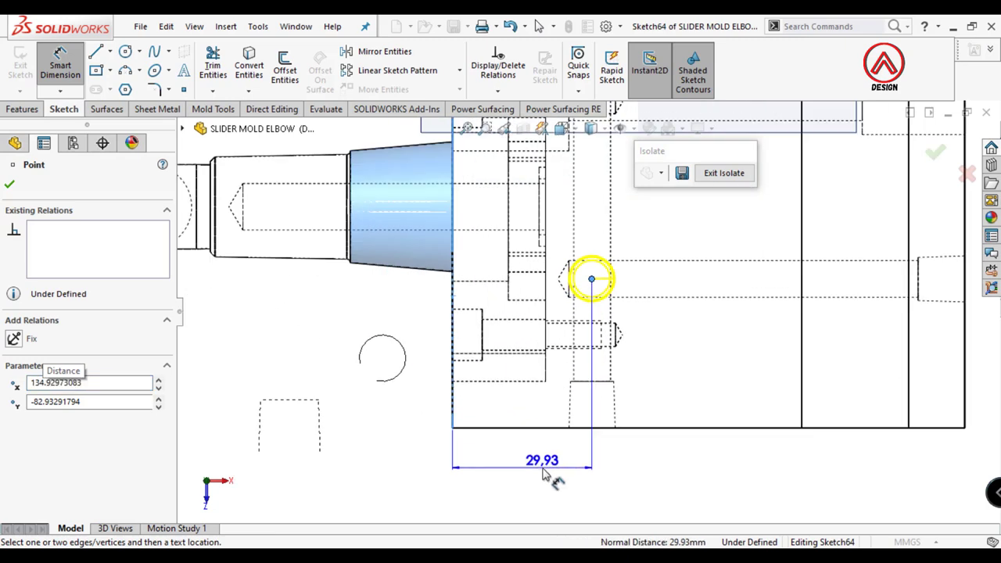
pyautogui.click(545, 476)
pyautogui.write('30')
pyautogui.press('Return')
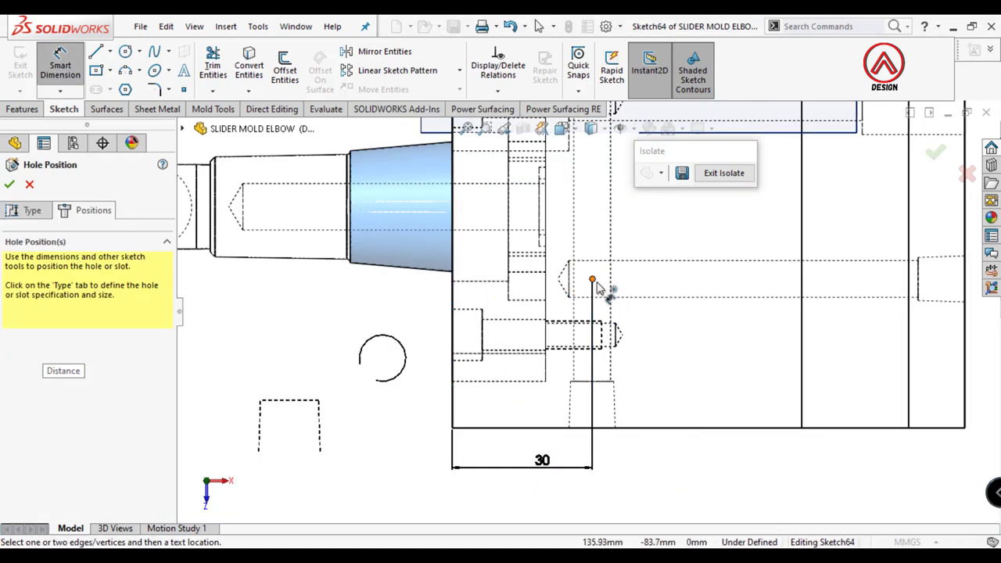
pyautogui.click(595, 282)
pyautogui.click(528, 434)
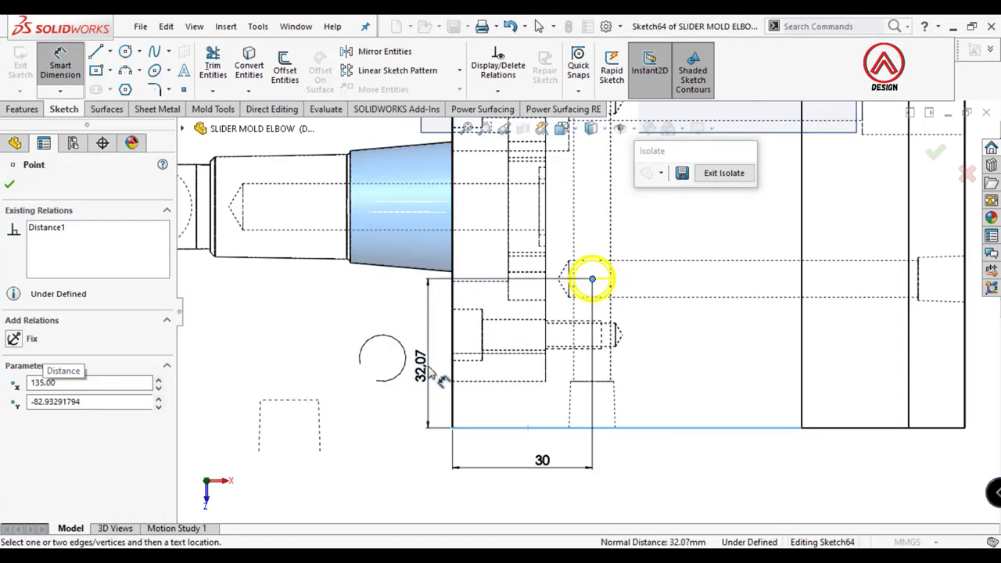
pyautogui.click(586, 279)
pyautogui.write('32')
pyautogui.press('Return')
pyautogui.moveTo(586, 284)
pyautogui.mouseDown(button='middle')
pyautogui.moveTo(625, 389)
pyautogui.moveTo(61, 374)
pyautogui.mouseUp(button='middle')
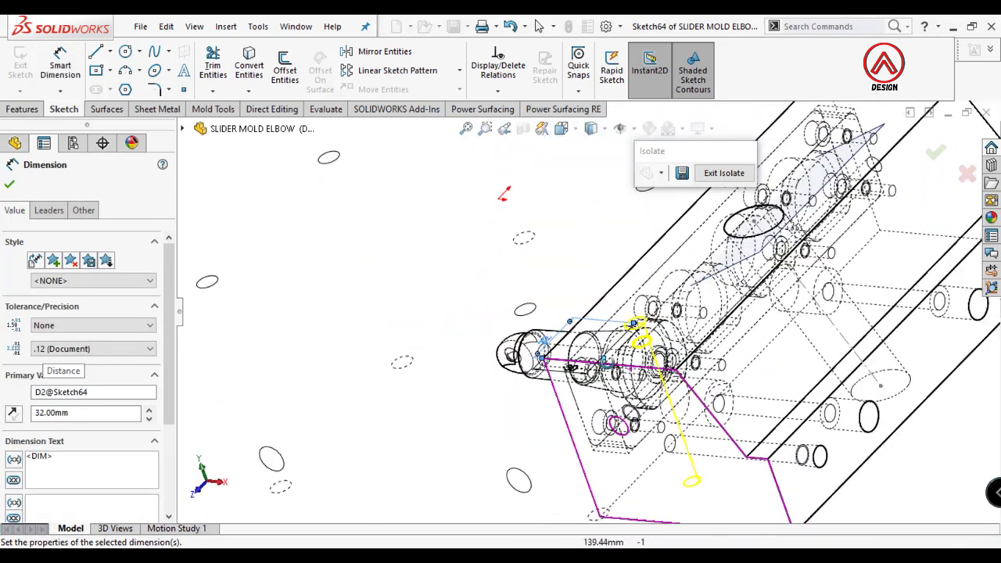
# Step: Give the second hole an 85 mm tap drill depth and add it to the part
pyautogui.click(9, 184)
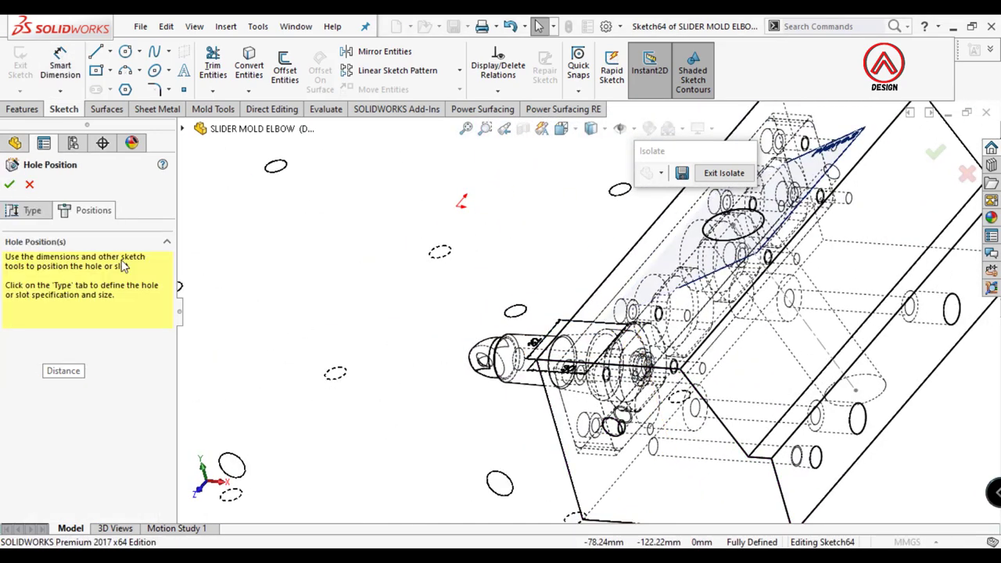
pyautogui.click(31, 209)
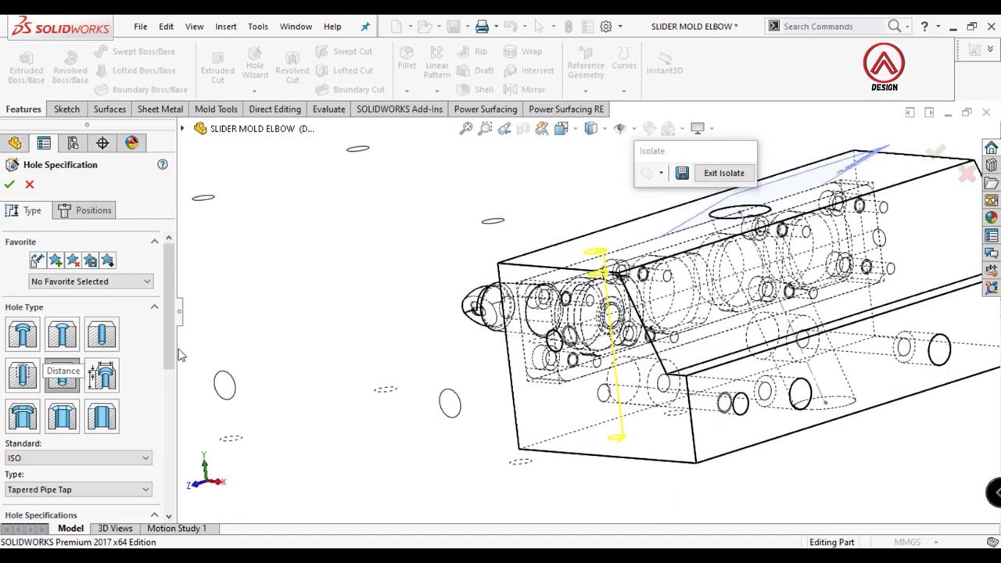
pyautogui.scroll(-5, 163, 434)
pyautogui.scroll(-2, 163, 434)
pyautogui.click(90, 402)
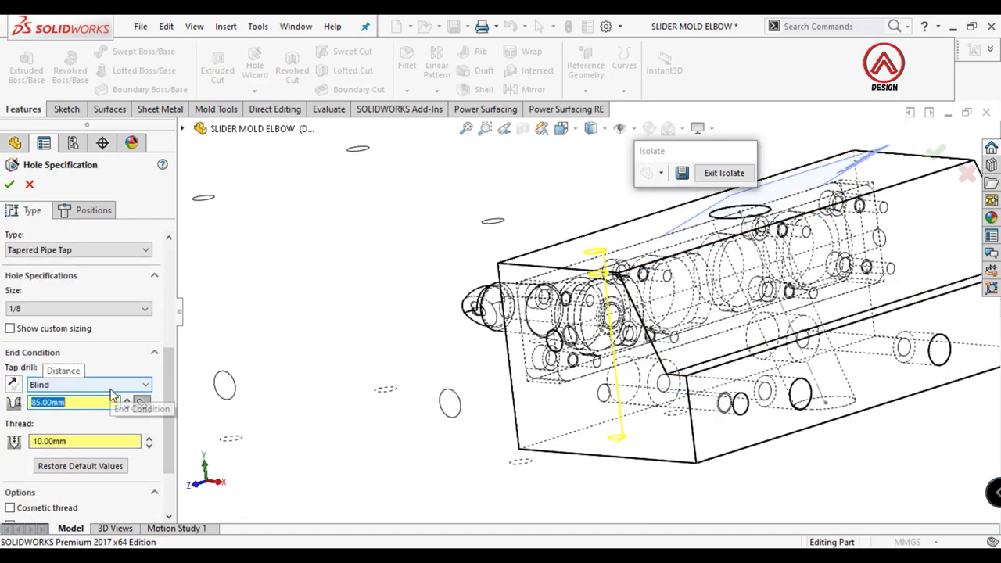
pyautogui.press('Return')
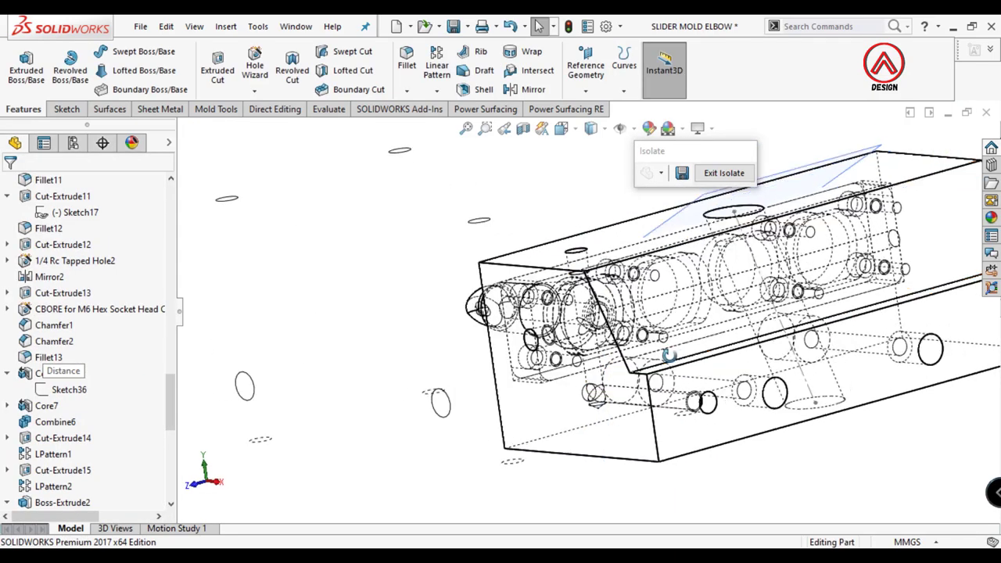
pyautogui.click(485, 128)
# Step: Start a Mirror feature using the Front Plane as the mirror plane
pyautogui.click(437, 90)
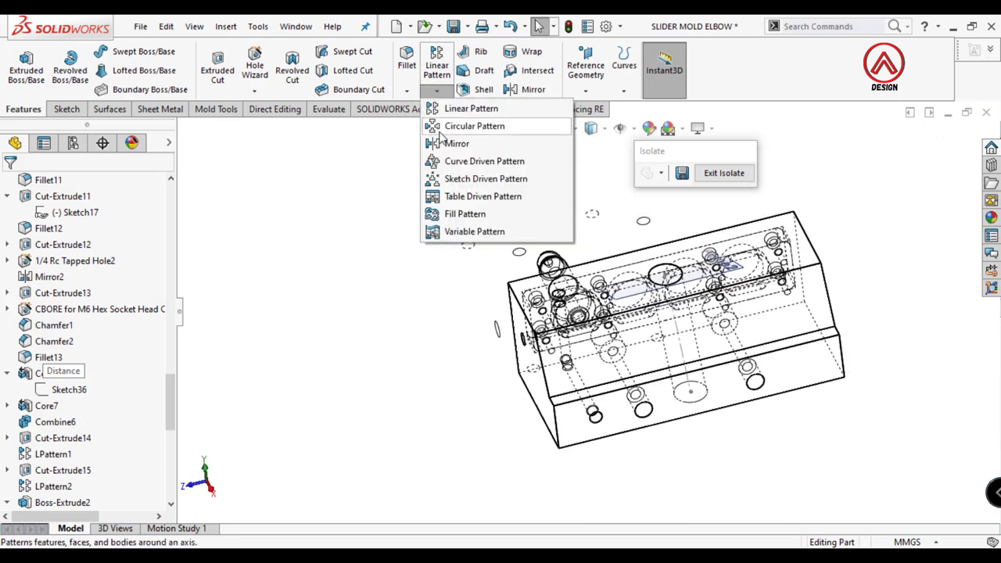
pyautogui.click(456, 140)
pyautogui.click(248, 247)
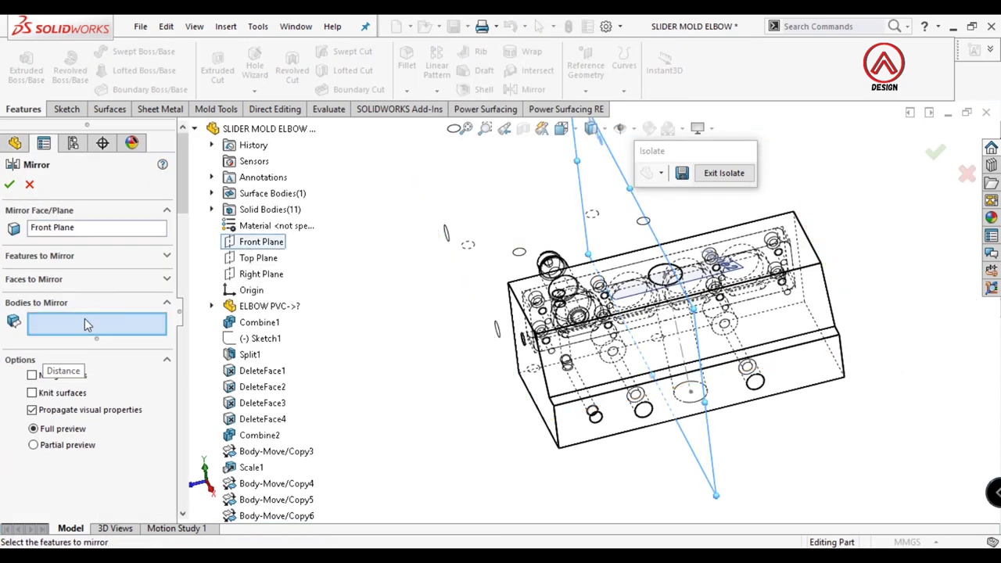
pyautogui.scroll(-5, 606, 438)
pyautogui.click(632, 422)
pyautogui.moveTo(575, 262); pyautogui.dragTo(586, 282, button='middle')
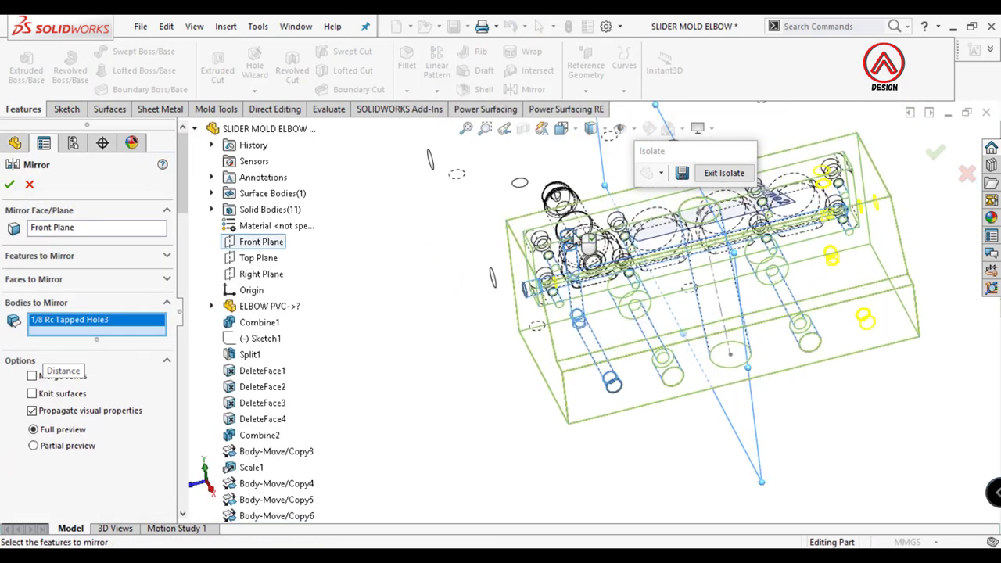
pyautogui.click(586, 285)
pyautogui.scroll(3, 599, 306)
pyautogui.scroll(5, 604, 309)
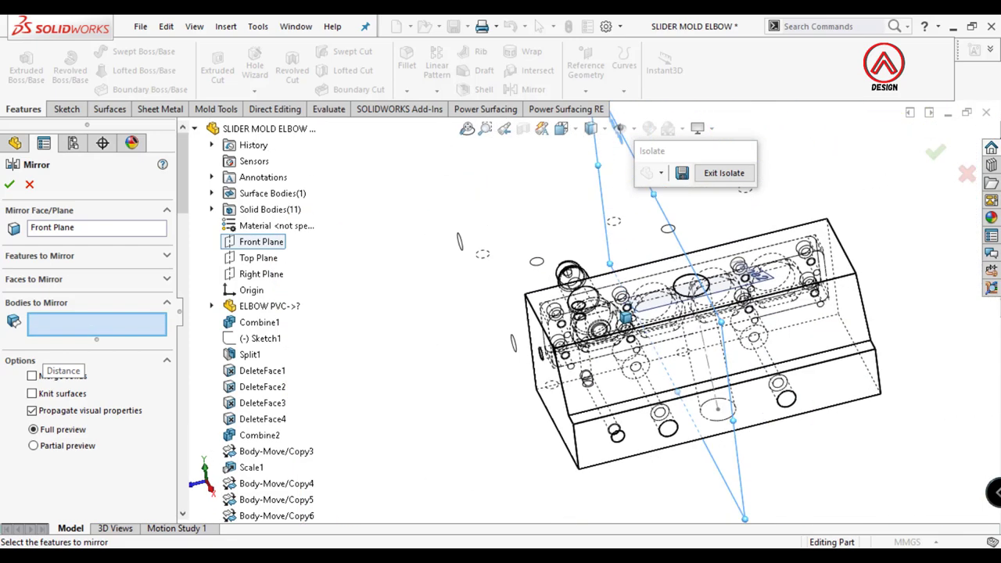
pyautogui.scroll(-5, 250, 472)
pyautogui.moveTo(187, 335); pyautogui.dragTo(207, 530)
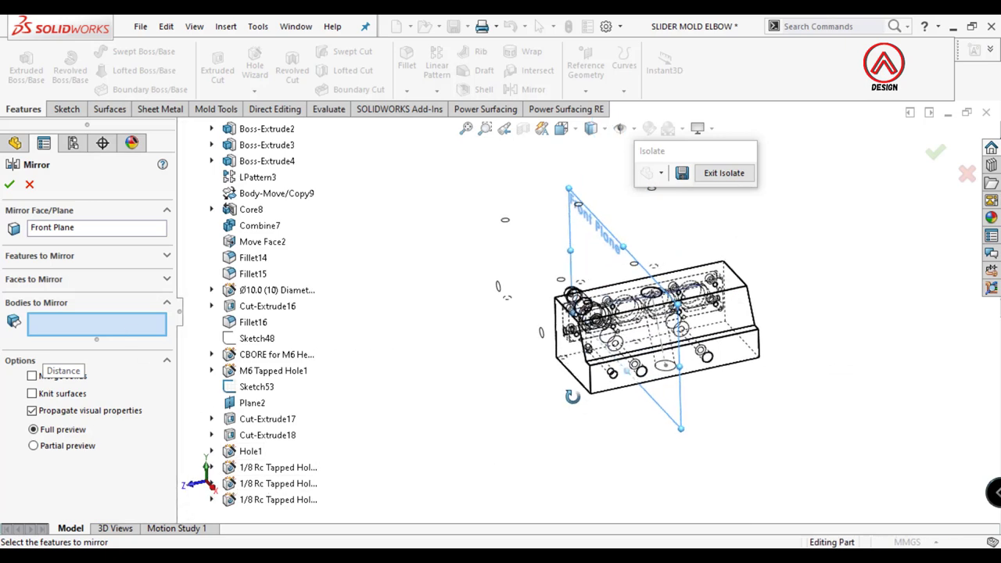
# Step: Add the 1/8 Rc Tapped Hole features to the mirror and confirm it
pyautogui.click(45, 256)
pyautogui.click(262, 500)
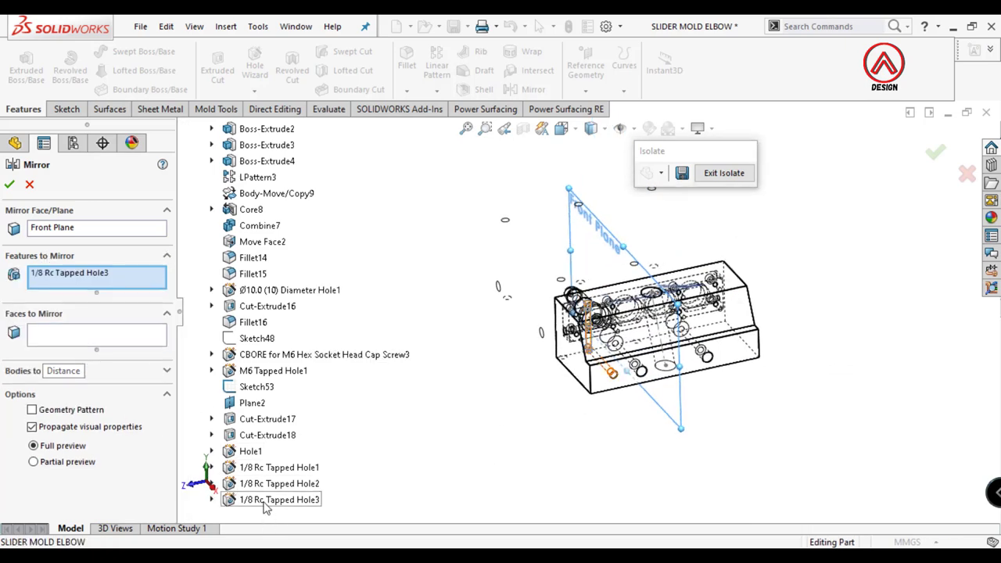
pyautogui.click(239, 483)
pyautogui.click(9, 183)
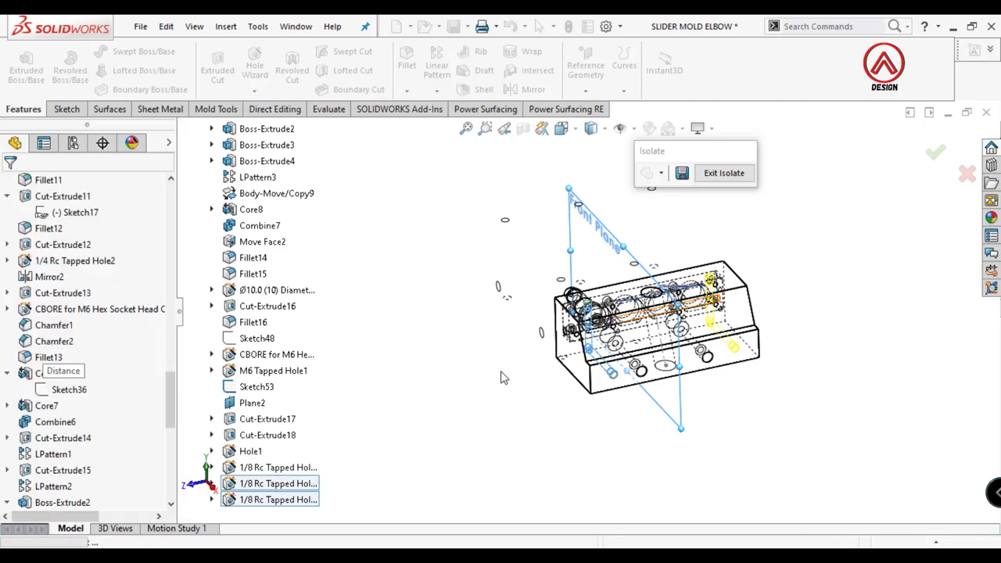
pyautogui.moveTo(813, 337); pyautogui.dragTo(858, 361, button='middle')
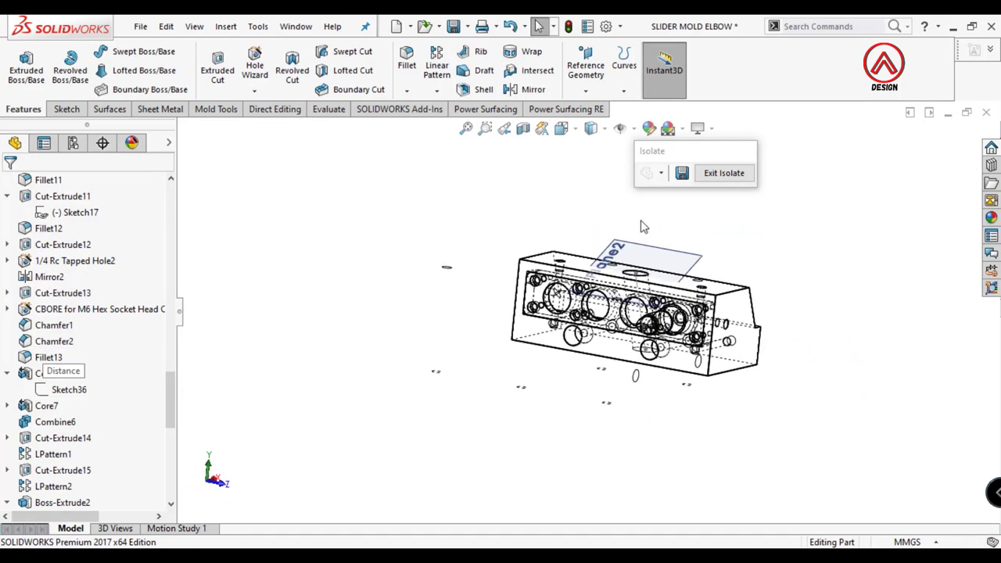
# Step: Switch the display to Shaded With Edges and orbit toward the front plate
pyautogui.click(591, 128)
pyautogui.click(591, 149)
pyautogui.moveTo(603, 212)
pyautogui.mouseDown(button='middle')
pyautogui.moveTo(728, 349)
pyautogui.moveTo(774, 352)
pyautogui.mouseUp(button='middle')
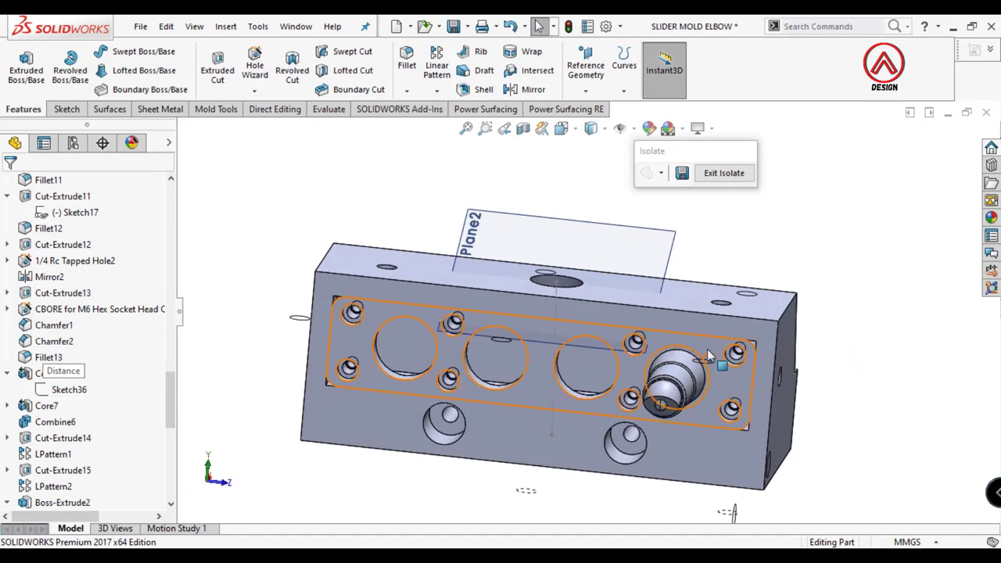
# Step: Select the front plate face and turn the view normal to it
pyautogui.rightClick(770, 286)
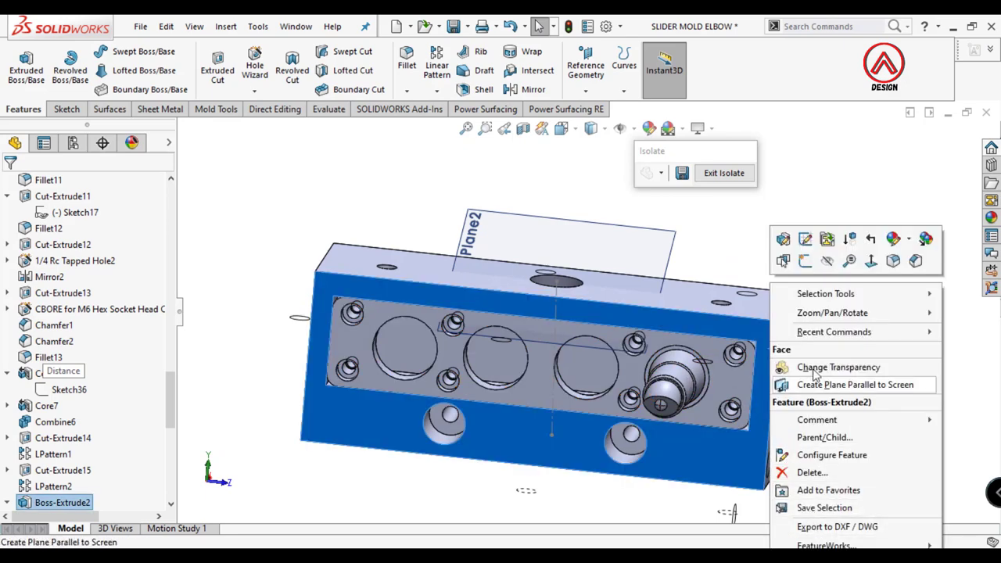
pyautogui.click(752, 247)
pyautogui.moveTo(753, 247); pyautogui.dragTo(645, 352, button='middle')
pyautogui.click(646, 349)
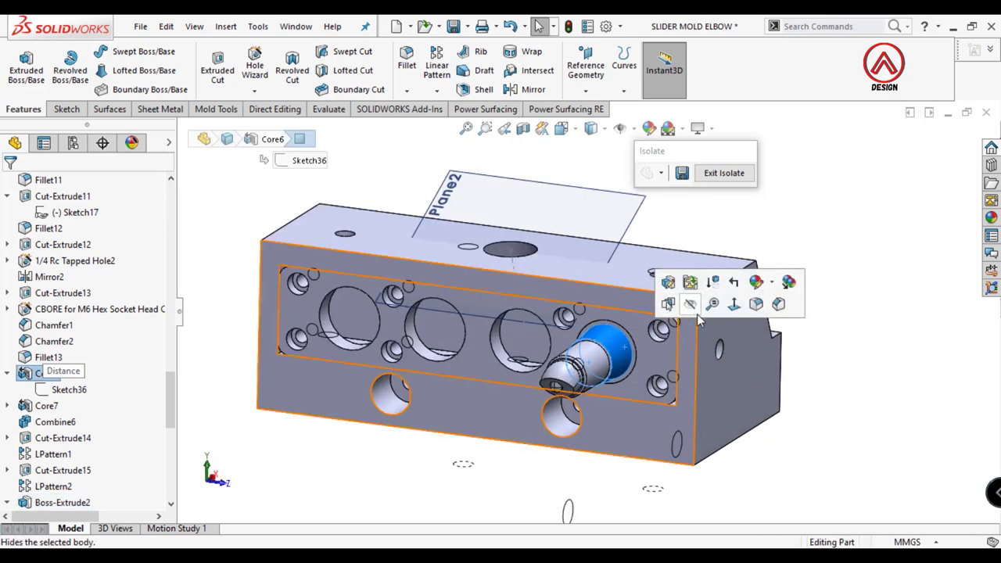
pyautogui.click(646, 350)
pyautogui.click(694, 310)
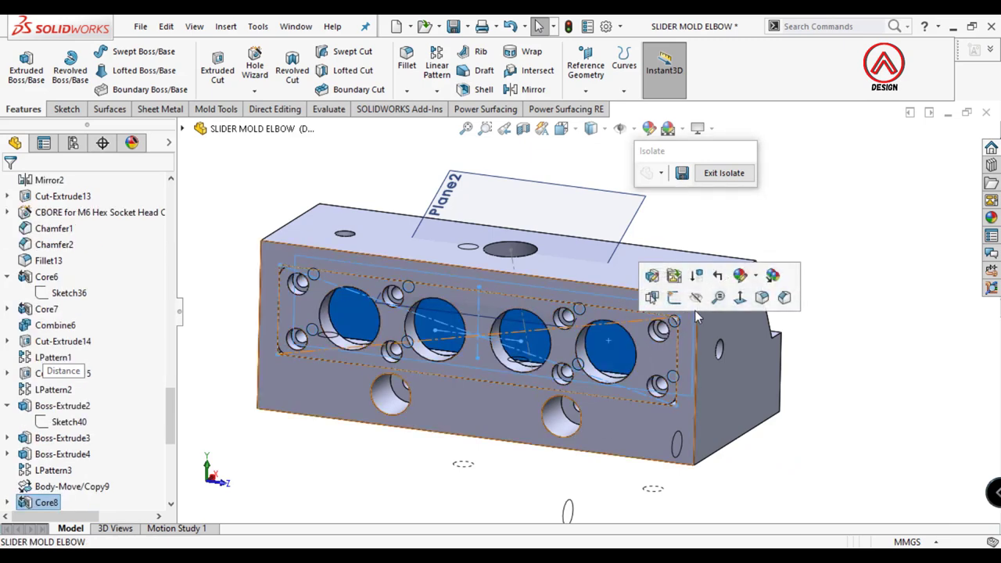
pyautogui.click(696, 301)
pyautogui.scroll(-3, 489, 307)
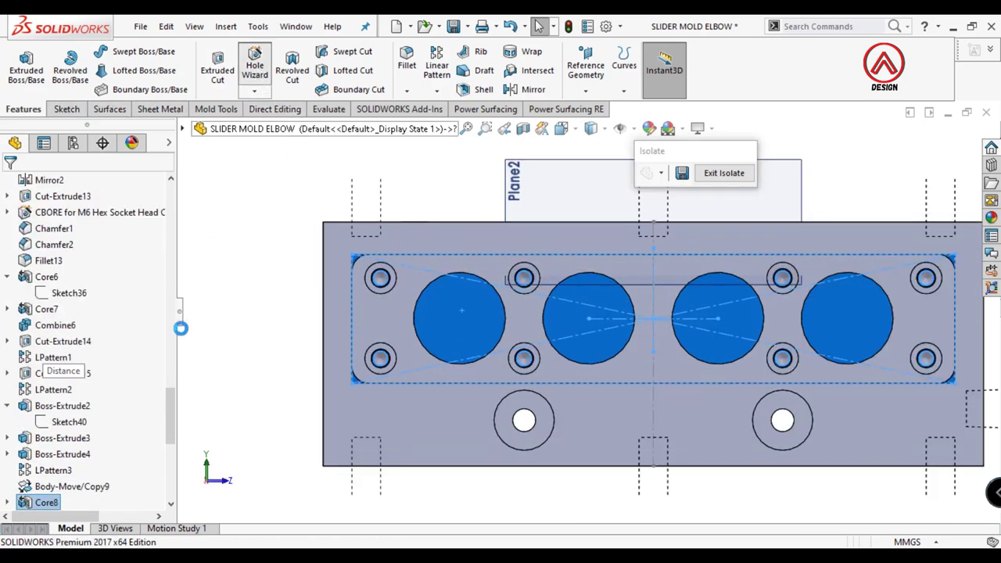
# Step: Set the Hole Wizard type to ISO drill sizes with a Ø10.0 size
pyautogui.scroll(-3, 164, 357)
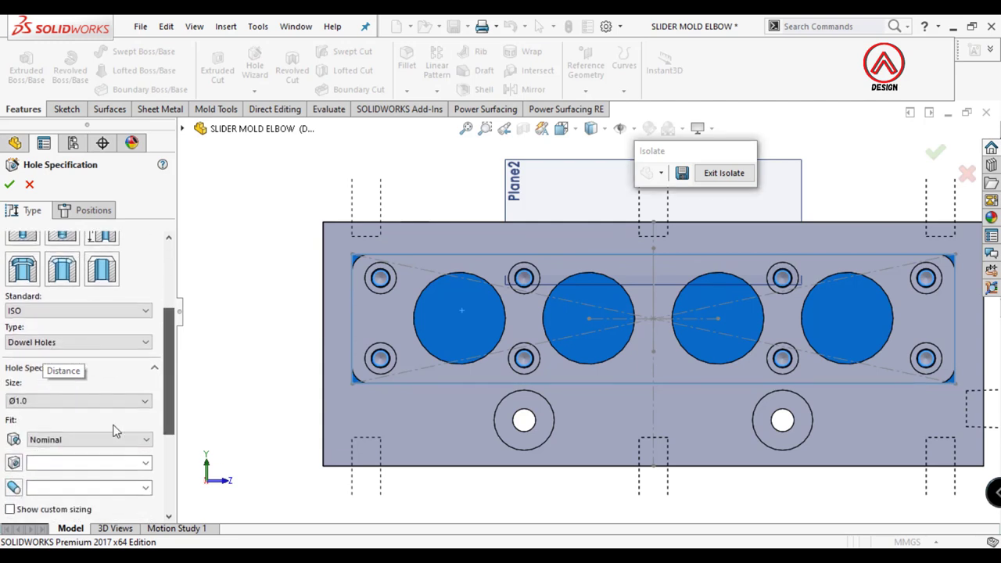
pyautogui.click(118, 401)
pyautogui.click(78, 342)
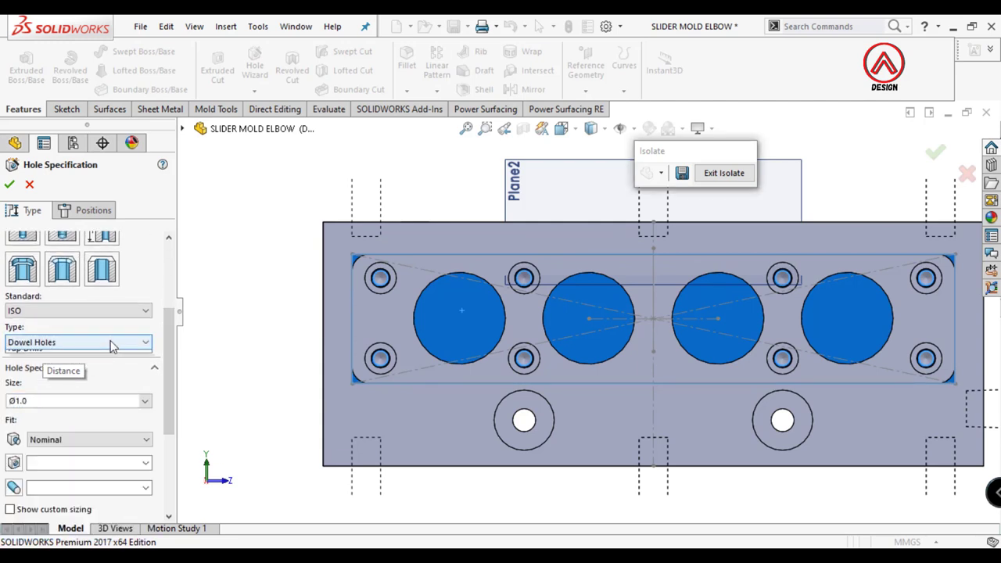
pyautogui.click(47, 367)
pyautogui.click(110, 402)
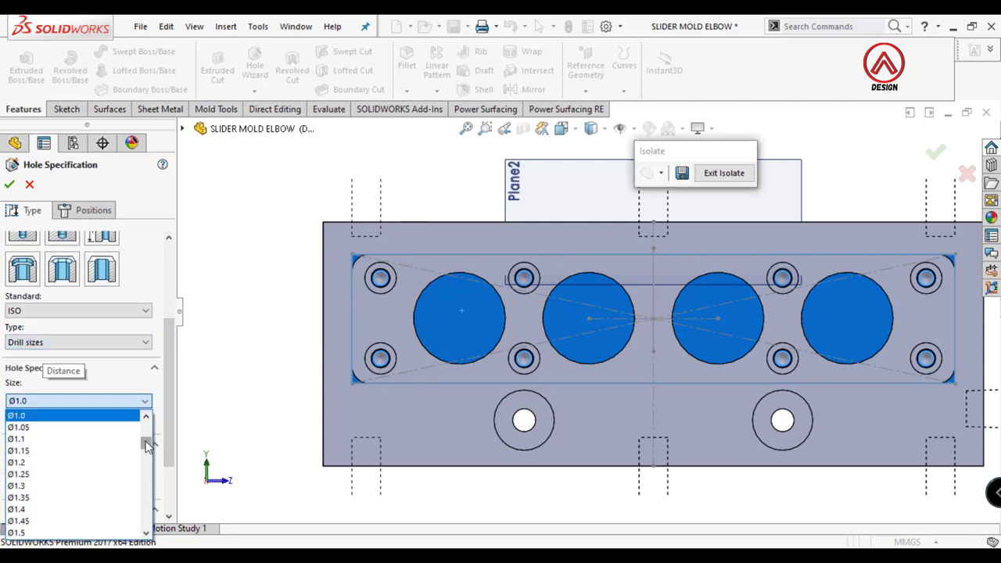
pyautogui.click(45, 486)
pyautogui.write('17')
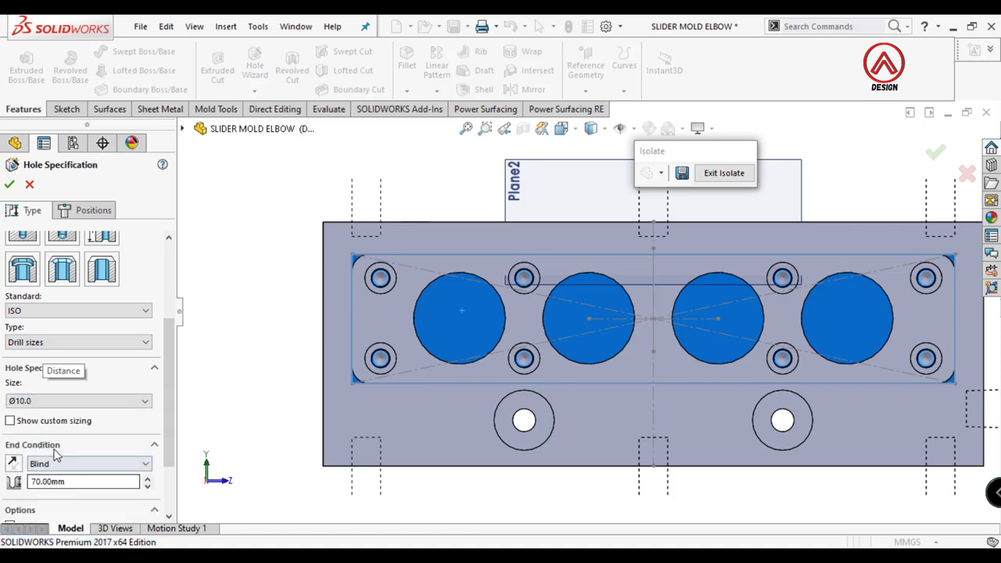
# Step: Place the hole points at the large circle centres and confirm the feature
pyautogui.click(99, 219)
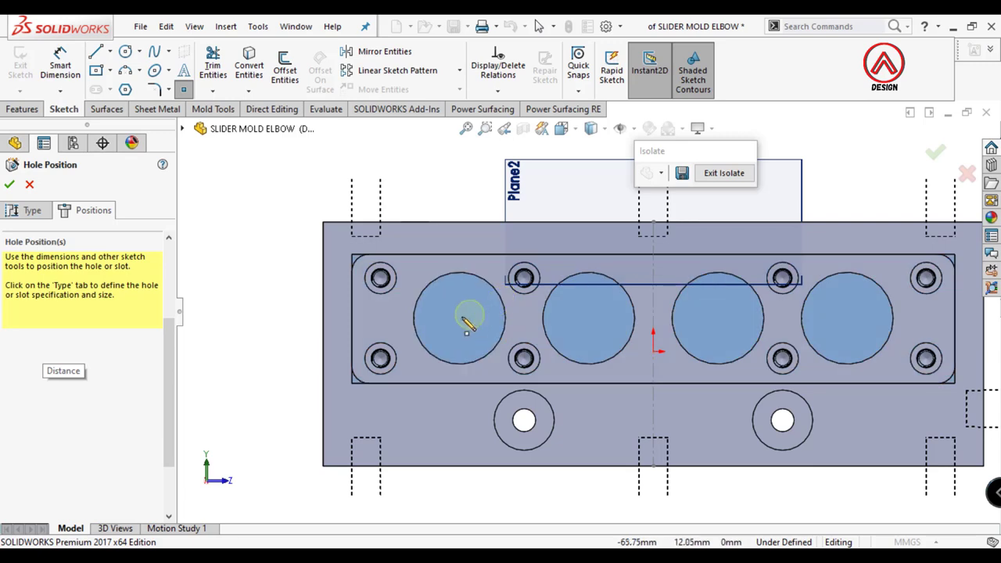
pyautogui.click(459, 317)
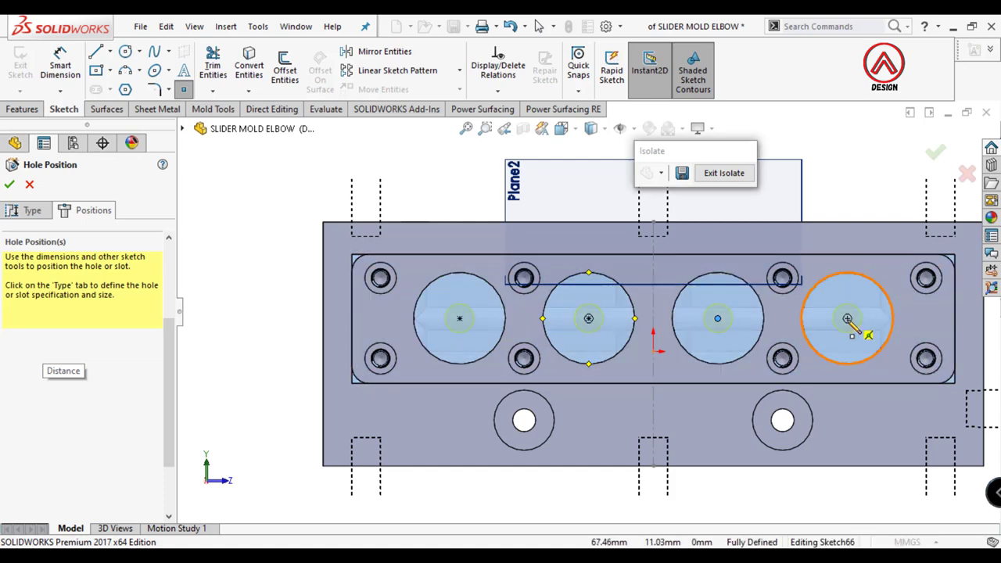
pyautogui.hotkey('ctrl', '7')
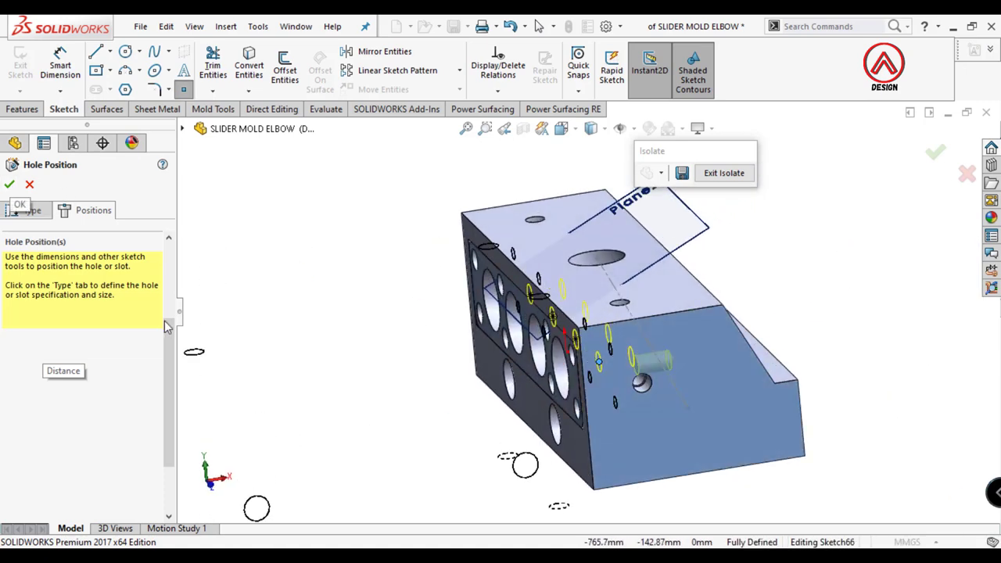
pyautogui.click(9, 184)
pyautogui.click(590, 129)
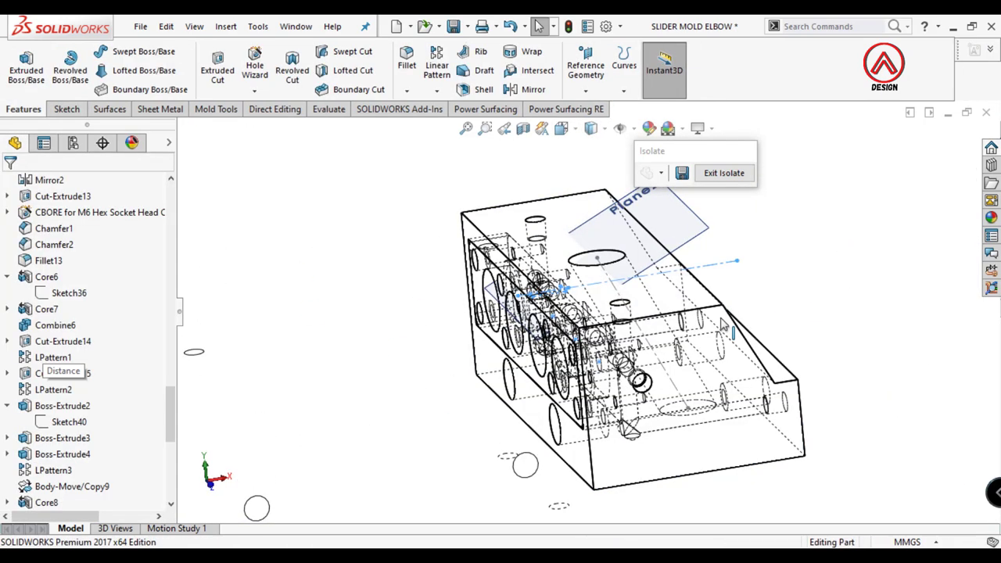
pyautogui.scroll(5, 547, 313)
pyautogui.moveTo(547, 312)
pyautogui.mouseDown(button='middle')
pyautogui.moveTo(543, 450)
pyautogui.moveTo(475, 464)
pyautogui.moveTo(637, 346)
pyautogui.mouseUp(button='middle')
pyautogui.scroll(-3, 637, 347)
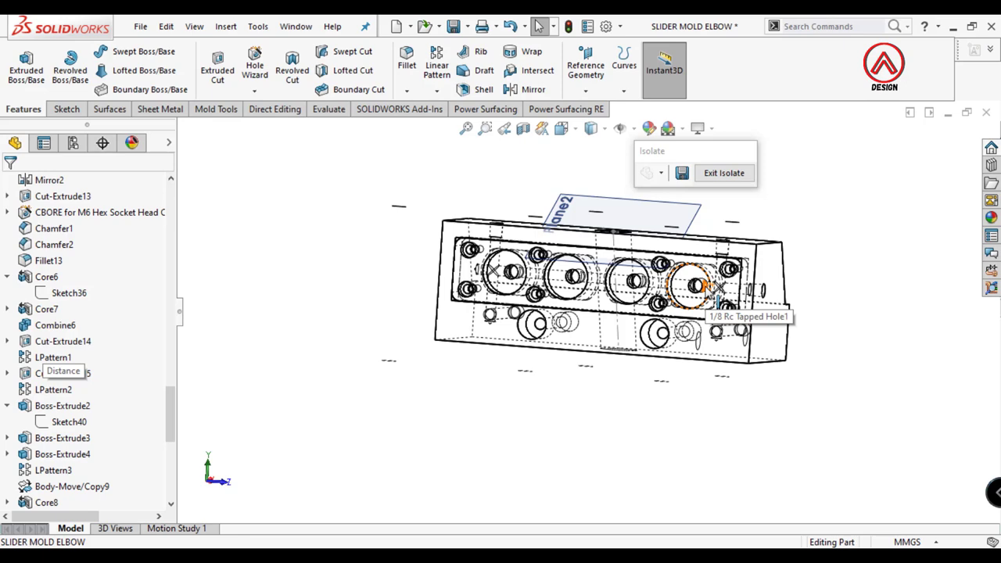
pyautogui.moveTo(711, 289); pyautogui.dragTo(569, 286, button='middle')
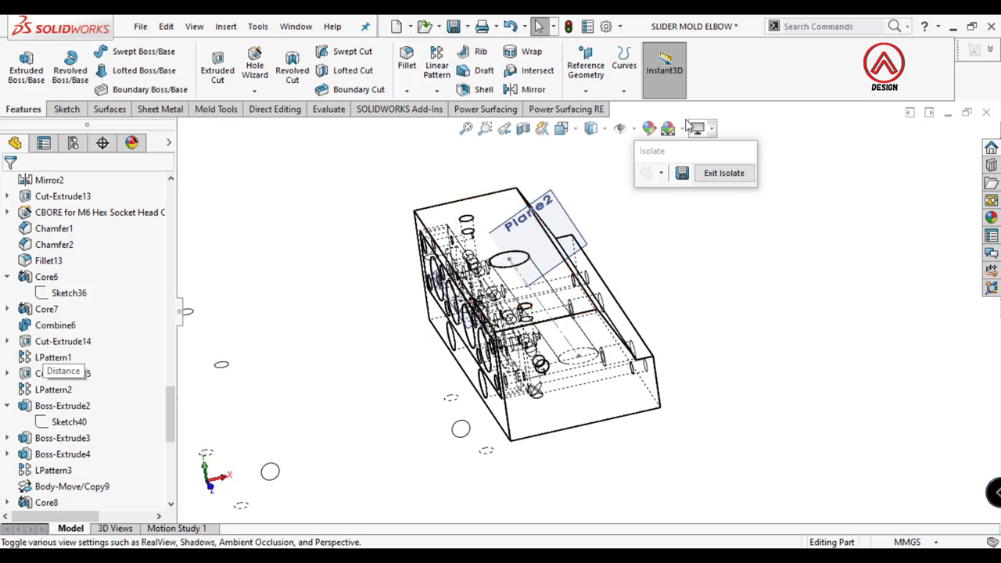
pyautogui.click(591, 128)
pyautogui.click(592, 147)
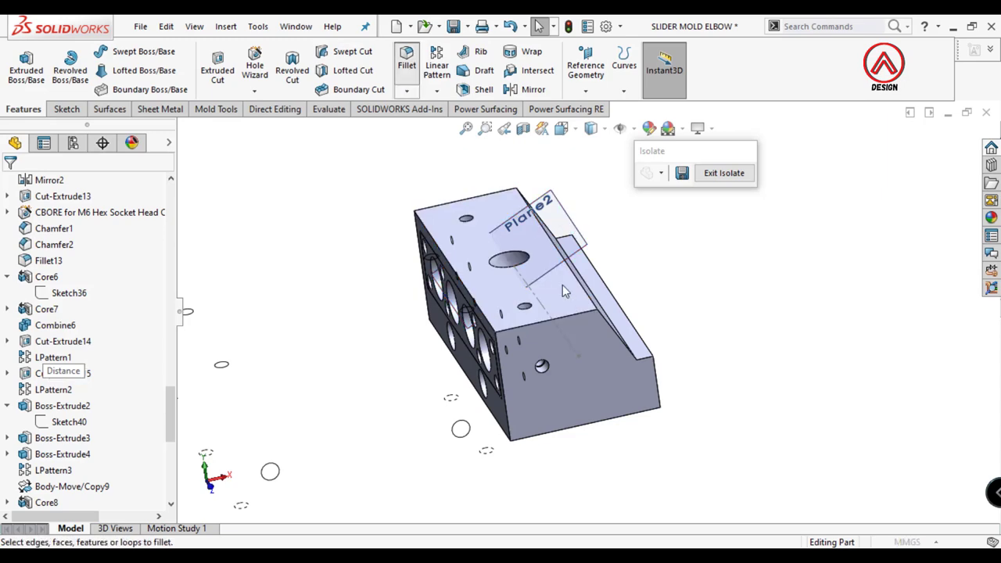
pyautogui.click(500, 262)
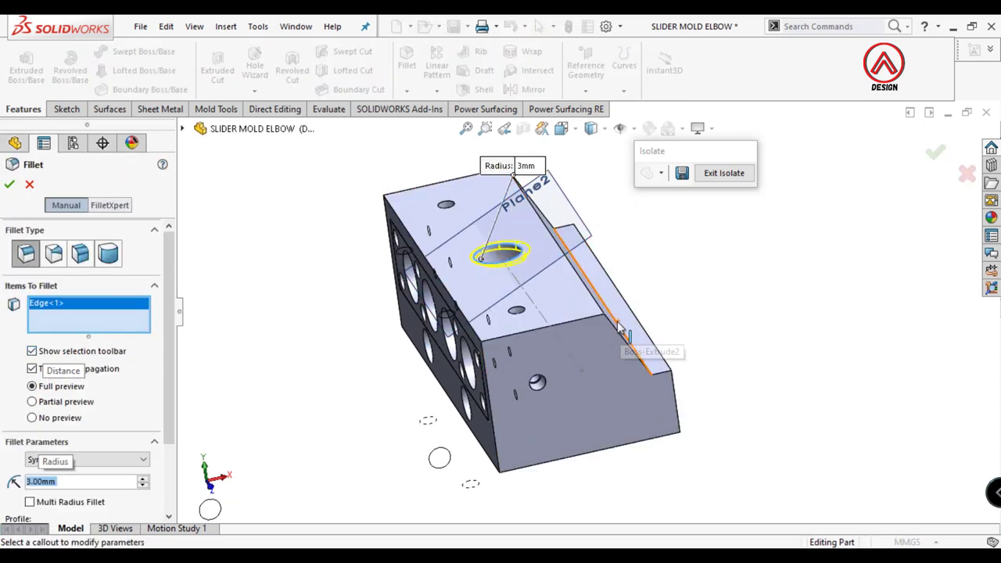
pyautogui.press('Escape')
pyautogui.moveTo(641, 322); pyautogui.dragTo(594, 258, button='middle')
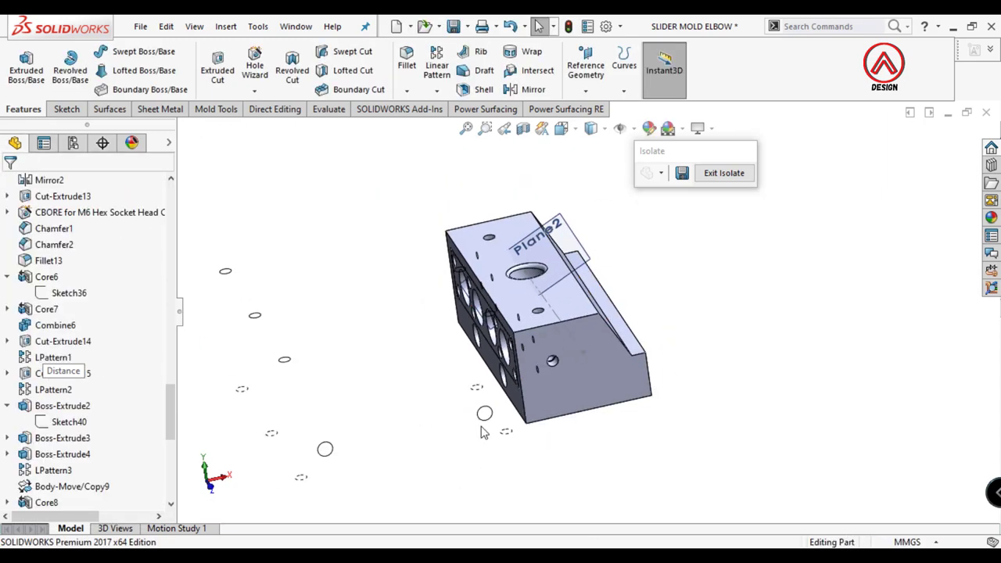
# Step: Start a sketch on the Boss-Extrude2 front face and draw a small rectangle
pyautogui.click(618, 337)
pyautogui.click(719, 321)
pyautogui.click(67, 108)
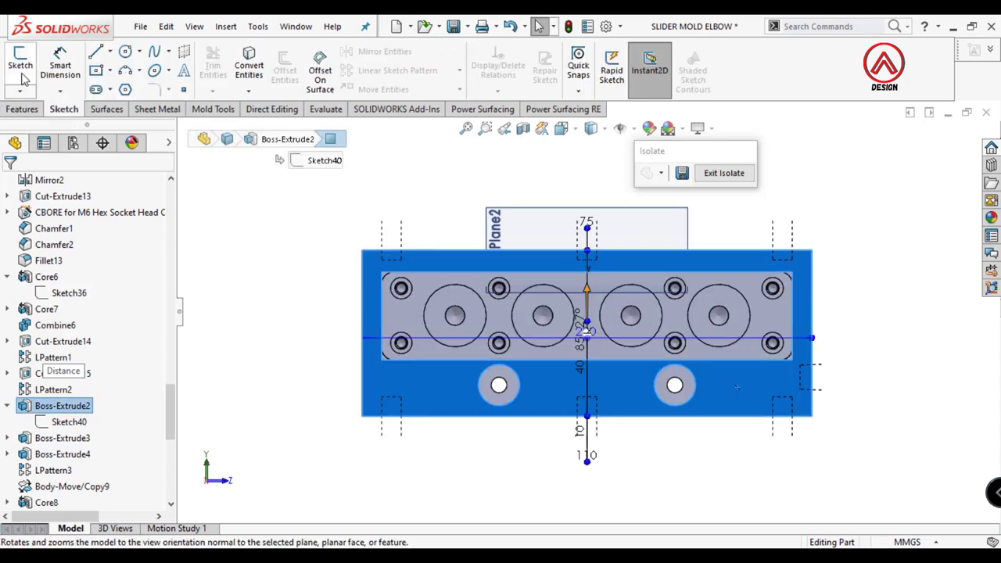
pyautogui.click(20, 63)
pyautogui.click(97, 70)
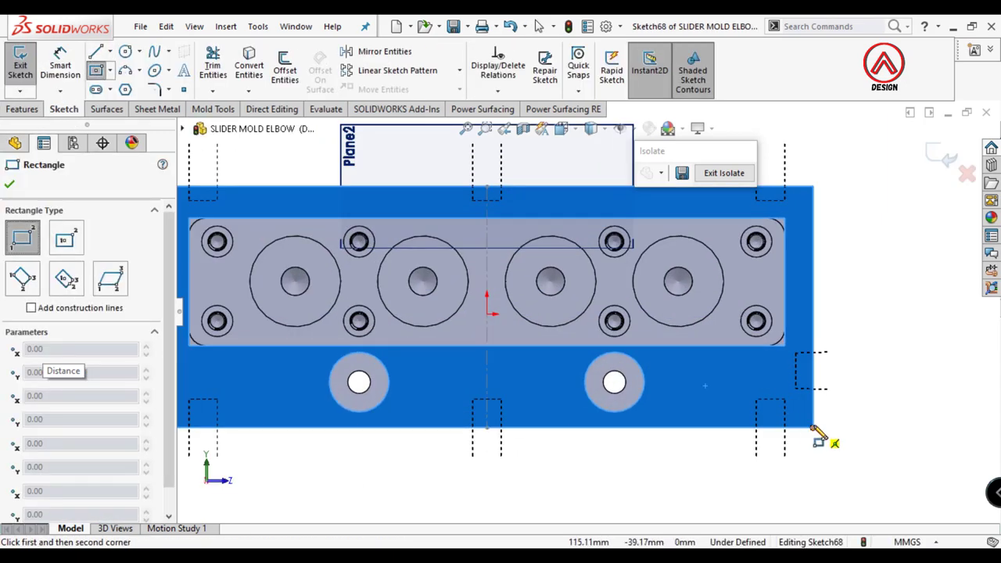
pyautogui.click(814, 428)
pyautogui.click(849, 373)
pyautogui.press('d')
# Step: Dimension the rectangle 8 mm wide and 16 mm tall
pyautogui.click(831, 428)
pyautogui.click(843, 463)
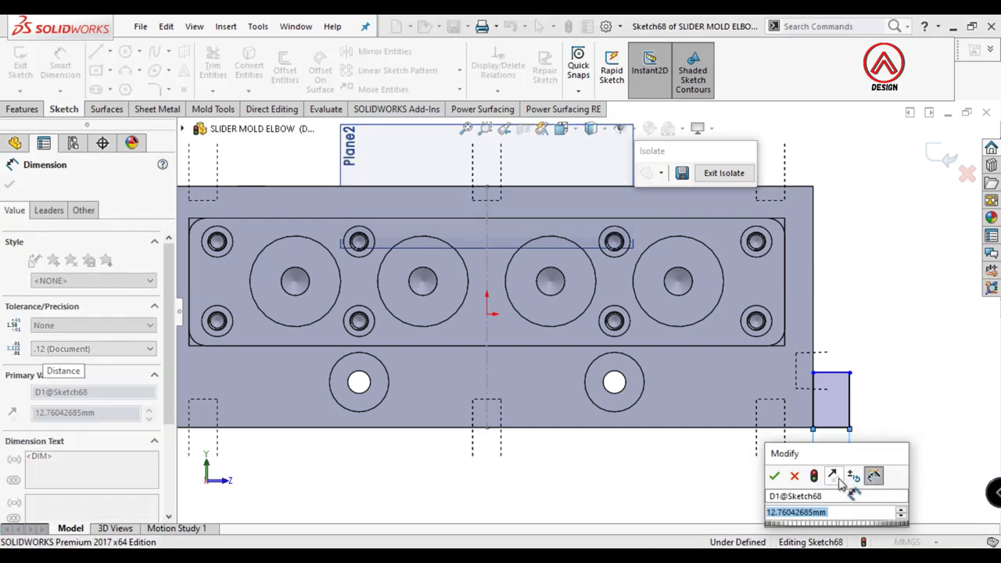
pyautogui.write('8')
pyautogui.press('Return')
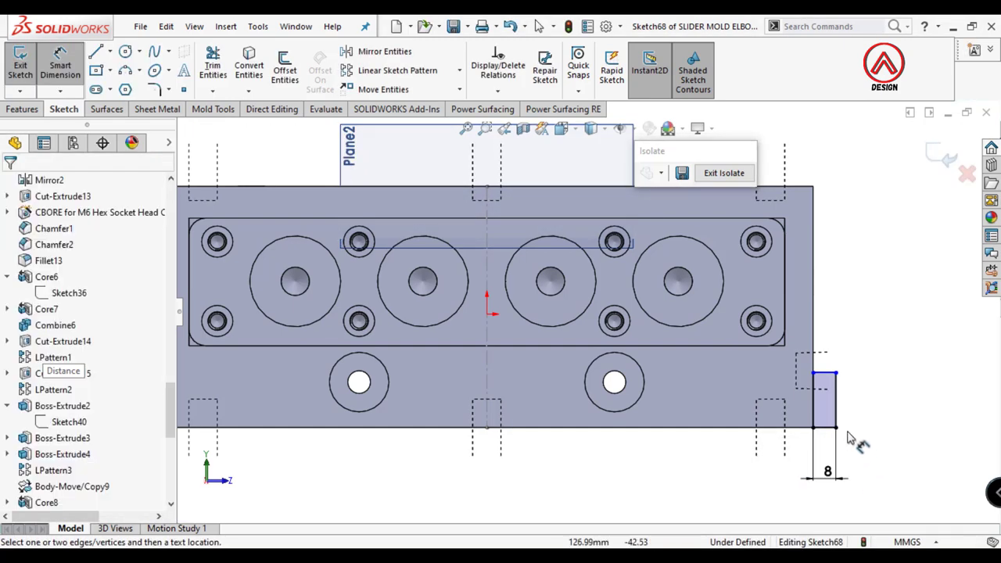
pyautogui.click(835, 403)
pyautogui.click(888, 402)
pyautogui.write('16')
pyautogui.press('Return')
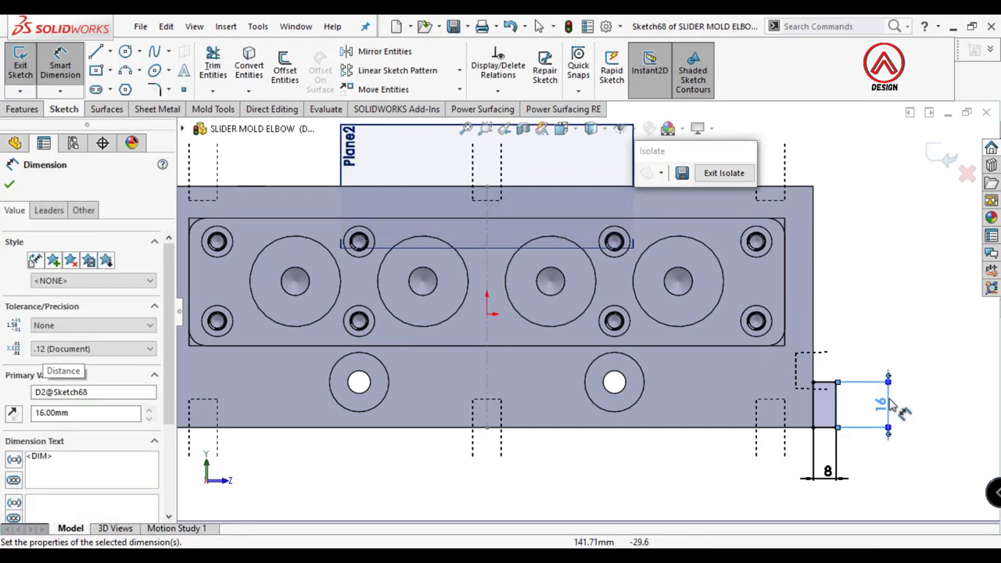
pyautogui.scroll(-2, 782, 391)
pyautogui.scroll(2, 548, 328)
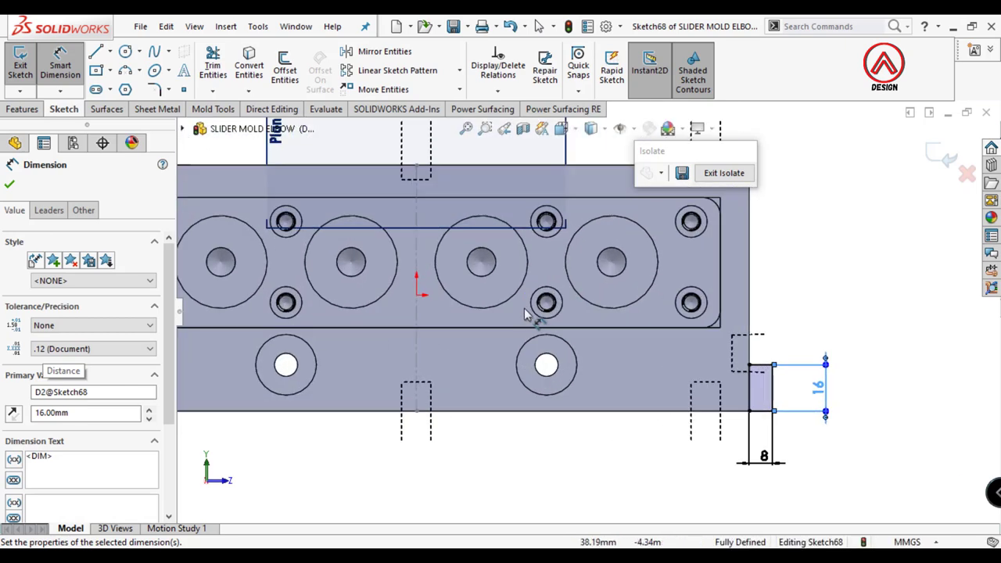
pyautogui.press('Escape')
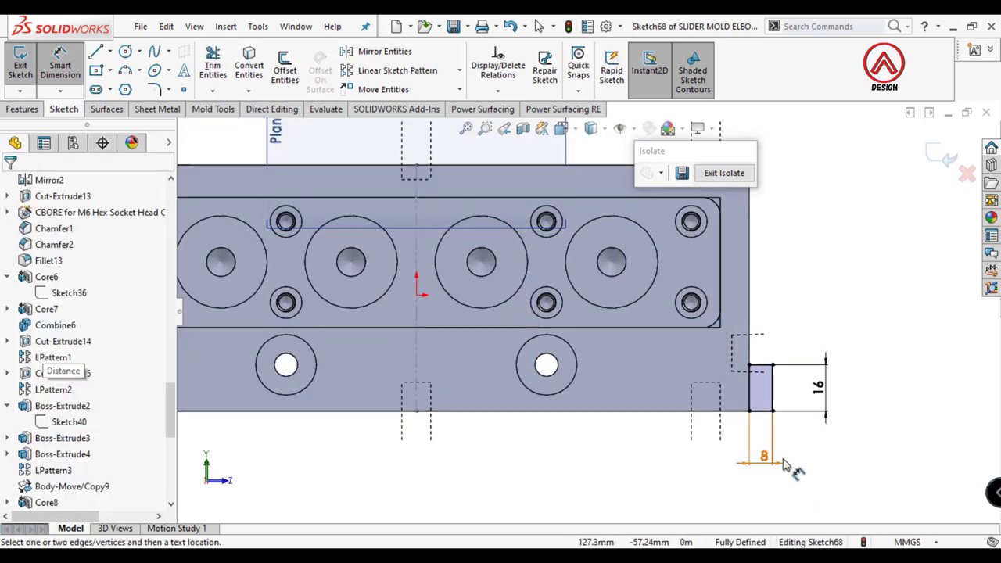
pyautogui.scroll(3, 657, 376)
# Step: Mirror the rectangle across a vertical centerline on the centre axis
pyautogui.click(110, 52)
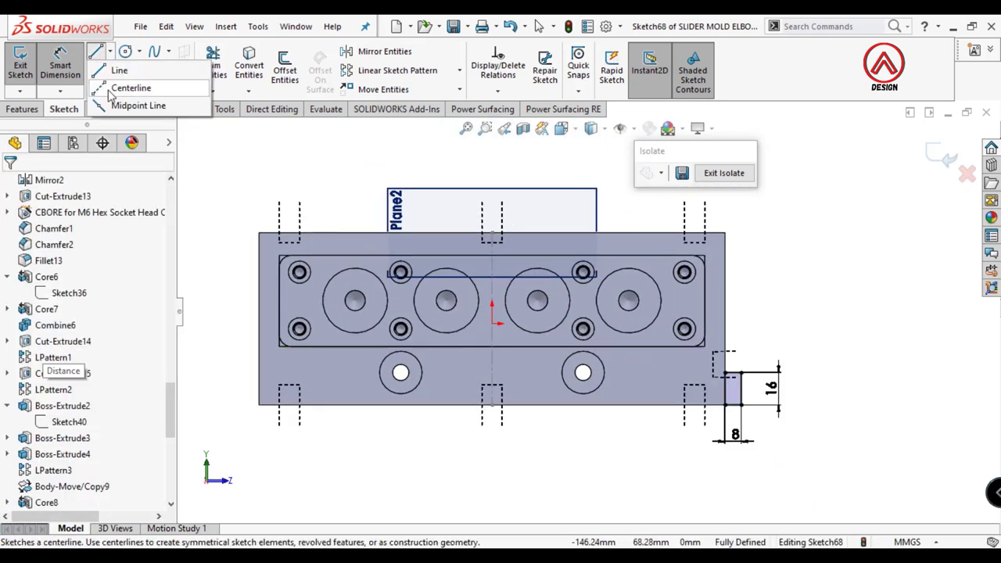
pyautogui.click(133, 84)
pyautogui.click(492, 404)
pyautogui.click(492, 357)
pyautogui.click(384, 51)
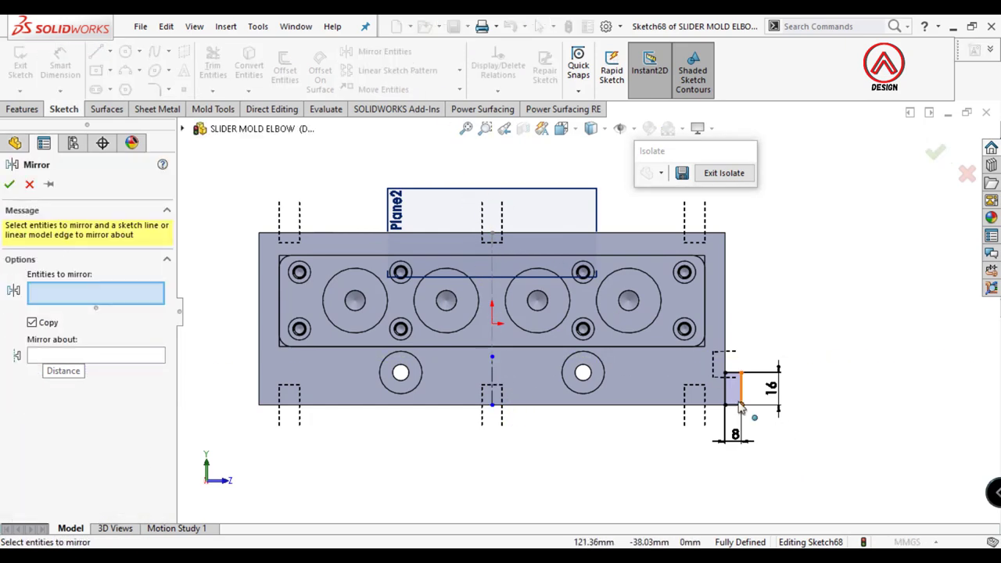
pyautogui.moveTo(715, 364); pyautogui.dragTo(751, 414)
pyautogui.click(110, 392)
pyautogui.click(488, 381)
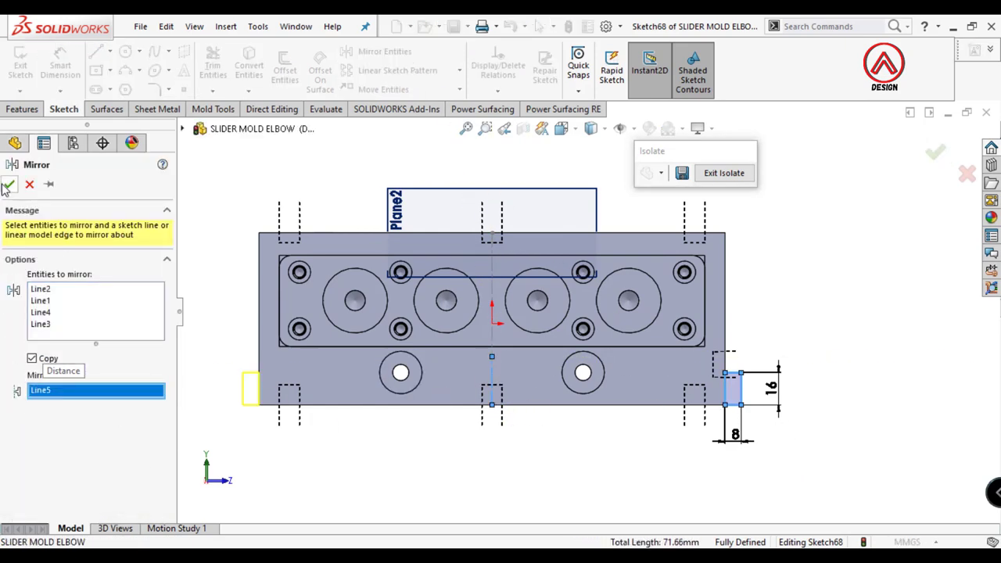
# Step: Extrude both profiles Up To Surface at the side face, merging into the slider body
pyautogui.click(10, 183)
pyautogui.click(21, 109)
pyautogui.click(26, 66)
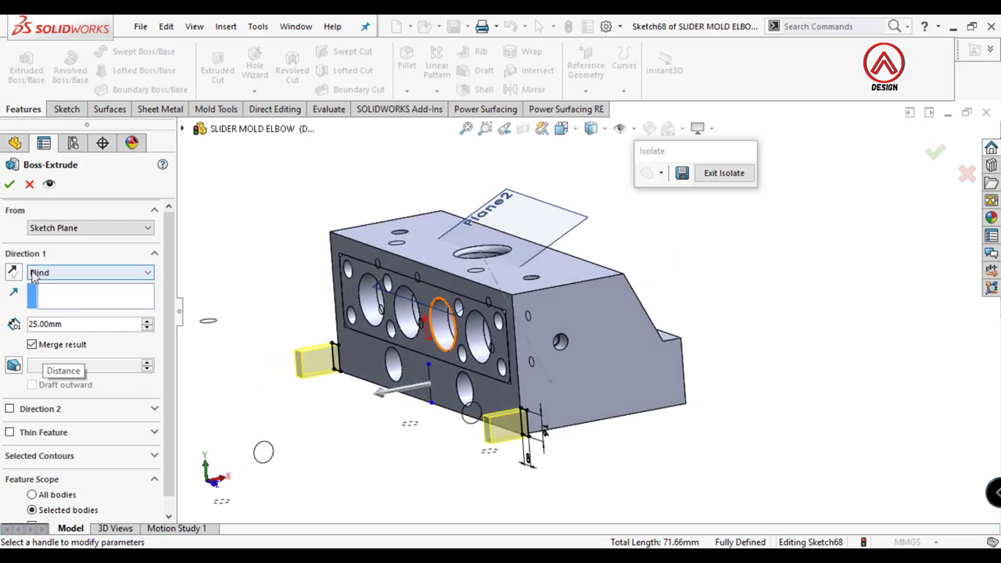
pyautogui.click(32, 272)
pyautogui.click(46, 304)
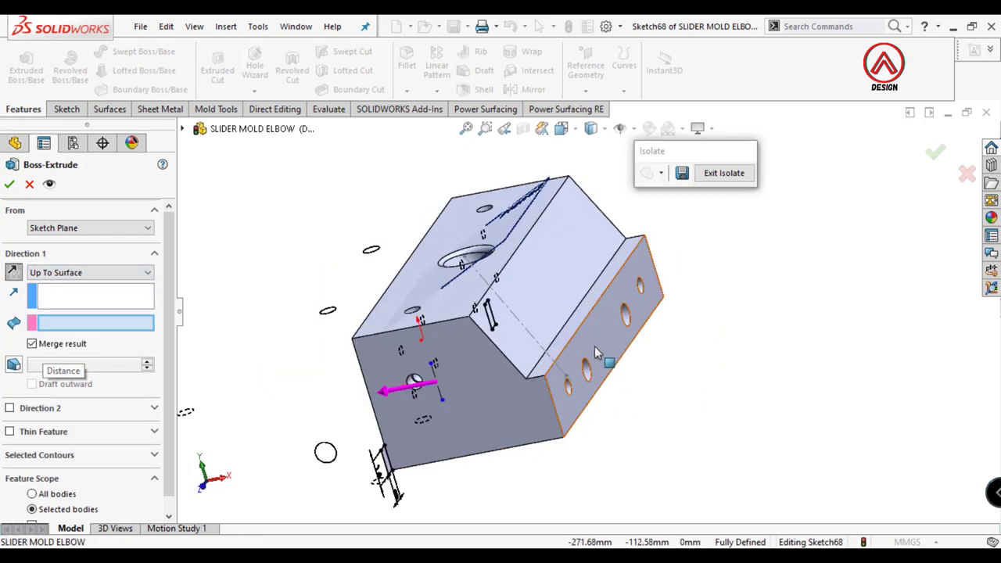
pyautogui.click(595, 346)
pyautogui.scroll(-2, 69, 452)
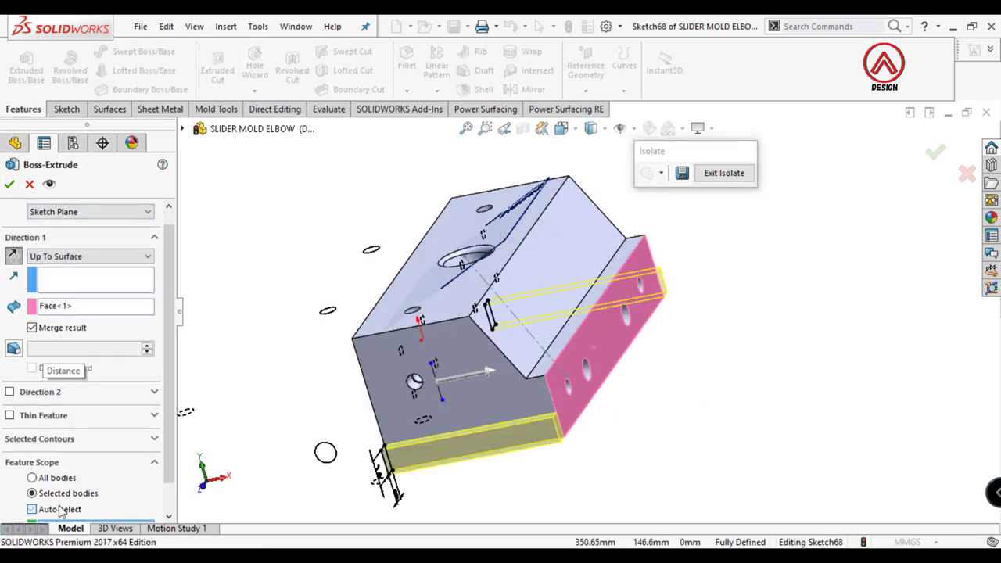
pyautogui.click(32, 475)
pyautogui.click(407, 383)
pyautogui.moveTo(407, 383); pyautogui.dragTo(328, 298, button='middle')
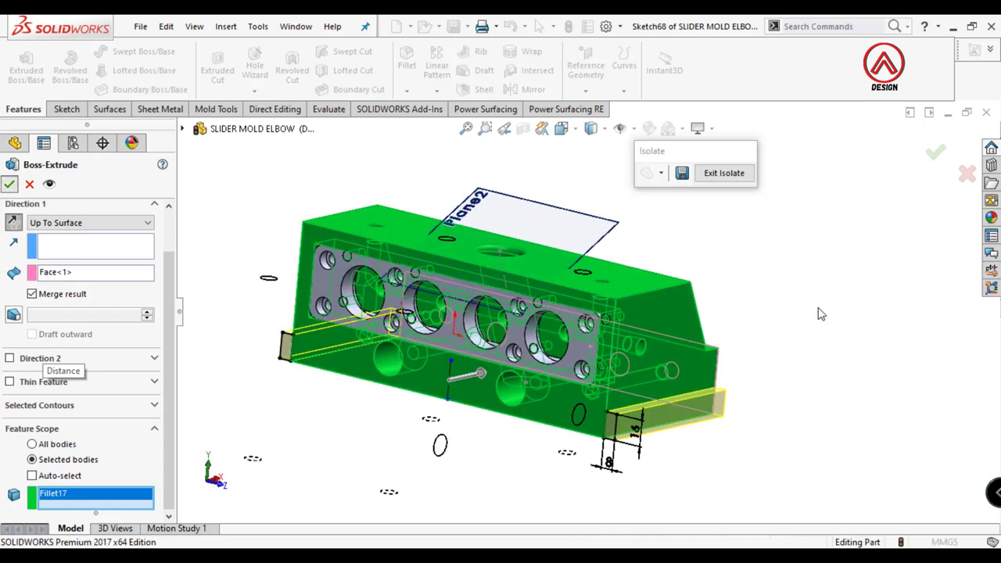
pyautogui.press('Return')
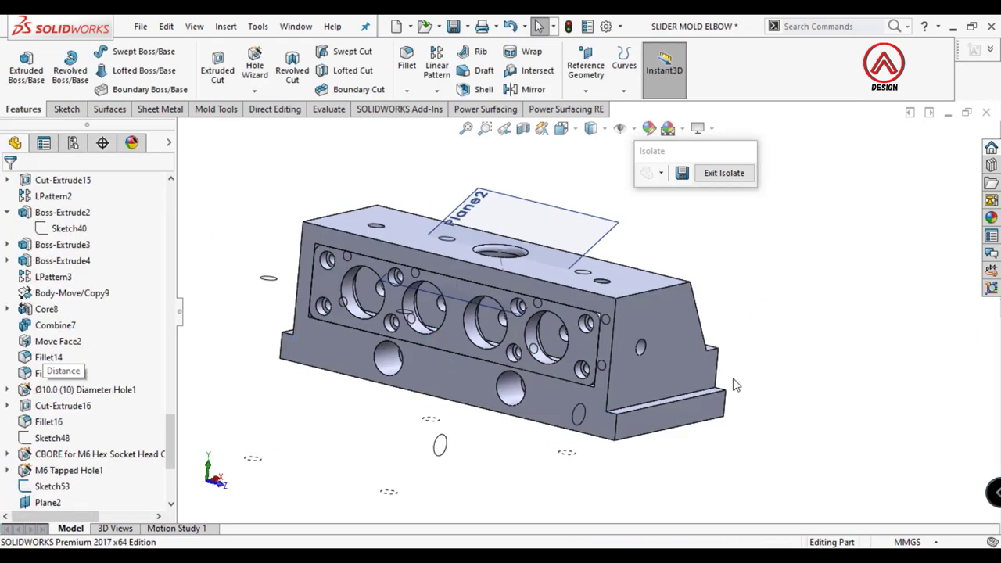
# Step: Start a new sketch on the Front Plane, viewed head-on
pyautogui.moveTo(744, 389); pyautogui.dragTo(594, 328, button='middle')
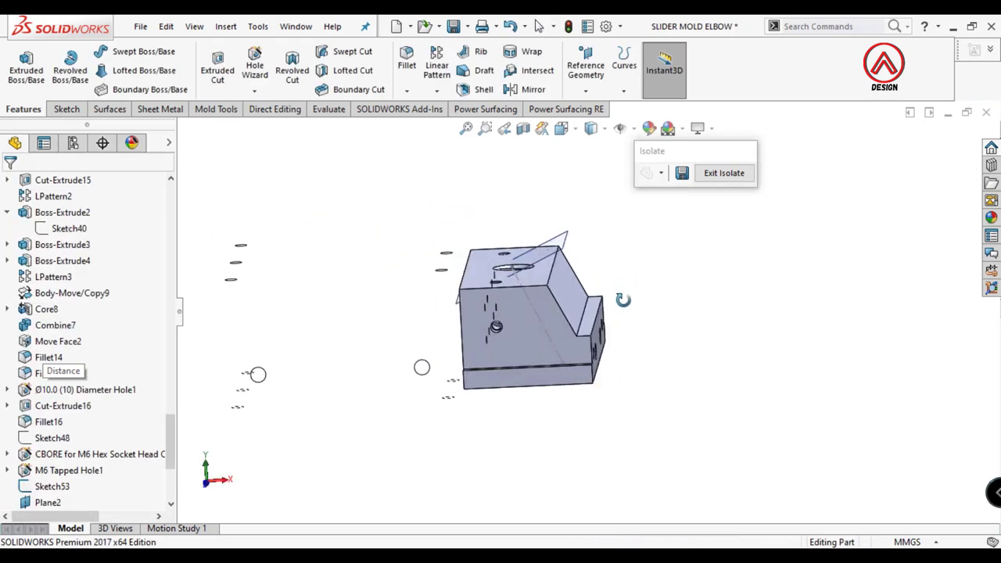
pyautogui.click(561, 128)
pyautogui.click(645, 212)
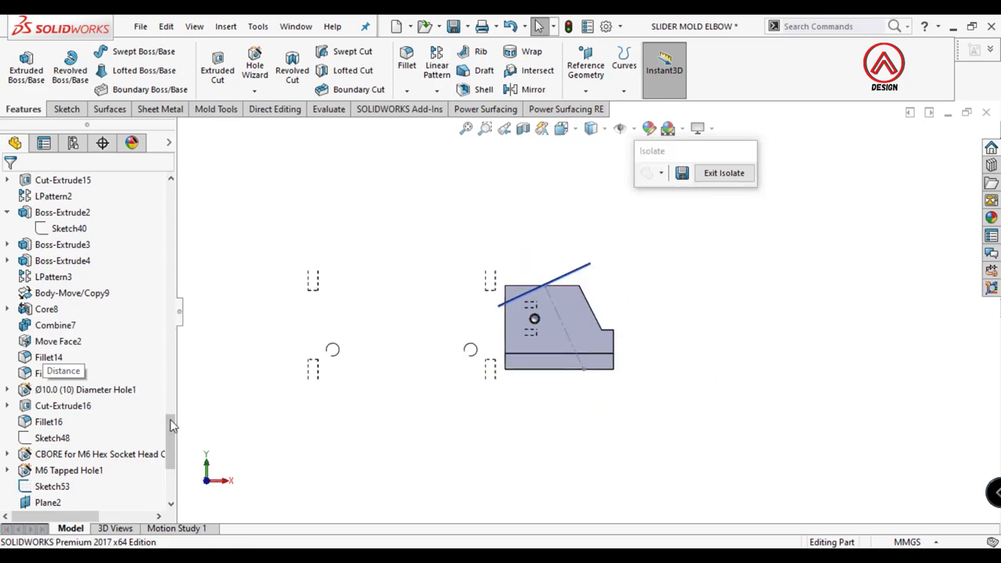
pyautogui.moveTo(172, 424); pyautogui.dragTo(171, 192)
pyautogui.click(49, 292)
pyautogui.click(49, 269)
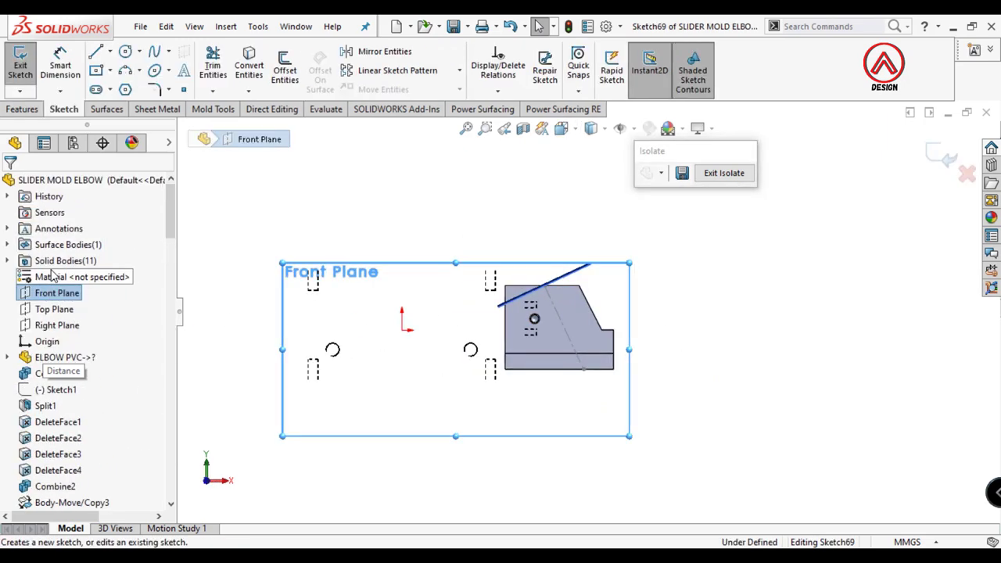
# Step: Inspect the part's front face and the Sketch40 profile for reference
pyautogui.scroll(-2, 592, 320)
pyautogui.scroll(-2, 626, 322)
pyautogui.click(568, 304)
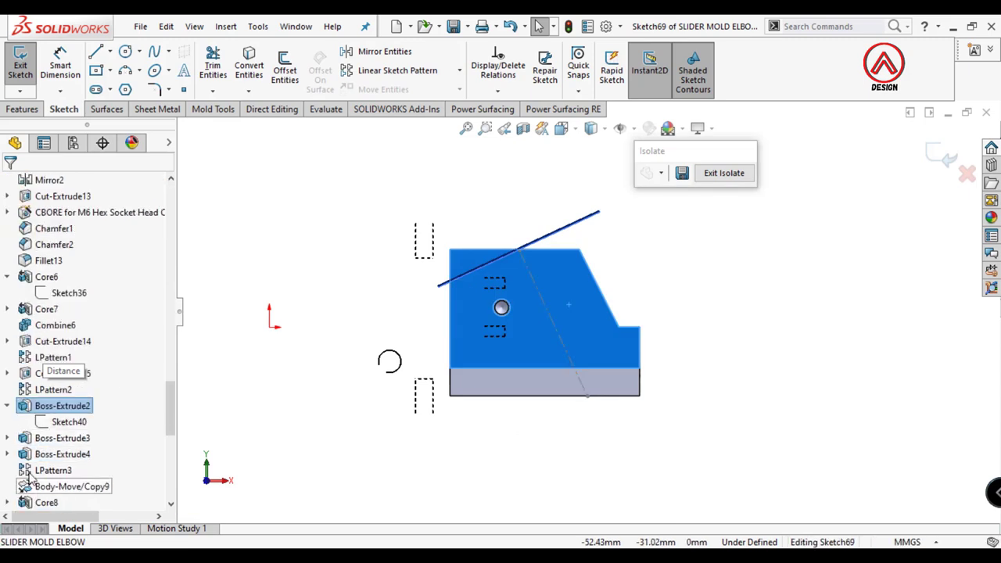
pyautogui.click(52, 423)
pyautogui.click(201, 381)
pyautogui.scroll(3, 644, 284)
pyautogui.scroll(-2, 626, 301)
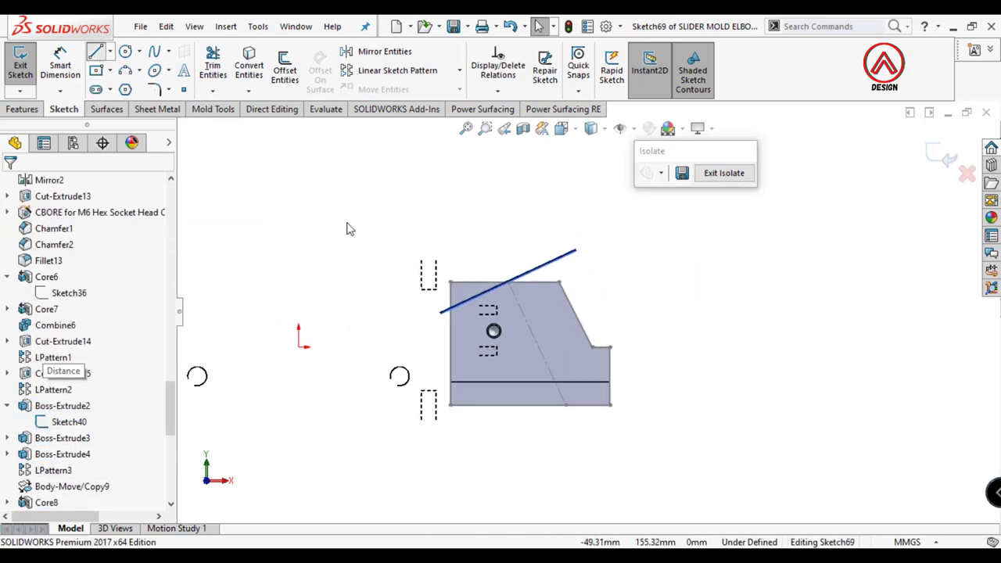
pyautogui.scroll(-1, 573, 270)
pyautogui.scroll(-2, 573, 270)
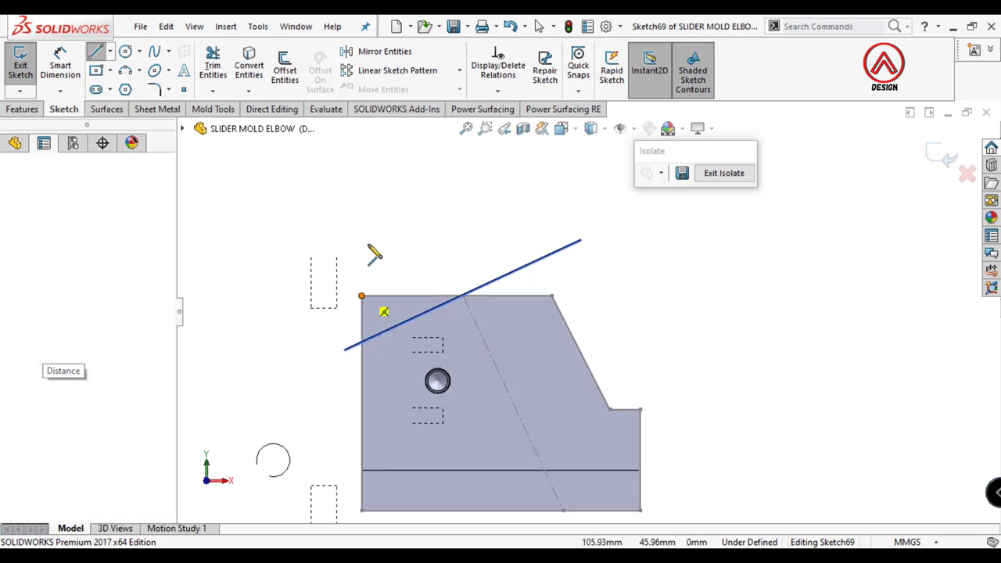
# Step: Draw a horizontal line along the part's top edge and dimension its offset
pyautogui.click(361, 296)
pyautogui.press('Escape')
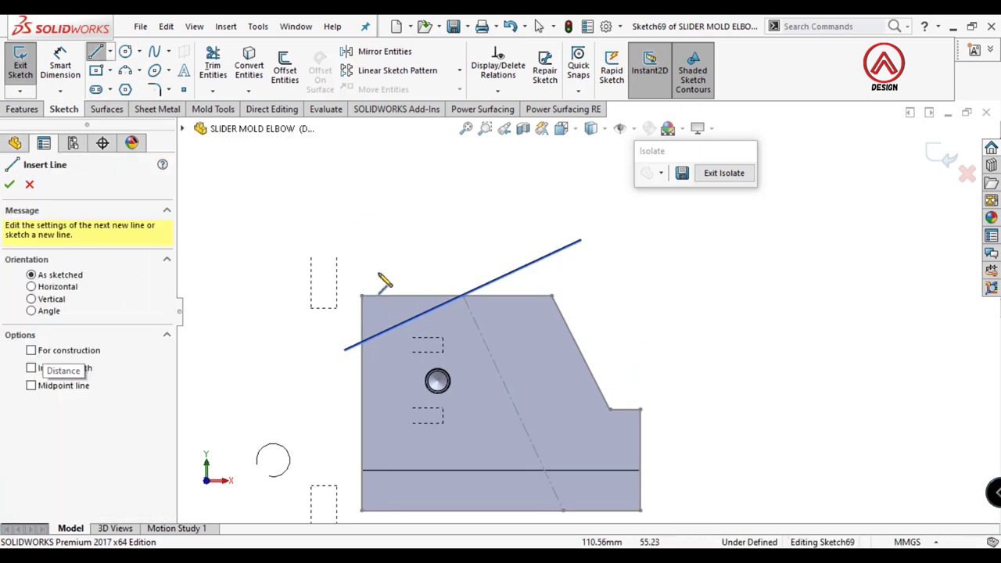
pyautogui.scroll(-3, 362, 307)
pyautogui.click(361, 274)
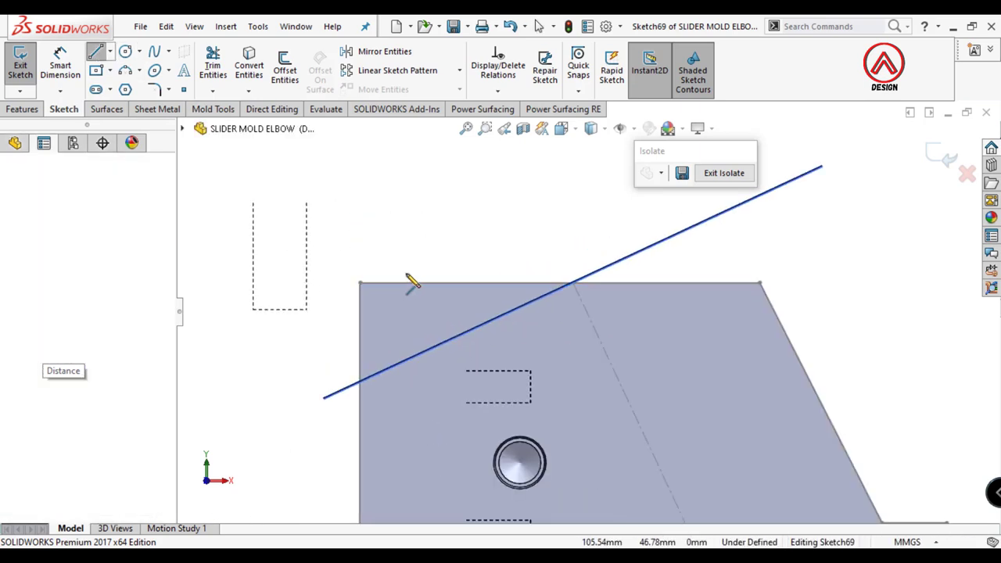
pyautogui.click(776, 273)
pyautogui.press('Escape')
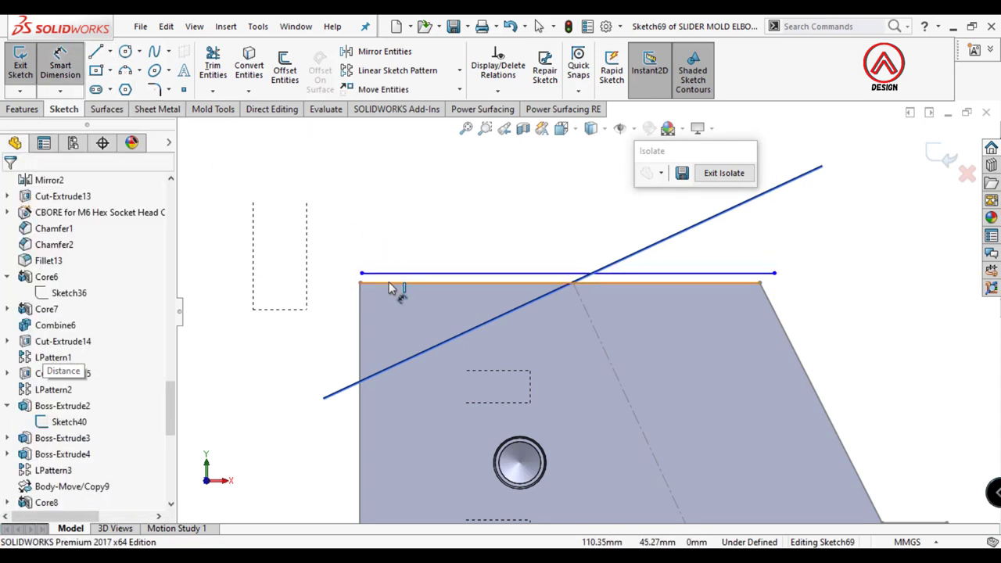
pyautogui.click(389, 283)
pyautogui.click(368, 273)
pyautogui.click(321, 321)
pyautogui.press('Return')
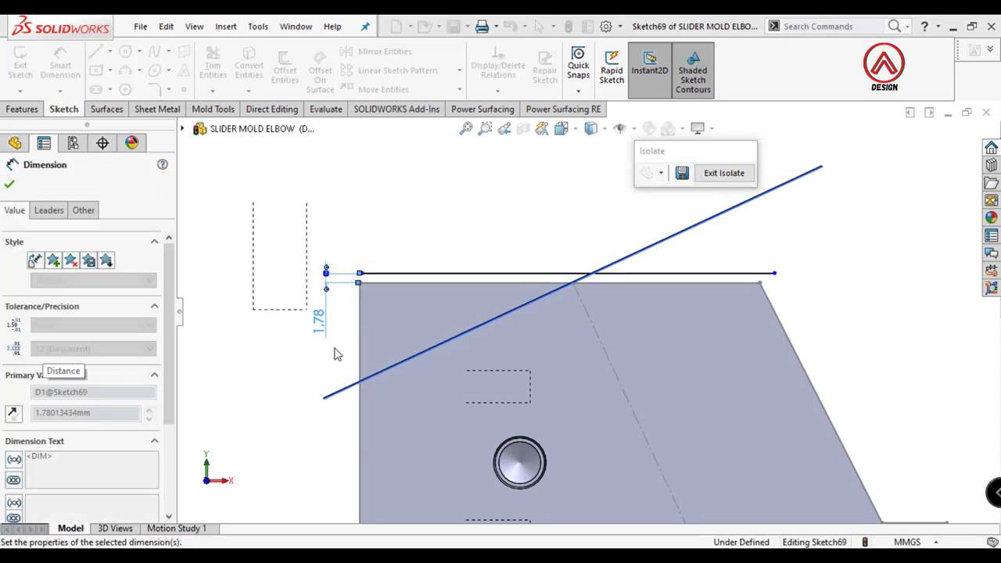
pyautogui.press('Escape')
# Step: Make the line's endpoint coincident with the part's vertical edge
pyautogui.scroll(-2, 384, 292)
pyautogui.scroll(-3, 383, 293)
pyautogui.press('Escape')
pyautogui.click(388, 313)
pyautogui.keyDown('ctrl'); pyautogui.click(391, 267); pyautogui.keyUp('ctrl')
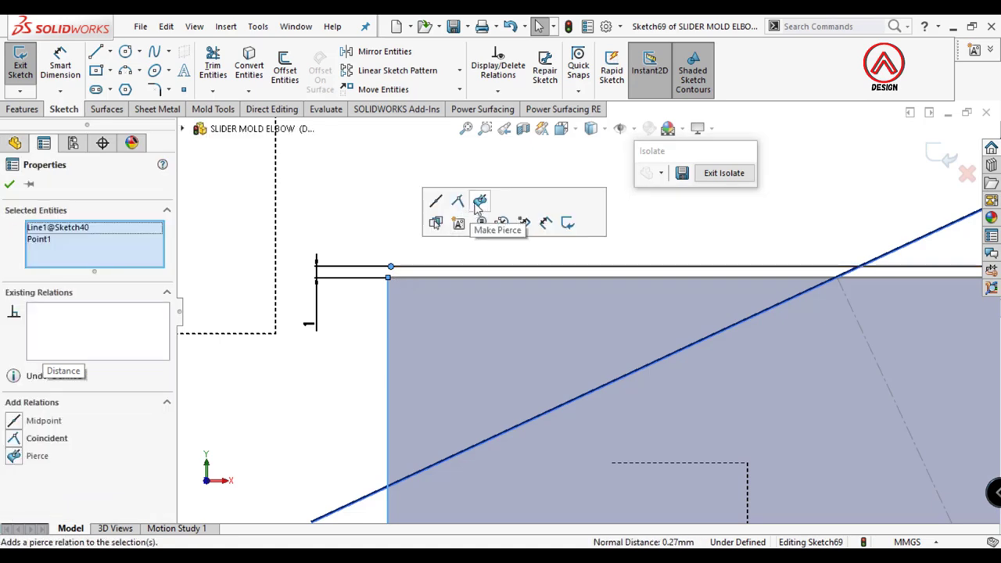
pyautogui.click(457, 201)
pyautogui.press('Escape')
# Step: Sketch the stepped block outline from the top-left corner down to the slanted edge
pyautogui.scroll(2, 586, 311)
pyautogui.press('l')
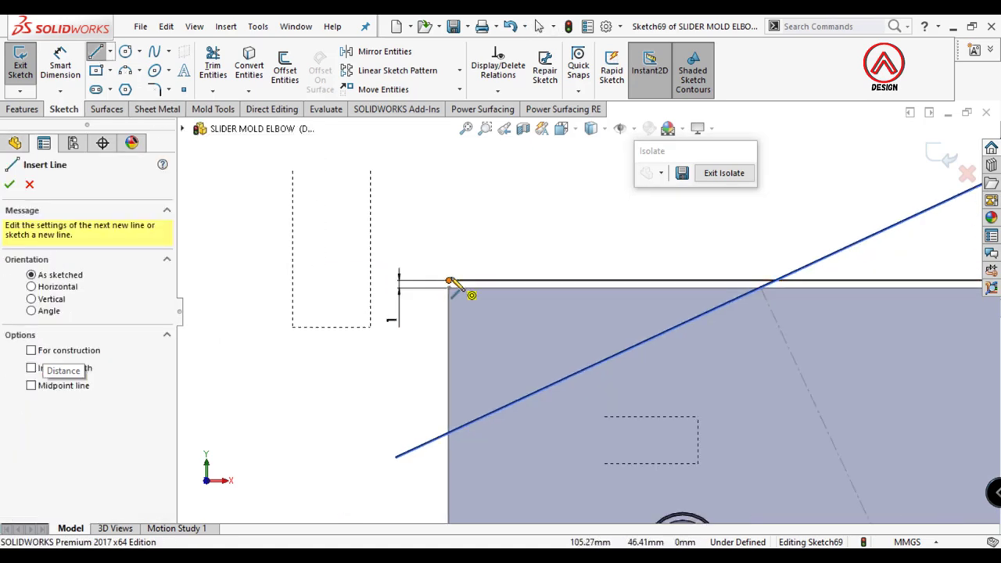
pyautogui.click(449, 280)
pyautogui.scroll(5, 606, 295)
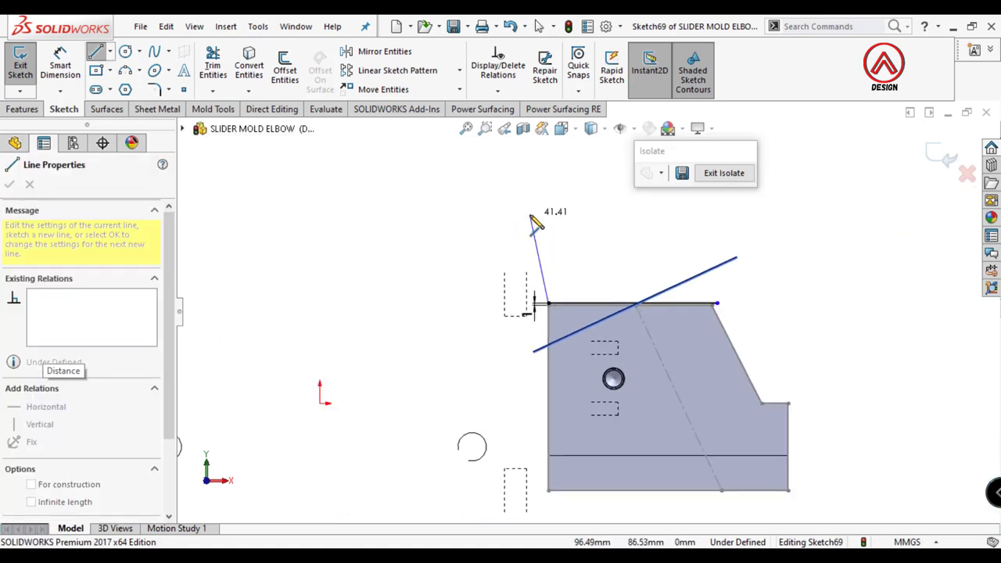
pyautogui.click(673, 225)
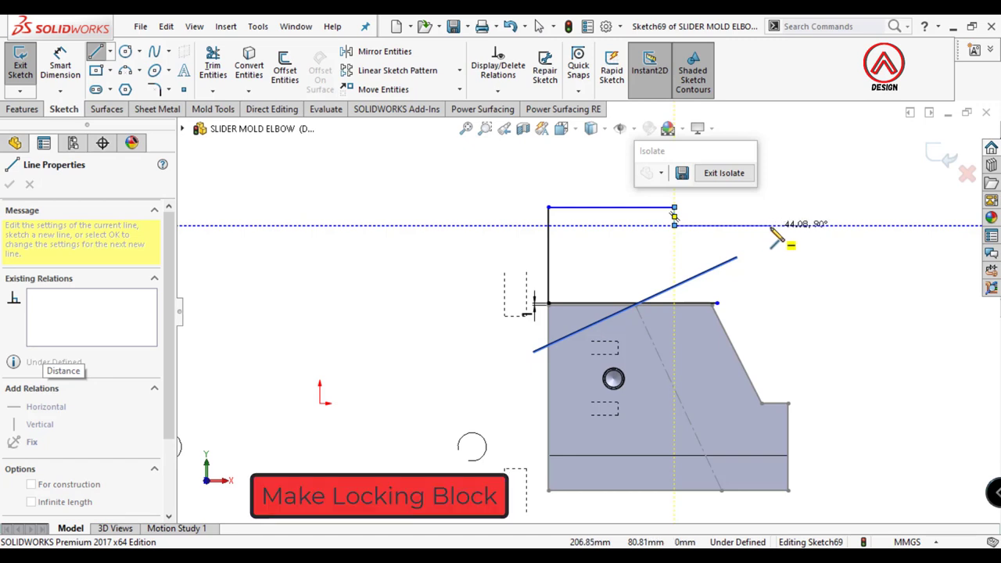
pyautogui.click(801, 226)
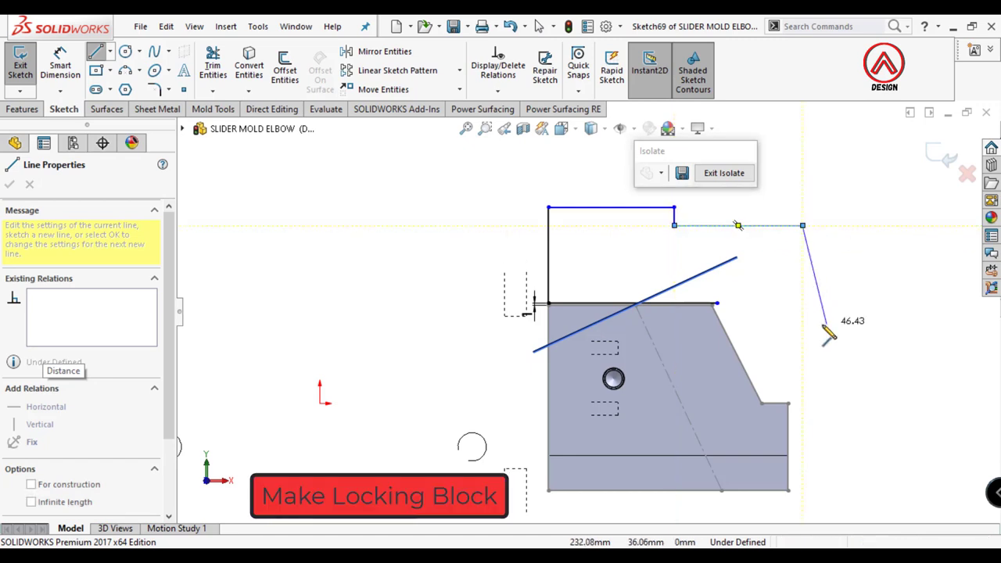
pyautogui.scroll(-5, 753, 339)
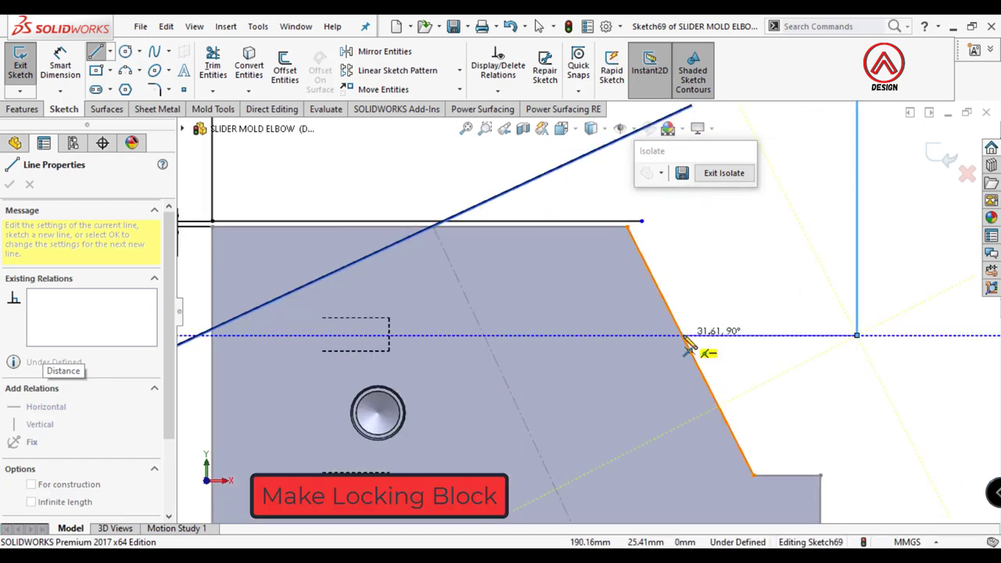
pyautogui.click(682, 336)
pyautogui.click(613, 202)
pyautogui.press('Escape')
# Step: Make the slanted outline line collinear with the part's slanted edge
pyautogui.scroll(-2, 647, 243)
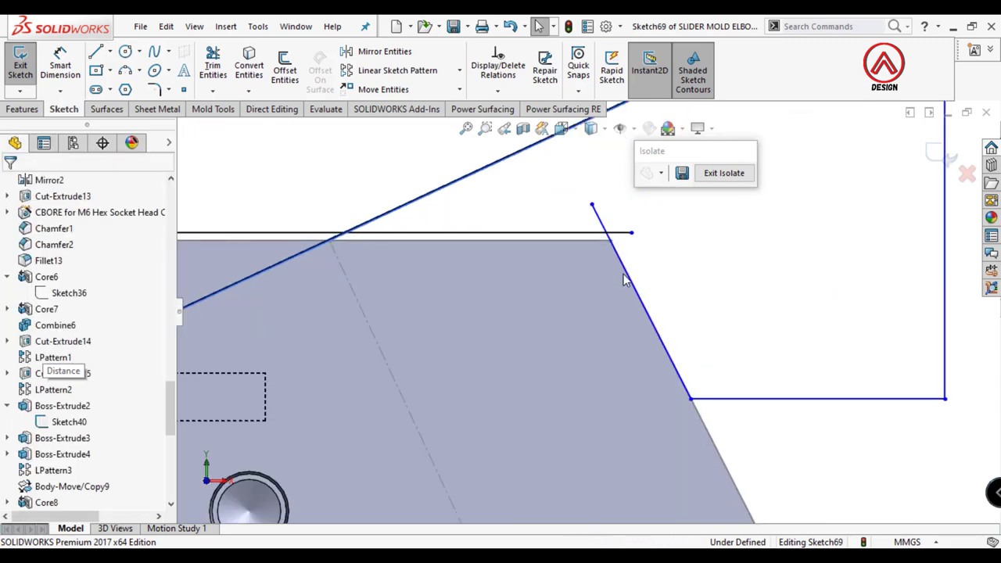
pyautogui.click(649, 319)
pyautogui.keyDown('ctrl'); pyautogui.click(720, 460); pyautogui.keyUp('ctrl')
pyautogui.click(737, 344)
pyautogui.click(709, 272)
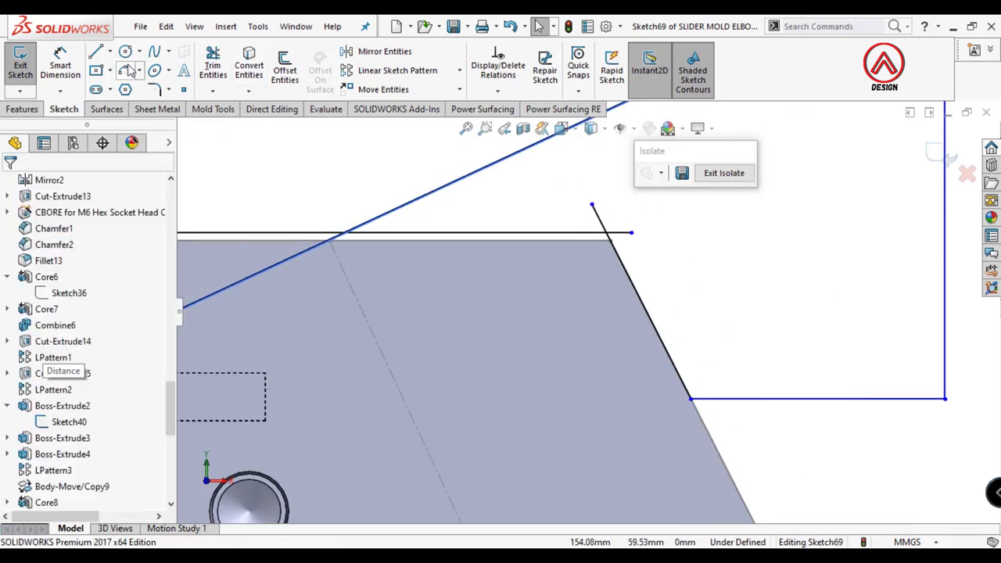
pyautogui.scroll(5, 526, 405)
pyautogui.press('Escape')
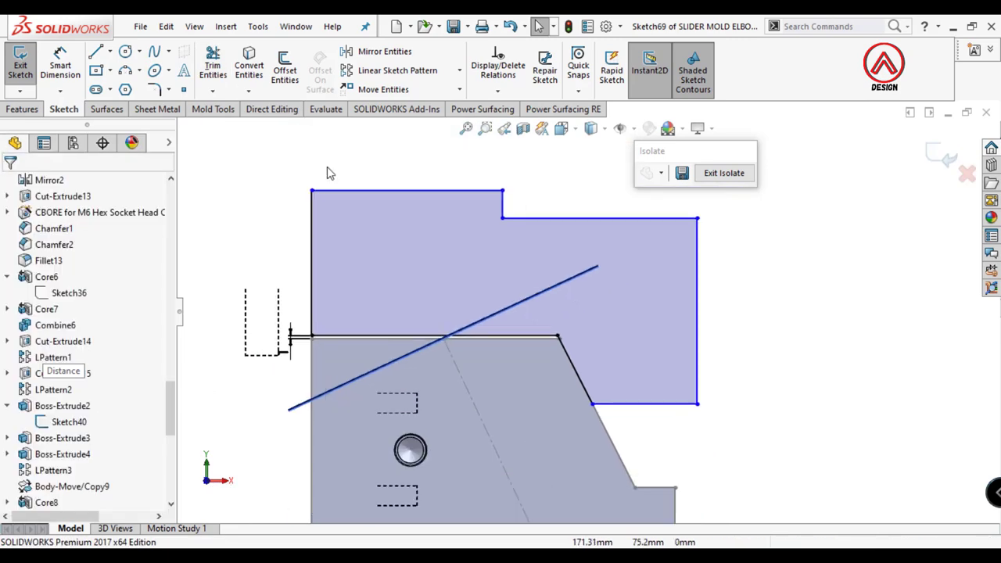
# Step: Dimension the locking block height to 38 mm and overall width to 120 mm
pyautogui.press('d')
pyautogui.scroll(2, 586, 311)
pyautogui.click(396, 269)
pyautogui.click(333, 275)
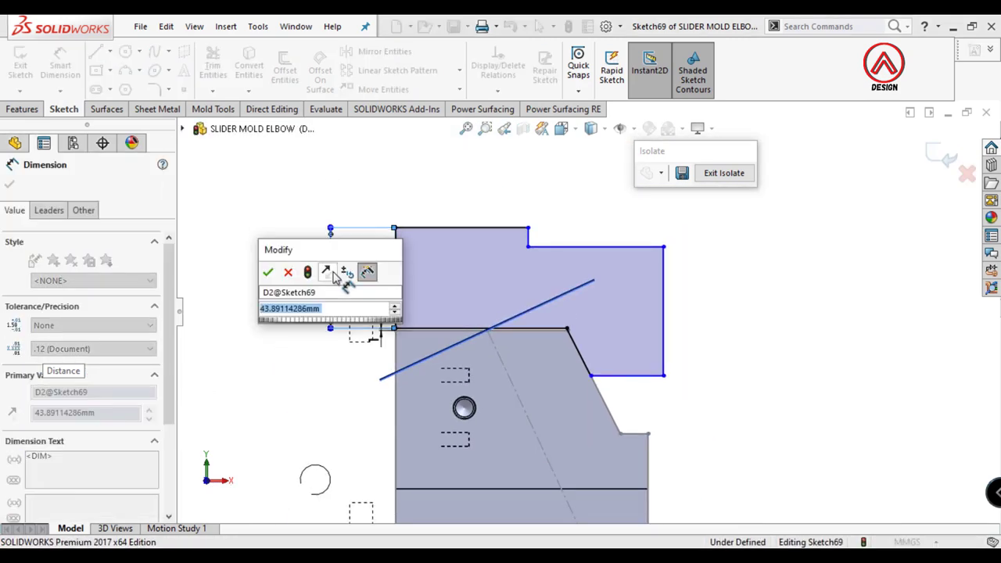
pyautogui.write('38')
pyautogui.press('Return')
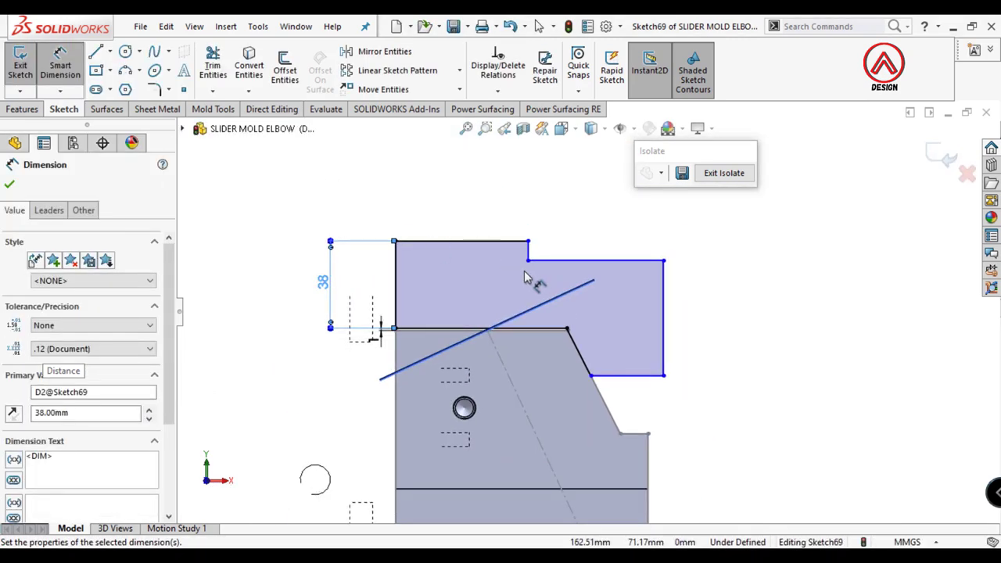
pyautogui.click(394, 258)
pyautogui.click(663, 284)
pyautogui.click(547, 188)
pyautogui.write('12')
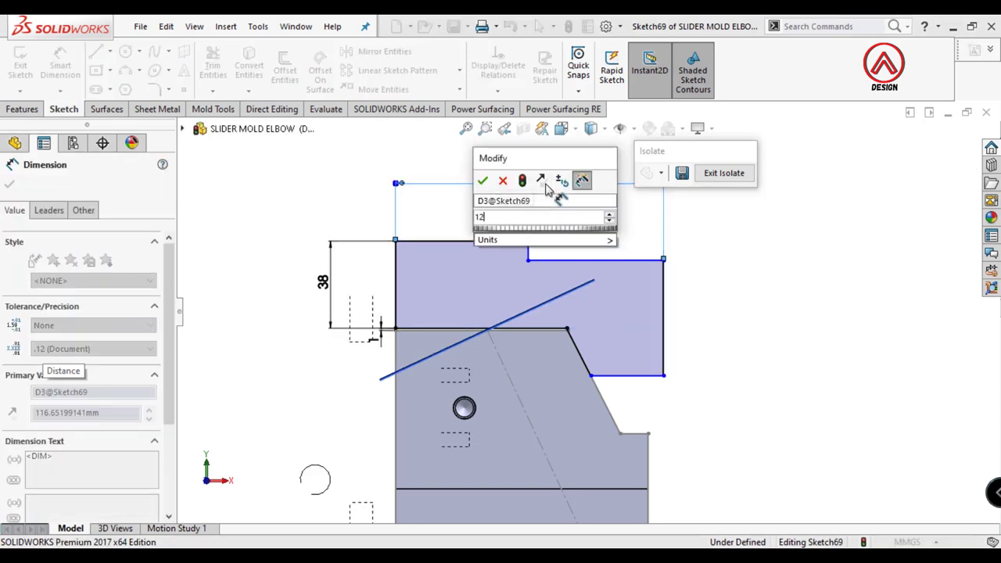
pyautogui.write('0')
pyautogui.press('Return')
# Step: Dimension the top-left edge to 85, the step height to 10, and the height to 80 mm
pyautogui.click(462, 241)
pyautogui.click(485, 224)
pyautogui.write('8')
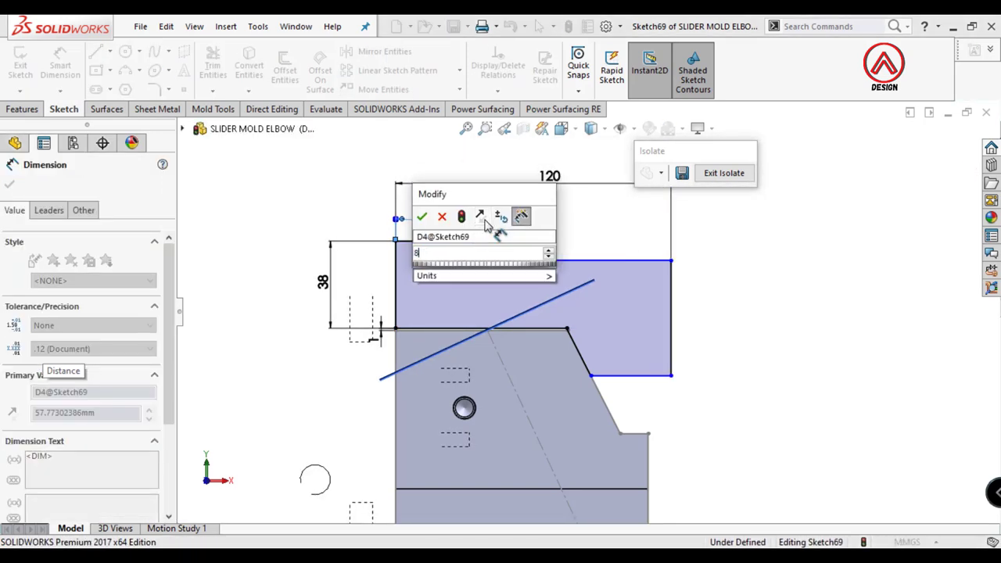
pyautogui.write('5')
pyautogui.press('Return')
pyautogui.click(592, 250)
pyautogui.click(732, 258)
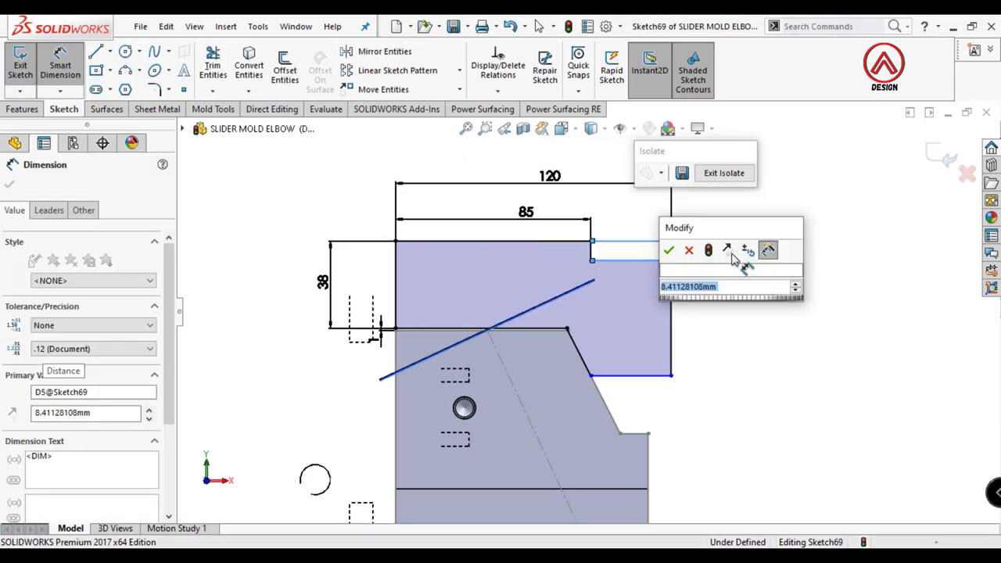
pyautogui.write('10')
pyautogui.press('Return')
pyautogui.click(485, 241)
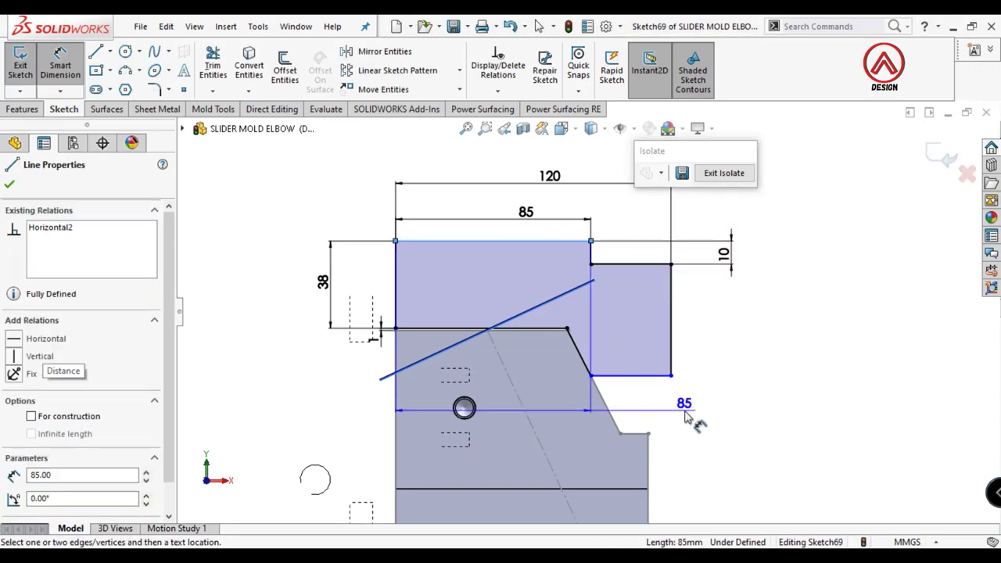
pyautogui.click(653, 377)
pyautogui.click(798, 344)
pyautogui.write('80')
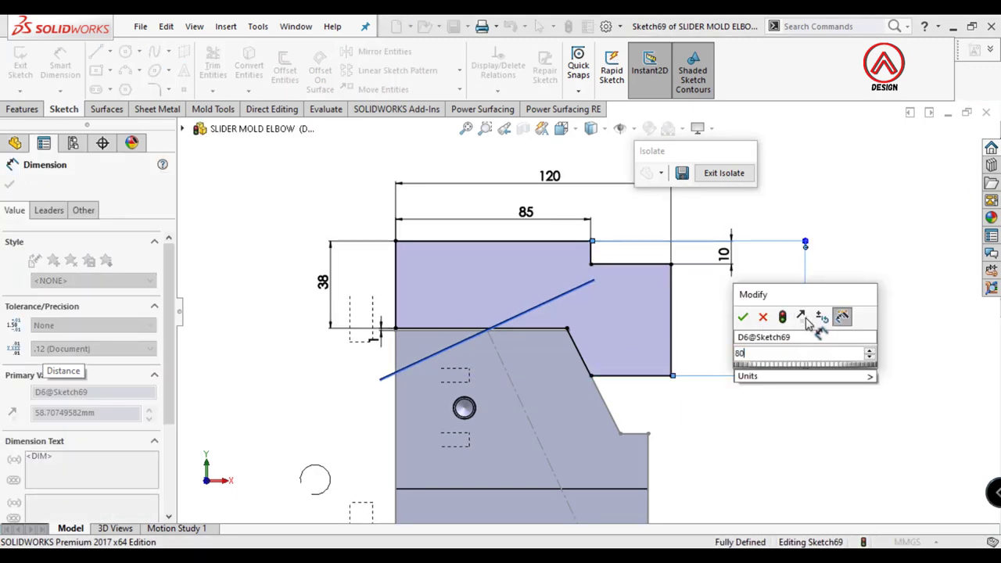
pyautogui.press('Return')
pyautogui.click(693, 446)
pyautogui.scroll(2, 530, 272)
# Step: Boss-extrude the slider profile 200 mm with a Mid Plane end condition
pyautogui.click(22, 109)
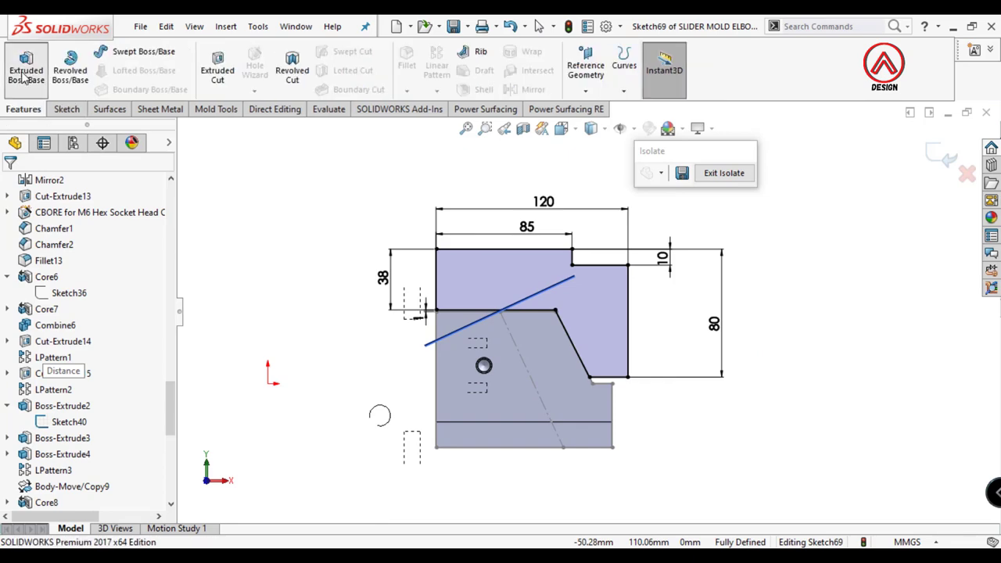
pyautogui.click(25, 68)
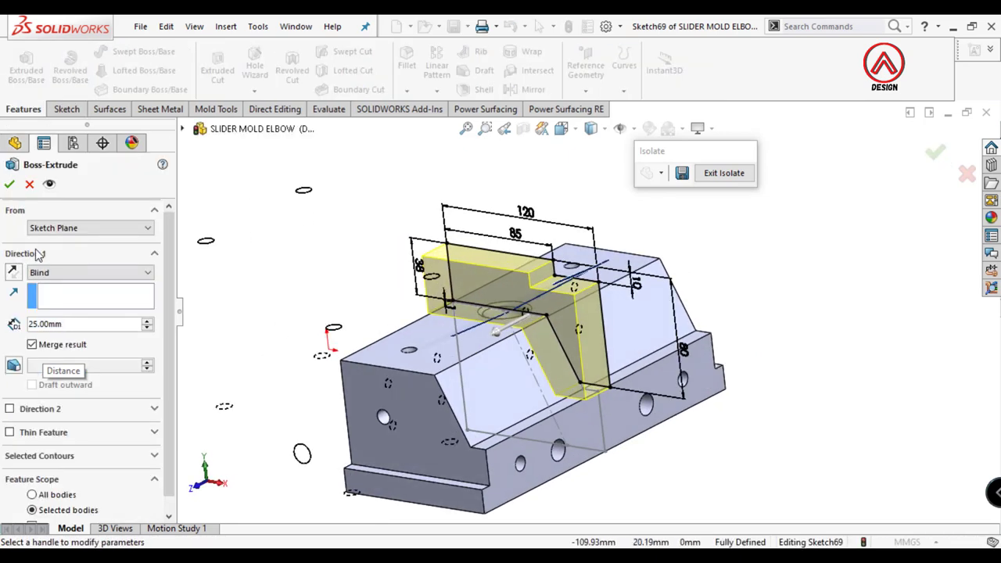
pyautogui.click(90, 272)
pyautogui.click(34, 349)
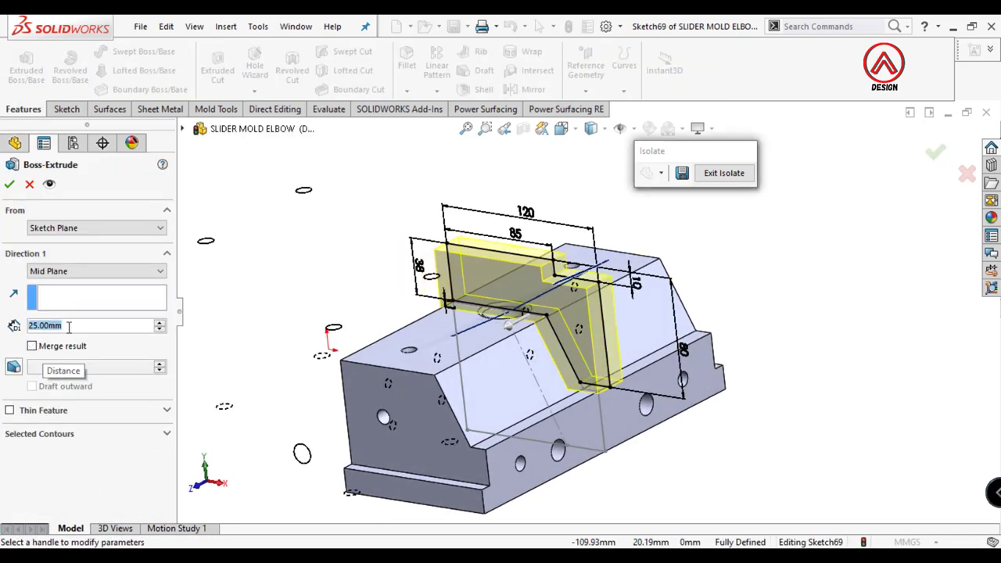
pyautogui.write('200')
pyautogui.press('Return')
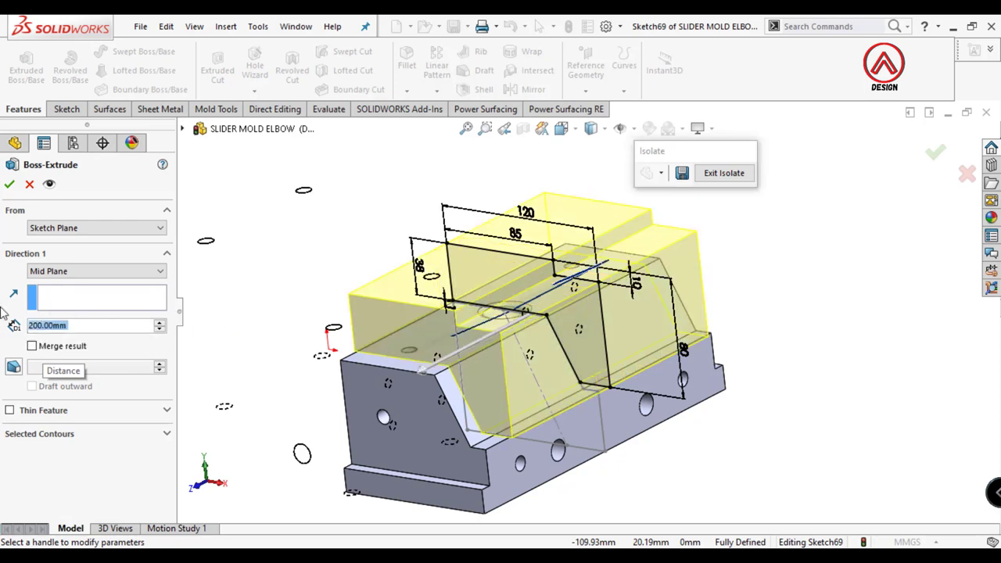
pyautogui.click(11, 185)
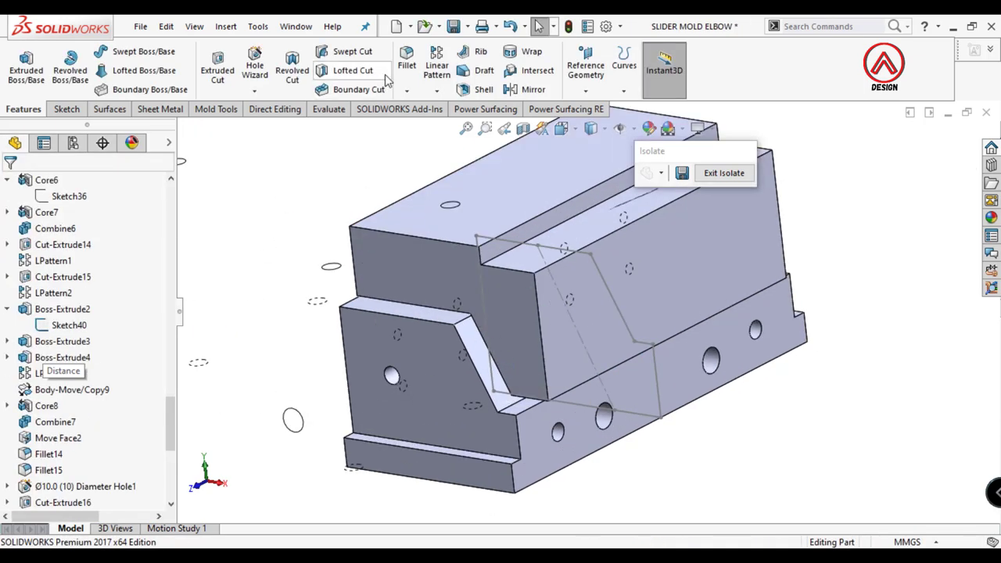
# Step: Round the long step edge with a 10 mm fillet
pyautogui.click(406, 63)
pyautogui.click(461, 322)
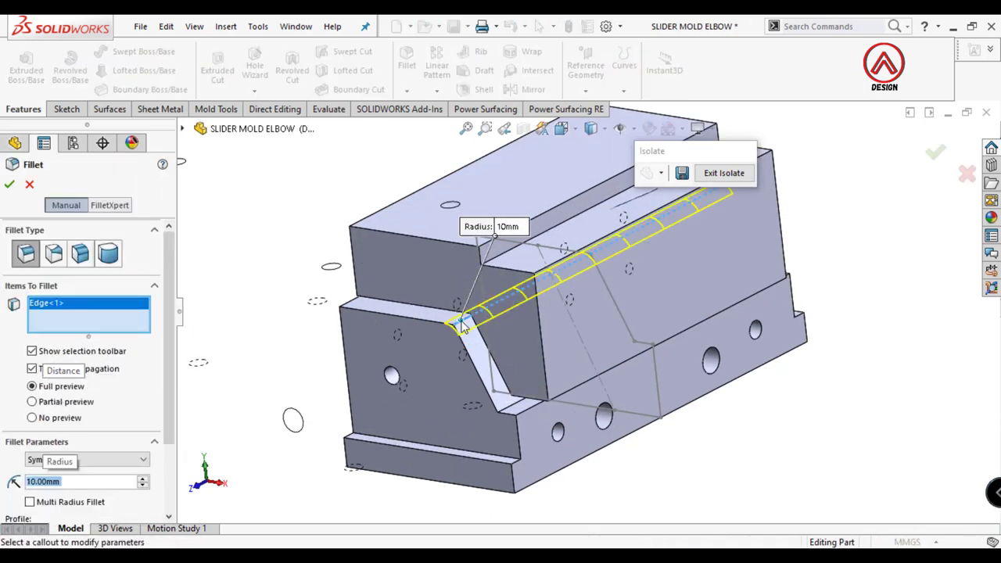
pyautogui.press('Return')
pyautogui.moveTo(509, 351); pyautogui.dragTo(529, 332, button='middle')
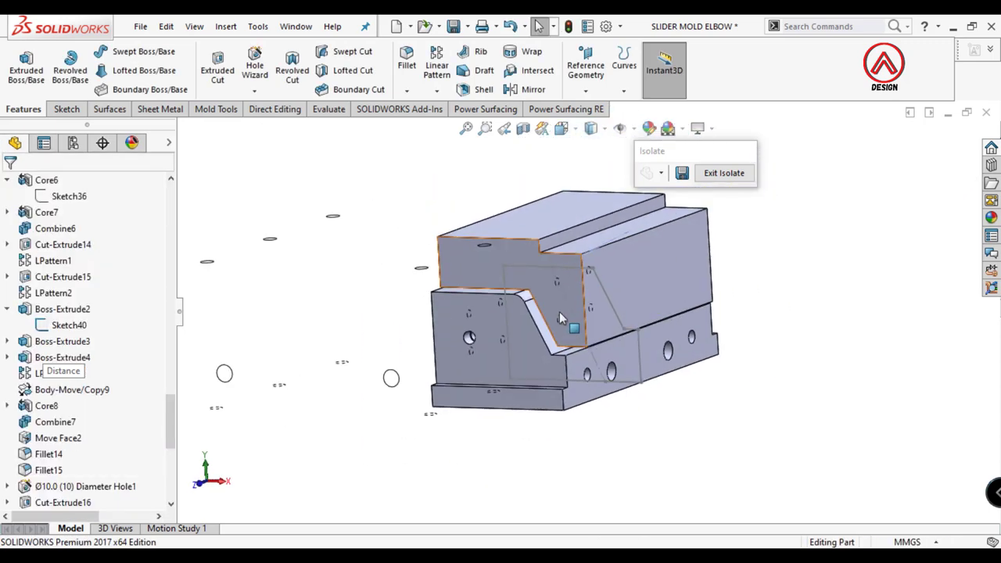
# Step: Hide the plate body under the slider
pyautogui.click(561, 128)
pyautogui.click(645, 213)
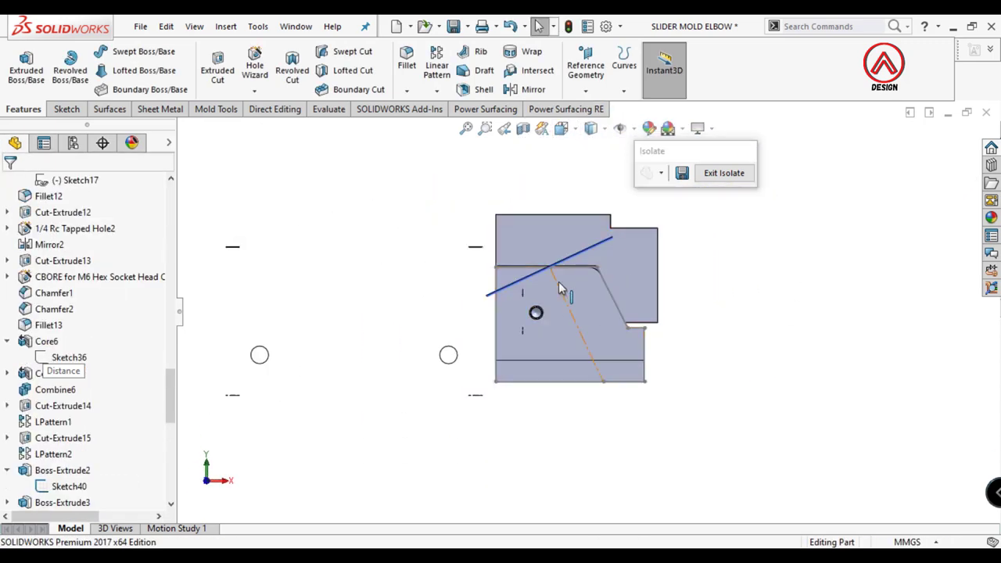
pyautogui.scroll(5, 557, 282)
pyautogui.moveTo(557, 282); pyautogui.dragTo(600, 299, button='middle')
pyautogui.scroll(-3, 600, 304)
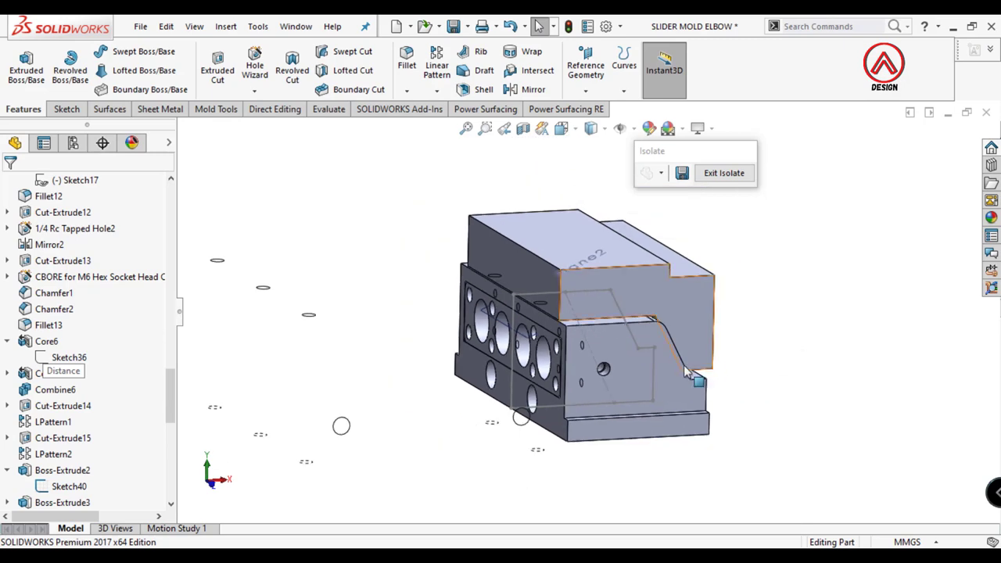
pyautogui.click(727, 344)
pyautogui.click(768, 334)
pyautogui.click(575, 363)
pyautogui.click(659, 320)
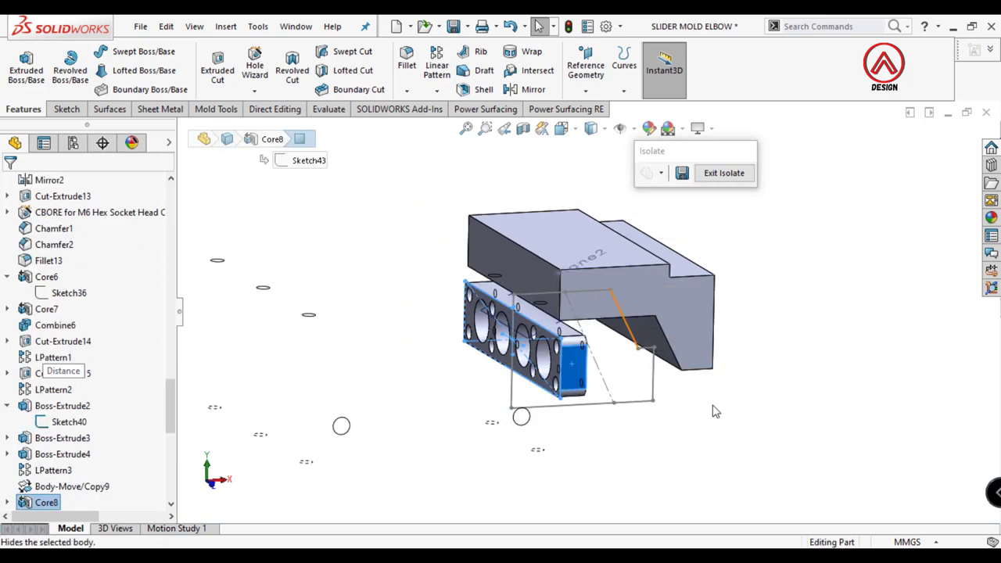
pyautogui.moveTo(714, 409)
pyautogui.mouseDown(button='middle')
pyautogui.moveTo(641, 335)
pyautogui.moveTo(509, 330)
pyautogui.mouseUp(button='middle')
# Step: Start a sketch on Plane2 viewed normal and draw a circle at the origin
pyautogui.click(625, 335)
pyautogui.click(508, 328)
pyautogui.click(632, 279)
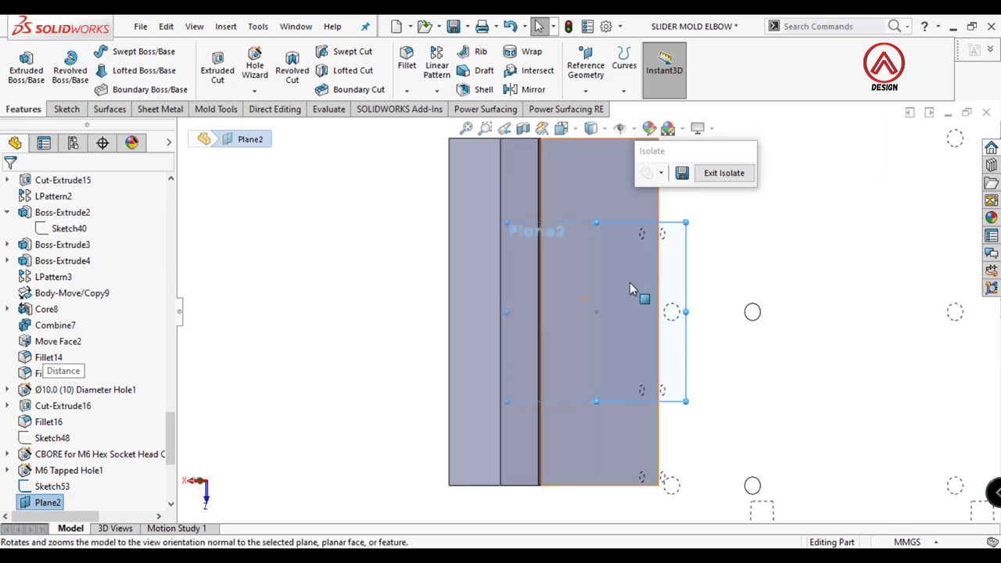
pyautogui.click(67, 108)
pyautogui.click(20, 62)
pyautogui.click(125, 51)
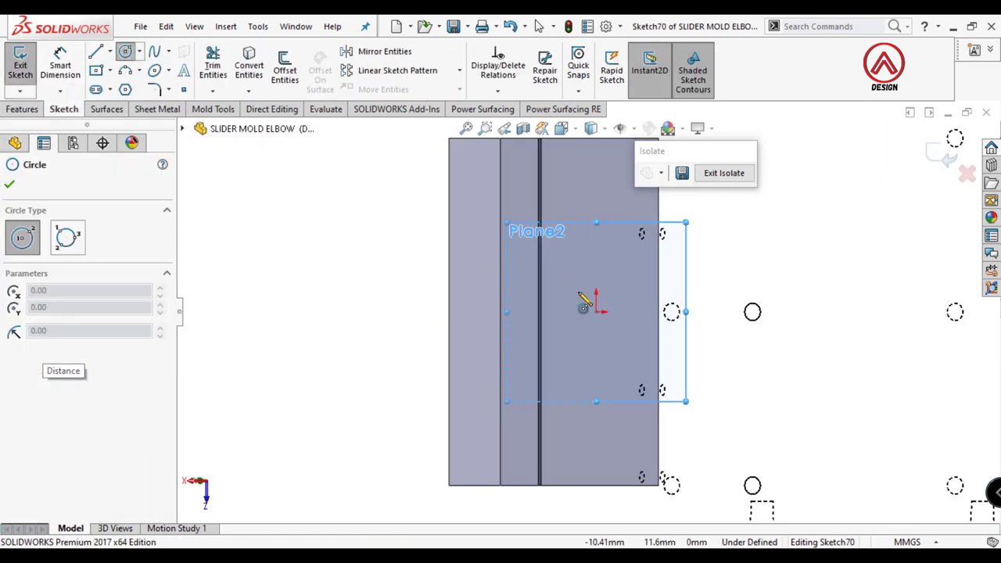
pyautogui.moveTo(599, 316); pyautogui.dragTo(603, 331, button='middle')
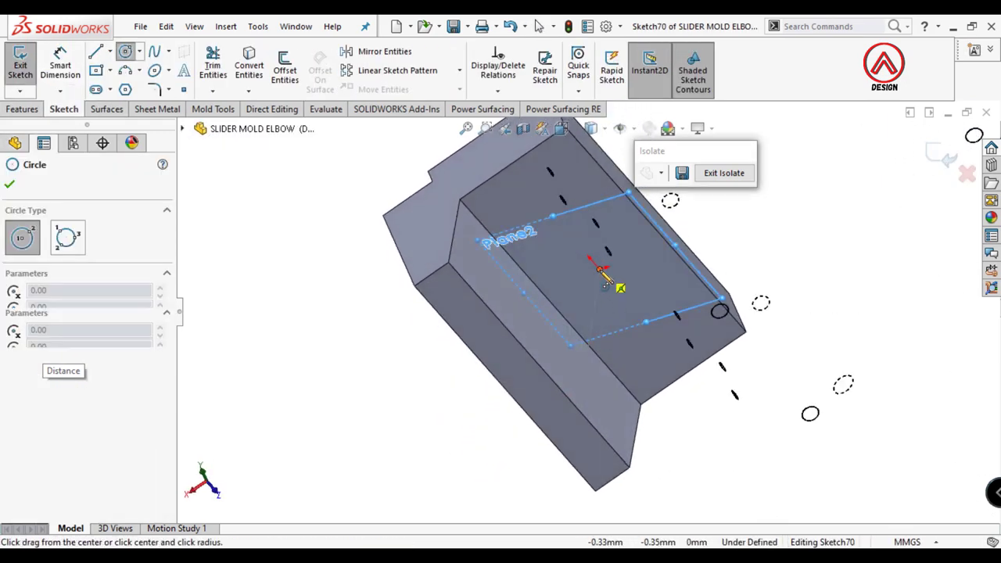
pyautogui.moveTo(599, 268); pyautogui.dragTo(637, 258)
# Step: Dimension the circle to a 25 mm diameter
pyautogui.click(60, 65)
pyautogui.click(641, 273)
pyautogui.scroll(2, 688, 250)
pyautogui.click(706, 235)
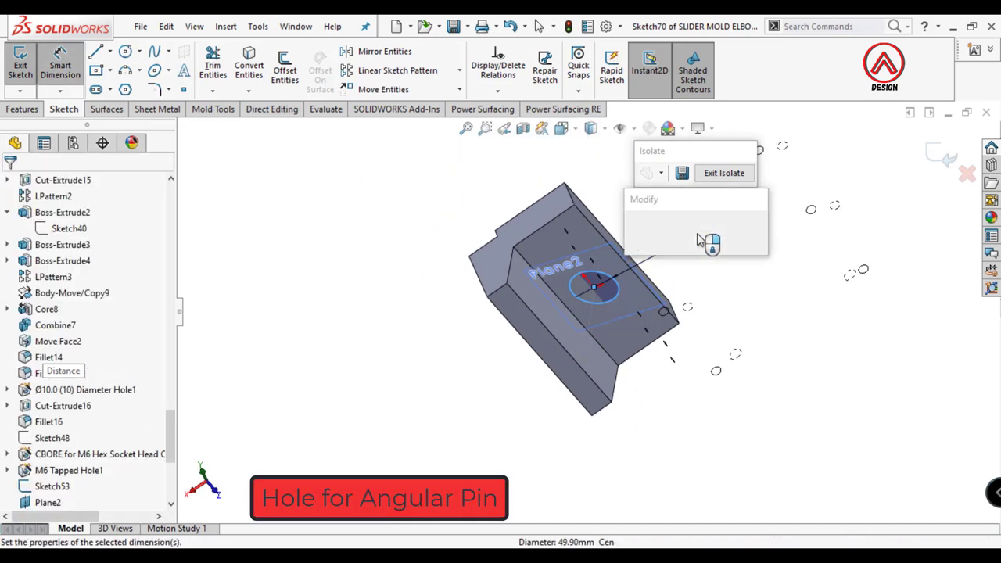
pyautogui.press('Return')
# Step: Extrude-cut the circle Through All – Both into the slider
pyautogui.click(22, 109)
pyautogui.click(218, 70)
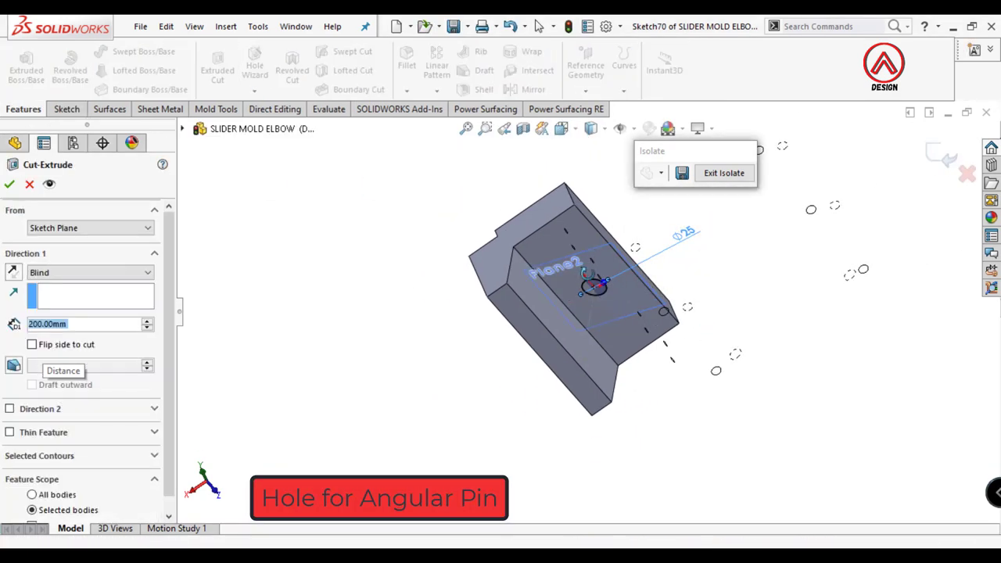
pyautogui.click(67, 273)
pyautogui.click(63, 305)
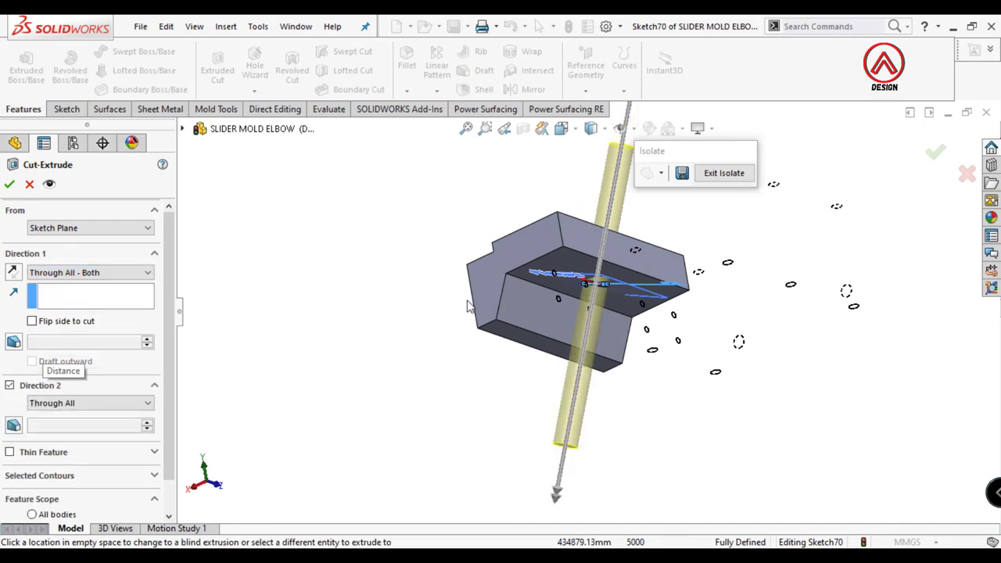
pyautogui.click(10, 184)
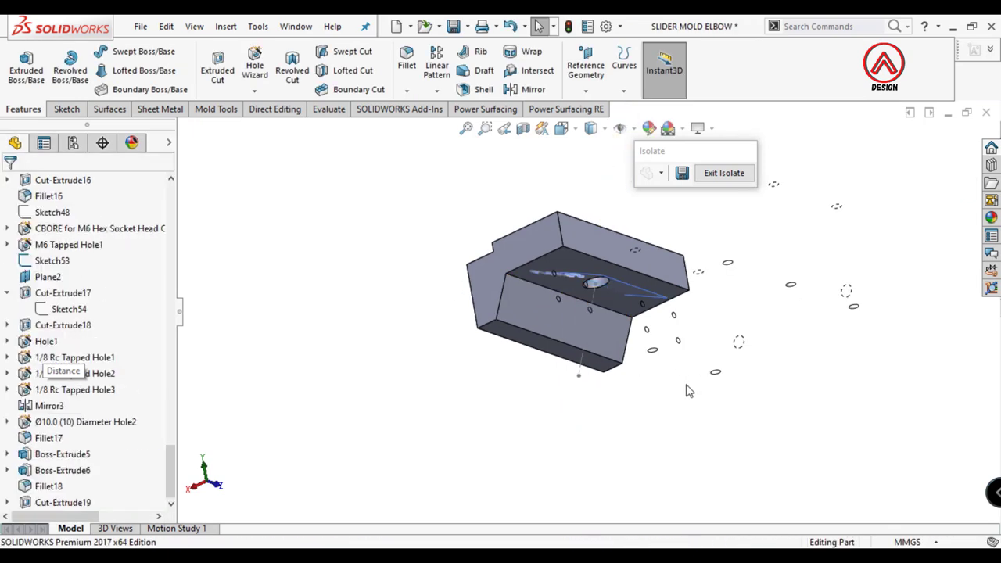
# Step: Show the model from the front as a section view
pyautogui.click(561, 129)
pyautogui.click(636, 217)
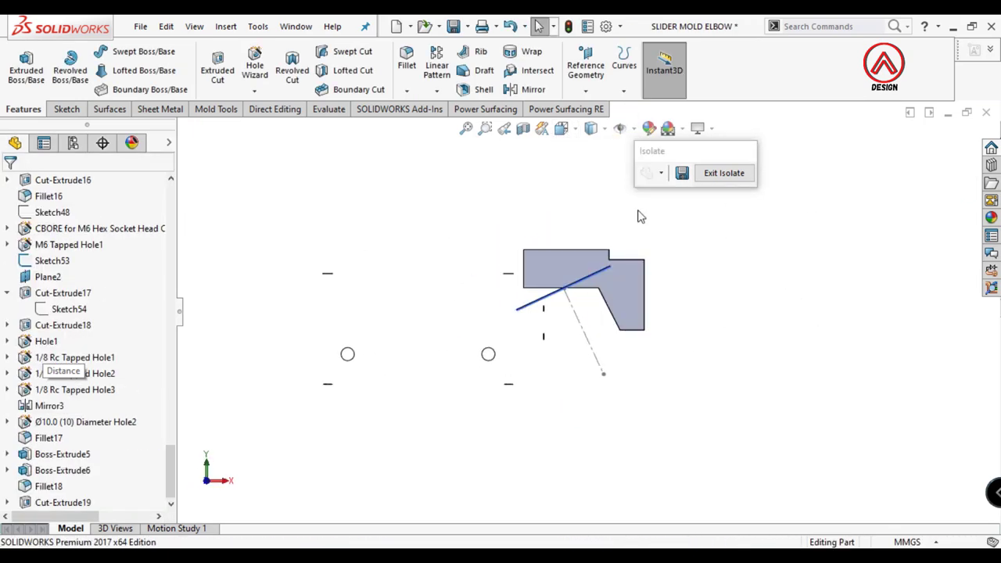
pyautogui.click(523, 128)
pyautogui.click(10, 185)
pyautogui.scroll(3, 115, 333)
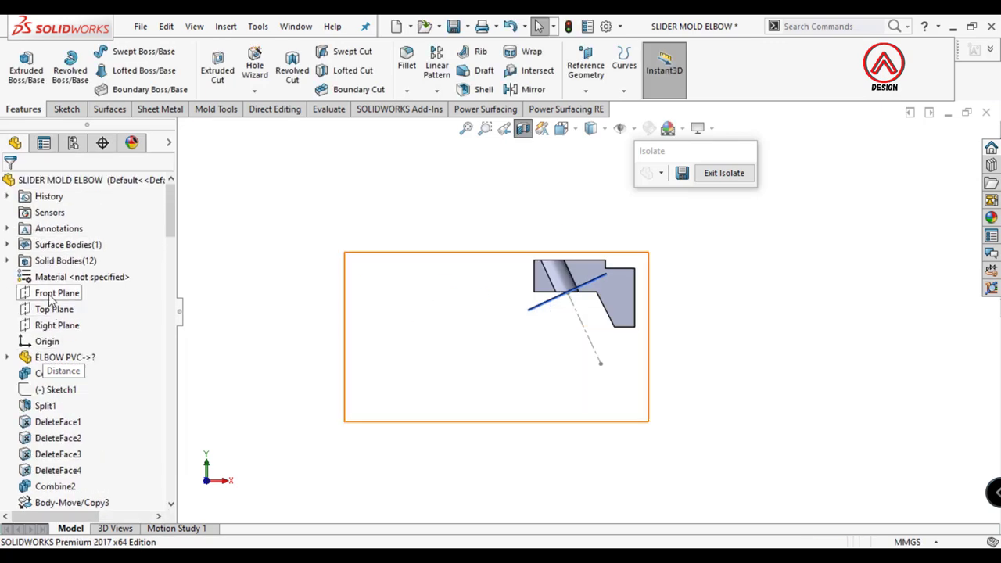
# Step: Start a Front Plane sketch with the pin axis converted and extended above the slider top
pyautogui.click(55, 293)
pyautogui.click(62, 271)
pyautogui.scroll(2, 586, 335)
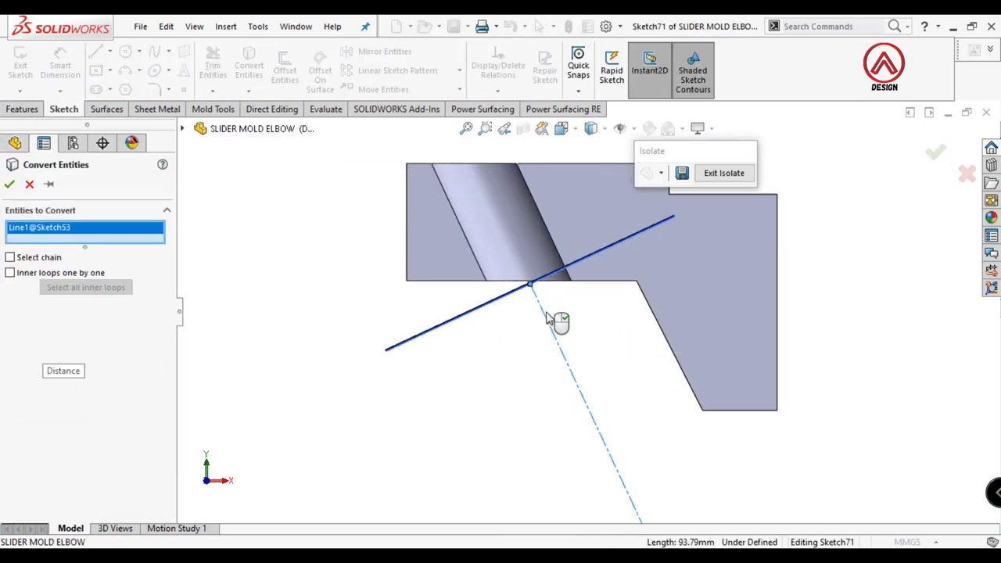
pyautogui.click(10, 184)
pyautogui.click(559, 341)
pyautogui.press('Escape')
pyautogui.scroll(-1, 547, 312)
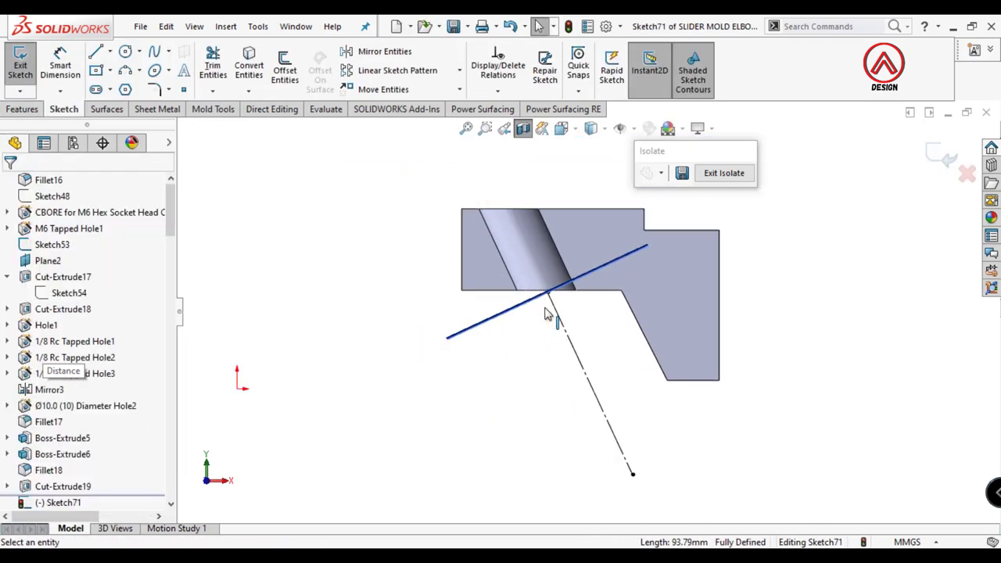
pyautogui.moveTo(551, 299); pyautogui.dragTo(485, 161)
pyautogui.scroll(2, 532, 165)
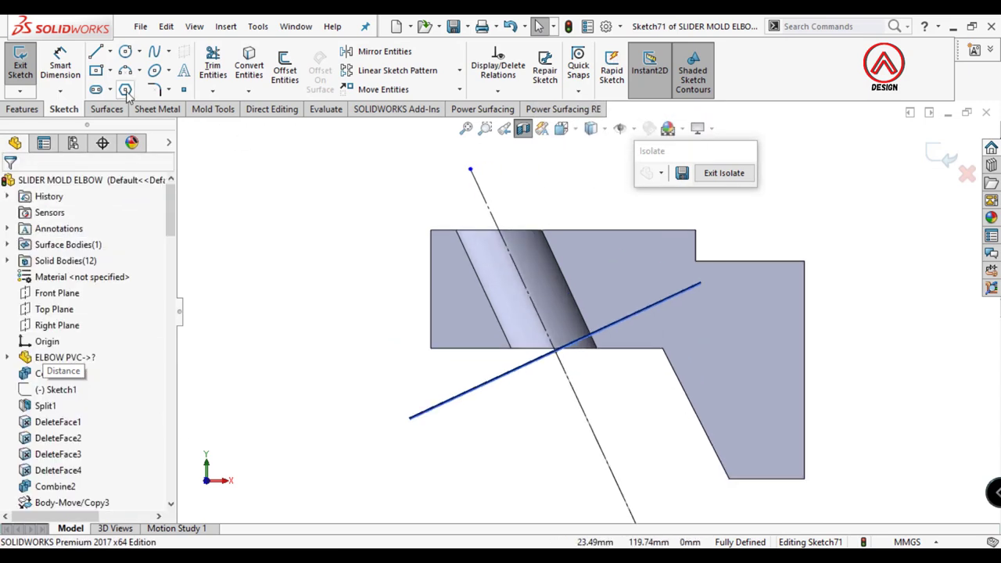
# Step: Sketch the pin profile lines and make the long line parallel to the centerline
pyautogui.click(96, 53)
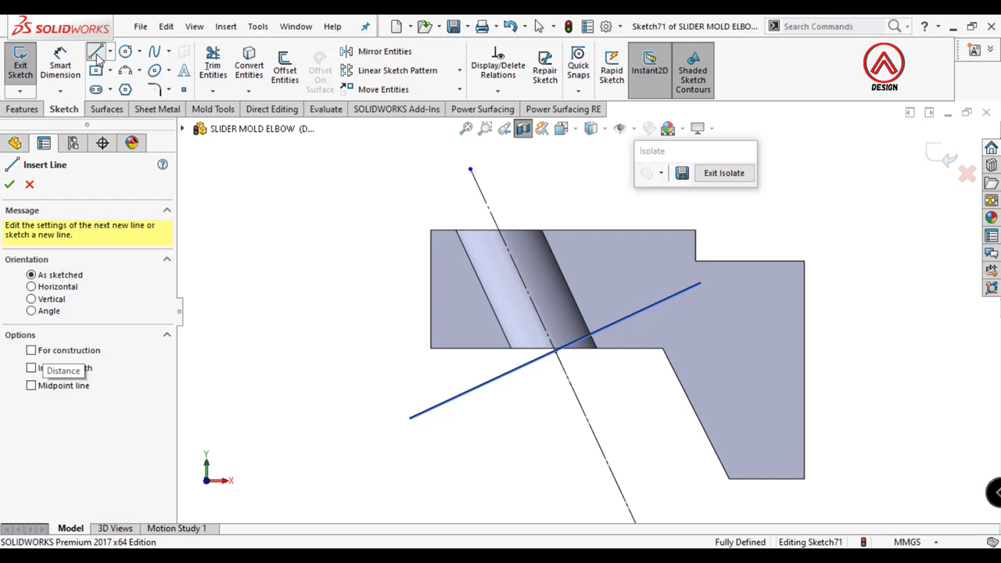
pyautogui.scroll(3, 478, 227)
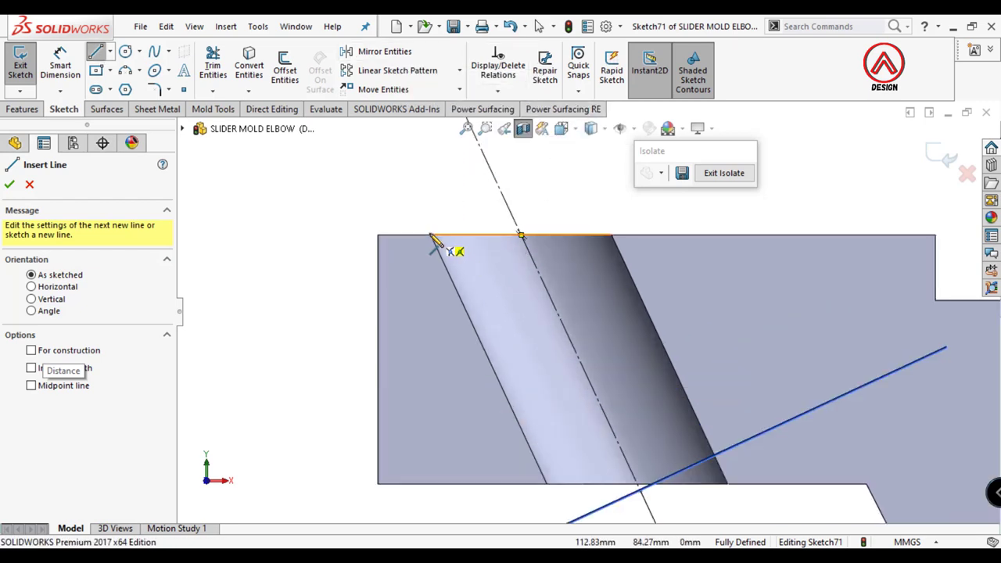
pyautogui.click(521, 235)
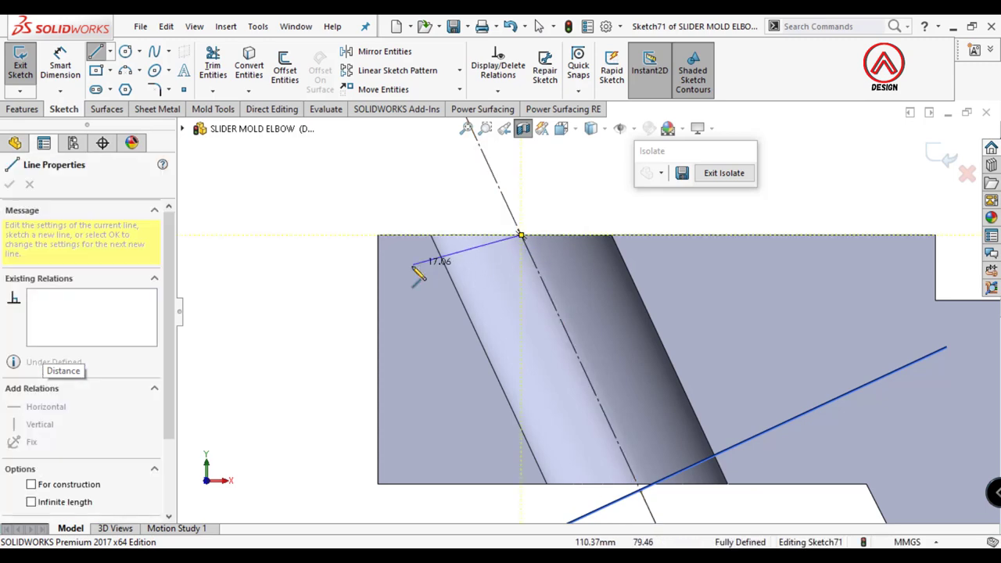
pyautogui.click(494, 354)
pyautogui.scroll(-2, 532, 382)
pyautogui.click(586, 460)
pyautogui.press('Escape')
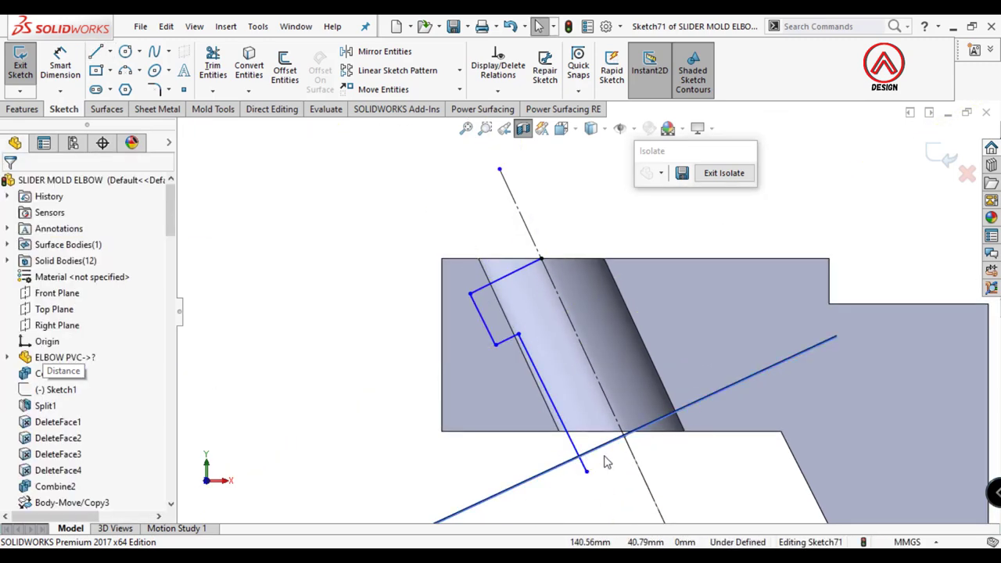
pyautogui.scroll(-2, 606, 416)
pyautogui.moveTo(586, 374); pyautogui.dragTo(647, 508)
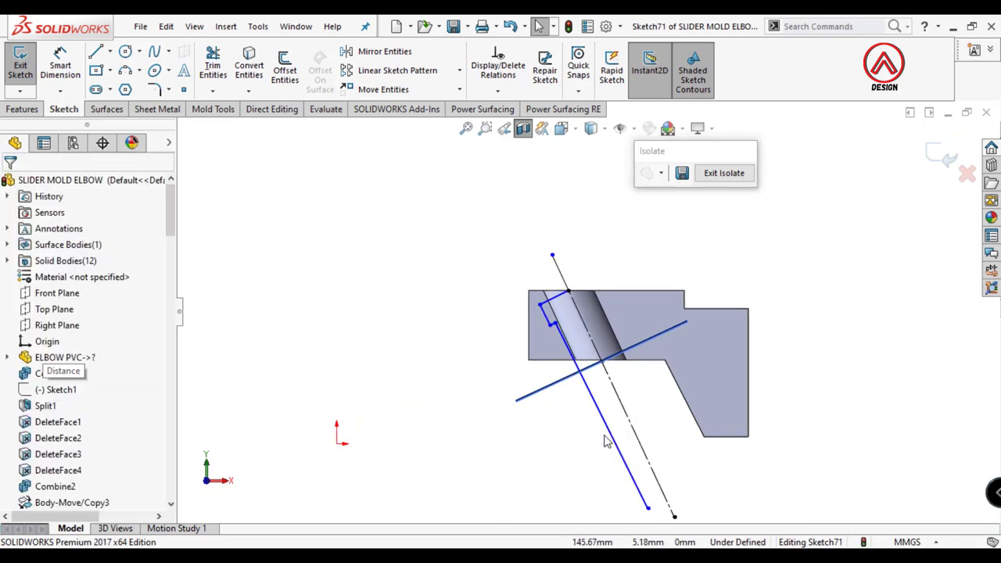
pyautogui.keyDown('ctrl'); pyautogui.click(626, 418); pyautogui.keyUp('ctrl')
pyautogui.click(755, 347)
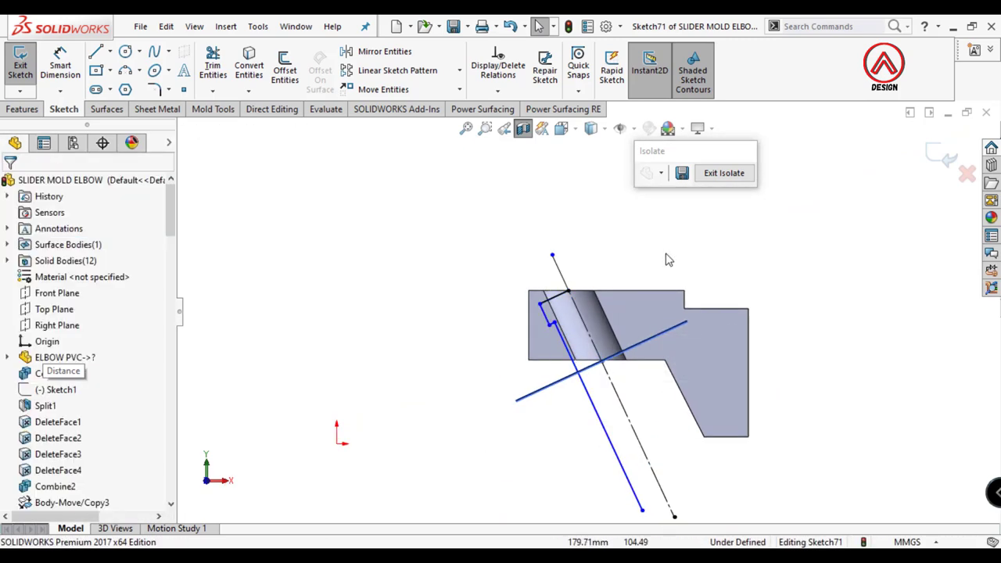
pyautogui.scroll(3, 684, 238)
# Step: Dimension the profile: top width 28 mm, side segment 13 mm, centreline distance 25 mm
pyautogui.click(71, 73)
pyautogui.scroll(3, 480, 339)
pyautogui.click(415, 356)
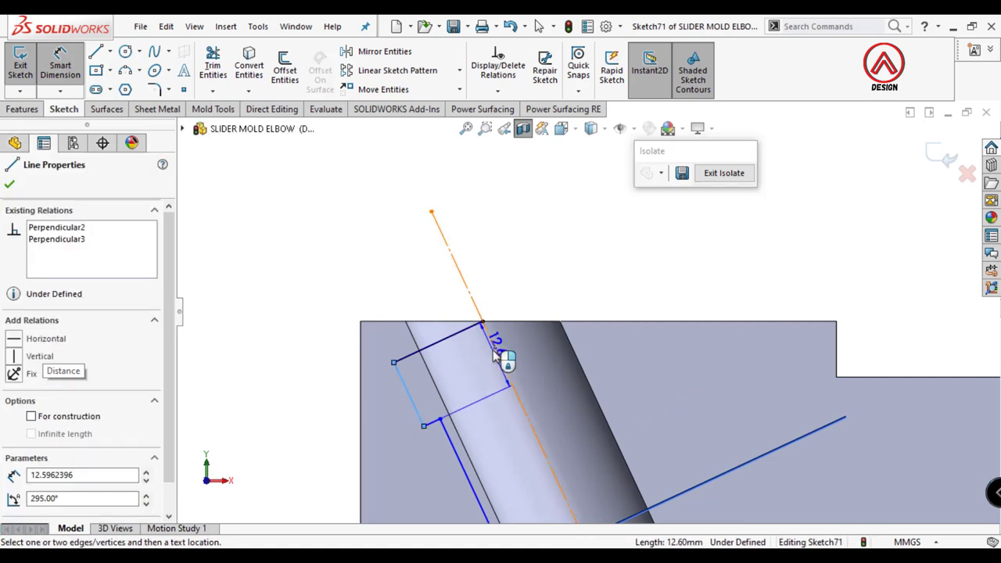
pyautogui.click(513, 284)
pyautogui.write('28')
pyautogui.press('Return')
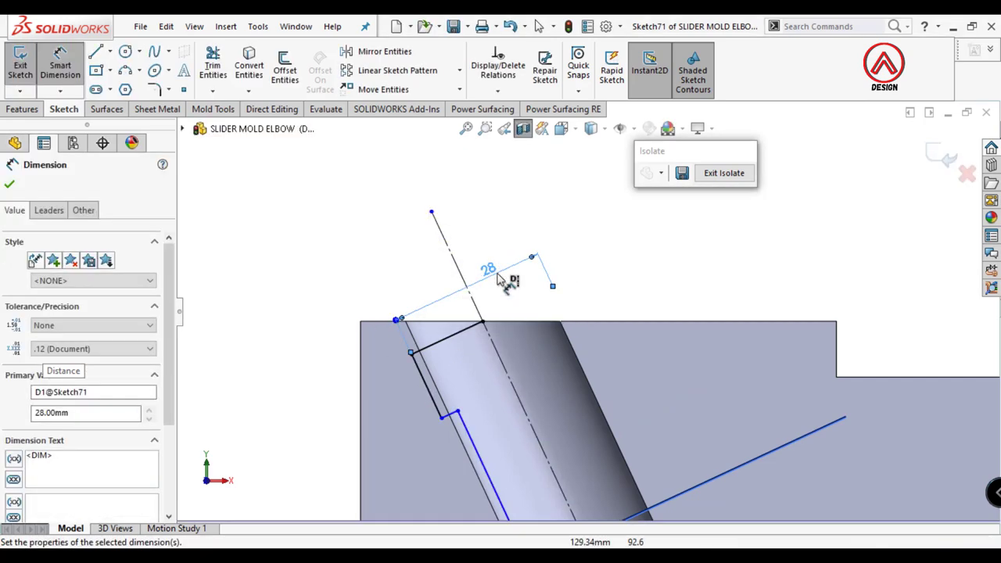
pyautogui.click(430, 396)
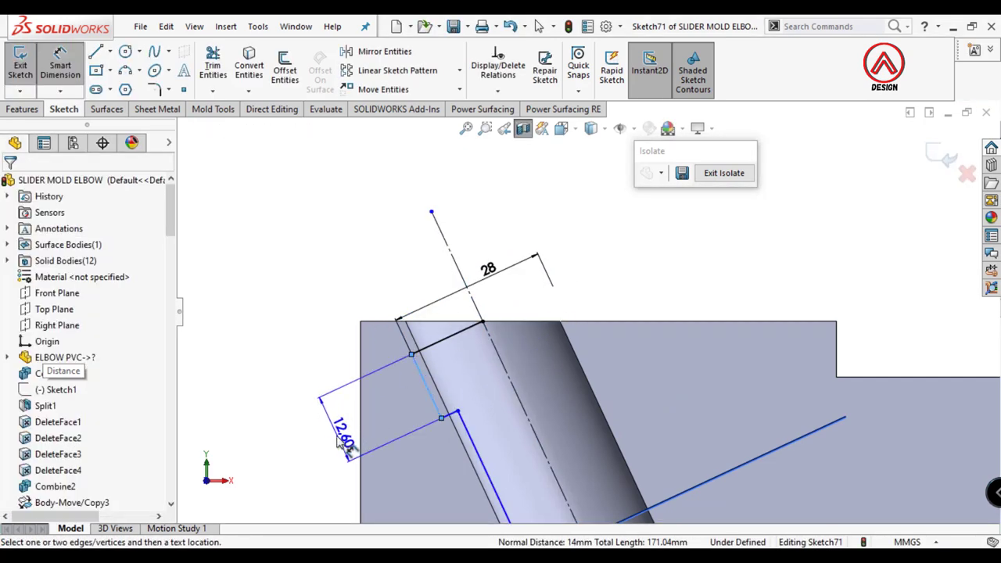
pyautogui.click(341, 443)
pyautogui.write('13')
pyautogui.press('Return')
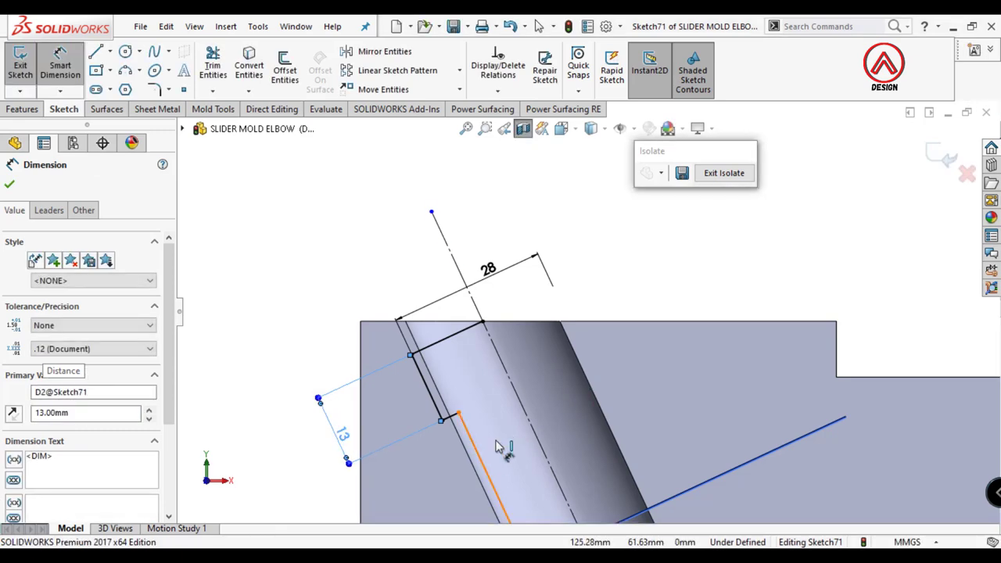
pyautogui.click(497, 446)
pyautogui.click(512, 364)
pyautogui.write('25')
pyautogui.press('Return')
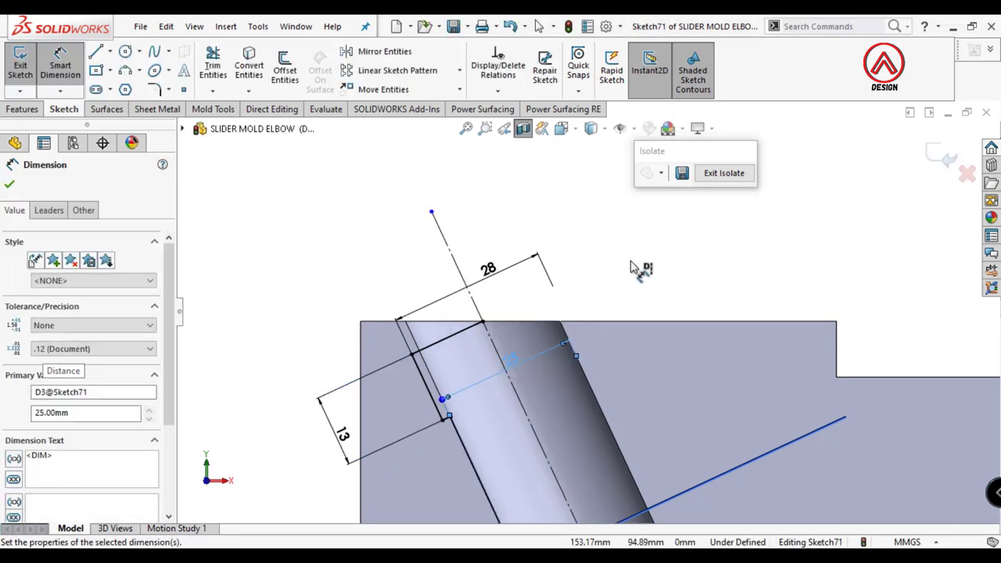
# Step: Dimension the pin's long edge to 180 mm
pyautogui.scroll(3, 648, 268)
pyautogui.scroll(2, 622, 394)
pyautogui.scroll(-2, 579, 344)
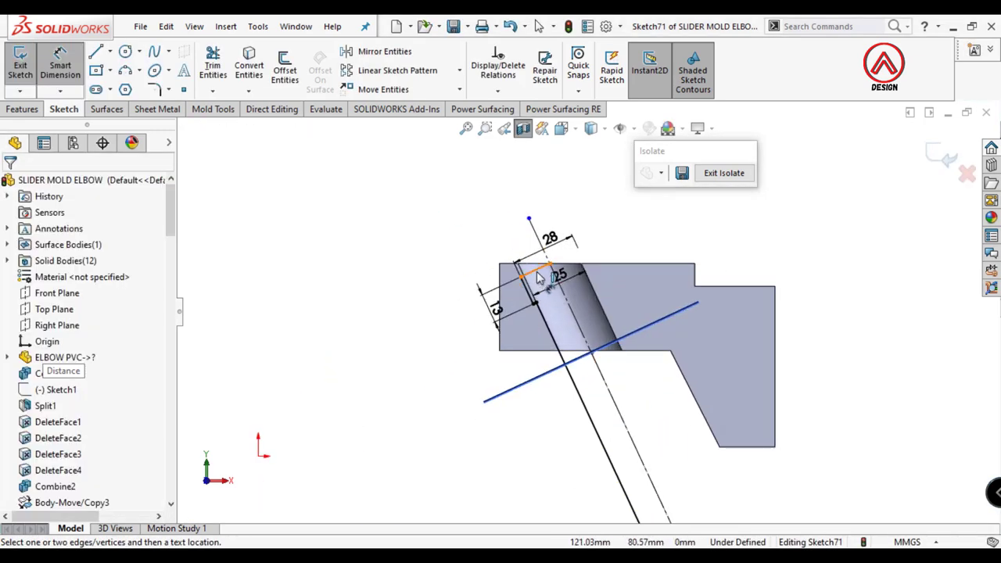
pyautogui.click(536, 274)
pyautogui.scroll(2, 618, 438)
pyautogui.click(628, 469)
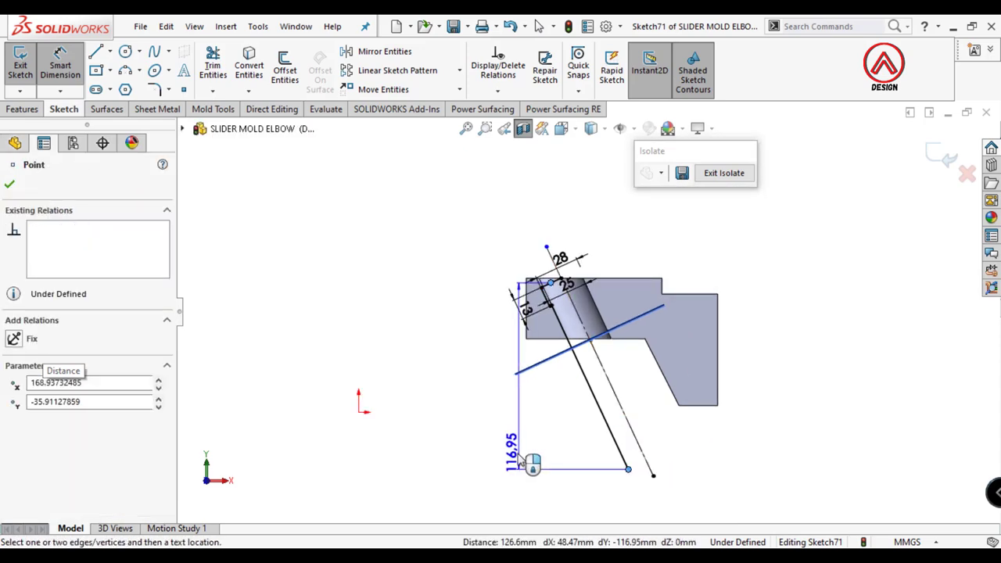
pyautogui.click(543, 492)
pyautogui.press('Return')
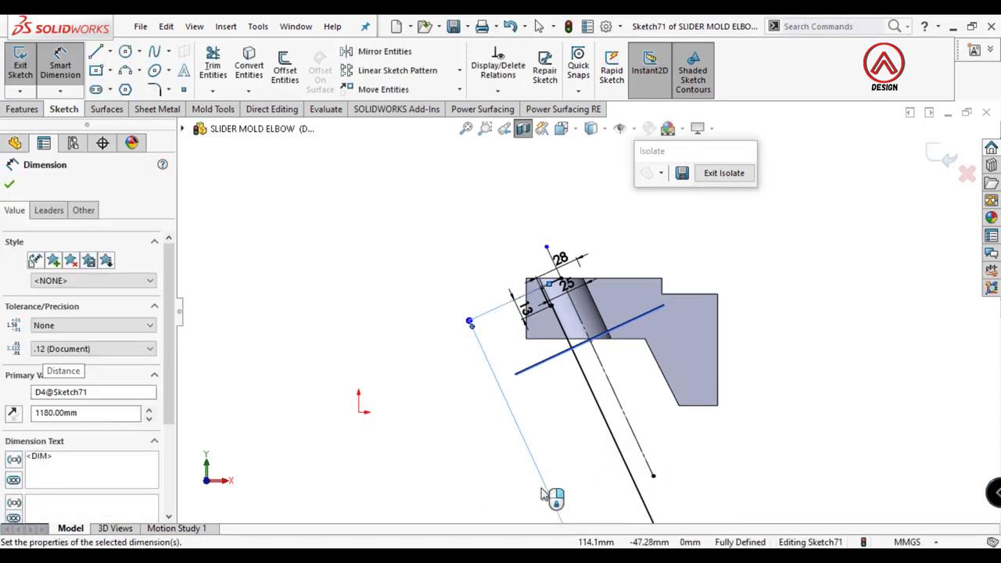
pyautogui.scroll(5, 625, 492)
pyautogui.press('Escape')
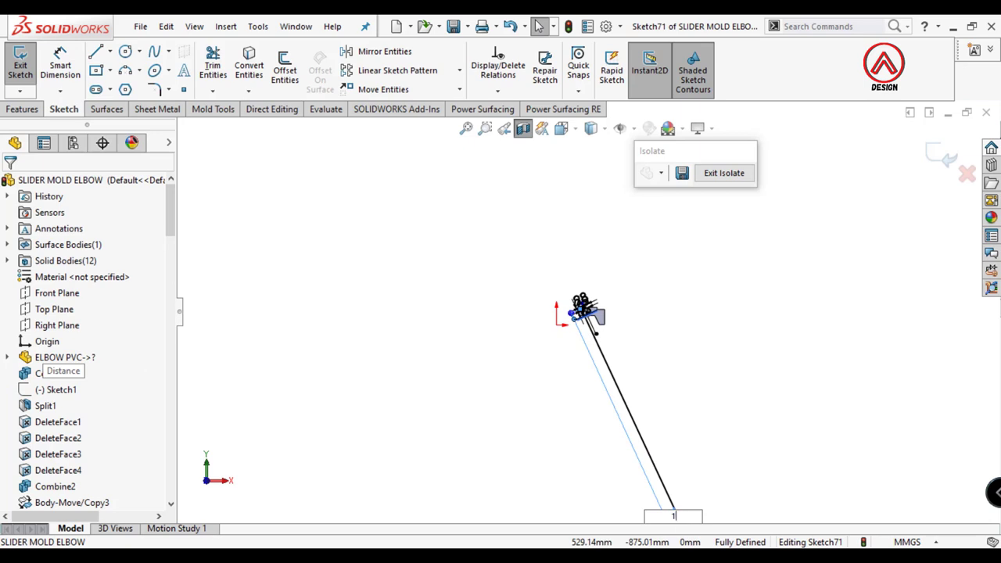
# Step: Extend the centreline and close the profile with a line from the pin's lower end
pyautogui.scroll(-4, 625, 347)
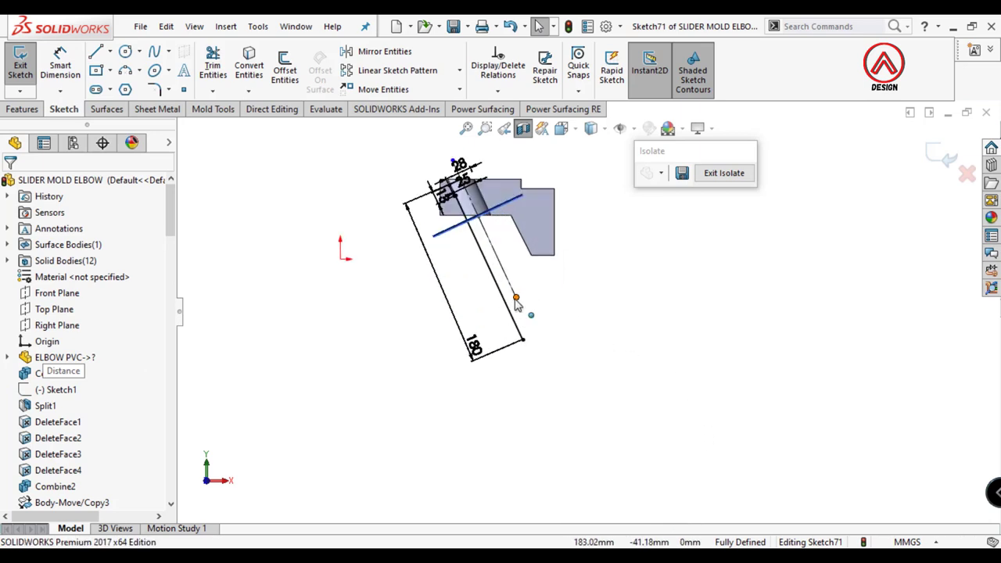
pyautogui.moveTo(516, 304); pyautogui.dragTo(551, 372)
pyautogui.scroll(-3, 566, 261)
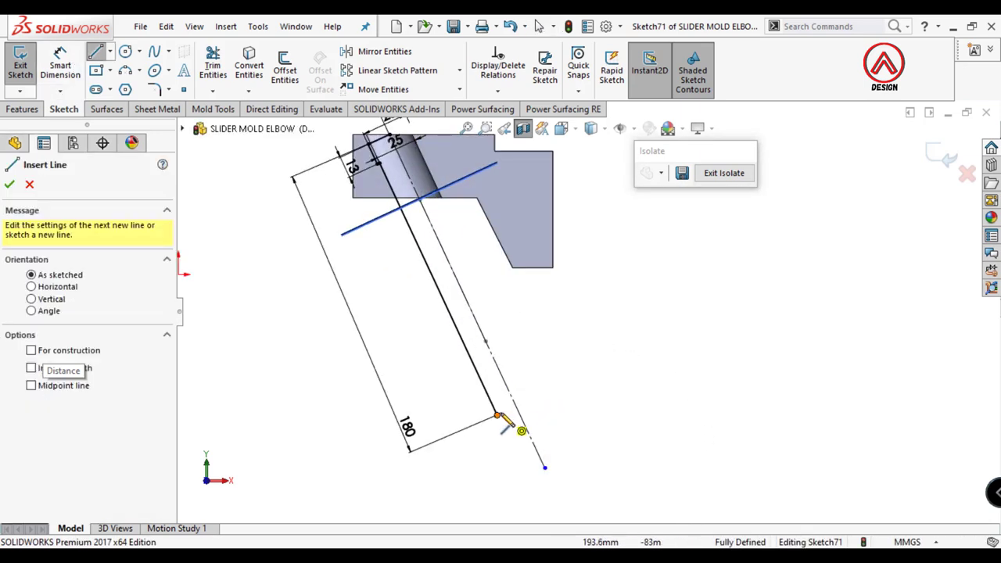
pyautogui.click(504, 421)
pyautogui.scroll(-2, 547, 328)
pyautogui.click(577, 258)
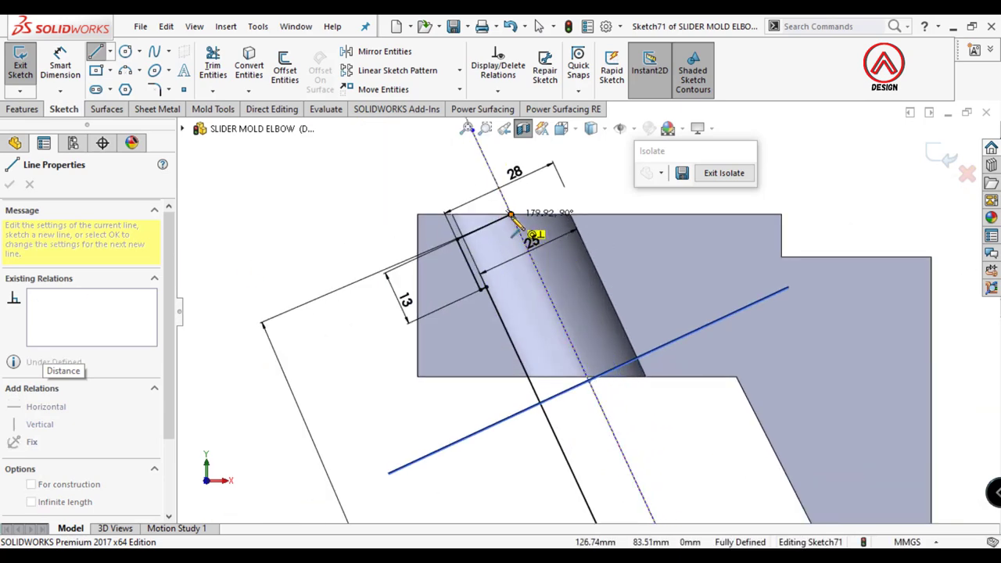
pyautogui.press('Escape')
# Step: Revolve Sketch71 360° about the centreline into a solid angular pin
pyautogui.click(22, 109)
pyautogui.click(86, 77)
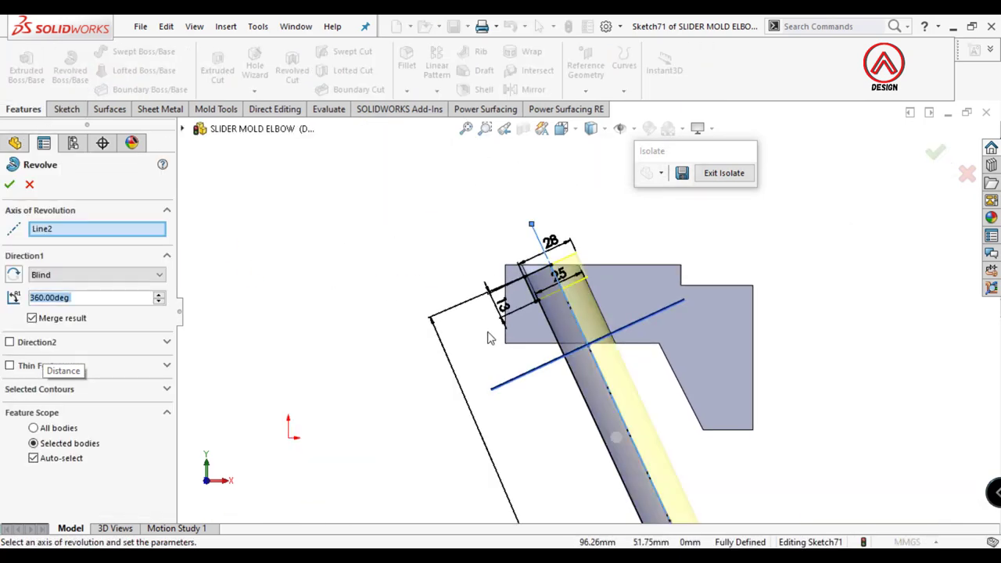
pyautogui.click(9, 183)
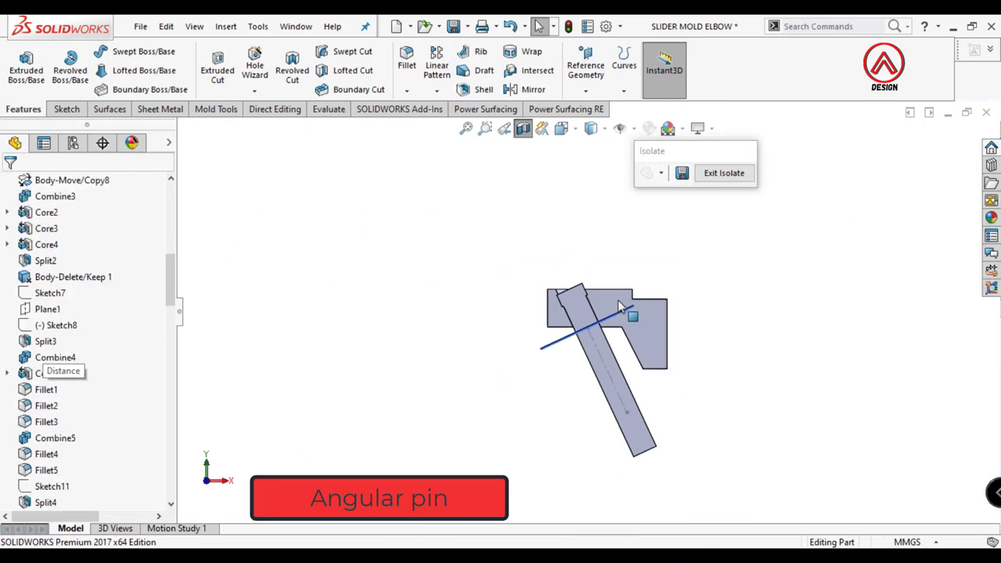
# Step: Make a copy of the pin body with Move/Copy
pyautogui.moveTo(595, 294); pyautogui.dragTo(633, 407, button='middle')
pyautogui.click(225, 26)
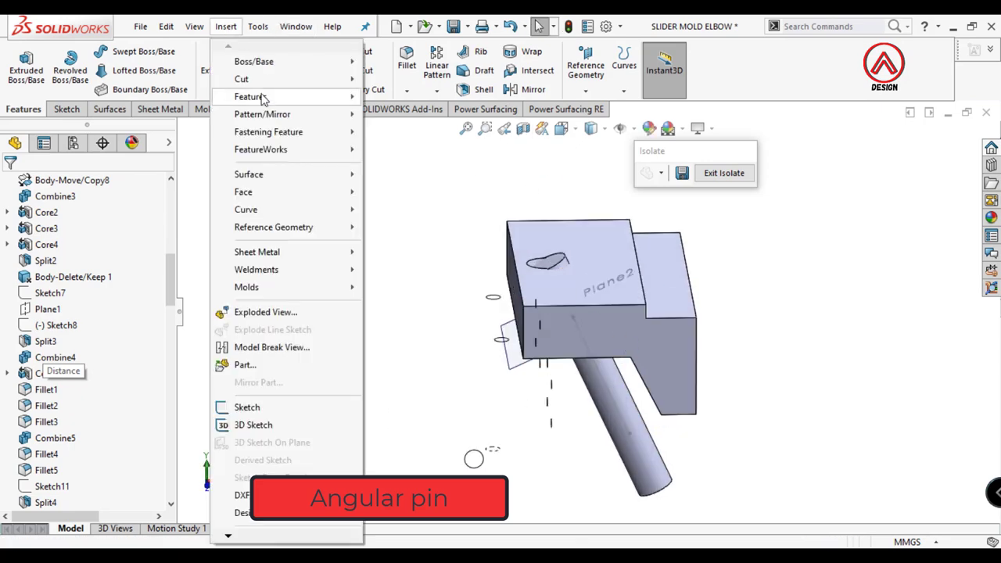
pyautogui.click(397, 462)
pyautogui.click(634, 415)
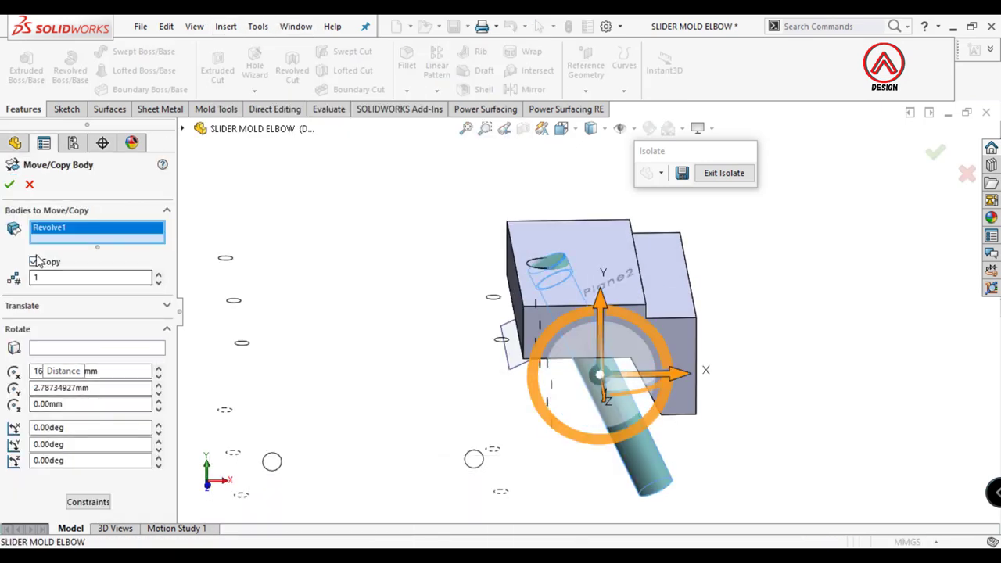
pyautogui.click(9, 184)
# Step: Hide the original pin body Revolve1
pyautogui.moveTo(170, 305); pyautogui.dragTo(170, 188)
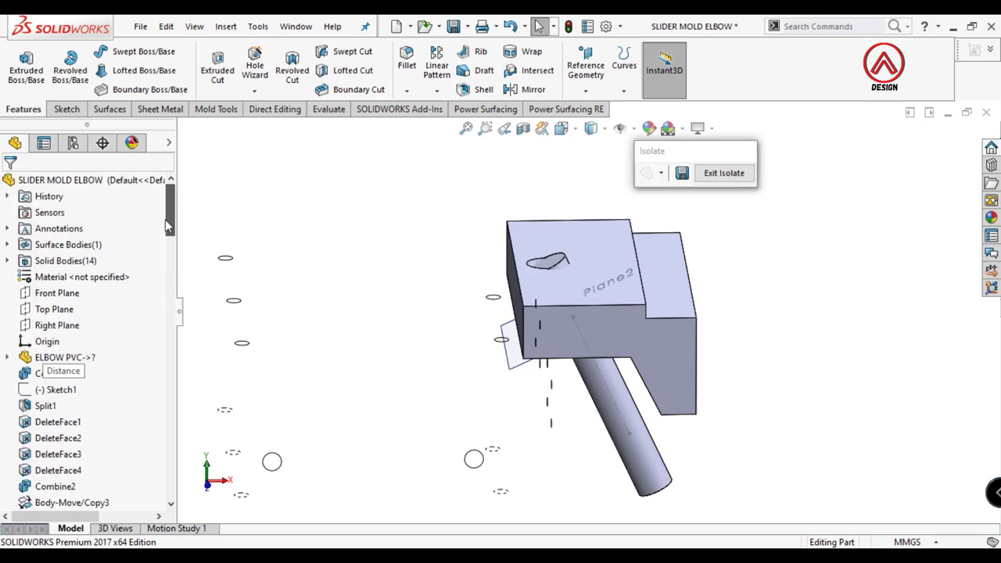
pyautogui.click(9, 261)
pyautogui.scroll(-3, 66, 452)
pyautogui.click(102, 359)
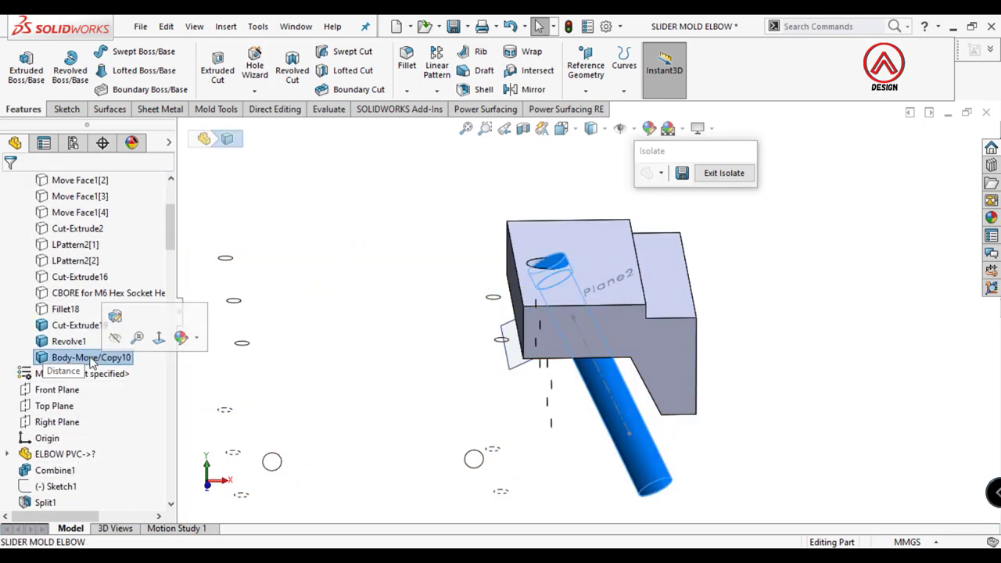
pyautogui.click(74, 343)
pyautogui.click(285, 296)
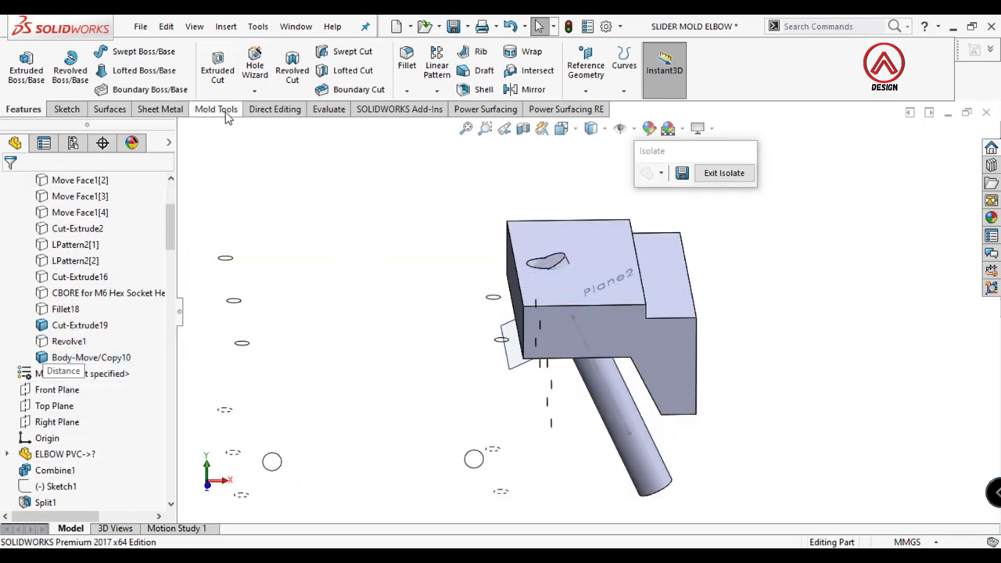
# Step: Offset the copied pin's face 5 mm and subtract it from the slider block
pyautogui.click(275, 109)
pyautogui.click(547, 262)
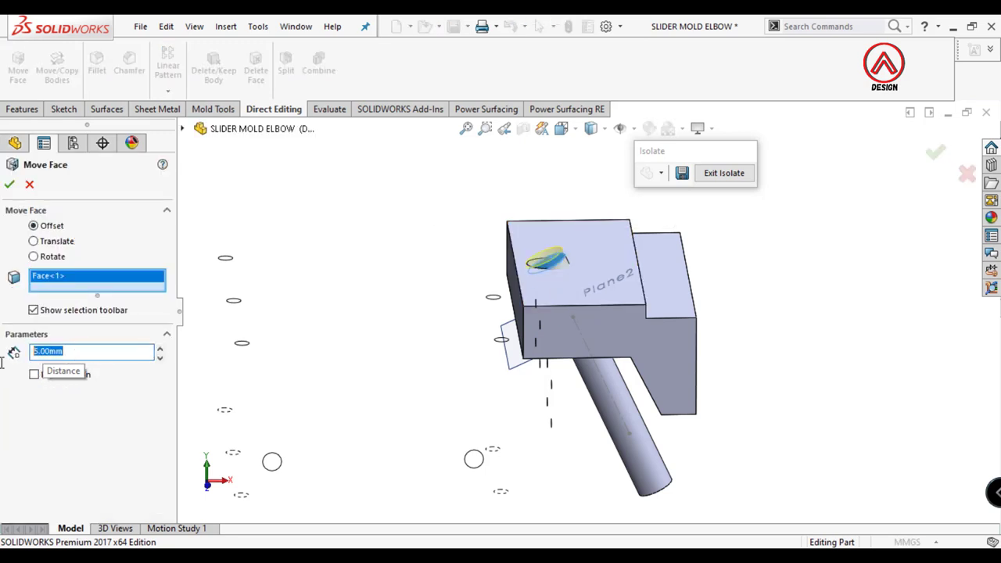
pyautogui.click(9, 185)
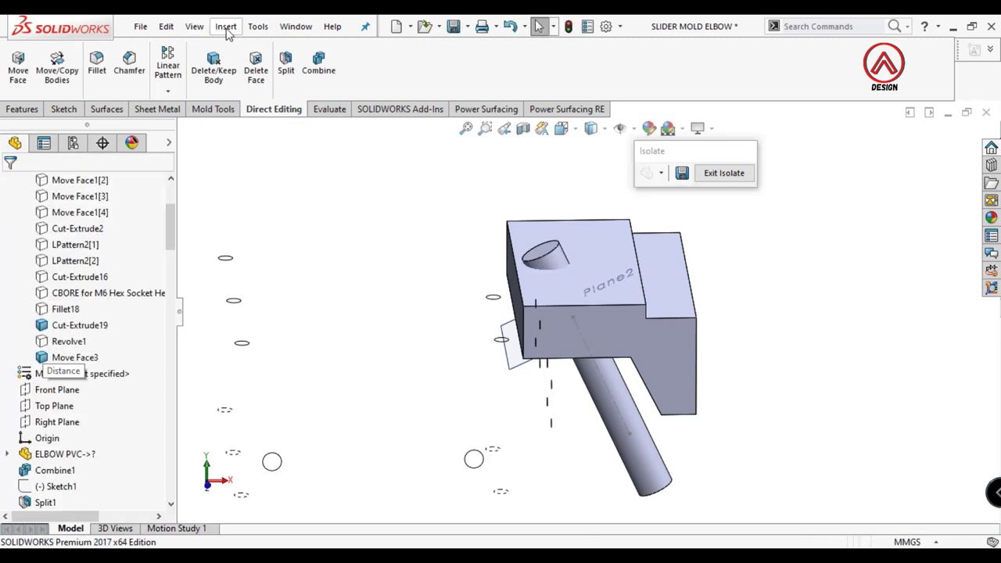
pyautogui.click(318, 69)
pyautogui.click(509, 301)
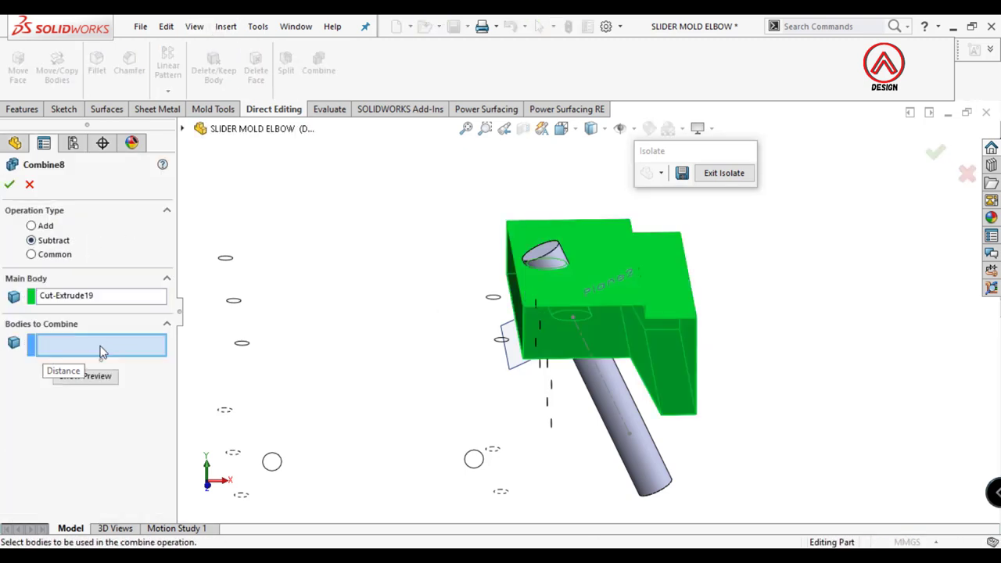
pyautogui.click(540, 283)
pyautogui.click(10, 185)
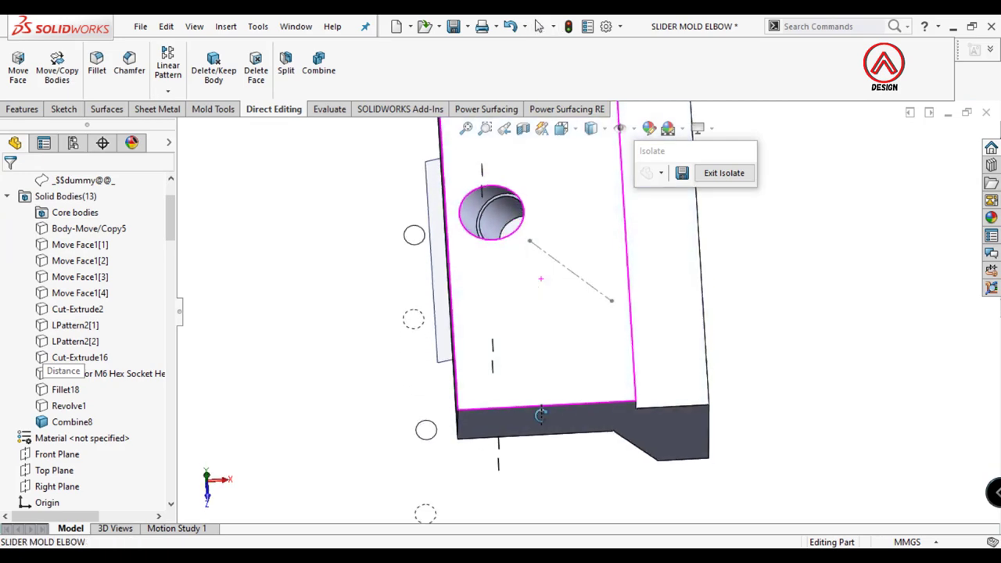
# Step: Show Revolve1 again and select the slider's top face
pyautogui.click(69, 405)
pyautogui.click(82, 384)
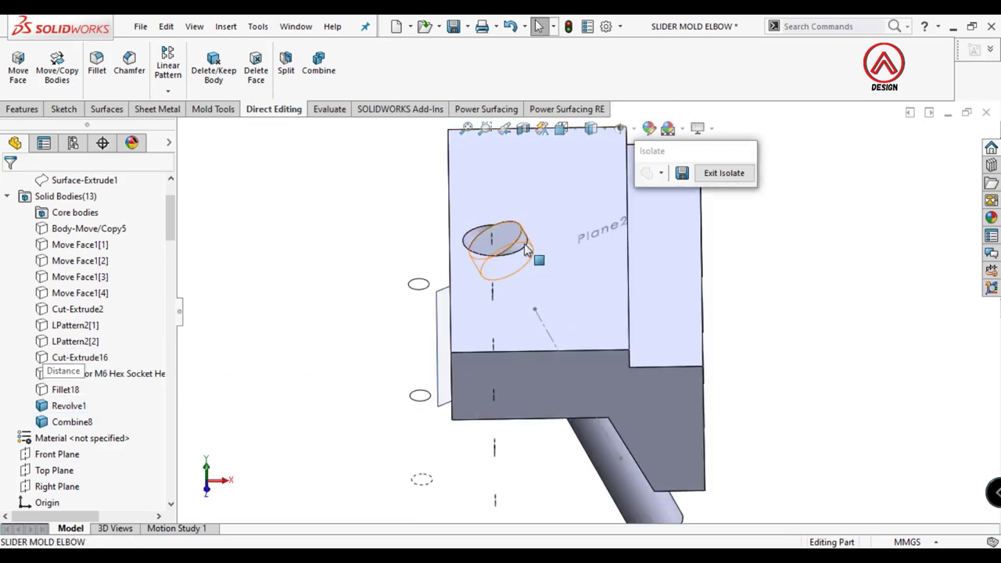
pyautogui.moveTo(547, 328); pyautogui.dragTo(570, 316, button='middle')
pyautogui.click(571, 316)
# Step: Sketch a corner rectangle on the top face enclosing the pin
pyautogui.click(618, 312)
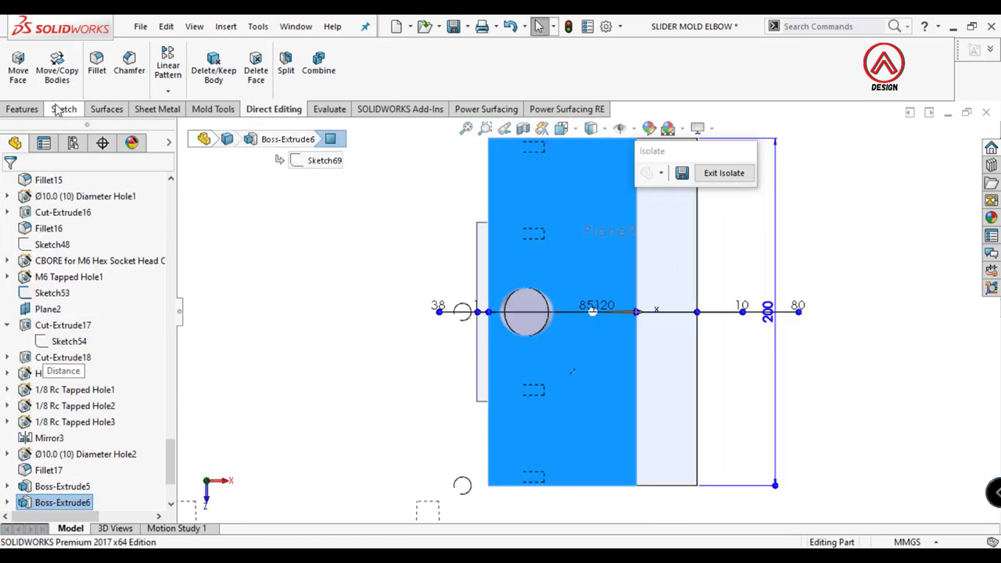
pyautogui.click(65, 109)
pyautogui.click(20, 62)
pyautogui.click(95, 70)
pyautogui.click(14, 244)
pyautogui.click(427, 266)
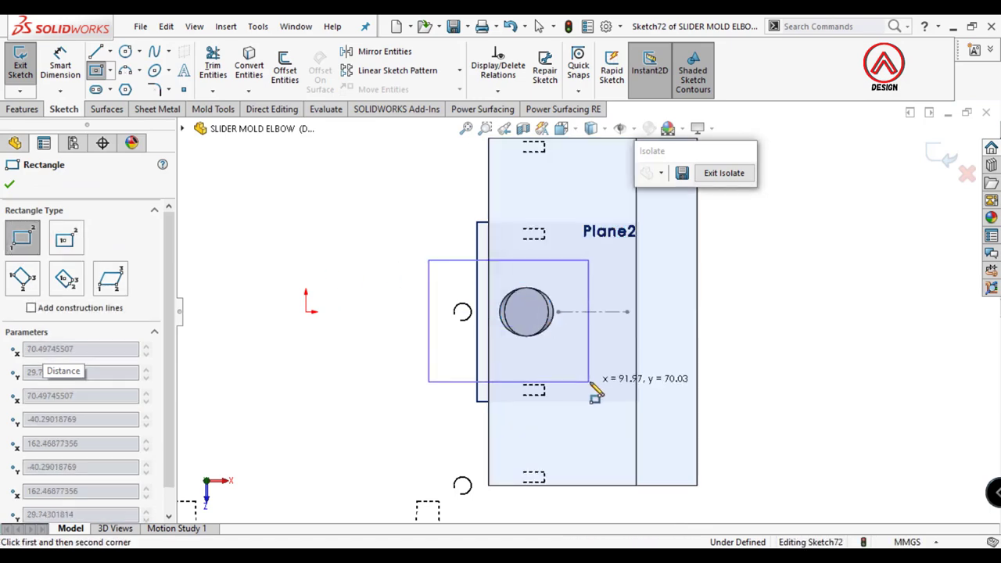
# Step: Extrude-cut the rectangle 200 mm reversed to trim the pin flush with the top
pyautogui.click(587, 380)
pyautogui.moveTo(587, 380); pyautogui.dragTo(258, 180, button='middle')
pyautogui.click(219, 74)
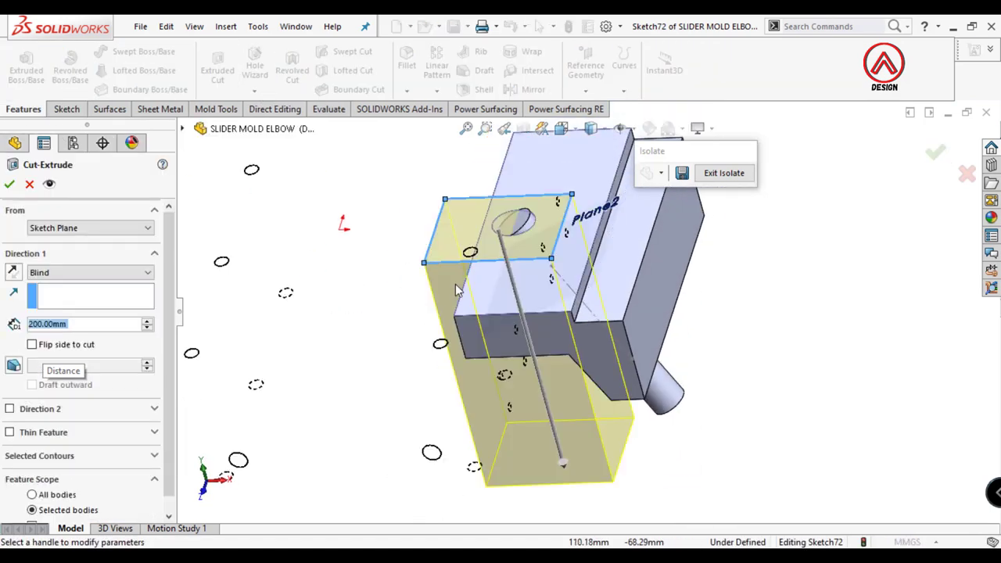
pyautogui.click(12, 271)
pyautogui.scroll(-1, 69, 514)
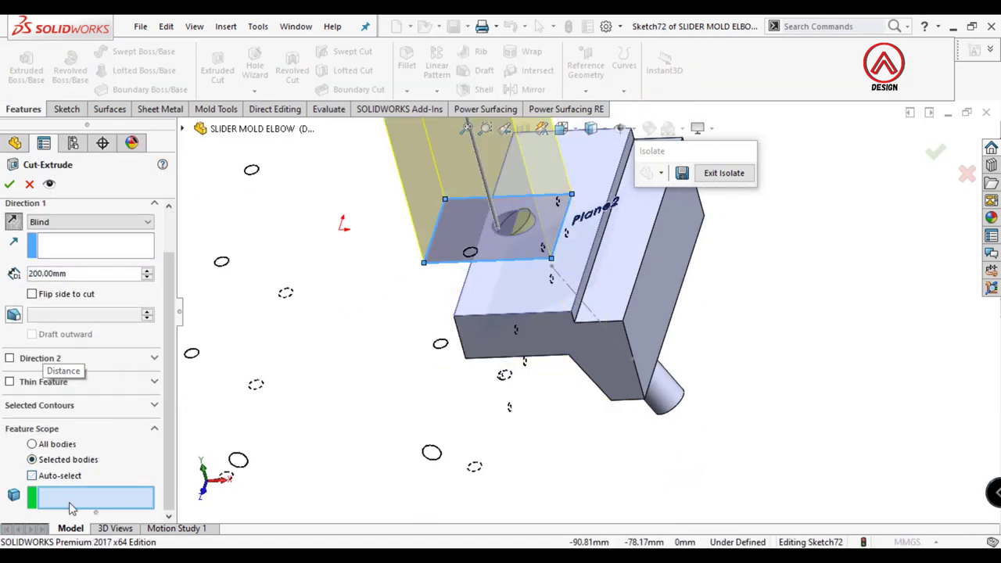
pyautogui.press('Return')
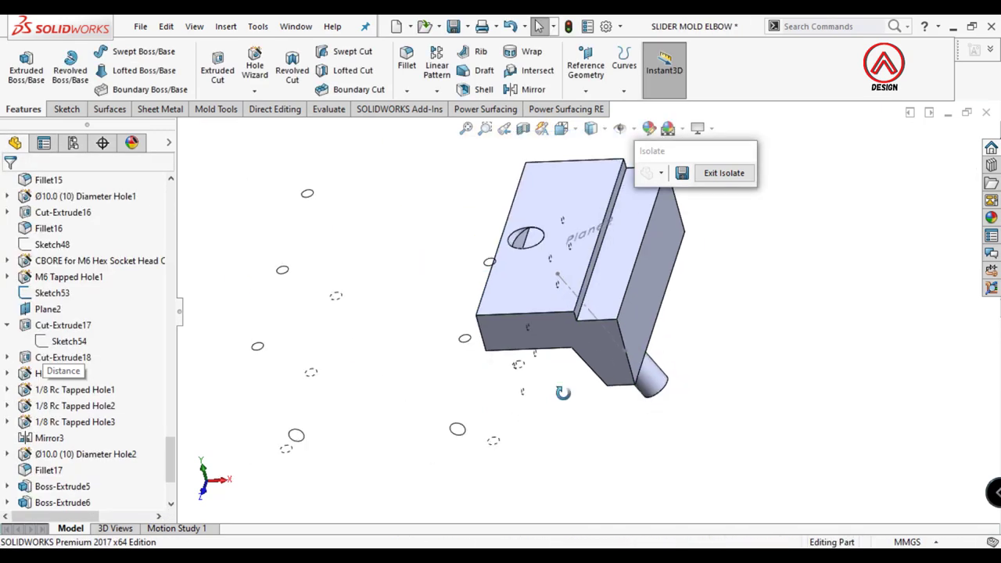
# Step: Fillet the pin's lower end edge with a 10 mm radius
pyautogui.click(407, 59)
pyautogui.click(655, 397)
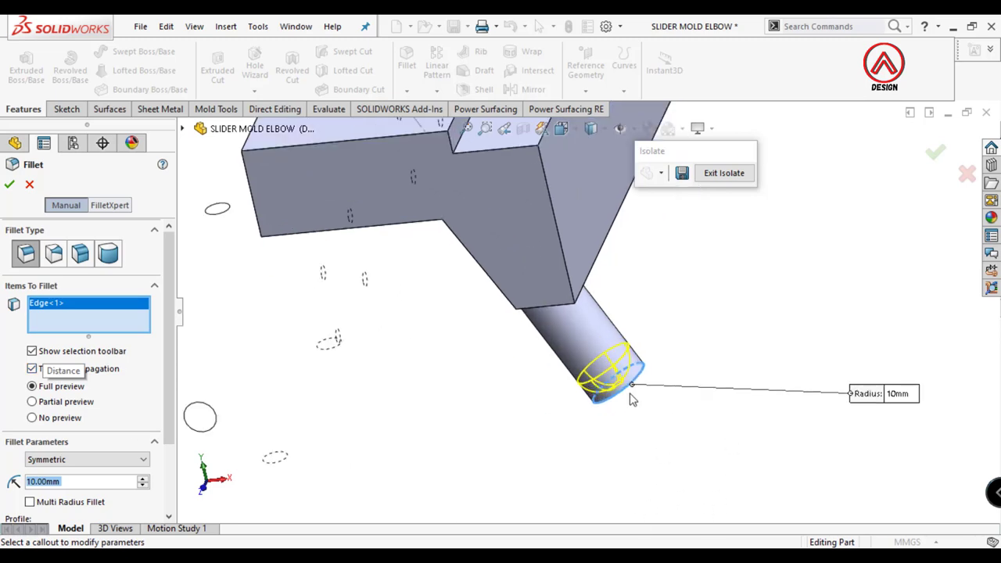
pyautogui.moveTo(630, 402); pyautogui.dragTo(610, 286, button='middle')
pyautogui.press('Return')
pyautogui.moveTo(481, 366)
pyautogui.mouseDown(button='middle')
pyautogui.moveTo(581, 280)
pyautogui.moveTo(585, 316)
pyautogui.mouseUp(button='middle')
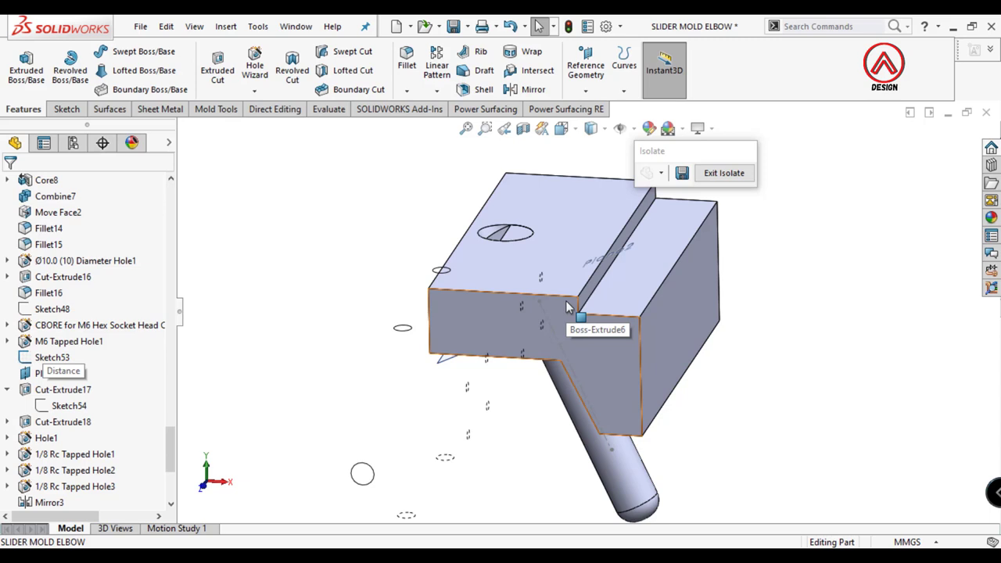
# Step: Chamfer four slider edges at 10 mm × 45°
pyautogui.click(435, 126)
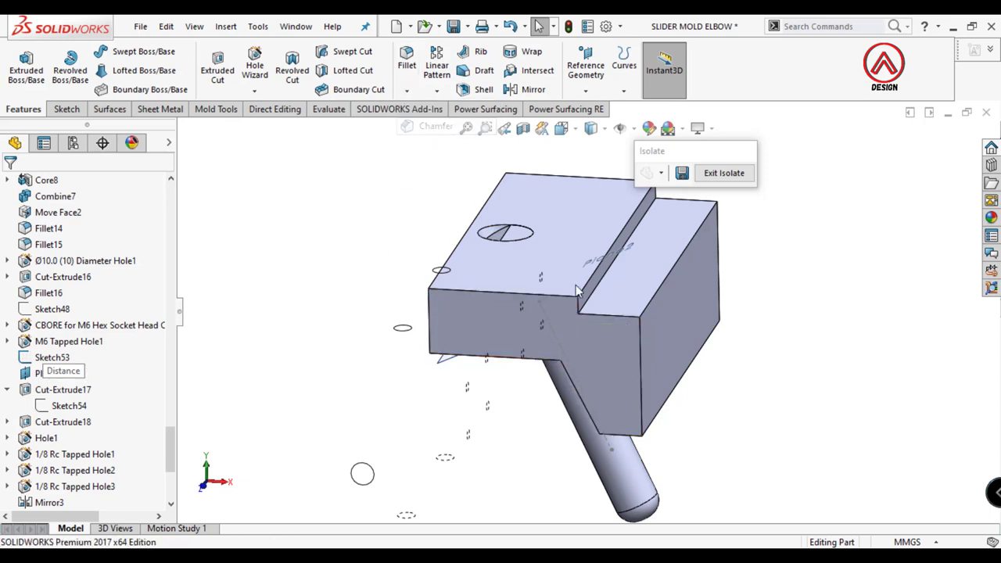
pyautogui.click(577, 305)
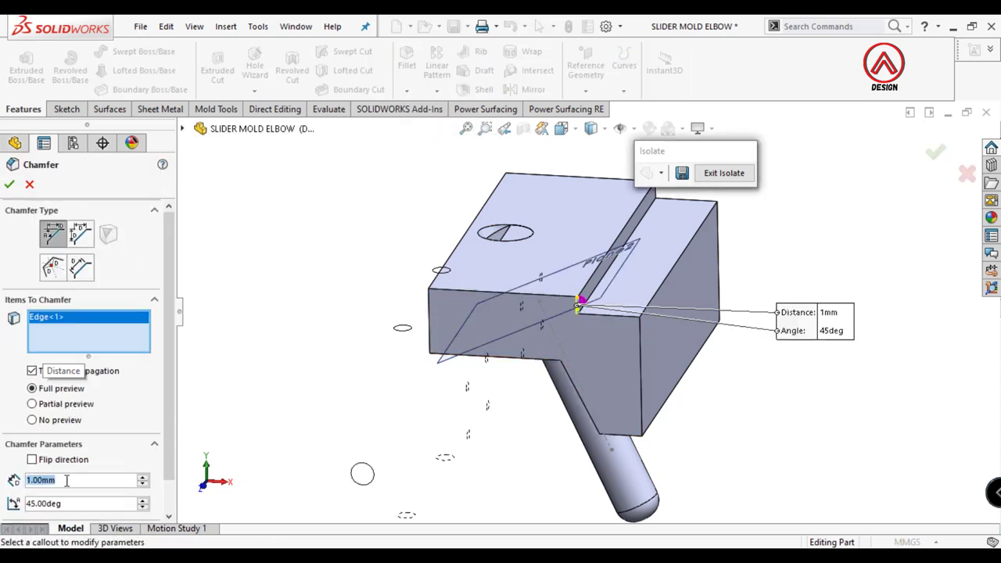
pyautogui.write('10')
pyautogui.click(430, 321)
pyautogui.moveTo(430, 321)
pyautogui.mouseDown(button='middle')
pyautogui.moveTo(500, 297)
pyautogui.moveTo(545, 311)
pyautogui.mouseUp(button='middle')
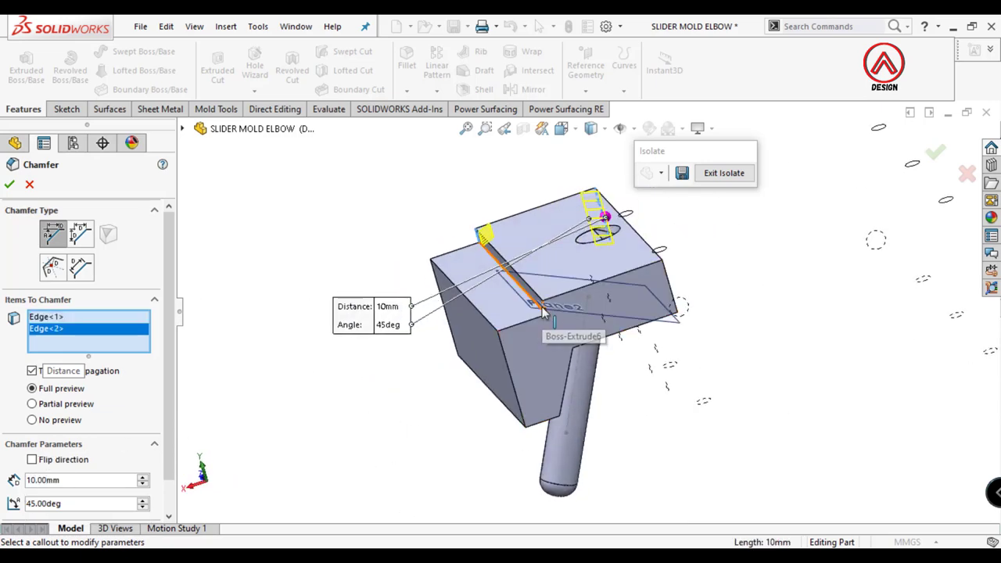
pyautogui.scroll(-5, 545, 311)
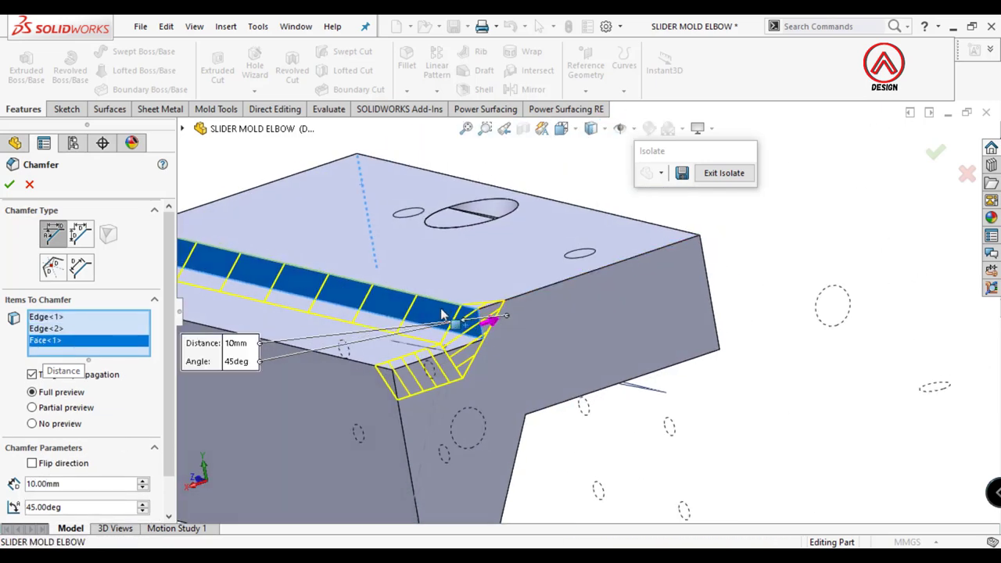
pyautogui.click(481, 317)
pyautogui.click(702, 291)
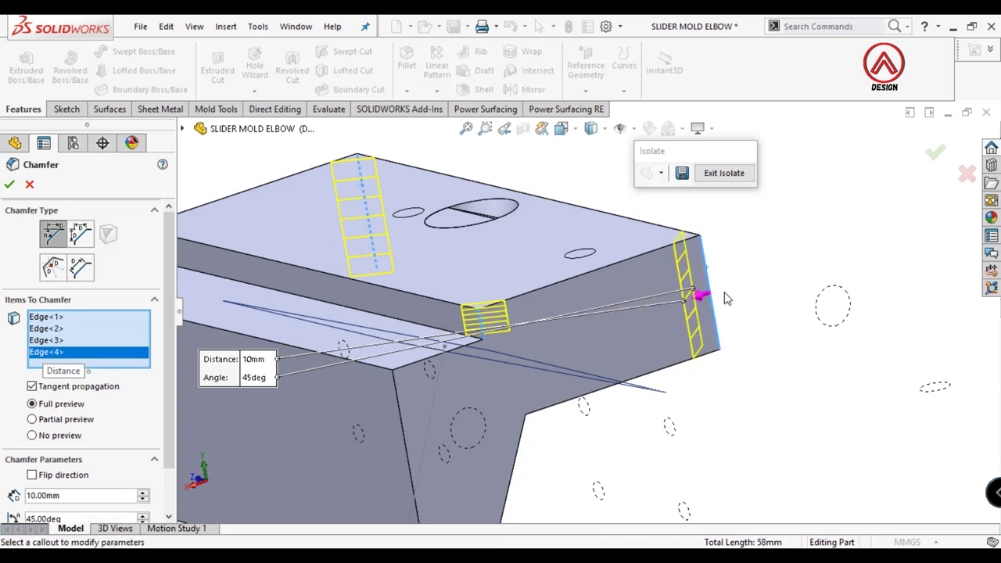
pyautogui.click(9, 186)
# Step: Fillet the long groove edge with an 8 mm radius
pyautogui.scroll(5, 757, 373)
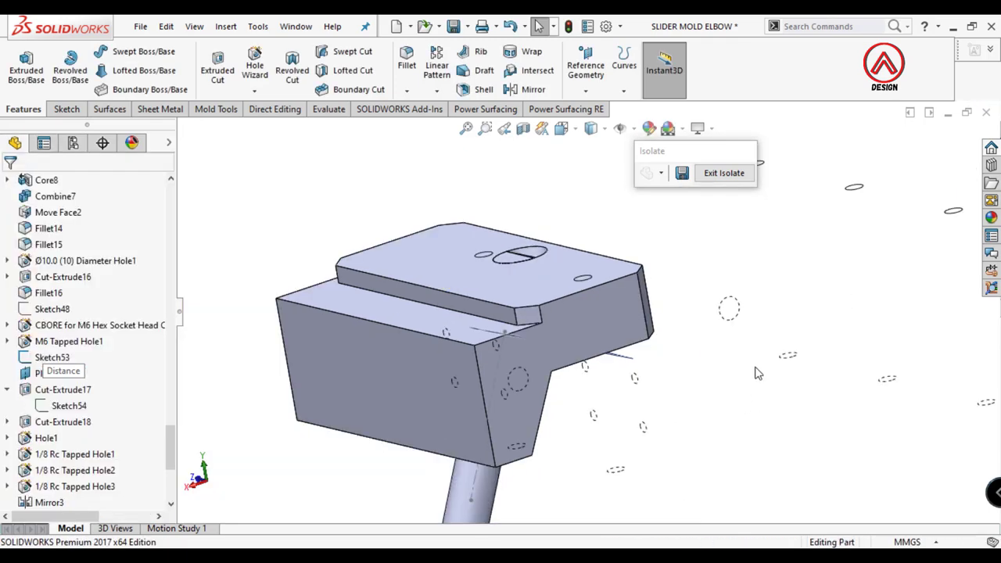
pyautogui.scroll(3, 756, 374)
pyautogui.moveTo(757, 373)
pyautogui.mouseDown(button='middle')
pyautogui.moveTo(638, 356)
pyautogui.moveTo(430, 230)
pyautogui.mouseUp(button='middle')
pyautogui.click(407, 58)
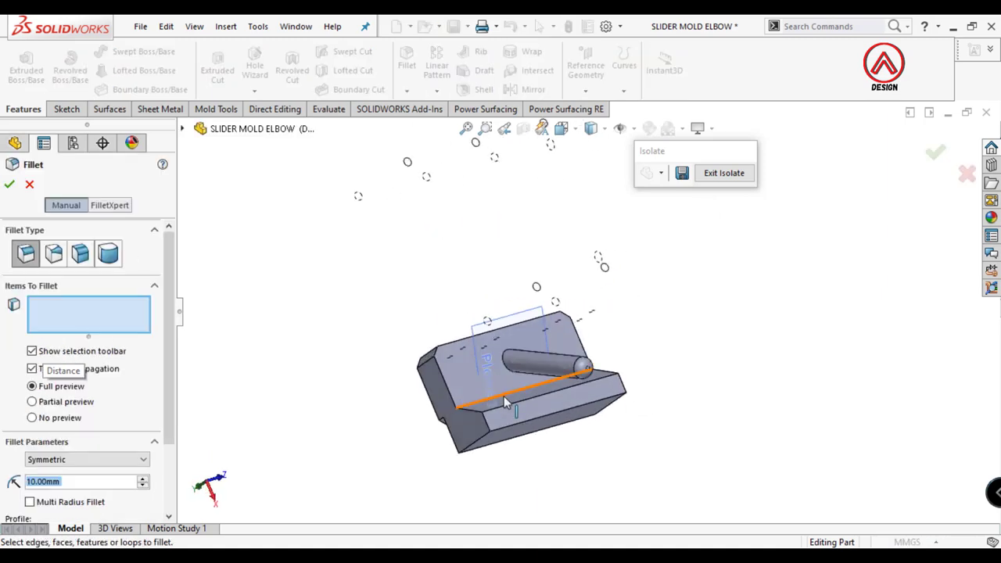
pyautogui.click(500, 391)
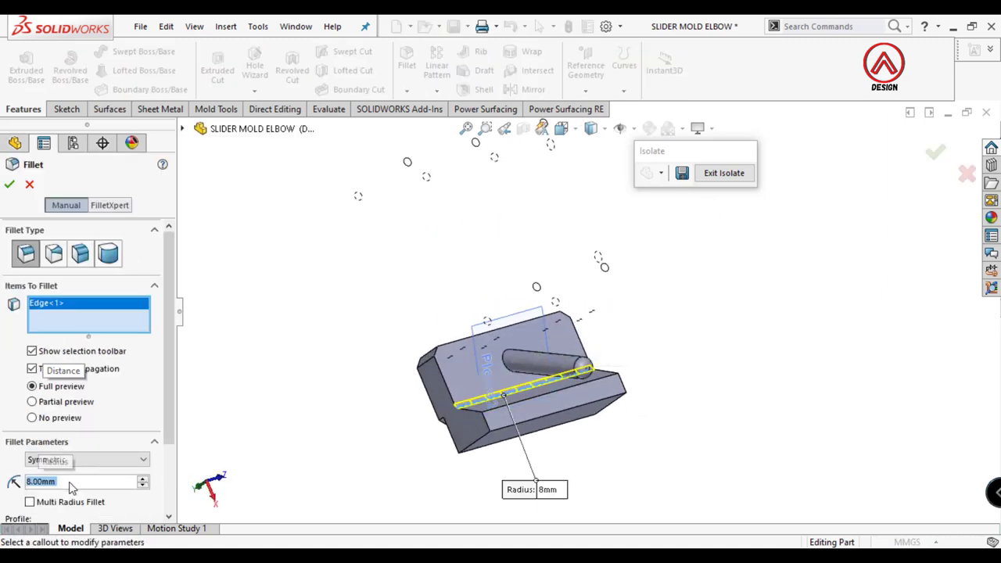
pyautogui.press('Return')
pyautogui.moveTo(598, 264)
pyautogui.mouseDown(button='middle')
pyautogui.moveTo(625, 346)
pyautogui.moveTo(495, 403)
pyautogui.moveTo(626, 427)
pyautogui.moveTo(602, 344)
pyautogui.mouseUp(button='middle')
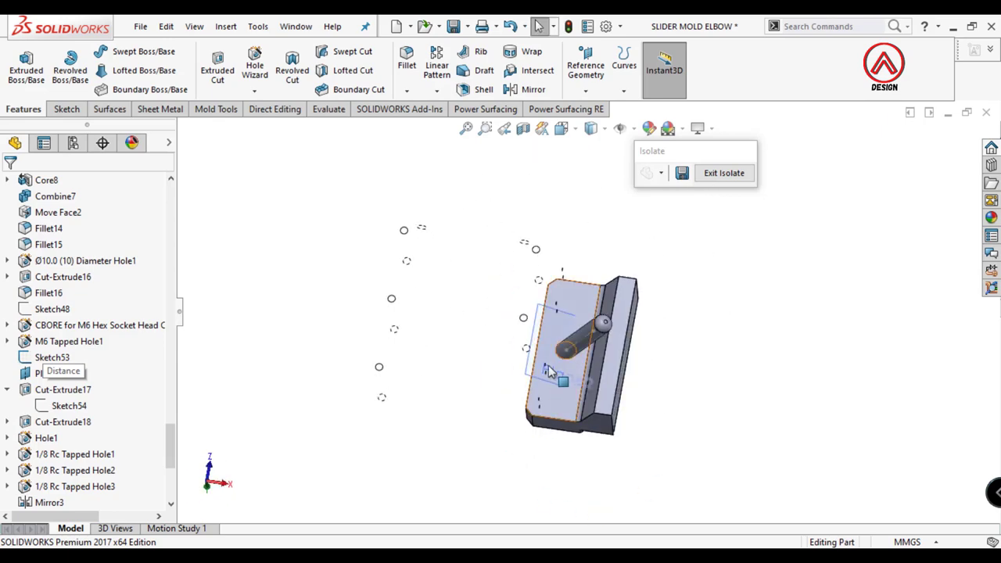
# Step: Hide Plane2 and start a new sketch on the slider plate face, viewed normal to it
pyautogui.click(602, 344)
pyautogui.click(614, 322)
pyautogui.click(582, 348)
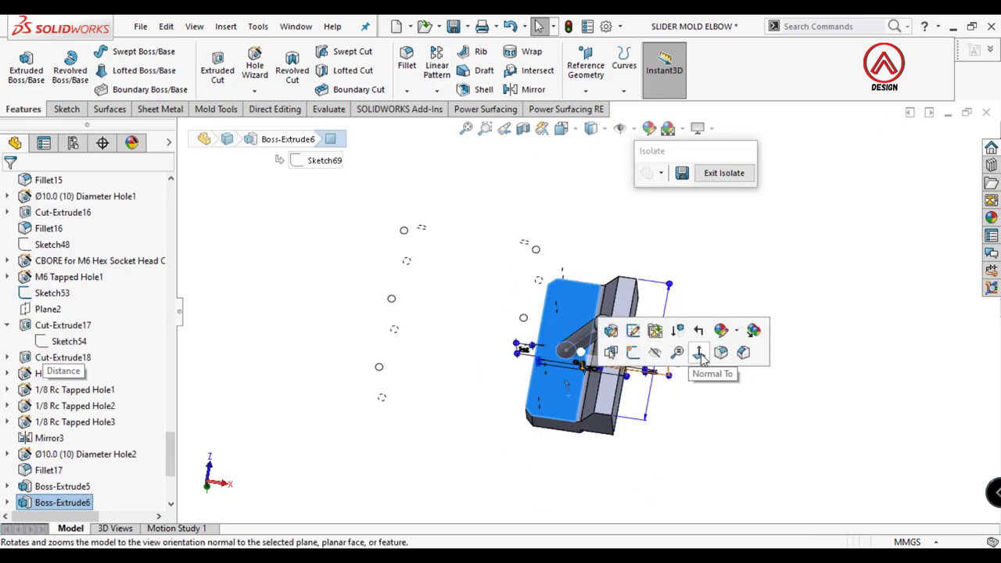
pyautogui.click(692, 356)
pyautogui.click(67, 109)
pyautogui.click(20, 62)
# Step: Draw a vertical construction centerline upward from the pin's end point
pyautogui.click(109, 51)
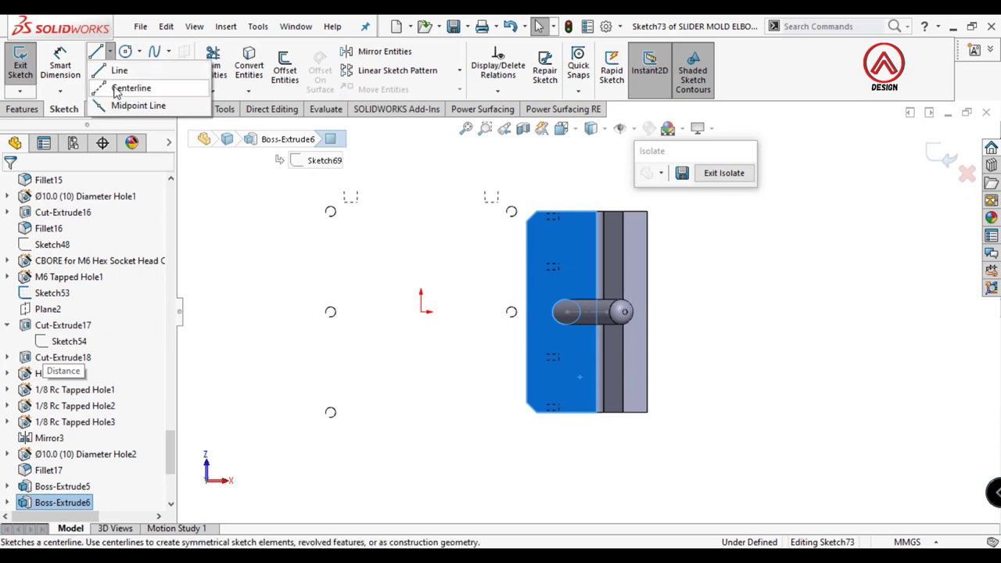
pyautogui.click(138, 86)
pyautogui.scroll(-3, 569, 324)
pyautogui.scroll(1, 608, 324)
pyautogui.click(608, 324)
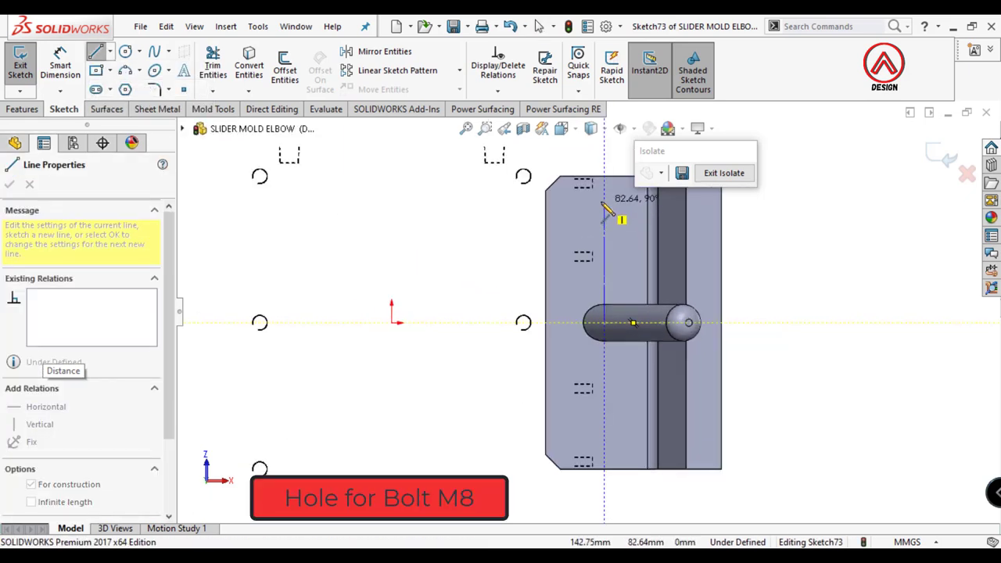
pyautogui.click(602, 206)
pyautogui.press('Escape')
# Step: Draw a horizontal construction centerline from the pin's end to the left of the plate
pyautogui.keyDown('ctrl'); pyautogui.moveTo(602, 313); pyautogui.dragTo(532, 312, button='middle'); pyautogui.keyUp('ctrl')
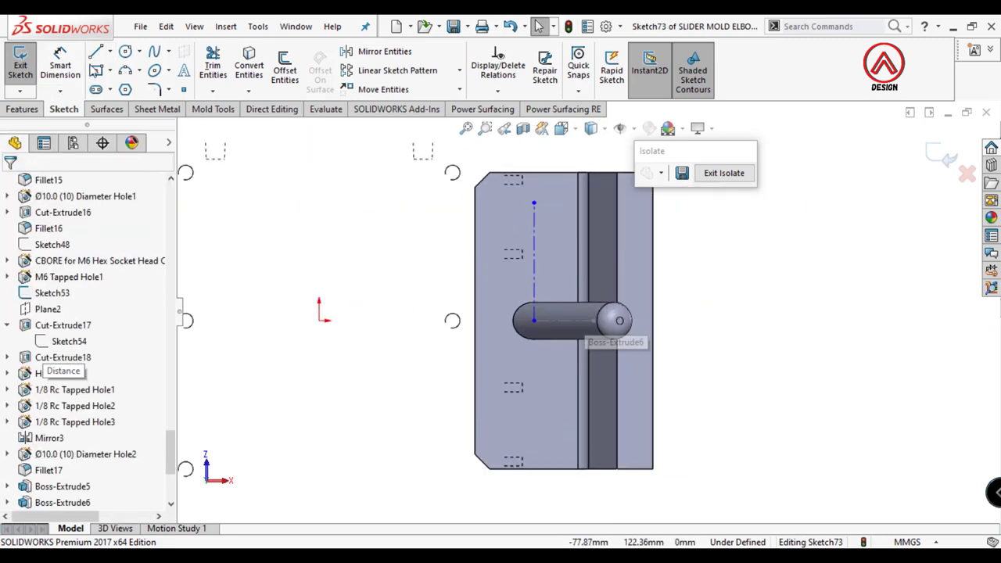
pyautogui.click(110, 51)
pyautogui.click(138, 85)
pyautogui.click(533, 321)
pyautogui.click(428, 320)
pyautogui.press('Escape')
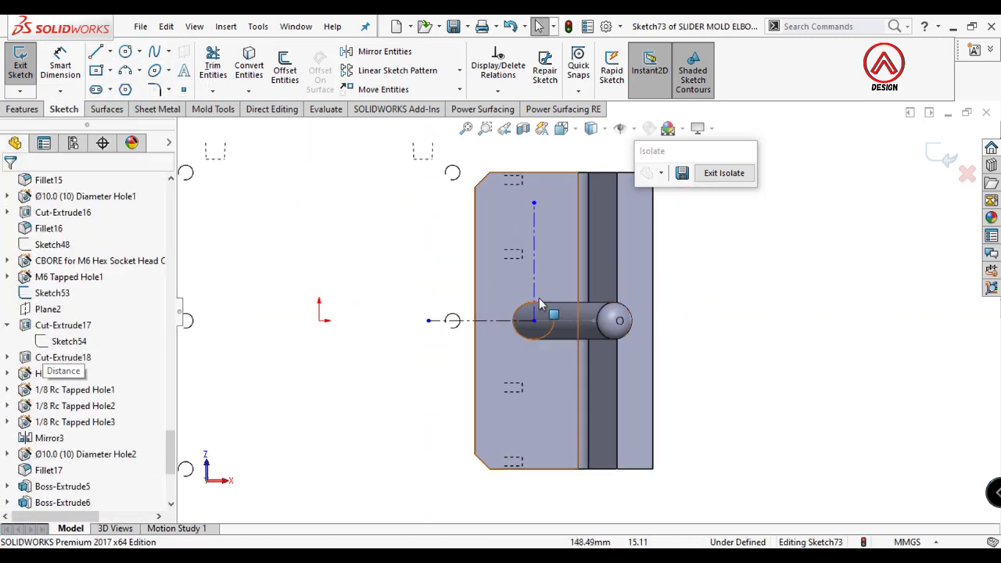
# Step: Move the sketch point rightward along the pin and reselect it
pyautogui.moveTo(535, 324); pyautogui.dragTo(538, 328)
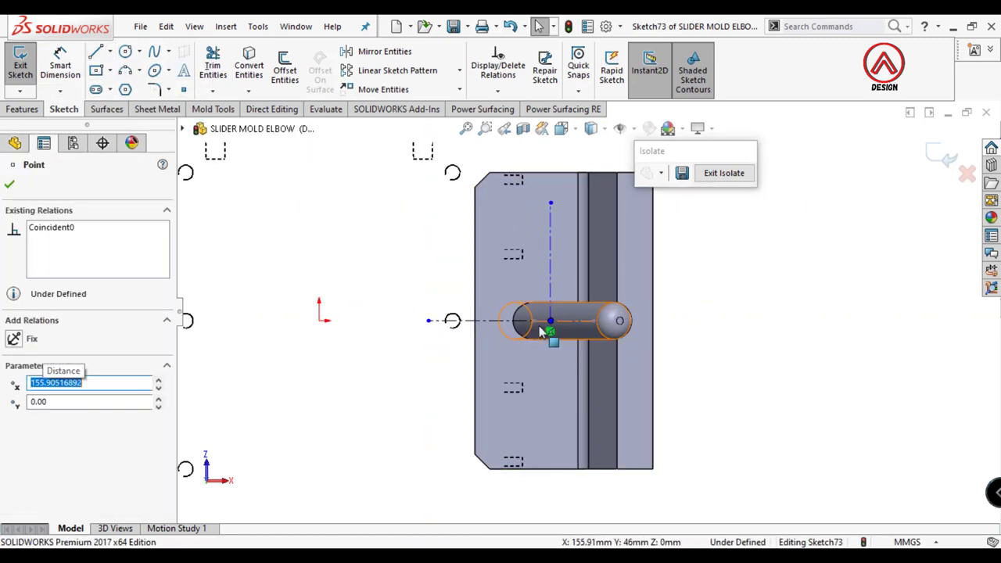
pyautogui.click(539, 322)
pyautogui.keyDown('ctrl'); pyautogui.click(550, 321); pyautogui.keyUp('ctrl')
pyautogui.press('Escape')
pyautogui.click(550, 321)
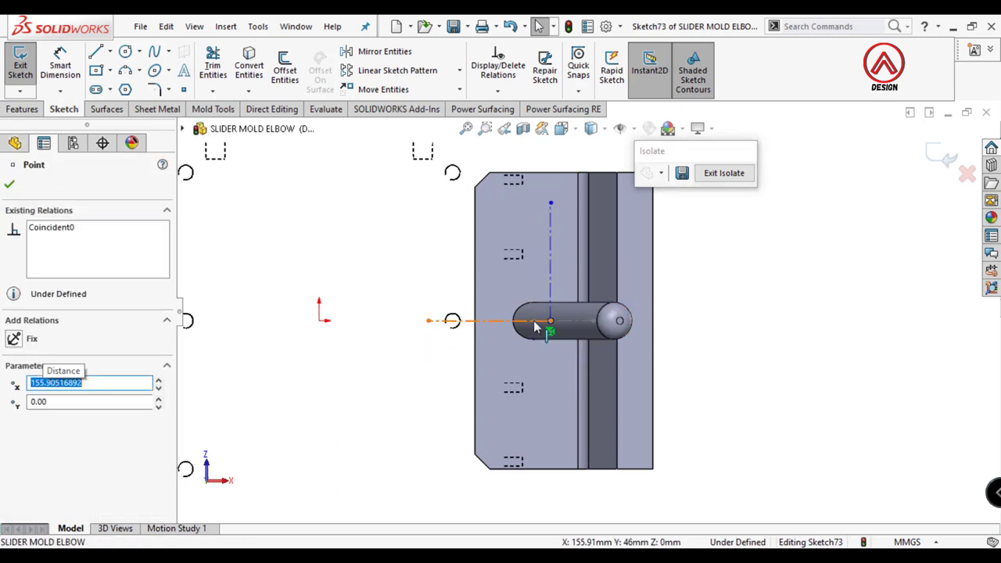
pyautogui.scroll(2, 551, 324)
pyautogui.press('Escape')
pyautogui.click(529, 319)
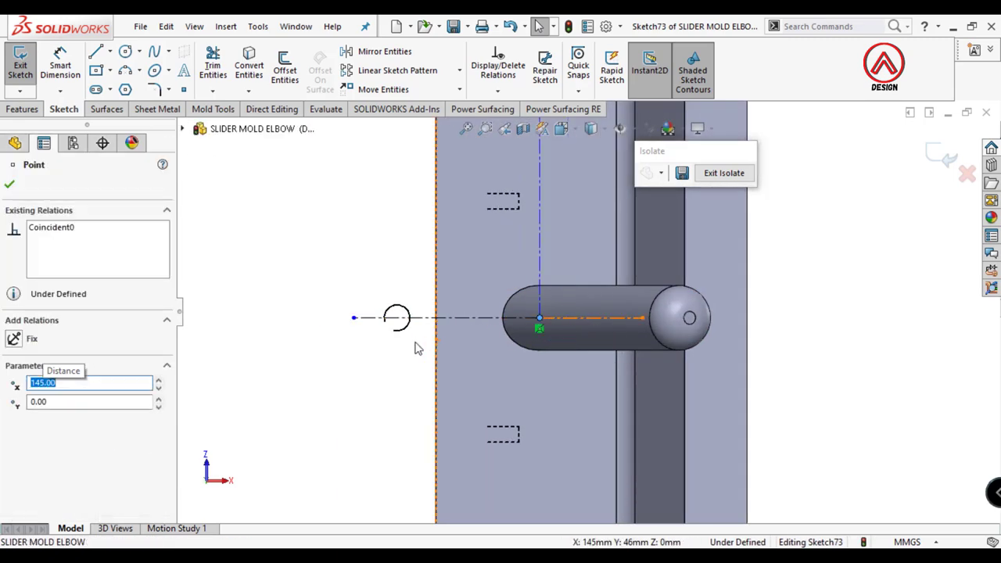
pyautogui.scroll(-3, 414, 347)
# Step: Hide the Revolve1 pin body and give the construction line a Vertical relation
pyautogui.moveTo(413, 346); pyautogui.dragTo(610, 323, button='middle')
pyautogui.rightClick(611, 323)
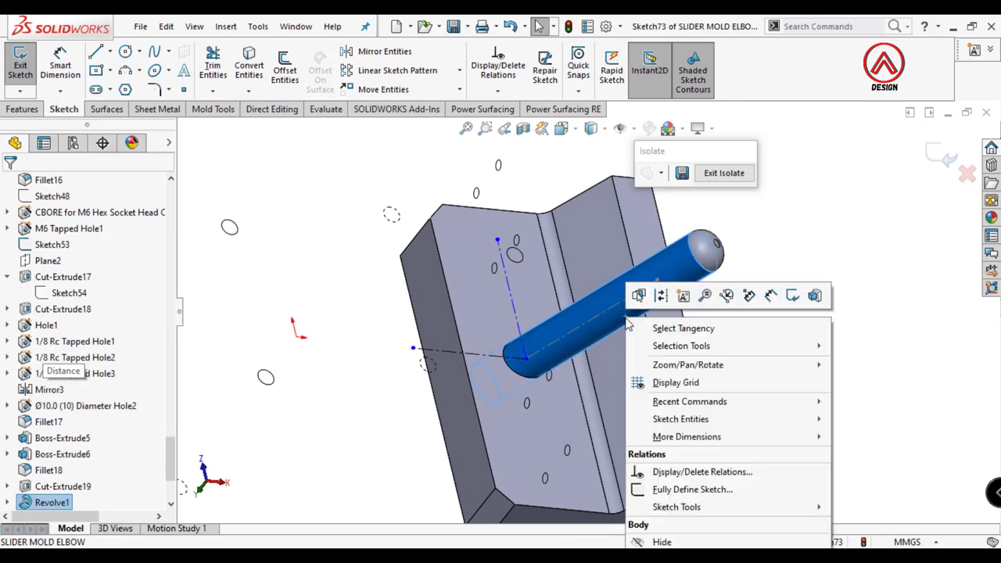
pyautogui.click(653, 548)
pyautogui.click(526, 360)
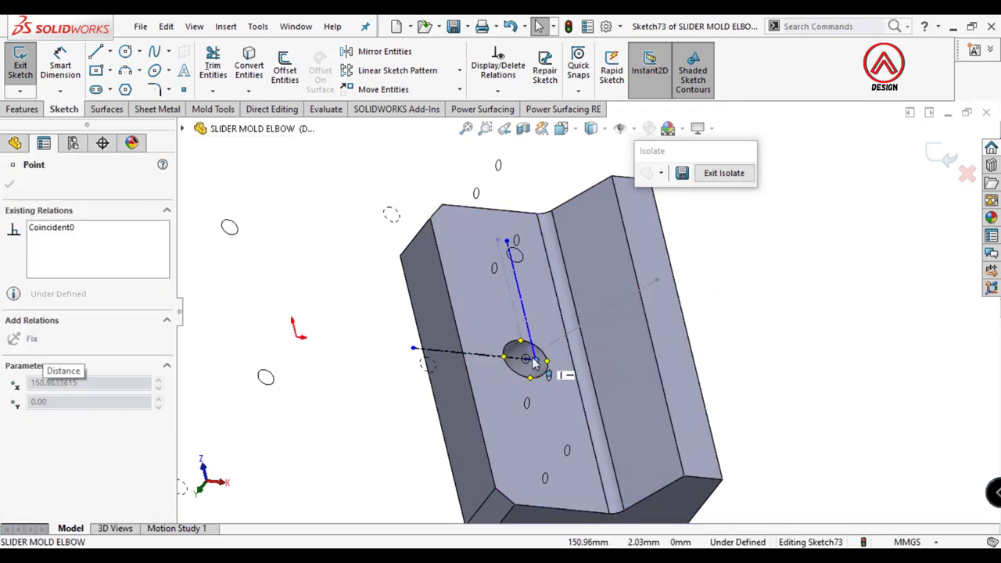
pyautogui.click(511, 297)
pyautogui.click(573, 233)
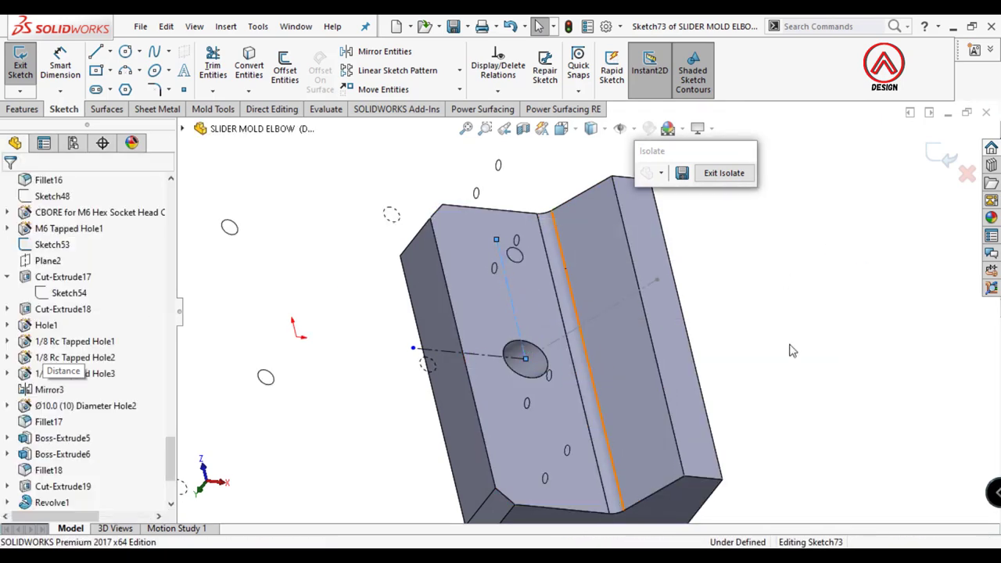
pyautogui.click(561, 128)
pyautogui.click(565, 156)
# Step: Relate the intersection point to the pin's reference line, undoing an over-defining midpoint and a failed pierce
pyautogui.scroll(-4, 581, 313)
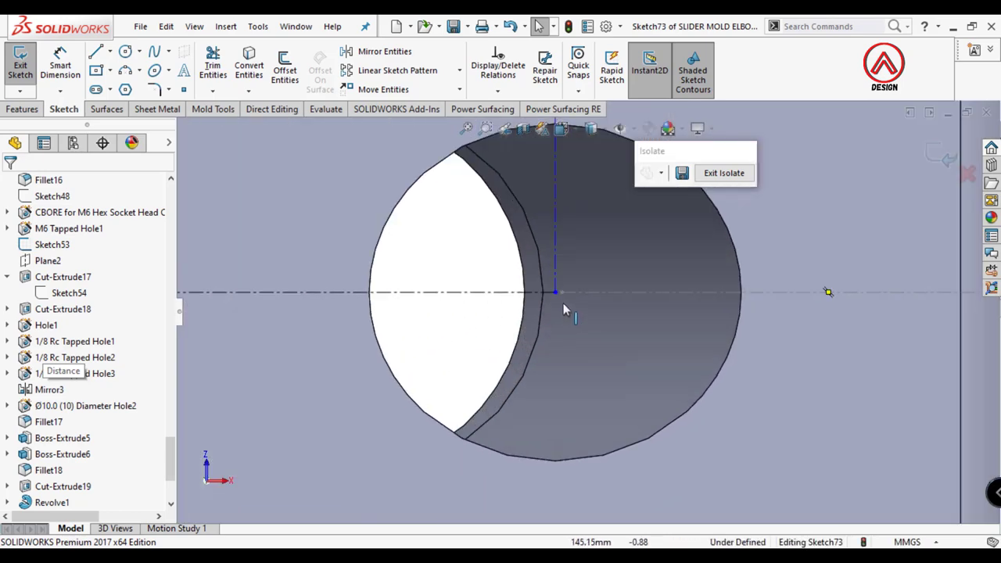
pyautogui.click(576, 292)
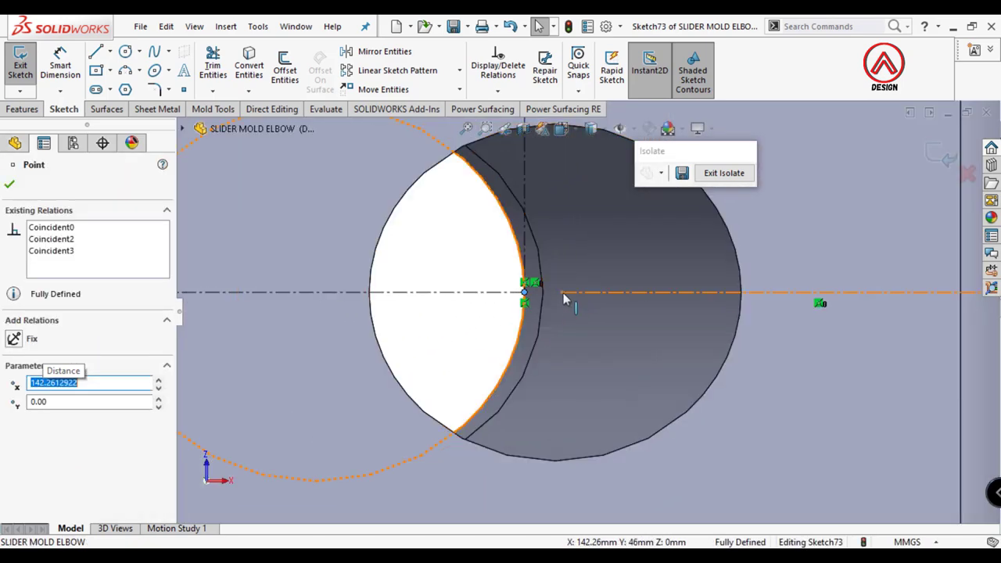
pyautogui.keyDown('ctrl'); pyautogui.click(561, 292); pyautogui.keyUp('ctrl')
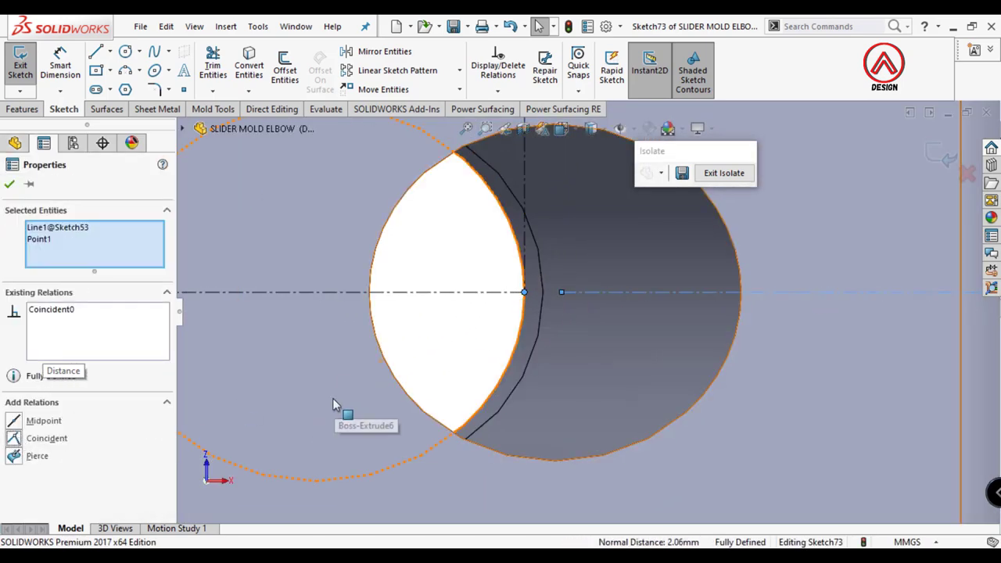
pyautogui.click(19, 422)
pyautogui.hotkey('ctrl', 'z')
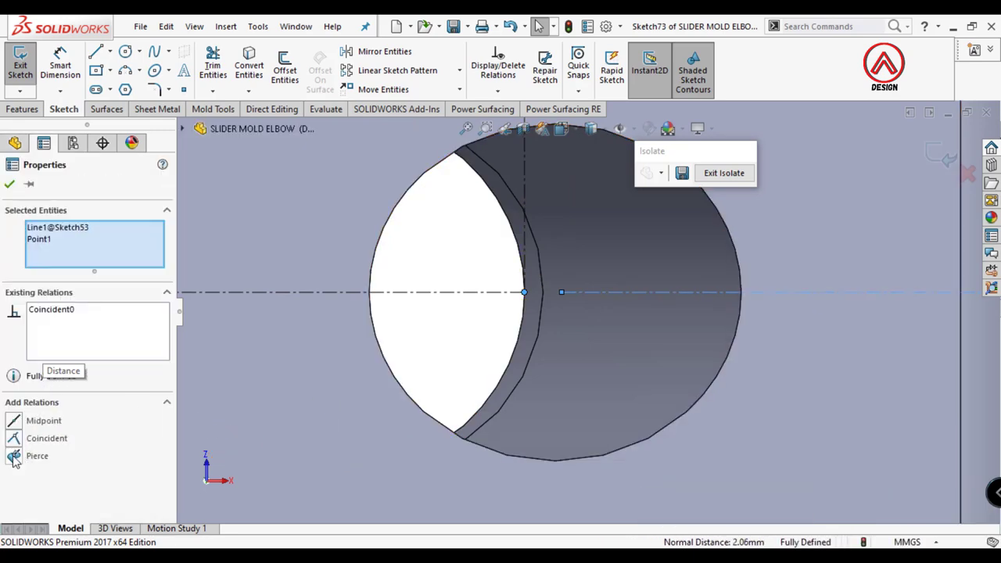
pyautogui.click(14, 456)
pyautogui.press('Escape')
pyautogui.press('Escape')
# Step: Return to a face-on view of the plate and select the point on the hole's edge
pyautogui.hotkey('ctrl', '8')
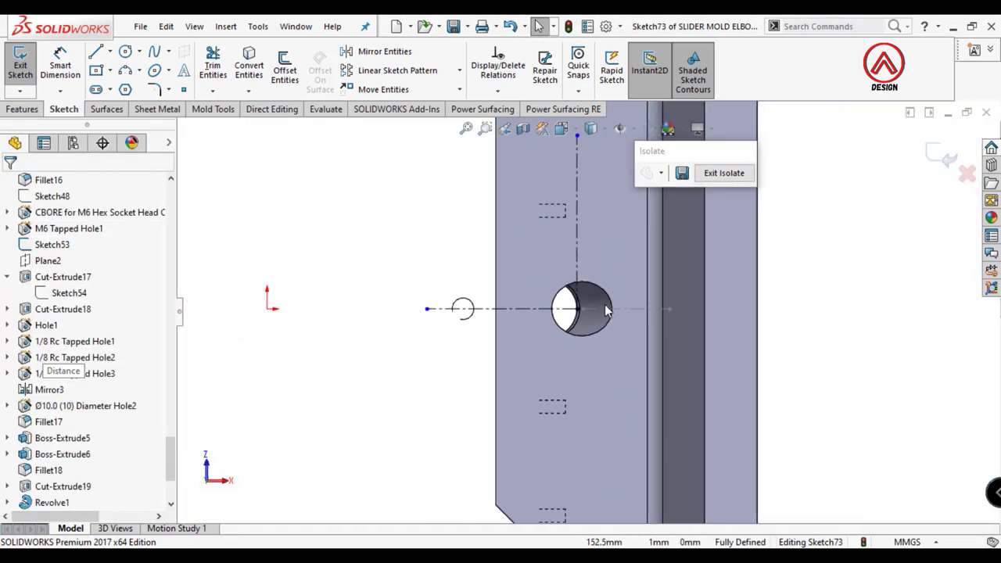
pyautogui.scroll(-1, 604, 305)
pyautogui.scroll(-3, 527, 370)
pyautogui.click(511, 375)
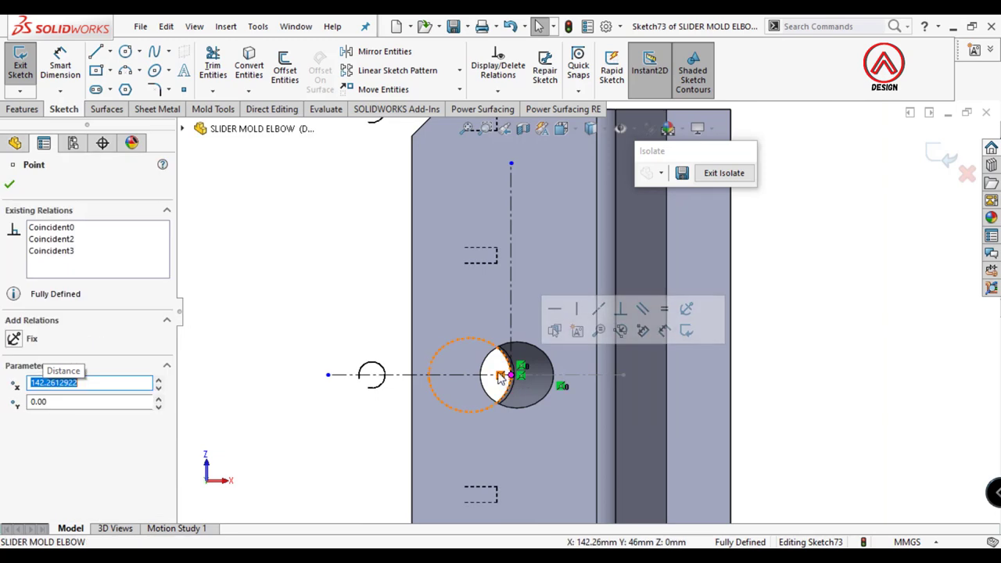
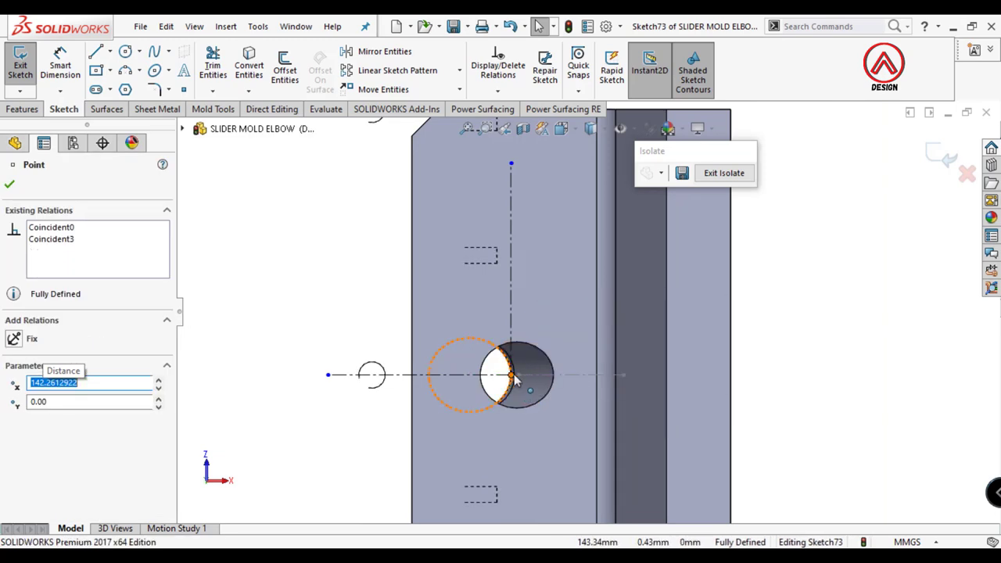
# Step: Draw a vertical construction line upward from the hole centre
pyautogui.press('Escape')
pyautogui.scroll(2, 567, 376)
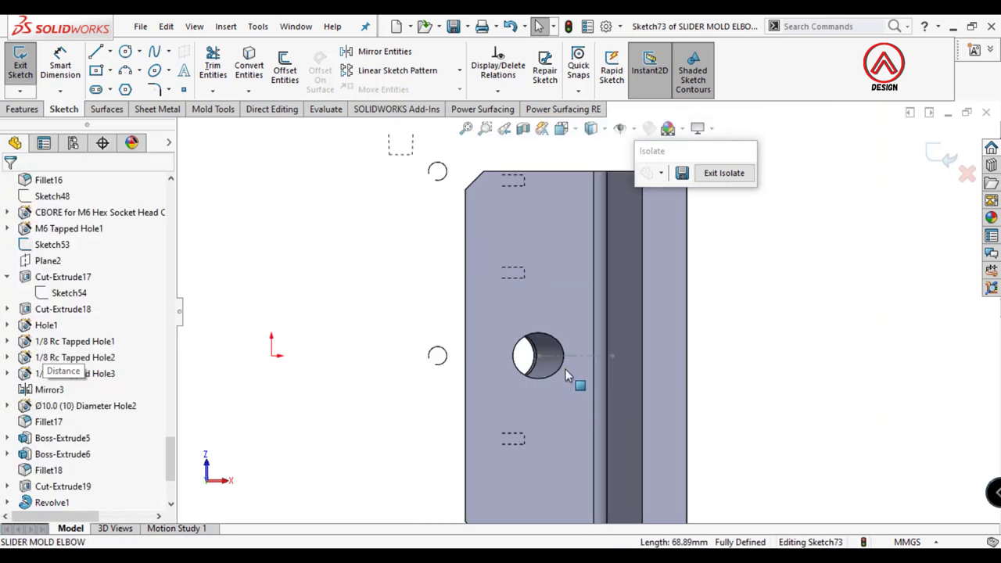
pyautogui.click(96, 52)
pyautogui.scroll(-2, 545, 370)
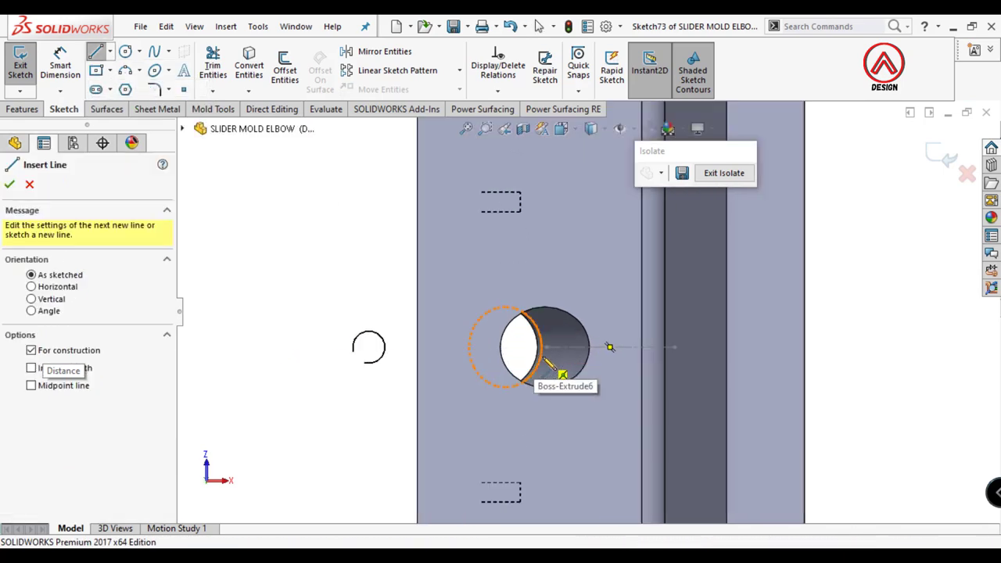
pyautogui.scroll(-2, 558, 332)
pyautogui.click(558, 332)
pyautogui.scroll(3, 559, 313)
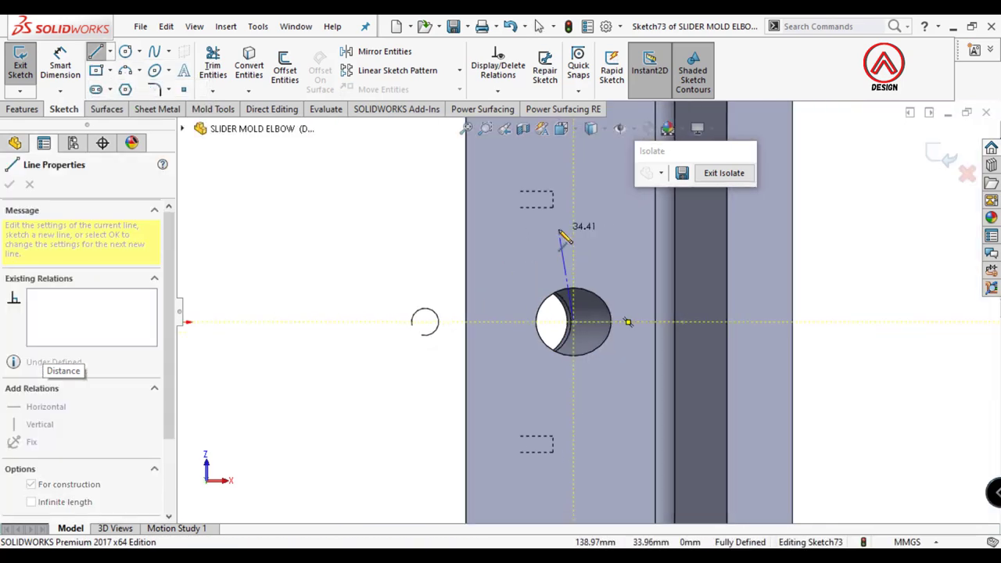
pyautogui.click(578, 192)
pyautogui.press('Escape')
pyautogui.scroll(-3, 588, 325)
# Step: Draw a horizontal construction line from the hole centre out to the left
pyautogui.press('l')
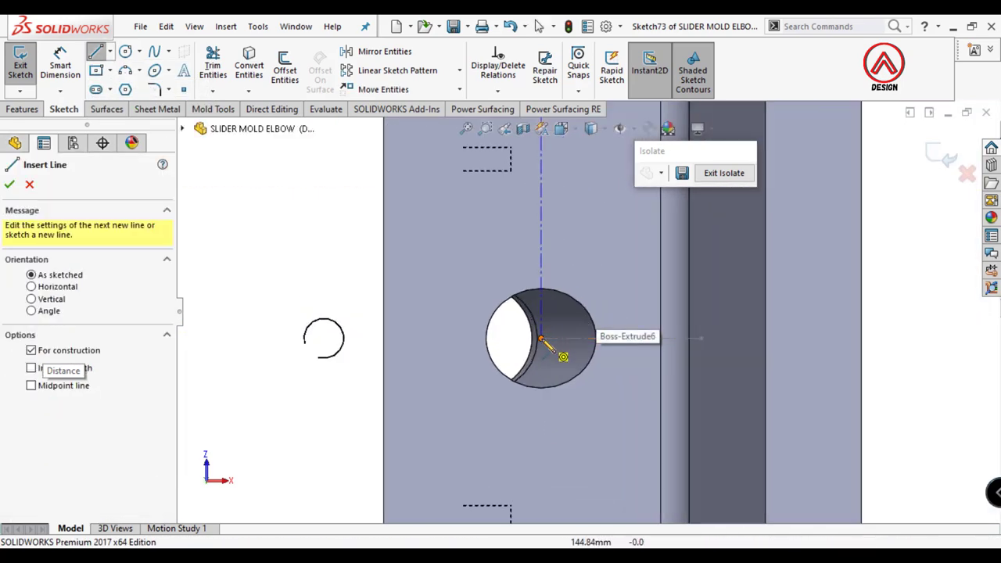
pyautogui.scroll(-2, 552, 337)
pyautogui.scroll(-2, 552, 336)
pyautogui.click(558, 327)
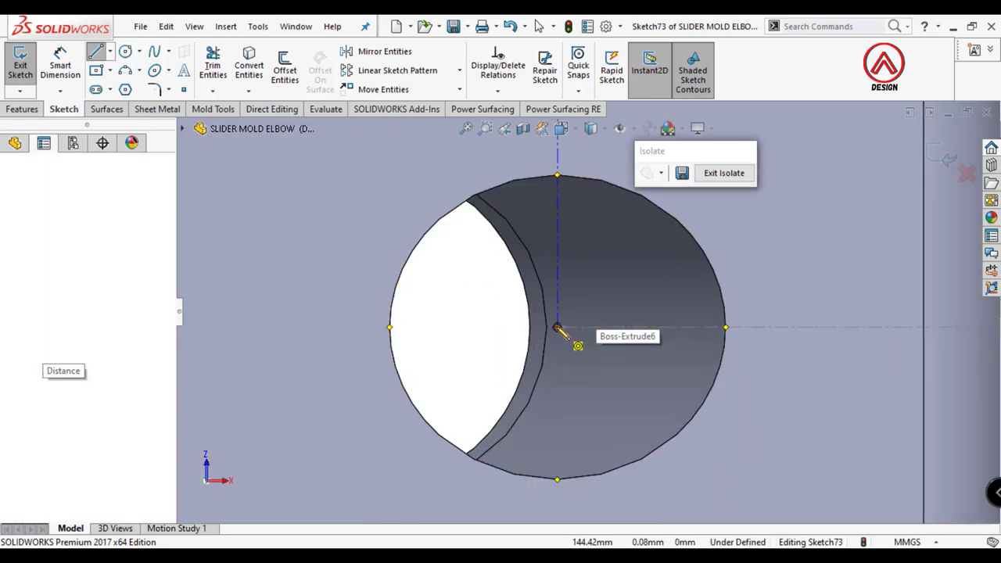
pyautogui.scroll(-3, 501, 309)
pyautogui.click(264, 314)
pyautogui.press('Escape')
pyautogui.scroll(-3, 627, 312)
pyautogui.scroll(2, 484, 238)
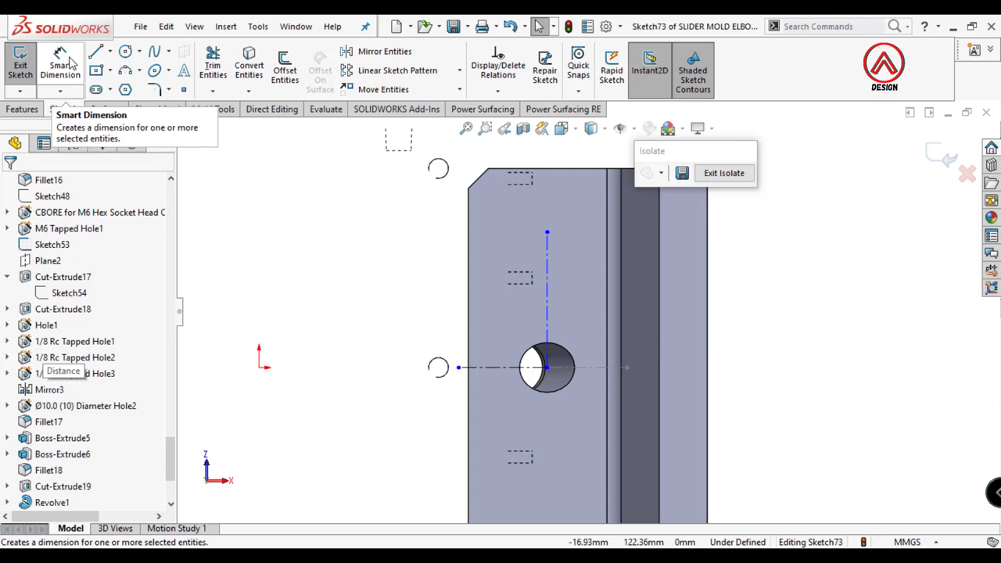
# Step: Make the line coincident with the hole centre point, then view the sketch Normal To
pyautogui.moveTo(418, 242)
pyautogui.mouseDown(button='middle')
pyautogui.moveTo(754, 319)
pyautogui.moveTo(563, 398)
pyautogui.mouseUp(button='middle')
pyautogui.scroll(-3, 563, 398)
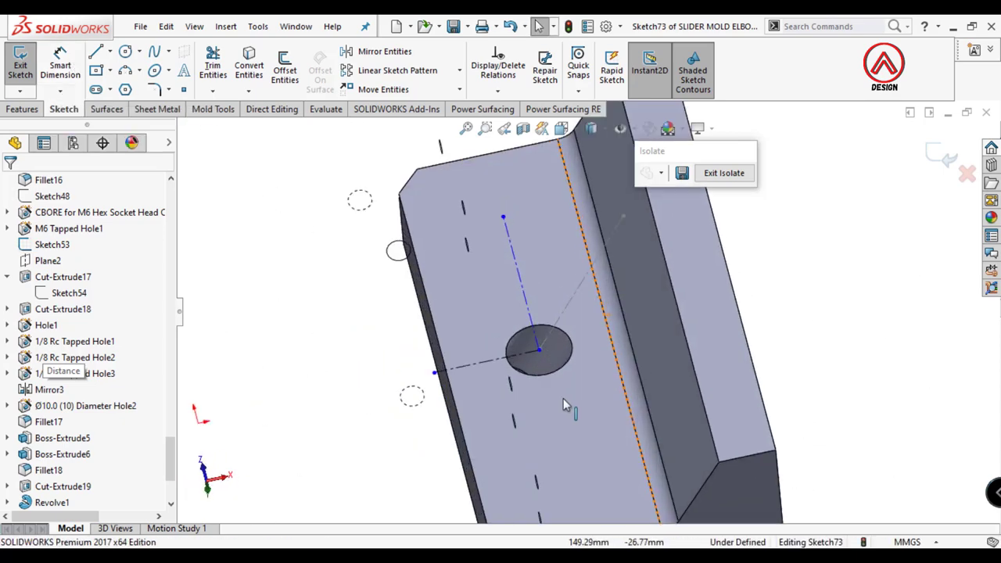
pyautogui.scroll(-3, 564, 297)
pyautogui.click(506, 354)
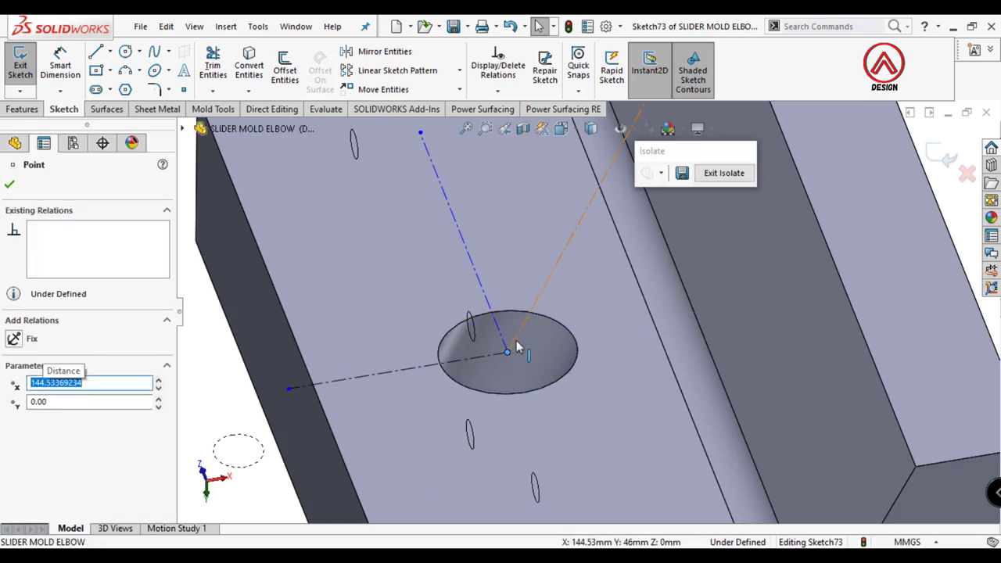
pyautogui.keyDown('ctrl'); pyautogui.click(524, 319); pyautogui.keyUp('ctrl')
pyautogui.click(581, 275)
pyautogui.moveTo(519, 380); pyautogui.dragTo(509, 282, button='middle')
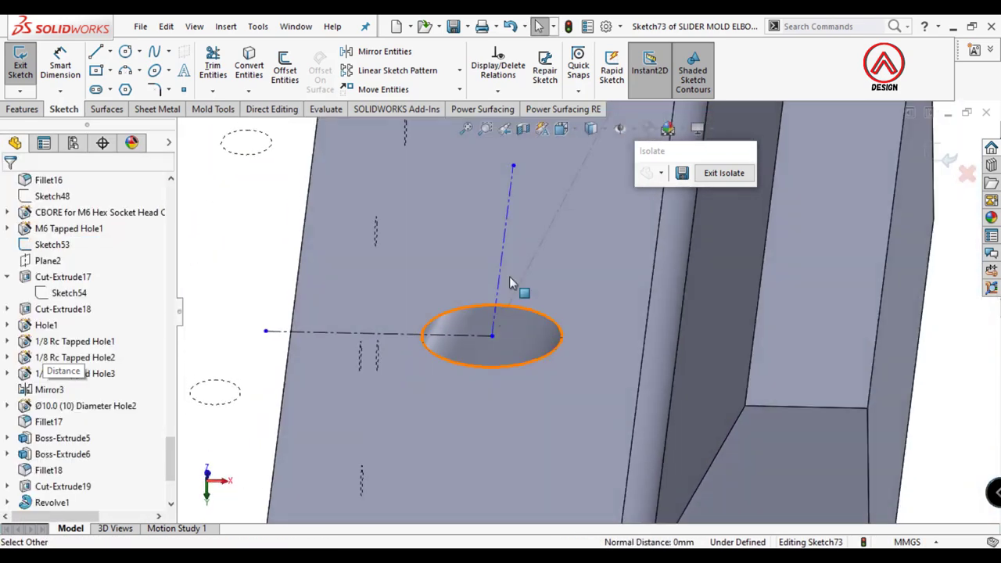
pyautogui.click(560, 128)
pyautogui.click(594, 180)
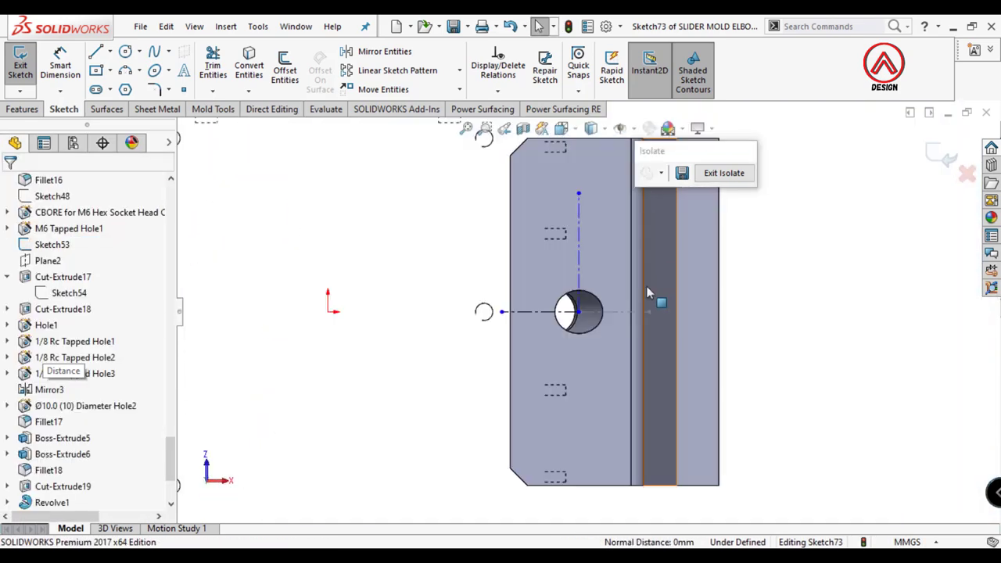
# Step: Sketch two circles above the hole, left of the vertical centreline
pyautogui.click(125, 51)
pyautogui.scroll(1, 602, 290)
pyautogui.scroll(1, 586, 313)
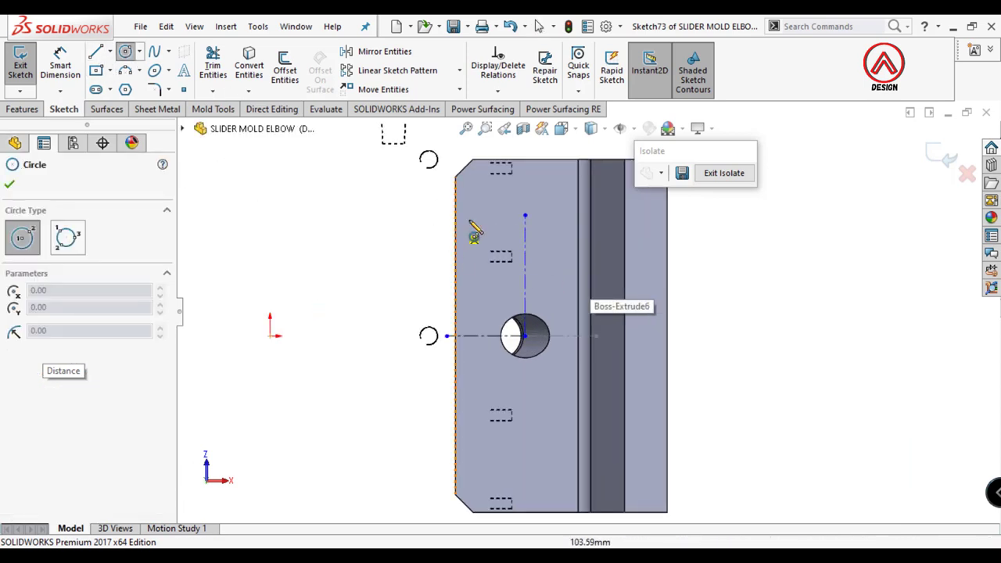
pyautogui.click(486, 207)
pyautogui.moveTo(487, 290); pyautogui.dragTo(497, 295)
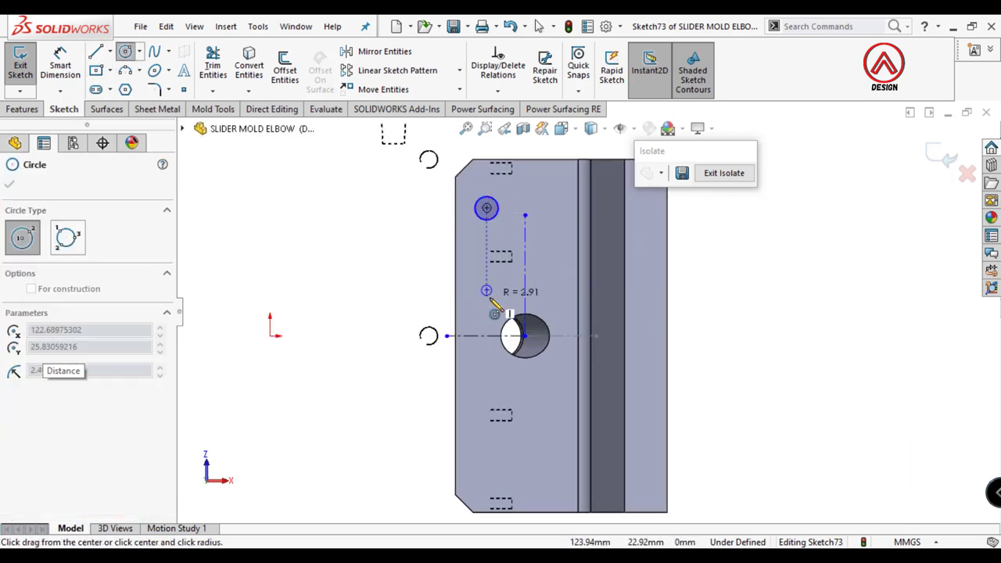
# Step: Dimension the lower circle 45 and the upper circle 80 above the hole axis
pyautogui.press('d')
pyautogui.click(489, 342)
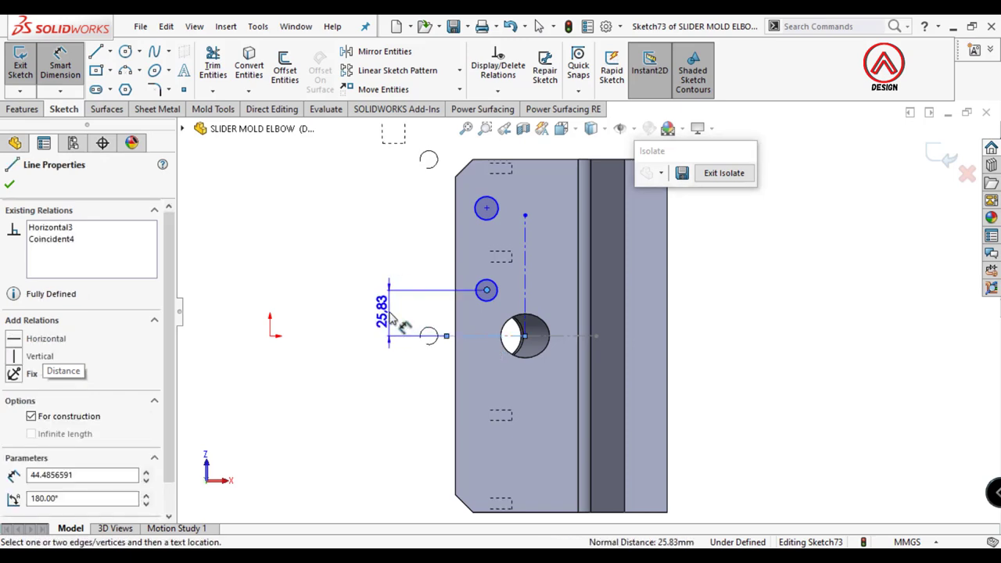
pyautogui.click(325, 313)
pyautogui.write('45')
pyautogui.press('Return')
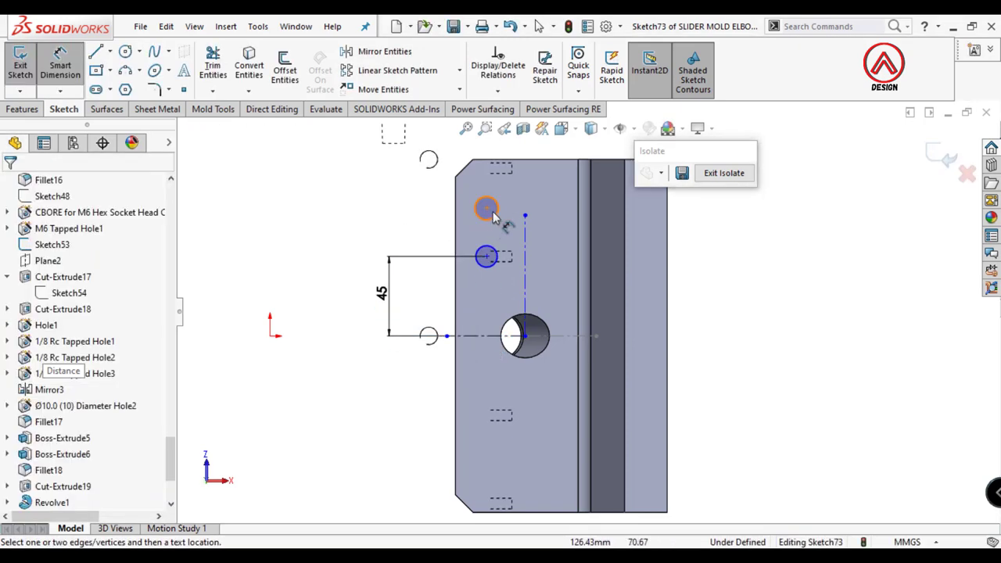
pyautogui.click(486, 207)
pyautogui.click(446, 336)
pyautogui.click(366, 286)
pyautogui.write('80')
pyautogui.press('Return')
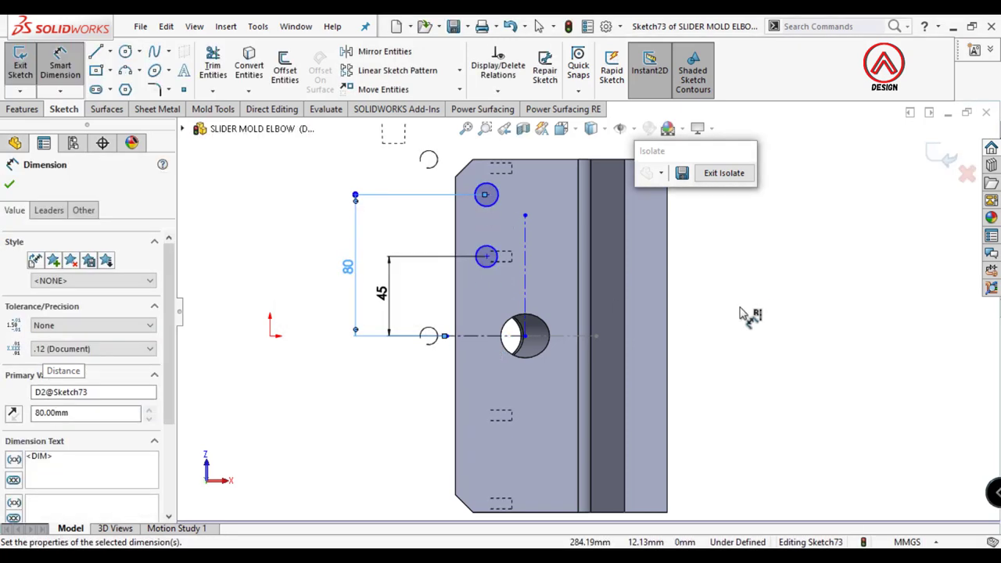
pyautogui.click(487, 195)
pyautogui.press('Escape')
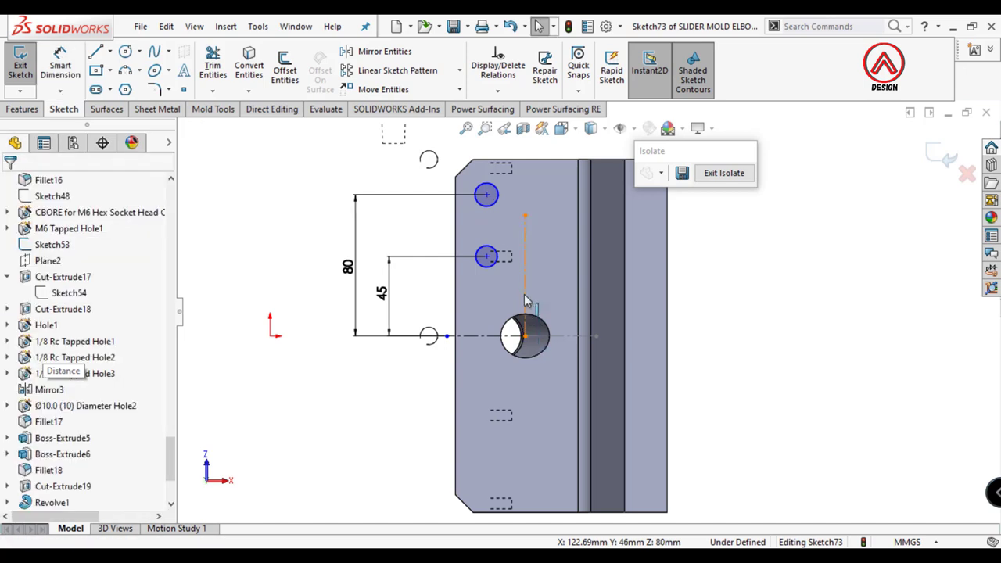
# Step: Dimension the vertical centreline 40 from the plate's left edge
pyautogui.scroll(3, 554, 277)
pyautogui.scroll(-2, 613, 402)
pyautogui.scroll(1, 585, 413)
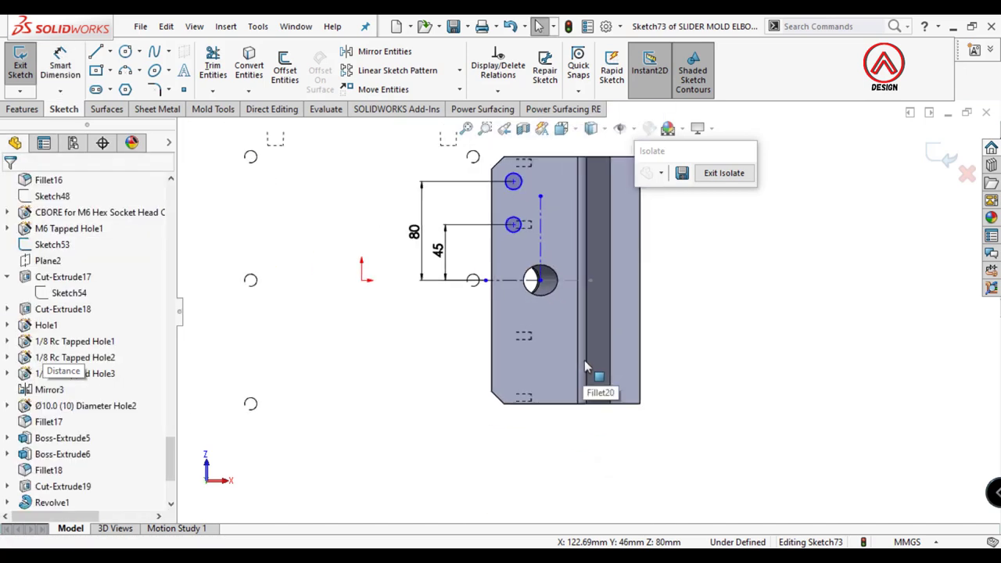
pyautogui.scroll(-2, 600, 265)
pyautogui.scroll(-1, 551, 313)
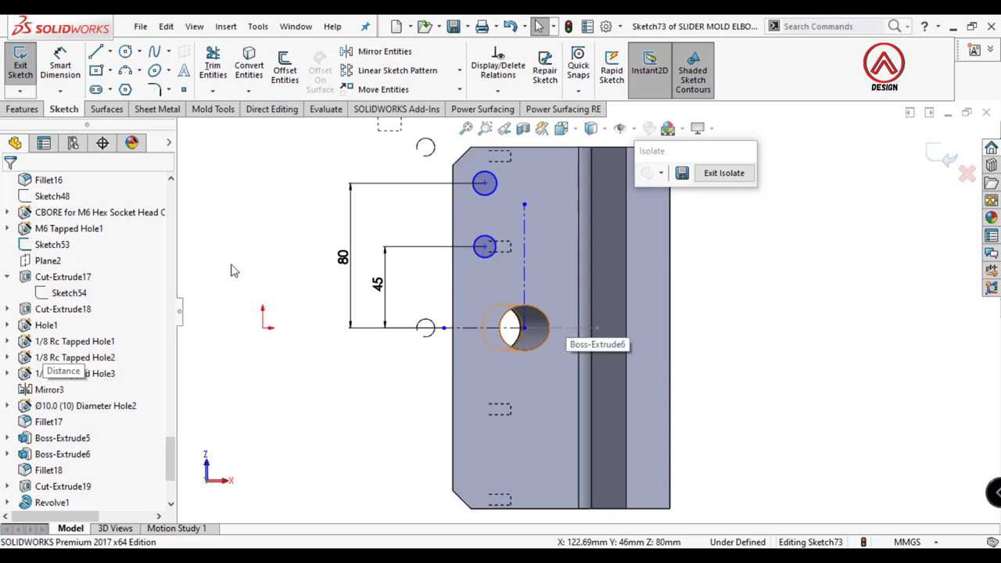
pyautogui.click(526, 301)
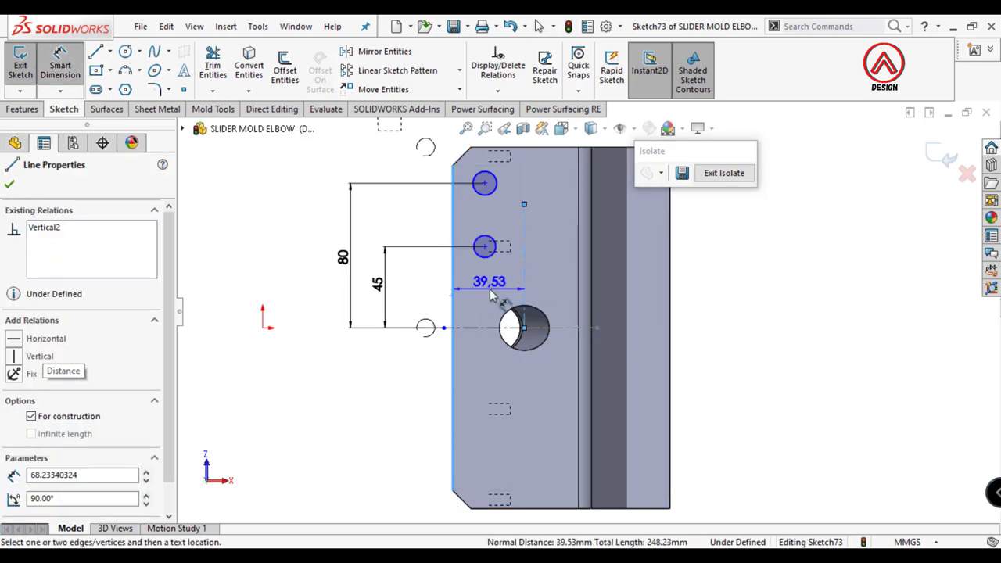
pyautogui.click(492, 286)
pyautogui.write('40')
pyautogui.press('Return')
pyautogui.click(763, 316)
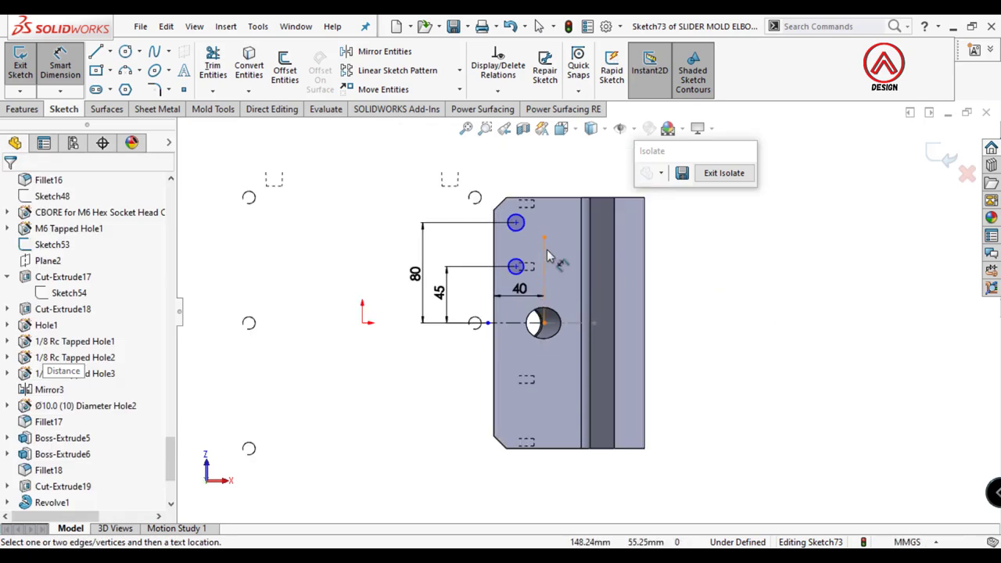
pyautogui.scroll(-2, 568, 297)
pyautogui.click(78, 53)
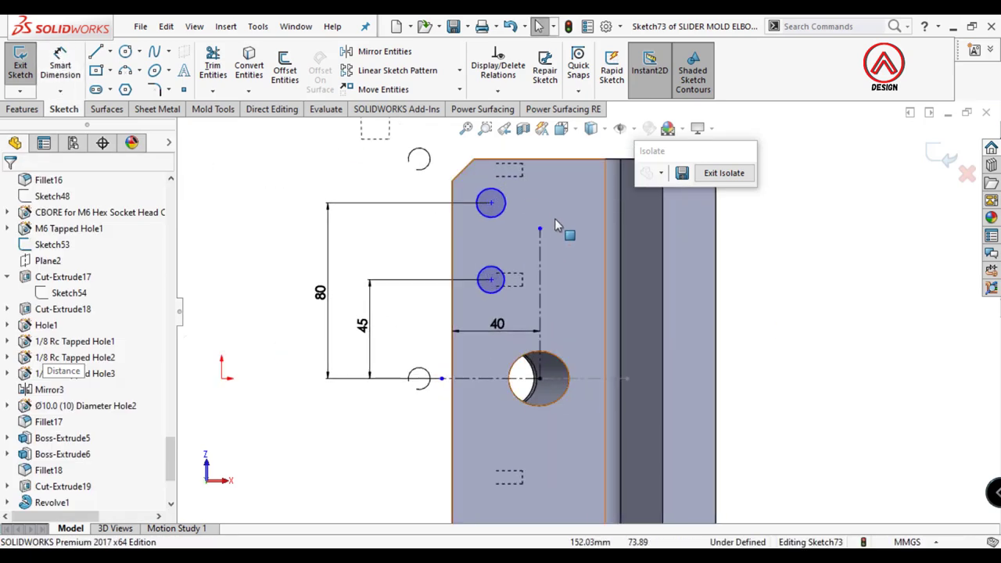
# Step: Dimension the upper hole centre 20 from the vertical centreline
pyautogui.click(491, 205)
pyautogui.click(539, 258)
pyautogui.scroll(2, 570, 269)
pyautogui.scroll(1, 570, 269)
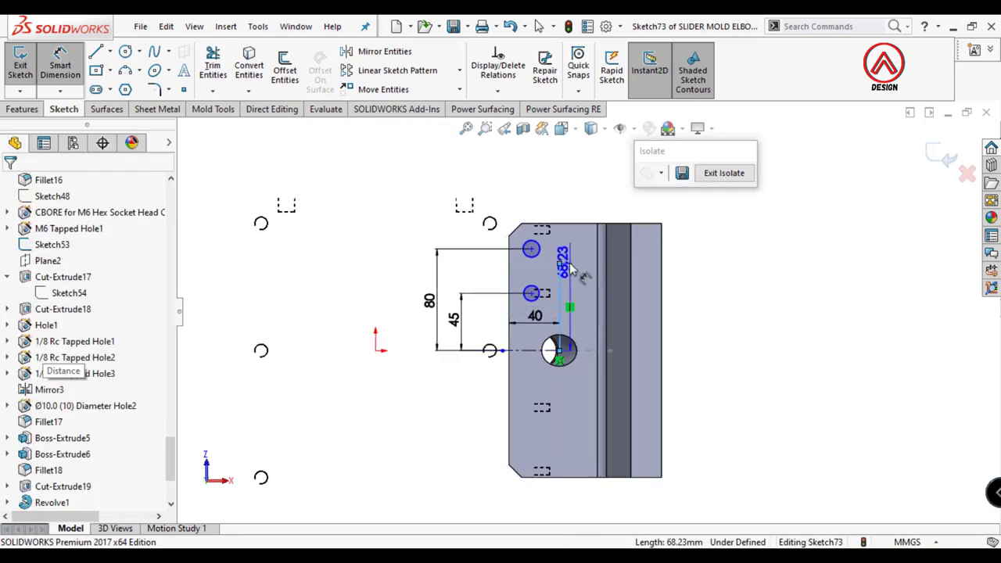
pyautogui.click(548, 194)
pyautogui.write('20')
pyautogui.press('Return')
pyautogui.scroll(-2, 451, 317)
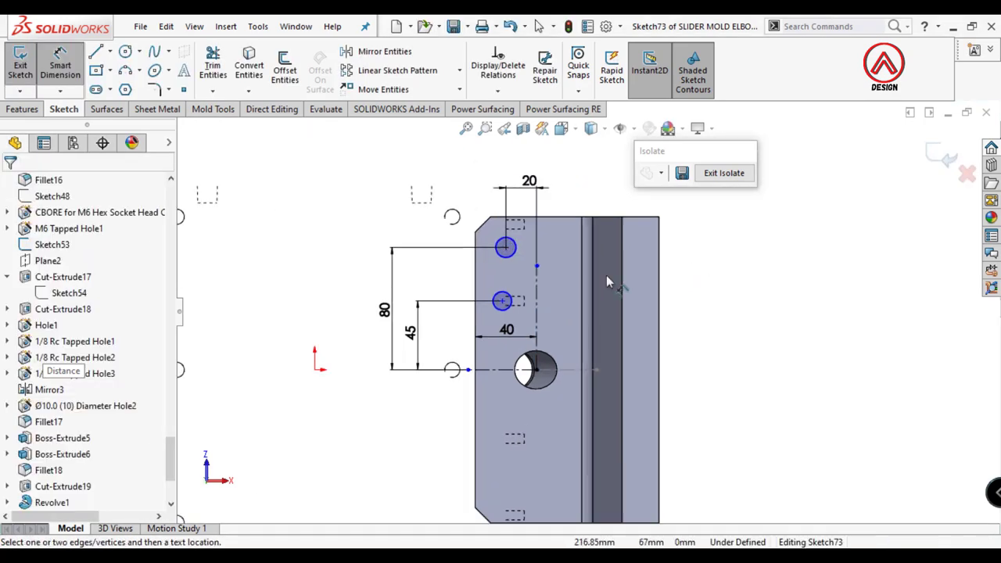
pyautogui.press('Escape')
# Step: Add a Vertical relation between the two circle centres
pyautogui.click(450, 315)
pyautogui.keyDown('ctrl'); pyautogui.click(456, 236); pyautogui.keyUp('ctrl')
pyautogui.click(523, 171)
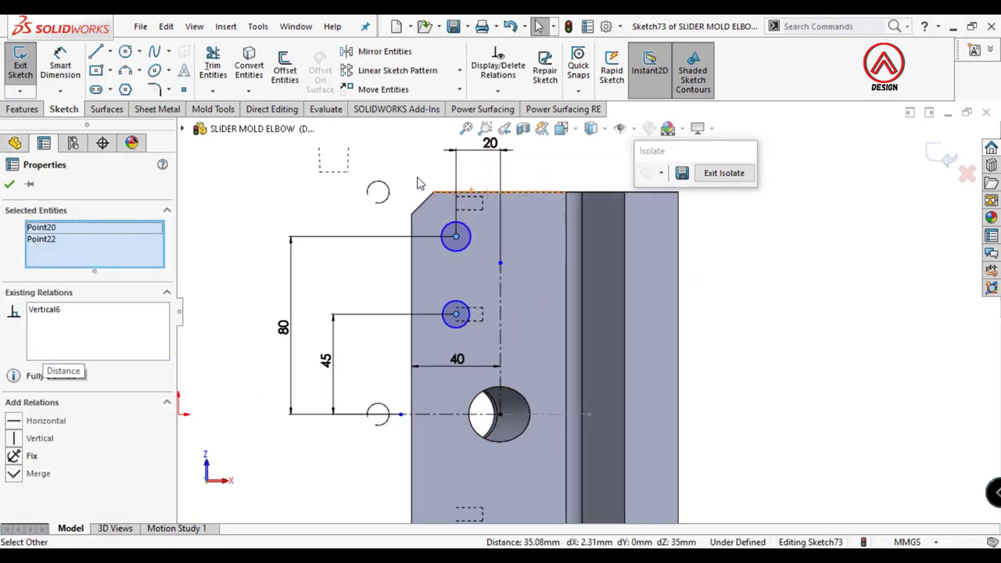
pyautogui.press('Escape')
# Step: Set both circle diameters to 8 mm
pyautogui.click(455, 235)
pyautogui.click(412, 172)
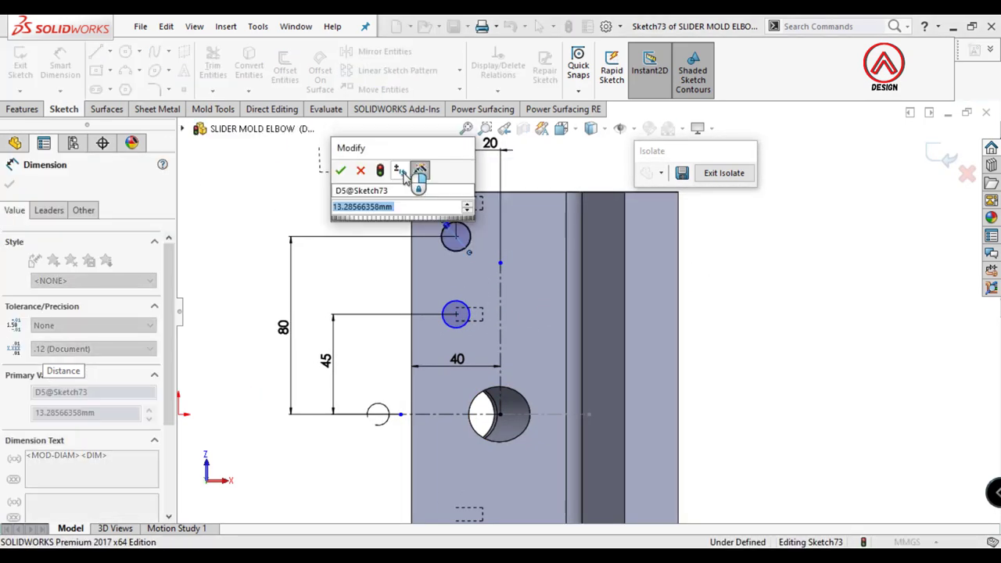
pyautogui.press('Return')
pyautogui.click(450, 311)
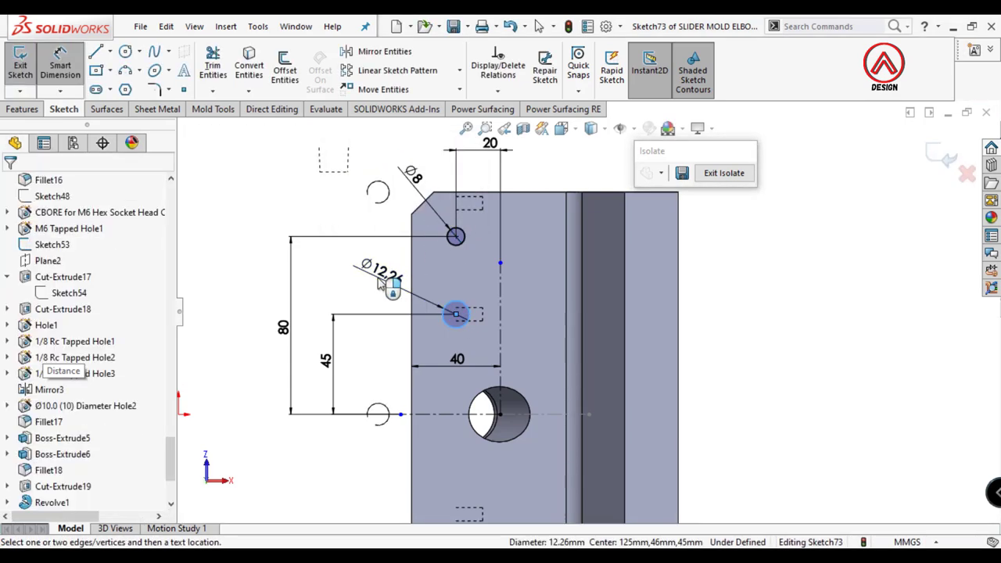
pyautogui.click(383, 269)
pyautogui.write('8')
pyautogui.press('Return')
pyautogui.click(384, 50)
# Step: Mirror the two Ø8 circles across the vertical centreline
pyautogui.click(461, 241)
pyautogui.click(455, 314)
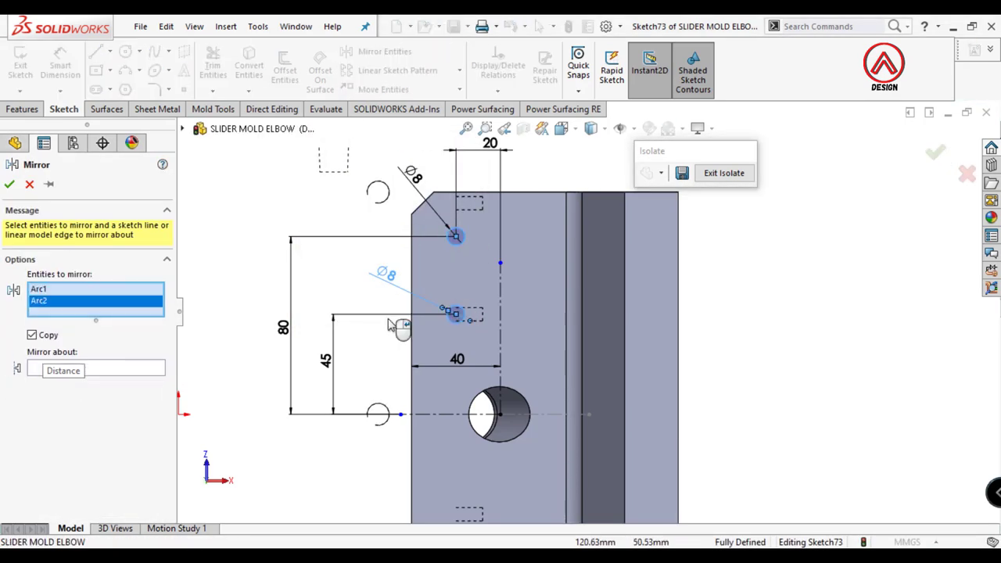
pyautogui.click(122, 371)
pyautogui.click(9, 183)
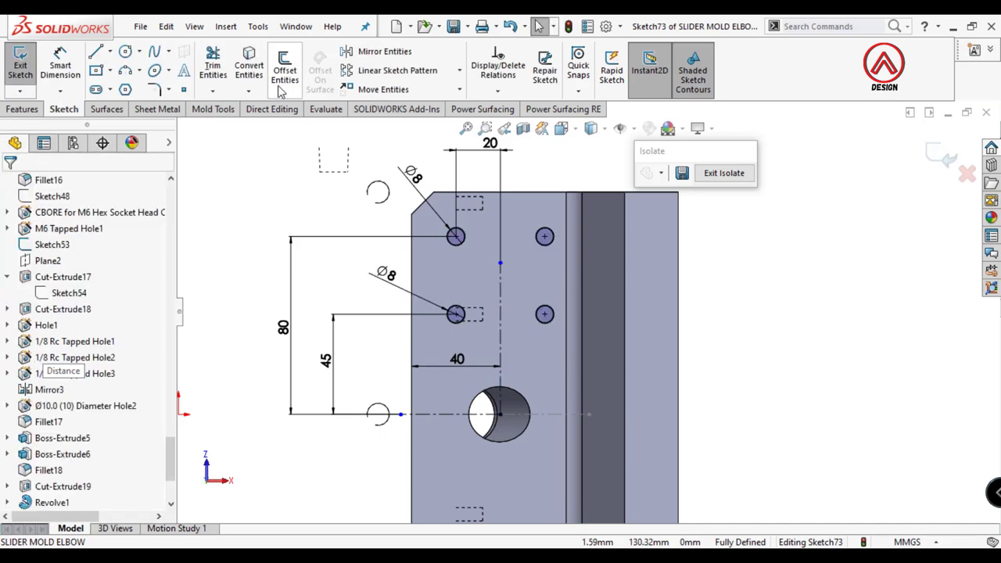
# Step: Mirror all four circles across the horizontal centreline (Line5) to get eight holes
pyautogui.click(377, 52)
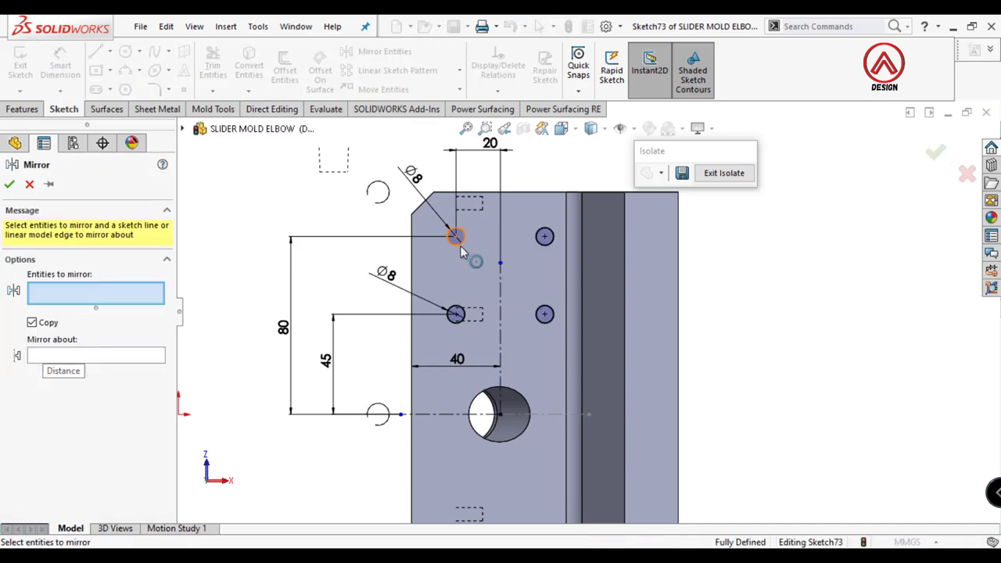
pyautogui.click(455, 313)
pyautogui.click(544, 313)
pyautogui.click(545, 236)
pyautogui.click(72, 391)
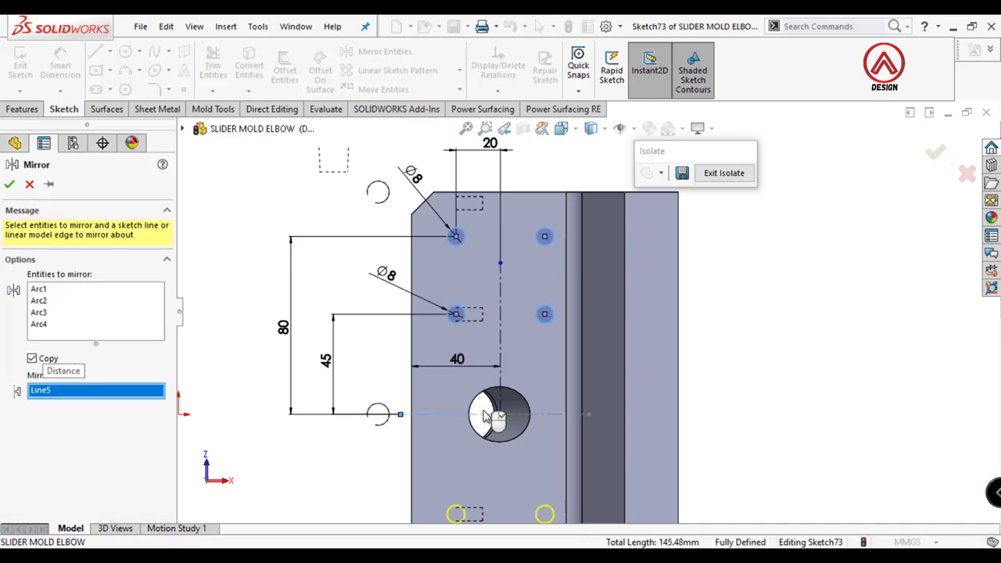
pyautogui.press('z')
pyautogui.click(10, 184)
pyautogui.click(22, 109)
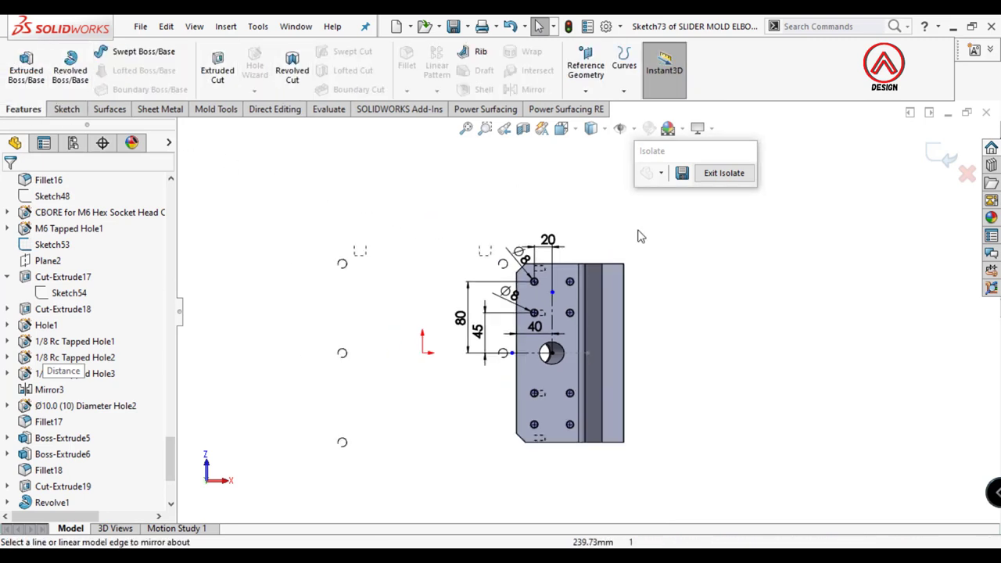
pyautogui.moveTo(641, 235); pyautogui.dragTo(930, 162, button='middle')
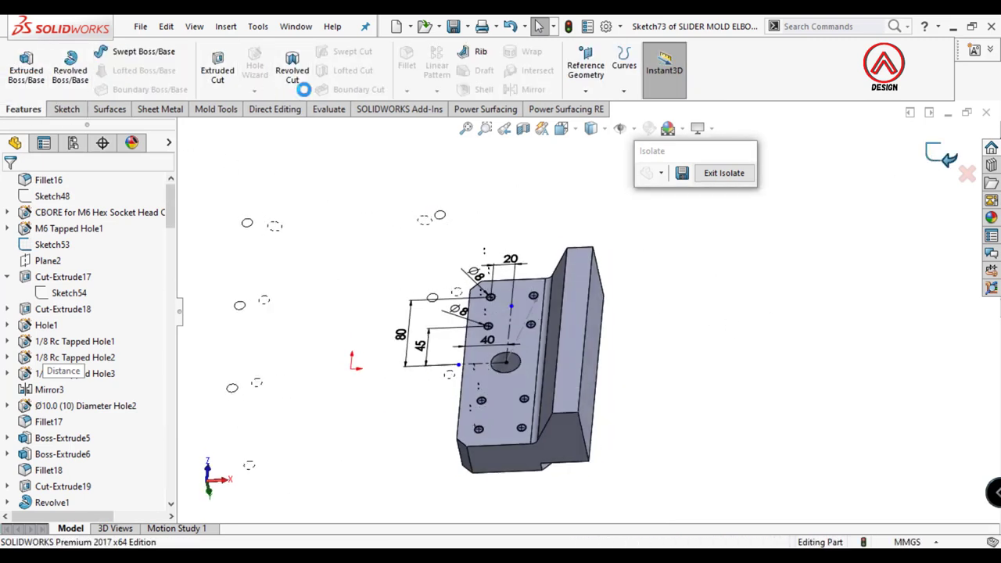
# Step: Start a Hole Wizard hole on the block face: Hex Socket Head ISO 4762, M8, Through All
pyautogui.click(498, 302)
pyautogui.click(254, 69)
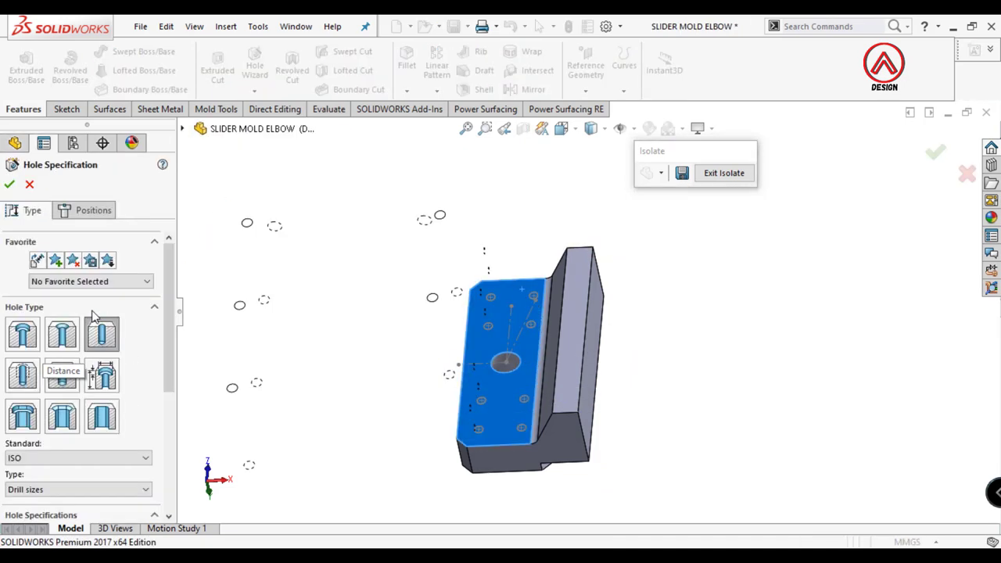
pyautogui.scroll(-2, 168, 352)
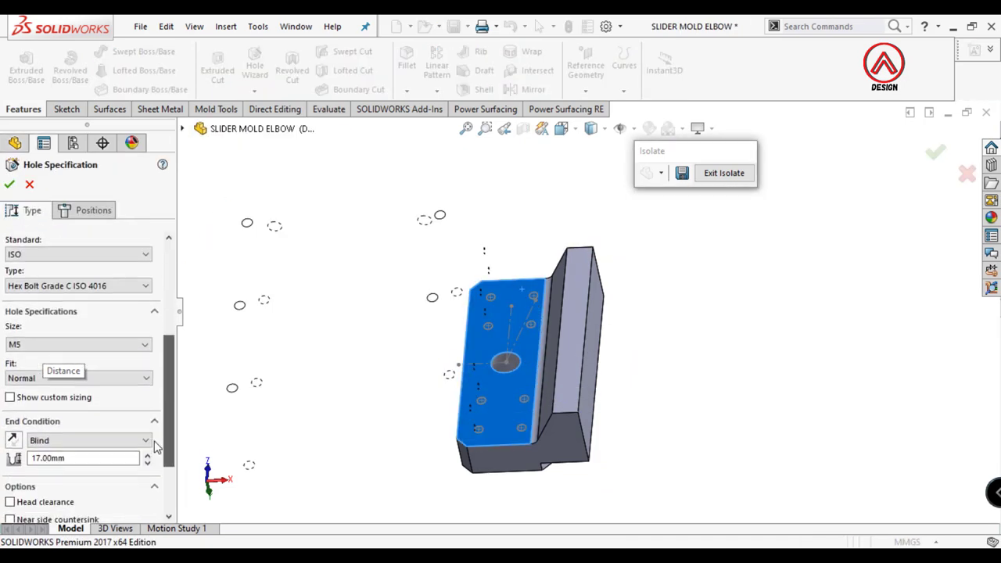
pyautogui.click(83, 349)
pyautogui.click(146, 296)
pyautogui.click(102, 340)
pyautogui.click(78, 356)
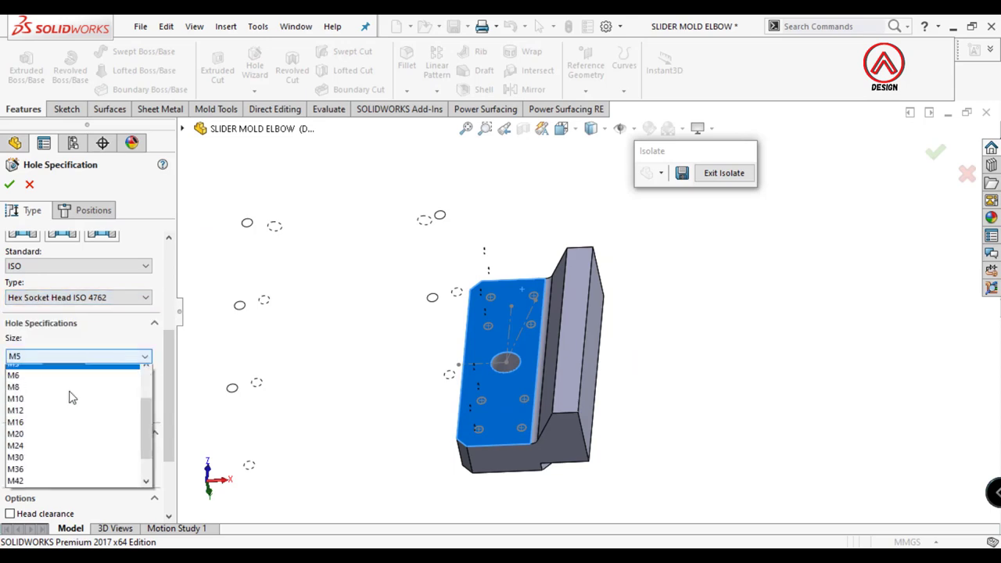
pyautogui.scroll(2, 71, 395)
pyautogui.click(67, 393)
pyautogui.click(78, 452)
pyautogui.click(51, 475)
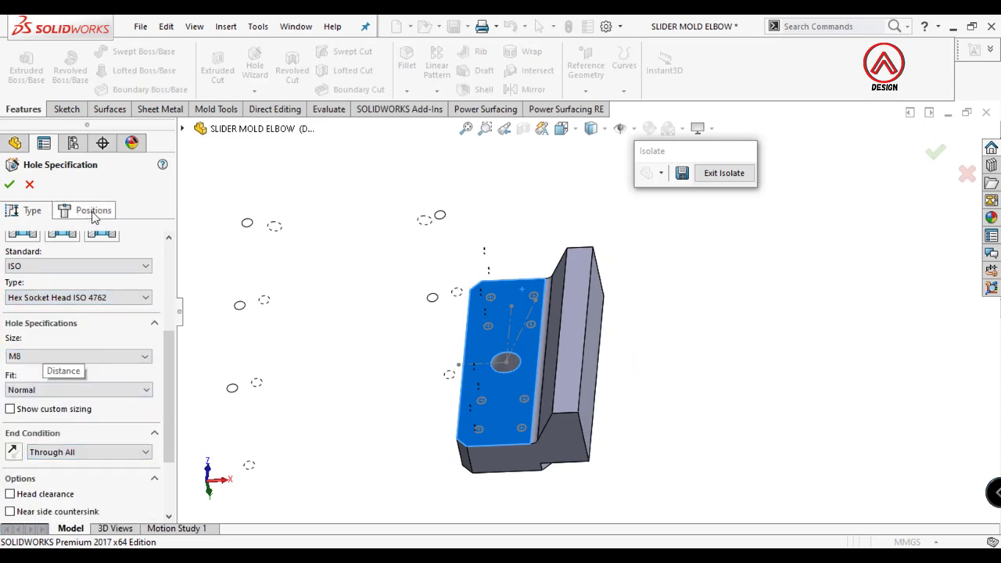
# Step: Place the hole positions at the four sketched circle centres
pyautogui.click(86, 210)
pyautogui.moveTo(540, 324); pyautogui.dragTo(477, 258, button='middle')
pyautogui.click(482, 248)
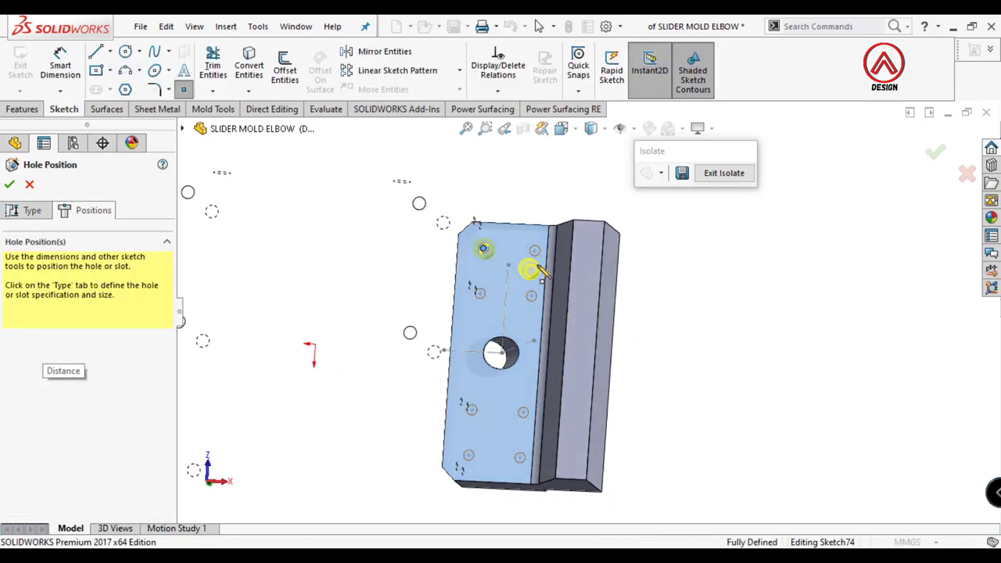
pyautogui.scroll(-5, 532, 297)
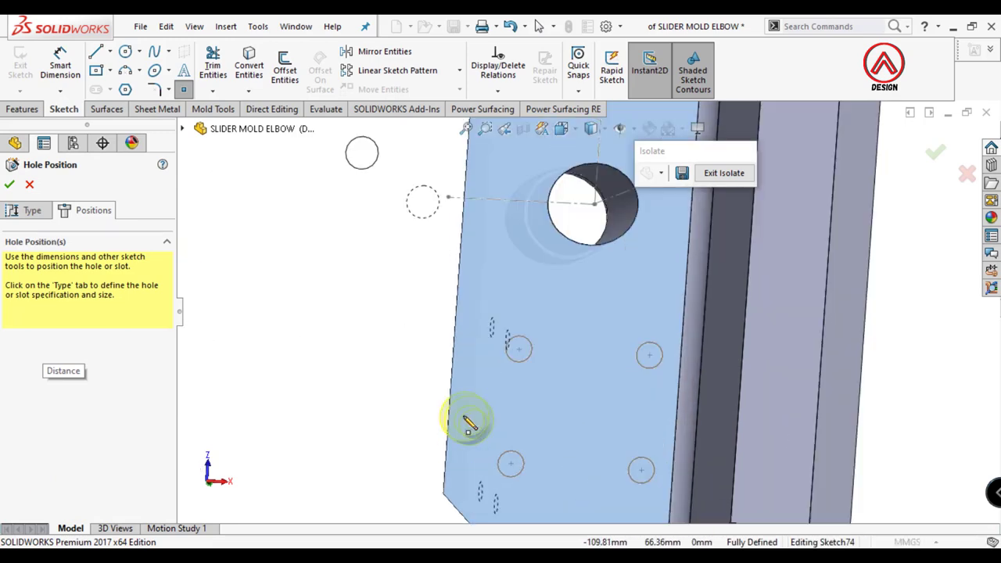
pyautogui.click(691, 337)
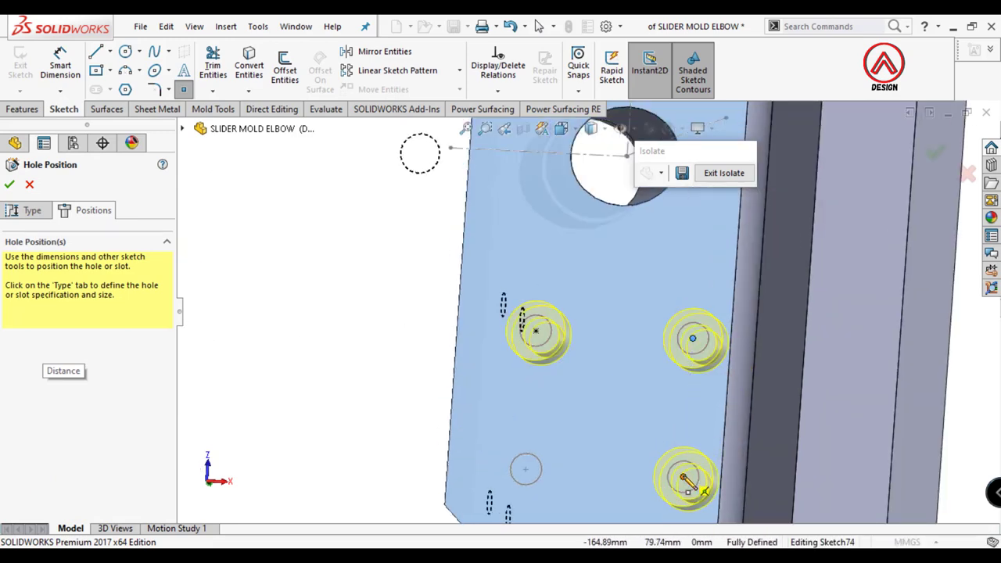
pyautogui.click(686, 478)
pyautogui.click(525, 468)
pyautogui.hotkey('ctrl', '7')
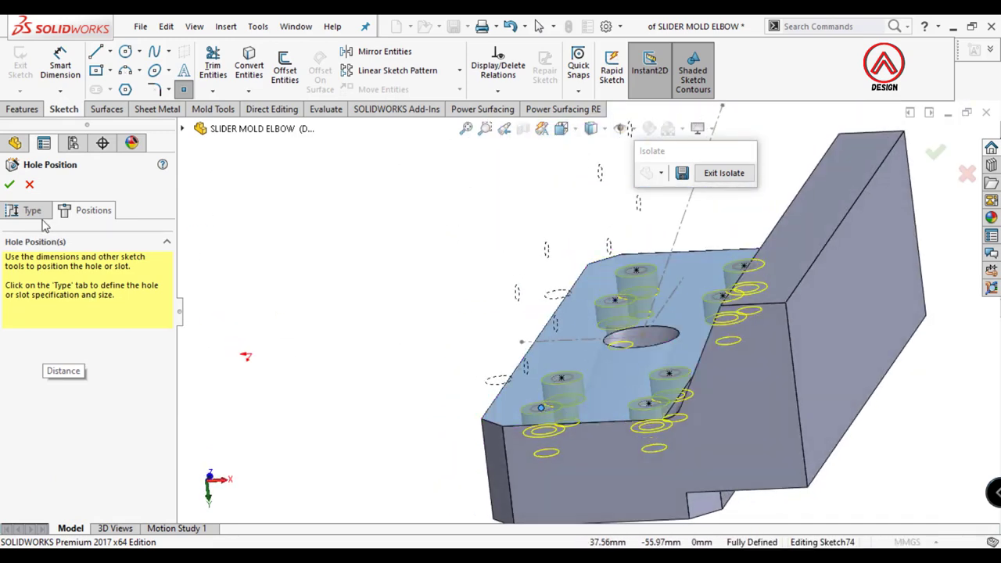
# Step: Limit the hole feature scope to the Fillet20 body and accept the holes
pyautogui.click(31, 210)
pyautogui.scroll(-5, 90, 329)
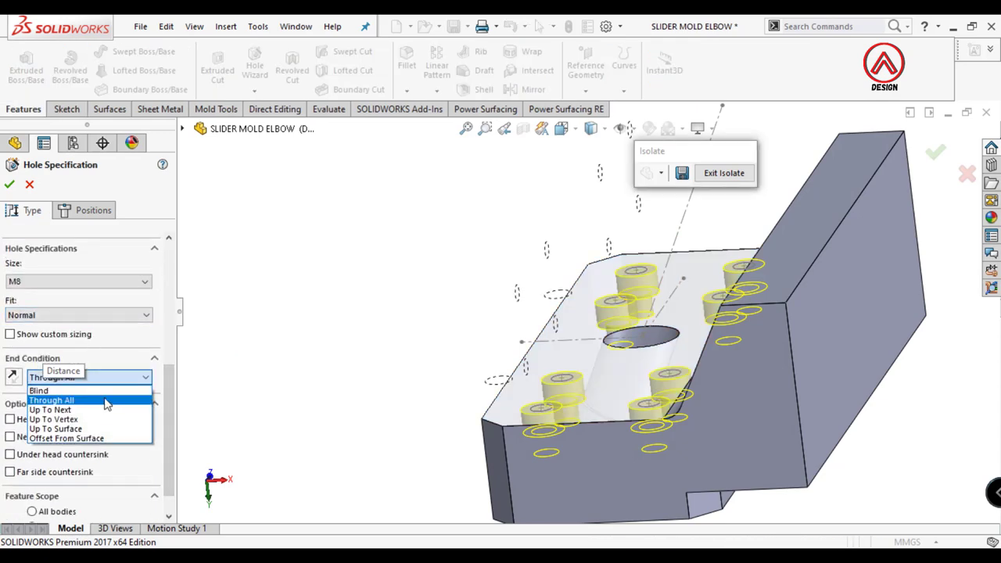
pyautogui.scroll(-1, 166, 400)
pyautogui.moveTo(365, 485); pyautogui.dragTo(147, 473, button='middle')
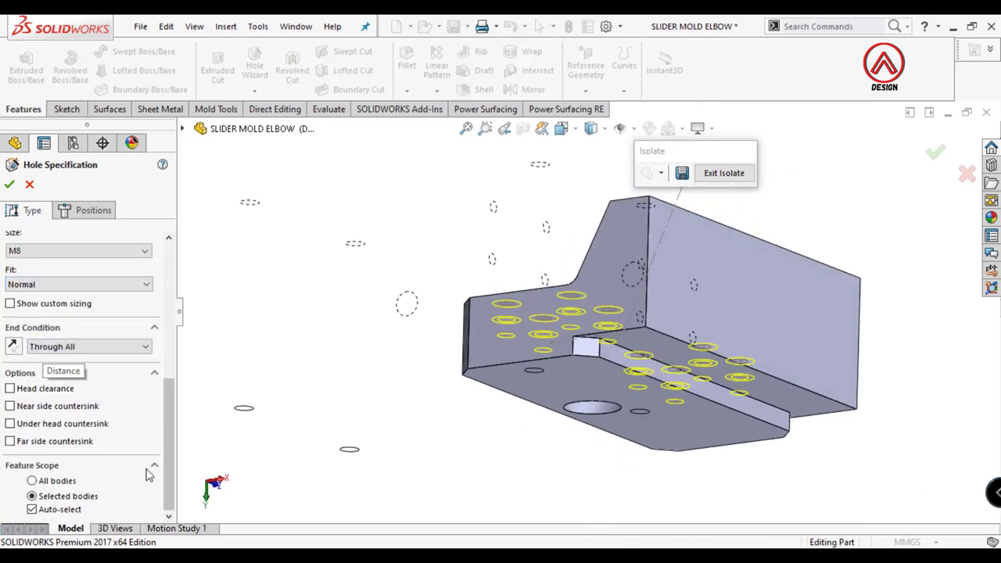
pyautogui.click(31, 510)
pyautogui.click(522, 374)
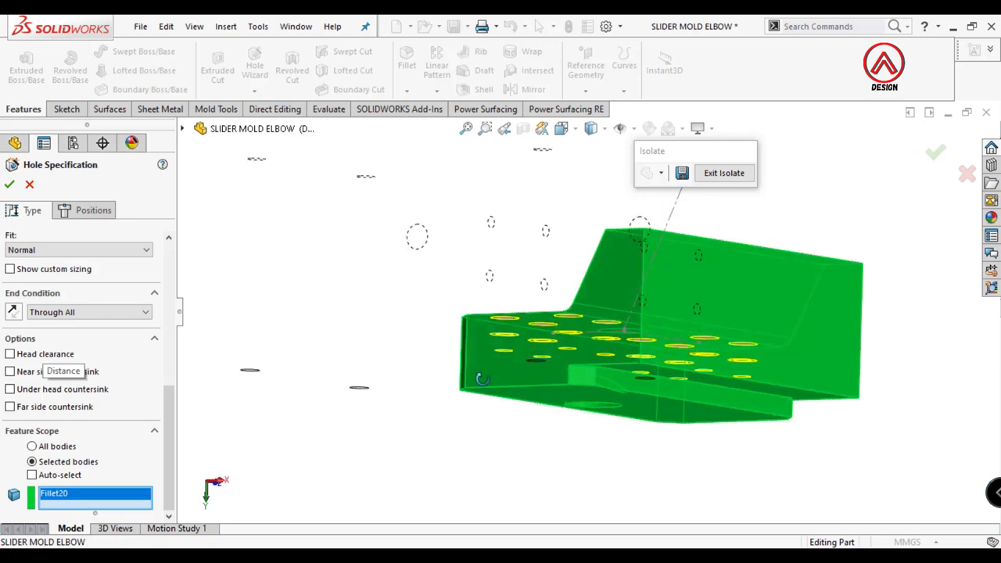
pyautogui.moveTo(522, 375); pyautogui.dragTo(108, 341, button='middle')
pyautogui.scroll(5, 167, 411)
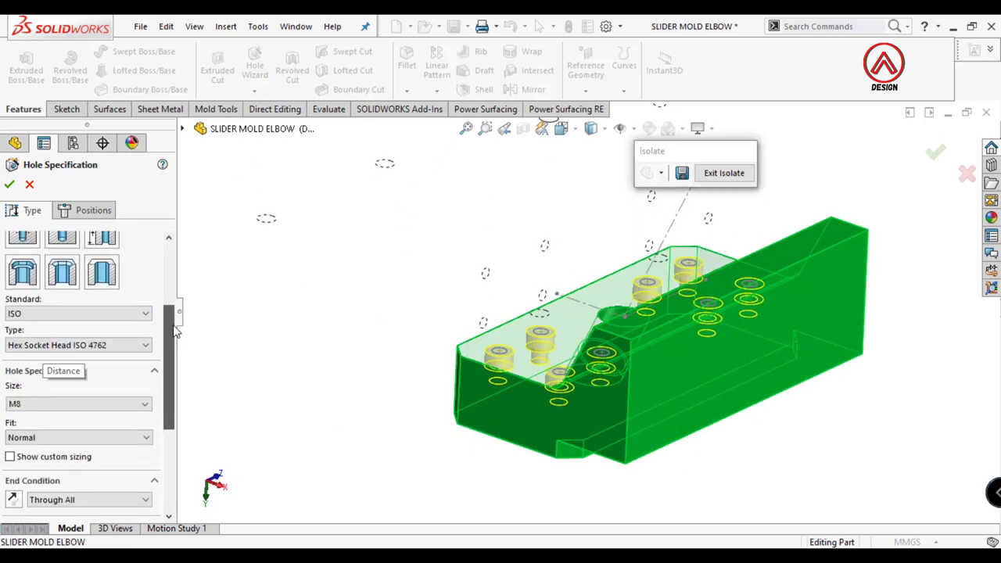
pyautogui.press('Return')
# Step: Inspect the new holes, then exit isolate to show all mold bodies again
pyautogui.moveTo(417, 297); pyautogui.dragTo(451, 310, button='middle')
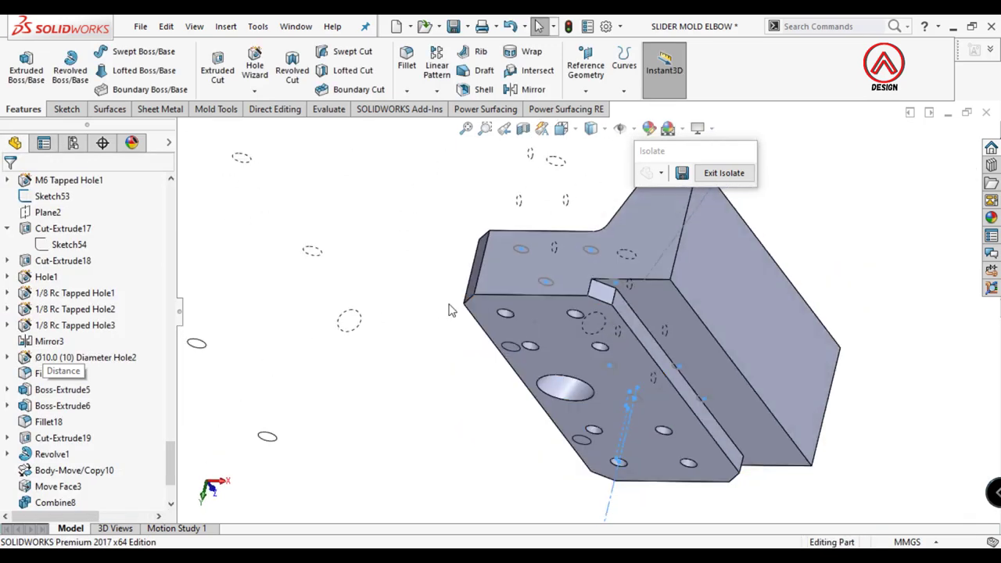
pyautogui.click(544, 250)
pyautogui.scroll(-4, 591, 242)
pyautogui.click(734, 272)
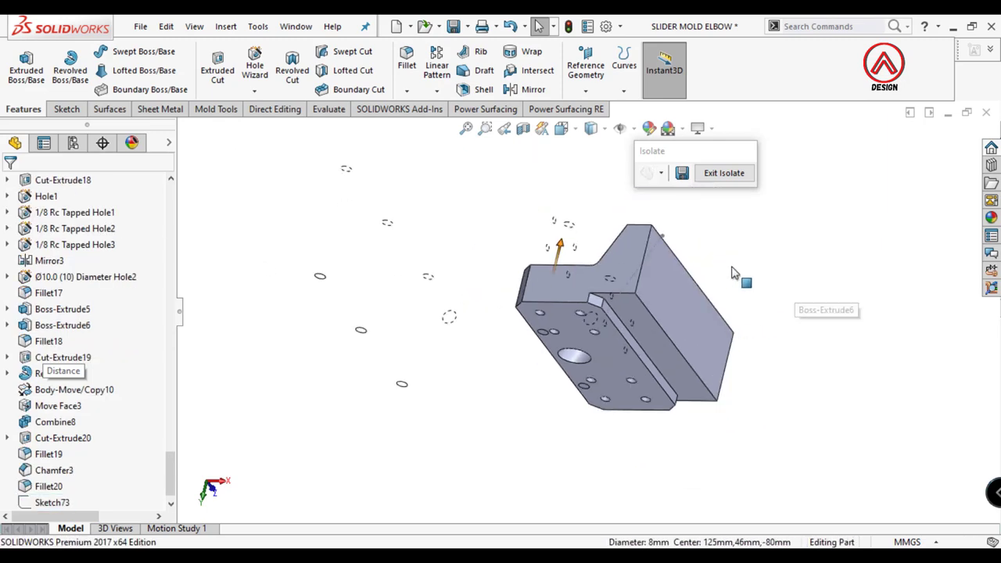
pyautogui.click(656, 246)
pyautogui.moveTo(732, 261)
pyautogui.mouseDown(button='middle')
pyautogui.moveTo(699, 368)
pyautogui.moveTo(616, 301)
pyautogui.moveTo(494, 384)
pyautogui.moveTo(673, 393)
pyautogui.moveTo(635, 372)
pyautogui.mouseUp(button='middle')
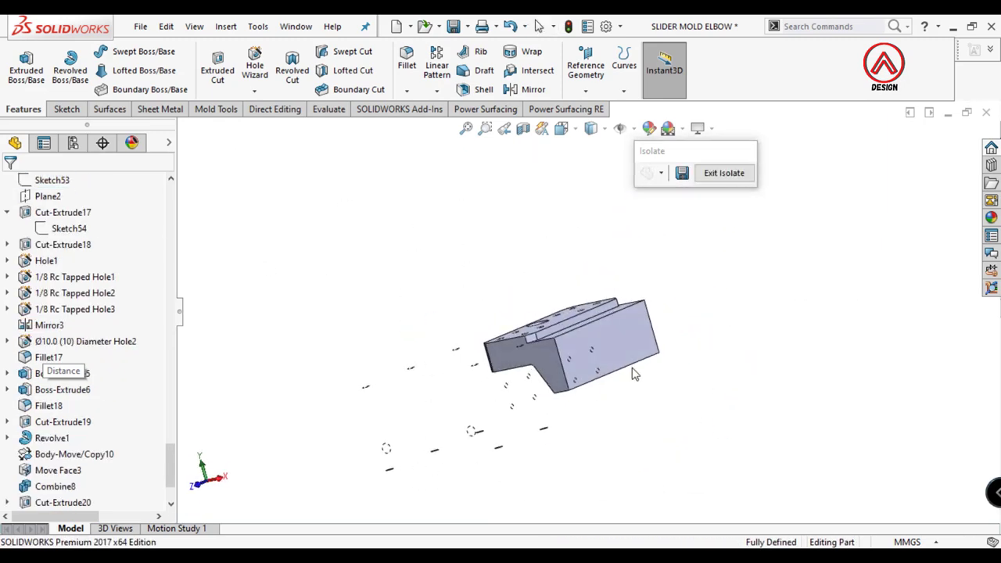
pyautogui.click(720, 174)
pyautogui.moveTo(735, 250); pyautogui.dragTo(761, 302, button='middle')
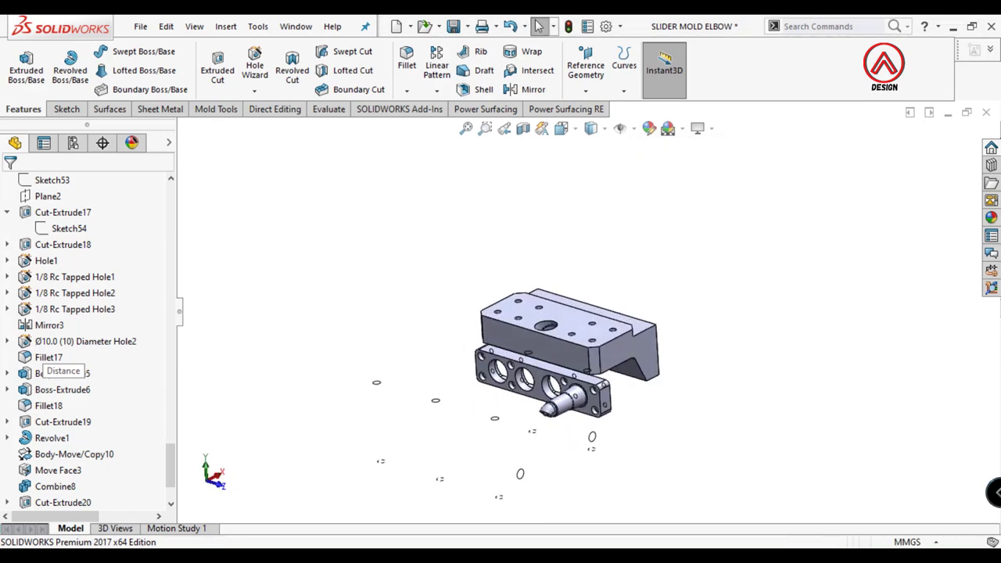
# Step: Switch to the top view and make the LPattern2[2] body visible
pyautogui.click(566, 130)
pyautogui.click(583, 182)
pyautogui.scroll(10, 78, 352)
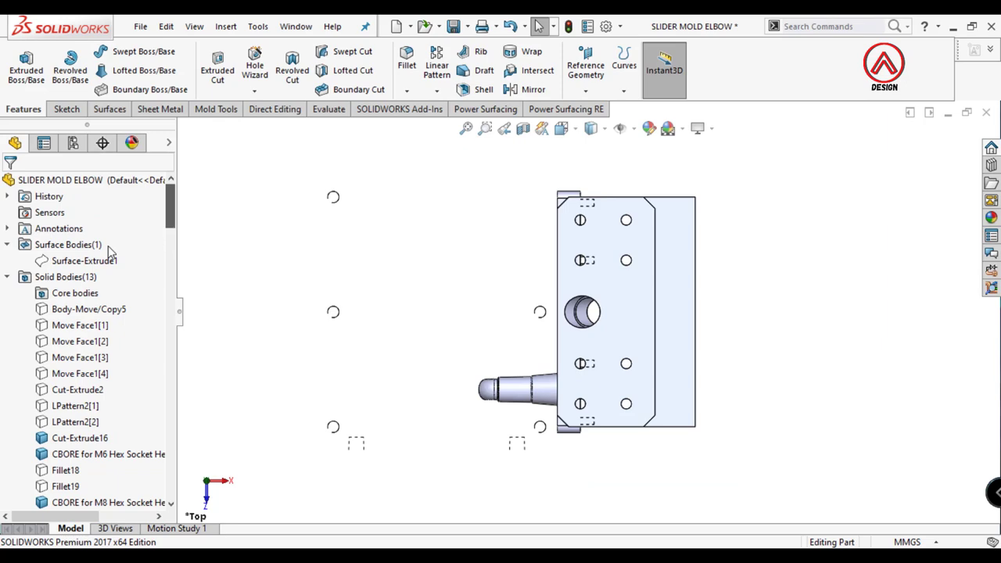
pyautogui.click(75, 421)
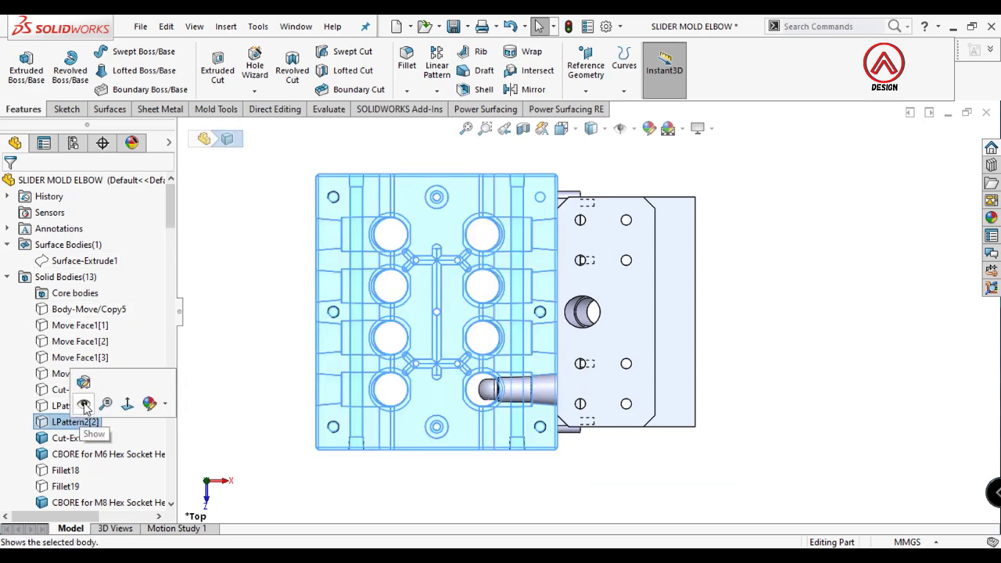
pyautogui.click(84, 405)
pyautogui.moveTo(485, 313); pyautogui.dragTo(520, 190, button='middle')
pyautogui.scroll(-4, 77, 374)
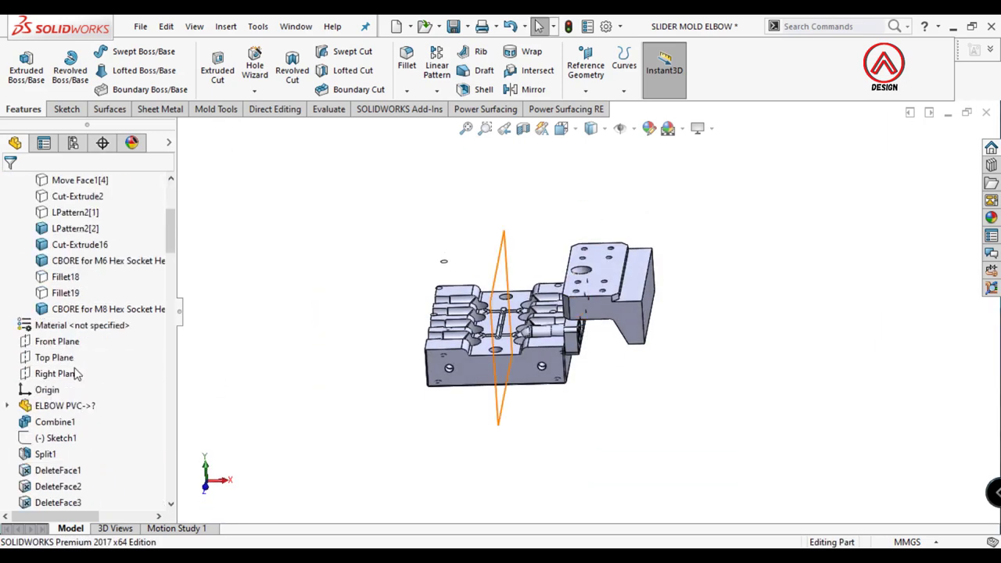
# Step: Show the hidden Fillet19 body and orbit to a low front-left angle
pyautogui.click(67, 290)
pyautogui.click(71, 276)
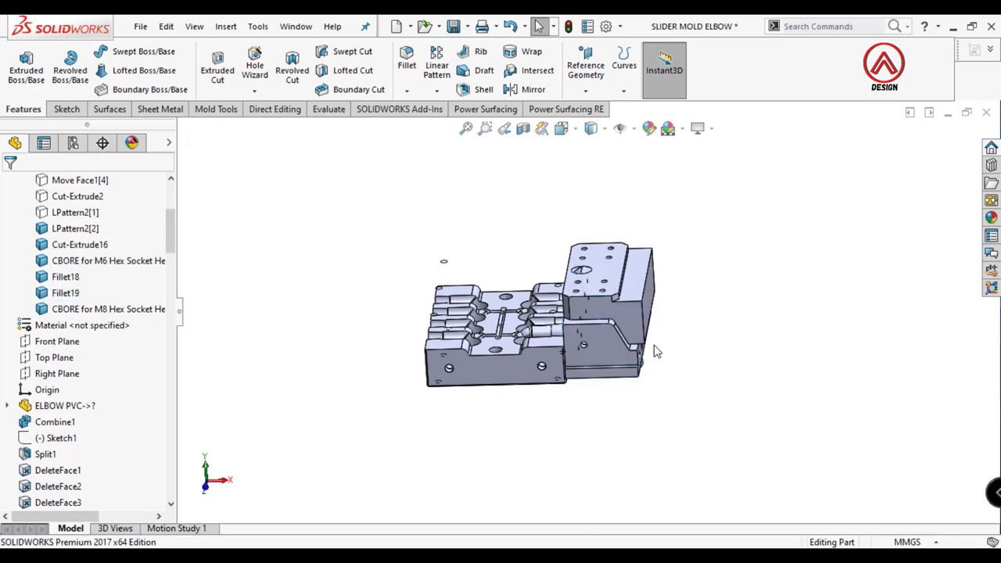
pyautogui.moveTo(655, 352)
pyautogui.mouseDown(button='middle')
pyautogui.moveTo(548, 328)
pyautogui.moveTo(559, 325)
pyautogui.mouseUp(button='middle')
pyautogui.scroll(-3, 539, 327)
pyautogui.scroll(-3, 560, 324)
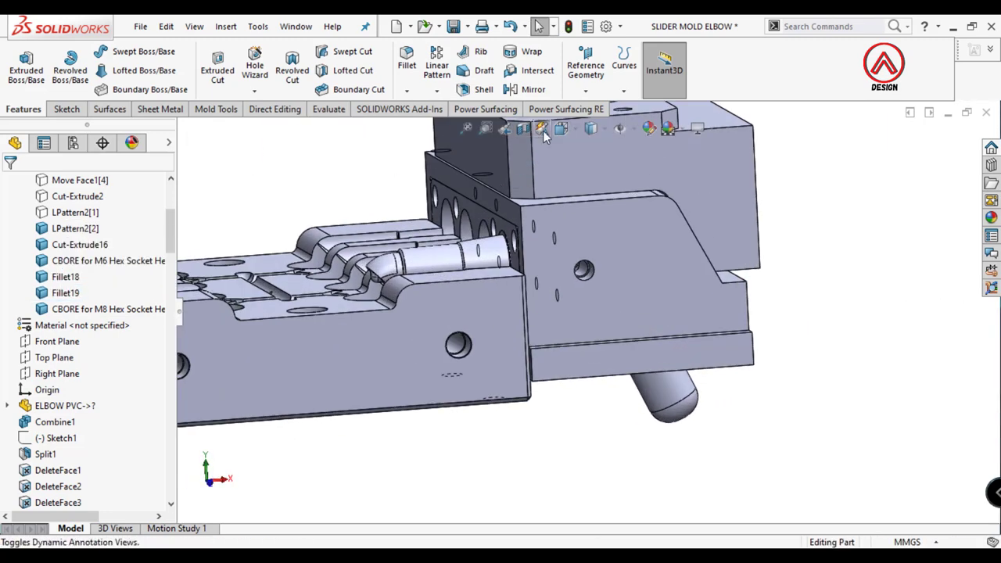
# Step: Display hidden edges as dashed lines and orbit the see-through model
pyautogui.click(593, 209)
pyautogui.moveTo(593, 209); pyautogui.dragTo(581, 345, button='middle')
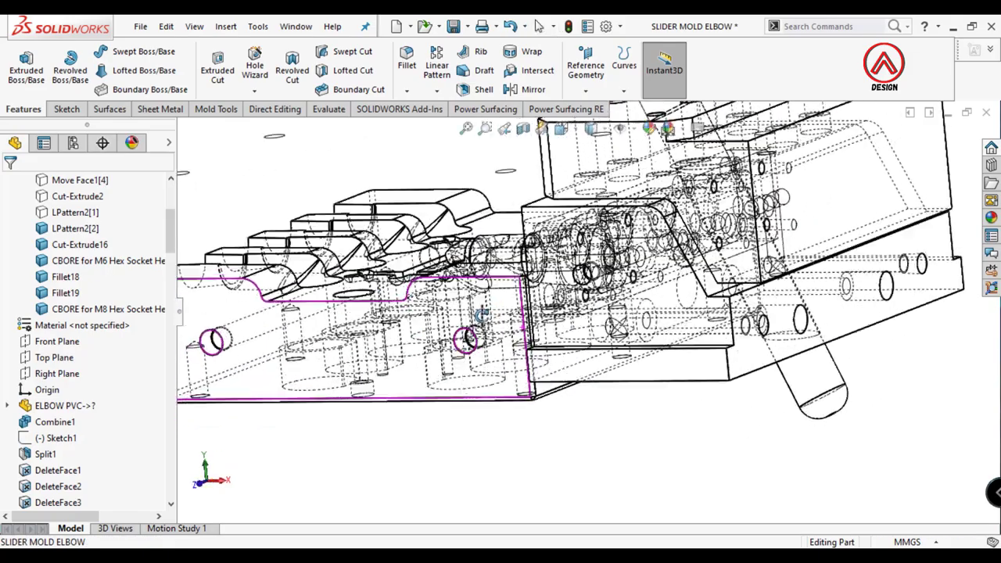
pyautogui.moveTo(510, 332); pyautogui.dragTo(223, 402, button='middle')
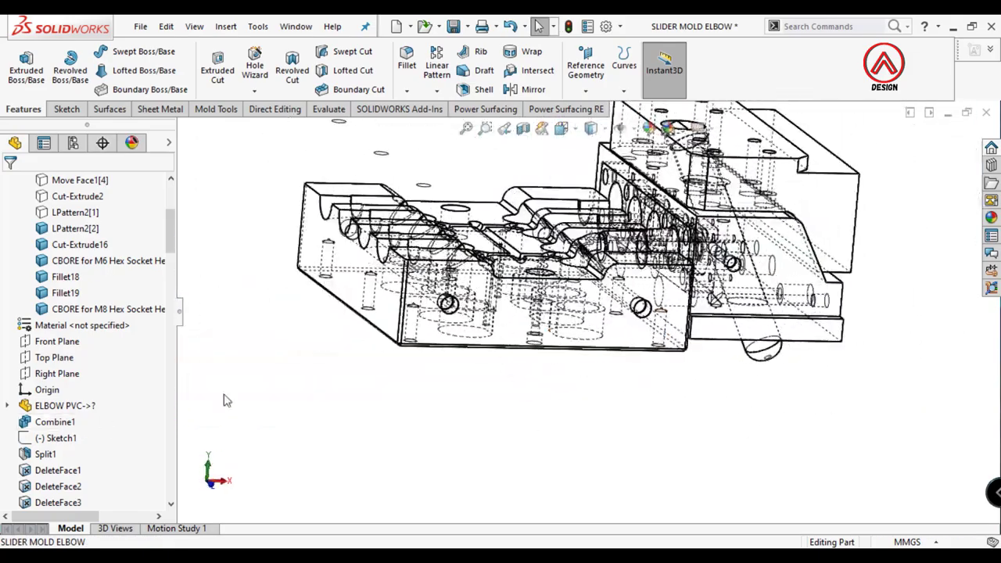
pyautogui.scroll(-3, 639, 289)
pyautogui.scroll(-5, 50, 383)
pyautogui.scroll(-5, 50, 383)
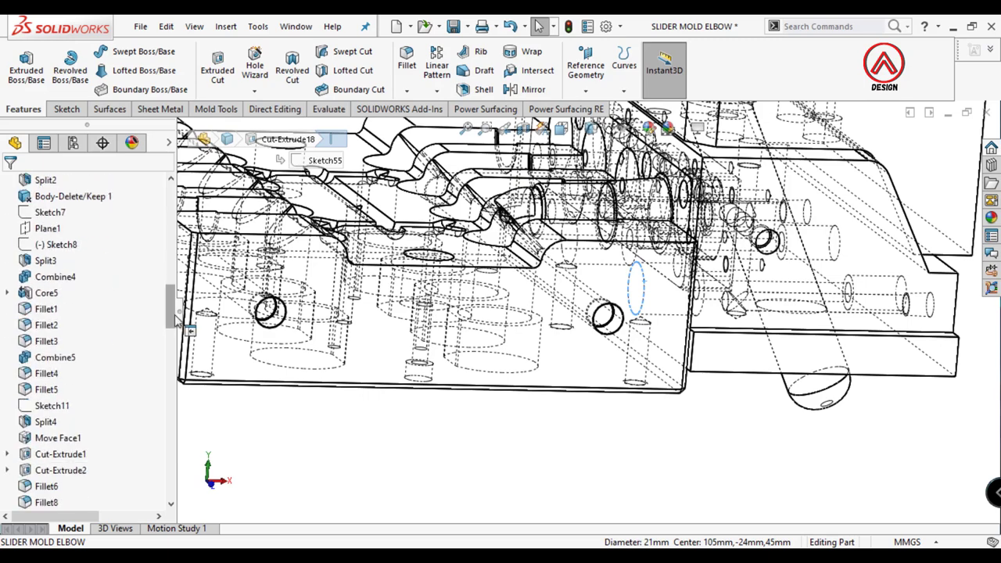
pyautogui.scroll(-5, 50, 383)
pyautogui.scroll(-5, 50, 383)
pyautogui.scroll(-2, 49, 423)
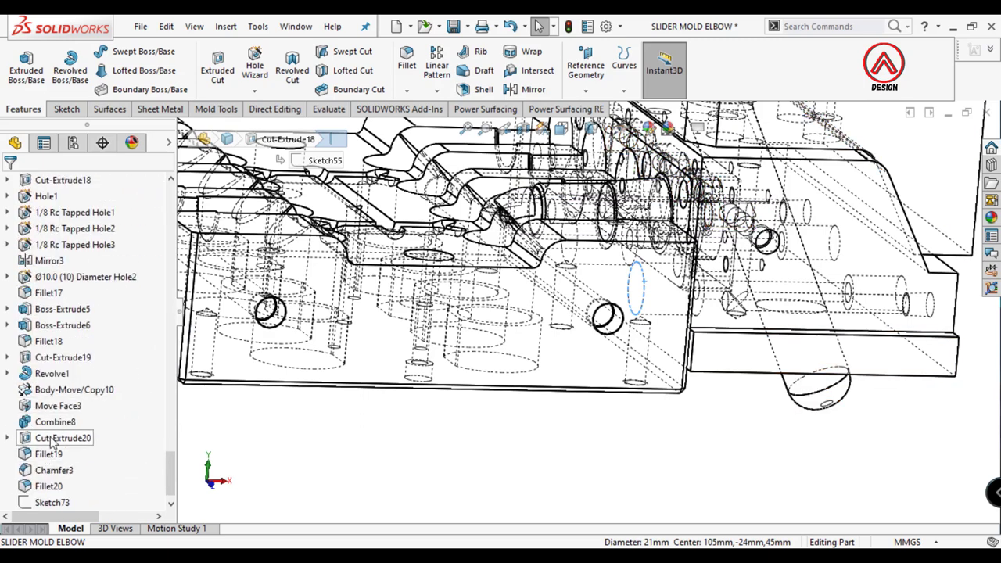
# Step: Highlight Cut-Extrude20 and select Boss-Extrude5 from a frontal angle
pyautogui.click(53, 440)
pyautogui.moveTo(680, 393); pyautogui.dragTo(625, 344, button='middle')
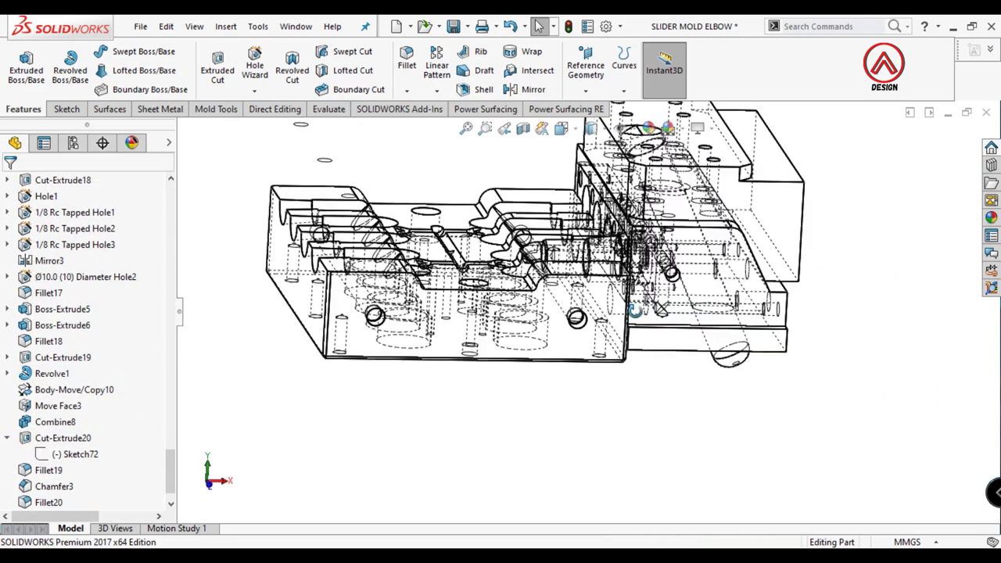
pyautogui.click(606, 336)
pyautogui.moveTo(716, 313); pyautogui.dragTo(547, 360, button='middle')
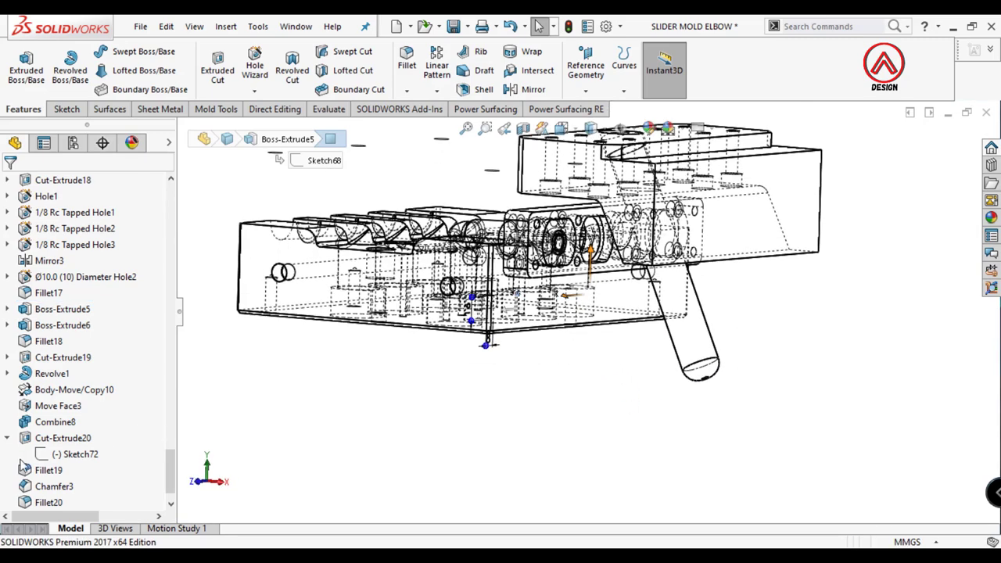
pyautogui.scroll(-1, 47, 431)
# Step: Show Sketch55 under Cut-Extrude18 so its circle appears on the mold block
pyautogui.scroll(3, 36, 342)
pyautogui.scroll(3, 35, 342)
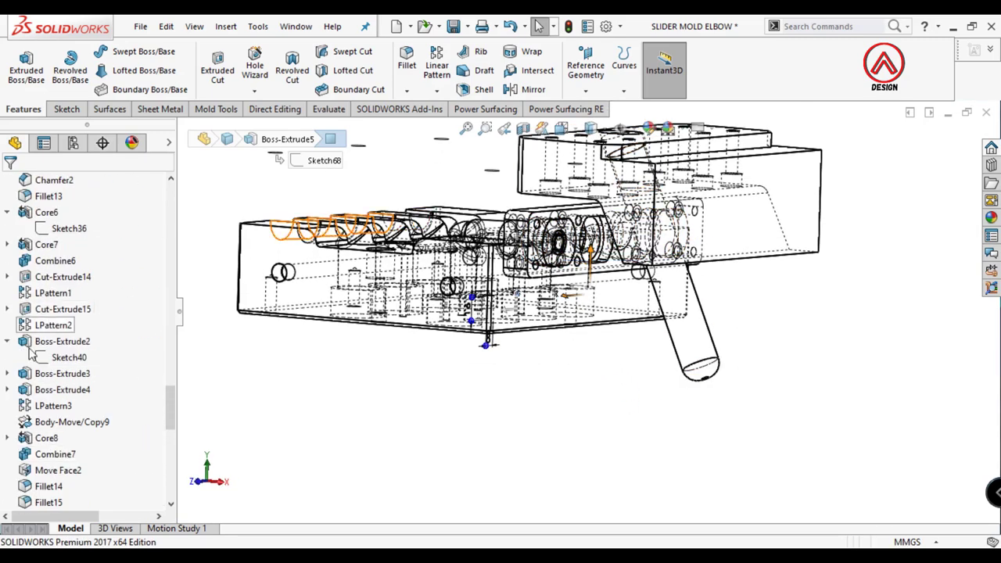
pyautogui.scroll(3, 37, 348)
pyautogui.scroll(3, 40, 361)
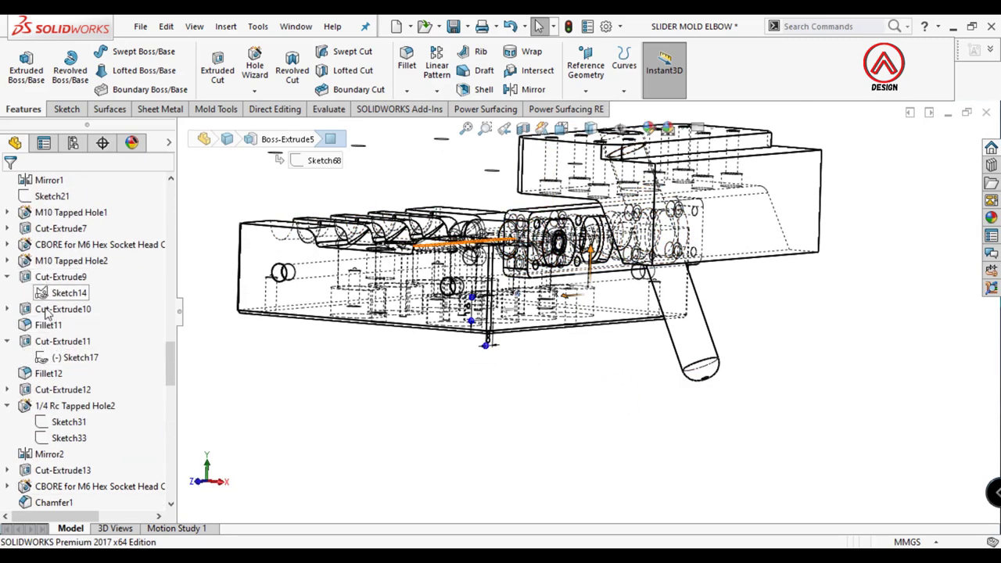
pyautogui.scroll(-2, 55, 434)
pyautogui.scroll(-2, 52, 430)
pyautogui.scroll(-1, 49, 424)
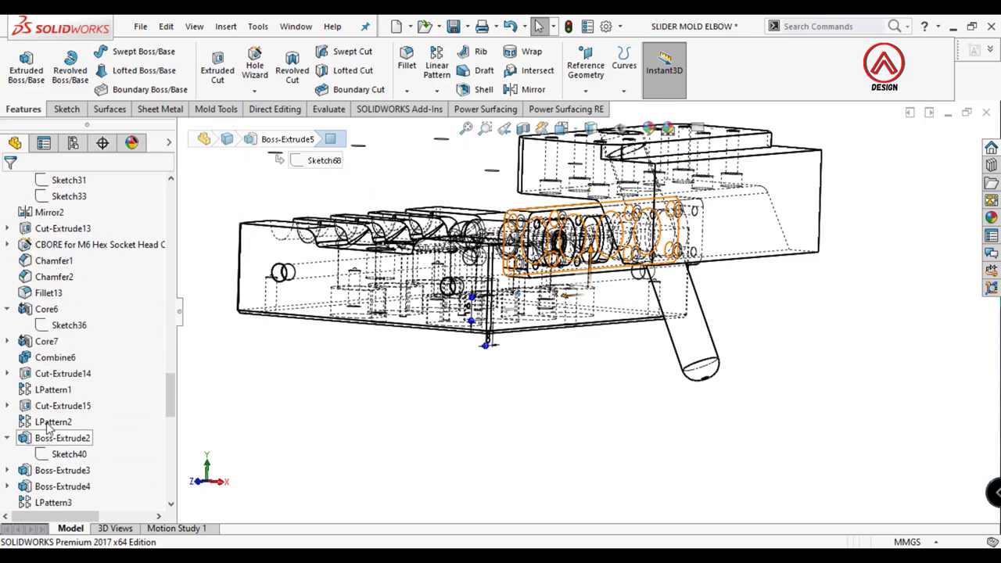
pyautogui.scroll(-5, 41, 446)
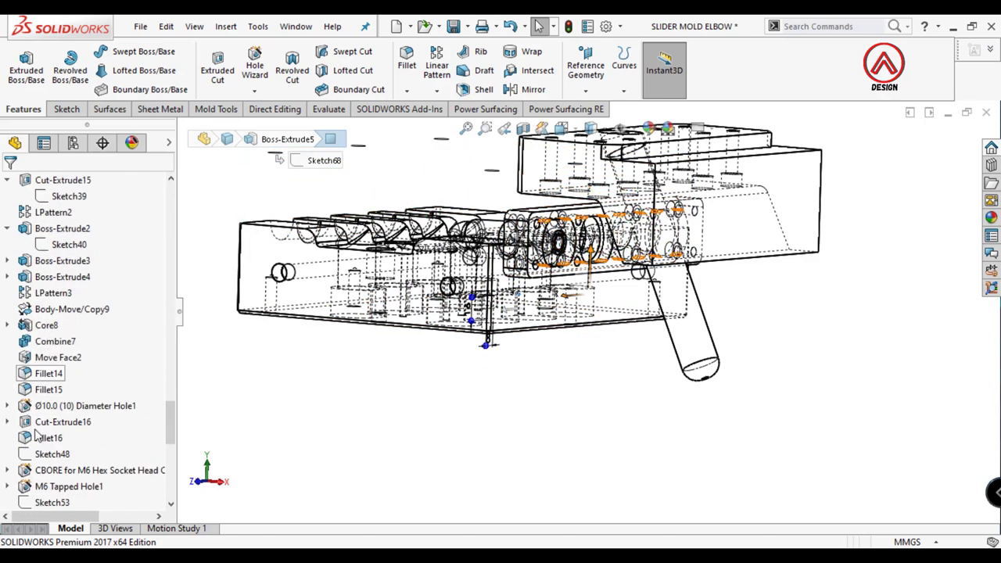
pyautogui.scroll(-2, 37, 447)
pyautogui.scroll(-3, 29, 391)
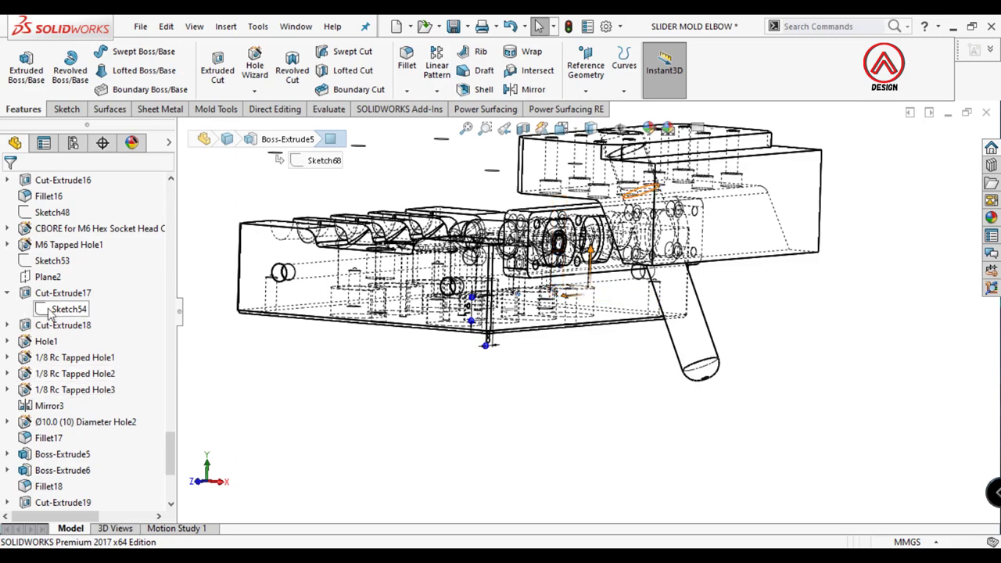
pyautogui.click(48, 342)
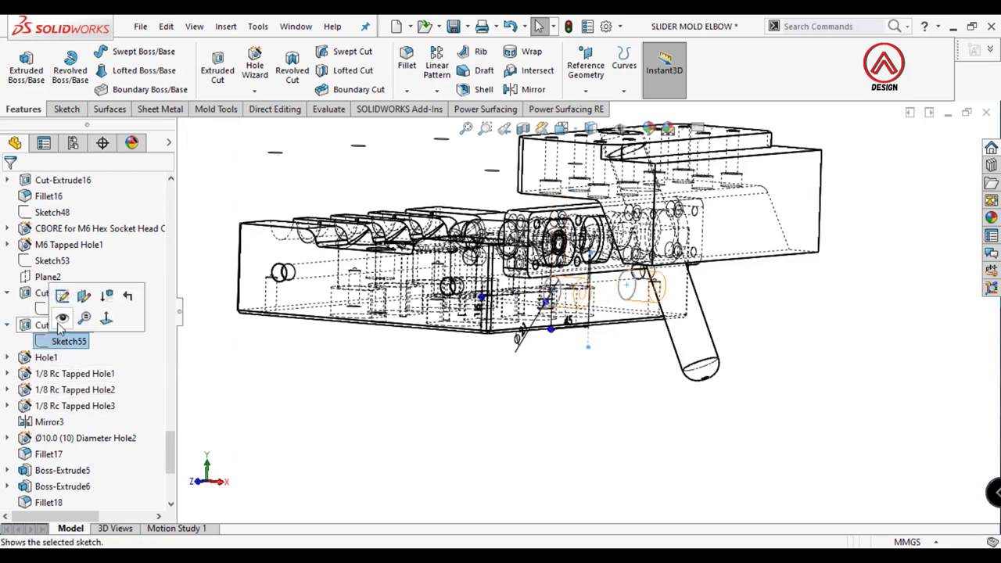
pyautogui.scroll(-2, 594, 344)
pyautogui.scroll(-2, 560, 329)
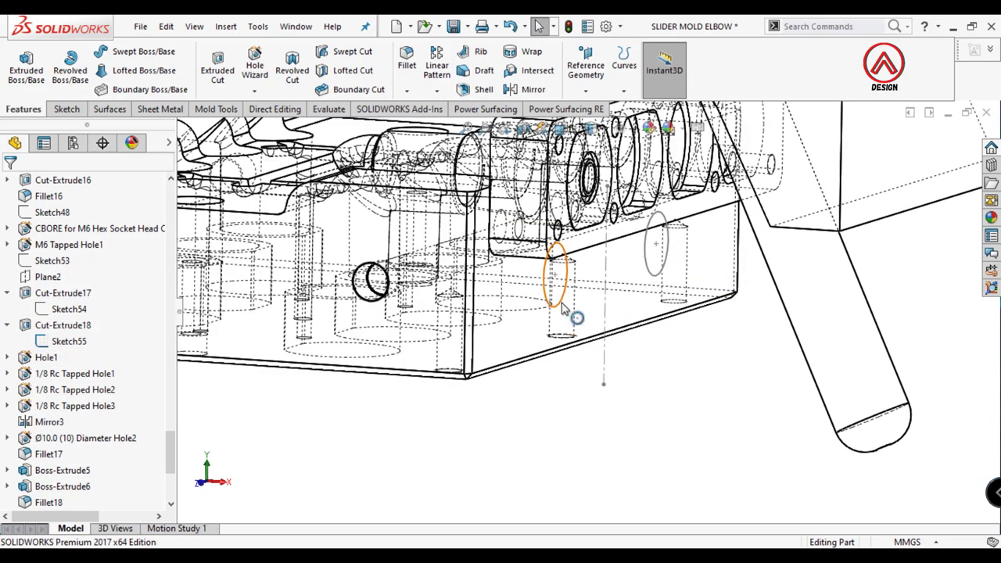
# Step: Cut a reversed 20 mm spring hole through both Sketch55 circles
pyautogui.click(220, 78)
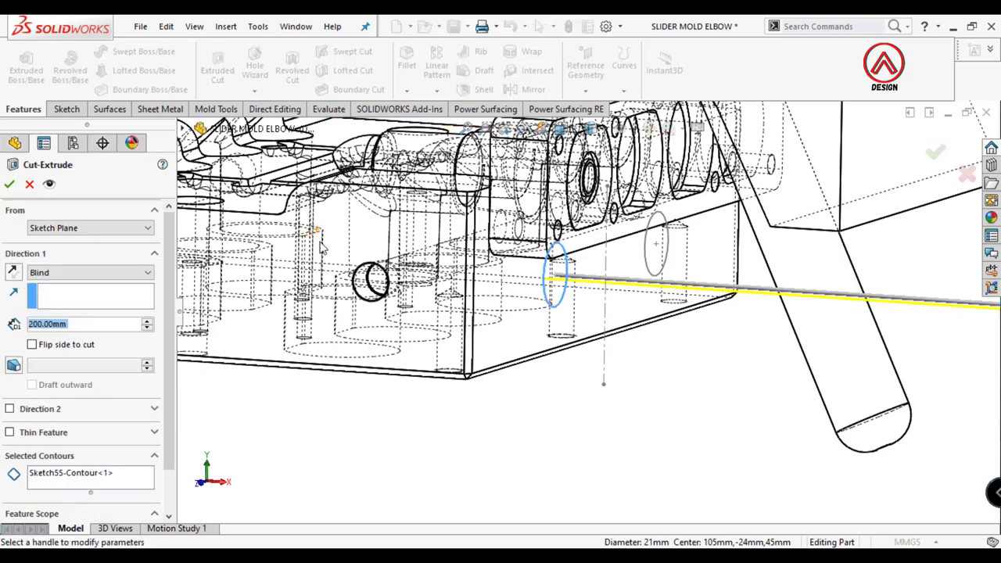
pyautogui.click(14, 272)
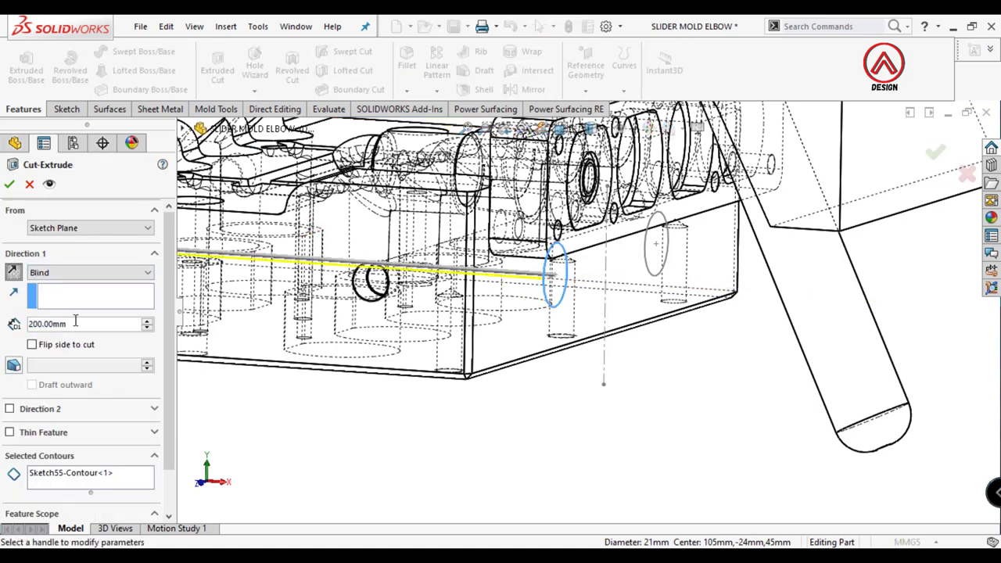
pyautogui.click(78, 479)
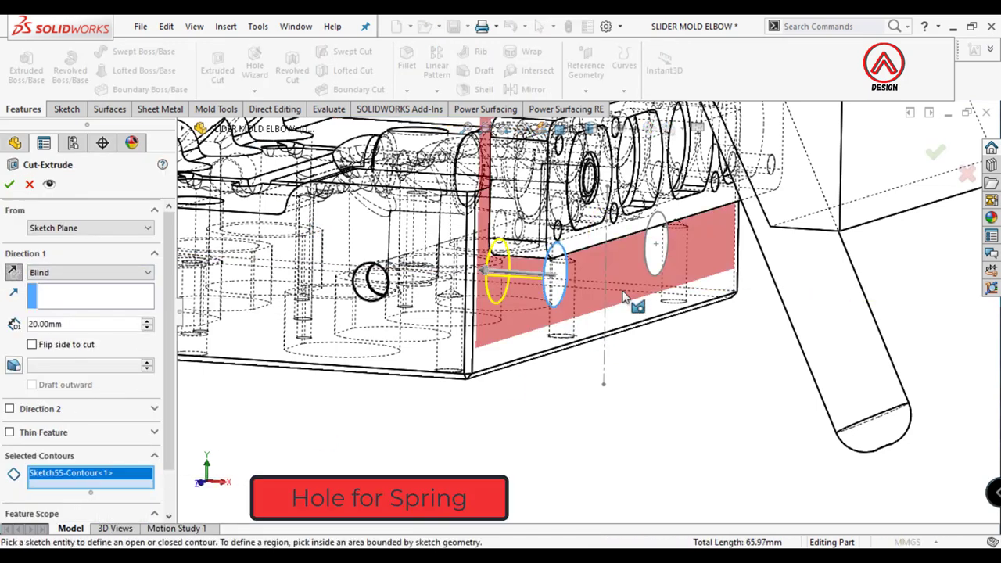
pyautogui.click(655, 258)
pyautogui.moveTo(656, 258)
pyautogui.mouseDown(button='middle')
pyautogui.moveTo(620, 302)
pyautogui.moveTo(606, 300)
pyautogui.mouseUp(button='middle')
pyautogui.press('Return')
# Step: Mirror Cut-Extrude21 about the Right Plane
pyautogui.moveTo(547, 313); pyautogui.dragTo(500, 297, button='middle')
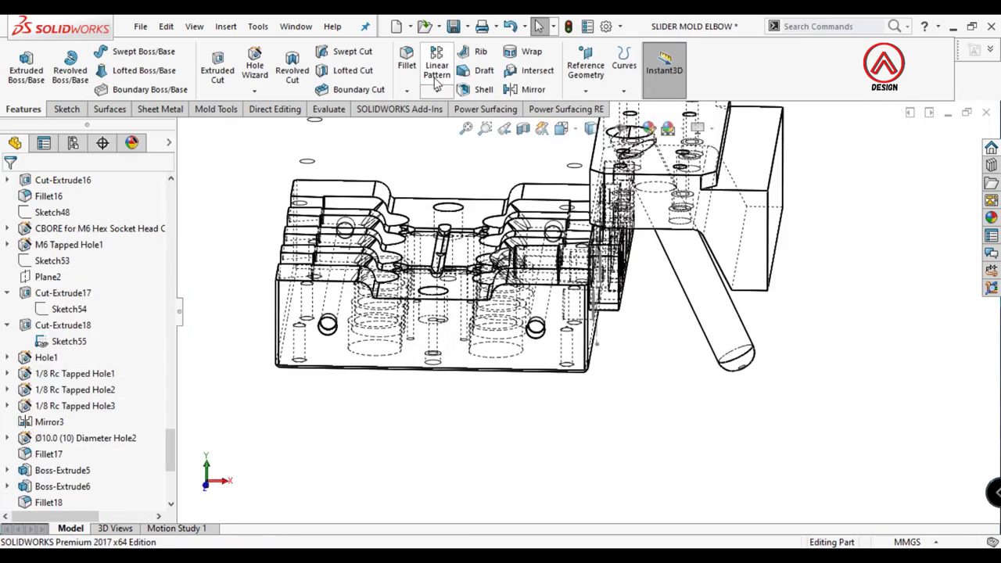
pyautogui.click(437, 90)
pyautogui.click(444, 140)
pyautogui.click(185, 130)
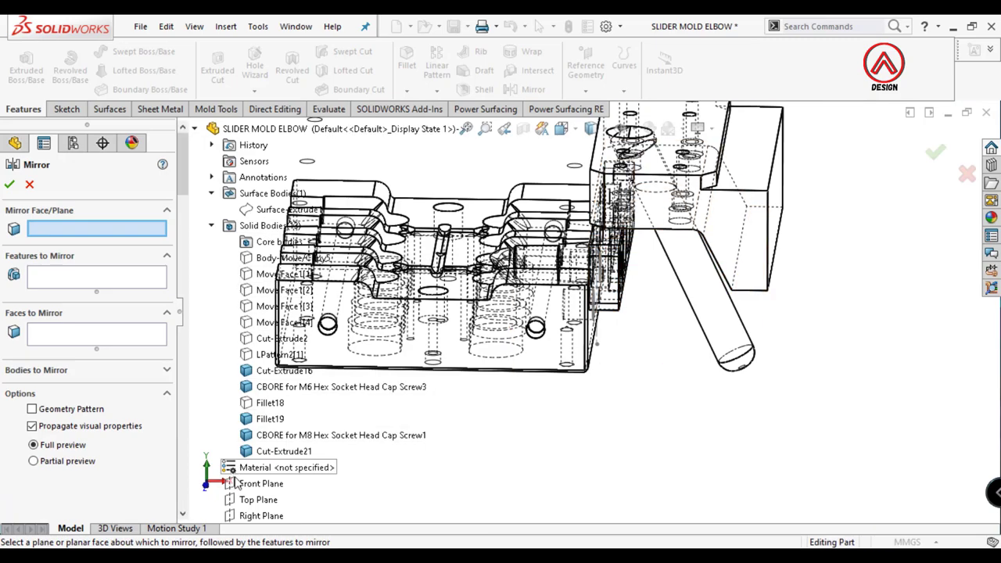
pyautogui.click(261, 516)
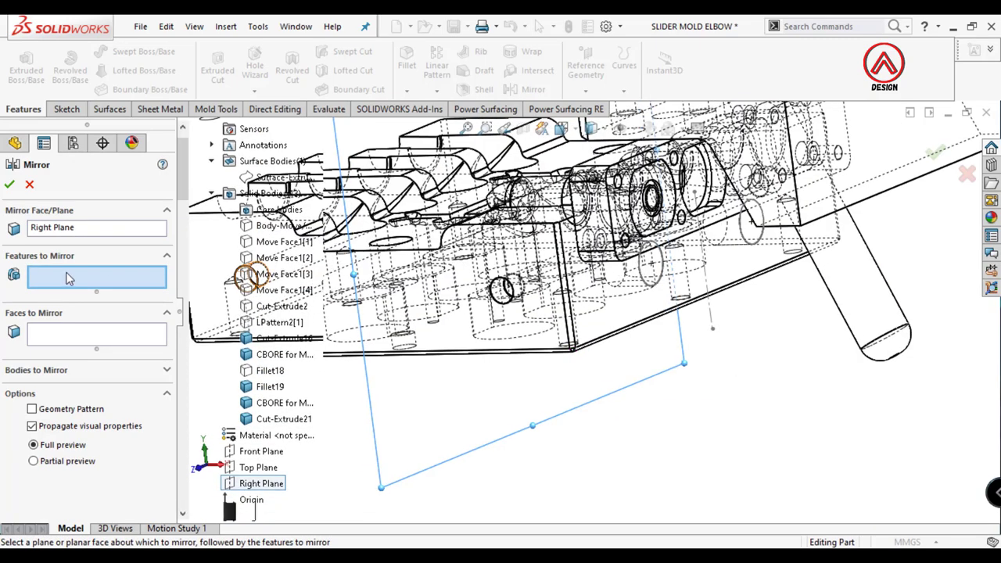
pyautogui.scroll(-3, 656, 278)
pyautogui.click(672, 262)
pyautogui.scroll(3, 672, 262)
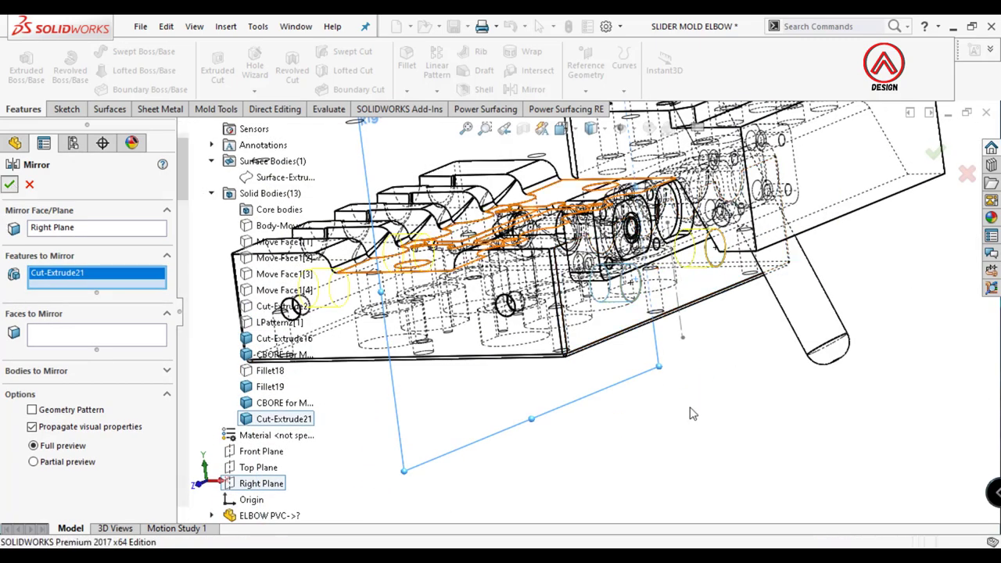
pyautogui.press('Return')
# Step: Return to the isometric view with shaded display
pyautogui.hotkey('ctrl', '7')
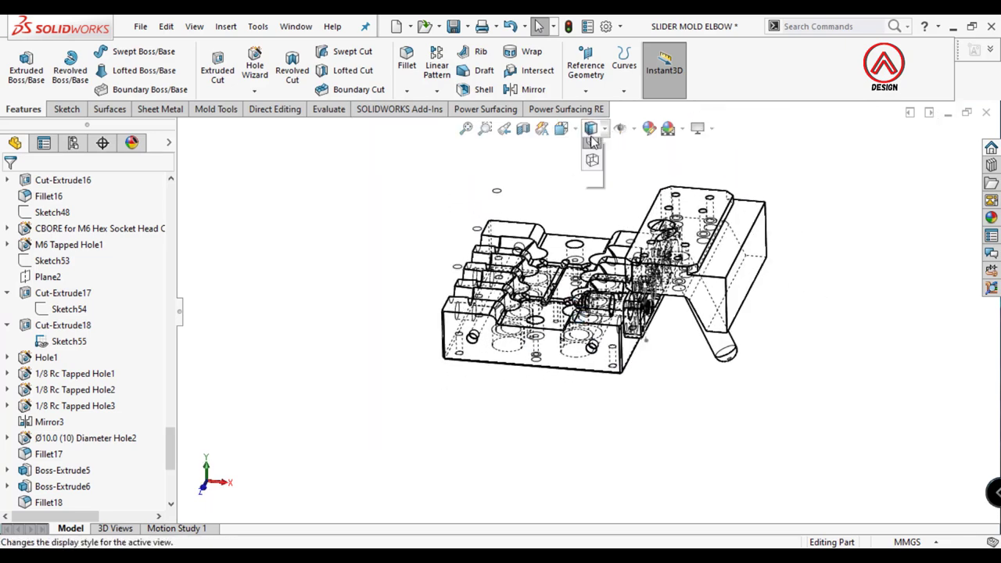
pyautogui.click(592, 140)
pyautogui.scroll(-2, 612, 285)
pyautogui.scroll(5, 79, 301)
pyautogui.scroll(3, 113, 271)
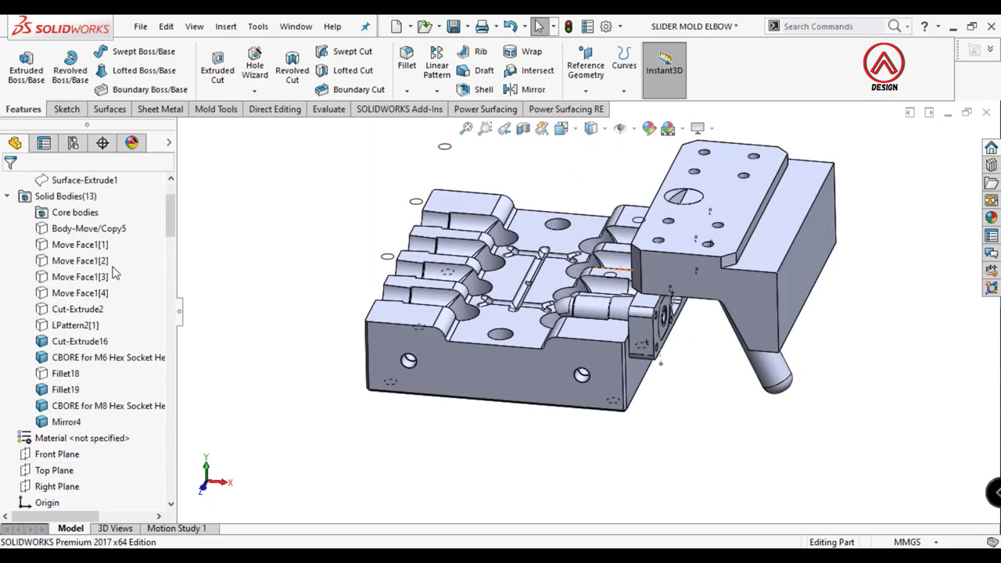
# Step: Show the hidden slider body and view the model from the top
pyautogui.click(76, 325)
pyautogui.click(46, 364)
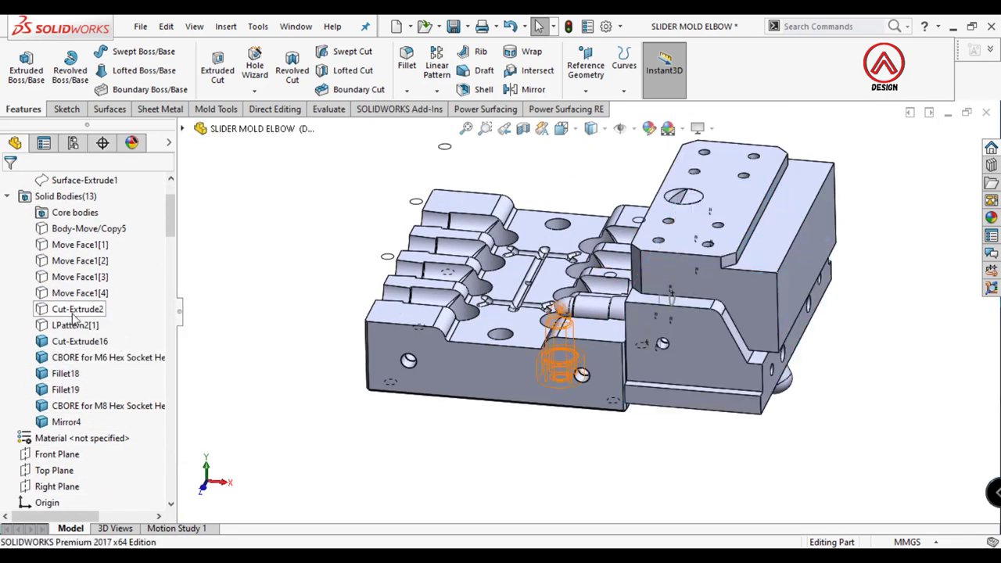
pyautogui.click(564, 130)
pyautogui.hotkey('ctrl', '5')
pyautogui.scroll(4, 610, 293)
pyautogui.scroll(-3, 602, 367)
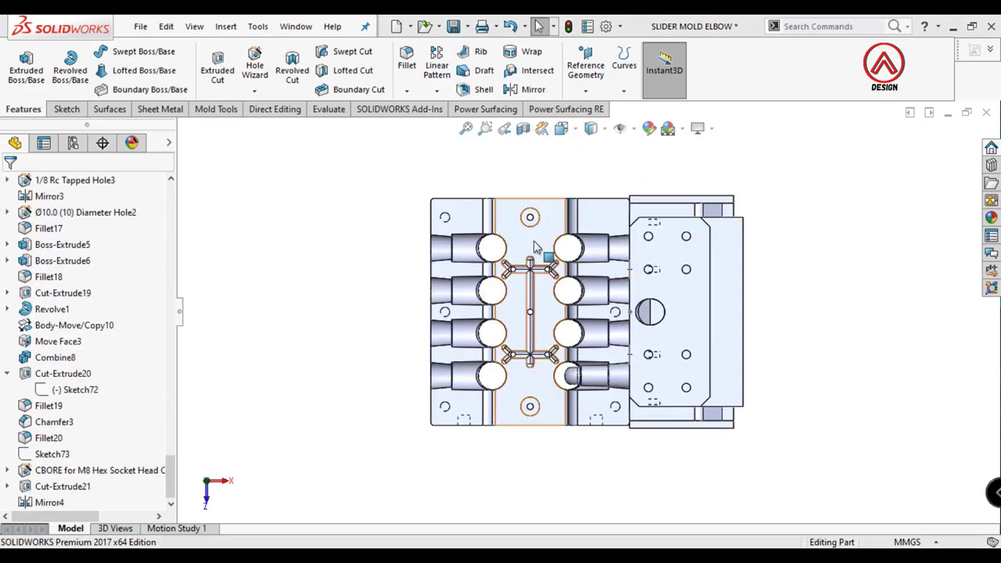
# Step: Sketch a centre rectangle at the origin on the core's top face, enclosing the mold
pyautogui.click(535, 247)
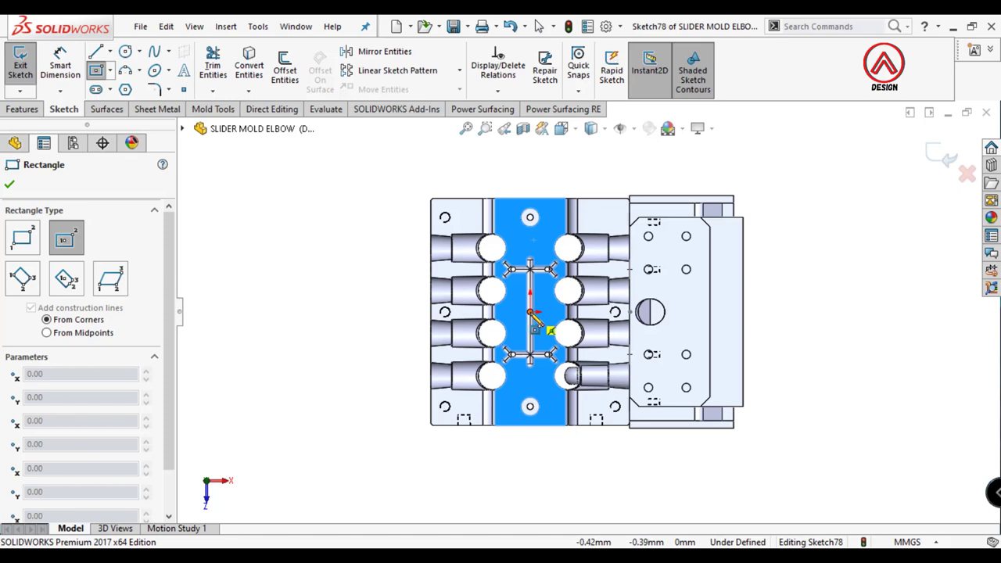
pyautogui.scroll(2, 531, 313)
pyautogui.click(552, 319)
pyautogui.scroll(-3, 552, 319)
pyautogui.click(729, 150)
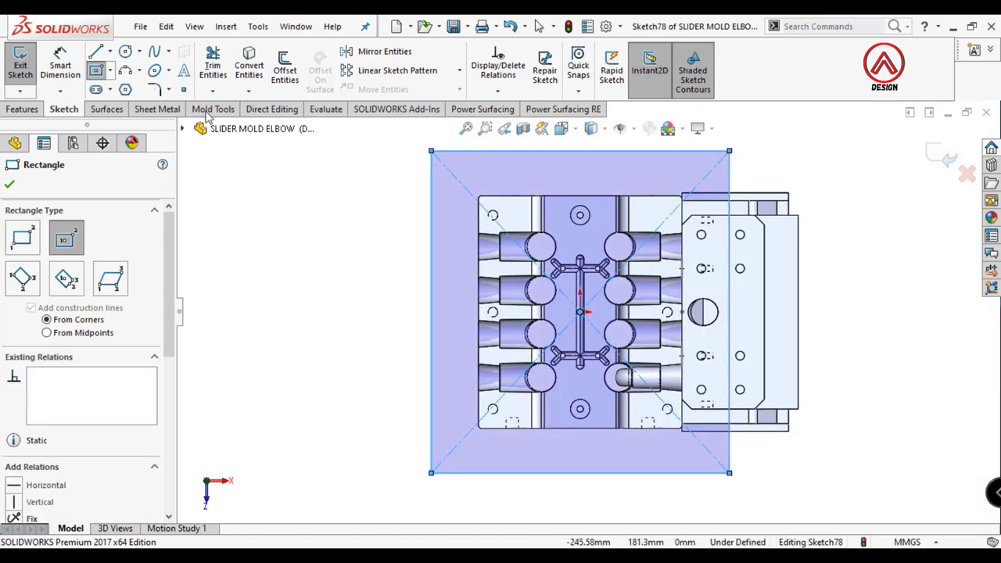
# Step: Dimension the outer rectangle to 450 × 450 mm
pyautogui.click(61, 65)
pyautogui.scroll(-3, 580, 239)
pyautogui.click(582, 233)
pyautogui.click(578, 205)
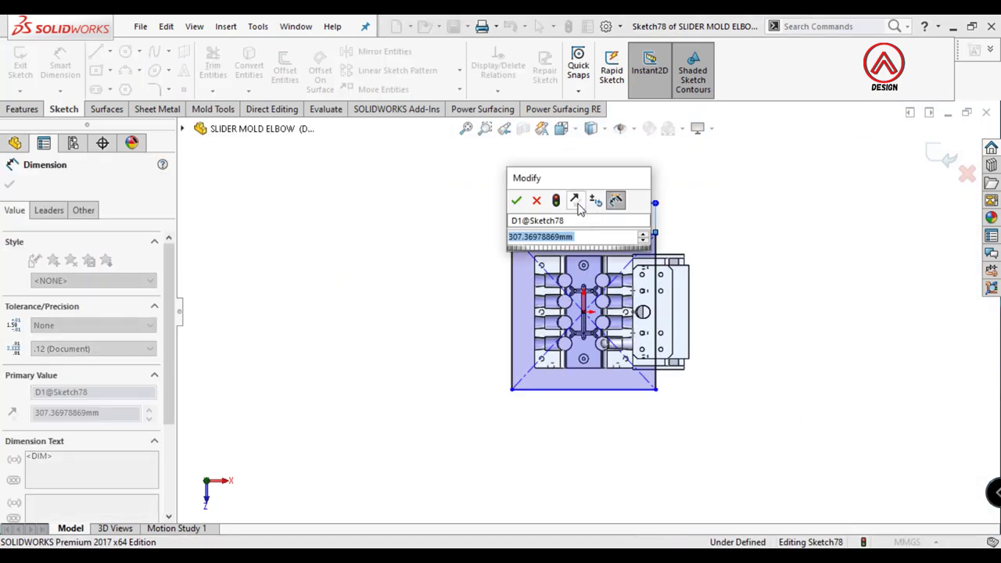
pyautogui.write('450')
pyautogui.press('Return')
pyautogui.click(481, 313)
pyautogui.click(407, 328)
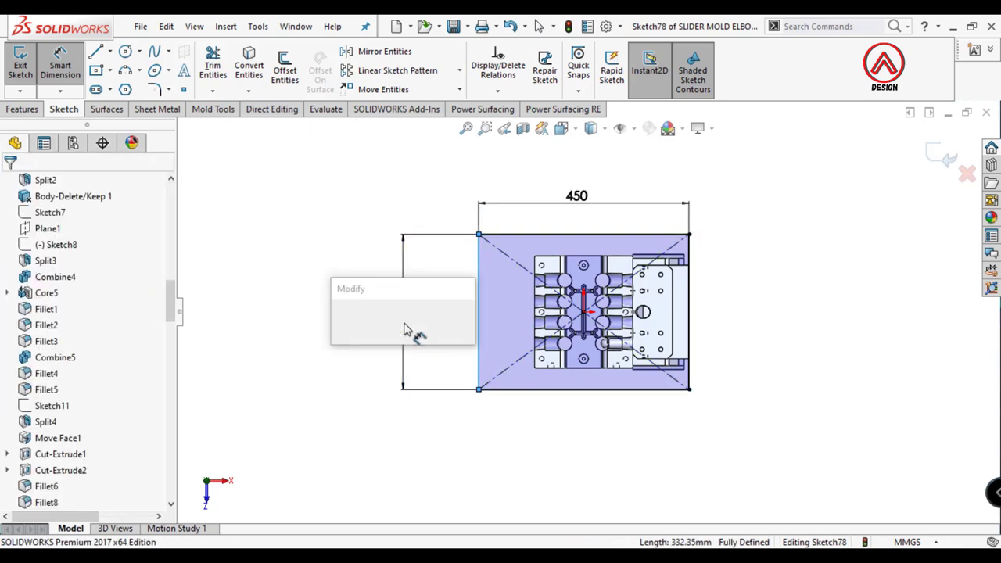
pyautogui.write('450')
pyautogui.press('Return')
# Step: Draw a second, full-height centre rectangle at the origin inside the outer one
pyautogui.click(95, 71)
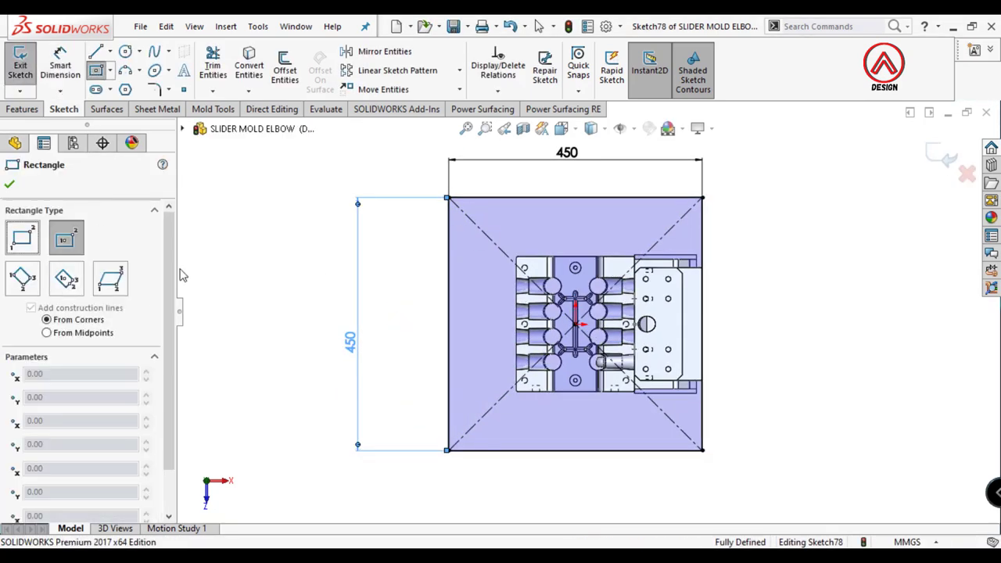
pyautogui.scroll(-3, 586, 336)
pyautogui.scroll(-3, 571, 313)
pyautogui.click(557, 303)
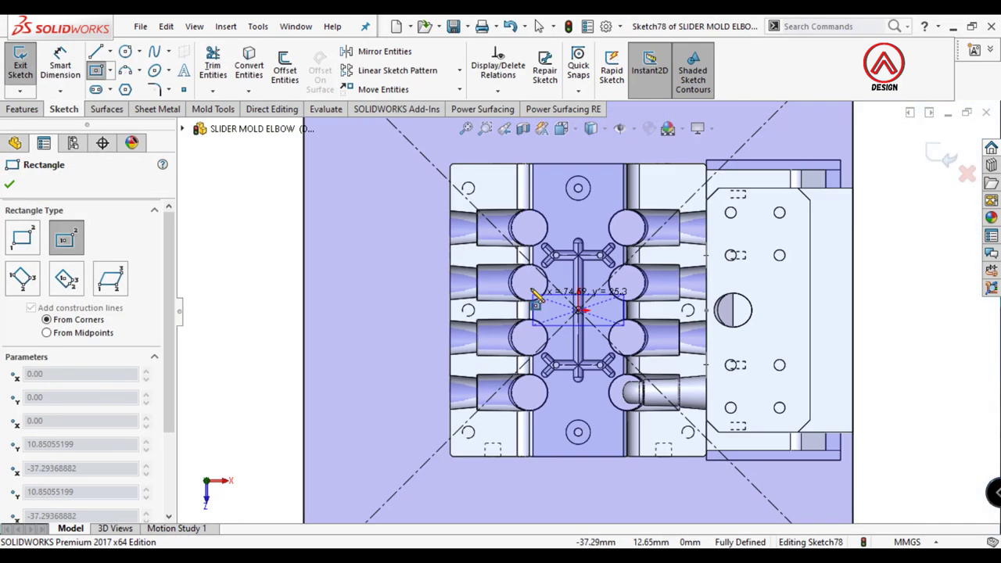
pyautogui.scroll(5, 557, 304)
pyautogui.click(500, 179)
# Step: Dimension the inner rectangle's width, correcting it from 190 to 290 mm
pyautogui.press('d')
pyautogui.click(499, 215)
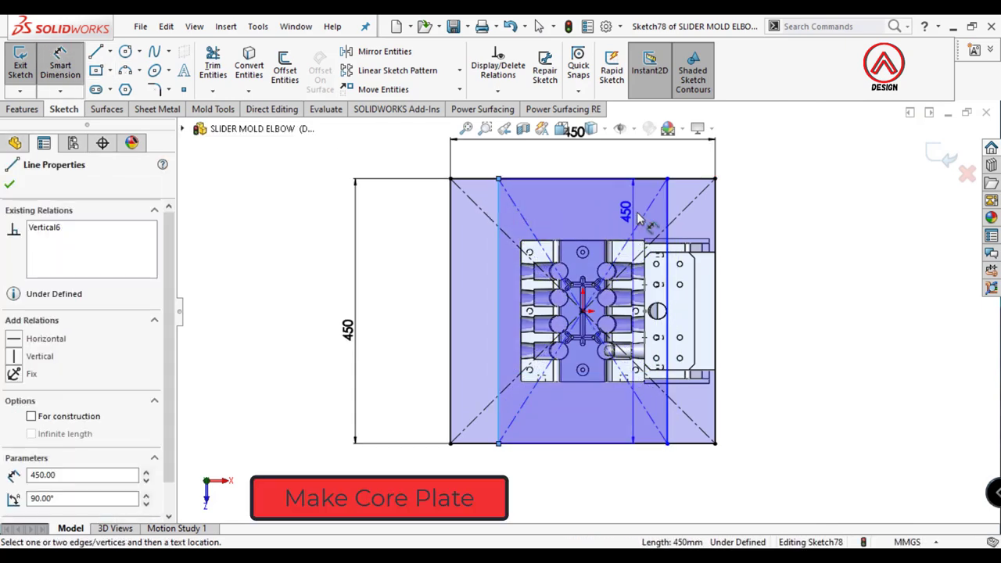
pyautogui.click(610, 156)
pyautogui.write('190')
pyautogui.press('Return')
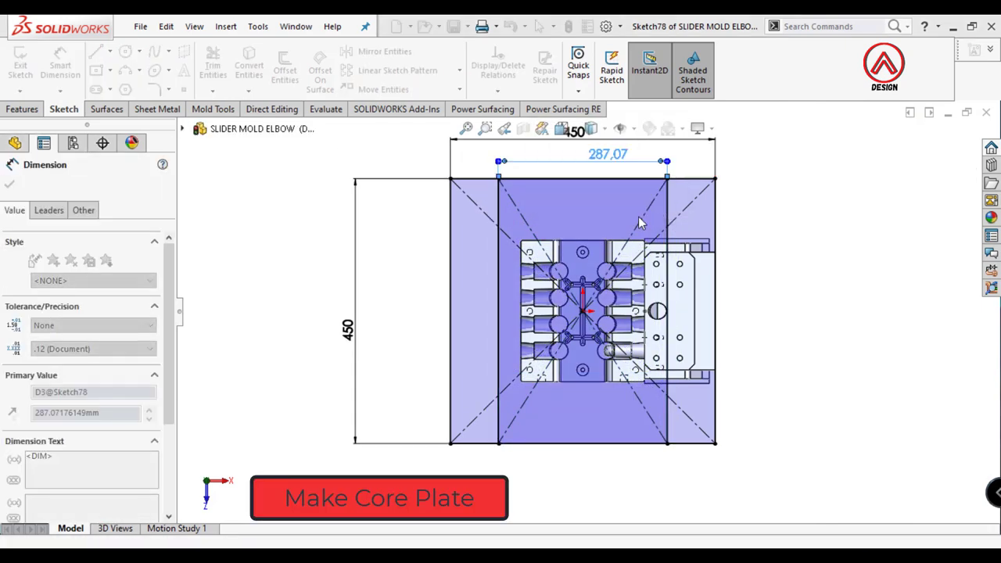
pyautogui.press('Escape')
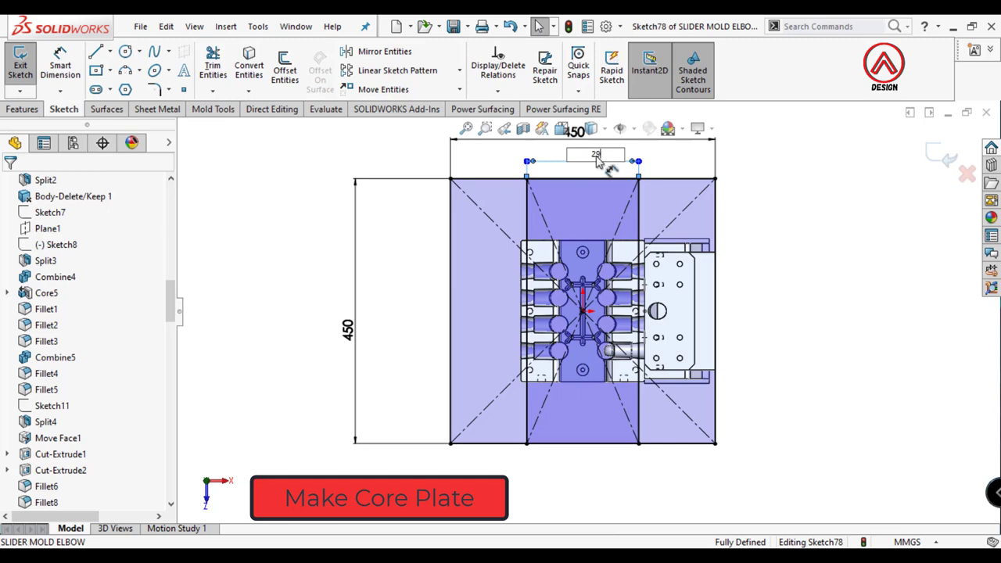
pyautogui.write('0')
pyautogui.press('Return')
# Step: Draw a large and a smaller circle near the lower-left corner of the plate
pyautogui.scroll(3, 695, 261)
pyautogui.scroll(-3, 649, 328)
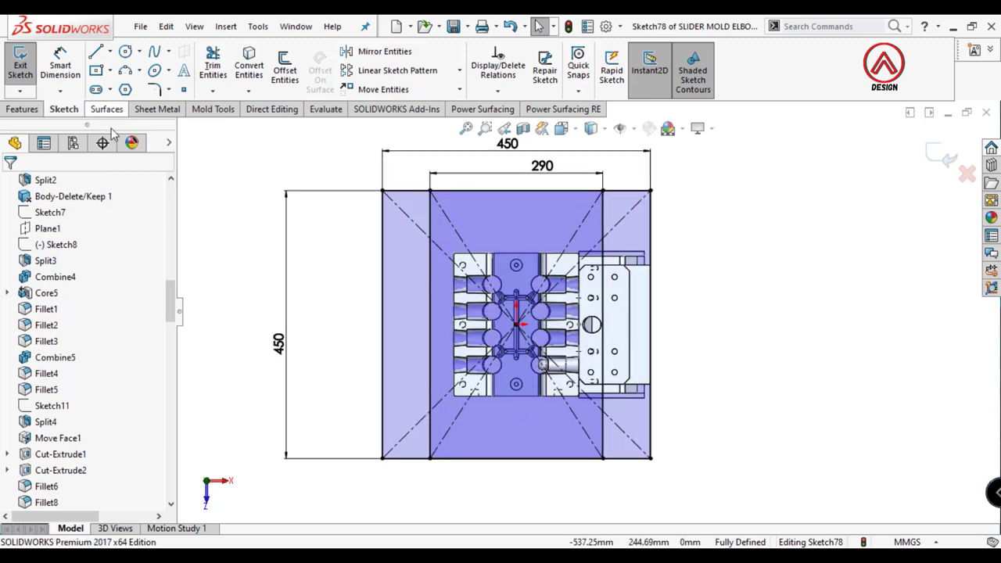
pyautogui.keyDown('ctrl'); pyautogui.moveTo(548, 372); pyautogui.dragTo(557, 361, button='middle'); pyautogui.keyUp('ctrl')
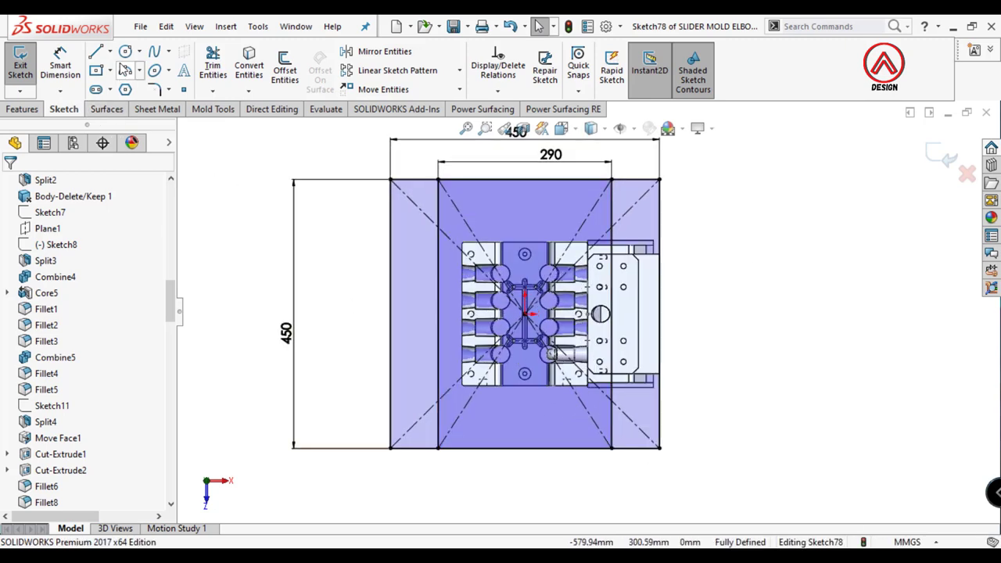
pyautogui.click(125, 51)
pyautogui.scroll(5, 453, 423)
pyautogui.click(408, 390)
pyautogui.click(461, 390)
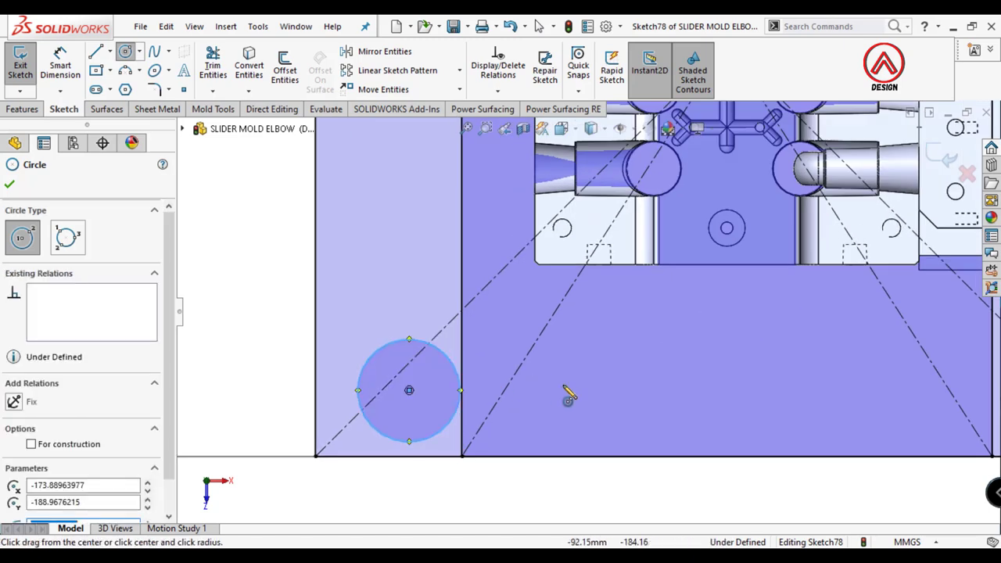
pyautogui.moveTo(569, 397); pyautogui.dragTo(576, 404)
pyautogui.scroll(-3, 576, 391)
# Step: Add a horizontal construction centreline from the left edge to the plate centre
pyautogui.click(109, 51)
pyautogui.click(150, 89)
pyautogui.scroll(-1, 625, 250)
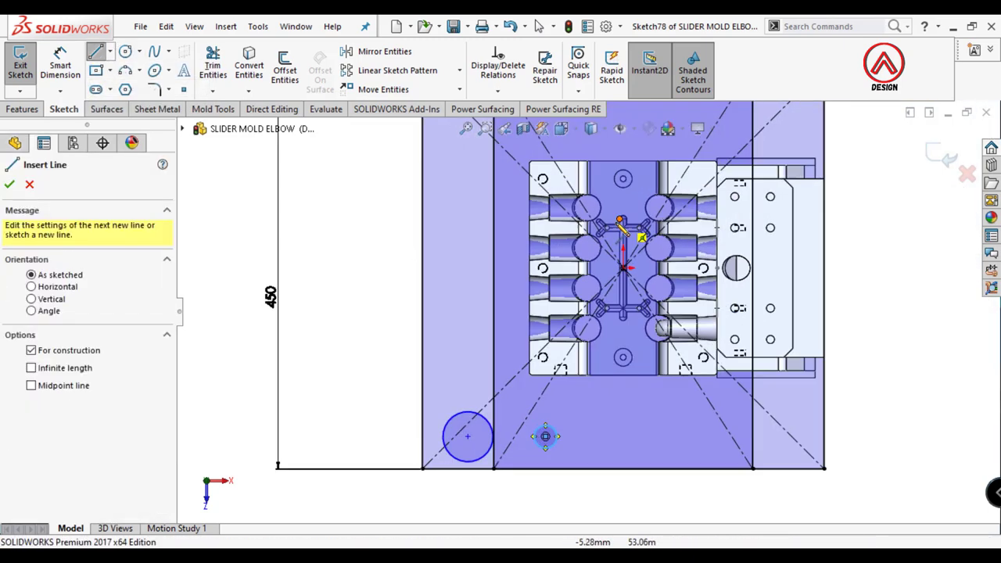
pyautogui.scroll(3, 620, 221)
pyautogui.click(354, 298)
pyautogui.doubleClick(632, 298)
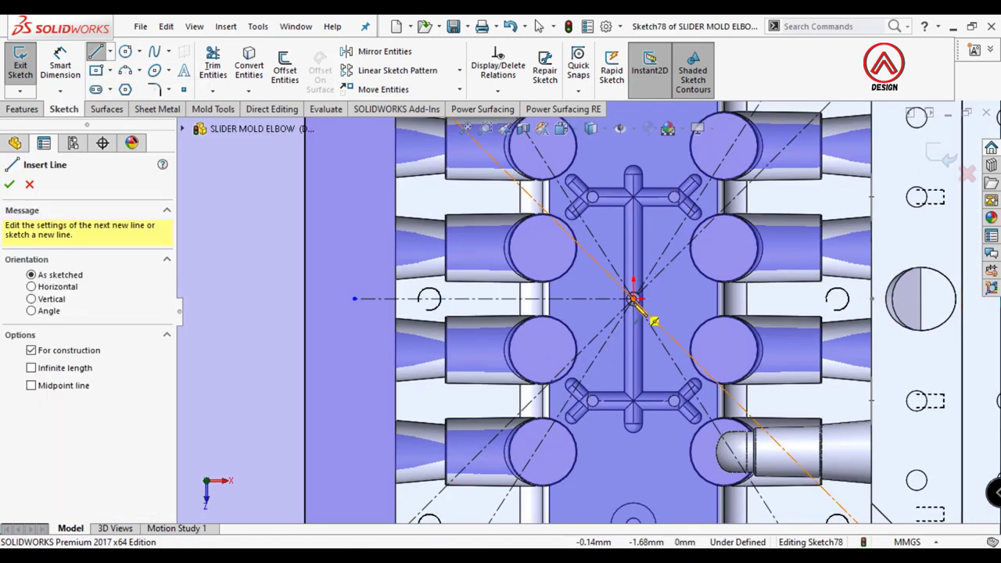
pyautogui.scroll(-1, 633, 297)
pyautogui.press('Escape')
# Step: Mirror the two circles to the right side, then mirror all four to the top
pyautogui.press('f')
pyautogui.click(367, 51)
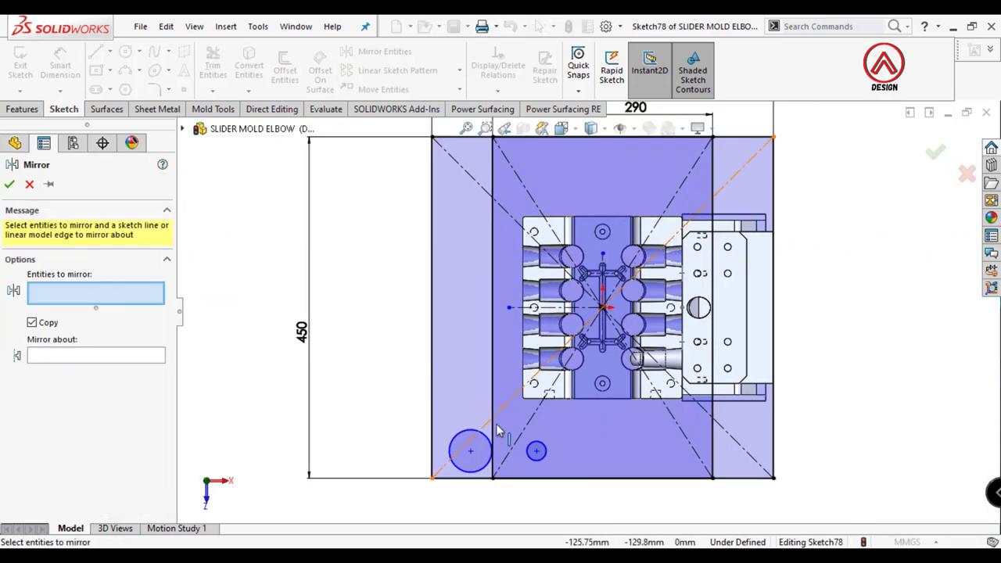
pyautogui.click(537, 451)
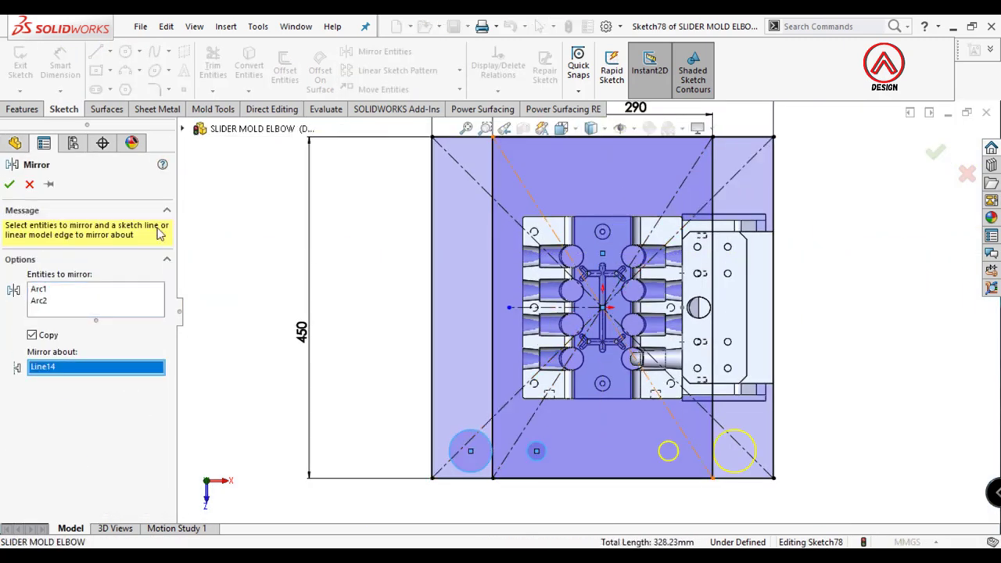
pyautogui.press('Return')
pyautogui.press('Return')
pyautogui.click(536, 450)
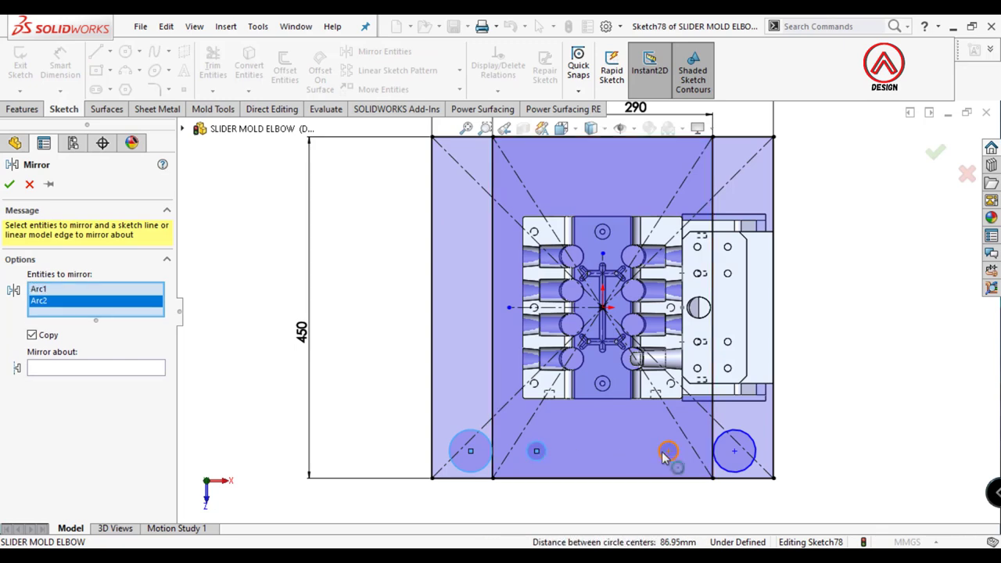
pyautogui.click(669, 450)
pyautogui.click(734, 450)
pyautogui.click(63, 391)
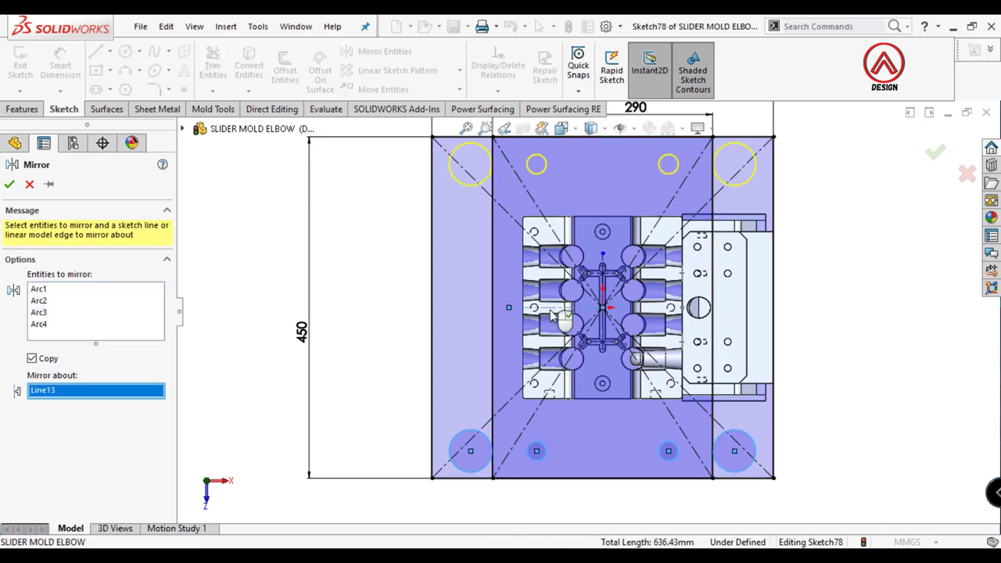
pyautogui.press('Return')
# Step: Set the corner circle to Ø40 and the smaller circle to Ø30
pyautogui.keyDown('ctrl'); pyautogui.moveTo(460, 485); pyautogui.dragTo(495, 442, button='middle'); pyautogui.keyUp('ctrl')
pyautogui.click(492, 422)
pyautogui.click(414, 478)
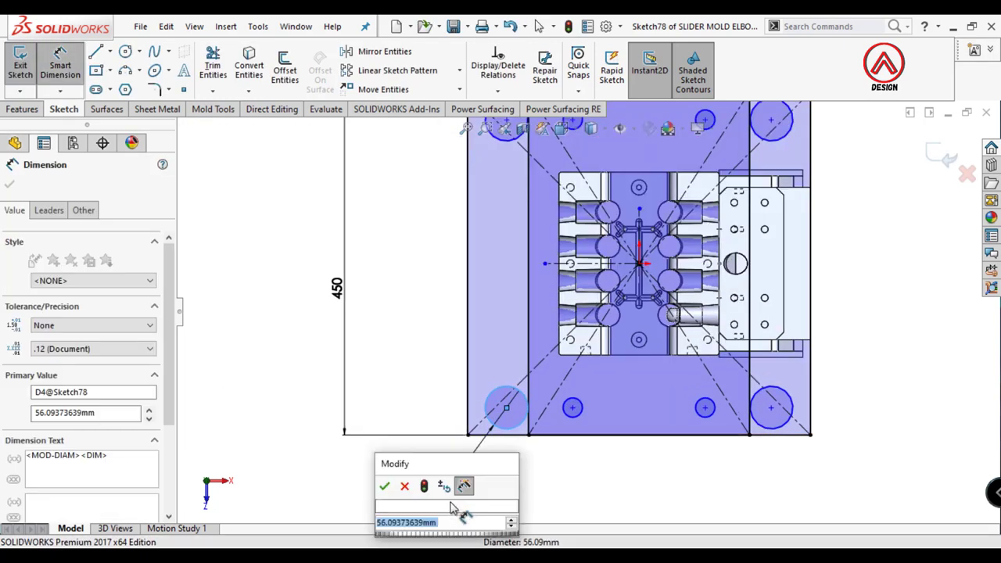
pyautogui.write('40')
pyautogui.press('Return')
pyautogui.click(572, 408)
pyautogui.click(555, 468)
pyautogui.write('30')
pyautogui.press('Return')
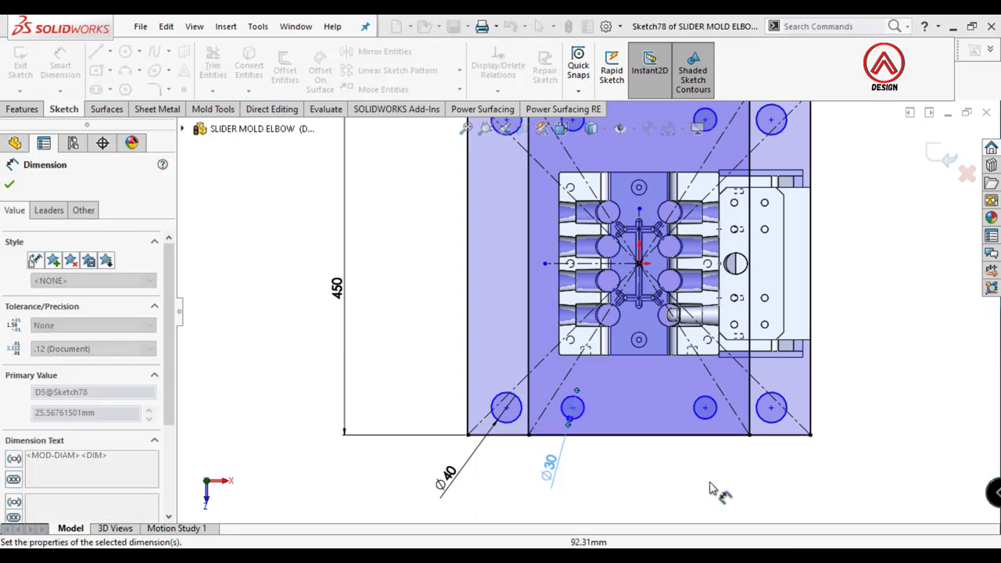
pyautogui.press('Escape')
# Step: Locate the Ø40 corner circle 182 mm vertically and 182 mm horizontally from the centre lines
pyautogui.click(409, 341)
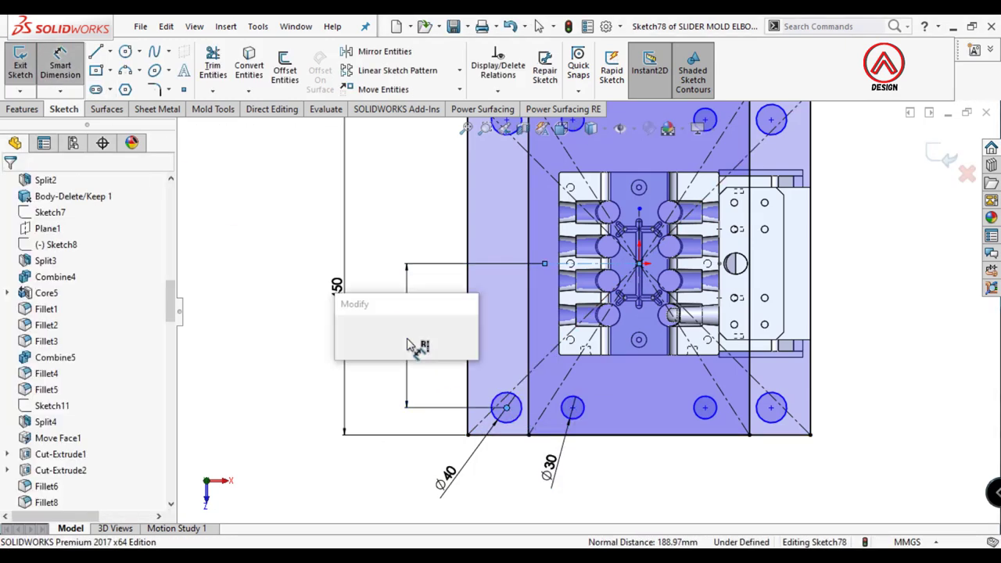
pyautogui.write('182')
pyautogui.press('Return')
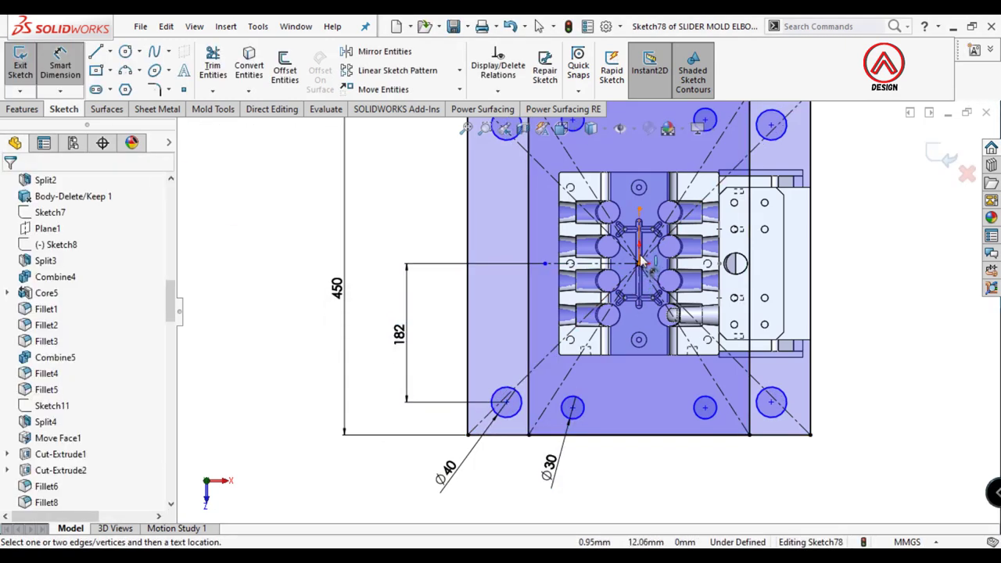
pyautogui.click(639, 261)
pyautogui.click(505, 401)
pyautogui.click(576, 500)
pyautogui.write('182')
pyautogui.press('Return')
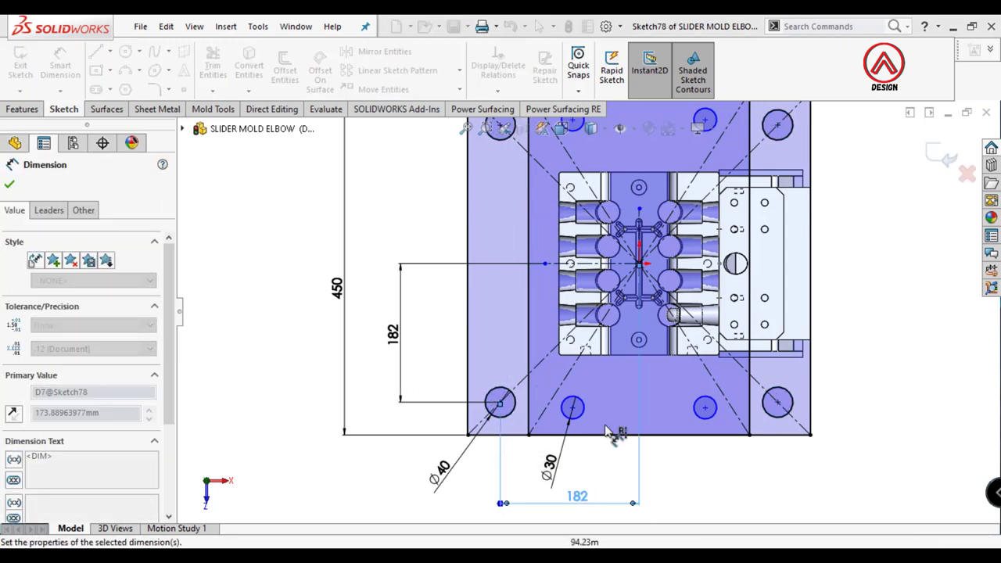
# Step: Locate the Ø30 circle 192 mm vertically and 113 mm horizontally from the centre lines
pyautogui.click(571, 407)
pyautogui.click(618, 264)
pyautogui.click(370, 337)
pyautogui.write('192')
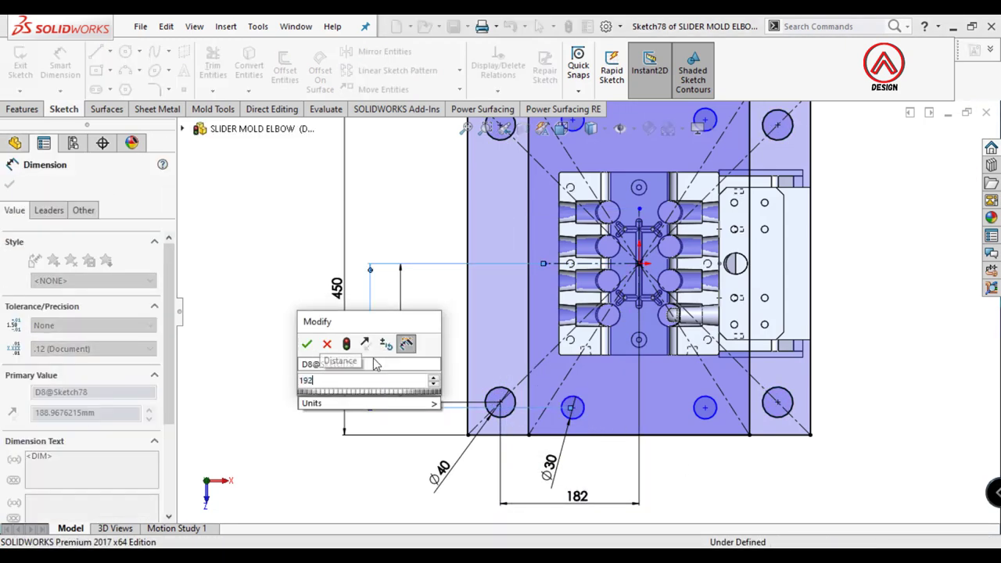
pyautogui.press('Return')
pyautogui.click(571, 408)
pyautogui.click(640, 261)
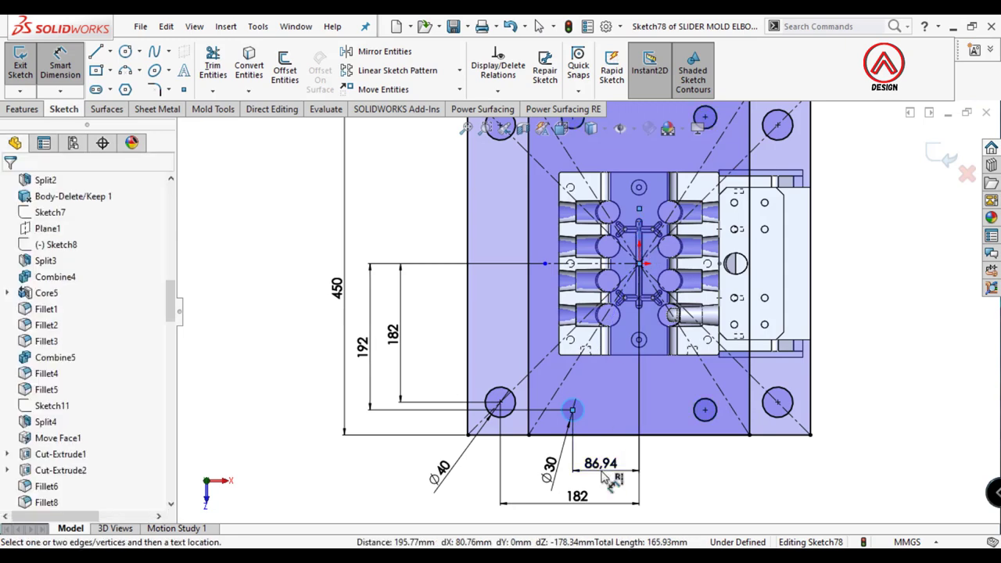
pyautogui.click(606, 477)
pyautogui.write('113')
pyautogui.press('Return')
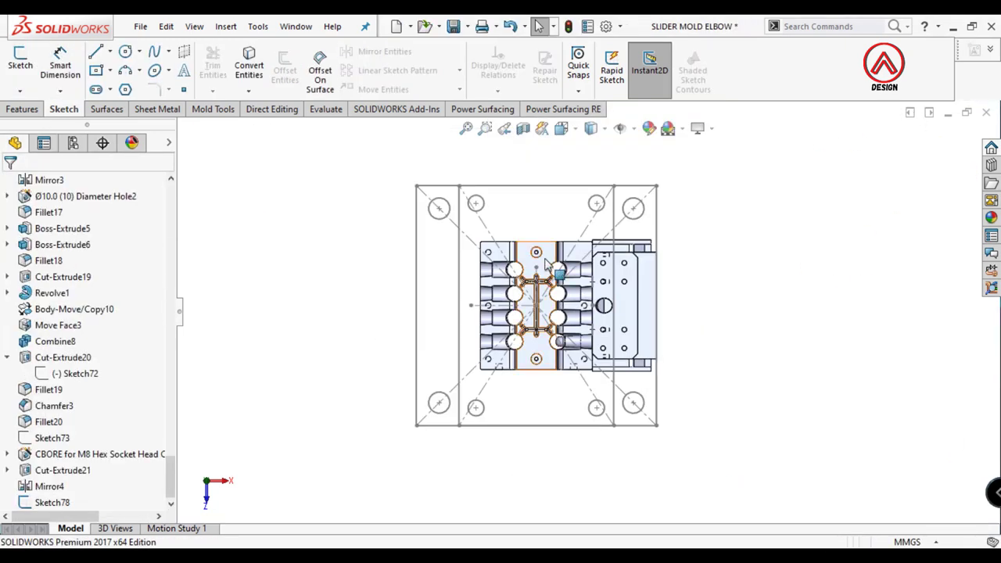
# Step: Close the hole sketch and sketch a corner rectangle covering the plate's top face
pyautogui.click(547, 265)
pyautogui.click(21, 58)
pyautogui.click(96, 70)
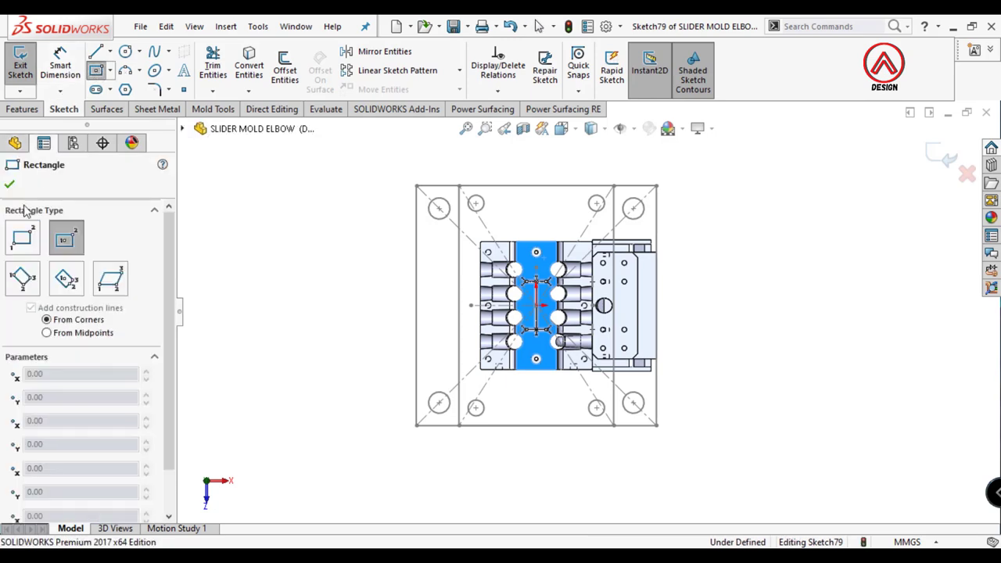
pyautogui.click(416, 185)
pyautogui.click(656, 425)
# Step: Extrude the rectangle 100 mm downward as a separate block body, without merging
pyautogui.click(22, 109)
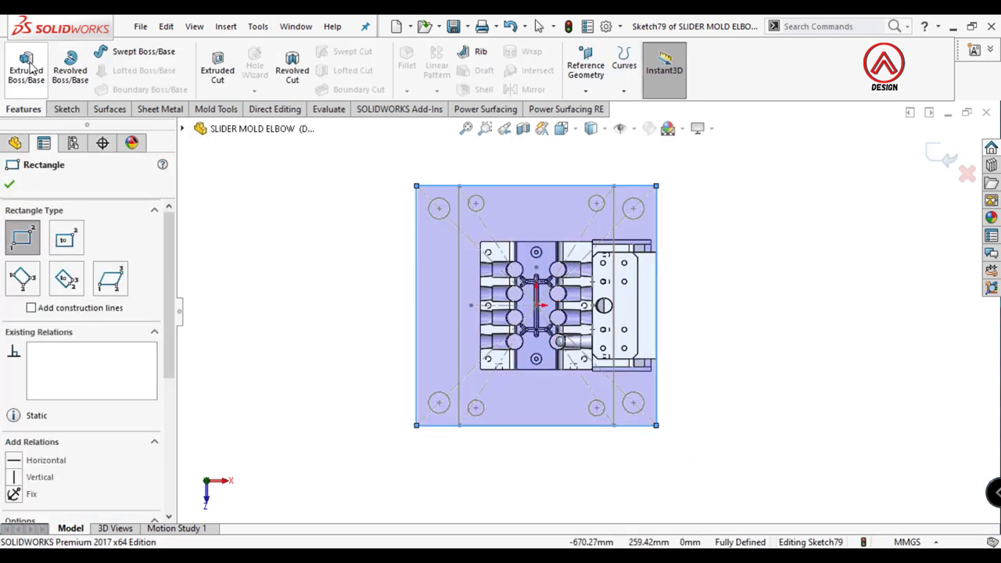
pyautogui.click(28, 67)
pyautogui.click(33, 344)
pyautogui.click(13, 272)
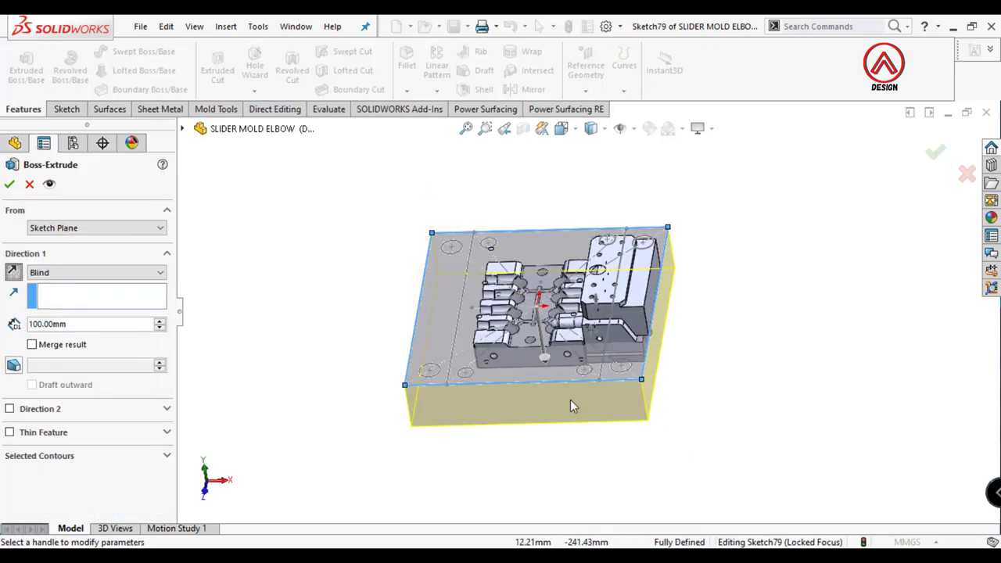
pyautogui.press('Return')
pyautogui.moveTo(532, 352)
pyautogui.mouseDown(button='middle')
pyautogui.moveTo(570, 398)
pyautogui.moveTo(710, 331)
pyautogui.moveTo(566, 347)
pyautogui.moveTo(566, 328)
pyautogui.mouseUp(button='middle')
# Step: Sketch a centre rectangle at the origin on the new block's top face
pyautogui.click(566, 329)
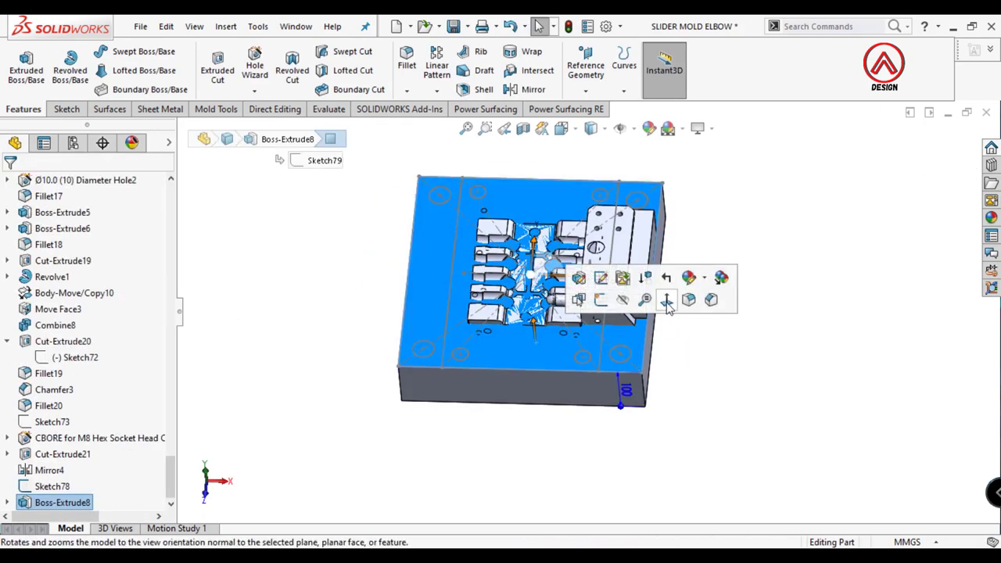
pyautogui.click(670, 302)
pyautogui.click(67, 109)
pyautogui.click(19, 63)
pyautogui.click(95, 69)
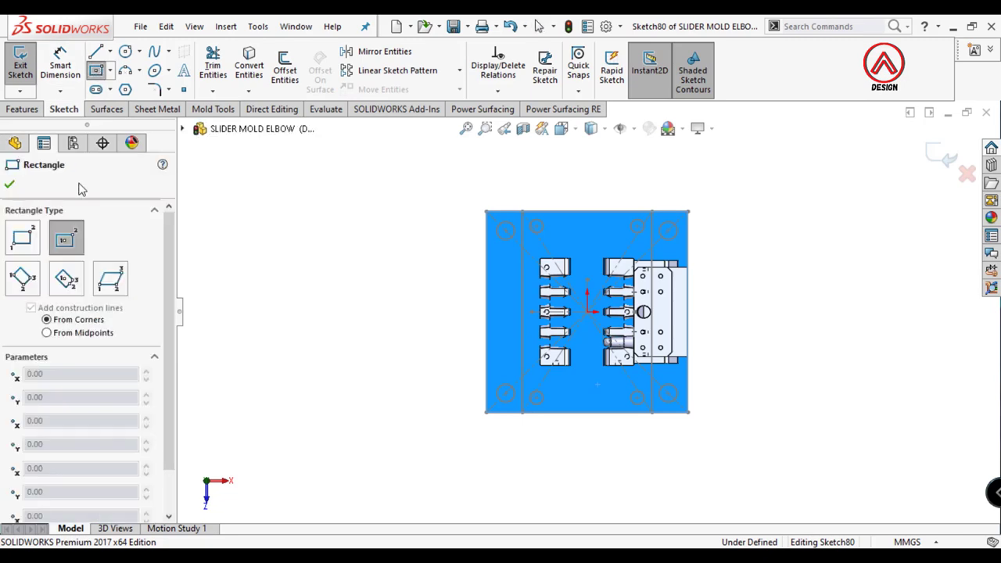
pyautogui.scroll(4, 618, 312)
pyautogui.scroll(2, 473, 303)
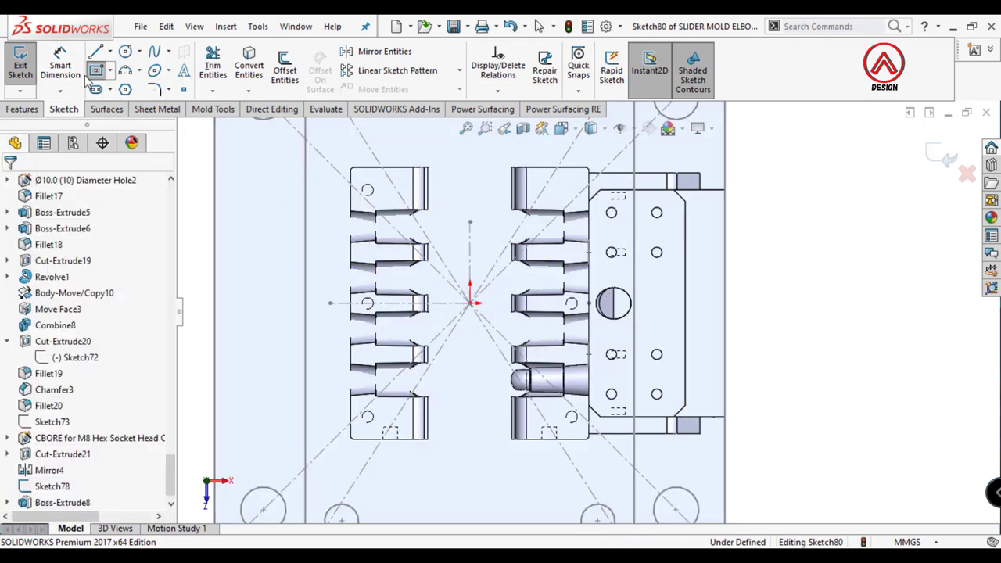
pyautogui.scroll(-3, 469, 303)
pyautogui.click(530, 307)
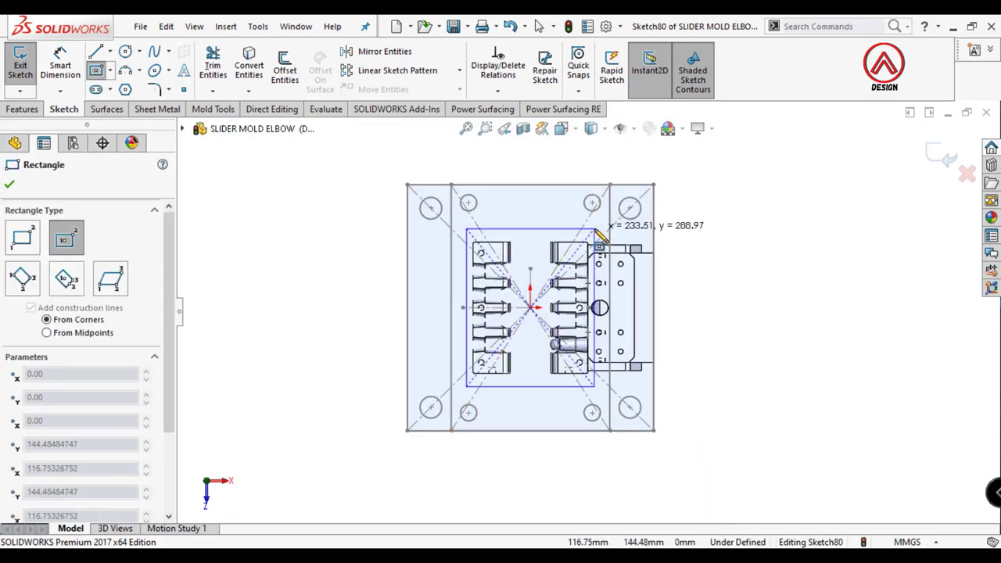
pyautogui.click(596, 230)
# Step: Dimension the pocket rectangle to 210 mm wide by 240 mm high
pyautogui.click(526, 184)
pyautogui.write('210')
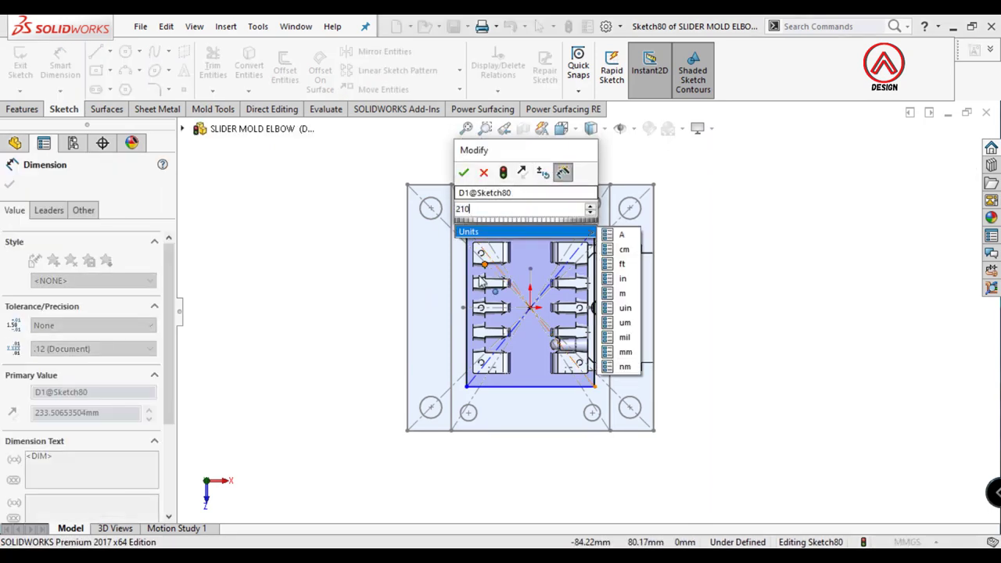
pyautogui.press('Return')
pyautogui.click(472, 309)
pyautogui.click(367, 310)
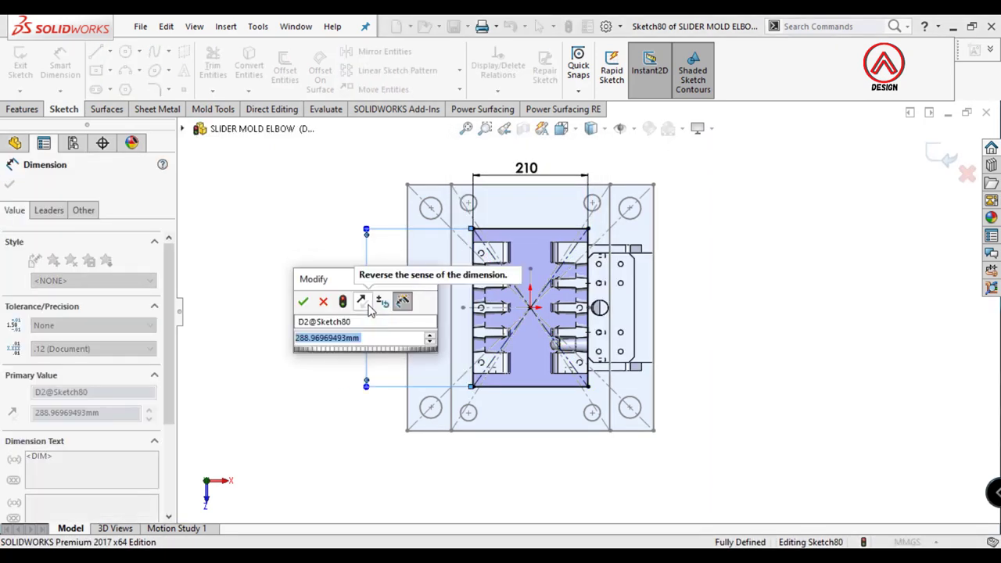
pyautogui.write('240')
pyautogui.press('Return')
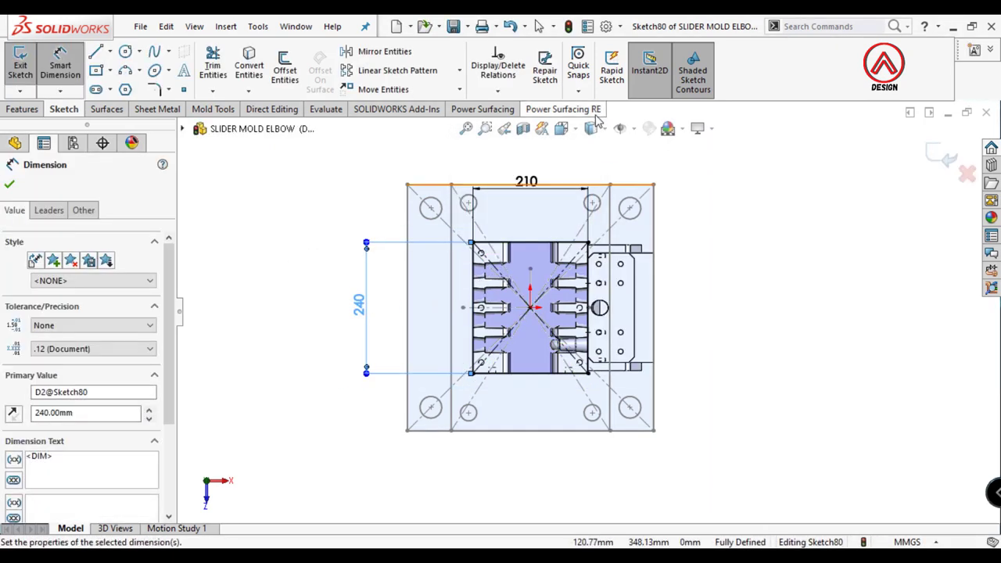
# Step: Extruded-cut the rectangle 50 mm deep, limiting the cut to the Boss-Extrude8 block
pyautogui.scroll(-5, 525, 258)
pyautogui.scroll(4, 246, 196)
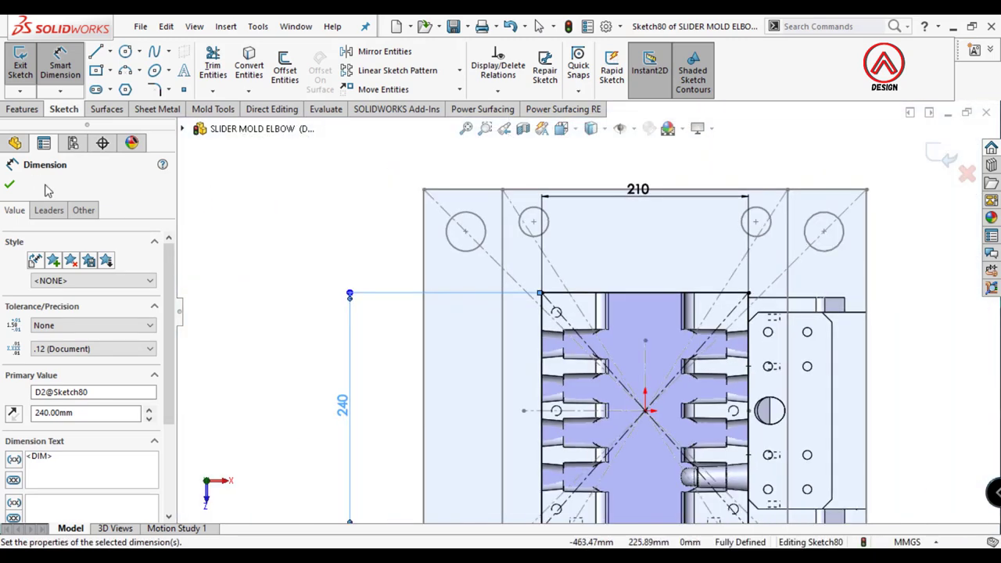
pyautogui.scroll(2, 719, 368)
pyautogui.scroll(-1, 719, 368)
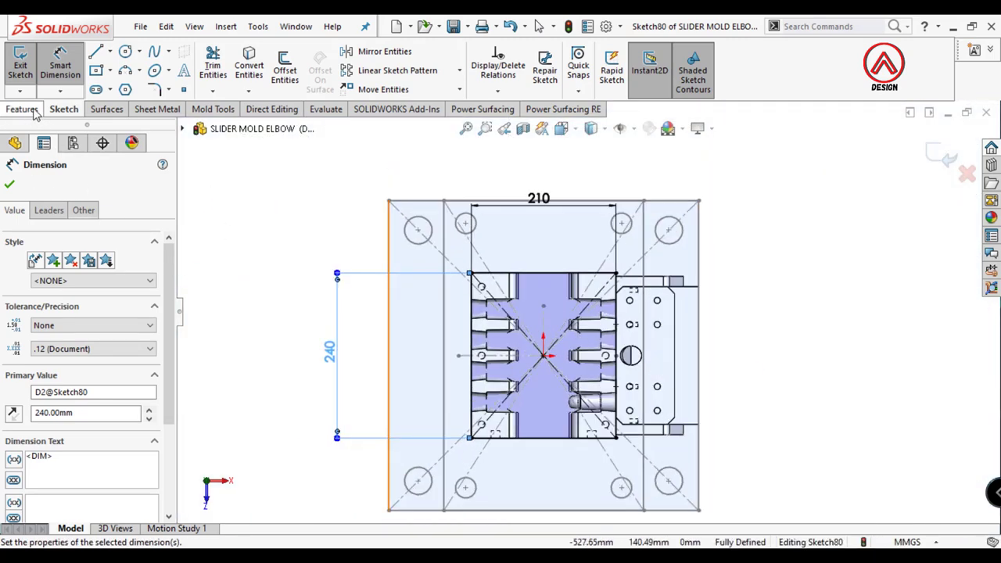
pyautogui.click(23, 109)
pyautogui.click(218, 70)
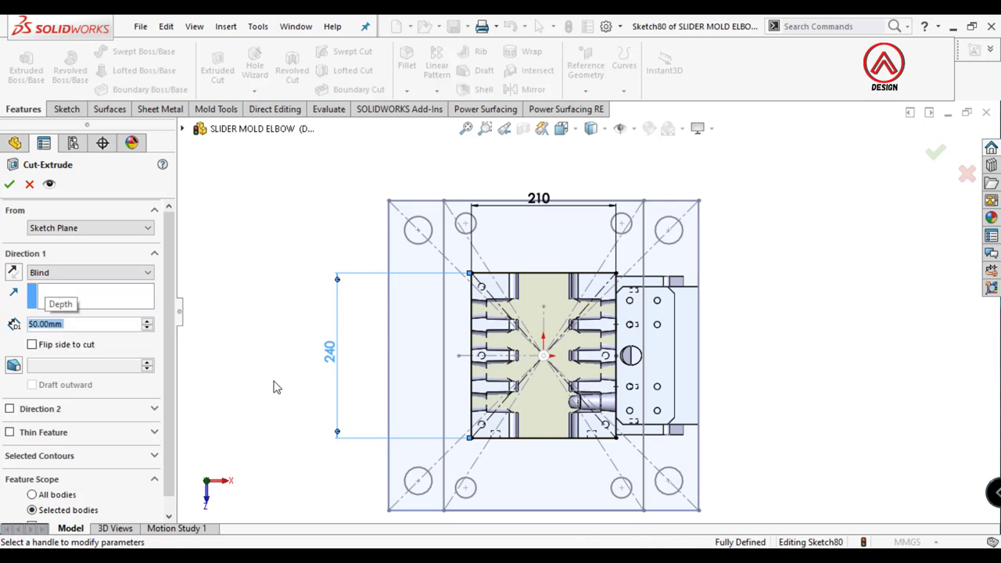
pyautogui.scroll(-3, 68, 519)
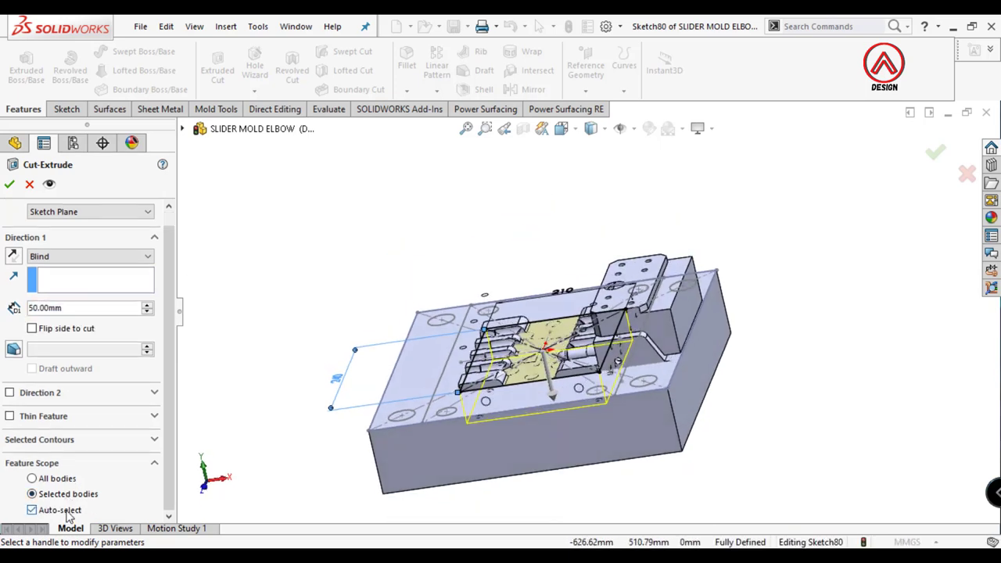
pyautogui.click(32, 475)
pyautogui.click(391, 462)
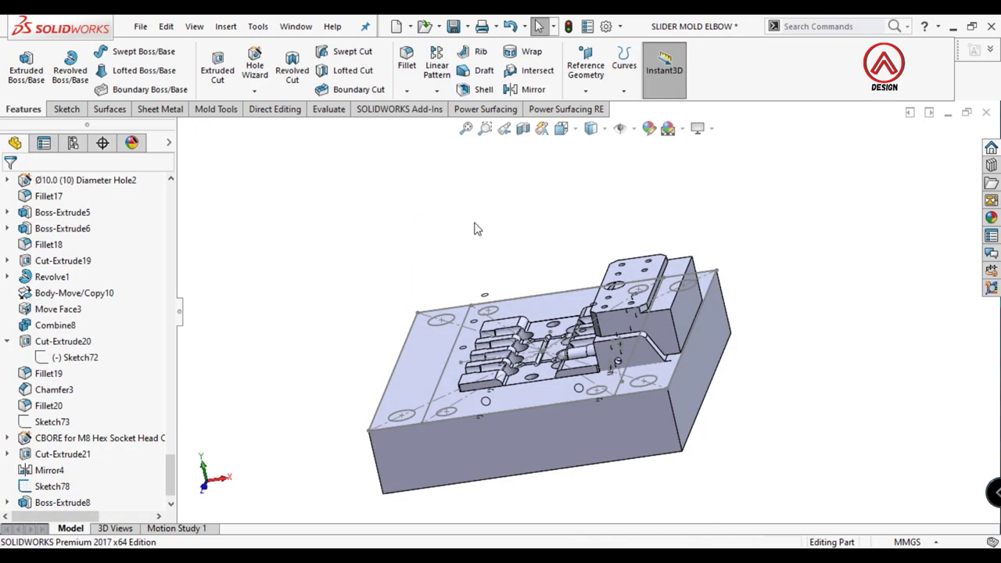
# Step: Isolate the new block body and start a sketch on its top face, viewed normal to it
pyautogui.rightClick(501, 192)
pyautogui.click(538, 507)
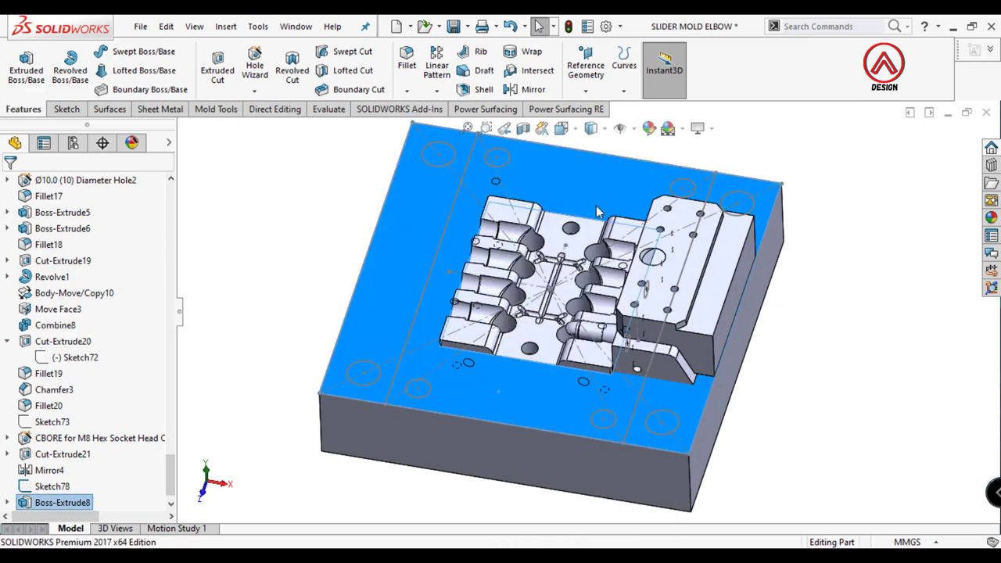
pyautogui.click(560, 128)
pyautogui.click(578, 188)
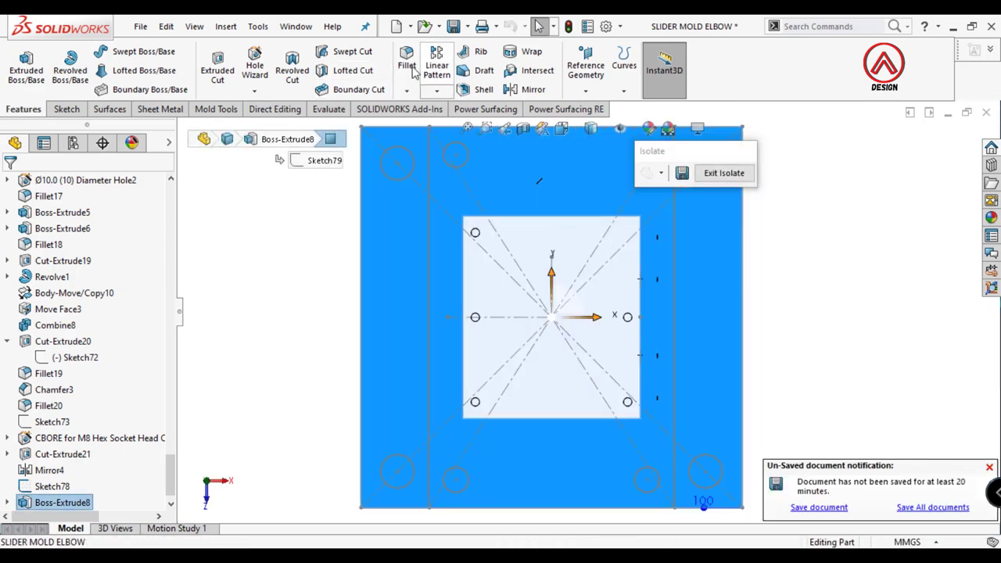
pyautogui.click(67, 109)
# Step: Draw a circle near the pocket's corner
pyautogui.click(19, 67)
pyautogui.click(125, 51)
pyautogui.scroll(-5, 438, 270)
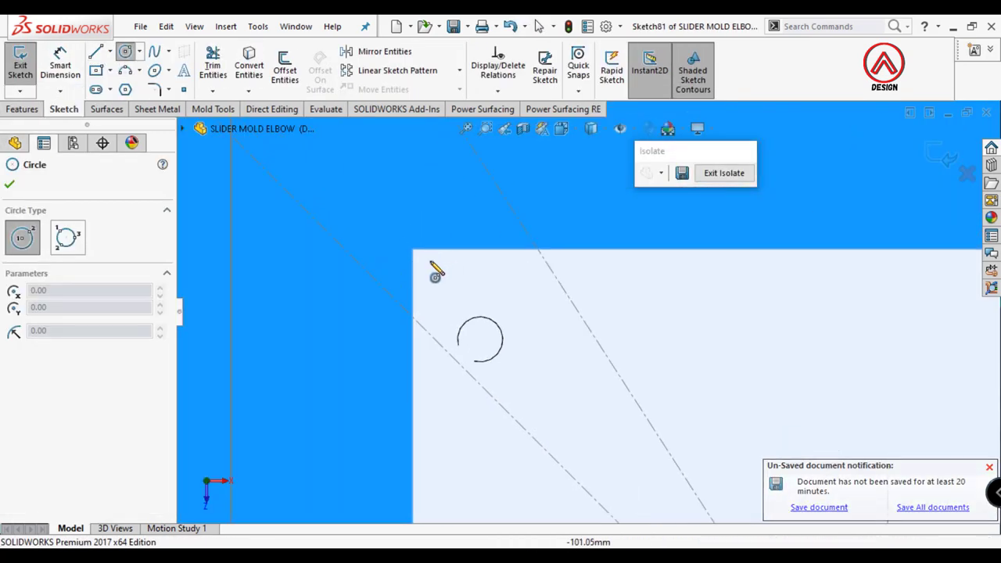
pyautogui.click(423, 262)
pyautogui.click(412, 248)
# Step: Dimension the circle to Ø10, offset 1.5 mm from the pocket's top and left edges
pyautogui.press('d')
pyautogui.click(438, 248)
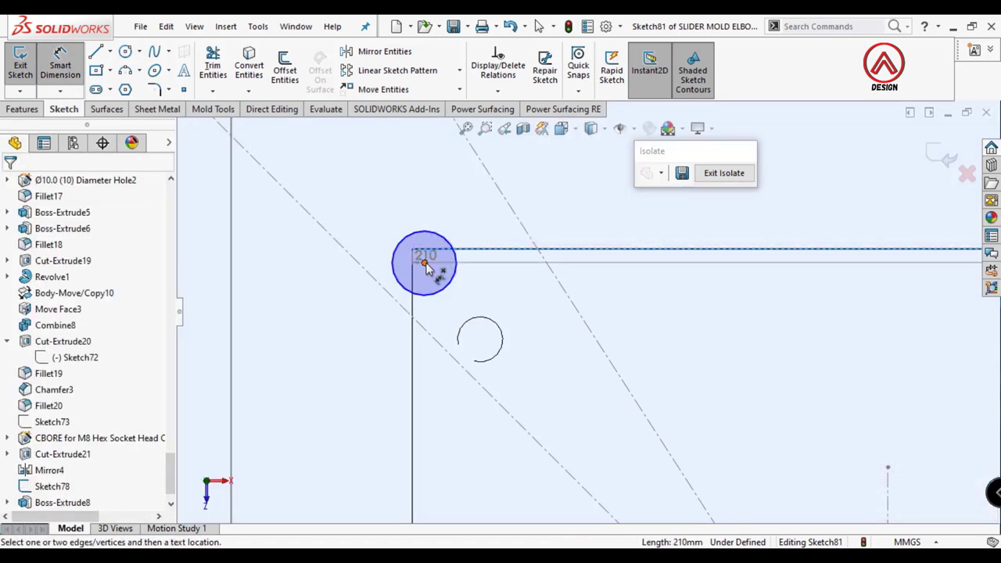
pyautogui.click(424, 262)
pyautogui.click(524, 294)
pyautogui.write('1.5')
pyautogui.press('Return')
pyautogui.click(412, 305)
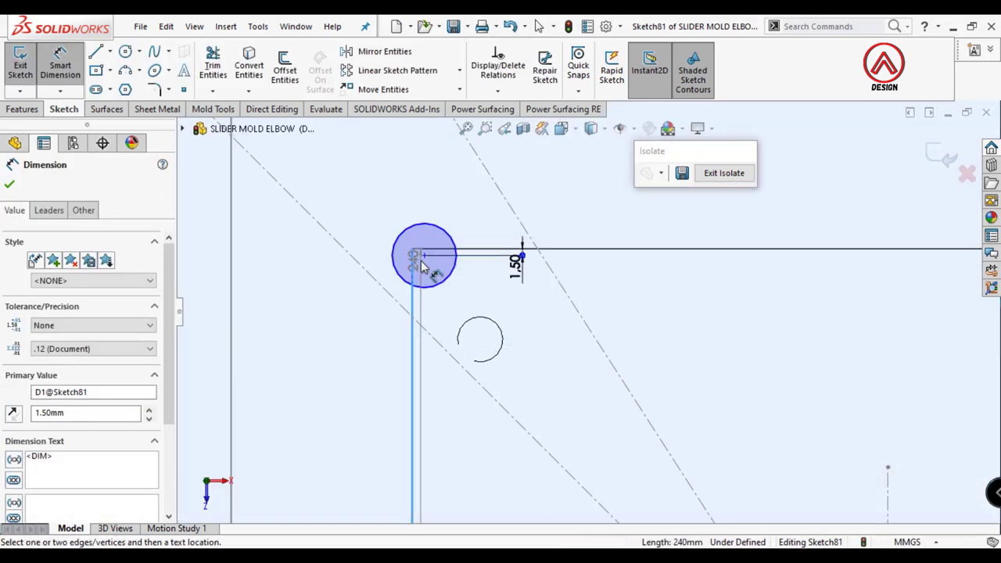
pyautogui.click(424, 255)
pyautogui.click(430, 313)
pyautogui.write('1.5')
pyautogui.press('Return')
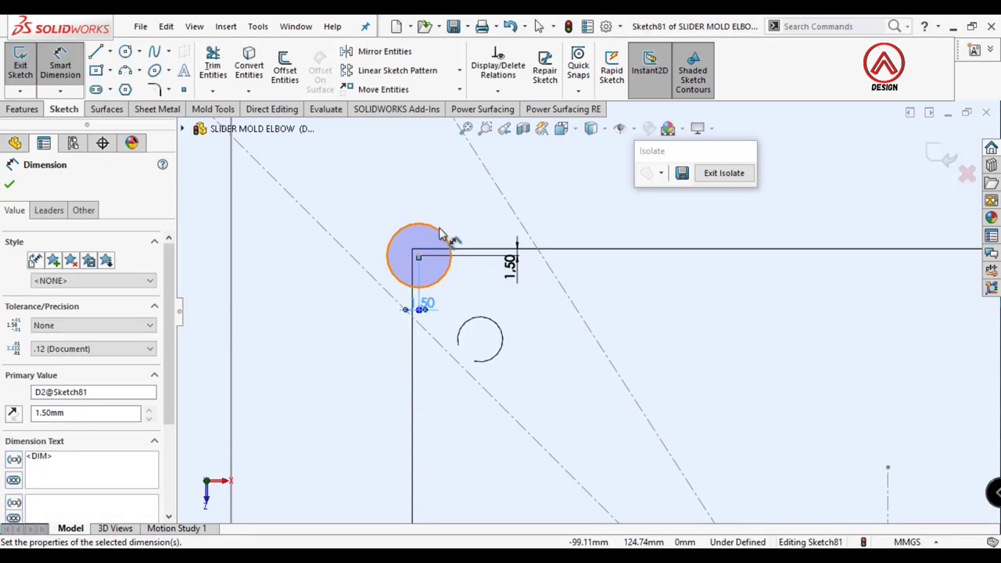
pyautogui.write('10')
pyautogui.press('Return')
# Step: Add vertical and horizontal centre lines through the origin
pyautogui.press('l')
pyautogui.scroll(2, 730, 380)
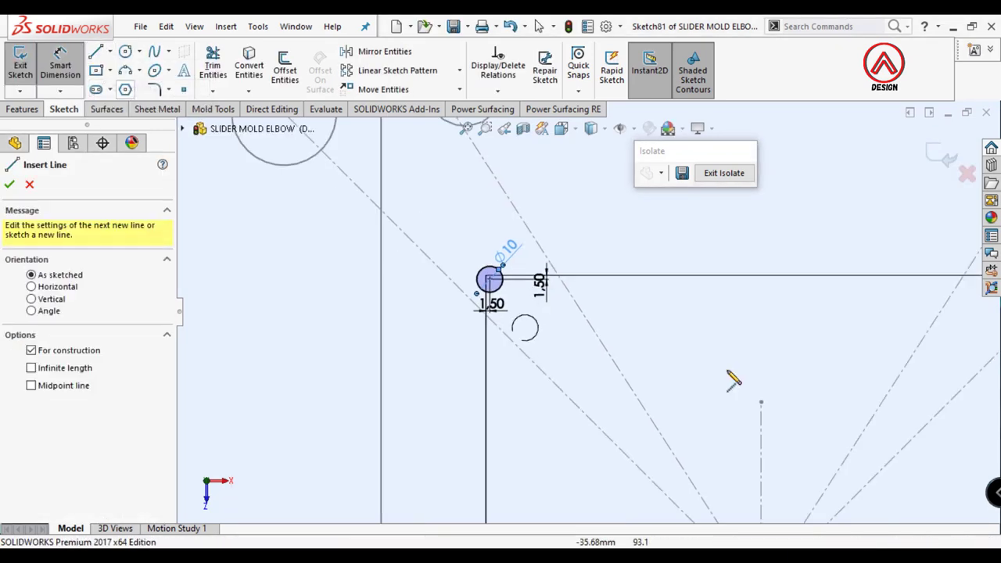
pyautogui.scroll(4, 680, 453)
pyautogui.click(671, 447)
pyautogui.doubleClick(670, 446)
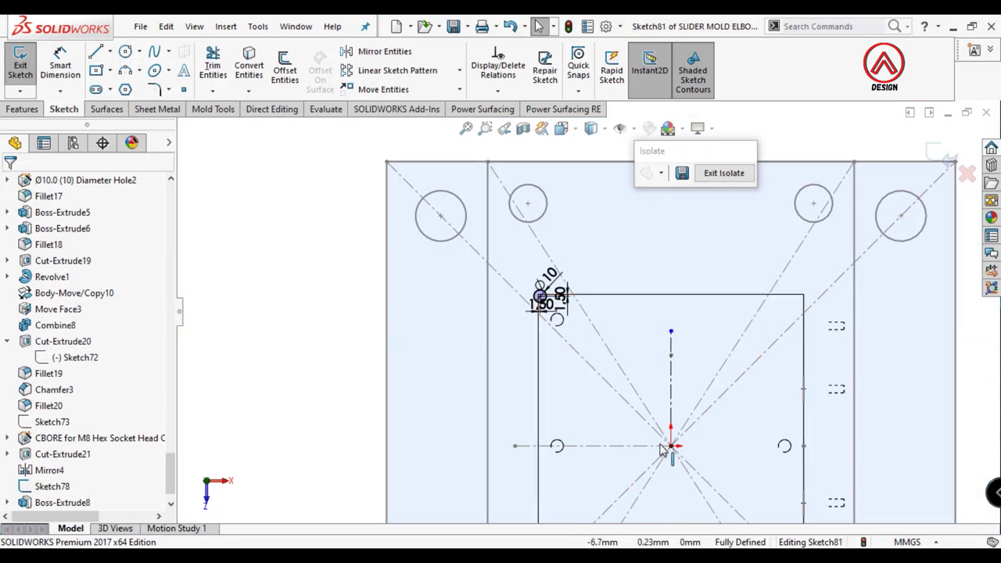
pyautogui.click(670, 447)
pyautogui.doubleClick(719, 445)
# Step: Mirror the Ø10 circle about the centre line
pyautogui.click(374, 51)
pyautogui.scroll(-3, 539, 307)
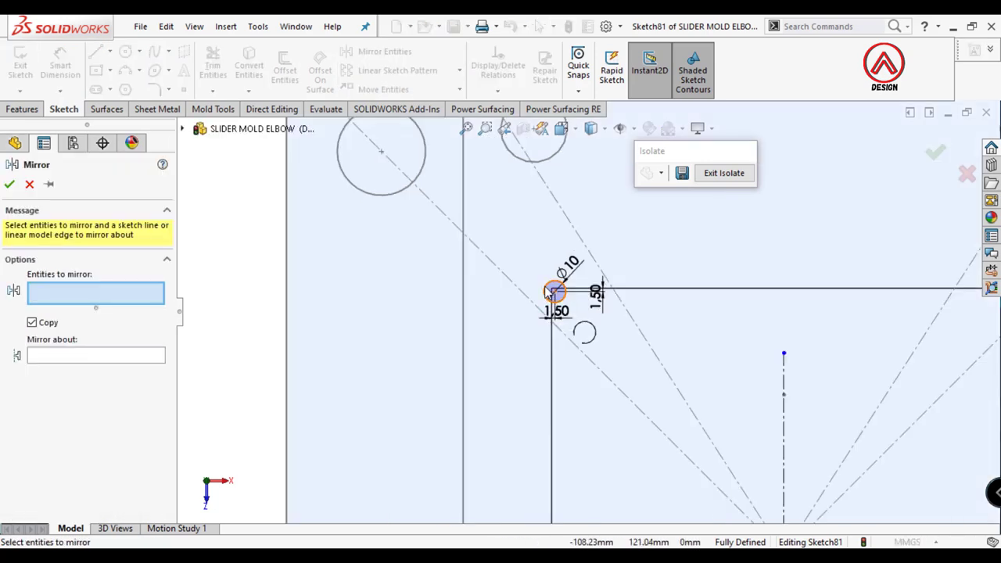
pyautogui.click(93, 358)
pyautogui.click(783, 402)
# Step: Mirror both small circles to the other side and extrude-cut them into the plate
pyautogui.click(9, 184)
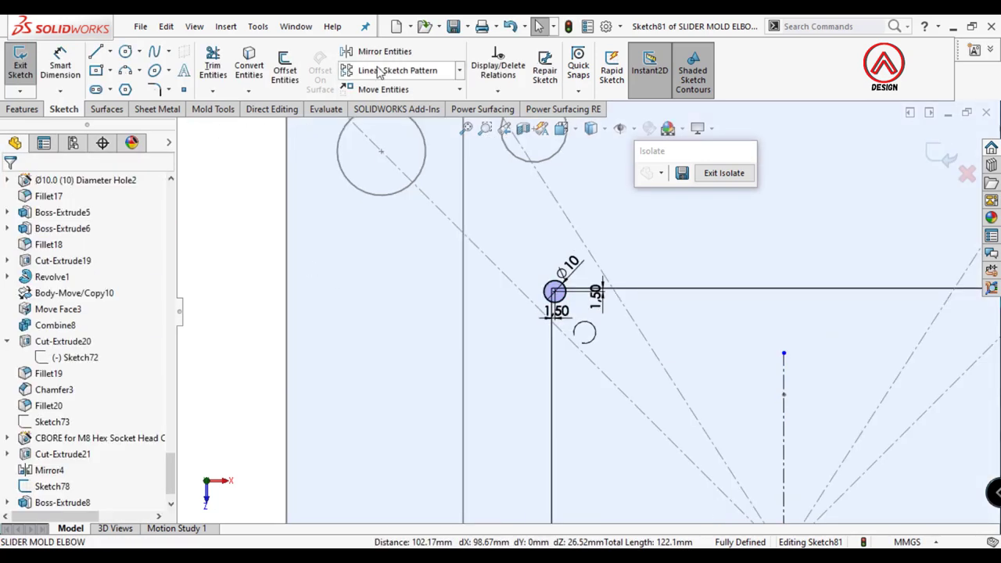
pyautogui.click(544, 287)
pyautogui.scroll(3, 535, 288)
pyautogui.click(831, 311)
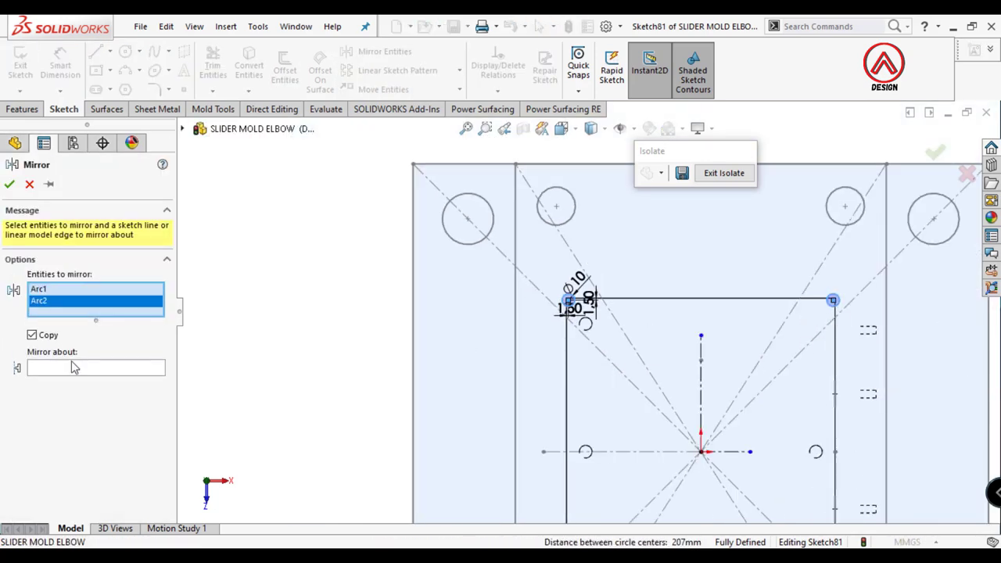
pyautogui.click(10, 184)
pyautogui.click(22, 109)
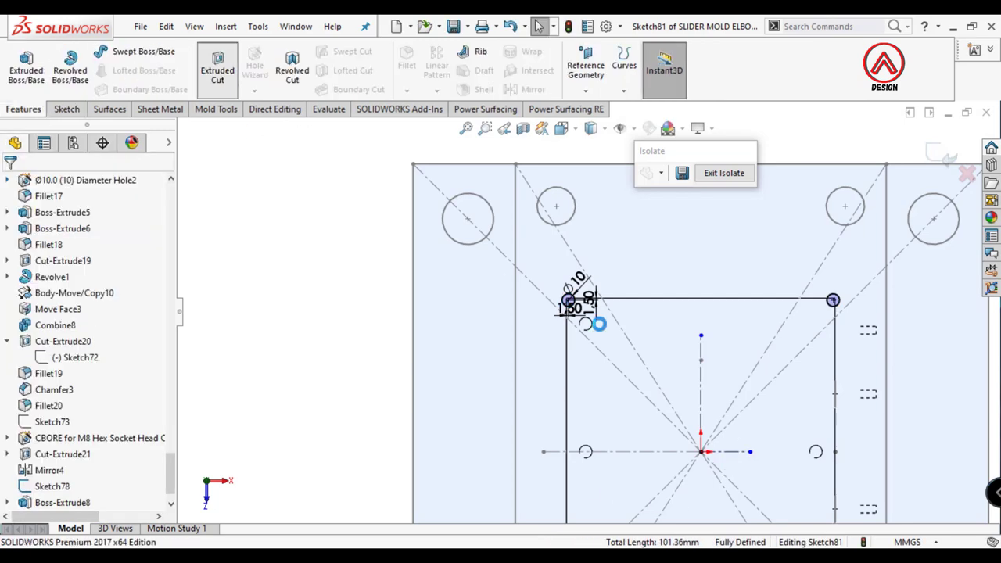
pyautogui.click(218, 69)
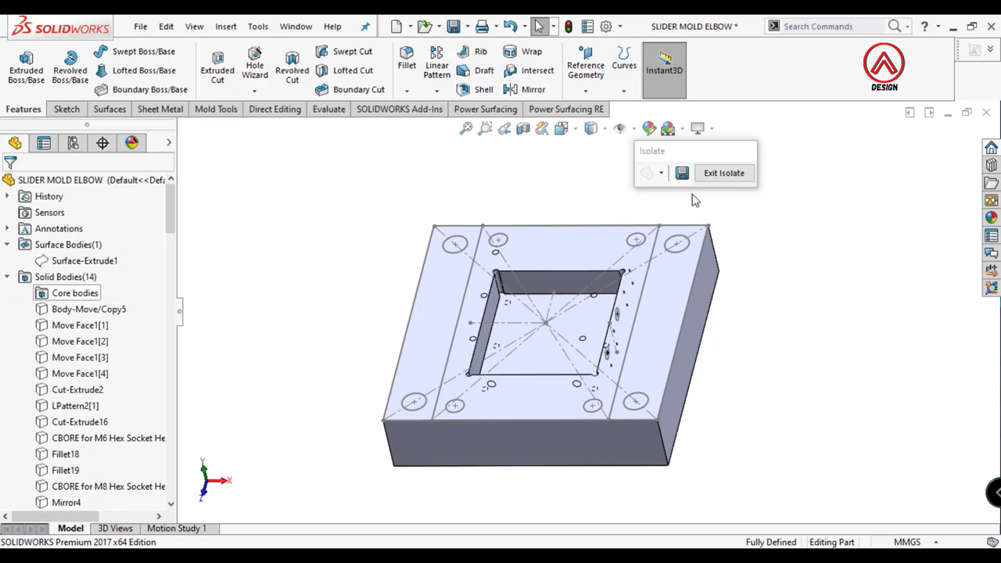
# Step: Show all mold bodies again and start a sketch on the lower block's front face, viewed normal to it
pyautogui.click(723, 173)
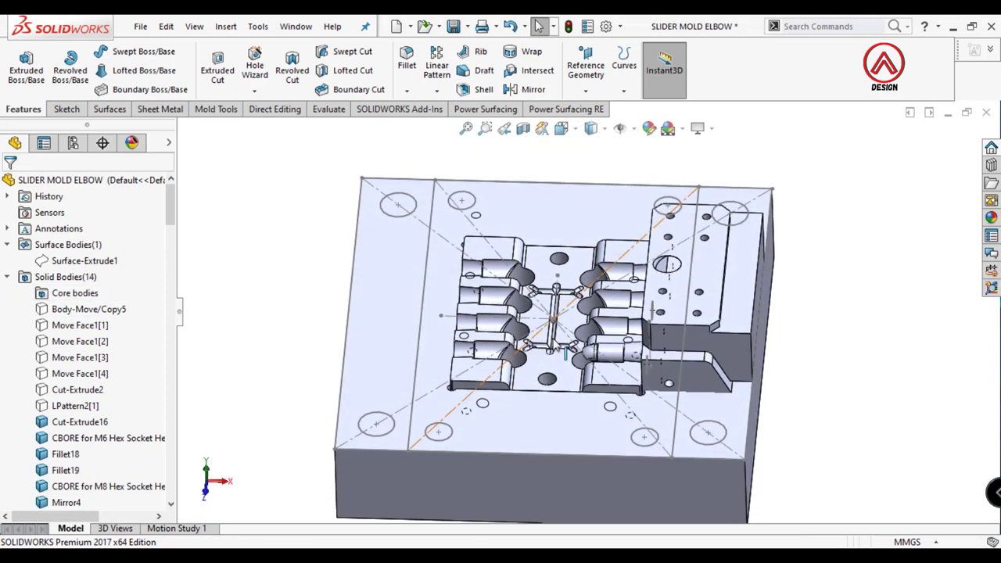
pyautogui.moveTo(548, 336); pyautogui.dragTo(501, 378, button='middle')
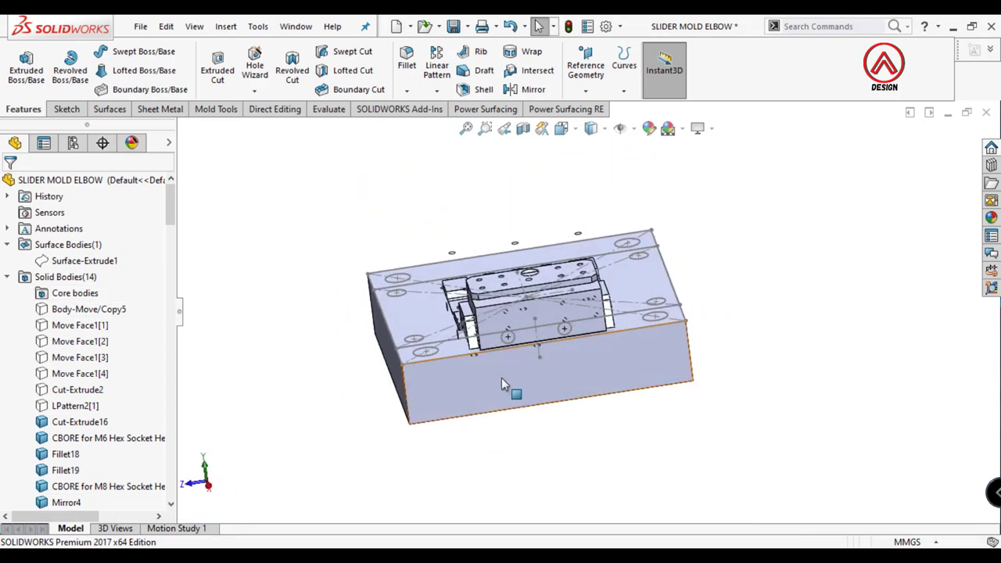
pyautogui.click(501, 378)
pyautogui.click(630, 338)
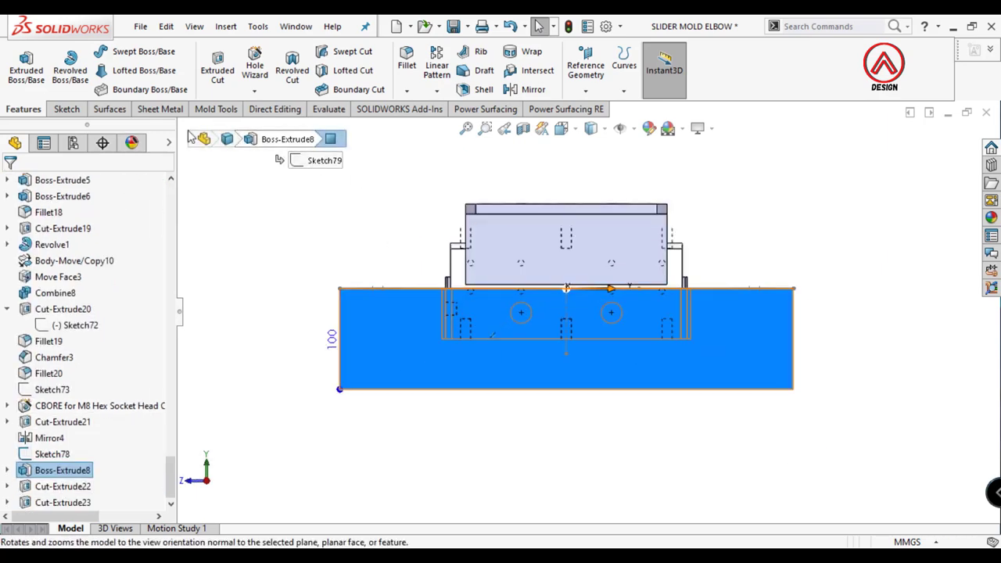
pyautogui.click(66, 108)
# Step: Turn on Hidden Lines Visible and begin a rectangle, then cancel it
pyautogui.click(21, 63)
pyautogui.click(600, 127)
pyautogui.click(597, 224)
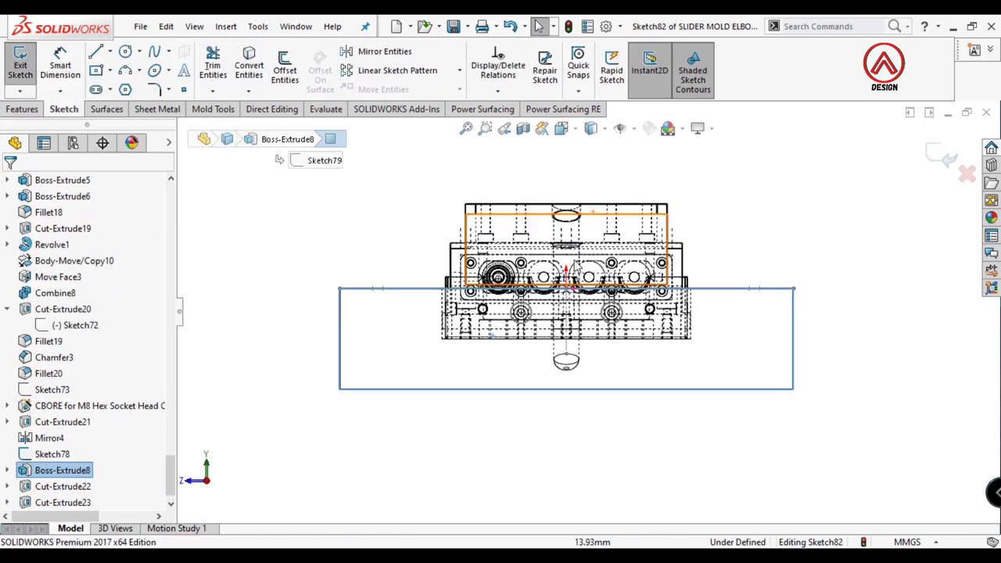
pyautogui.scroll(-2, 595, 336)
pyautogui.click(96, 70)
pyautogui.scroll(-2, 442, 375)
pyautogui.scroll(-3, 441, 376)
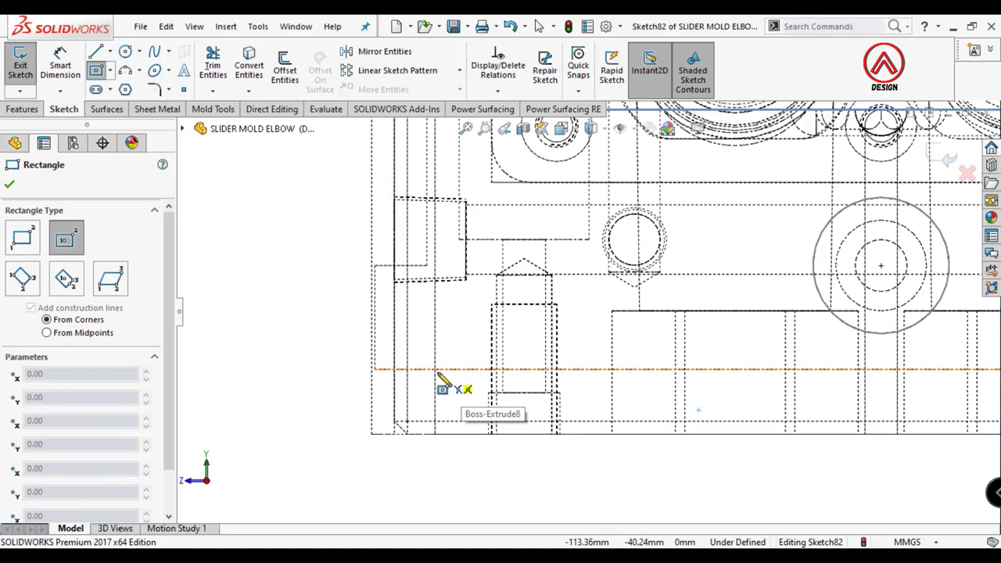
pyautogui.scroll(3, 439, 310)
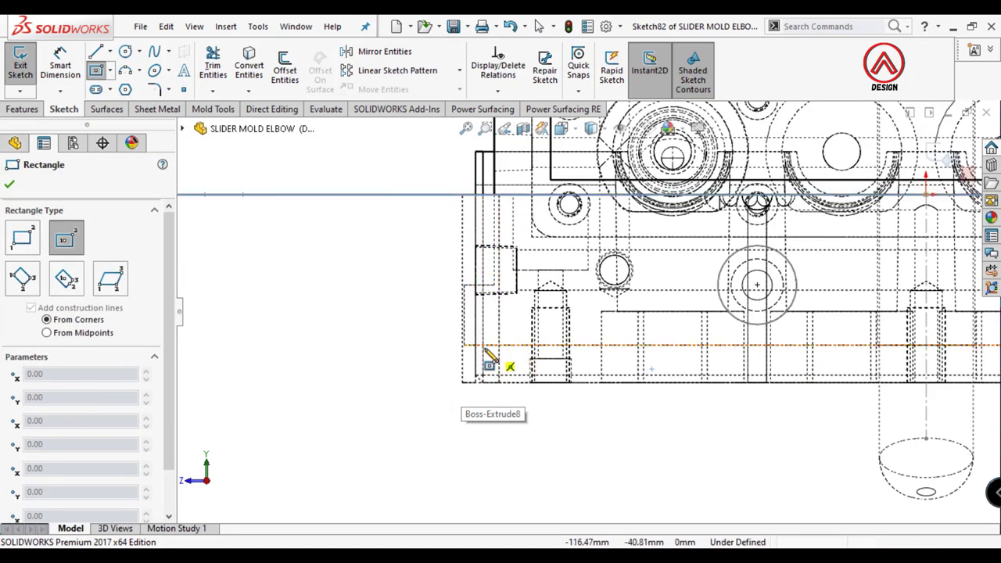
pyautogui.scroll(5, 547, 297)
pyautogui.press('Escape')
# Step: Reorient to the front view, select the lower block and show hidden lines
pyautogui.moveTo(576, 286); pyautogui.dragTo(821, 183, button='middle')
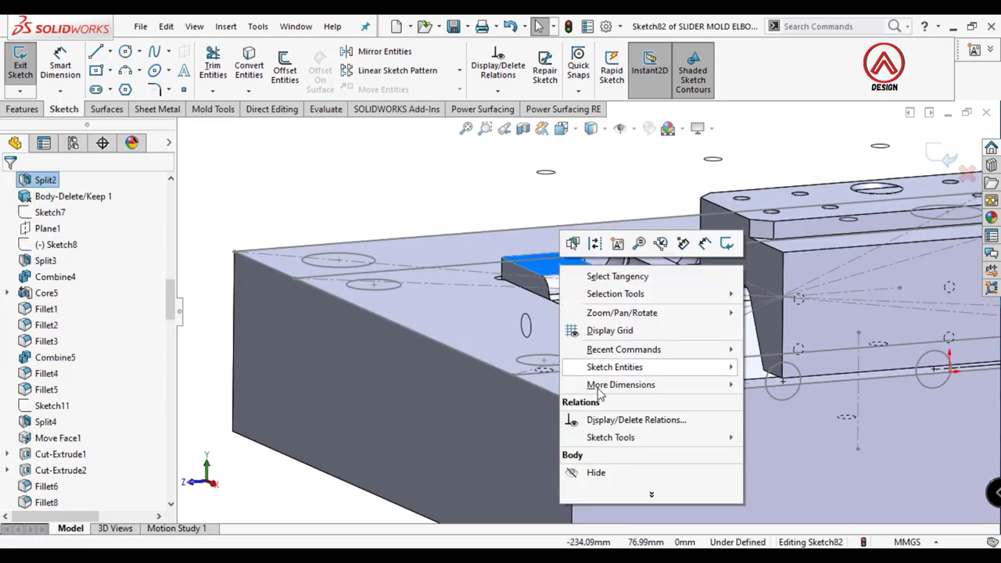
pyautogui.rightClick(557, 228)
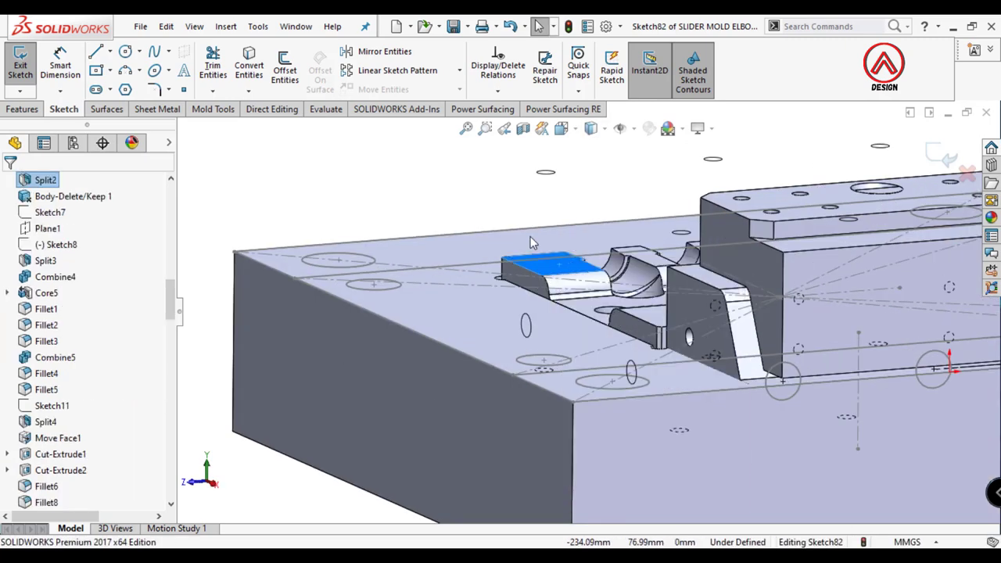
pyautogui.press('Escape')
pyautogui.click(561, 127)
pyautogui.click(656, 172)
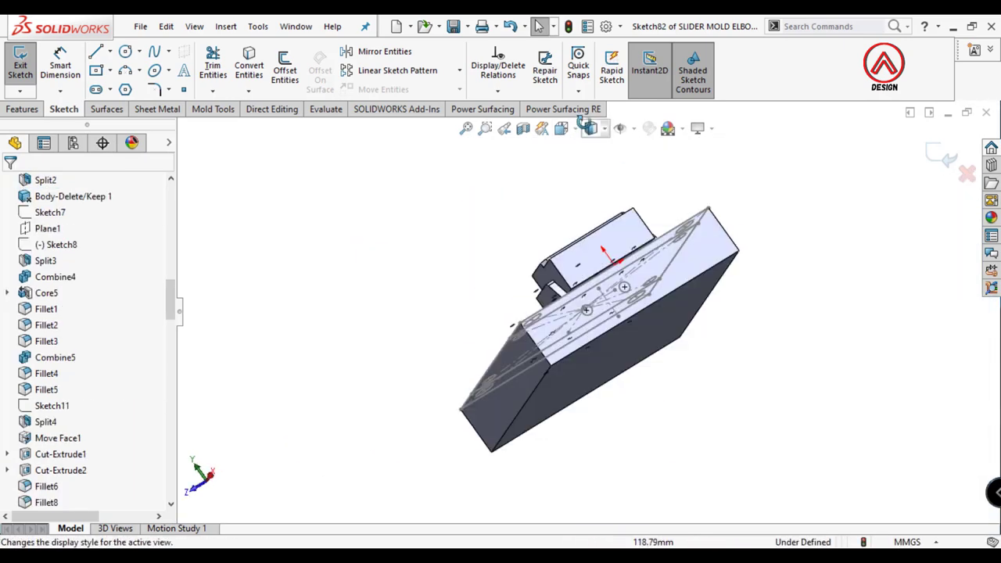
pyautogui.click(562, 127)
pyautogui.click(642, 212)
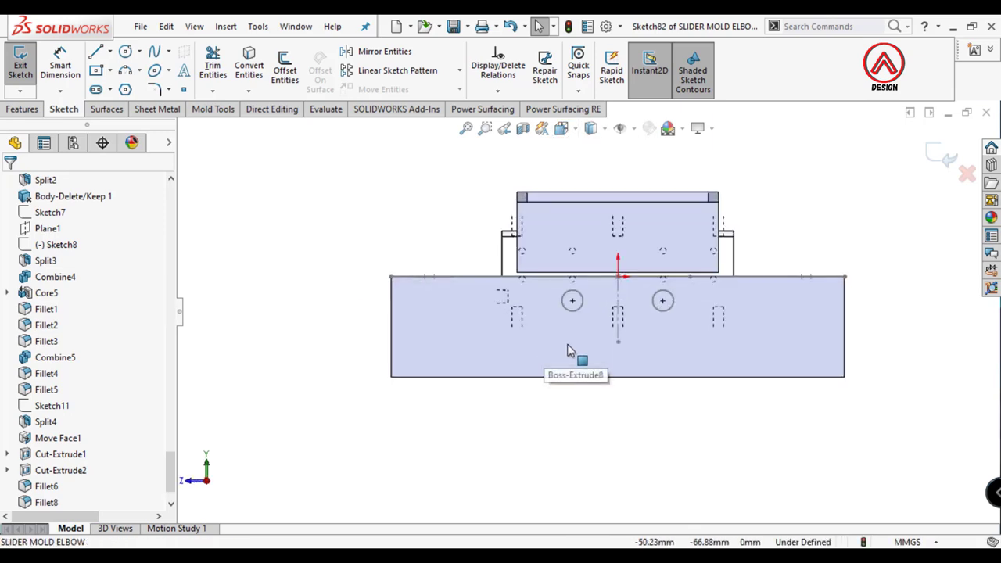
pyautogui.click(574, 362)
pyautogui.click(591, 212)
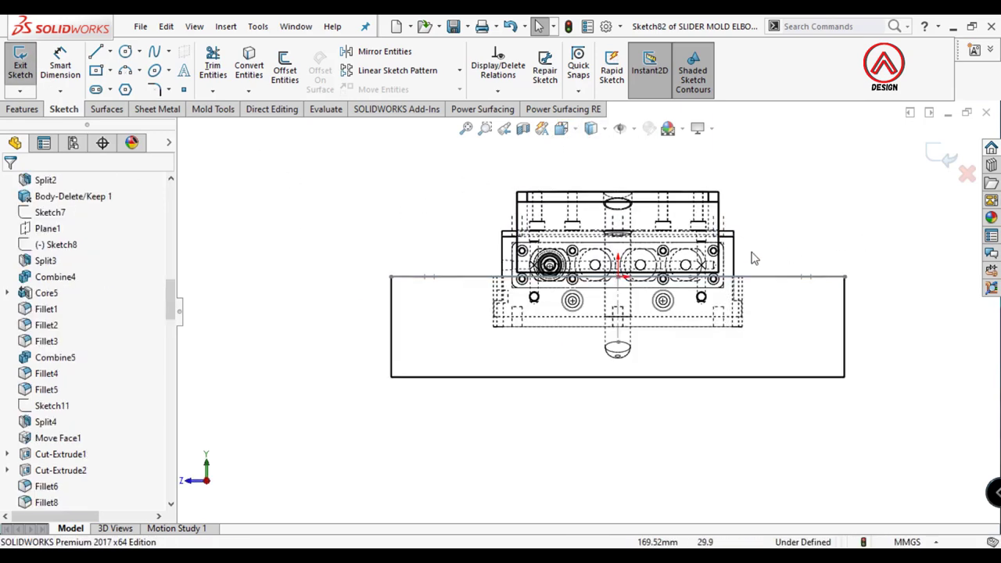
pyautogui.scroll(-3, 594, 313)
# Step: Start a corner rectangle on the lower block, then abandon the unfinished attempt
pyautogui.click(96, 70)
pyautogui.click(22, 237)
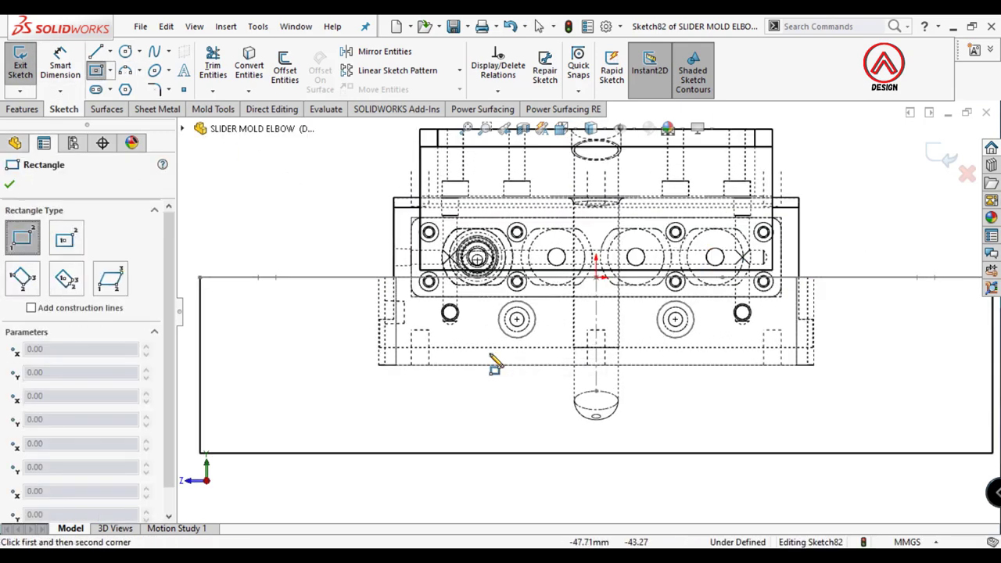
pyautogui.scroll(-5, 381, 338)
pyautogui.click(363, 322)
pyautogui.scroll(5, 558, 301)
pyautogui.scroll(2, 759, 286)
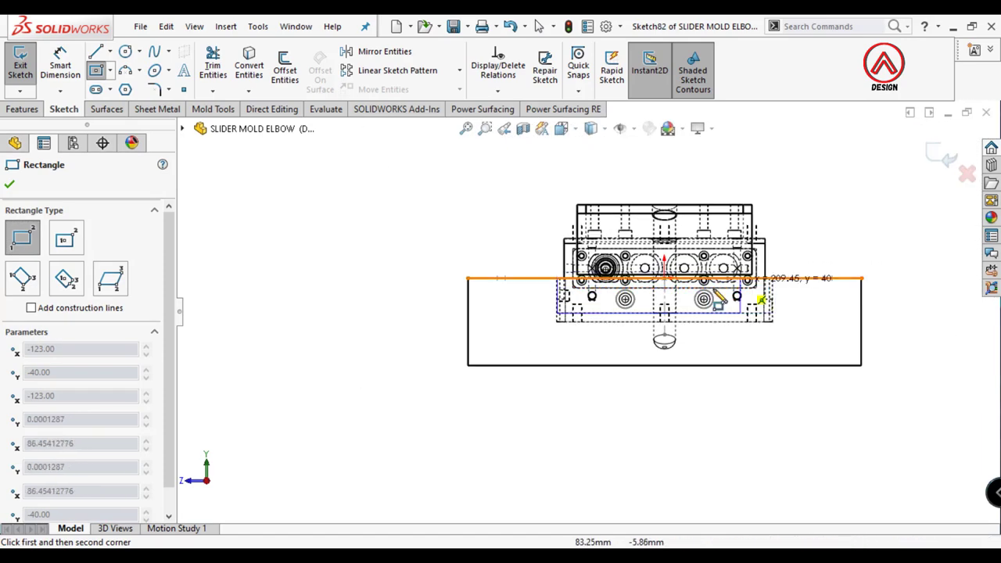
pyautogui.scroll(-3, 688, 298)
pyautogui.scroll(-3, 468, 268)
pyautogui.scroll(-3, 437, 269)
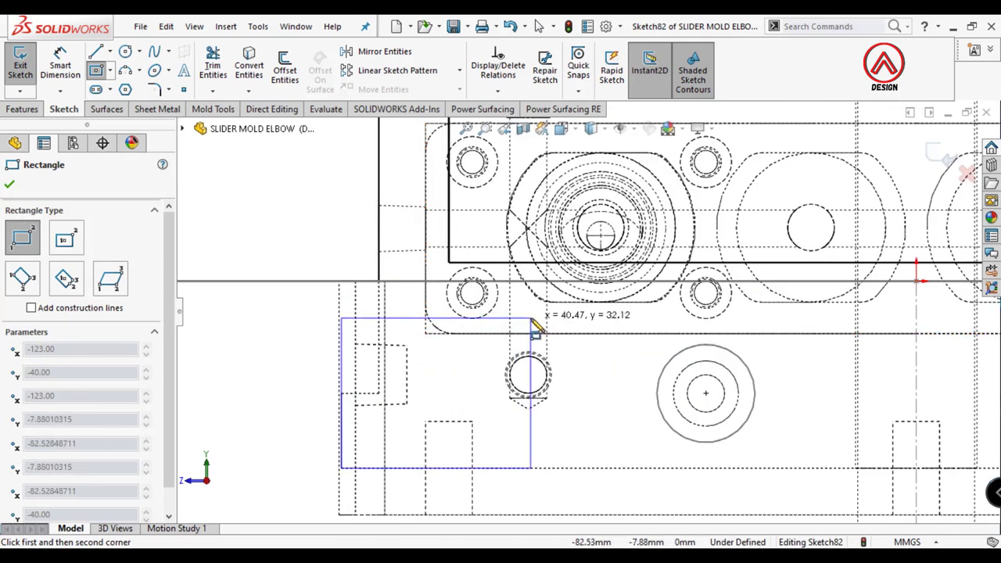
pyautogui.scroll(-2, 478, 428)
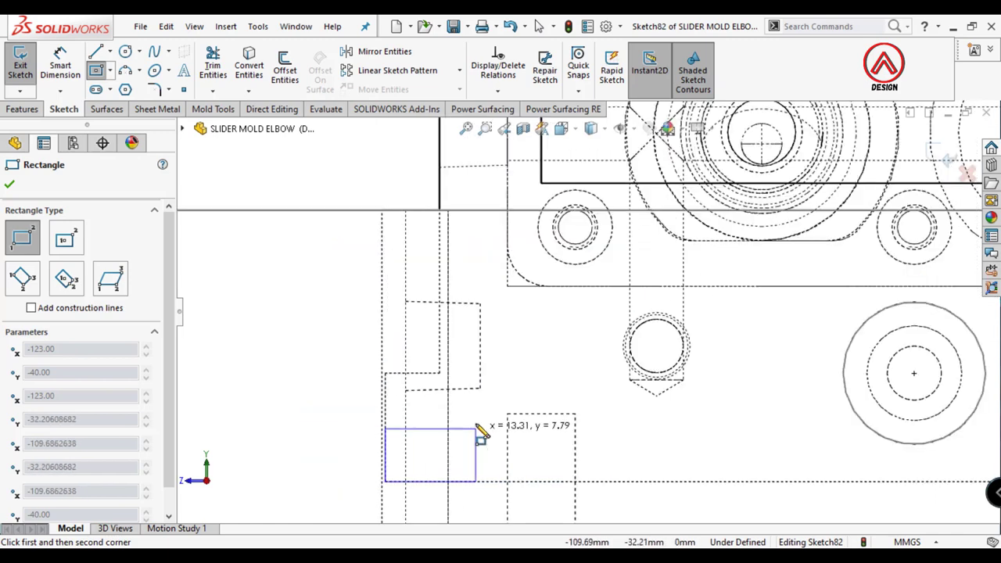
pyautogui.press('Escape')
# Step: Draw a corner rectangle from the block's left edge across the lower block region
pyautogui.press('Return')
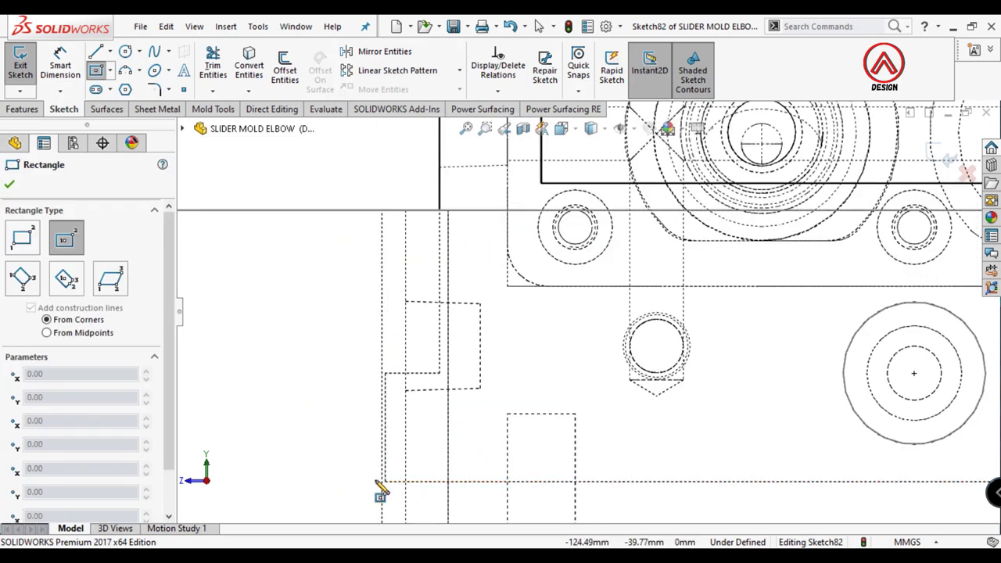
pyautogui.scroll(2, 381, 489)
pyautogui.click(22, 237)
pyautogui.scroll(-2, 480, 372)
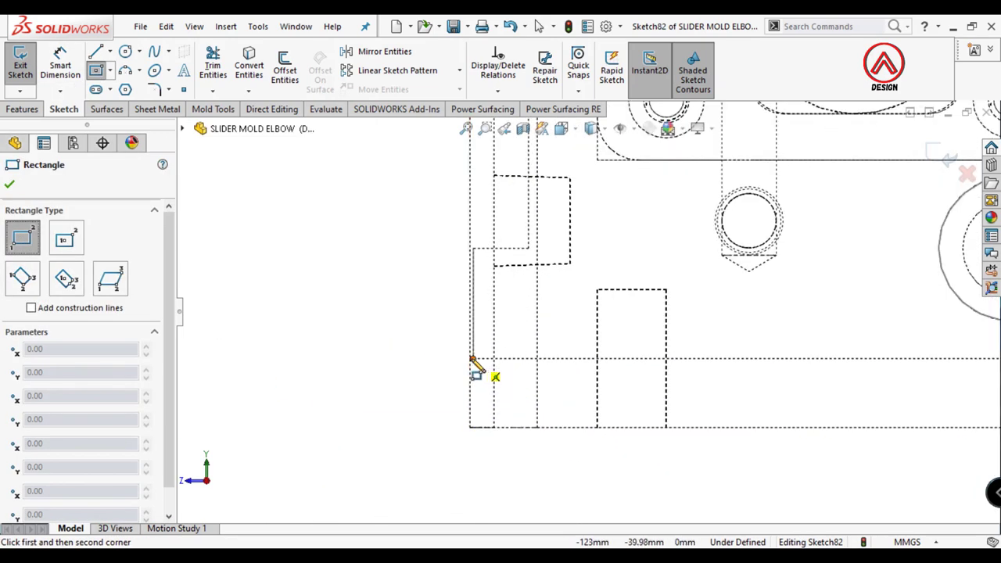
pyautogui.click(466, 364)
pyautogui.scroll(2, 547, 336)
pyautogui.scroll(2, 681, 289)
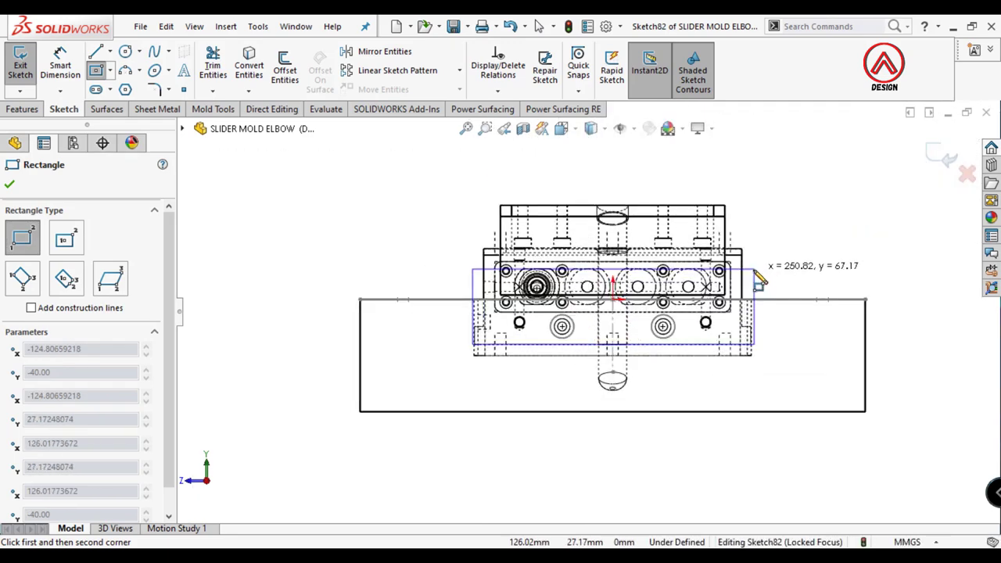
pyautogui.scroll(-1, 743, 304)
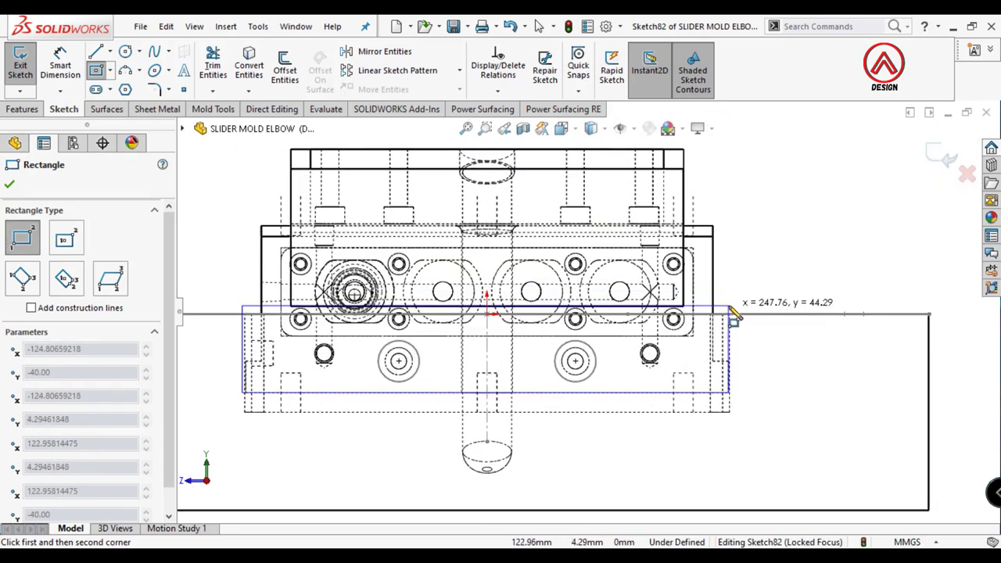
pyautogui.click(748, 316)
# Step: Begin Smart Dimension on the rectangle and adjust the view slightly off front
pyautogui.press('d')
pyautogui.scroll(-3, 703, 337)
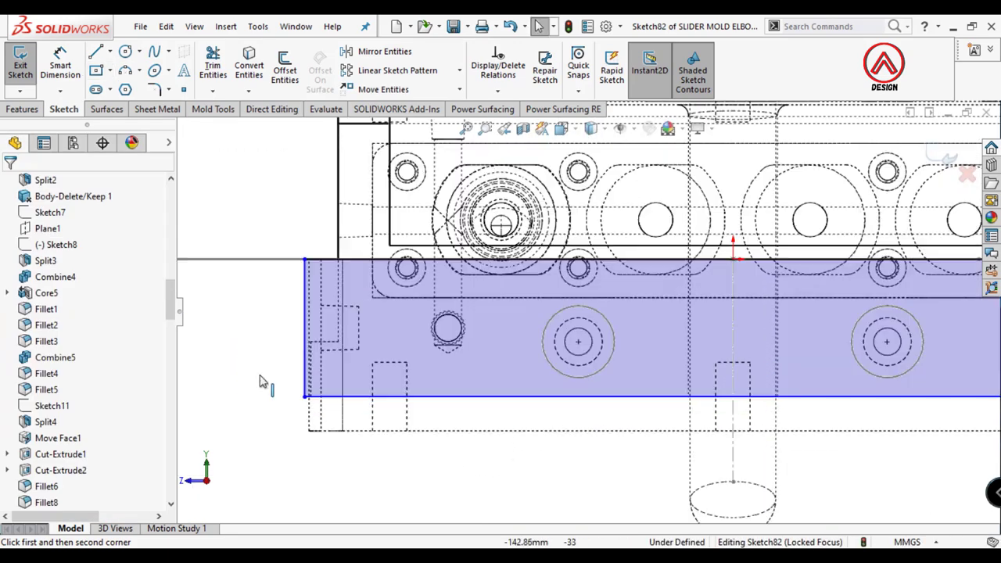
pyautogui.scroll(-2, 368, 286)
pyautogui.scroll(2, 400, 391)
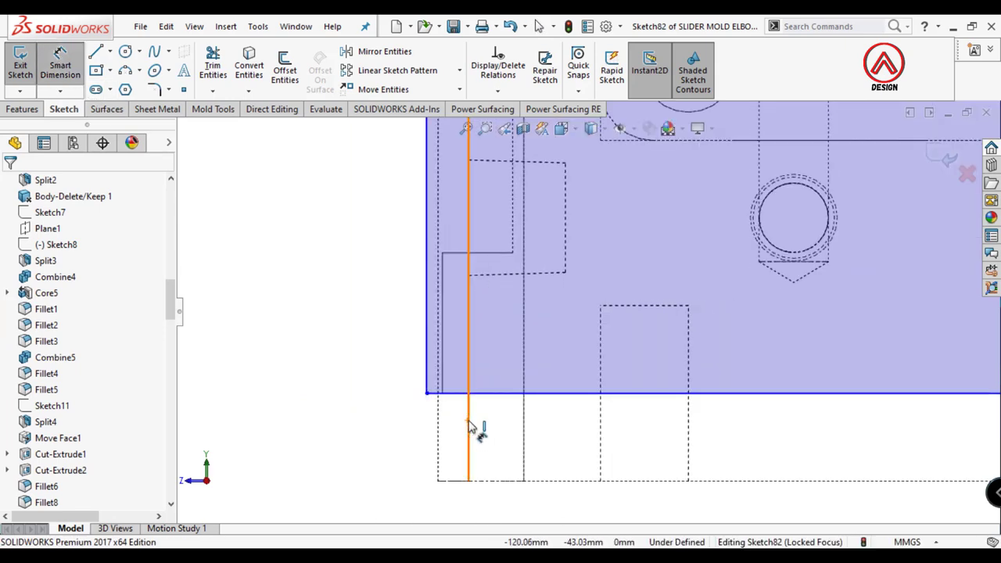
pyautogui.scroll(3, 580, 274)
pyautogui.scroll(-3, 568, 283)
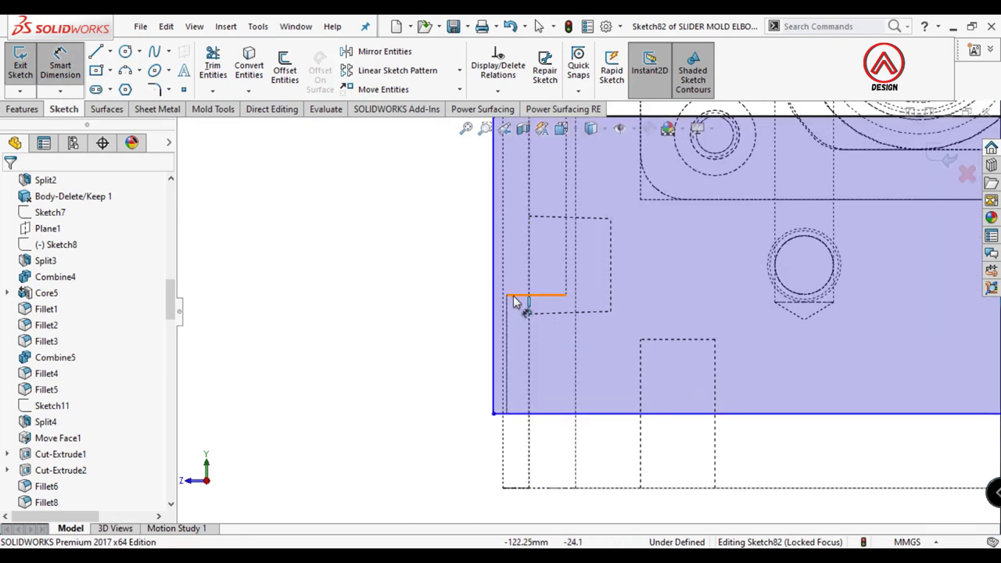
pyautogui.scroll(3, 548, 301)
pyautogui.scroll(-2, 606, 308)
pyautogui.scroll(3, 593, 336)
pyautogui.scroll(2, 589, 329)
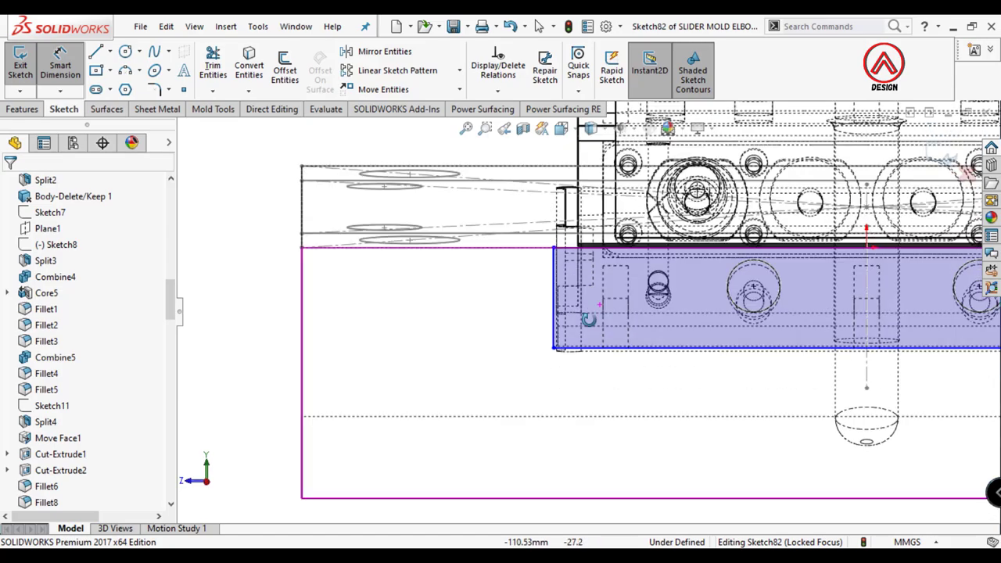
pyautogui.moveTo(588, 318); pyautogui.dragTo(581, 318, button='middle')
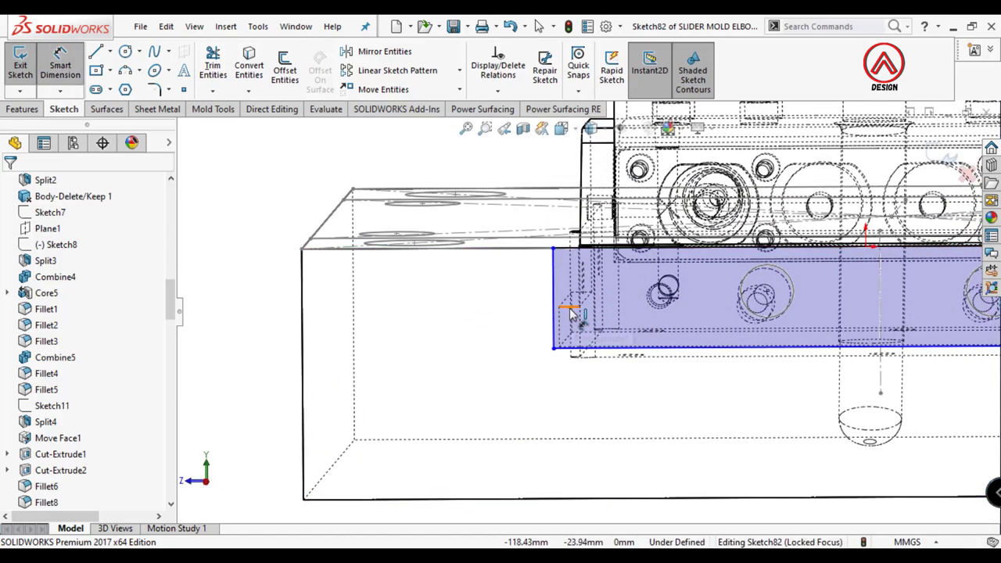
pyautogui.scroll(-2, 553, 313)
pyautogui.moveTo(554, 313); pyautogui.dragTo(564, 352)
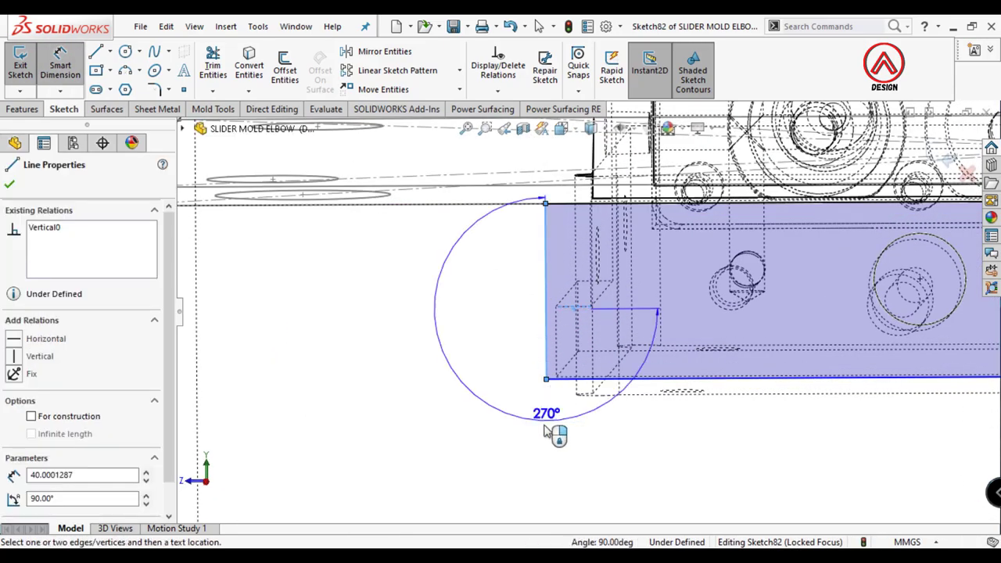
# Step: Dimension the rectangle's left and right side offsets (0.5 and .3 entered)
pyautogui.click(547, 321)
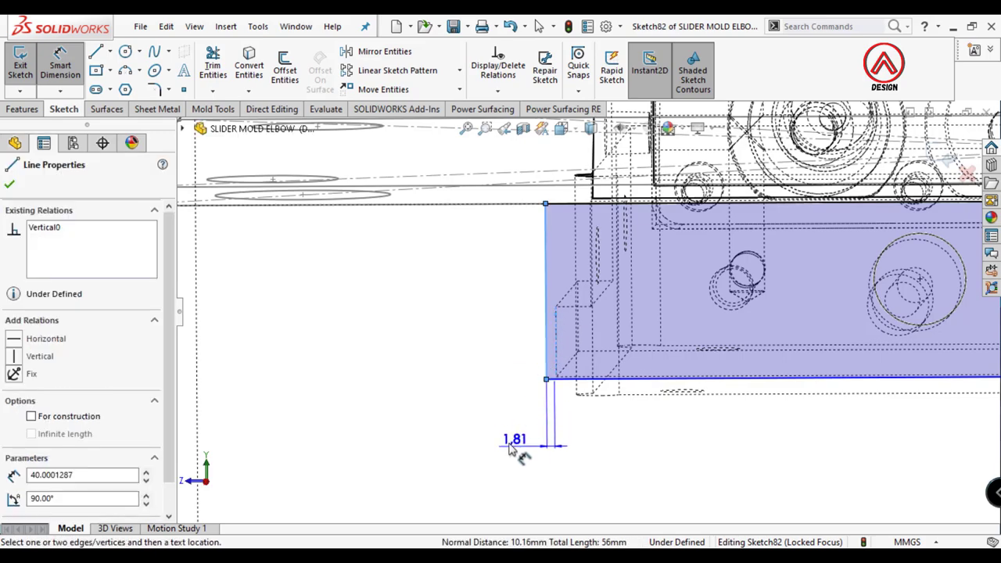
pyautogui.click(514, 444)
pyautogui.write('0.5')
pyautogui.press('Return')
pyautogui.scroll(3, 668, 374)
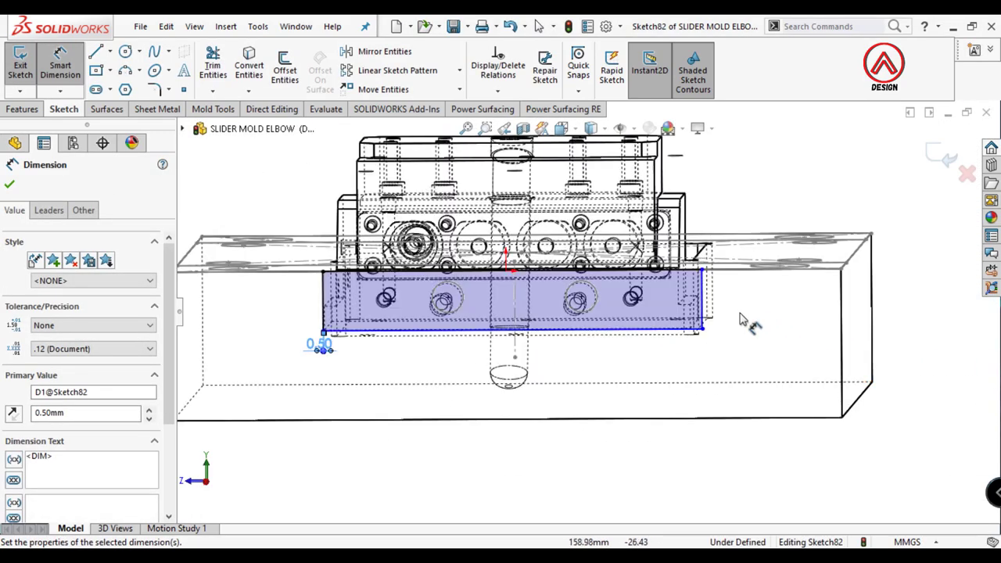
pyautogui.scroll(-3, 594, 327)
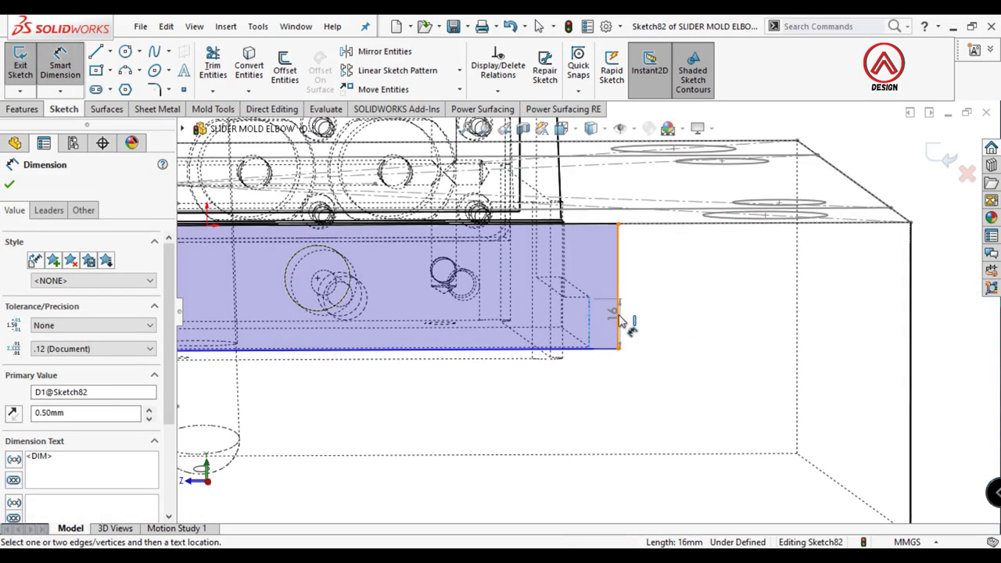
pyautogui.click(621, 321)
pyautogui.click(641, 382)
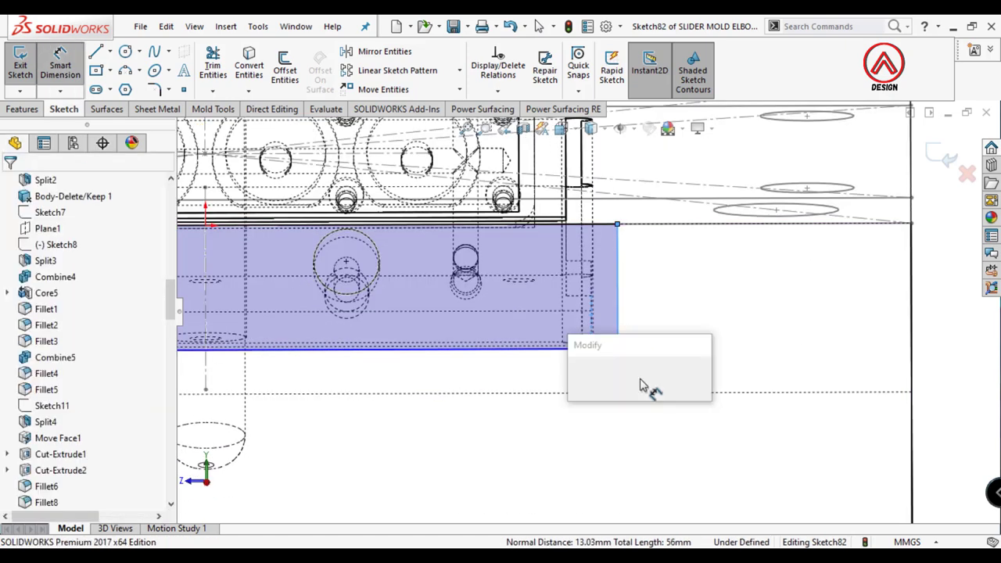
pyautogui.write('.3')
pyautogui.press('Return')
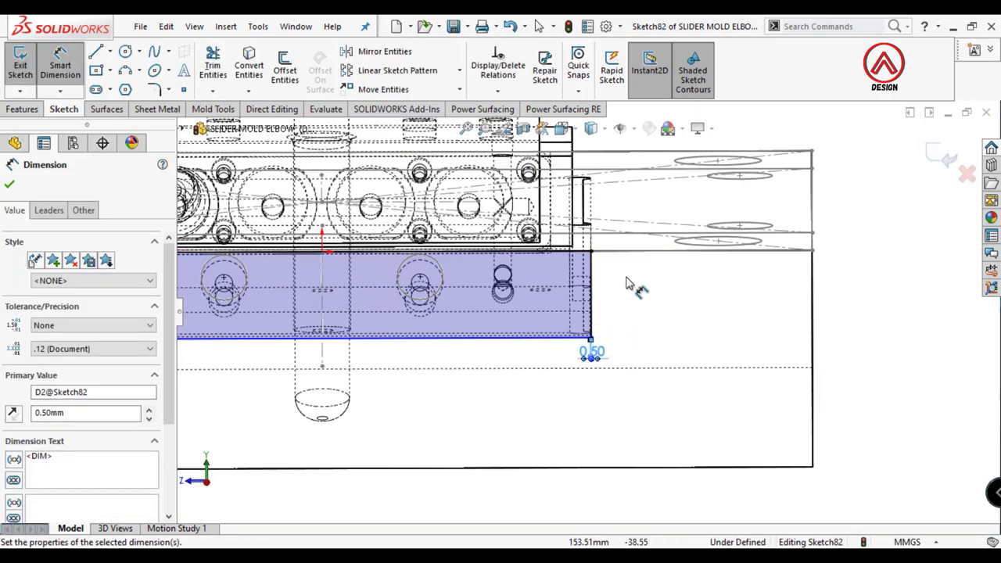
pyautogui.click(590, 127)
pyautogui.click(578, 168)
pyautogui.scroll(-3, 431, 337)
pyautogui.scroll(-5, 431, 337)
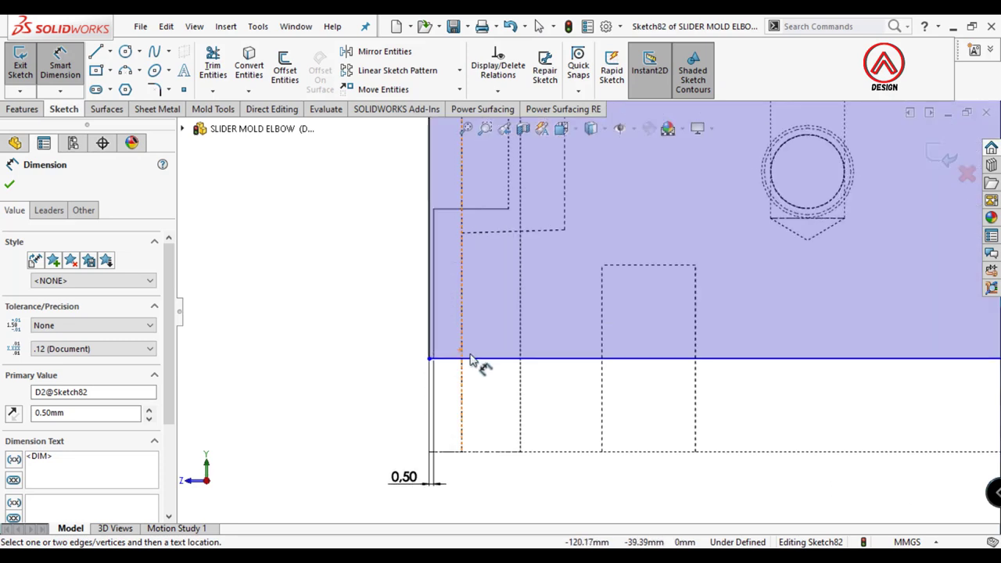
pyautogui.press('Escape')
# Step: Dimension the rectangle's height to 40 mm, then orbit to an elevated 3D view
pyautogui.click(458, 391)
pyautogui.doubleClick(462, 390)
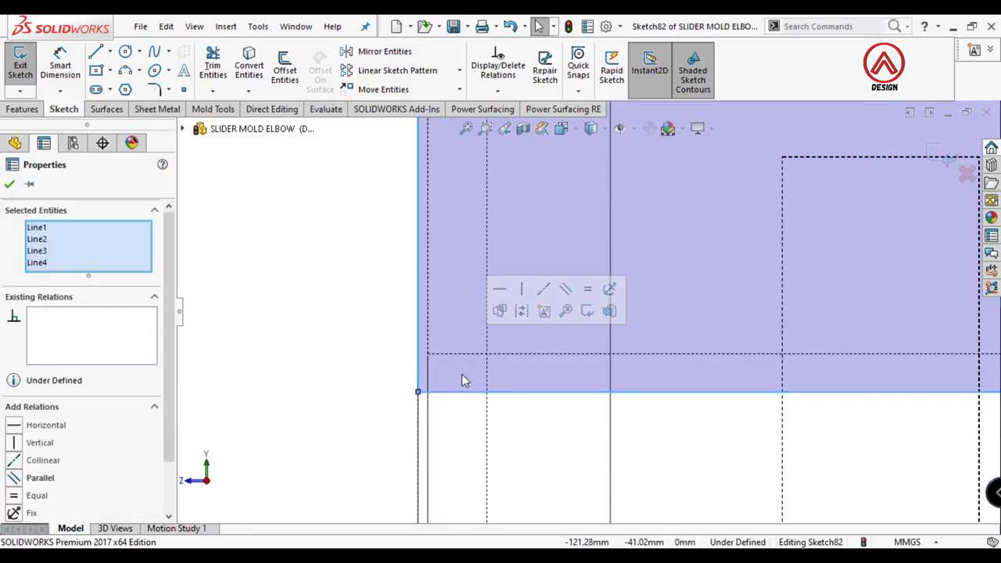
pyautogui.press('Escape')
pyautogui.scroll(3, 516, 337)
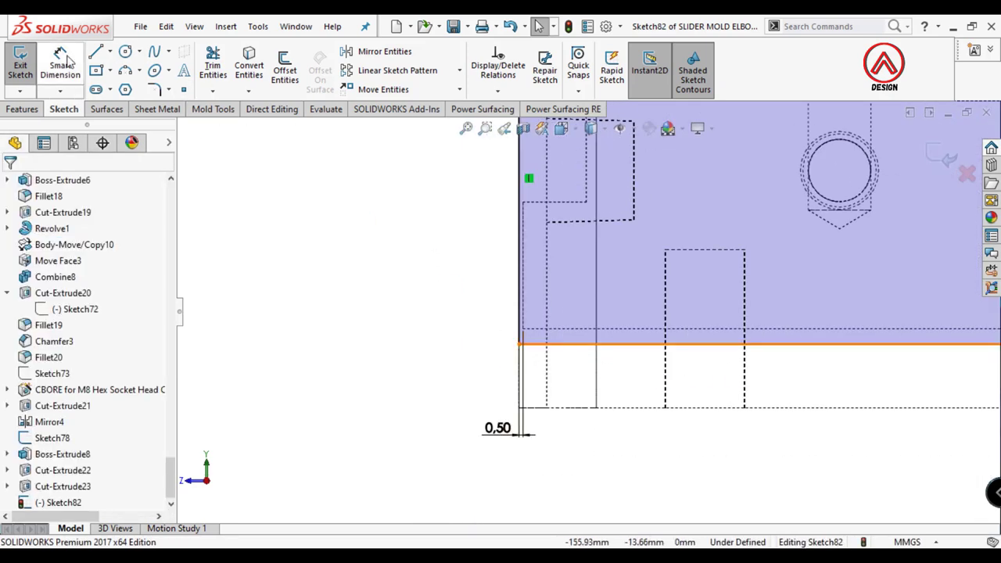
pyautogui.click(529, 352)
pyautogui.scroll(3, 529, 352)
pyautogui.click(534, 140)
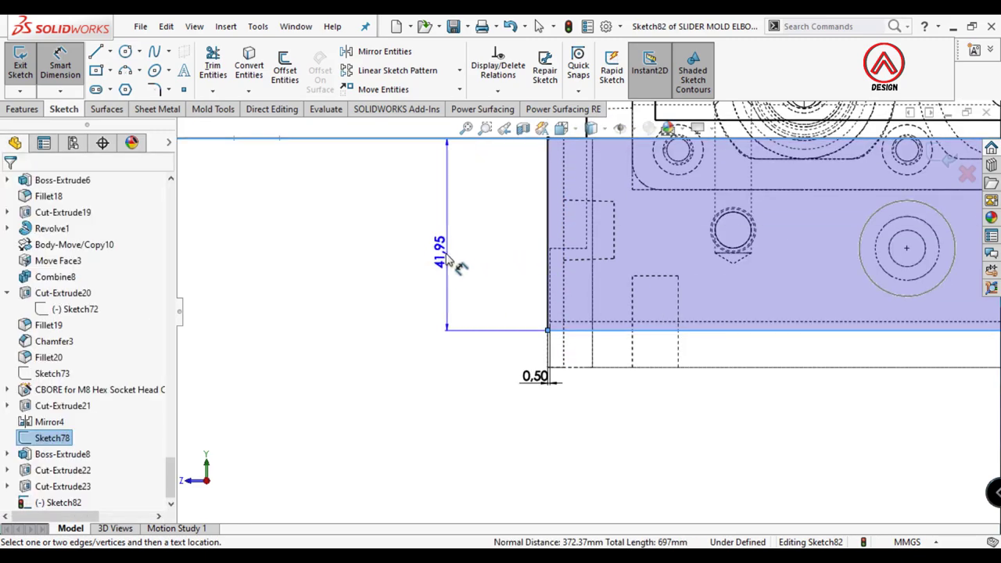
pyautogui.click(442, 251)
pyautogui.write('40')
pyautogui.press('Return')
pyautogui.scroll(5, 632, 290)
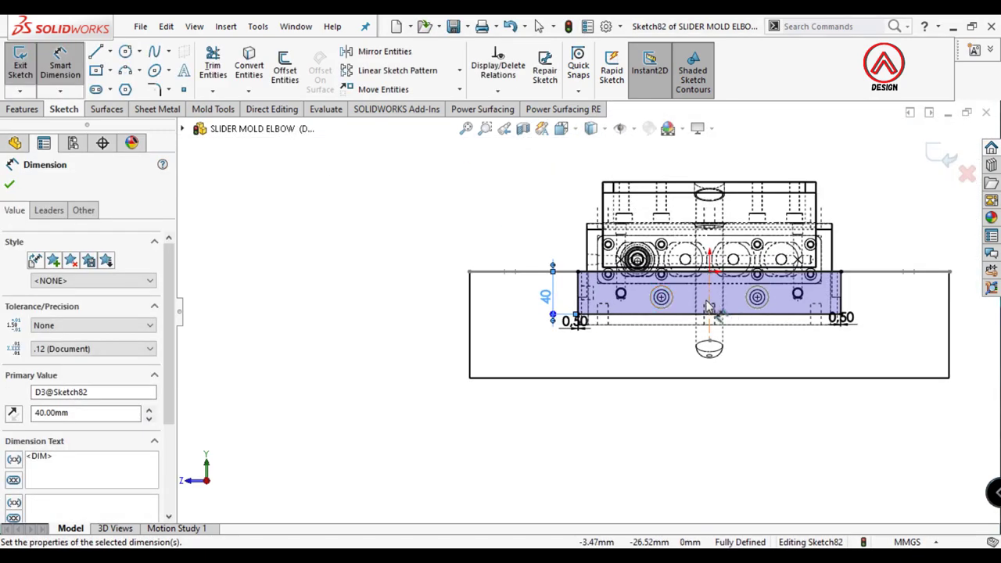
pyautogui.moveTo(706, 307); pyautogui.dragTo(412, 351, button='middle')
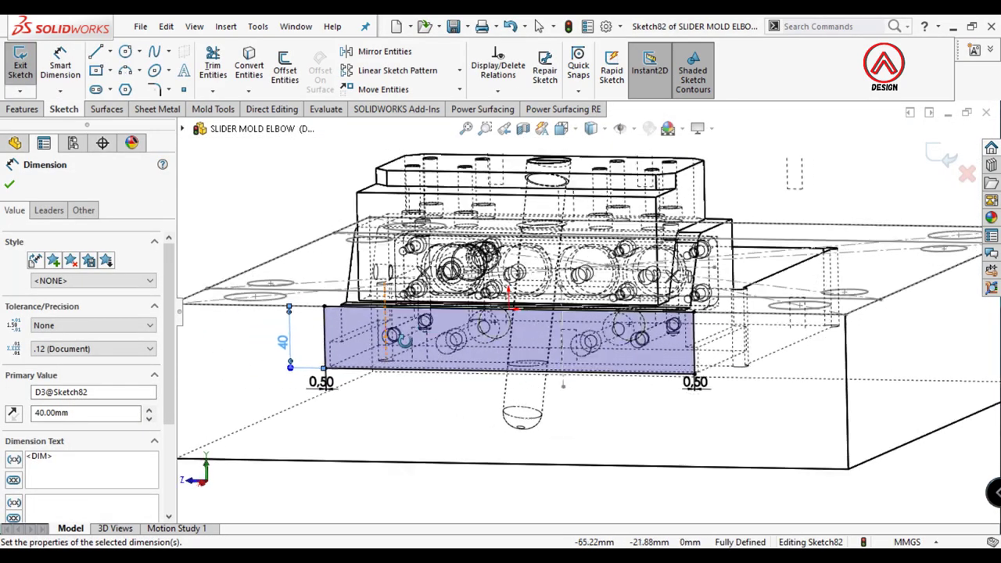
# Step: Extrude-cut the slider rectangle with end condition Up To Surface, stopping at the slider face
pyautogui.click(22, 109)
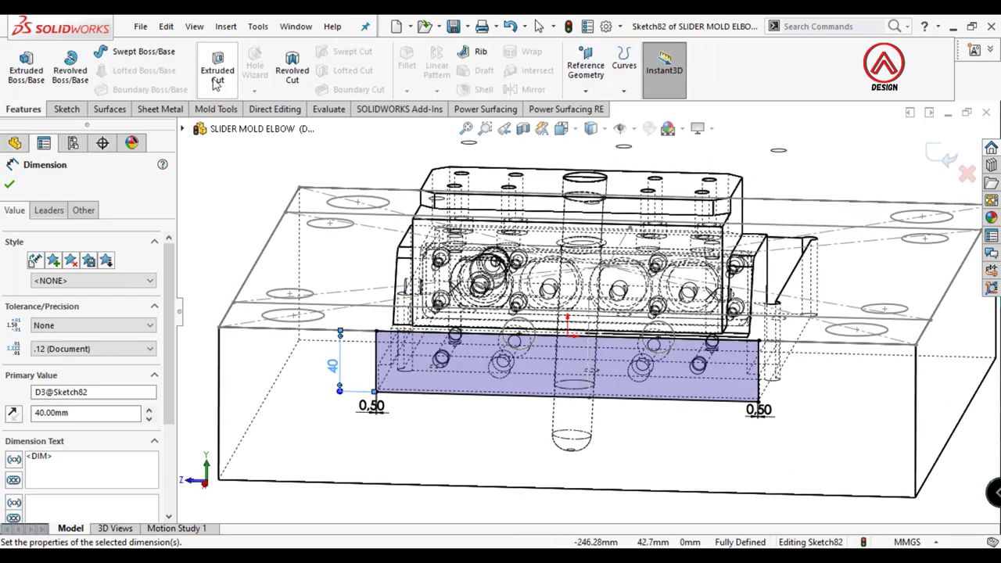
pyautogui.click(217, 63)
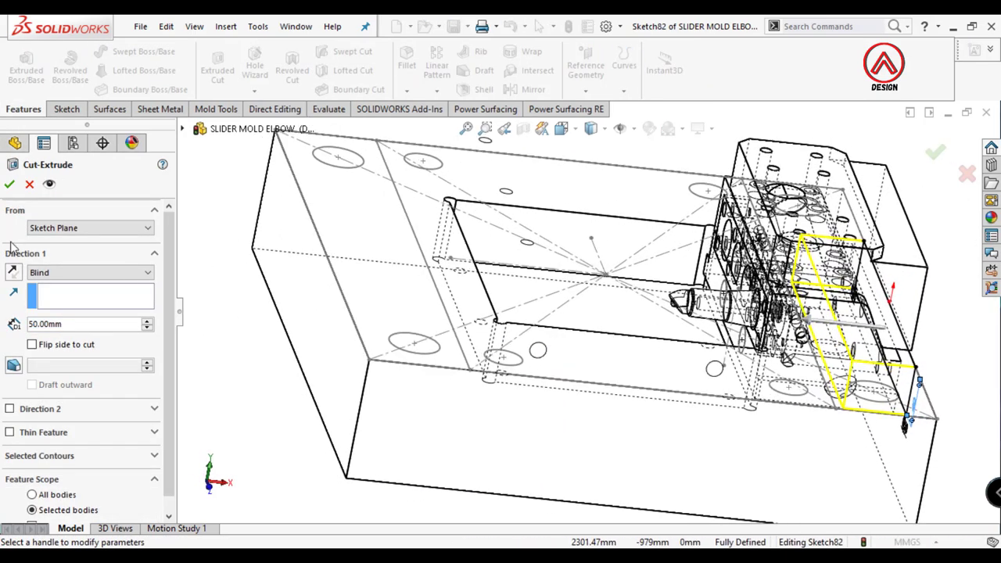
pyautogui.click(67, 272)
pyautogui.click(38, 285)
pyautogui.click(592, 128)
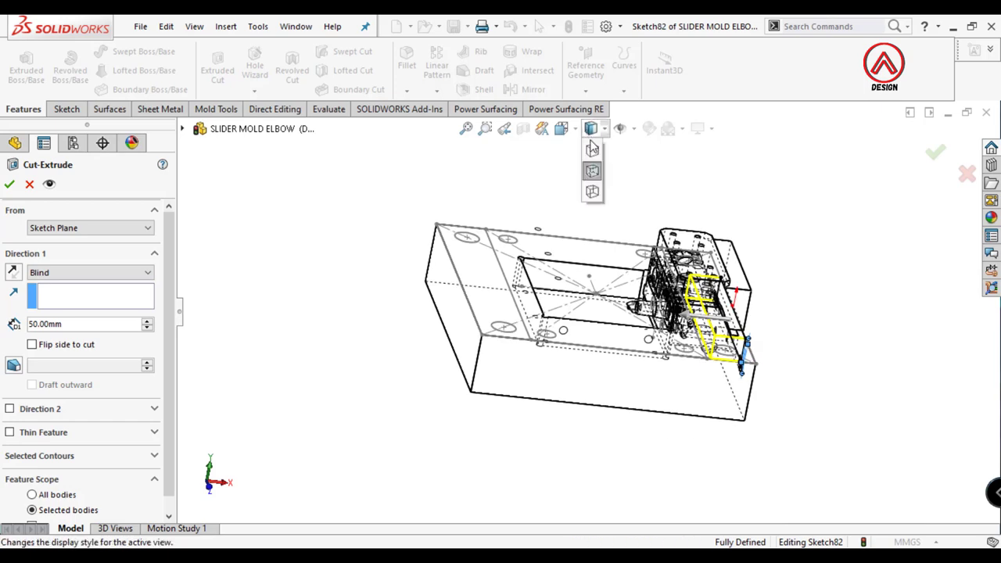
pyautogui.click(595, 142)
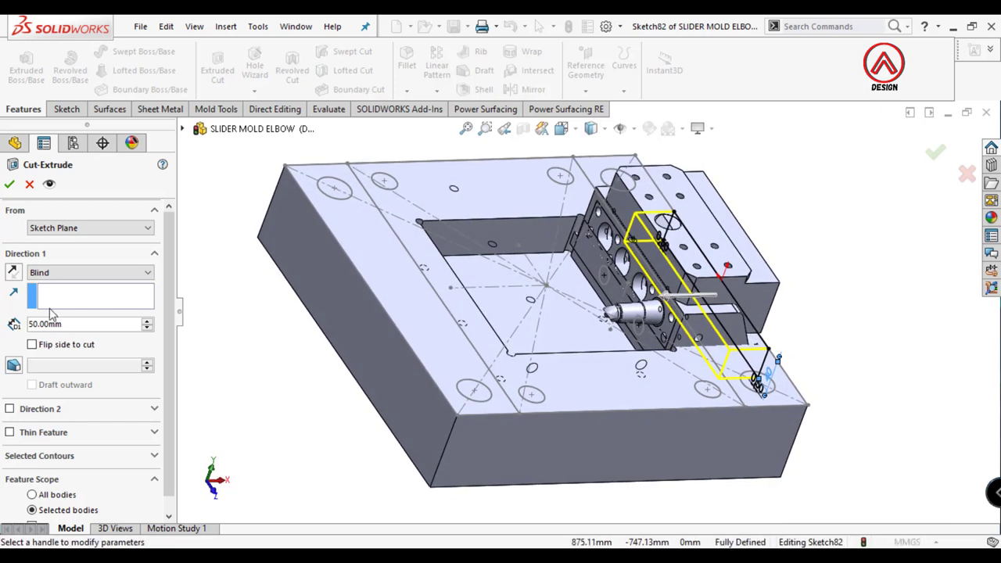
pyautogui.scroll(-1, 60, 510)
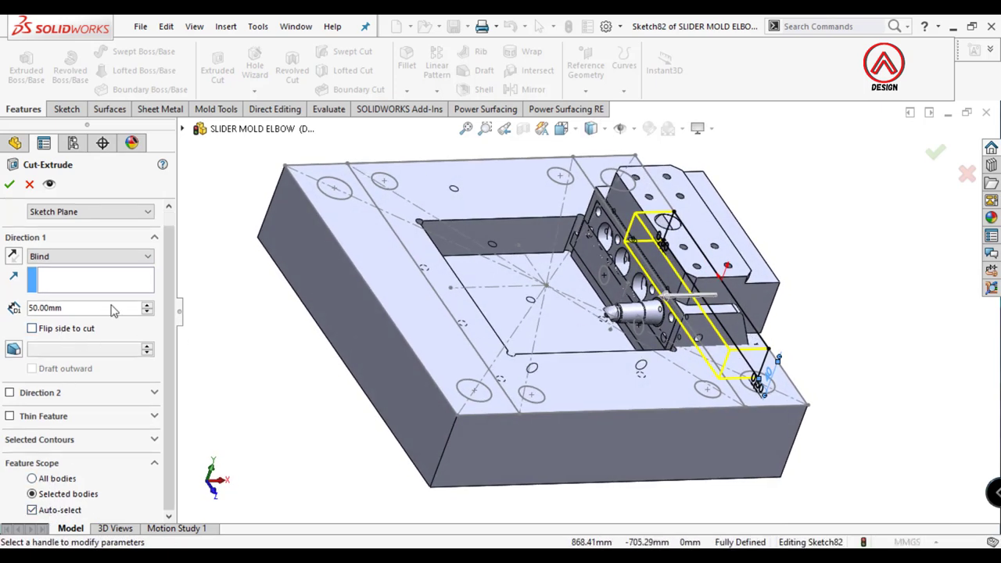
pyautogui.click(89, 256)
pyautogui.click(54, 319)
pyautogui.scroll(-3, 548, 254)
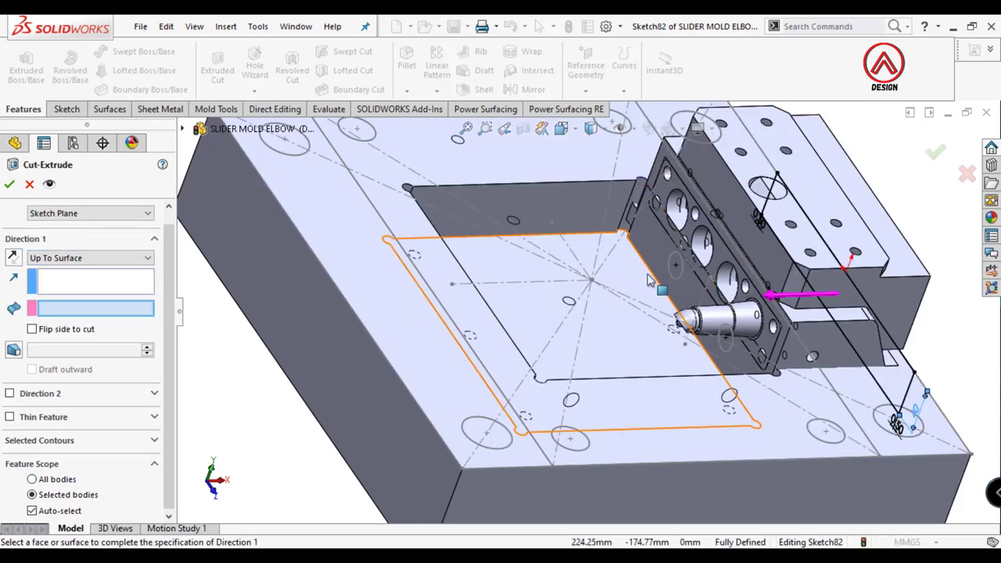
pyautogui.scroll(-1, 643, 245)
pyautogui.scroll(2, 642, 244)
pyautogui.click(631, 270)
pyautogui.scroll(3, 625, 277)
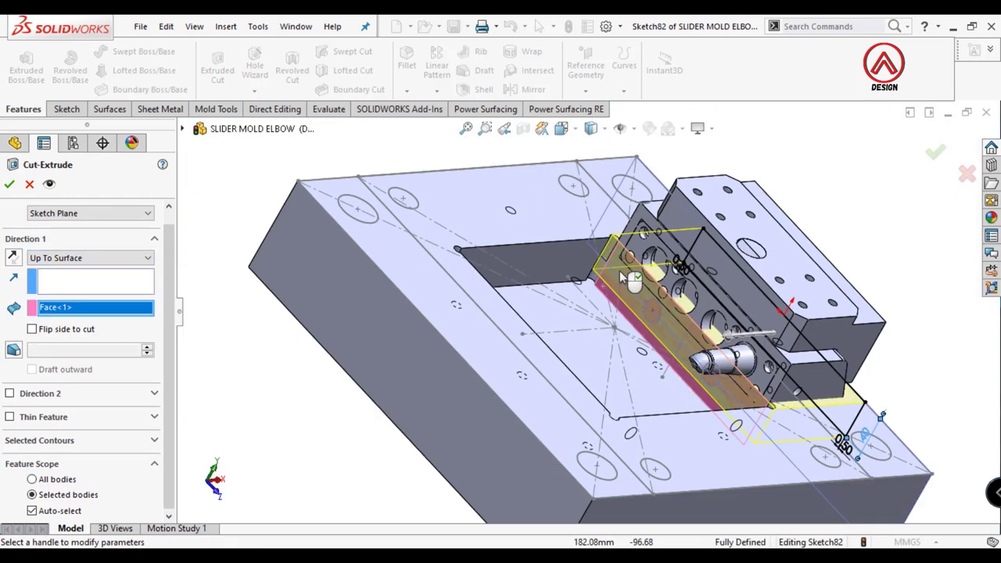
# Step: Apply the cut with Auto-select off so it affects only the plate body
pyautogui.click(10, 185)
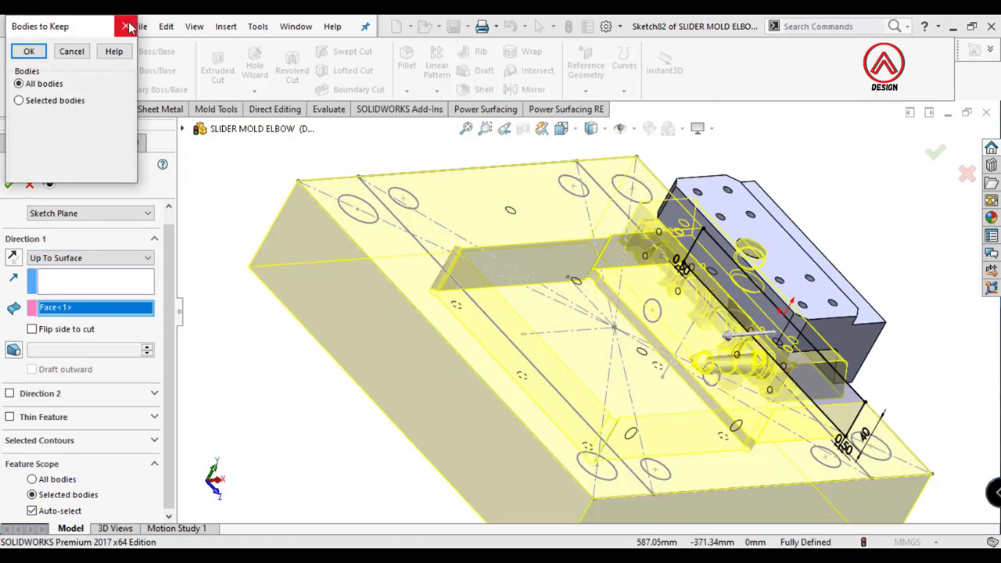
pyautogui.click(125, 26)
pyautogui.click(32, 511)
pyautogui.click(547, 375)
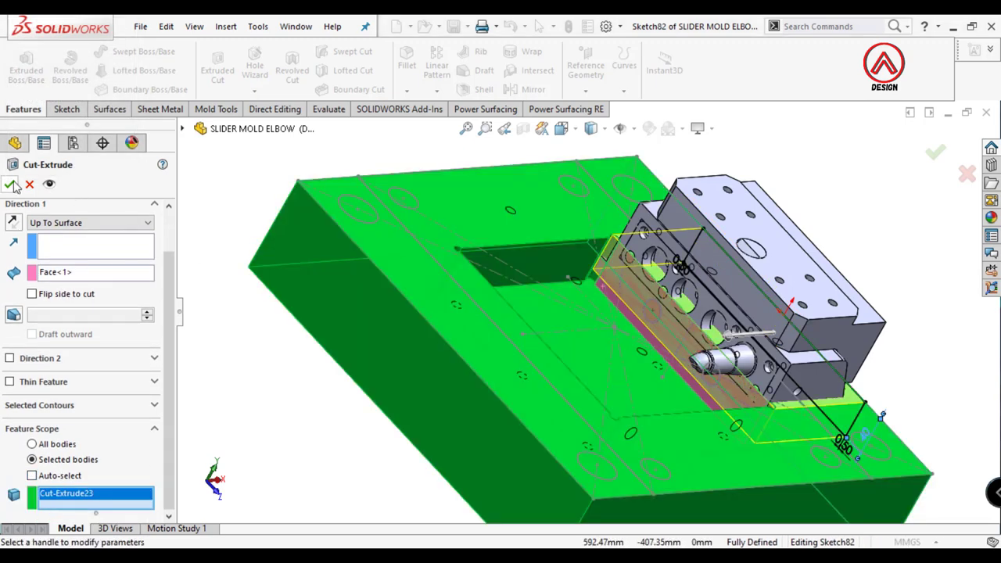
pyautogui.click(10, 185)
pyautogui.scroll(3, 540, 296)
pyautogui.moveTo(540, 296); pyautogui.dragTo(540, 296, button='middle')
pyautogui.scroll(-5, 539, 296)
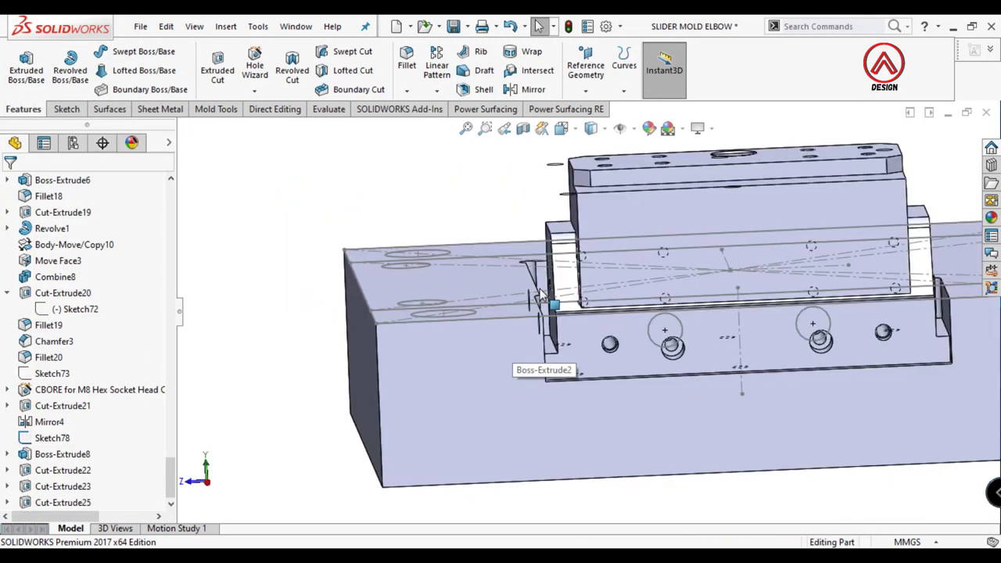
pyautogui.scroll(10, 540, 295)
# Step: Select the plate's top face and view it Normal To
pyautogui.click(561, 128)
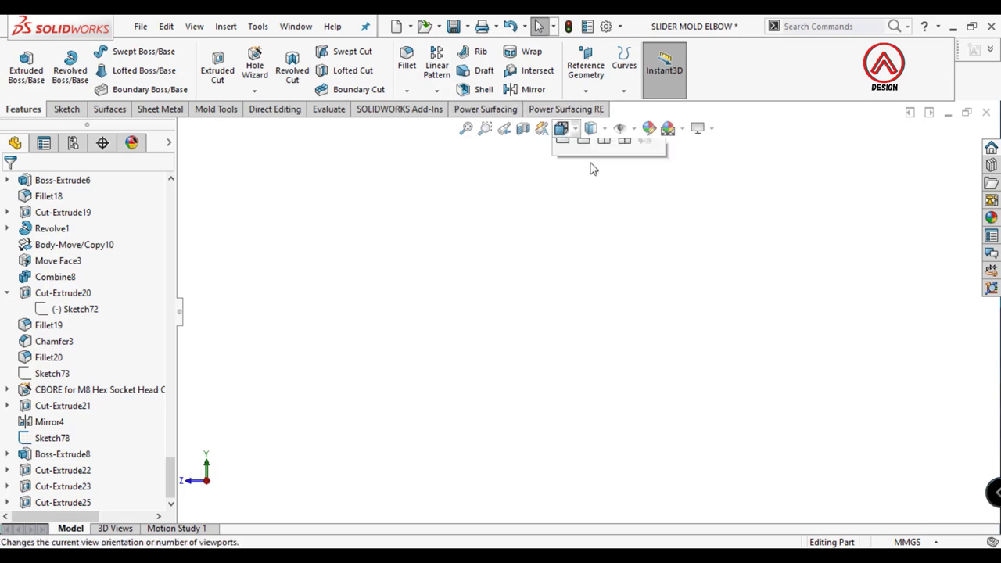
pyautogui.scroll(5, 586, 196)
pyautogui.scroll(3, 715, 323)
pyautogui.moveTo(715, 324); pyautogui.dragTo(655, 324, button='middle')
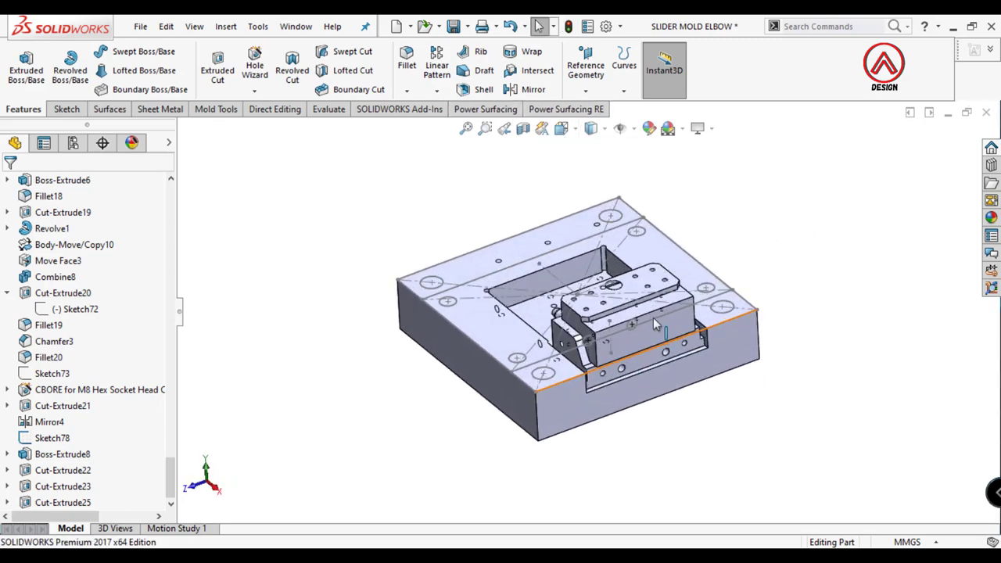
pyautogui.moveTo(547, 313)
pyautogui.mouseDown(button='middle')
pyautogui.moveTo(606, 421)
pyautogui.moveTo(590, 286)
pyautogui.mouseUp(button='middle')
pyautogui.scroll(-2, 548, 313)
pyautogui.click(590, 285)
pyautogui.click(674, 227)
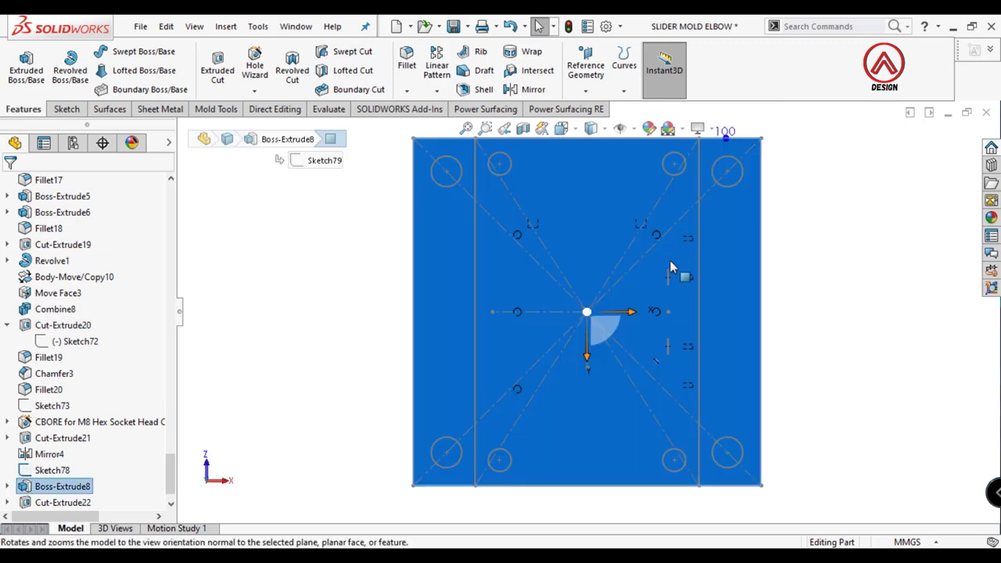
# Step: Set up a counterbored Hole Wizard hole, Ø40 with Ø45 × 10 mm counterbore, for positioning
pyautogui.click(100, 356)
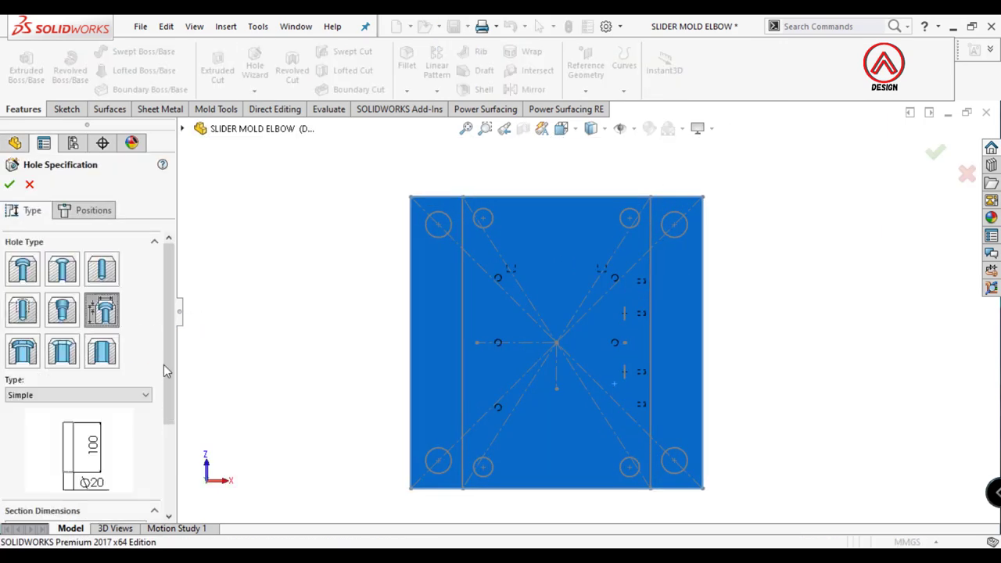
pyautogui.scroll(-3, 78, 351)
pyautogui.click(78, 269)
pyautogui.click(75, 338)
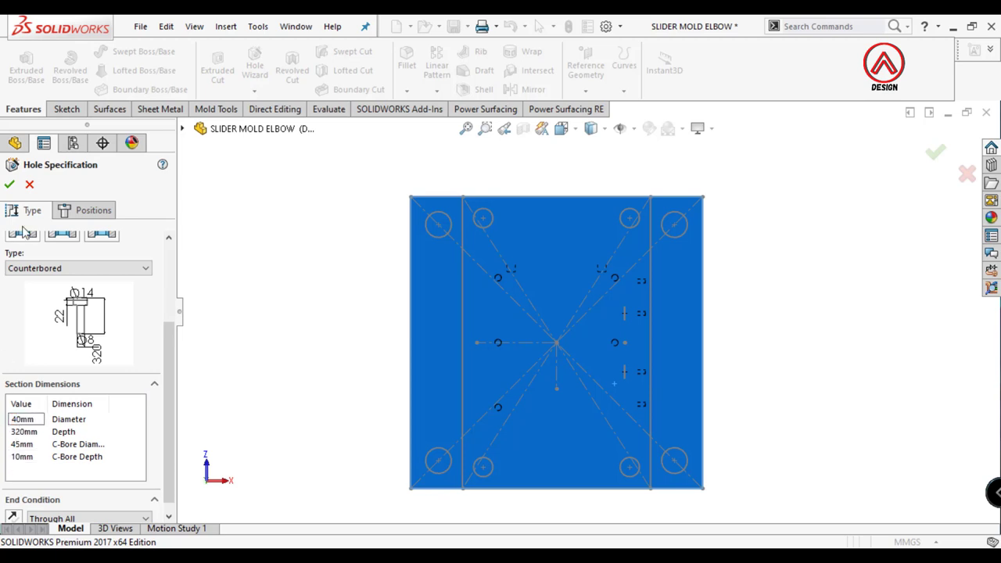
pyautogui.click(86, 209)
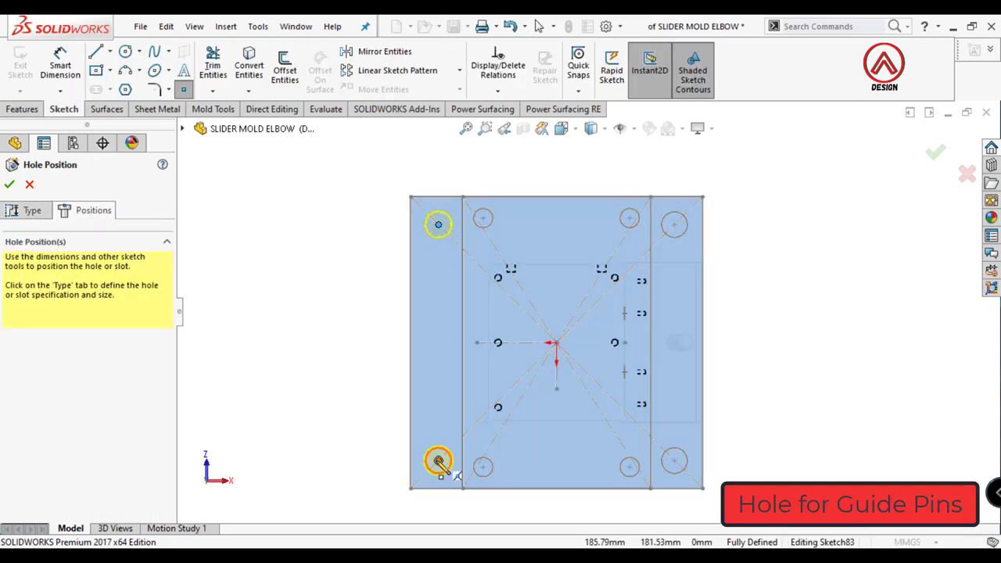
# Step: Finish the guide-pin holes, then add four Ø30 mm through-all return-pin holes on the top face
pyautogui.click(10, 185)
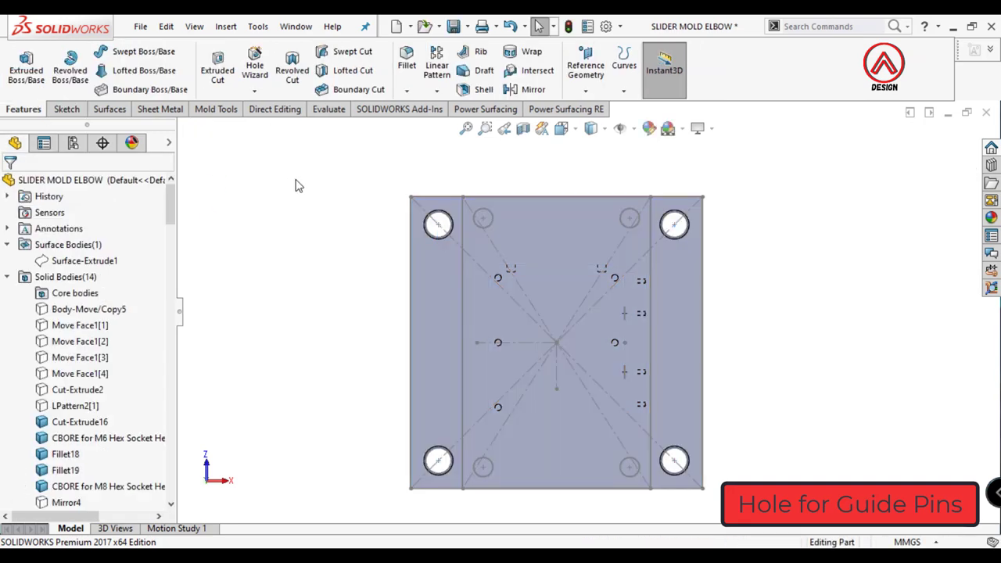
pyautogui.click(255, 69)
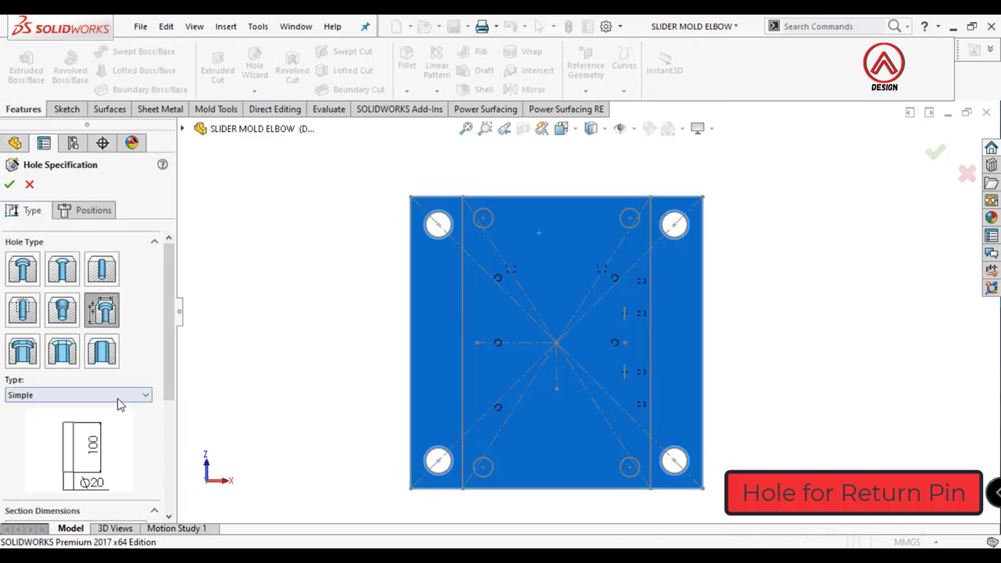
pyautogui.scroll(-1, 31, 427)
pyautogui.scroll(-3, 31, 427)
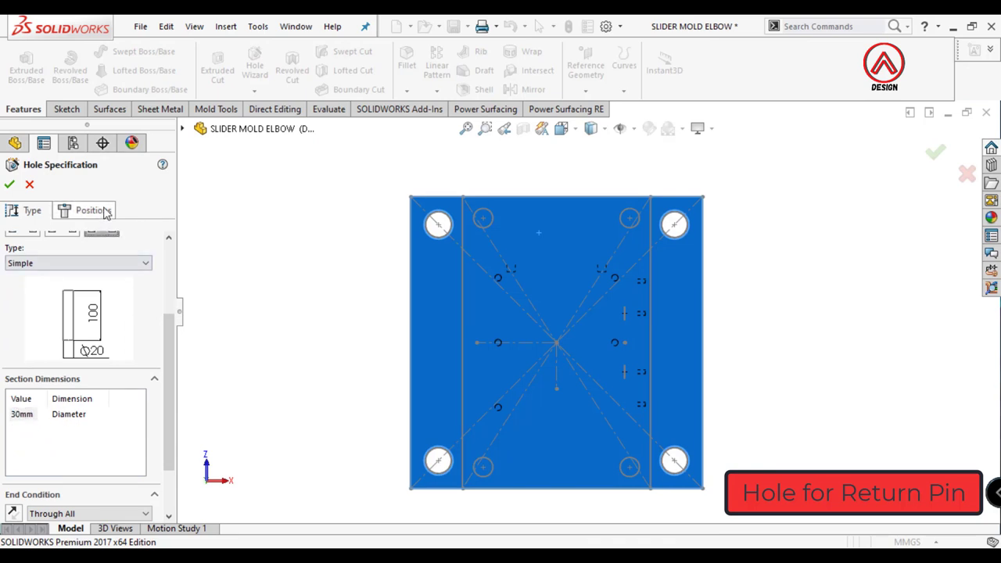
pyautogui.click(478, 222)
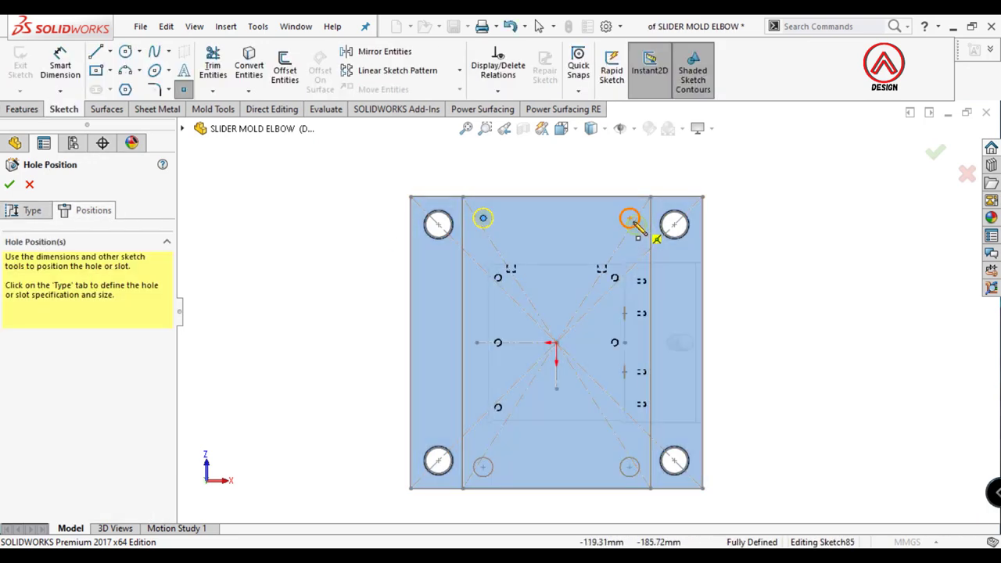
pyautogui.click(10, 184)
pyautogui.moveTo(542, 273)
pyautogui.mouseDown(button='middle')
pyautogui.moveTo(751, 299)
pyautogui.moveTo(564, 250)
pyautogui.moveTo(565, 413)
pyautogui.mouseUp(button='middle')
# Step: View the selected face straight on and expand Cut-Extrude26 in the feature tree
pyautogui.scroll(-3, 564, 413)
pyautogui.click(618, 305)
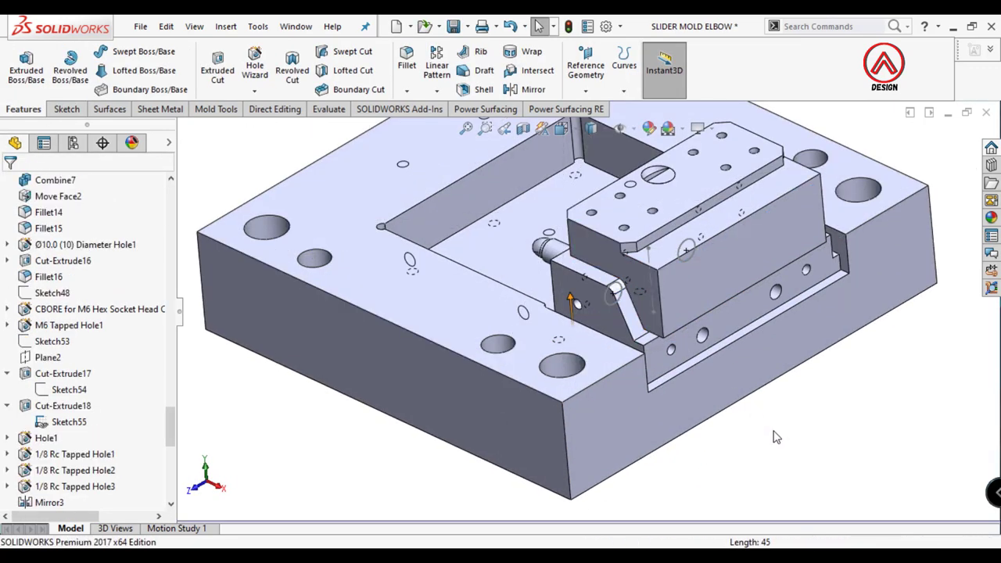
pyautogui.click(738, 302)
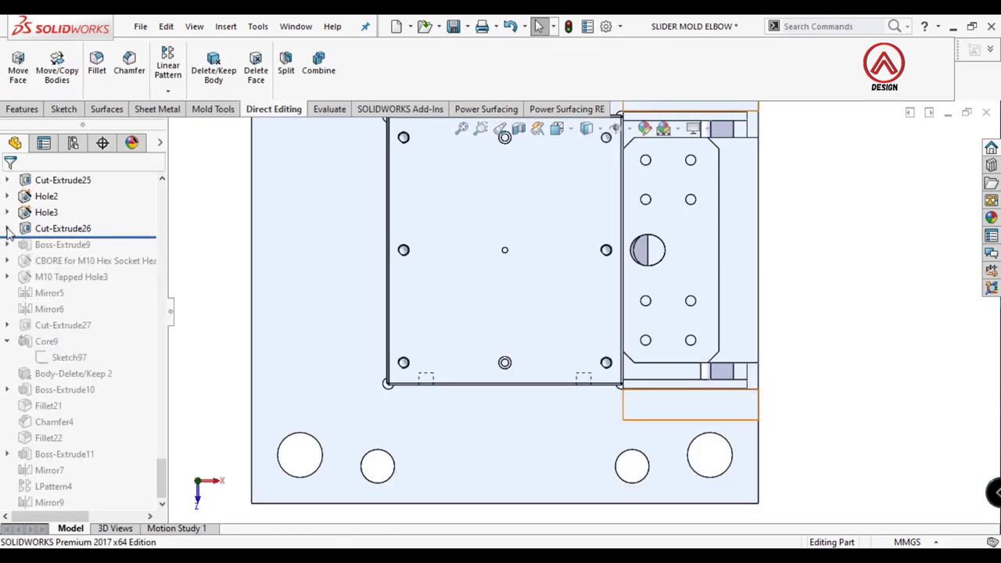
pyautogui.click(7, 229)
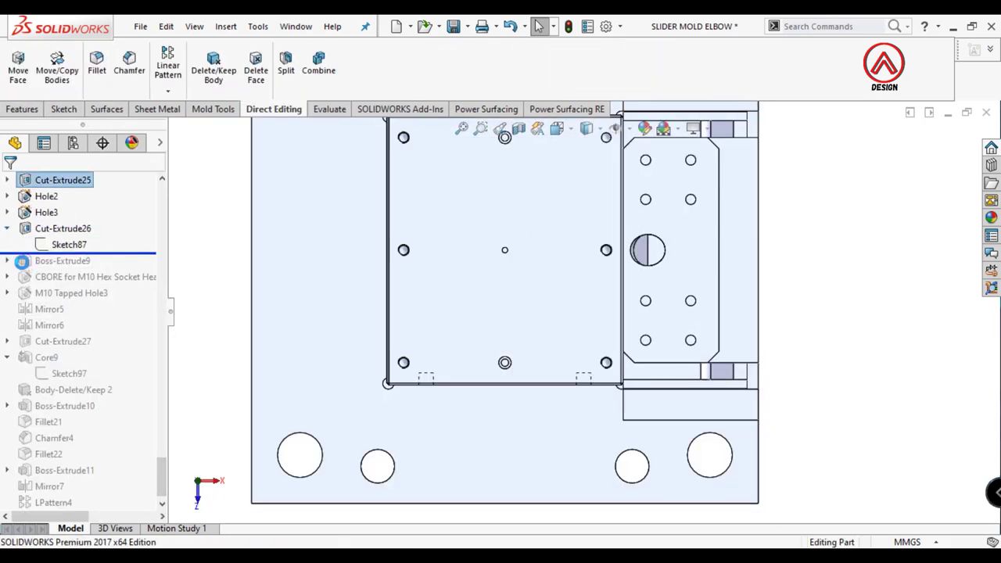
pyautogui.scroll(4, 61, 504)
pyautogui.scroll(1, 99, 424)
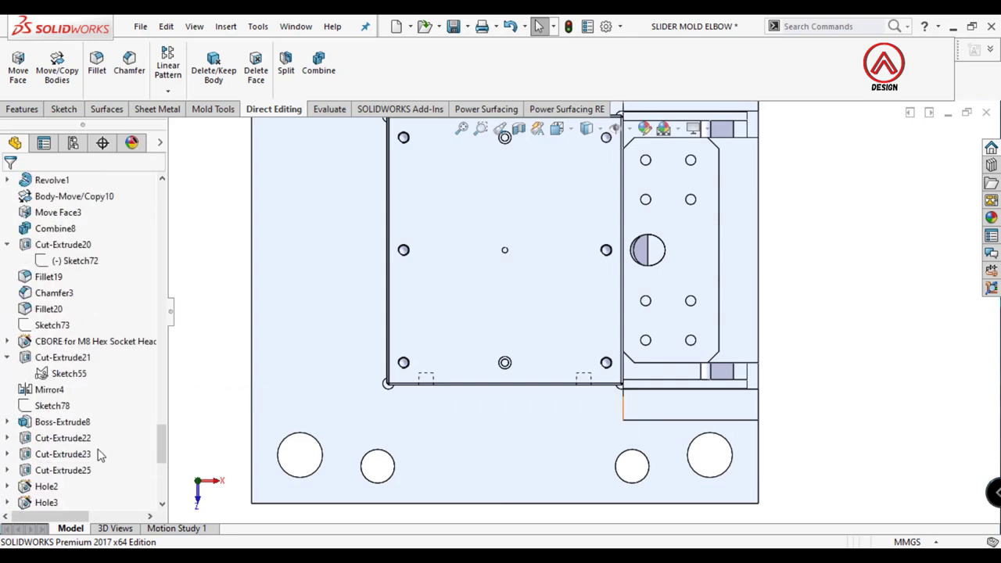
pyautogui.scroll(-1, 78, 469)
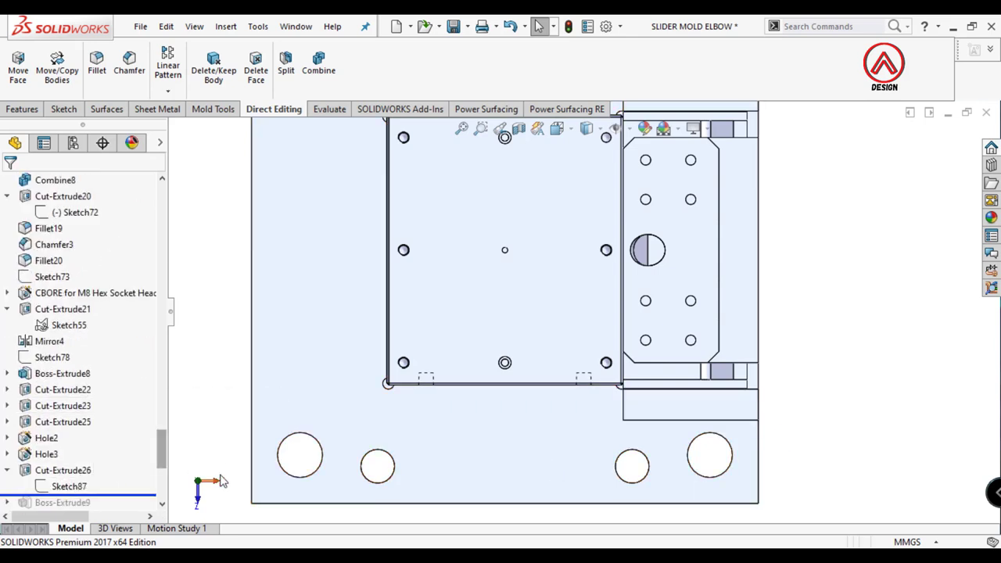
pyautogui.scroll(-2, 156, 465)
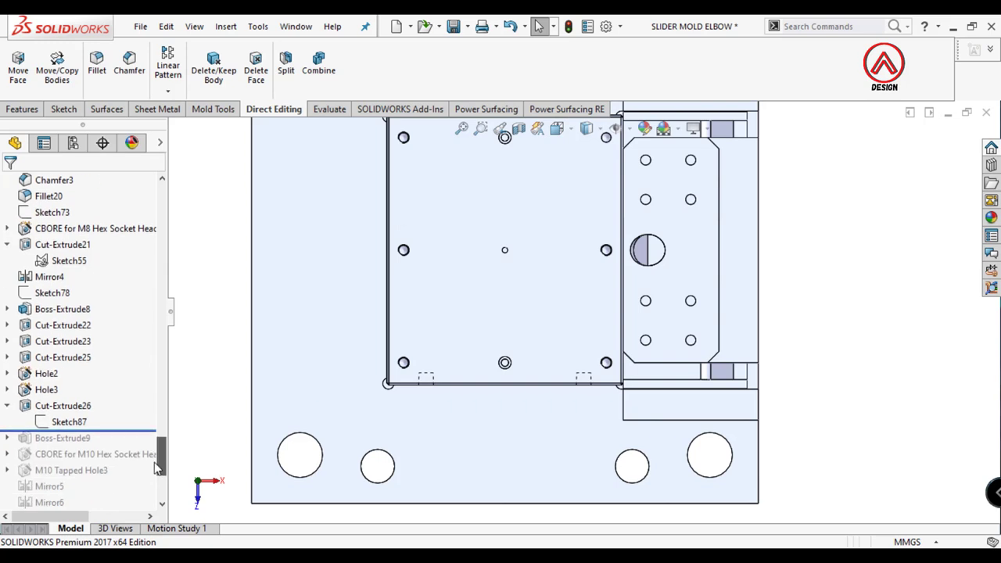
pyautogui.scroll(-2, 735, 411)
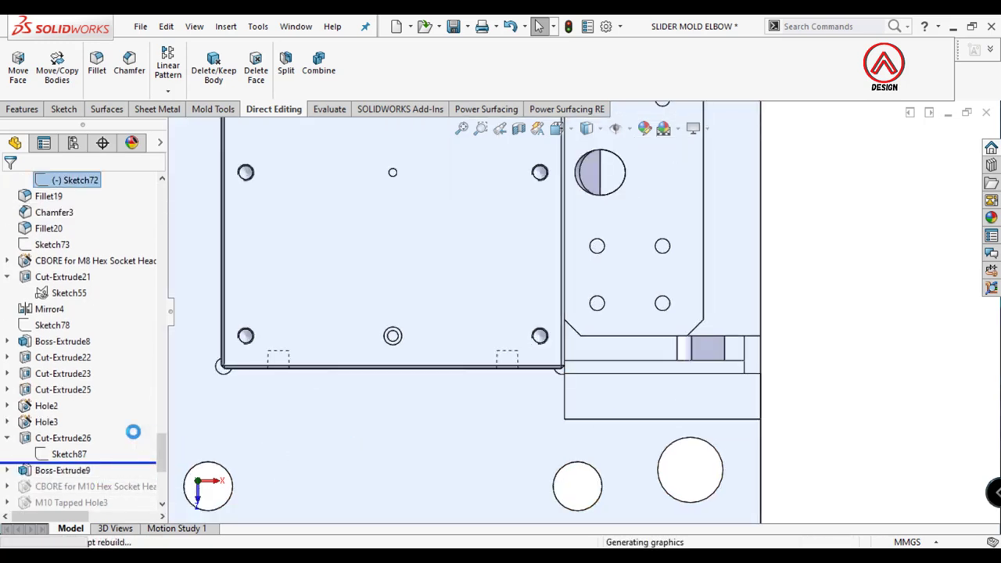
pyautogui.scroll(1, 125, 434)
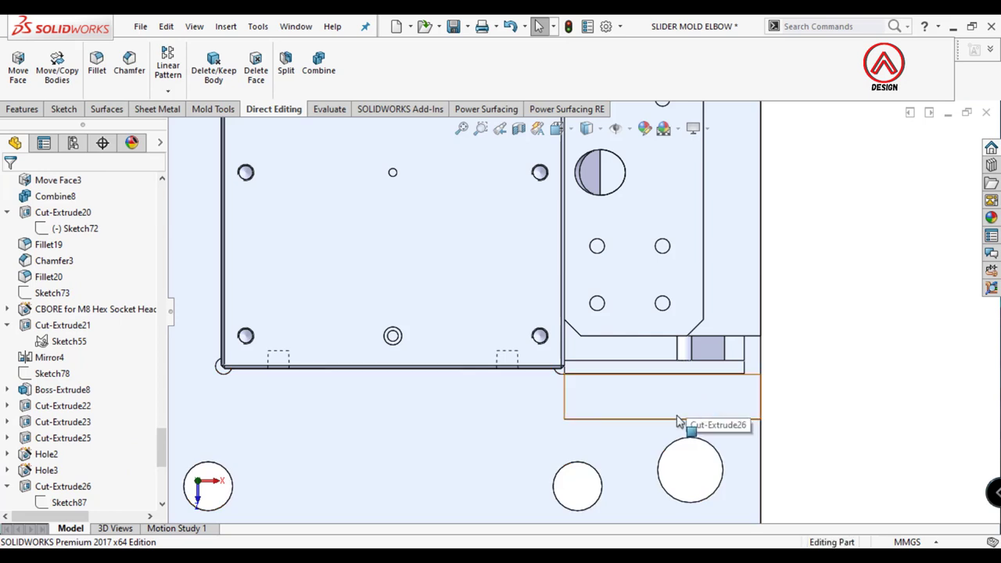
pyautogui.scroll(-4, 163, 451)
pyautogui.scroll(-2, 162, 469)
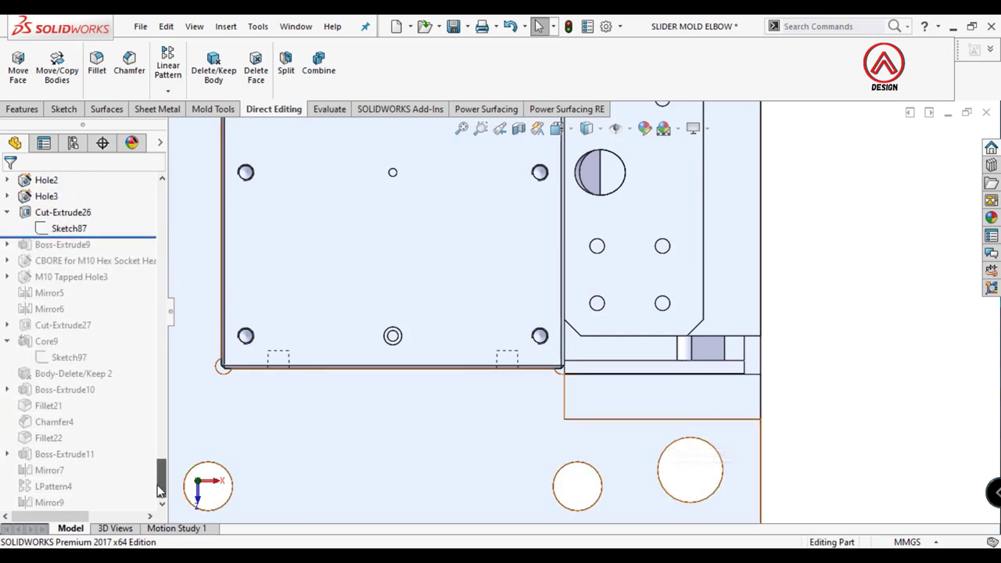
pyautogui.scroll(6, 160, 453)
pyautogui.scroll(1, 159, 444)
pyautogui.scroll(-1, 159, 443)
# Step: Review Sketch87's 28 mm pocket outline, then start a new sketch on the face beside the plate
pyautogui.click(69, 470)
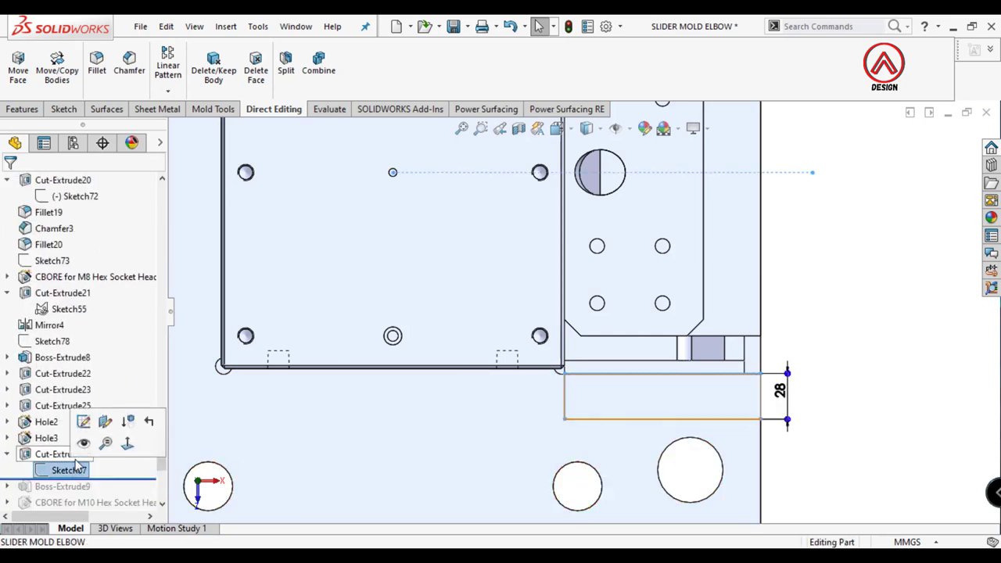
pyautogui.click(655, 407)
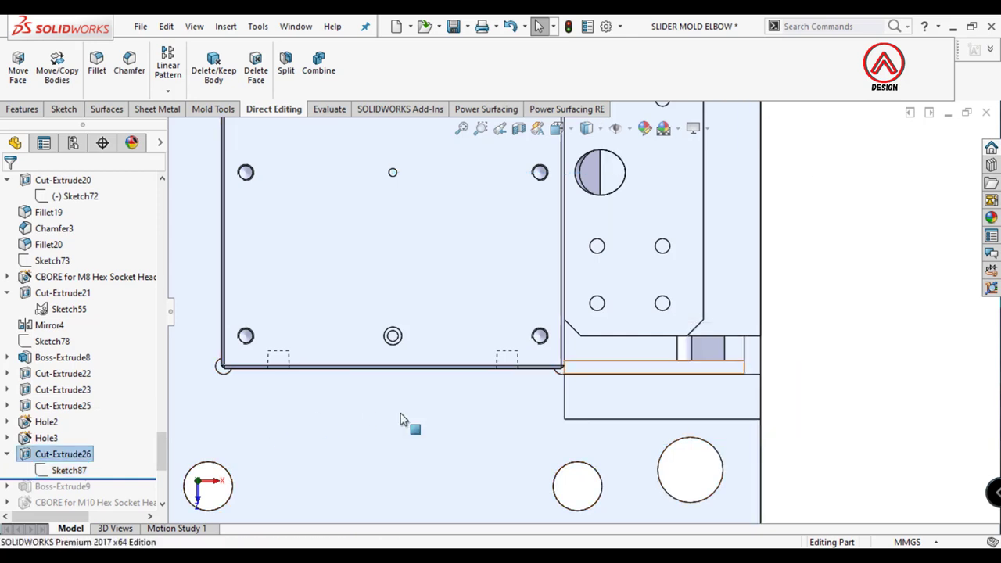
pyautogui.scroll(1, 161, 449)
pyautogui.click(888, 377)
pyautogui.click(655, 404)
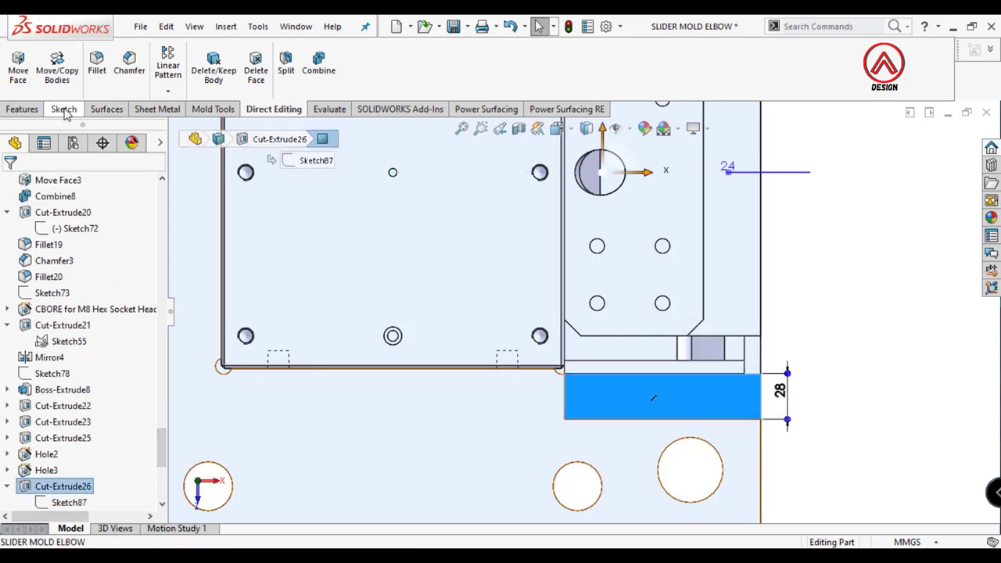
pyautogui.click(63, 108)
# Step: Draw a corner rectangle spanning the face beside the plate
pyautogui.click(21, 66)
pyautogui.click(95, 70)
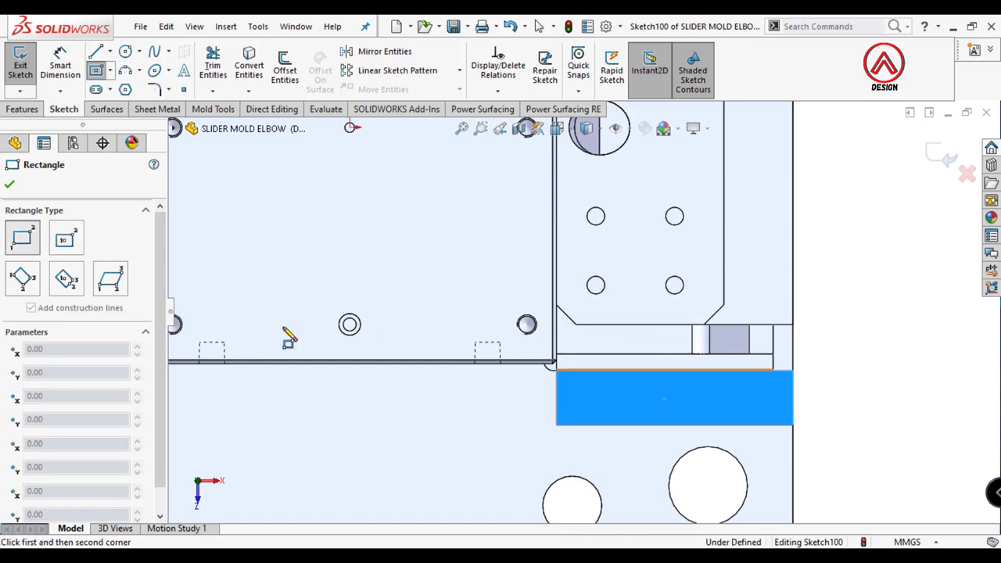
pyautogui.scroll(-3, 588, 430)
pyautogui.click(538, 405)
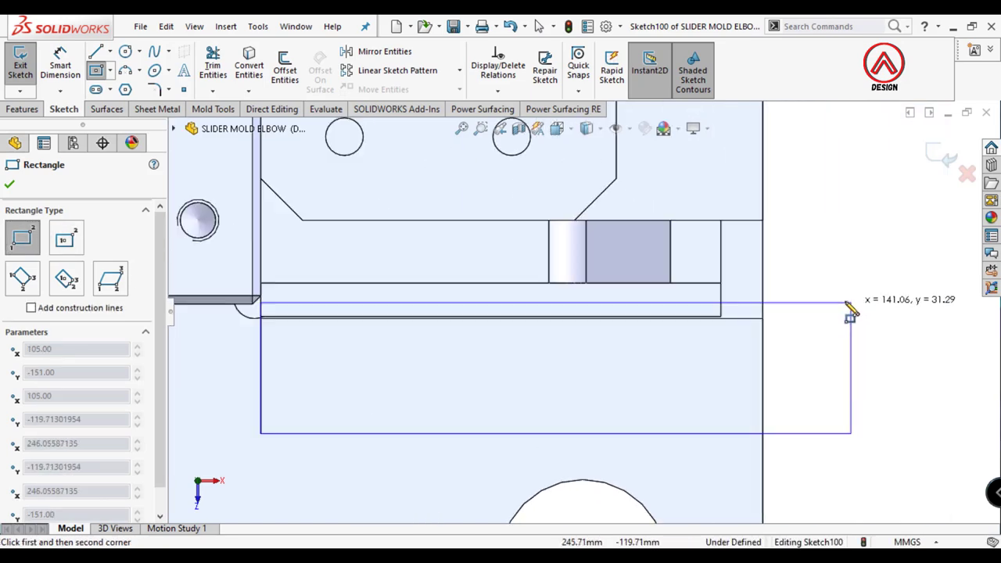
pyautogui.click(763, 317)
pyautogui.press('Escape')
pyautogui.click(95, 70)
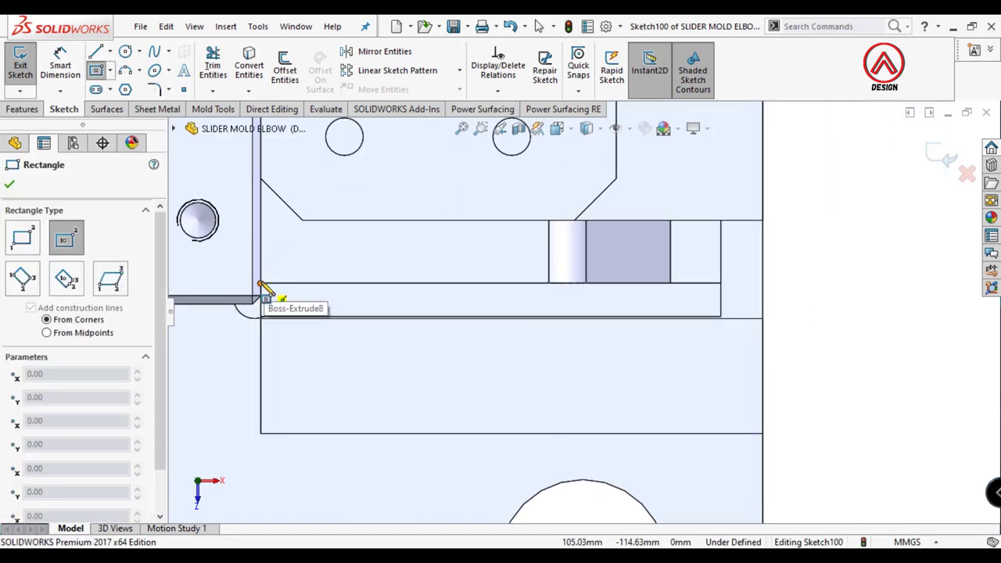
pyautogui.click(24, 238)
pyautogui.click(260, 283)
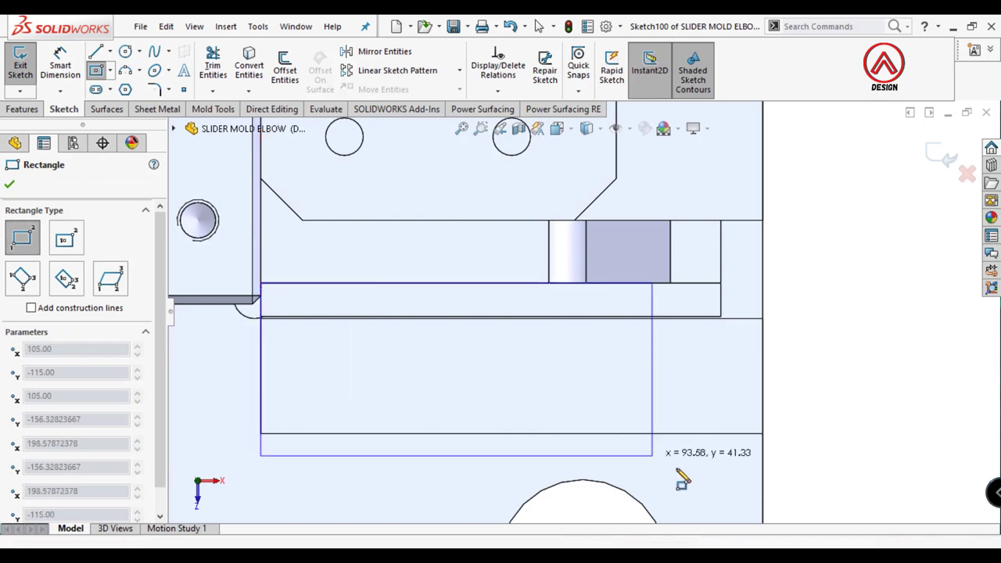
pyautogui.click(762, 432)
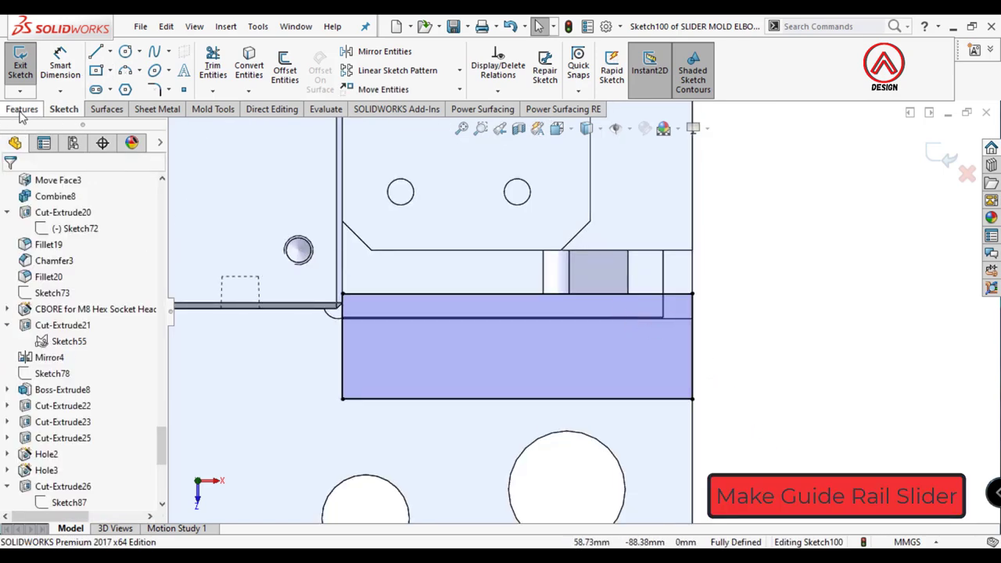
# Step: Boss-extrude the rectangle 23 mm with Merge result turned off
pyautogui.click(22, 110)
pyautogui.click(26, 69)
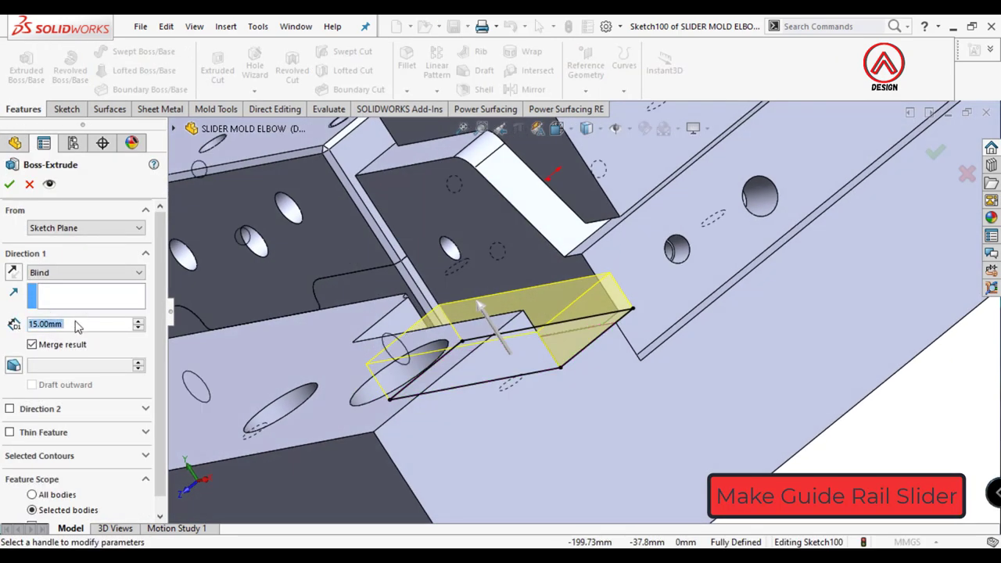
pyautogui.write('3')
pyautogui.press('Return')
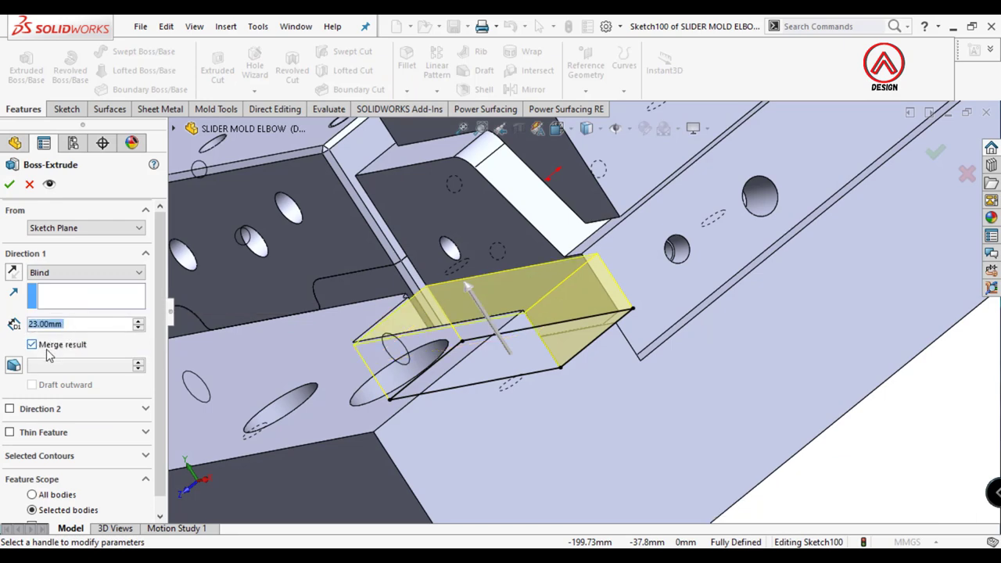
pyautogui.click(47, 347)
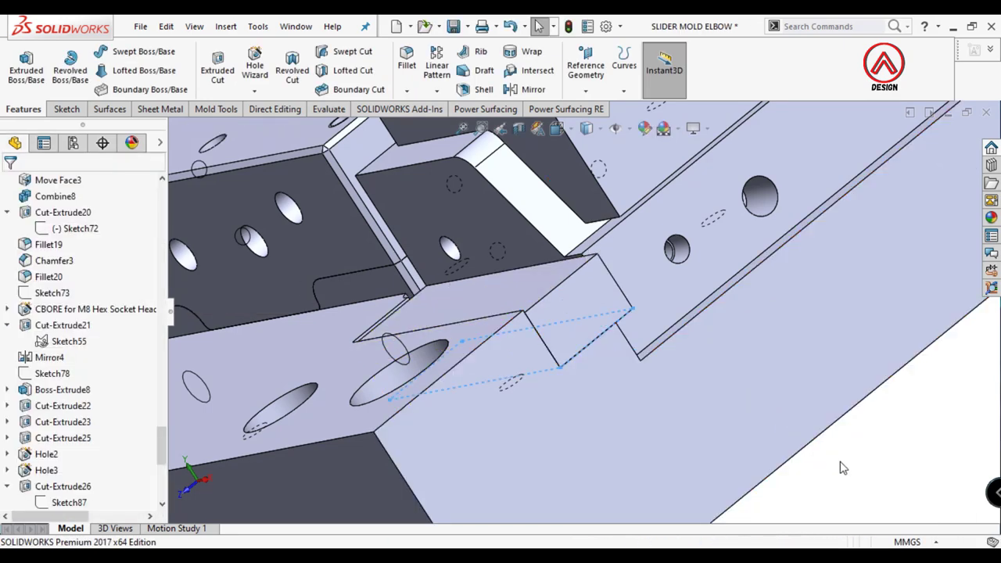
# Step: Sketch a vertical construction centerline on the slider block's face
pyautogui.moveTo(840, 467); pyautogui.dragTo(549, 283, button='middle')
pyautogui.click(526, 305)
pyautogui.click(707, 252)
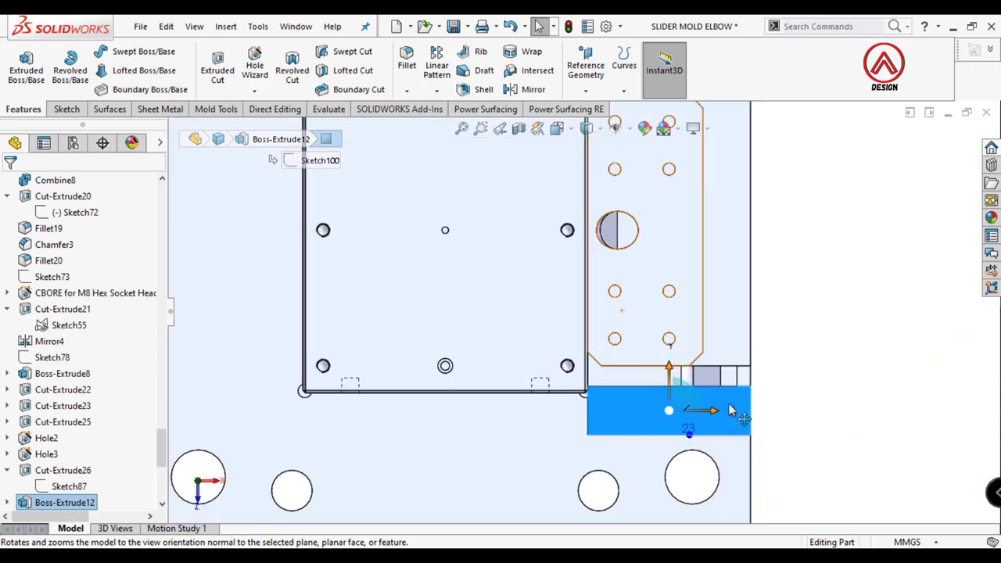
pyautogui.click(70, 113)
pyautogui.click(20, 62)
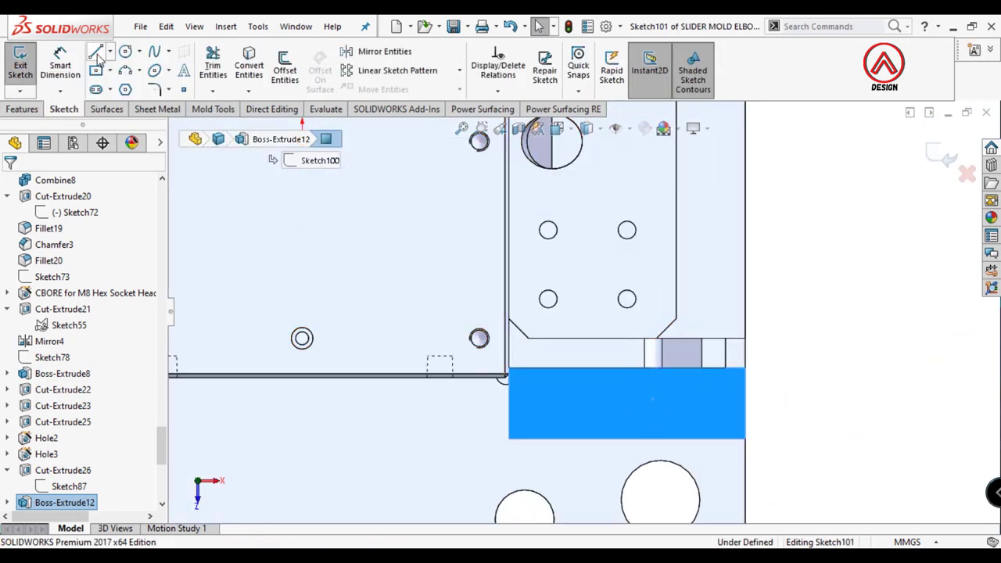
pyautogui.click(109, 51)
pyautogui.click(134, 87)
pyautogui.click(559, 429)
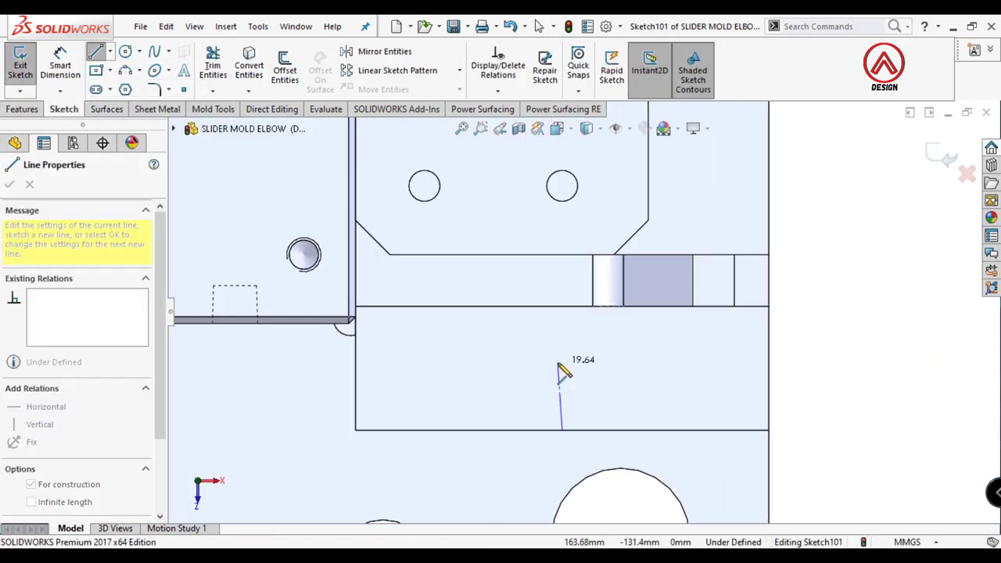
pyautogui.click(563, 362)
pyautogui.press('Escape')
pyautogui.click(562, 391)
pyautogui.click(623, 333)
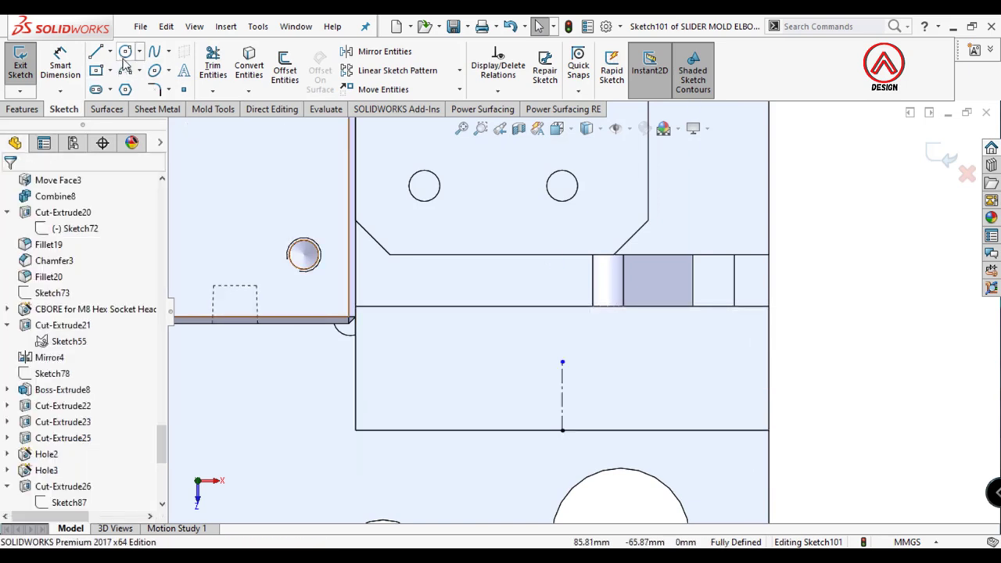
pyautogui.click(480, 369)
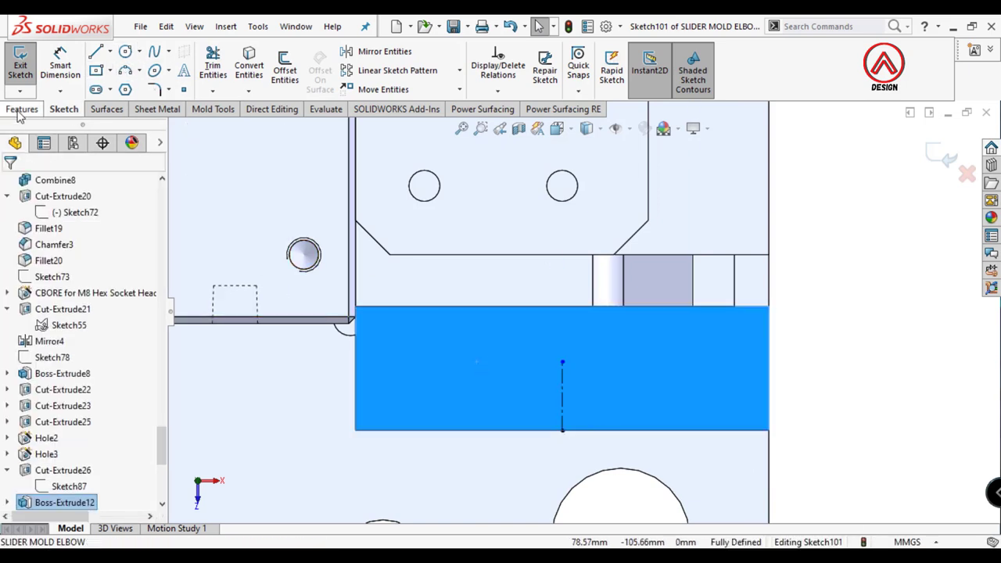
pyautogui.click(941, 154)
# Step: Start a Hole Wizard hole on the block with three centres, type Hex Socket Head ISO 4762
pyautogui.click(24, 109)
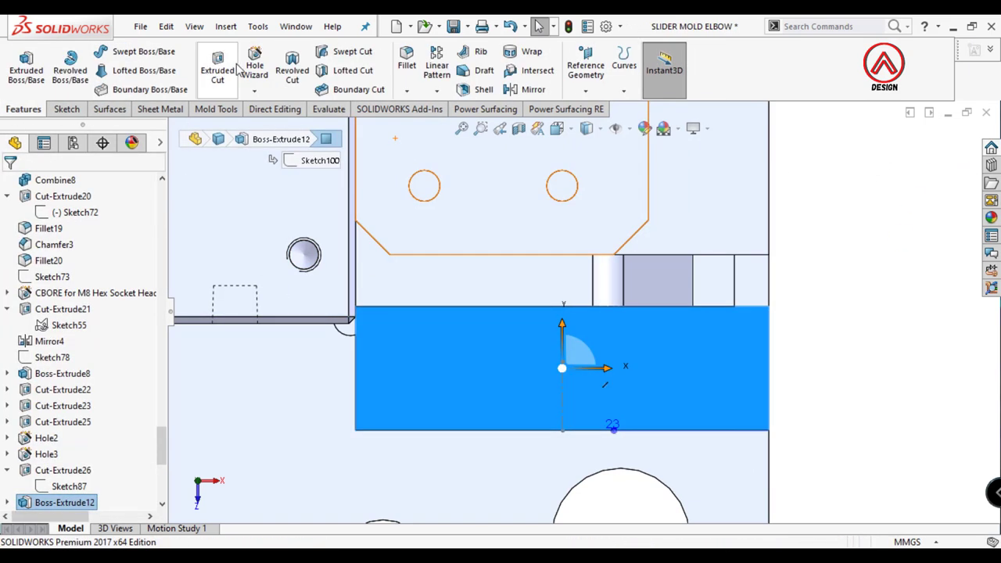
pyautogui.click(254, 67)
pyautogui.click(86, 209)
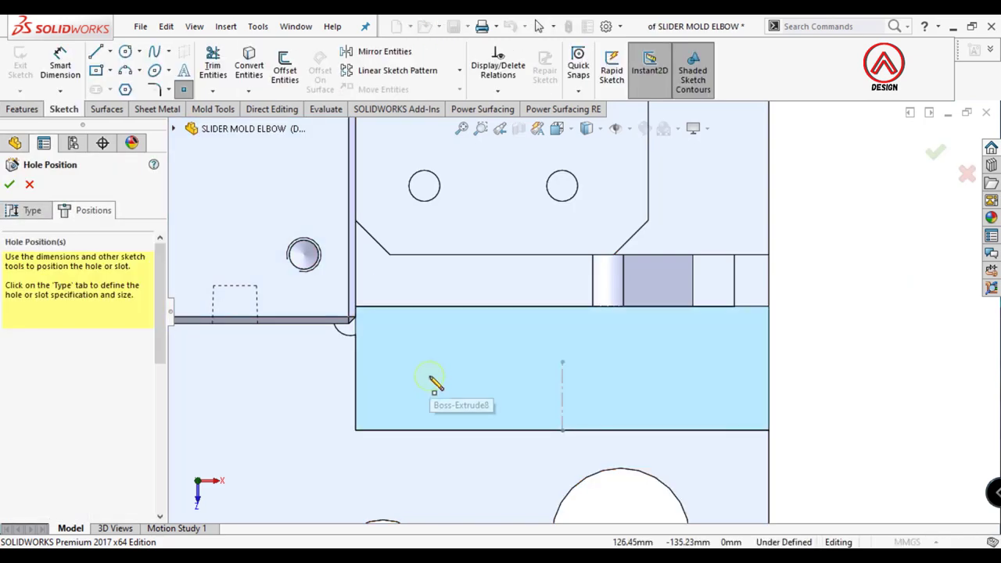
pyautogui.click(703, 373)
pyautogui.press('d')
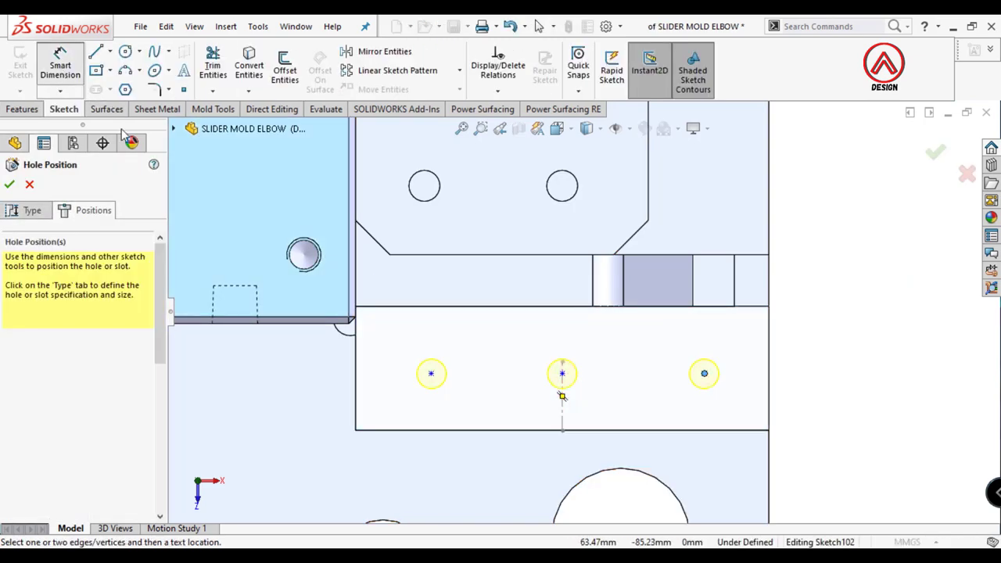
pyautogui.click(431, 375)
pyautogui.press('Escape')
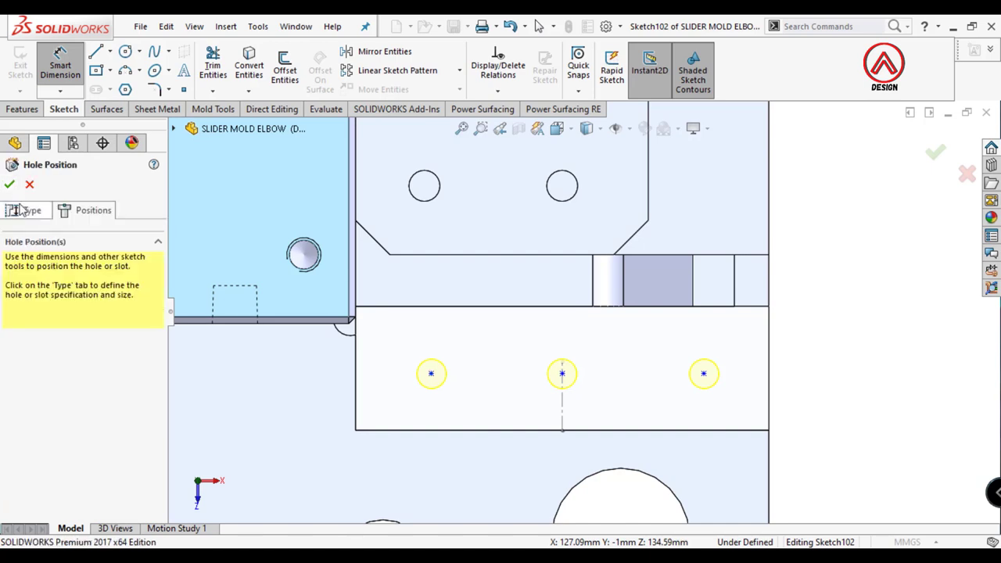
pyautogui.click(32, 210)
pyautogui.scroll(-2, 24, 328)
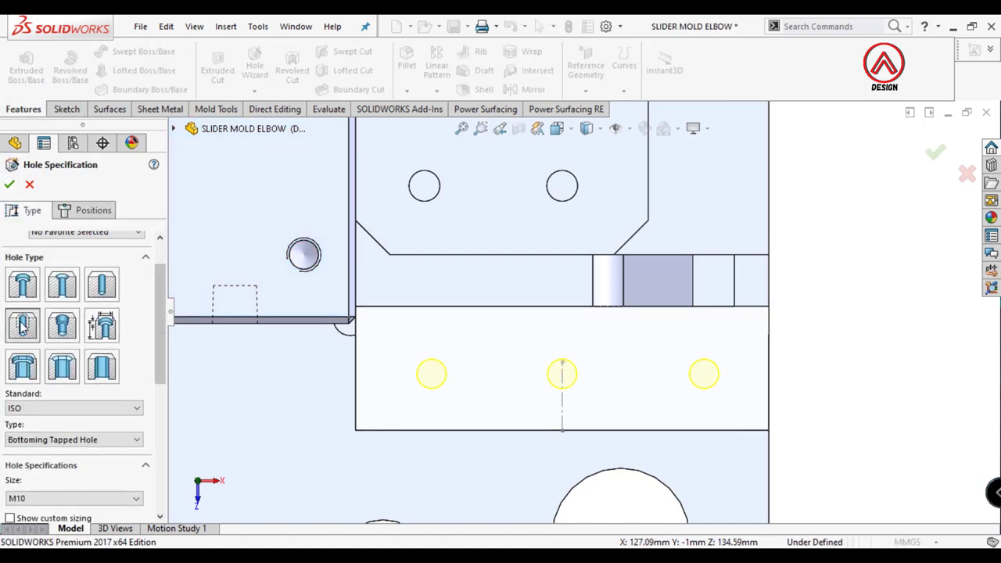
pyautogui.scroll(-3, 157, 335)
pyautogui.click(75, 361)
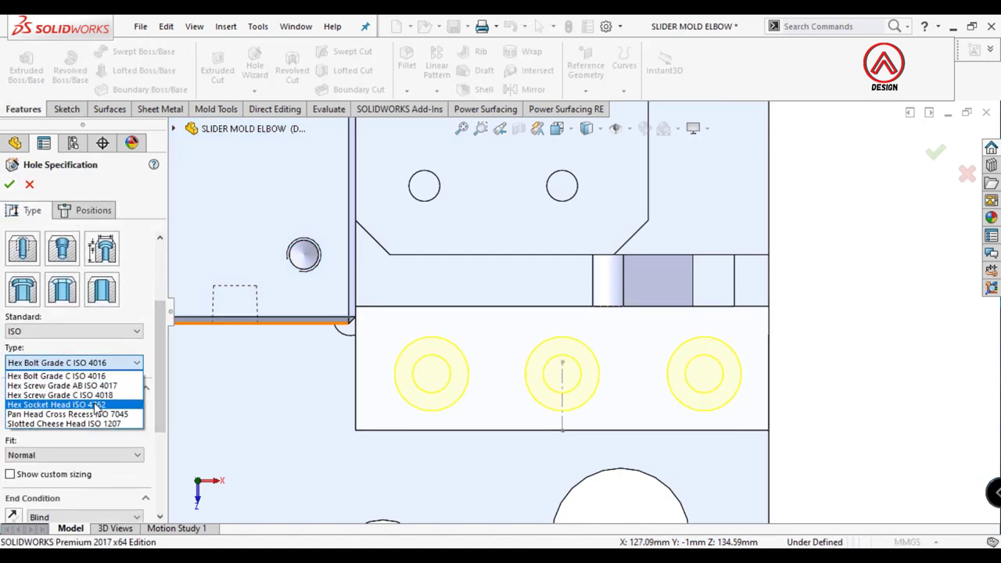
pyautogui.click(55, 395)
pyautogui.scroll(-2, 78, 438)
pyautogui.click(96, 485)
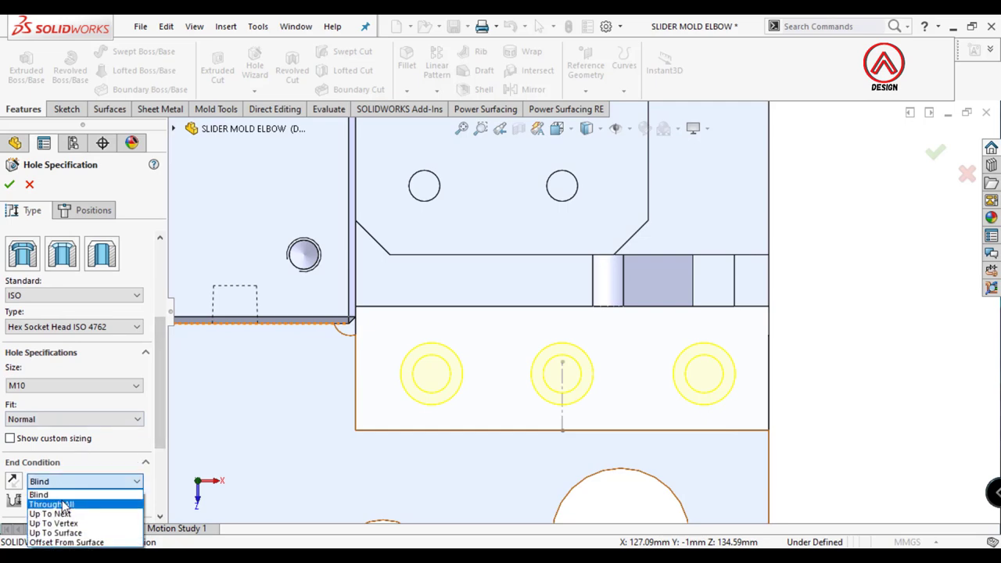
pyautogui.click(105, 213)
# Step: Place the left hole 15 mm from the bottom edge and align all three centres horizontally
pyautogui.click(432, 374)
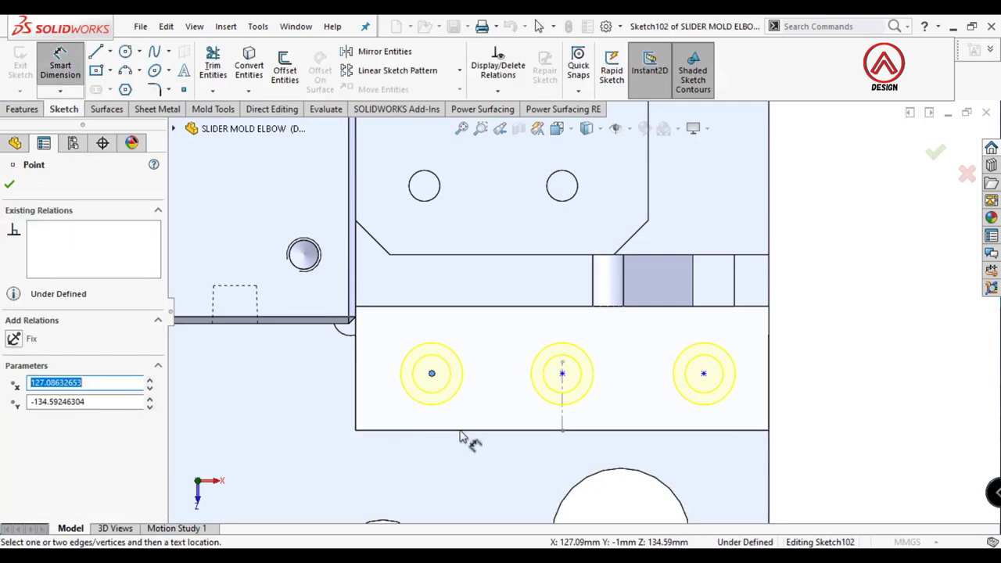
pyautogui.click(344, 426)
pyautogui.write('15')
pyautogui.press('Return')
pyautogui.scroll(-2, 688, 387)
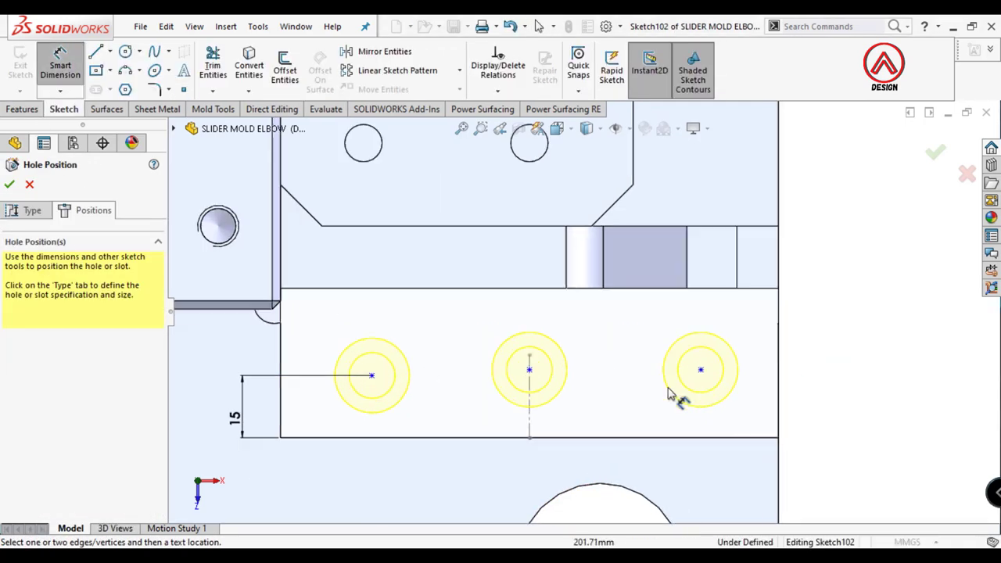
pyautogui.scroll(-1, 673, 391)
pyautogui.press('Escape')
pyautogui.click(304, 370)
pyautogui.keyDown('ctrl'); pyautogui.click(494, 362); pyautogui.keyUp('ctrl')
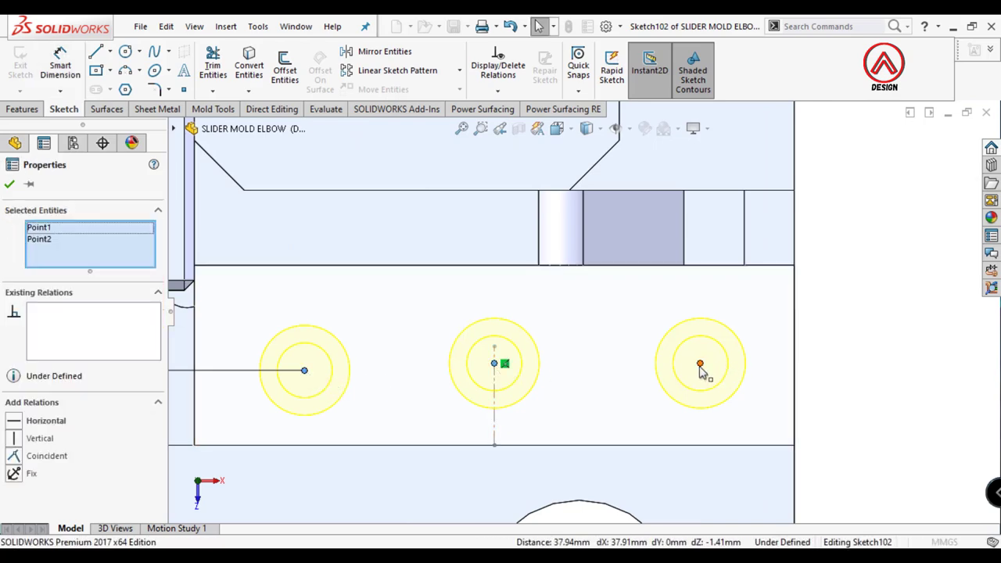
pyautogui.keyDown('ctrl'); pyautogui.click(700, 363); pyautogui.keyUp('ctrl')
pyautogui.click(742, 319)
# Step: Space the three hole centres 40 mm apart
pyautogui.scroll(2, 803, 361)
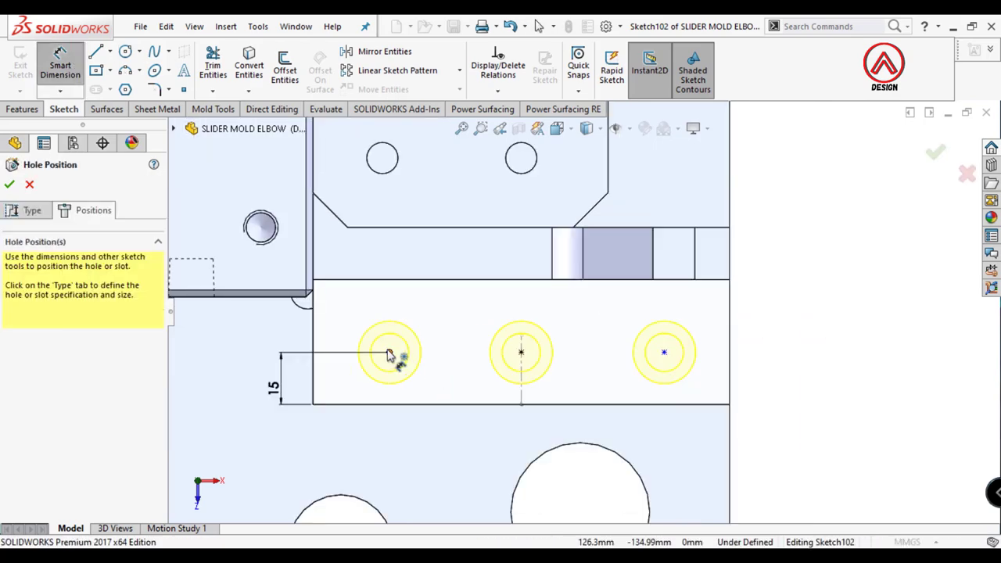
pyautogui.click(389, 354)
pyautogui.click(521, 352)
pyautogui.click(489, 428)
pyautogui.write('40')
pyautogui.press('Return')
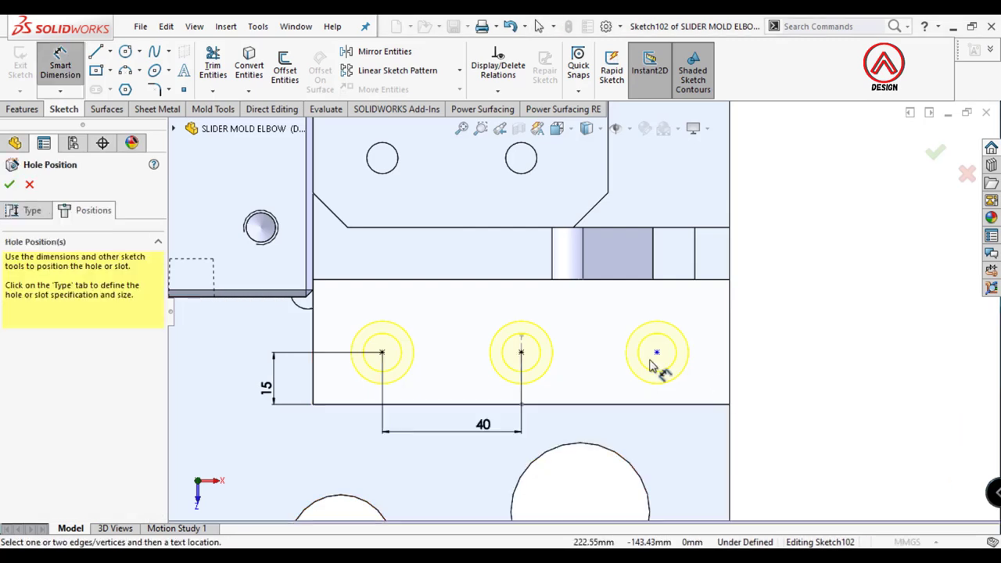
pyautogui.click(656, 353)
pyautogui.click(567, 428)
pyautogui.write('40')
pyautogui.press('Return')
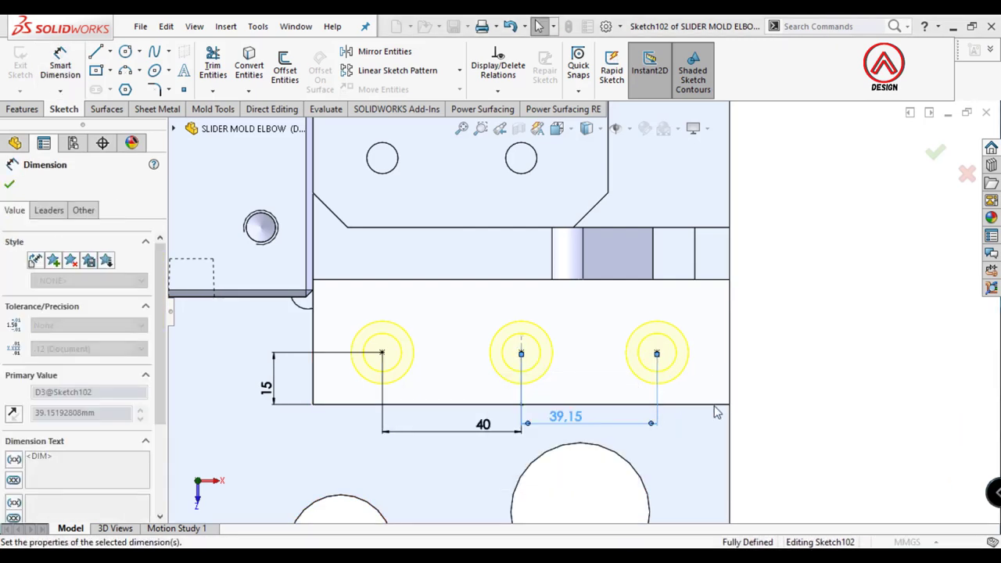
# Step: Make the M10 holes Through All and limit them to the slider block body
pyautogui.moveTo(826, 391)
pyautogui.mouseDown(button='middle')
pyautogui.moveTo(501, 175)
pyautogui.moveTo(274, 149)
pyautogui.mouseUp(button='middle')
pyautogui.click(24, 109)
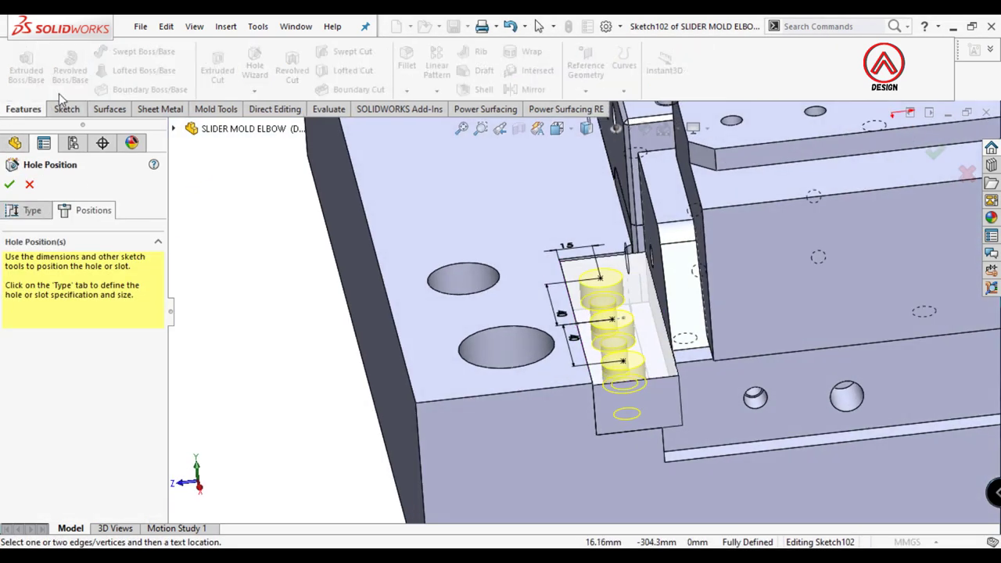
pyautogui.moveTo(575, 328); pyautogui.dragTo(395, 295, button='middle')
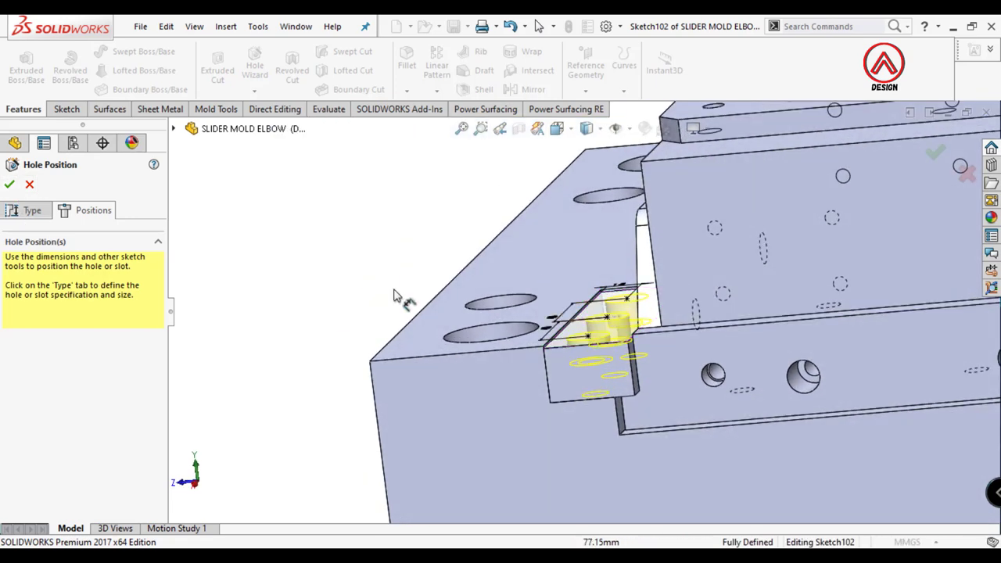
pyautogui.click(31, 212)
pyautogui.scroll(-3, 59, 443)
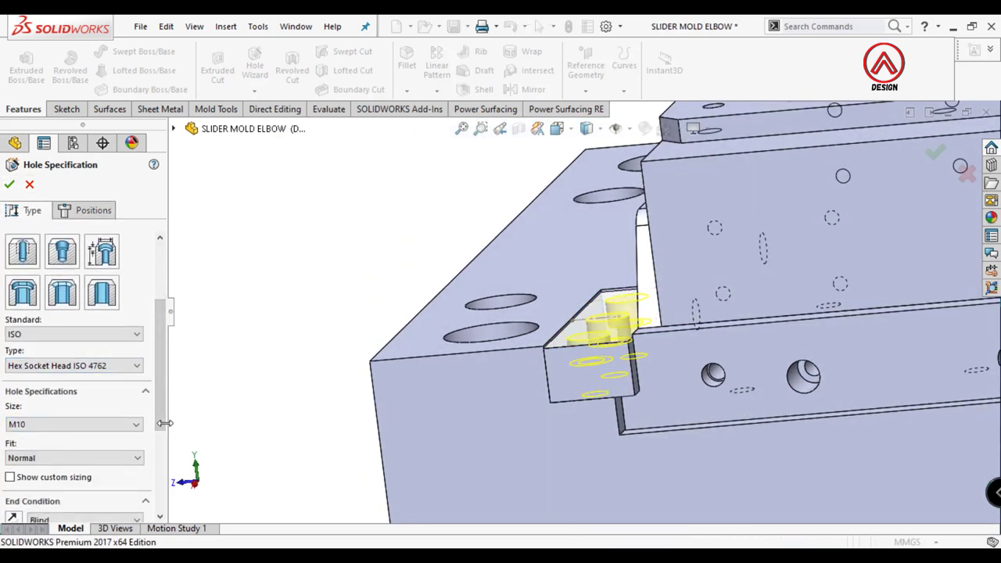
pyautogui.scroll(-5, 94, 406)
pyautogui.click(110, 396)
pyautogui.click(101, 418)
pyautogui.scroll(-2, 136, 516)
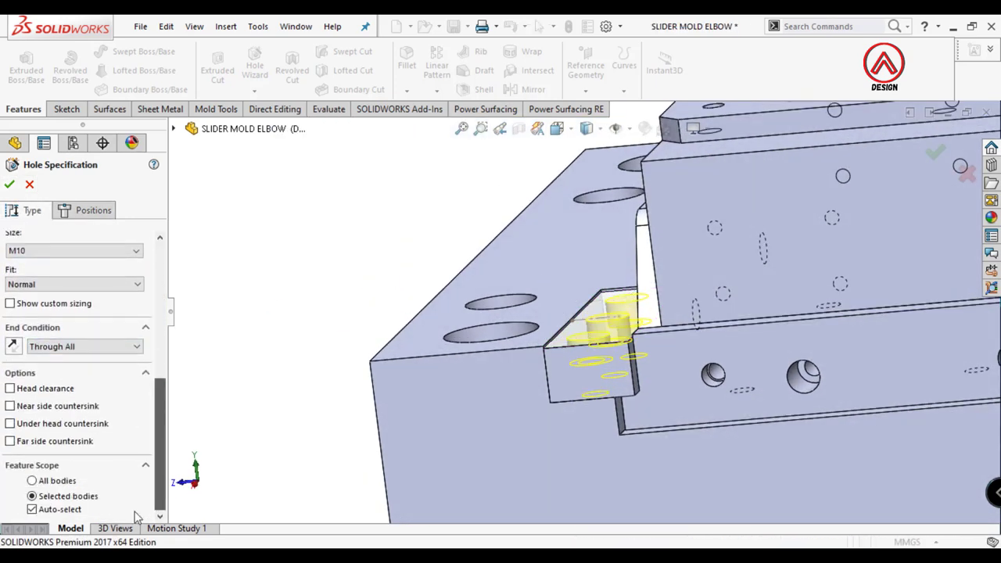
pyautogui.click(74, 510)
pyautogui.click(558, 388)
# Step: Finish the counterbored holes and view the slider block's top face straight on
pyautogui.click(9, 184)
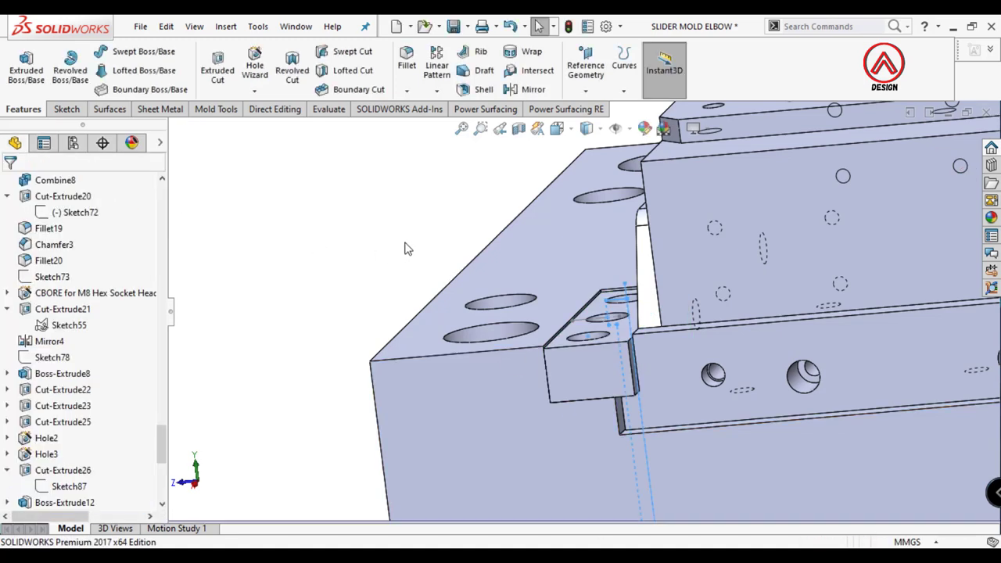
pyautogui.moveTo(434, 248)
pyautogui.mouseDown(button='middle')
pyautogui.moveTo(620, 342)
pyautogui.moveTo(536, 286)
pyautogui.mouseUp(button='middle')
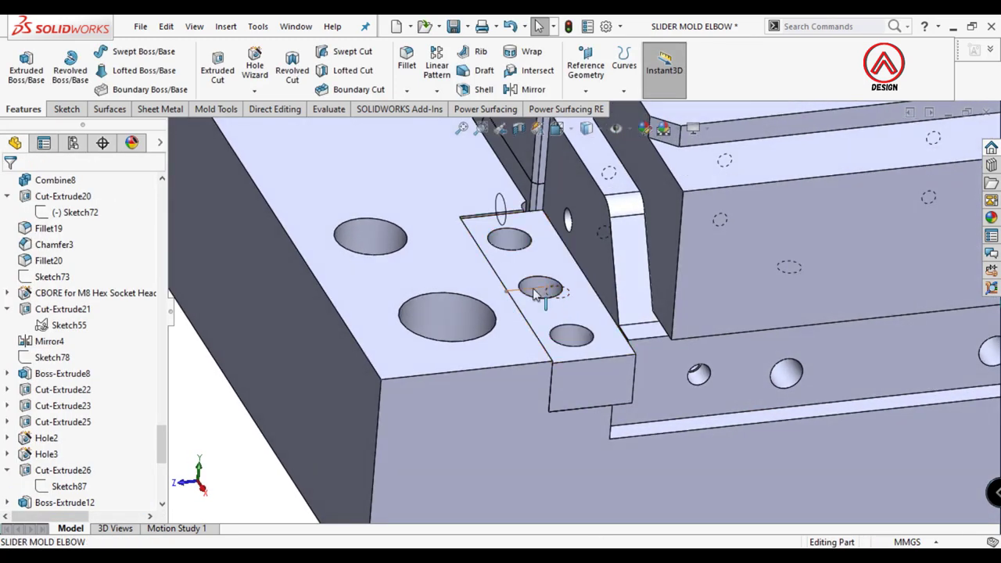
pyautogui.click(547, 265)
pyautogui.press('f')
pyautogui.scroll(-2, 571, 350)
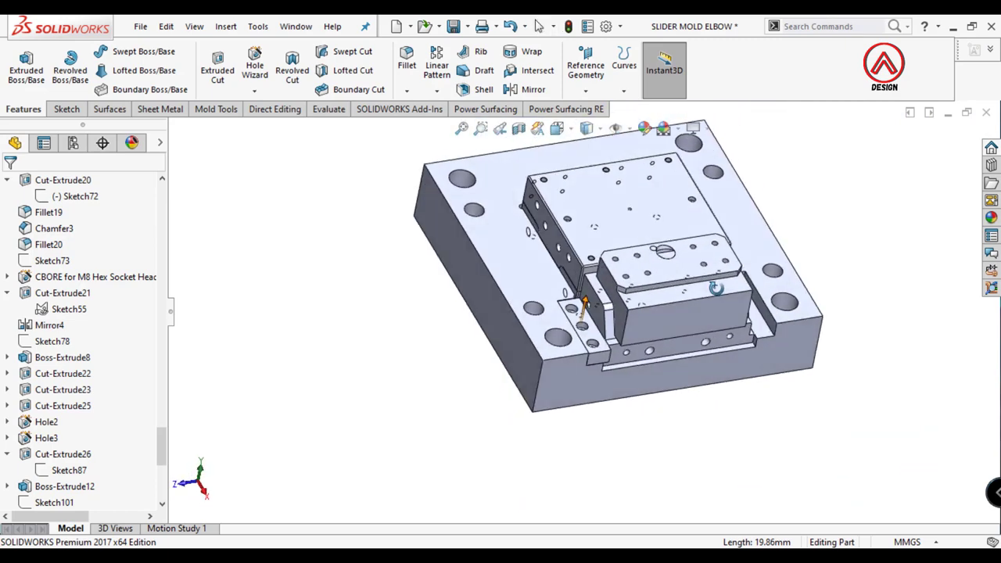
pyautogui.scroll(-2, 570, 349)
pyautogui.scroll(-3, 570, 350)
pyautogui.scroll(-3, 572, 349)
pyautogui.click(454, 387)
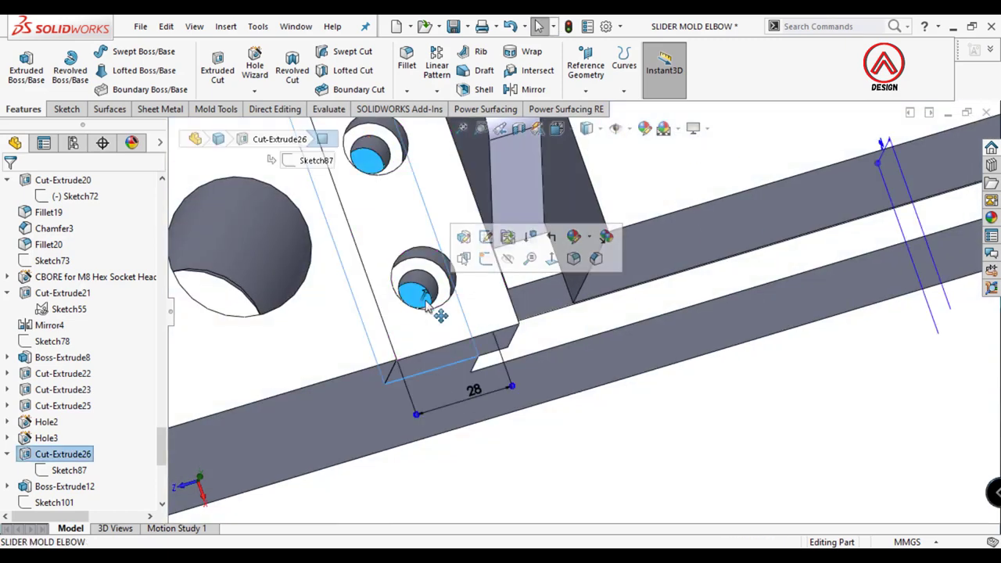
pyautogui.click(520, 259)
pyautogui.scroll(-3, 692, 425)
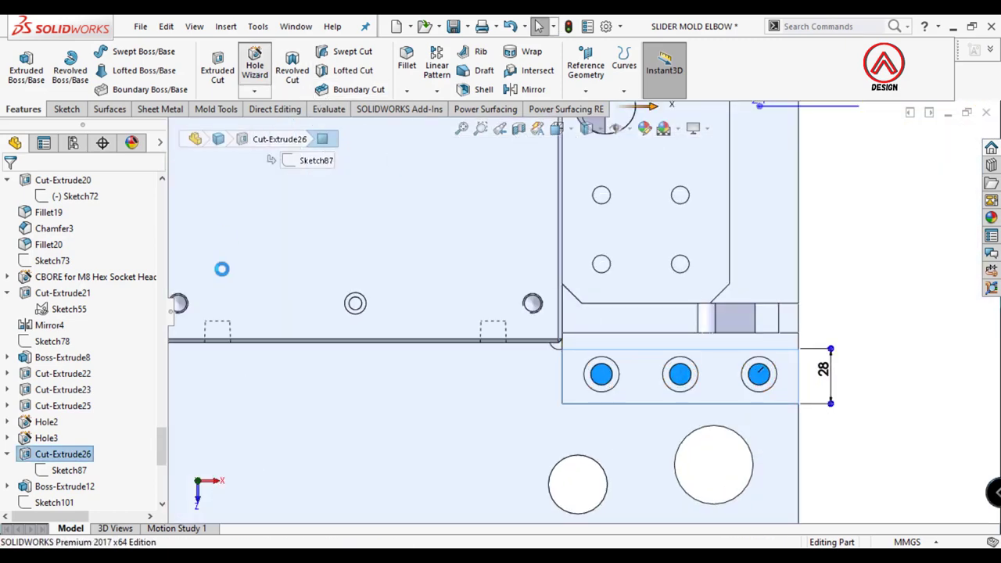
# Step: Add M10 bottoming tapped holes, blind 24.5 mm, at the three counterbore centres
pyautogui.click(93, 209)
pyautogui.scroll(-4, 576, 358)
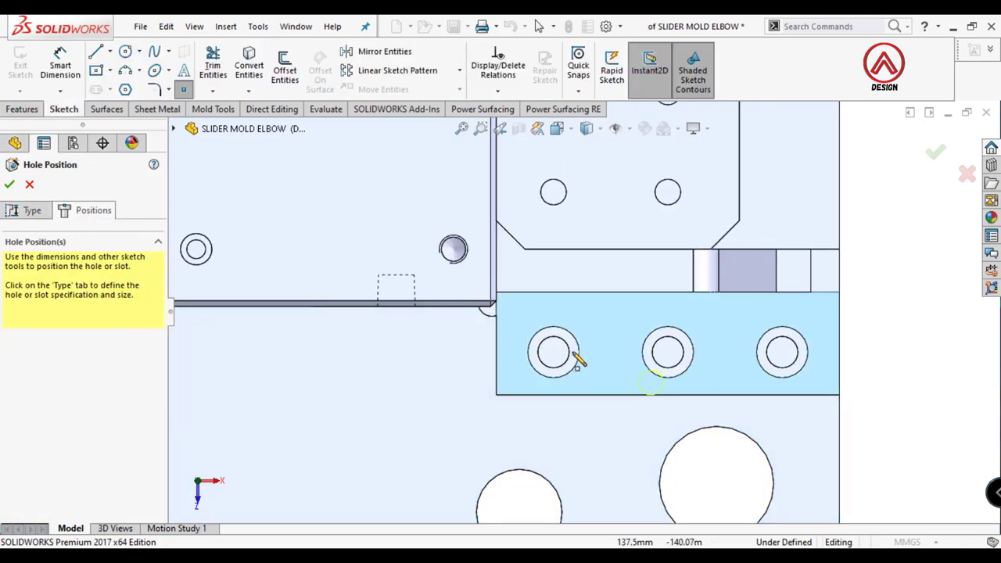
pyautogui.click(32, 209)
pyautogui.scroll(-5, 117, 391)
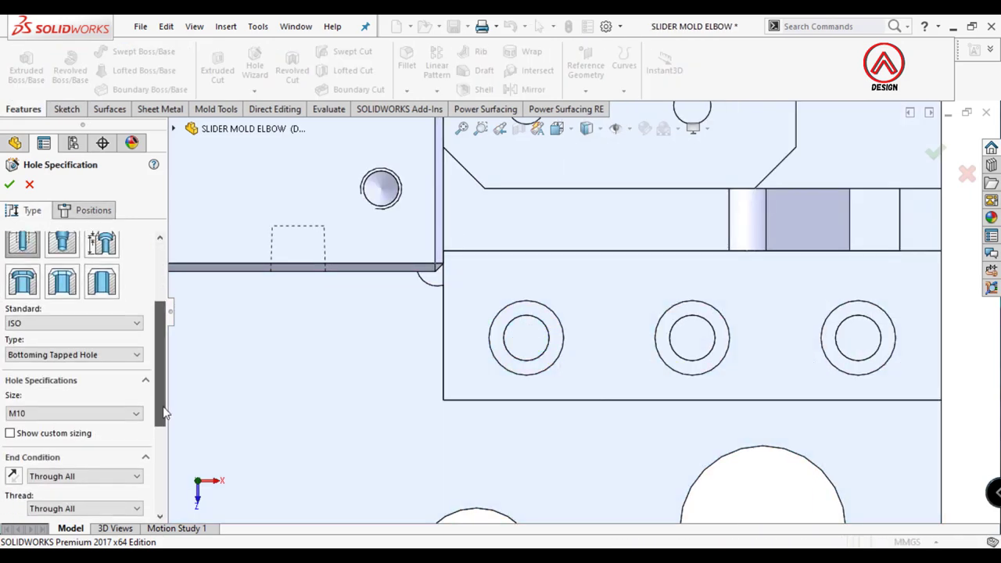
pyautogui.click(85, 428)
pyautogui.click(78, 439)
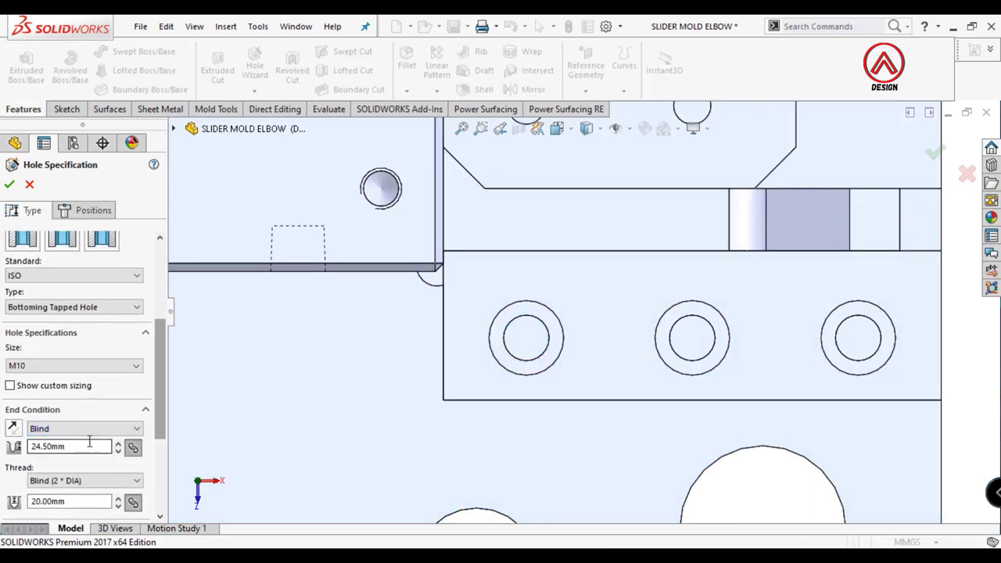
pyautogui.click(93, 209)
pyautogui.click(540, 327)
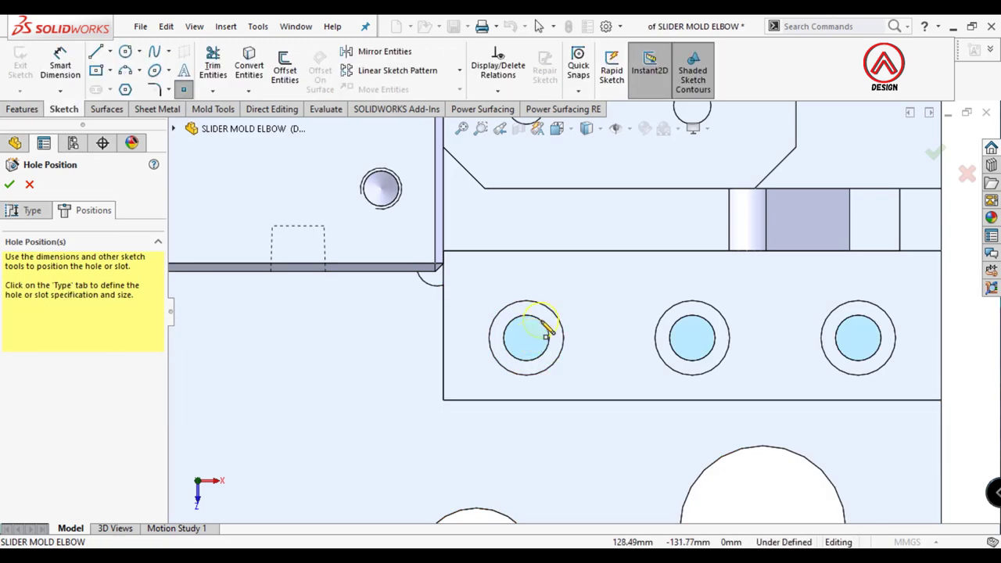
pyautogui.click(692, 338)
pyautogui.click(858, 338)
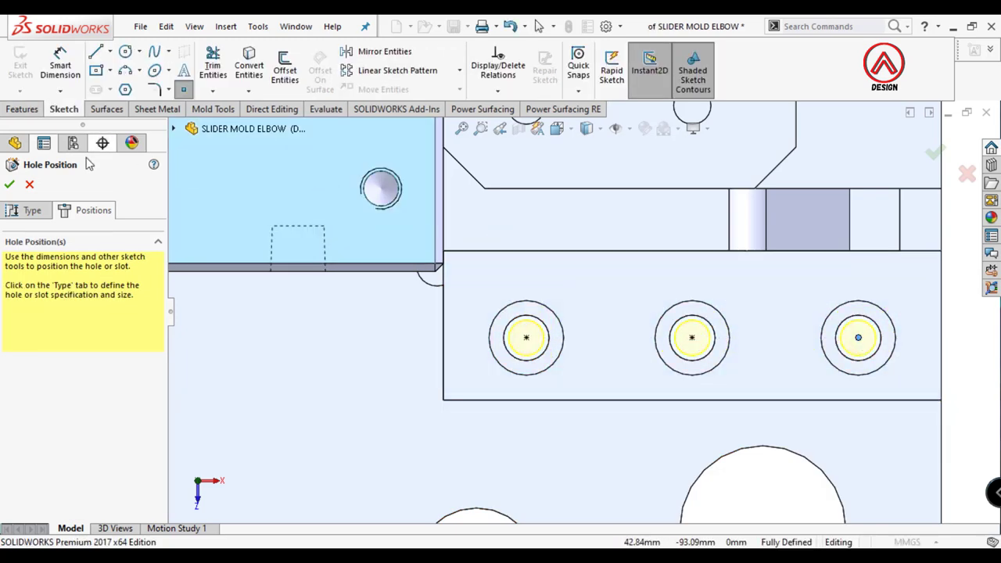
pyautogui.click(10, 183)
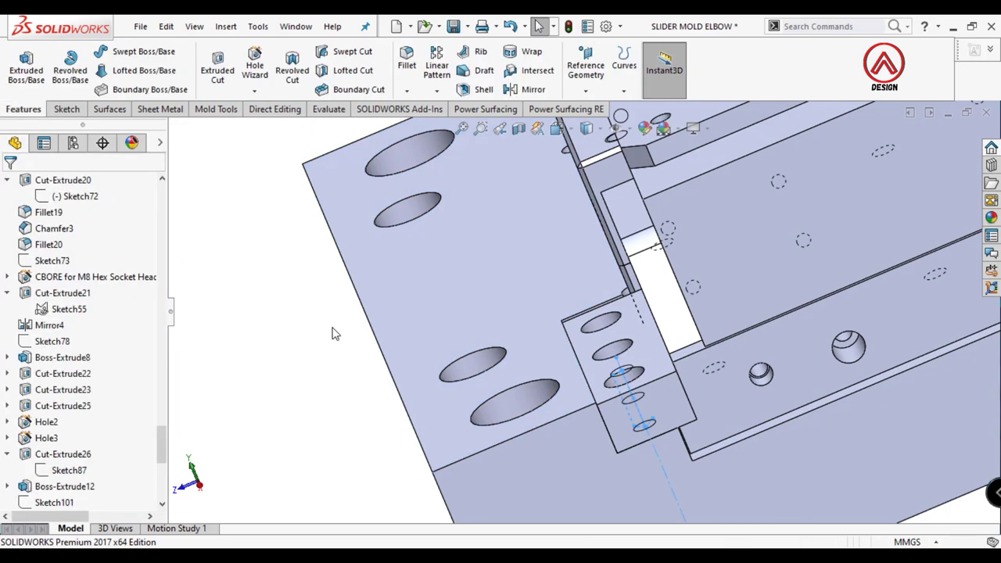
pyautogui.scroll(-2, 559, 328)
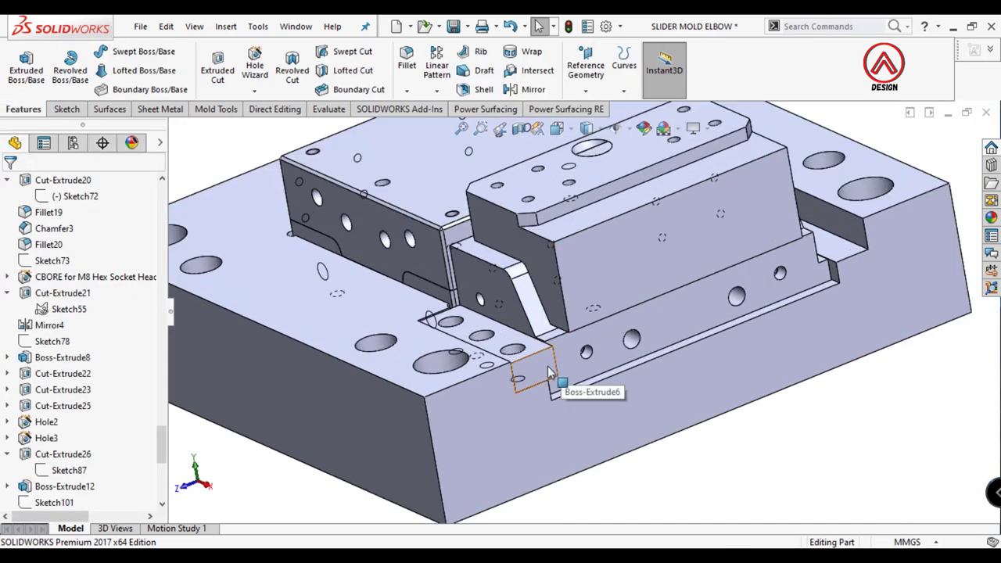
pyautogui.click(512, 366)
pyautogui.scroll(5, 749, 438)
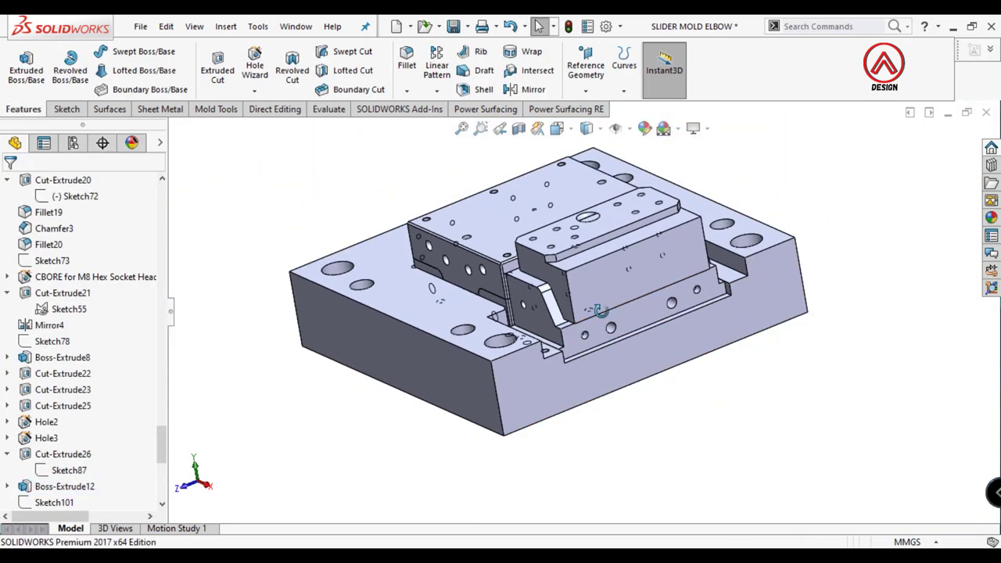
# Step: Mirror M10 Tapped Hole4 across the Front Plane
pyautogui.click(436, 91)
pyautogui.click(437, 145)
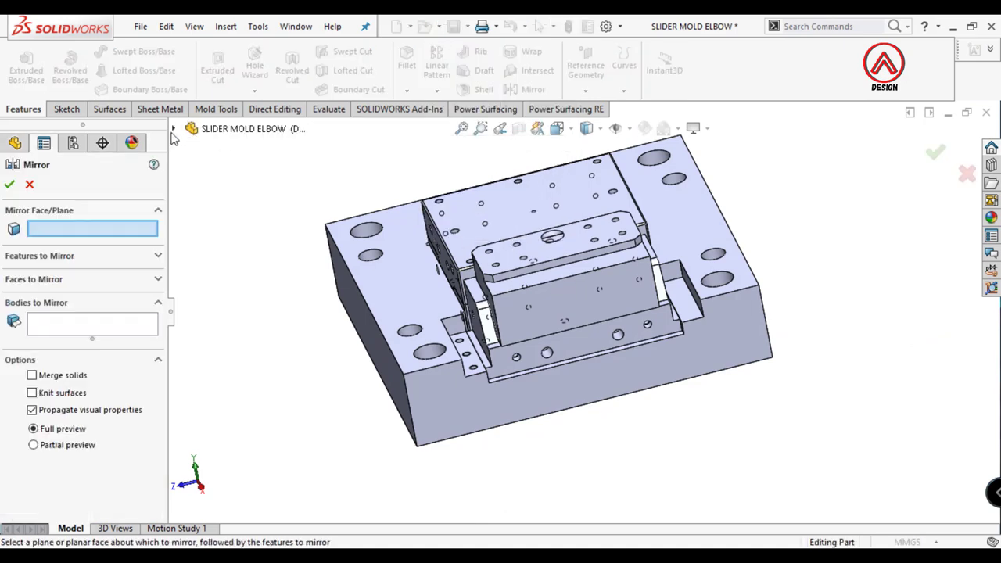
pyautogui.click(252, 242)
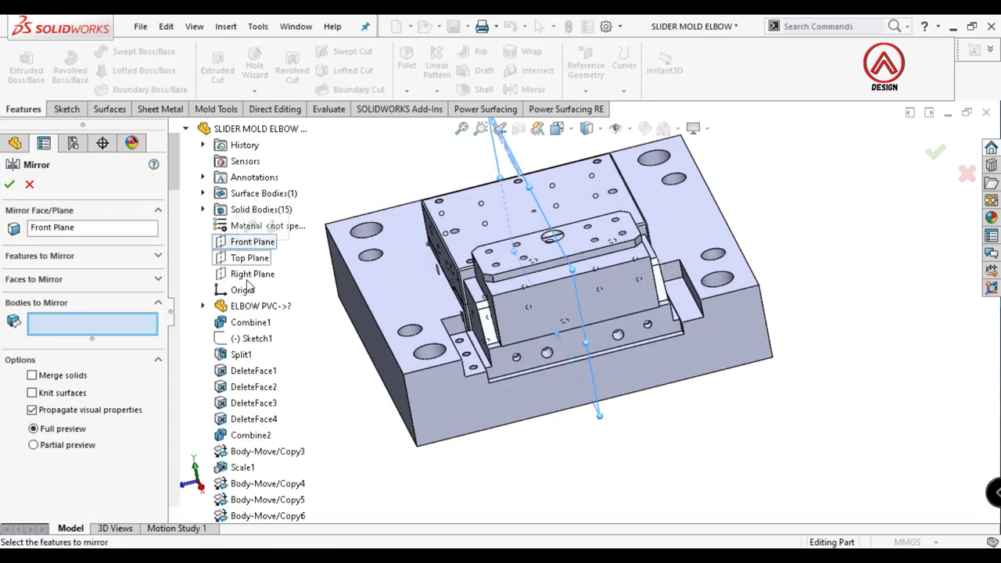
pyautogui.click(45, 263)
pyautogui.scroll(-3, 538, 385)
pyautogui.scroll(-3, 524, 383)
pyautogui.click(516, 377)
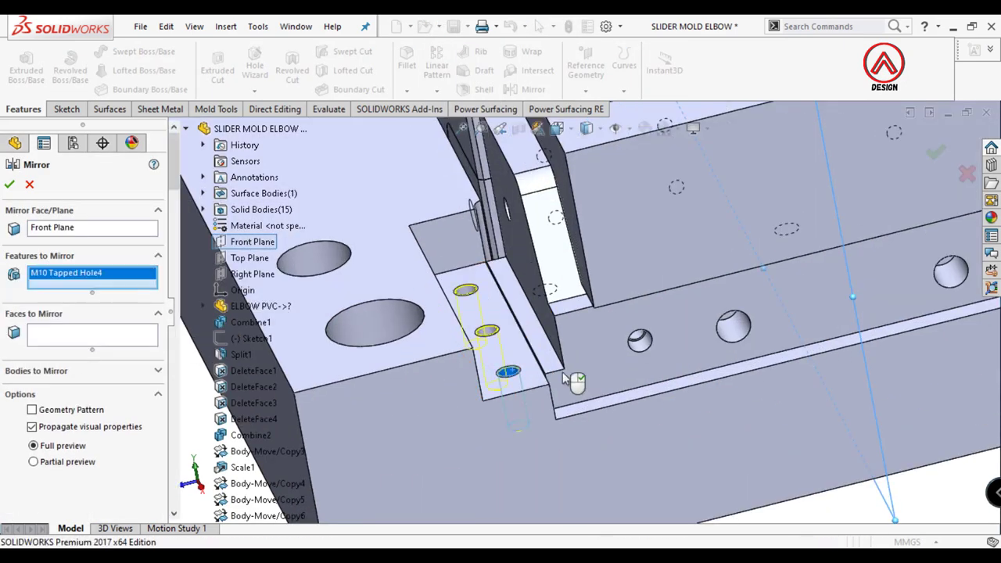
pyautogui.scroll(5, 563, 379)
pyautogui.click(9, 185)
# Step: Hide the core body and turn the mold to show the cavity side
pyautogui.moveTo(594, 258); pyautogui.dragTo(629, 230, button='middle')
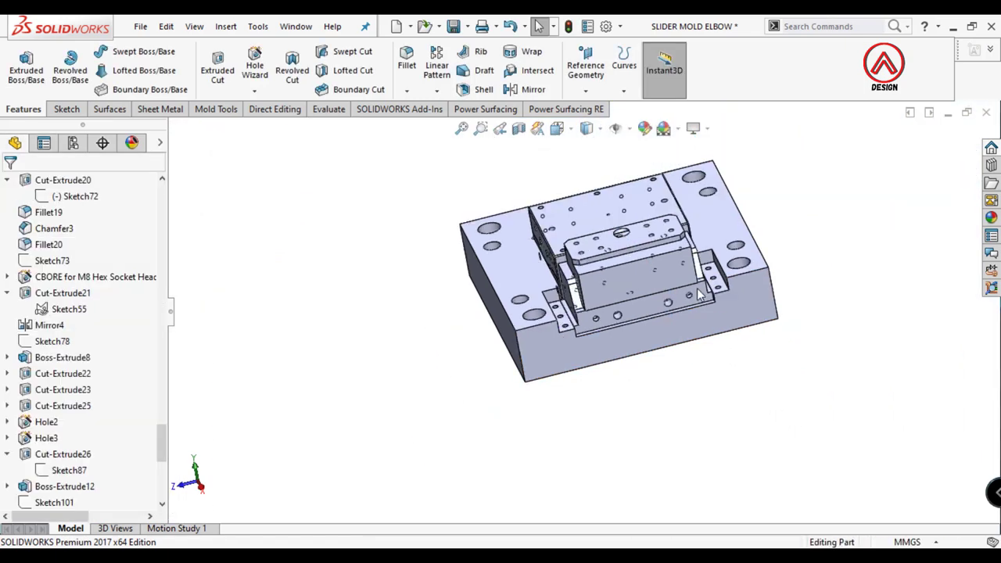
pyautogui.click(704, 287)
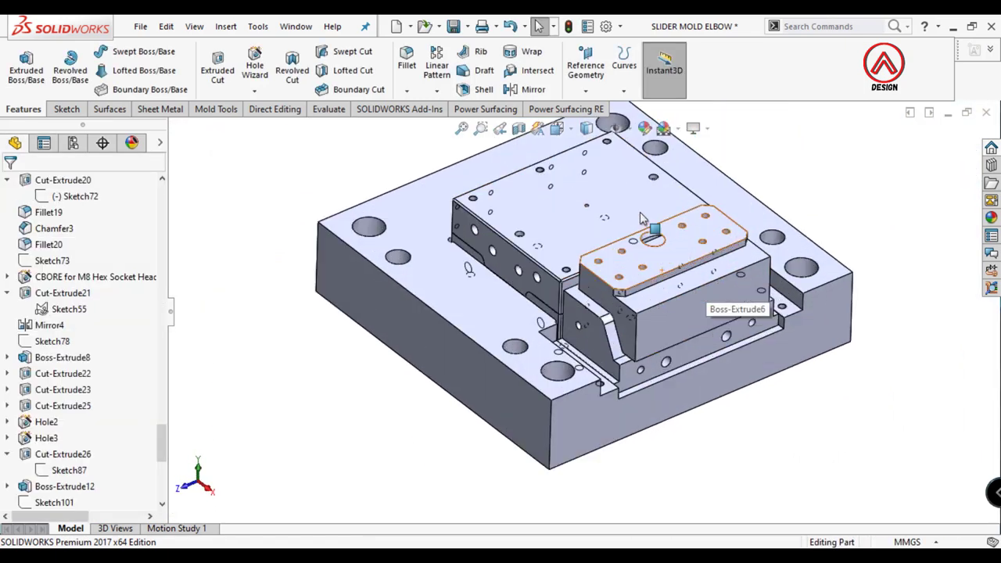
pyautogui.click(726, 190)
pyautogui.moveTo(865, 190)
pyautogui.mouseDown(button='middle')
pyautogui.moveTo(704, 387)
pyautogui.moveTo(698, 336)
pyautogui.moveTo(666, 311)
pyautogui.mouseUp(button='middle')
pyautogui.scroll(-3, 698, 336)
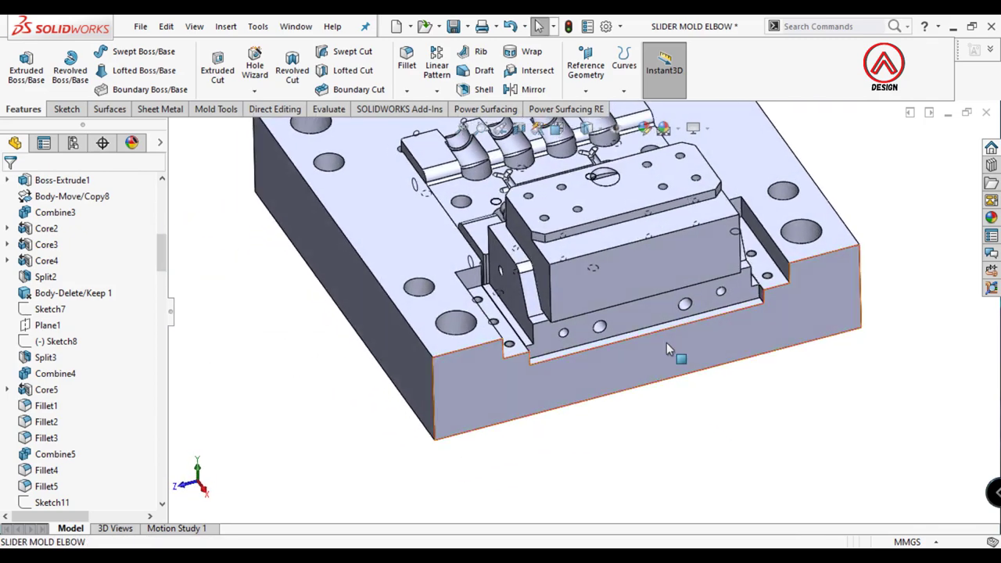
pyautogui.rightClick(677, 351)
# Step: Isolate the cavity plate and start a sketch on its front face with hidden edges shown
pyautogui.click(708, 505)
pyautogui.moveTo(591, 268); pyautogui.dragTo(485, 361, button='middle')
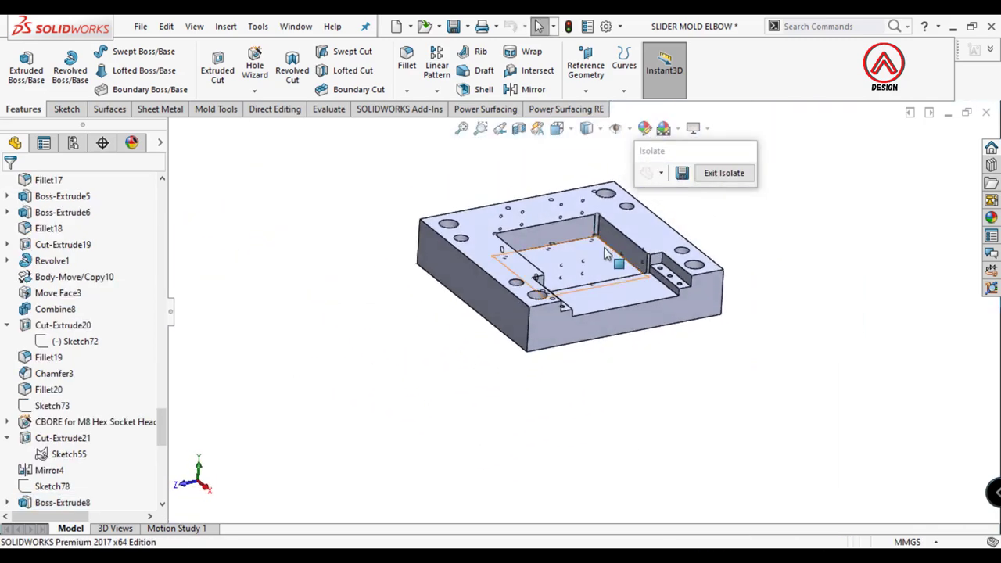
pyautogui.click(485, 361)
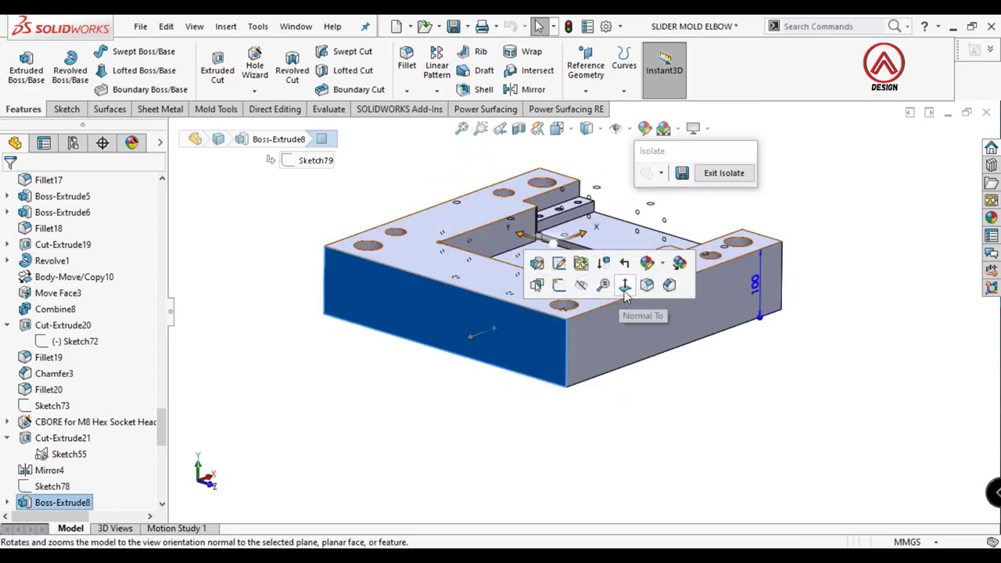
pyautogui.click(615, 288)
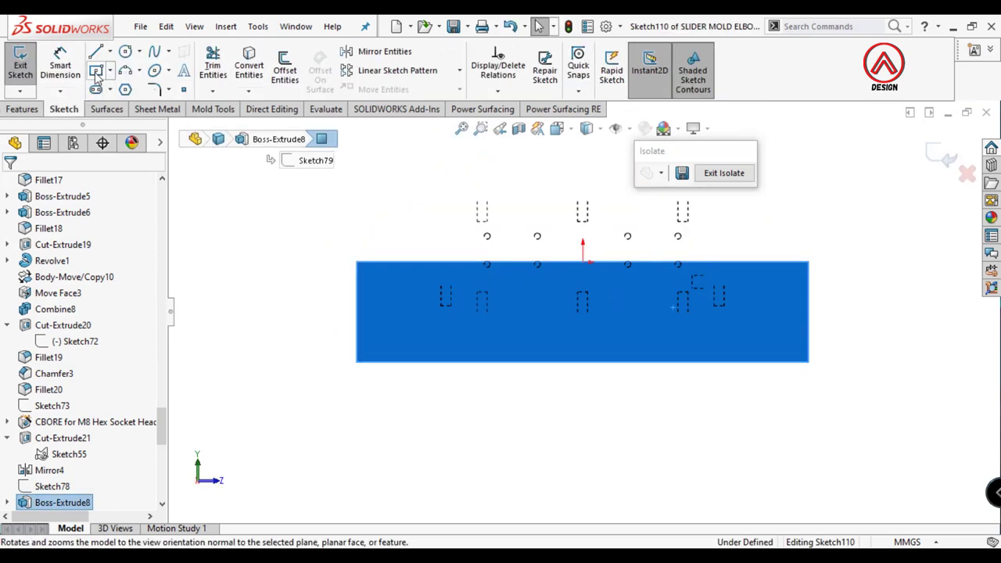
pyautogui.click(96, 72)
pyautogui.click(588, 211)
pyautogui.scroll(-5, 500, 258)
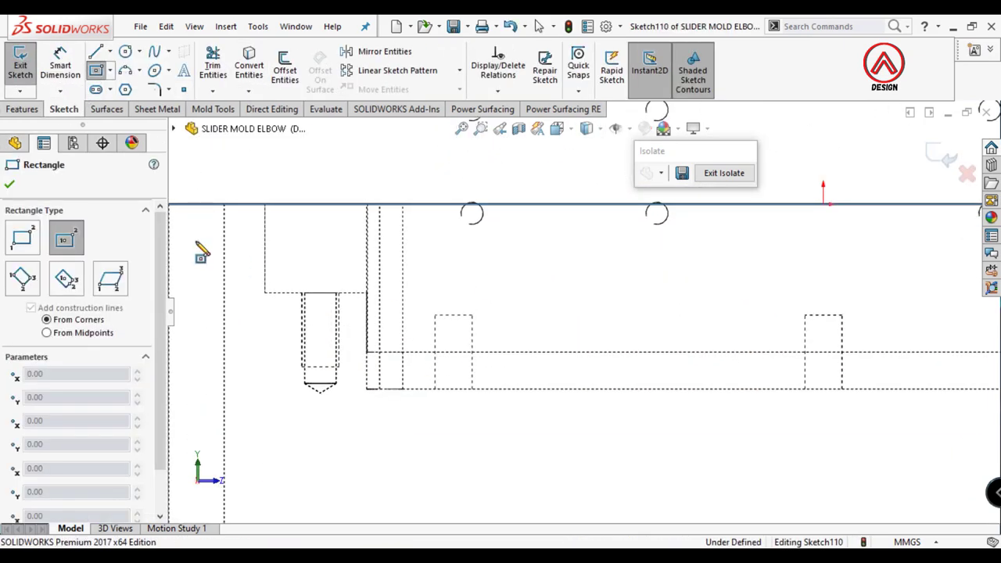
pyautogui.click(22, 238)
pyautogui.scroll(-2, 431, 375)
pyautogui.scroll(-2, 431, 375)
pyautogui.scroll(-2, 412, 356)
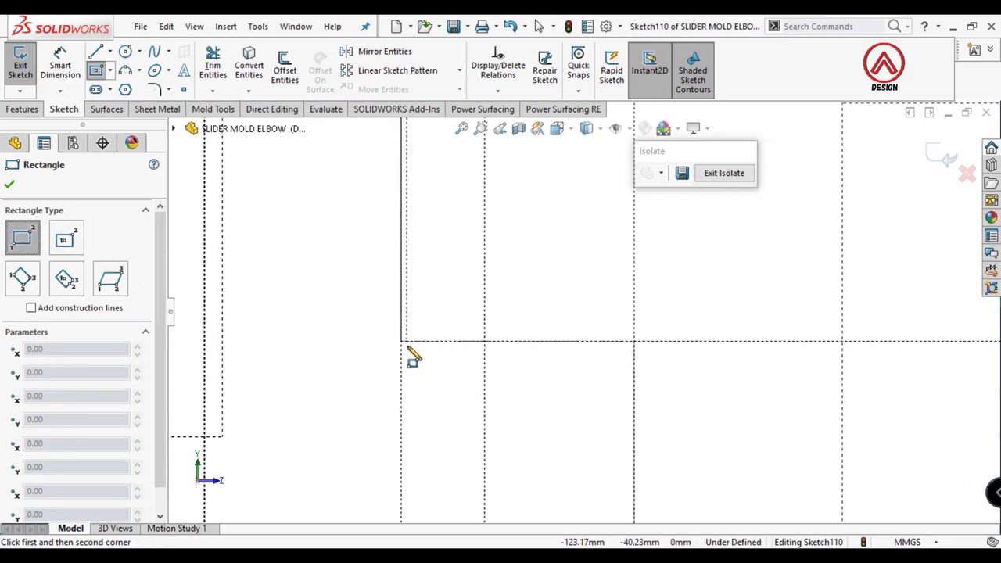
pyautogui.scroll(2, 400, 341)
pyautogui.scroll(2, 527, 281)
pyautogui.scroll(1, 591, 252)
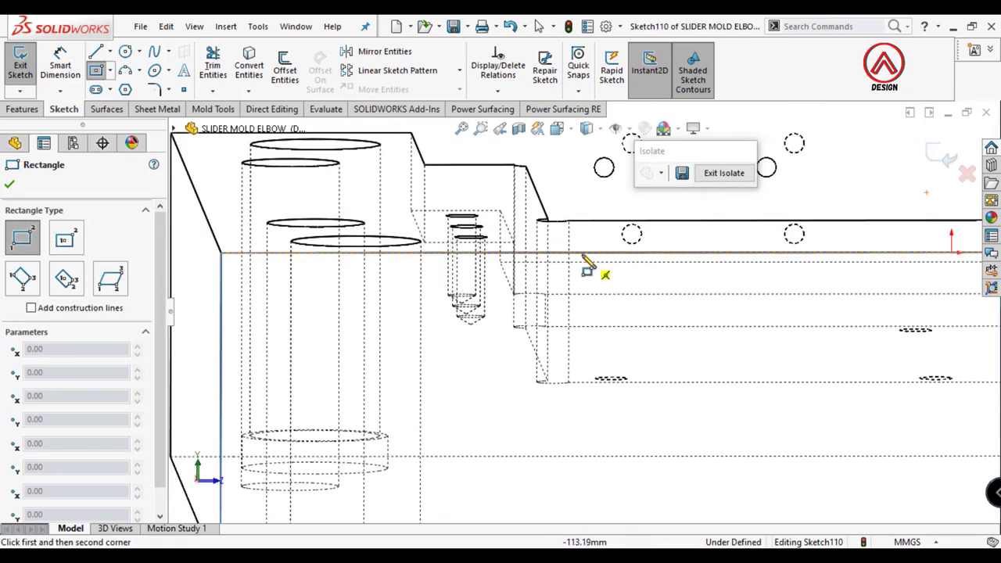
pyautogui.scroll(1, 547, 242)
pyautogui.press('Escape')
pyautogui.moveTo(558, 258)
pyautogui.mouseDown(button='middle')
pyautogui.moveTo(560, 324)
pyautogui.moveTo(501, 368)
pyautogui.mouseUp(button='middle')
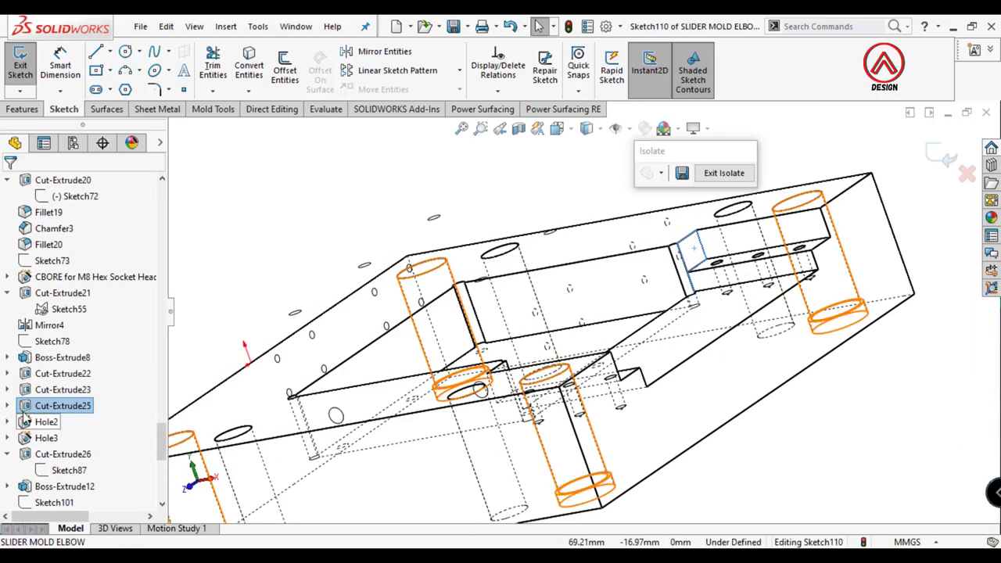
# Step: Convert three of Sketch82's rectangle edges into the new sketch
pyautogui.click(44, 420)
pyautogui.hotkey('ctrl', 'shift', 'z')
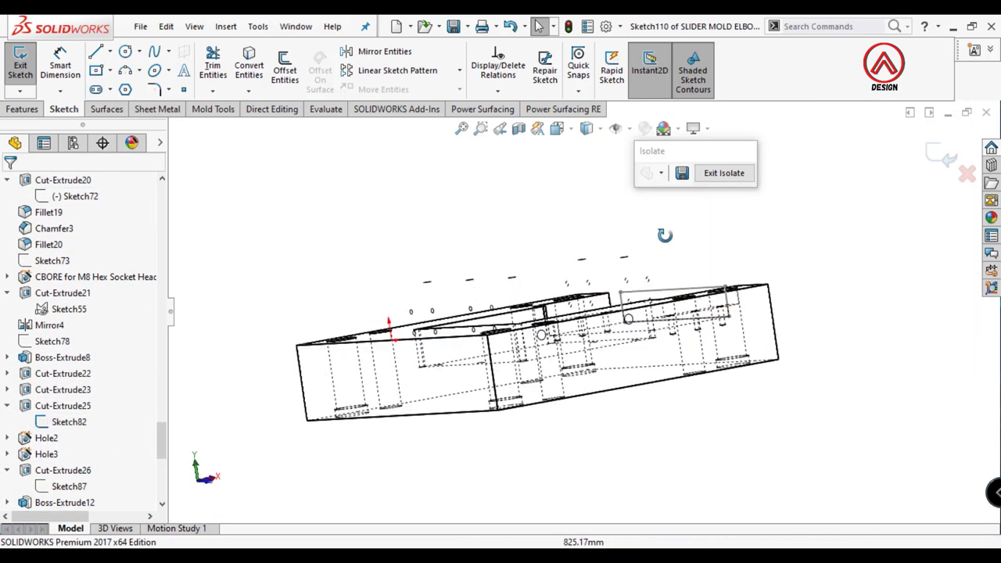
pyautogui.click(250, 70)
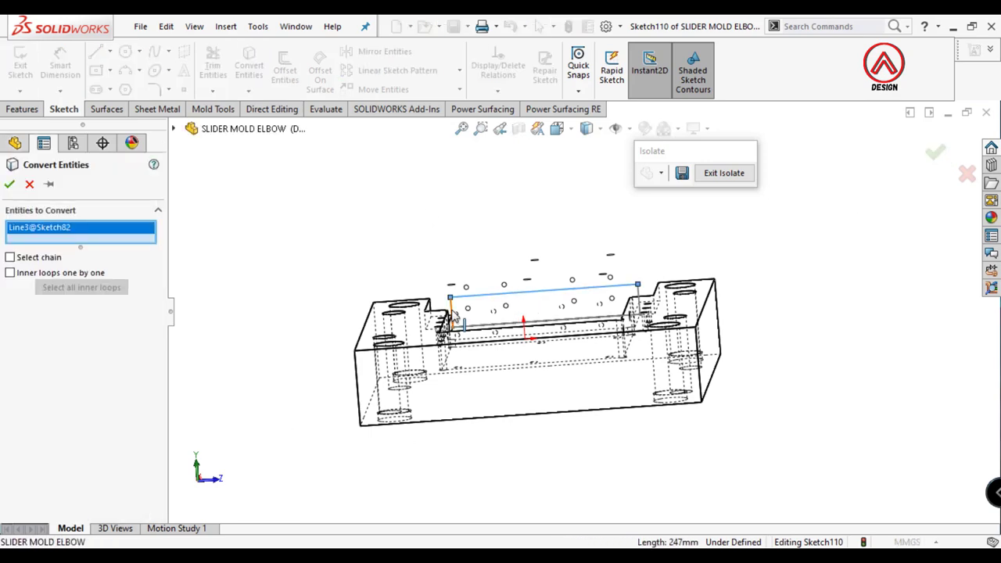
pyautogui.click(484, 316)
pyautogui.click(547, 318)
pyautogui.click(594, 314)
pyautogui.press('Return')
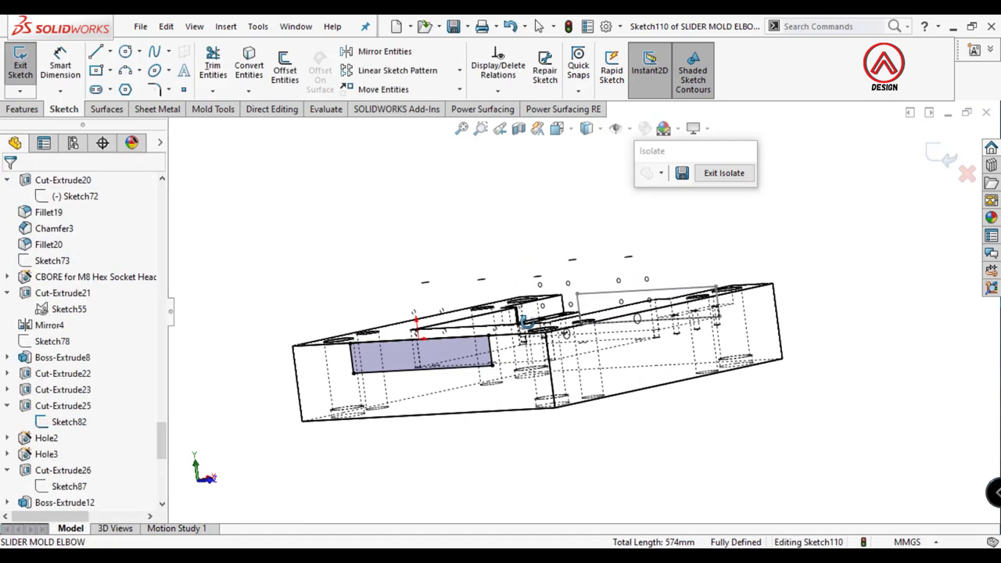
# Step: Extrude-cut the sketch Up To Surface at the chosen face and display the model shaded
pyautogui.press('e')
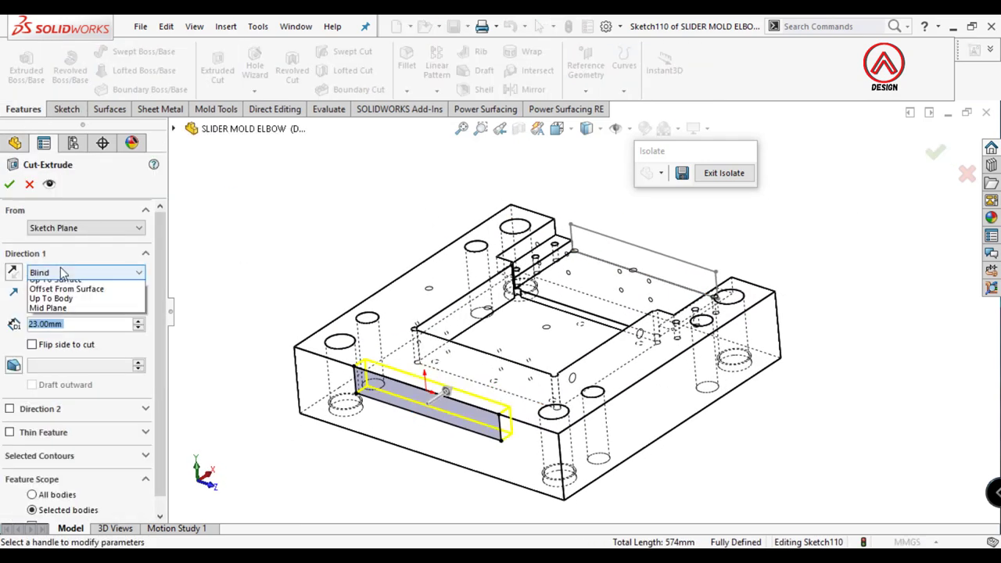
pyautogui.click(55, 322)
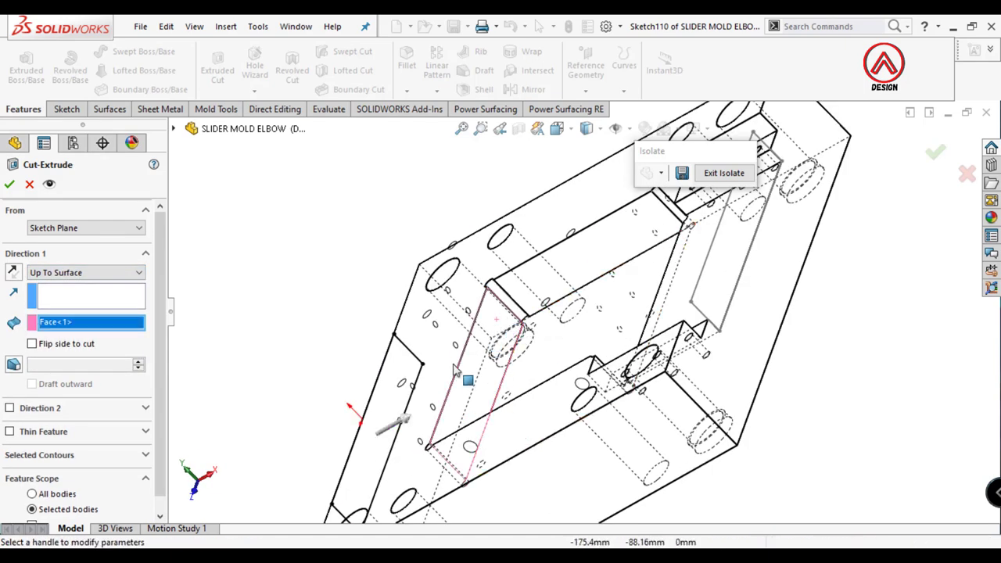
pyautogui.moveTo(347, 305); pyautogui.dragTo(245, 262, button='middle')
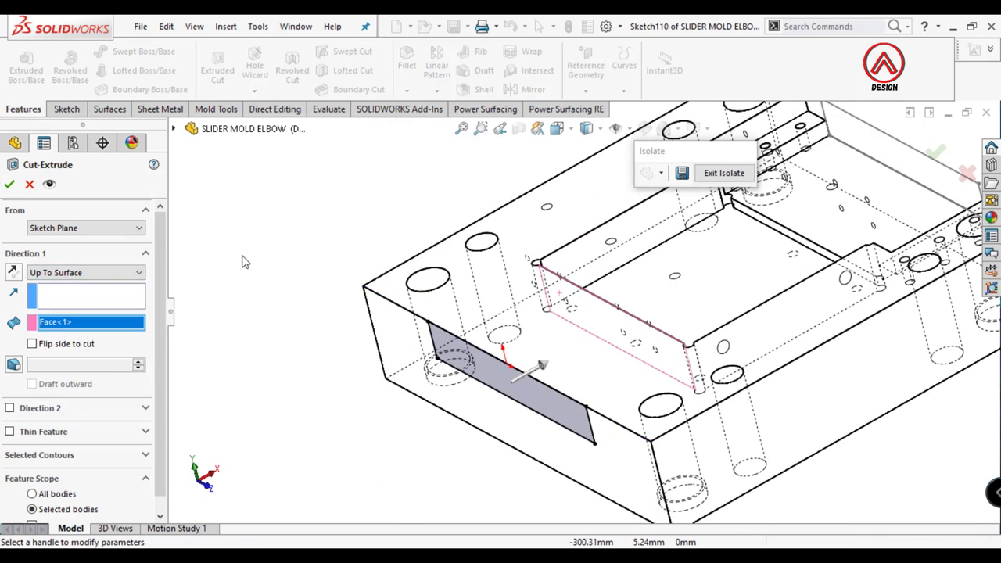
pyautogui.click(10, 186)
pyautogui.hotkey('ctrl', '7')
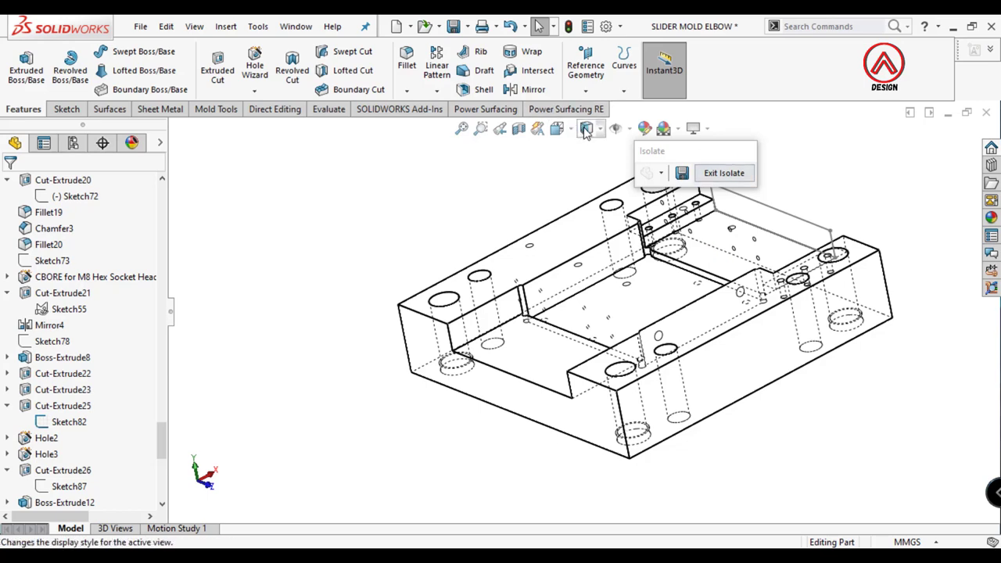
pyautogui.click(585, 132)
pyautogui.moveTo(594, 328)
pyautogui.mouseDown(button='middle')
pyautogui.moveTo(658, 377)
pyautogui.moveTo(688, 344)
pyautogui.mouseUp(button='middle')
# Step: Hide the leftover Sketch82 rectangle
pyautogui.click(704, 322)
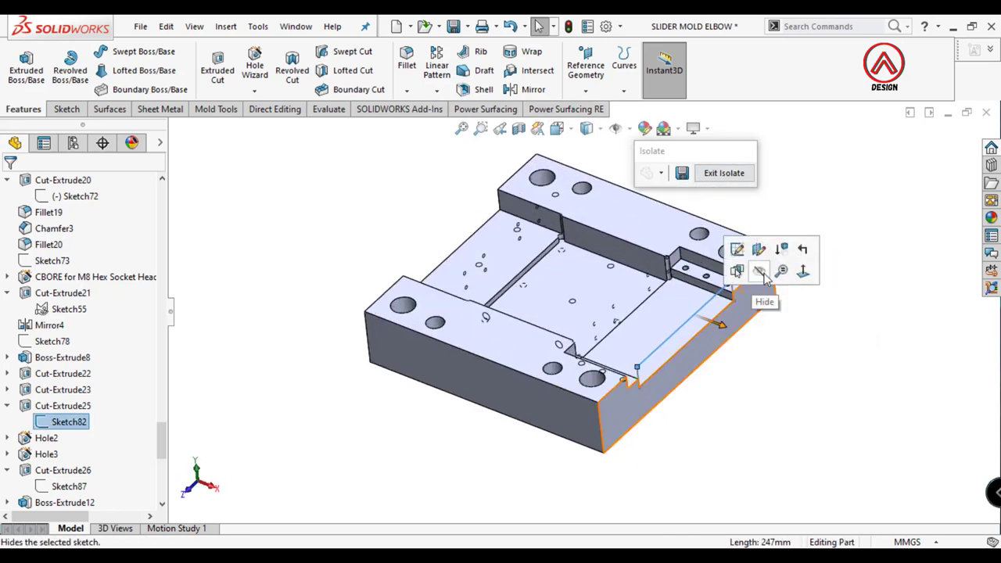
pyautogui.click(763, 275)
pyautogui.scroll(2, 677, 355)
pyautogui.scroll(-5, 516, 214)
# Step: Mirror Cut-Extrude26, Mirror10 and M10 Tapped Hole4 about the Right Plane
pyautogui.click(436, 88)
pyautogui.click(455, 143)
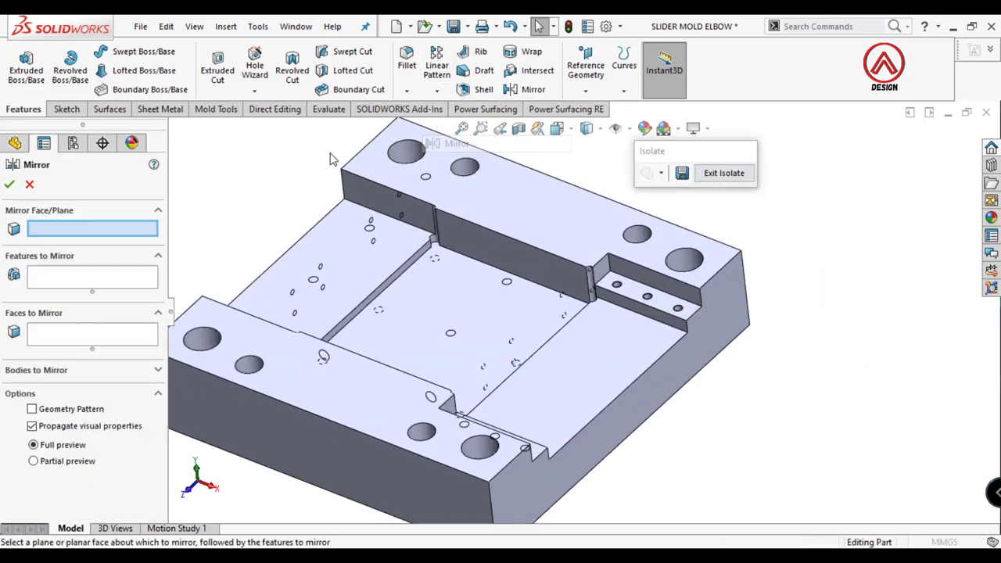
pyautogui.click(185, 128)
pyautogui.click(242, 273)
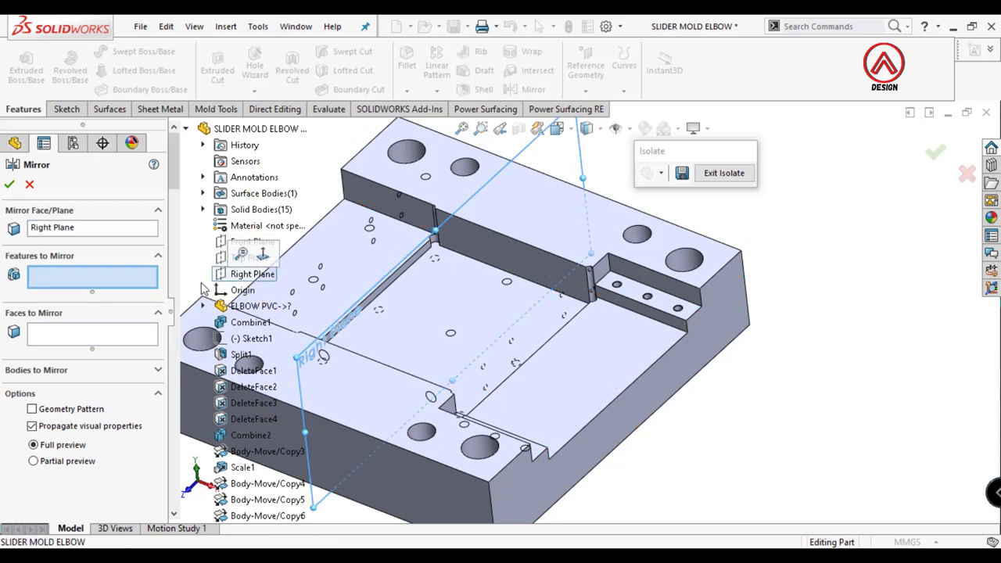
pyautogui.scroll(-2, 640, 275)
pyautogui.click(595, 296)
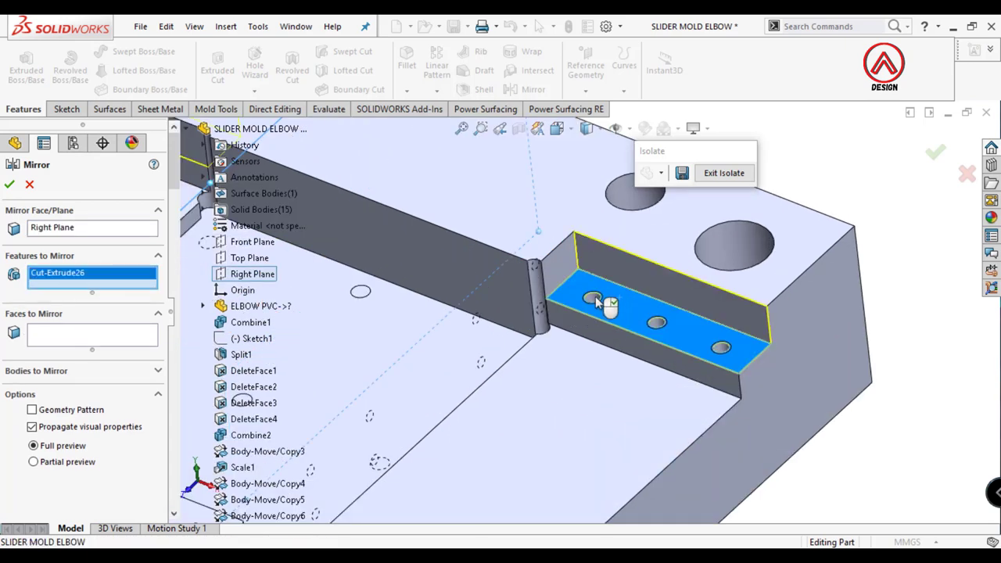
pyautogui.click(598, 300)
pyautogui.scroll(4, 602, 309)
pyautogui.moveTo(507, 401); pyautogui.dragTo(428, 442, button='middle')
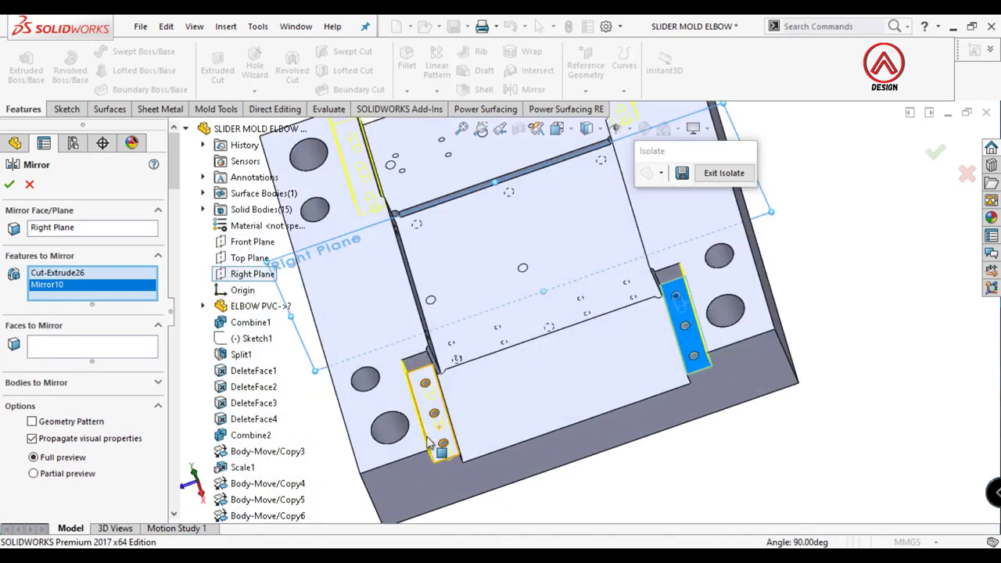
pyautogui.scroll(-3, 477, 395)
pyautogui.click(497, 395)
pyautogui.scroll(5, 657, 363)
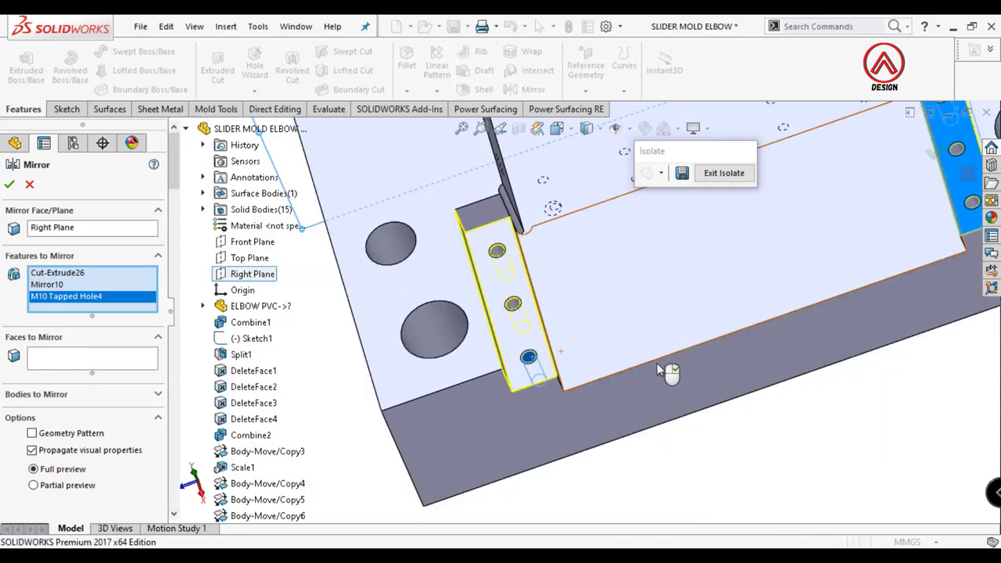
pyautogui.rightClick(552, 437)
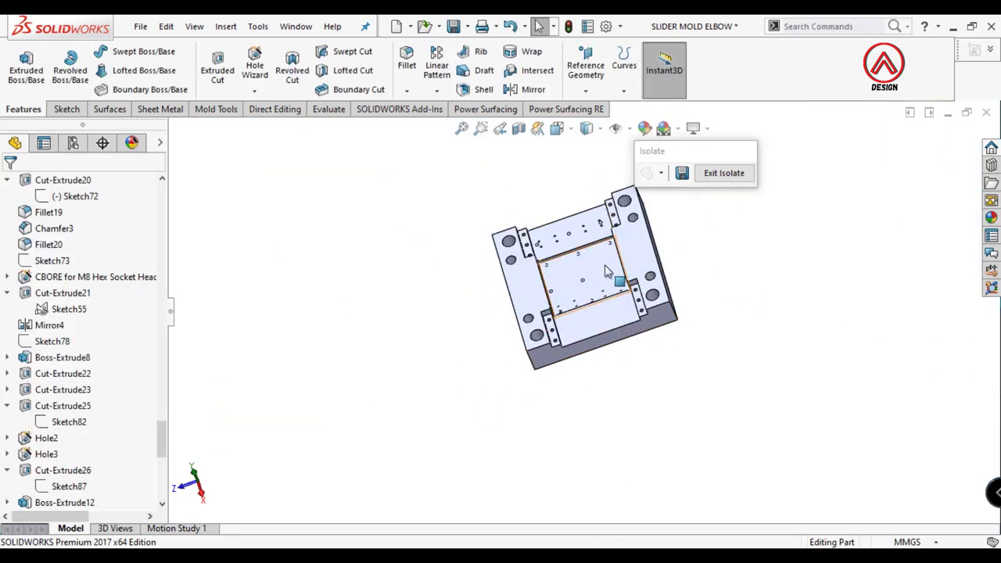
# Step: Exit isolation so the full mold is shown, and orbit around it
pyautogui.moveTo(552, 436)
pyautogui.mouseDown(button='middle')
pyautogui.moveTo(659, 317)
pyautogui.moveTo(169, 397)
pyautogui.mouseUp(button='middle')
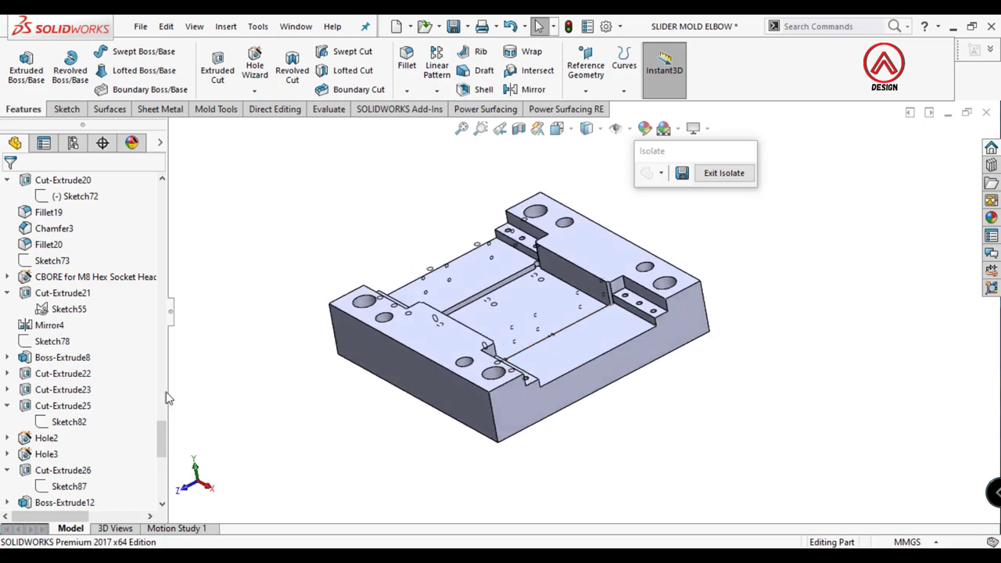
pyautogui.moveTo(161, 437); pyautogui.dragTo(162, 235)
pyautogui.click(724, 173)
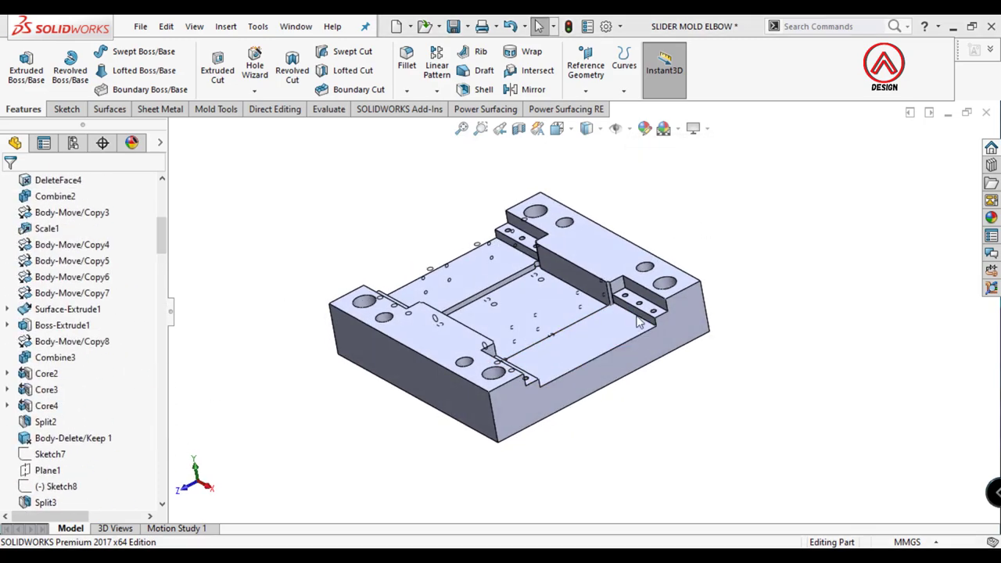
pyautogui.moveTo(586, 373); pyautogui.dragTo(524, 495, button='middle')
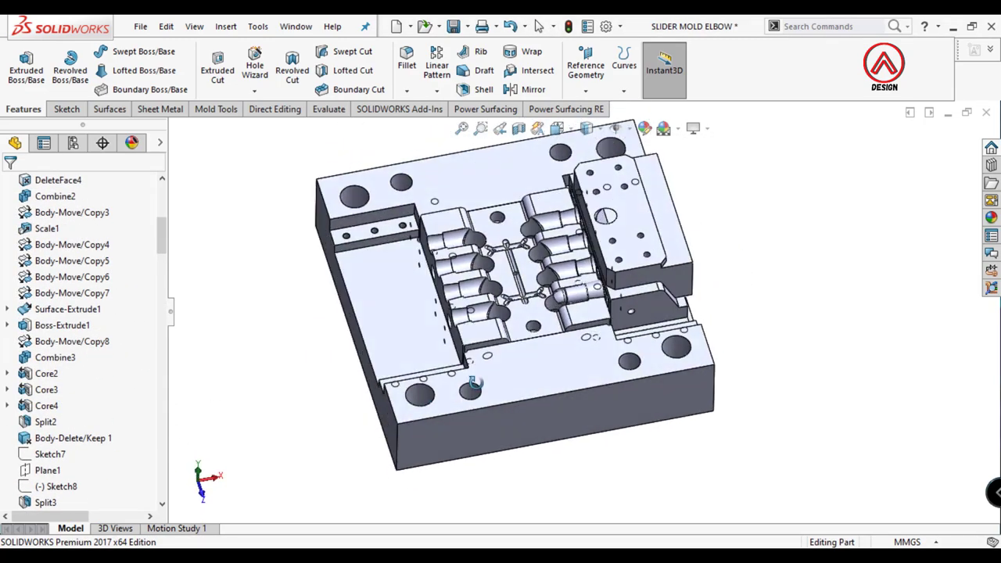
pyautogui.moveTo(524, 495); pyautogui.dragTo(615, 309, button='middle')
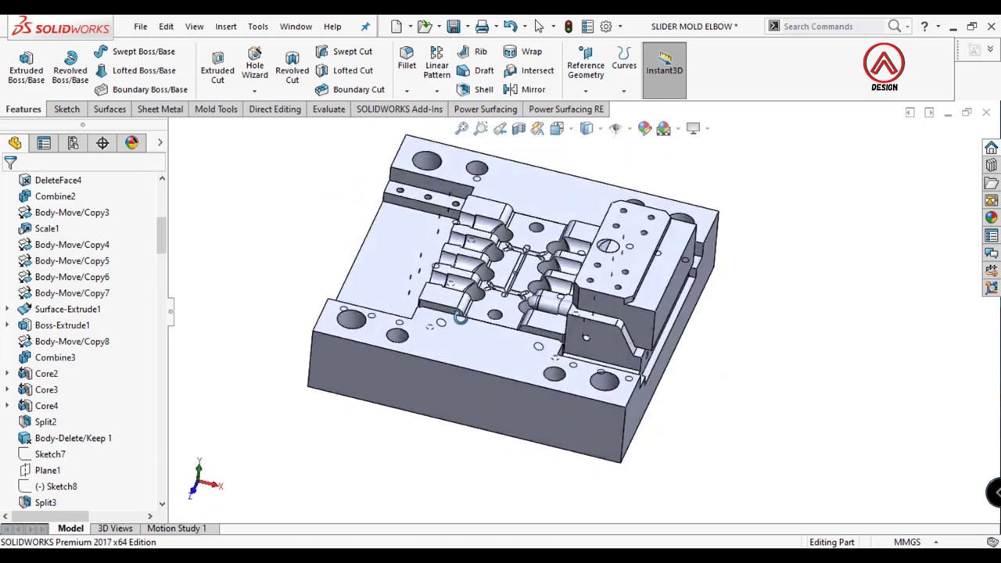
pyautogui.scroll(-5, 615, 309)
pyautogui.scroll(5, 615, 310)
# Step: Check the mold in a section view, then view the plate's bottom face normal to
pyautogui.click(518, 128)
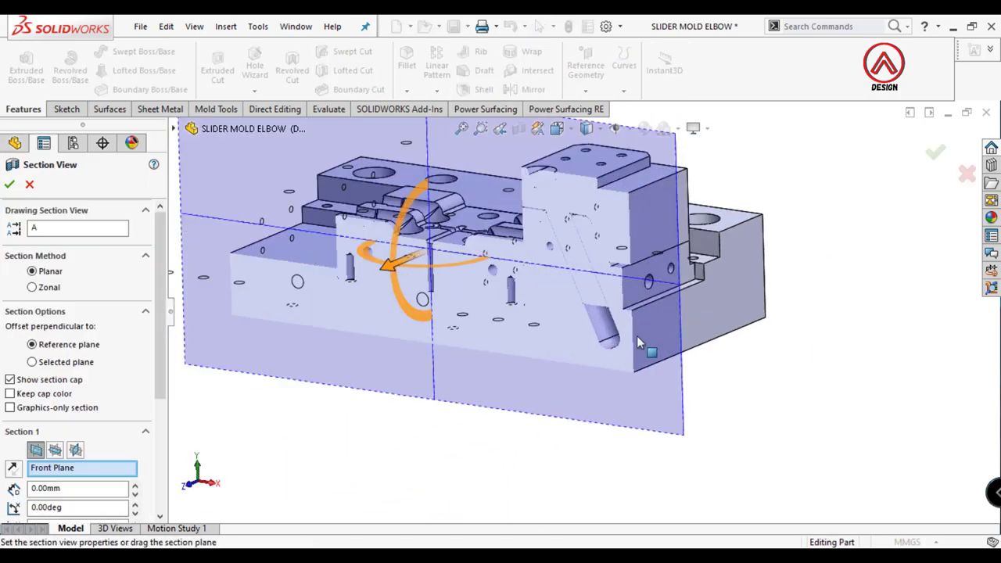
pyautogui.click(28, 184)
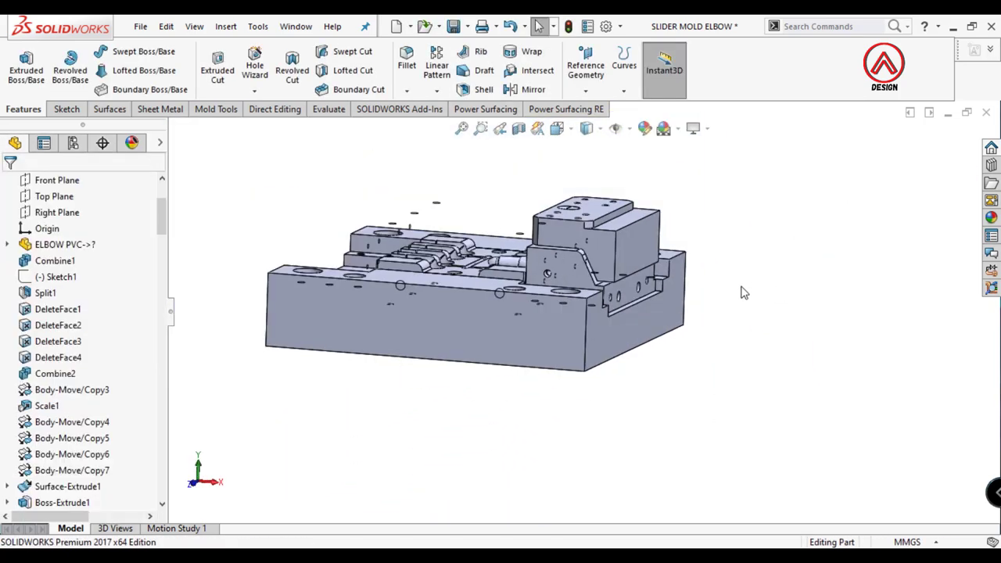
pyautogui.moveTo(742, 291); pyautogui.dragTo(722, 224, button='middle')
pyautogui.click(704, 258)
pyautogui.click(726, 303)
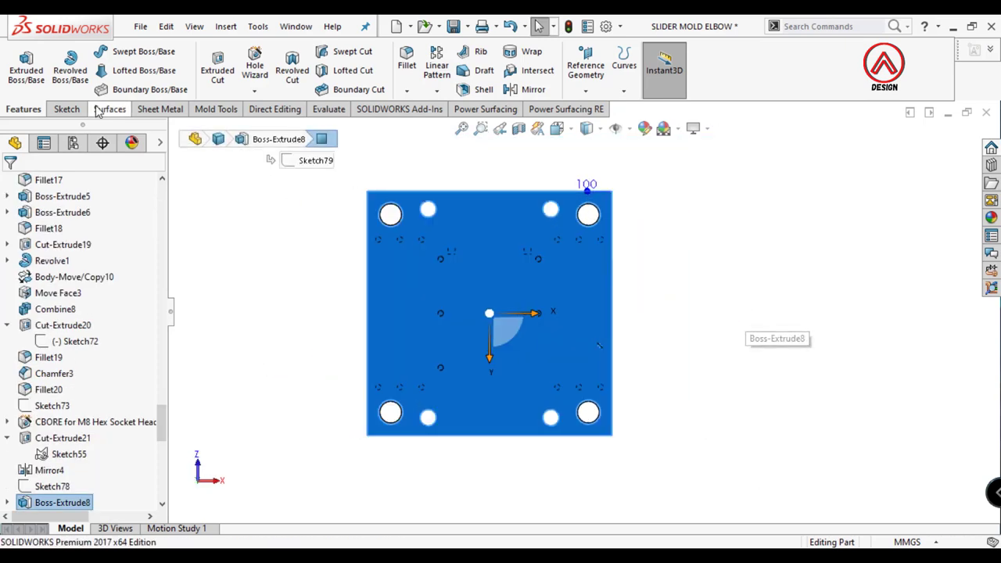
# Step: Start a sketch on the bottom face with horizontal and vertical centerlines from the origin
pyautogui.click(67, 108)
pyautogui.click(22, 68)
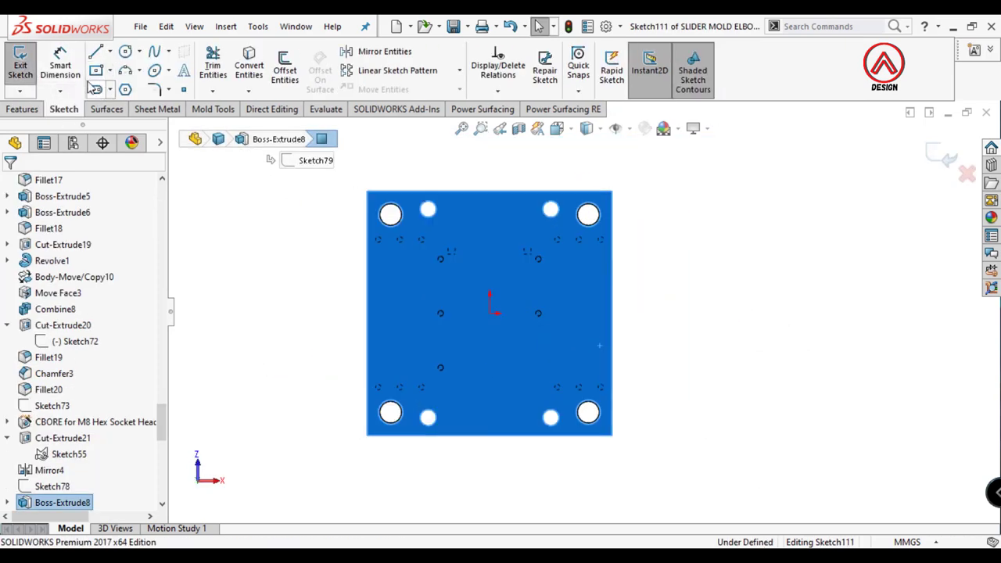
pyautogui.click(118, 87)
pyautogui.click(490, 312)
pyautogui.click(645, 313)
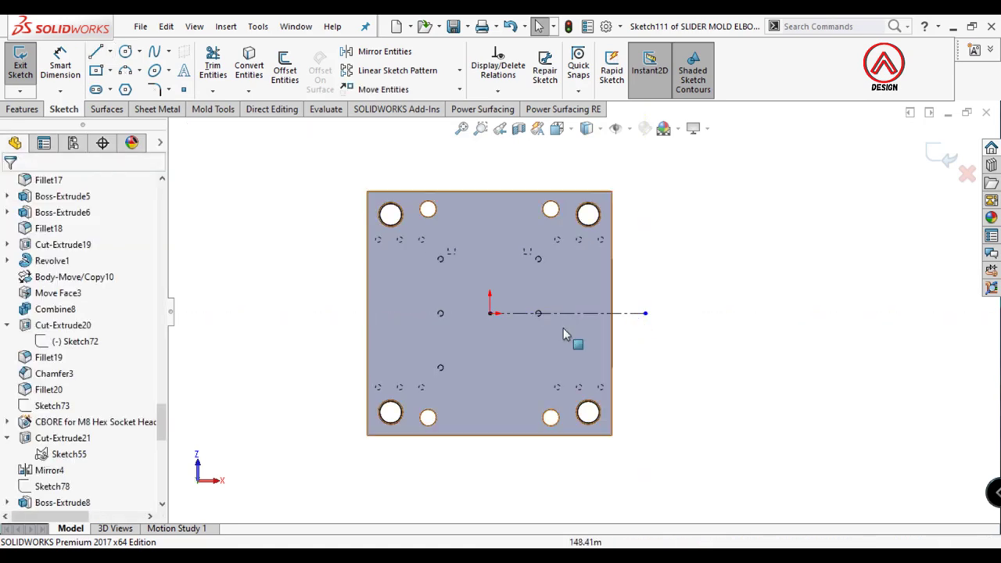
pyautogui.click(490, 313)
pyautogui.click(489, 167)
pyautogui.press('Escape')
pyautogui.click(489, 188)
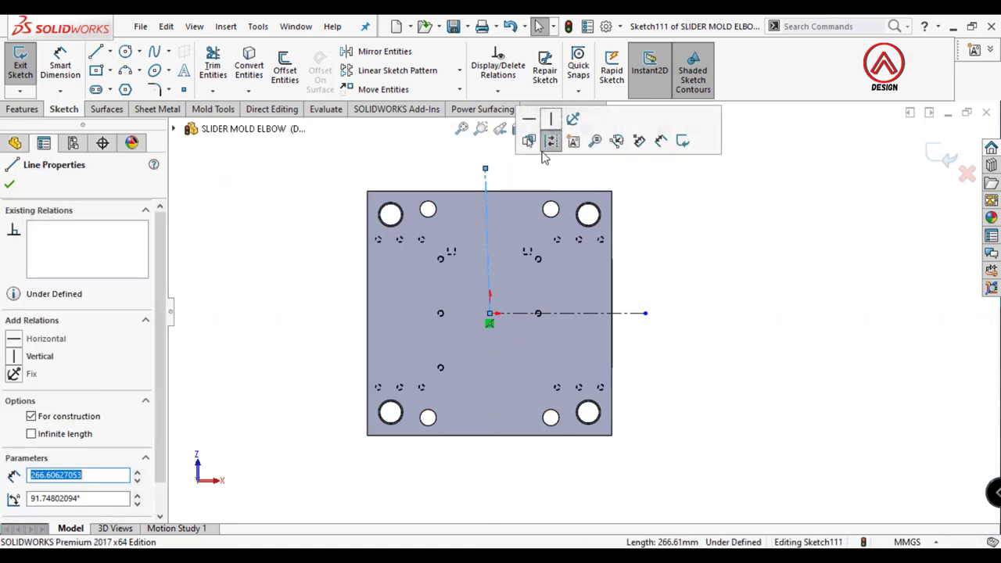
# Step: Draw a straight slot along the horizontal centerline and dimension its end radius
pyautogui.click(95, 89)
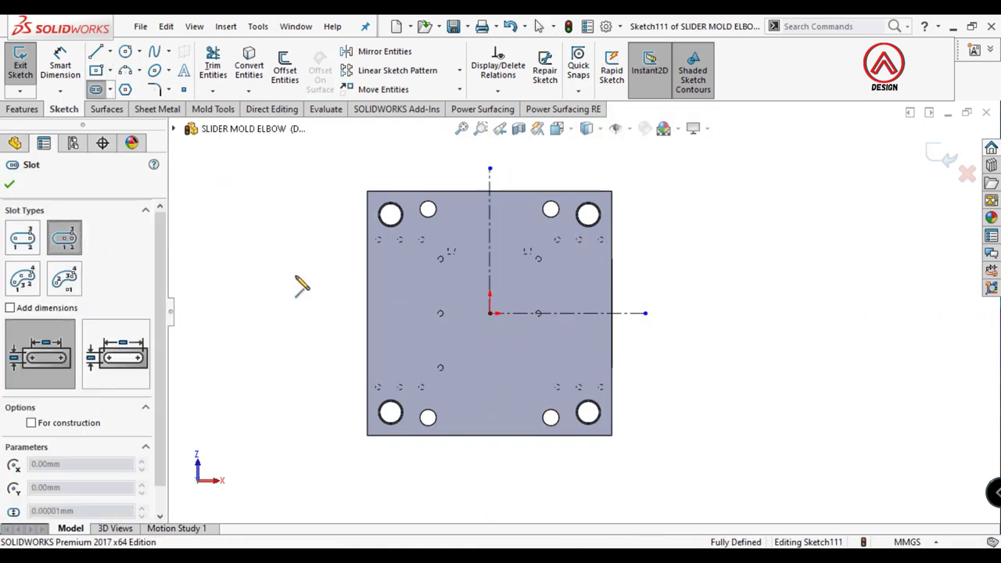
pyautogui.scroll(-3, 301, 285)
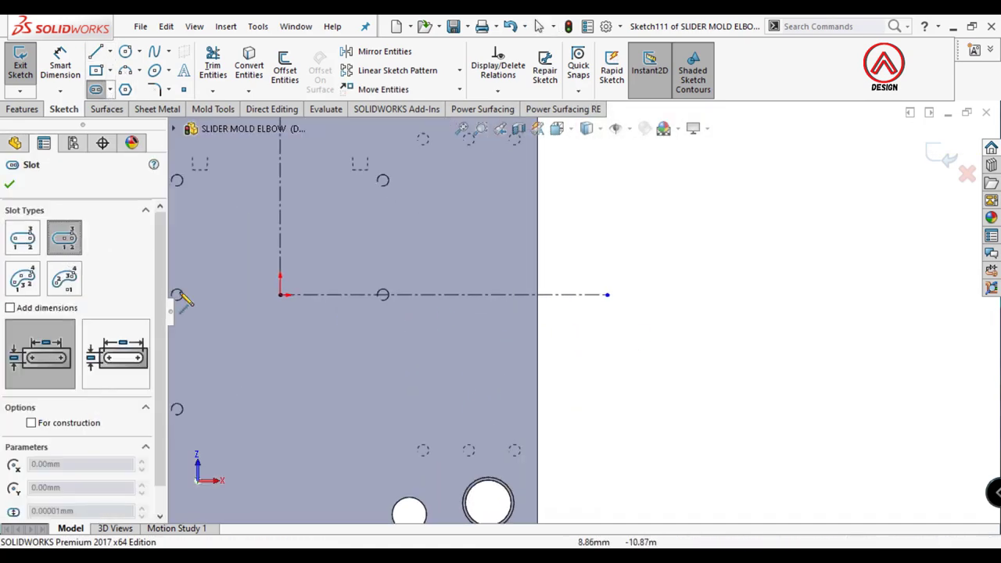
pyautogui.click(659, 294)
pyautogui.click(680, 294)
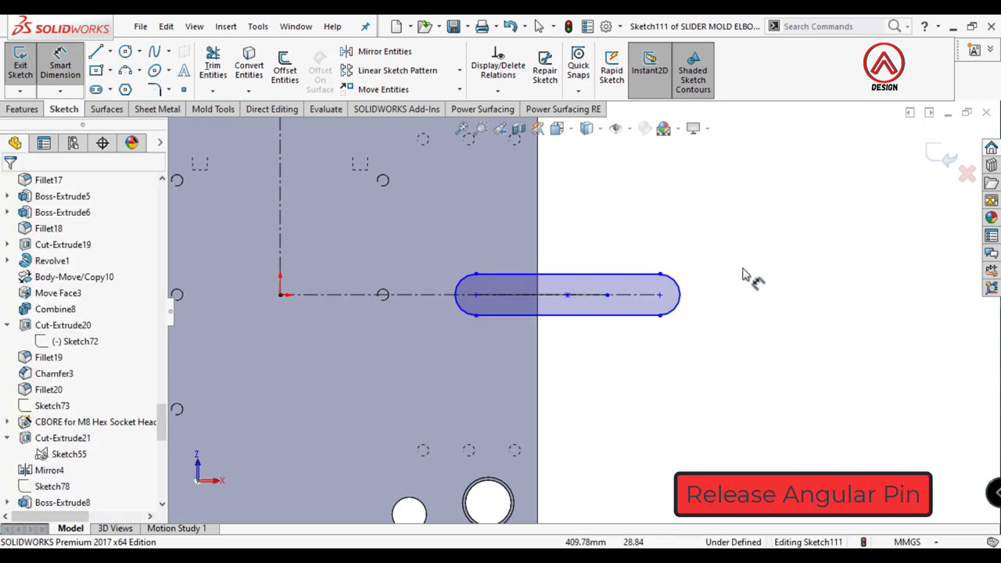
pyautogui.click(677, 285)
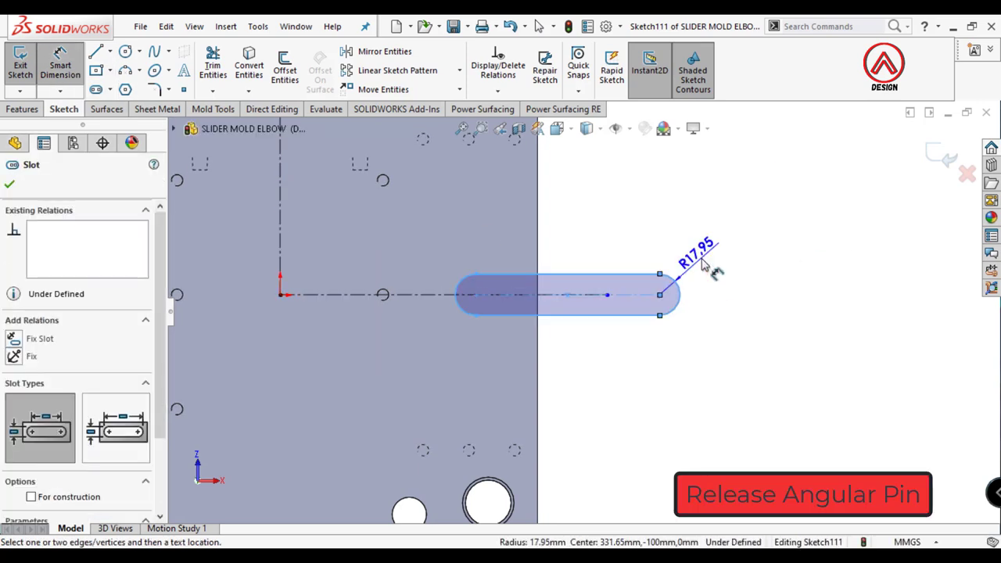
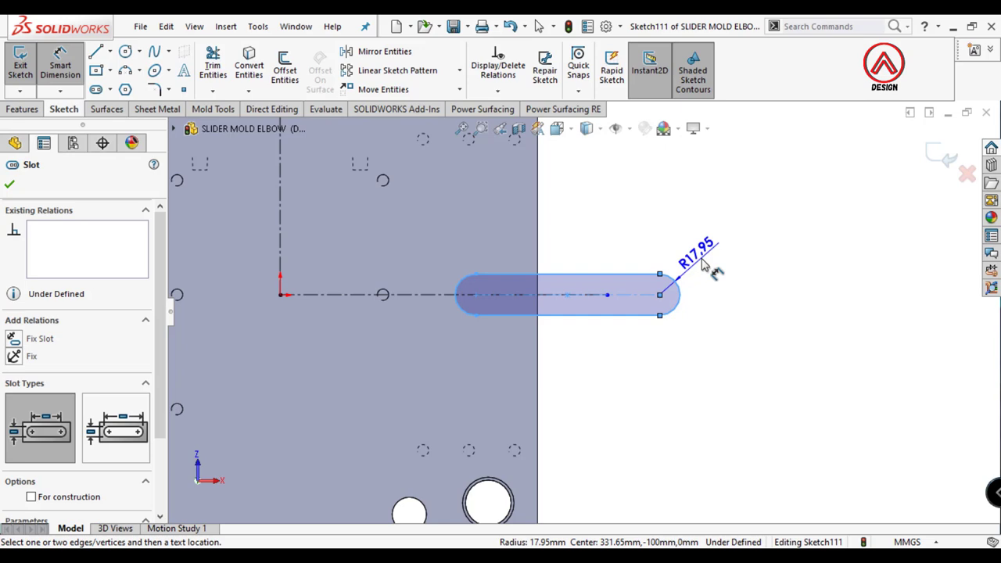
# Step: Dimension the slot's end radius to R15 and its offset from the plate edge to 55
pyautogui.click(702, 266)
pyautogui.write('15')
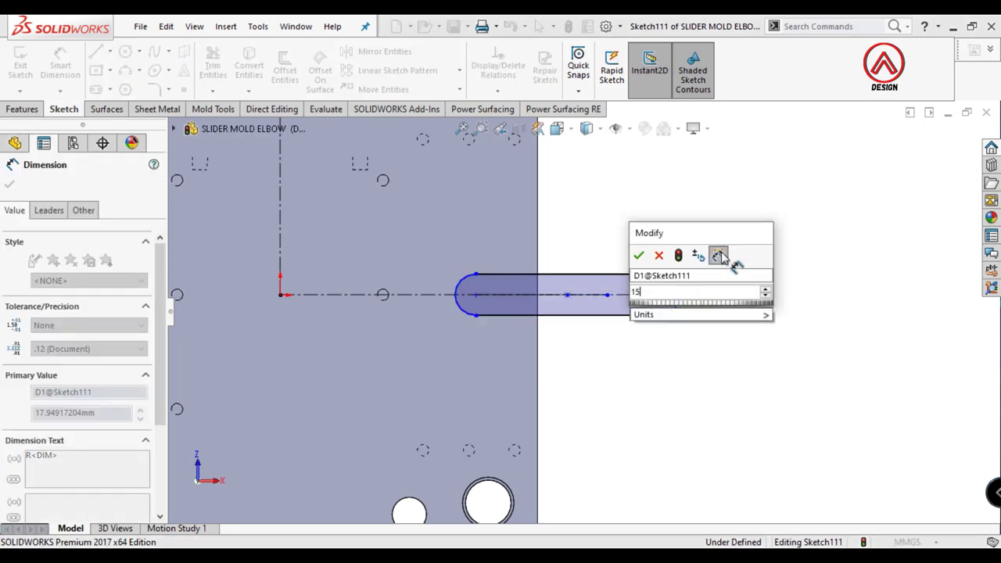
pyautogui.press('Return')
pyautogui.click(478, 293)
pyautogui.click(536, 305)
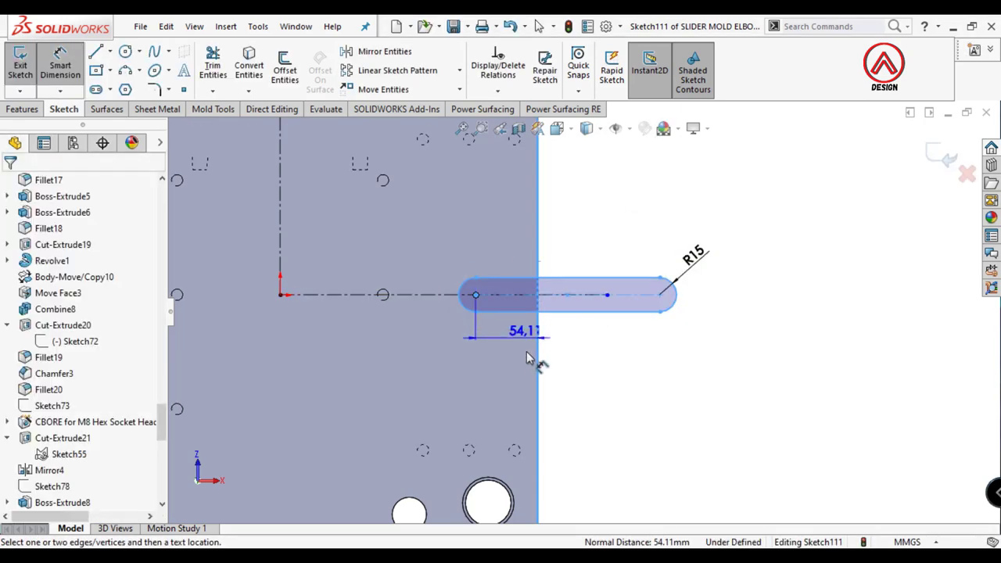
pyautogui.click(527, 356)
pyautogui.write('55')
pyautogui.press('Return')
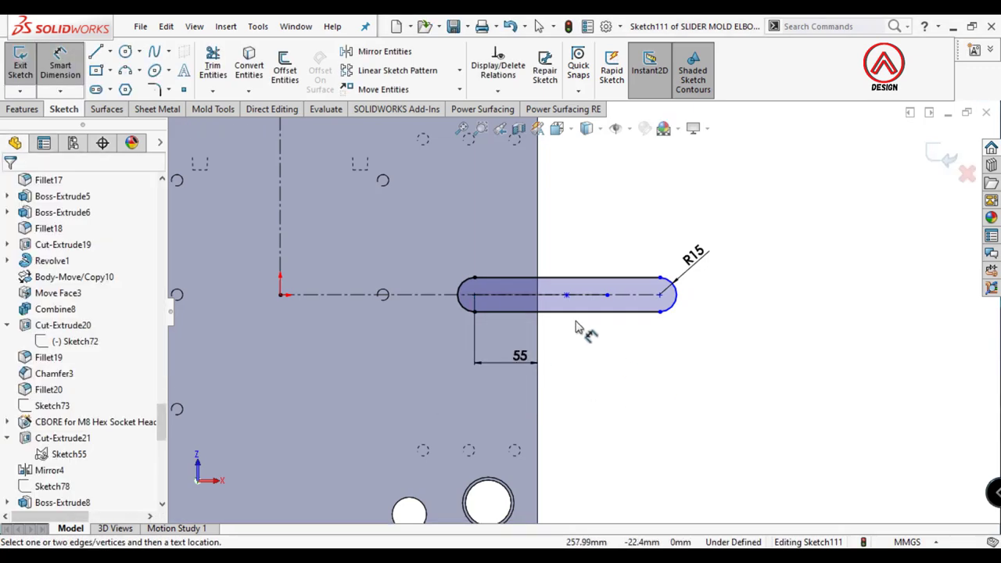
# Step: Mirror the slot about the vertical centerline
pyautogui.scroll(2, 557, 326)
pyautogui.scroll(2, 558, 326)
pyautogui.moveTo(561, 320); pyautogui.dragTo(353, 141, button='middle')
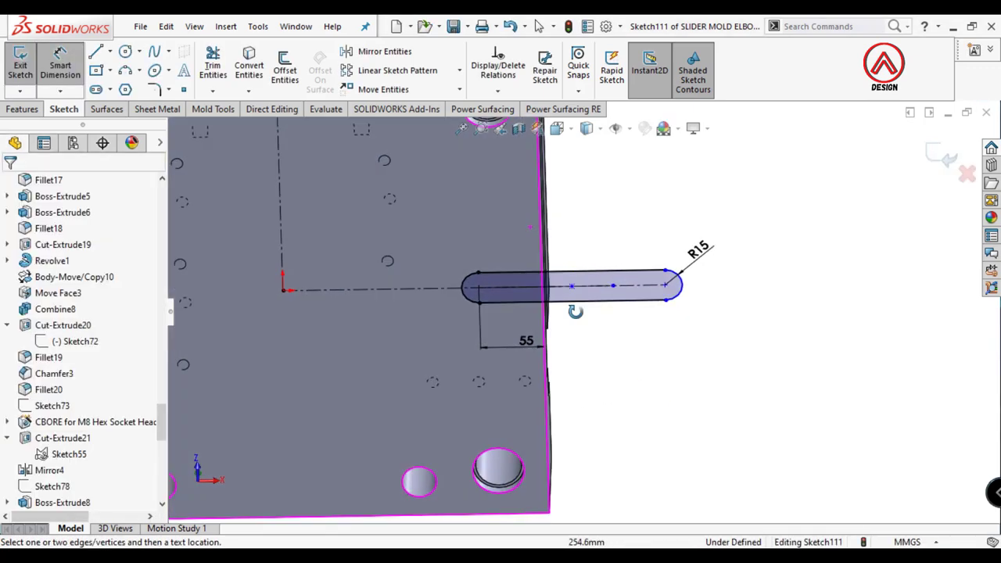
pyautogui.click(379, 52)
pyautogui.scroll(-2, 296, 290)
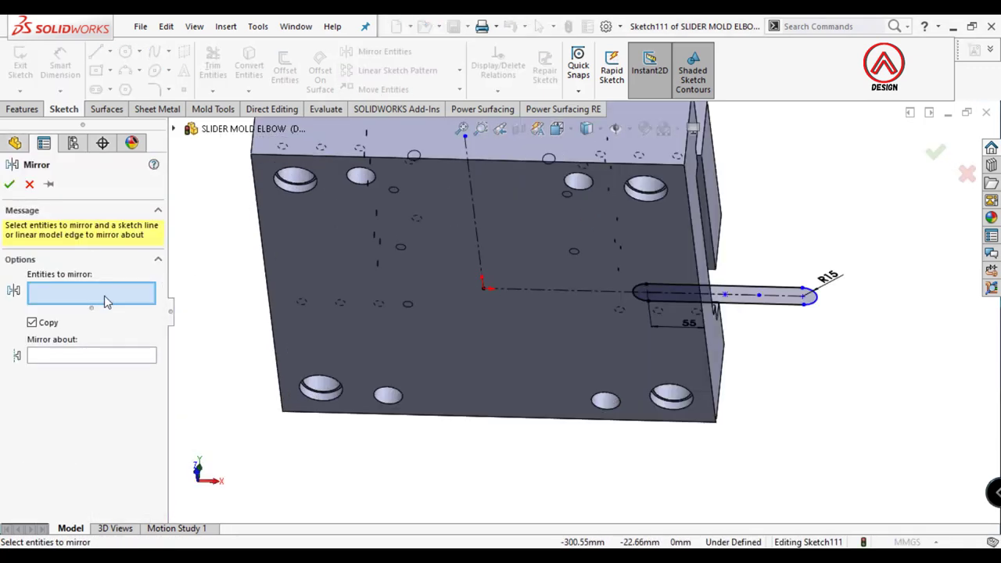
pyautogui.scroll(-2, 501, 297)
pyautogui.click(743, 299)
pyautogui.scroll(3, 457, 265)
pyautogui.click(486, 258)
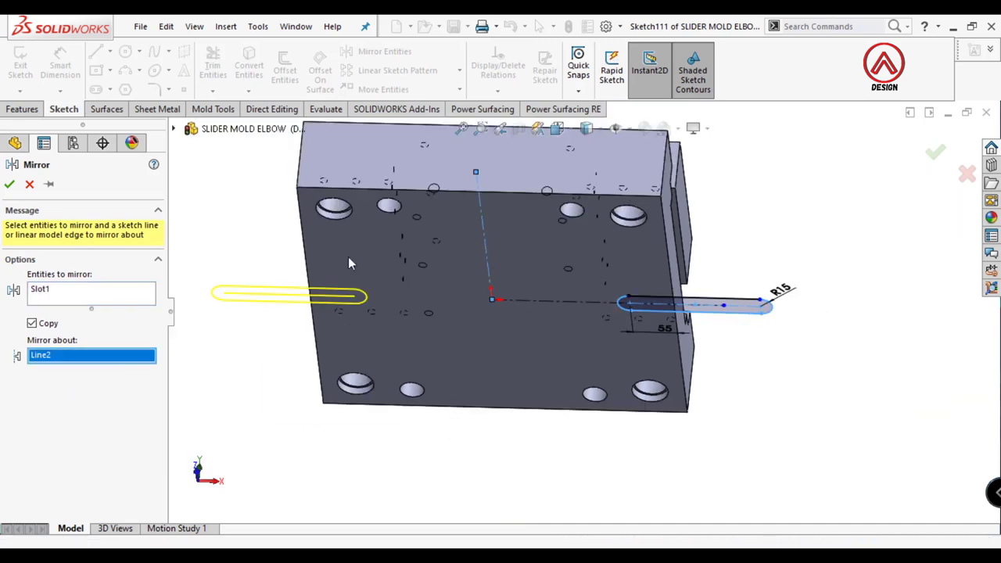
pyautogui.click(9, 183)
# Step: Cut both slots Through All into the base plate only
pyautogui.click(22, 109)
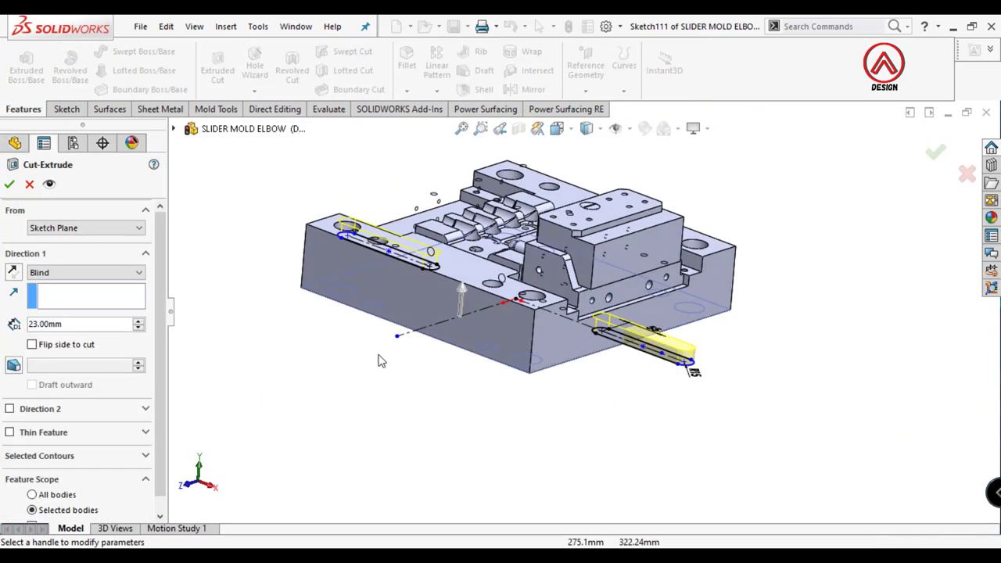
pyautogui.click(47, 292)
pyautogui.click(61, 500)
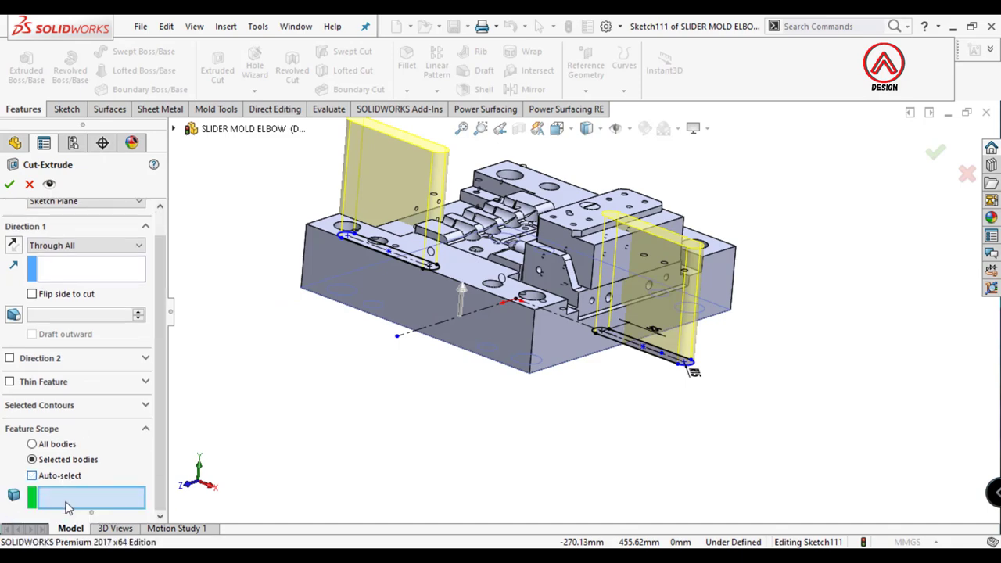
pyautogui.click(459, 354)
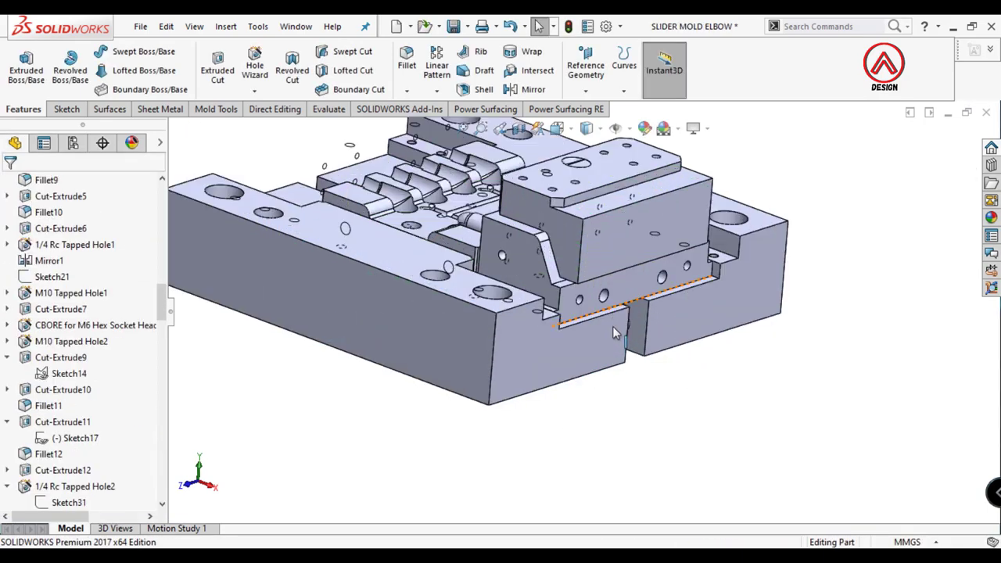
pyautogui.rightClick(575, 355)
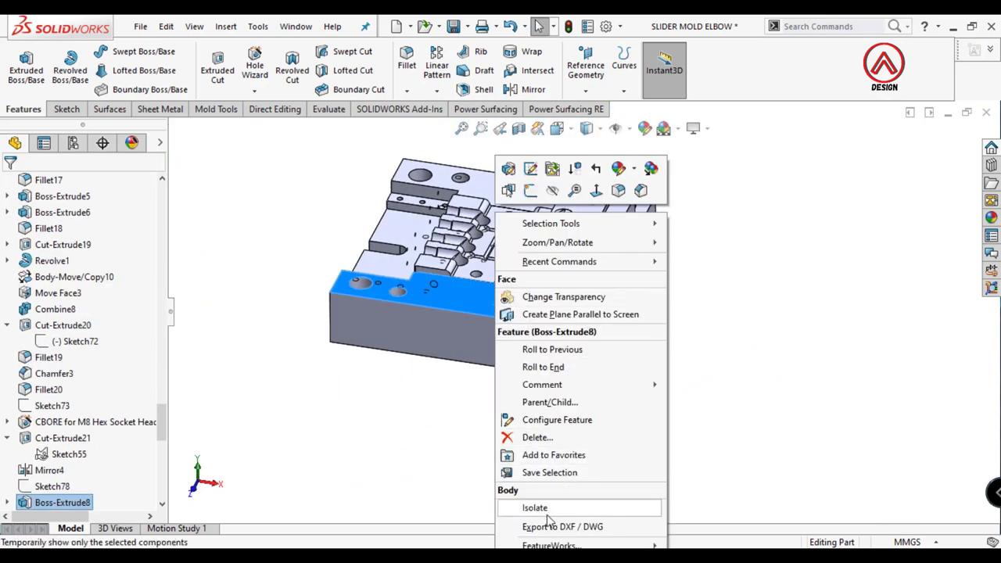
# Step: Isolate the base plate, view it from the top, and start a sketch on its top face
pyautogui.click(548, 510)
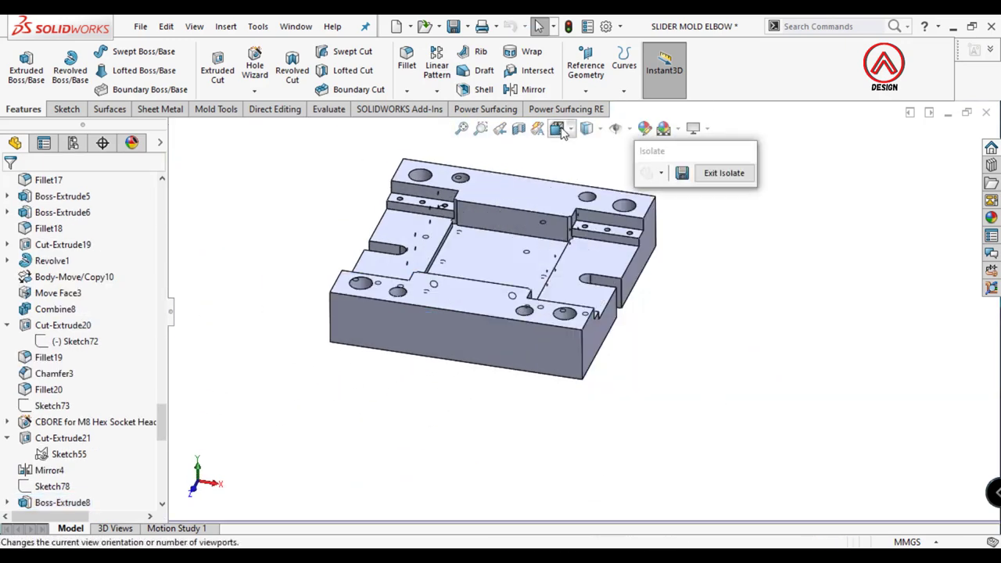
pyautogui.click(586, 127)
pyautogui.click(576, 205)
pyautogui.click(655, 345)
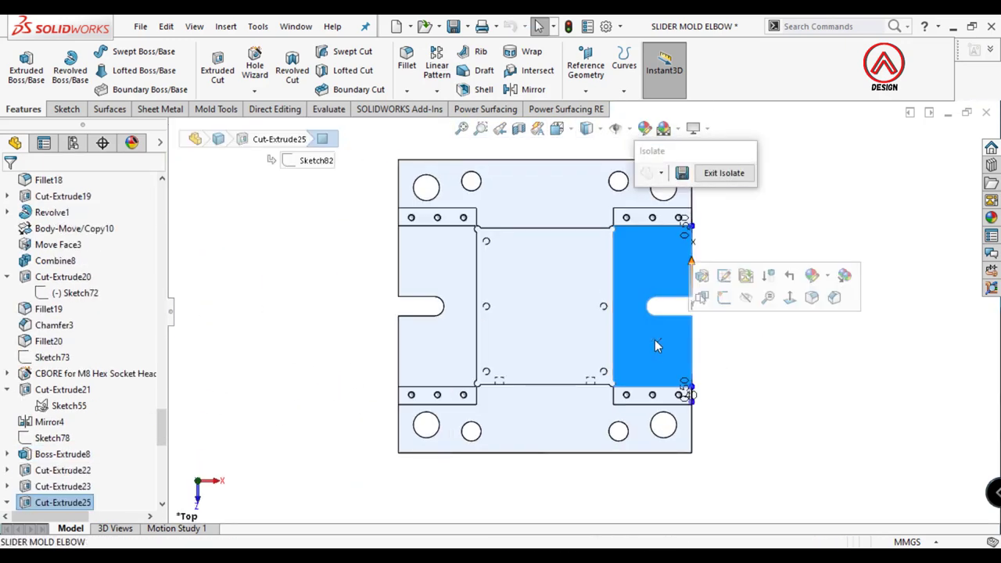
pyautogui.click(67, 114)
# Step: Draw a vertical centerline up from the origin
pyautogui.click(20, 63)
pyautogui.click(110, 51)
pyautogui.click(131, 84)
pyautogui.click(545, 304)
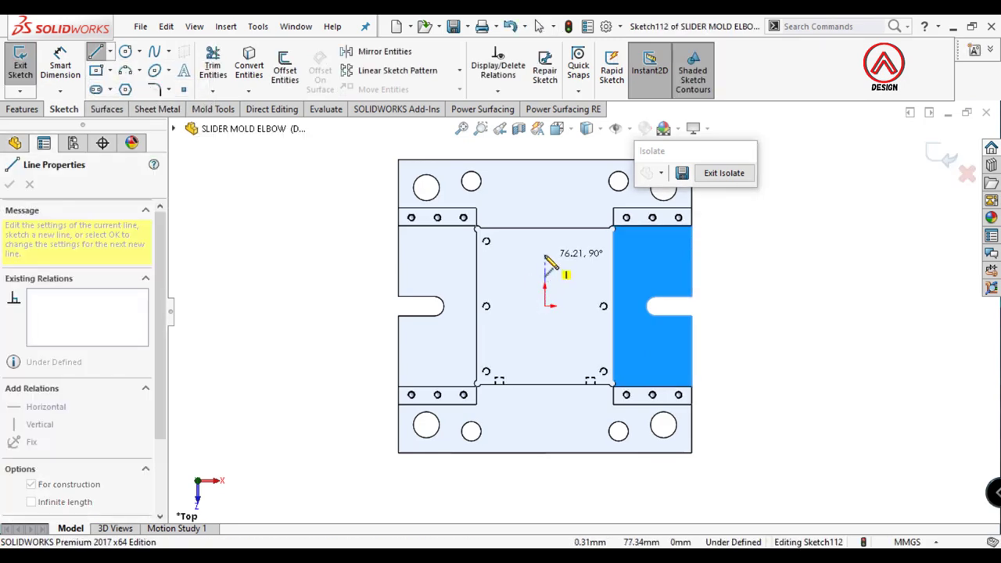
pyautogui.click(547, 256)
pyautogui.press('Escape')
# Step: Draw a horizontal centerline from the origin extending past the right plate edge
pyautogui.scroll(2, 736, 316)
pyautogui.click(95, 71)
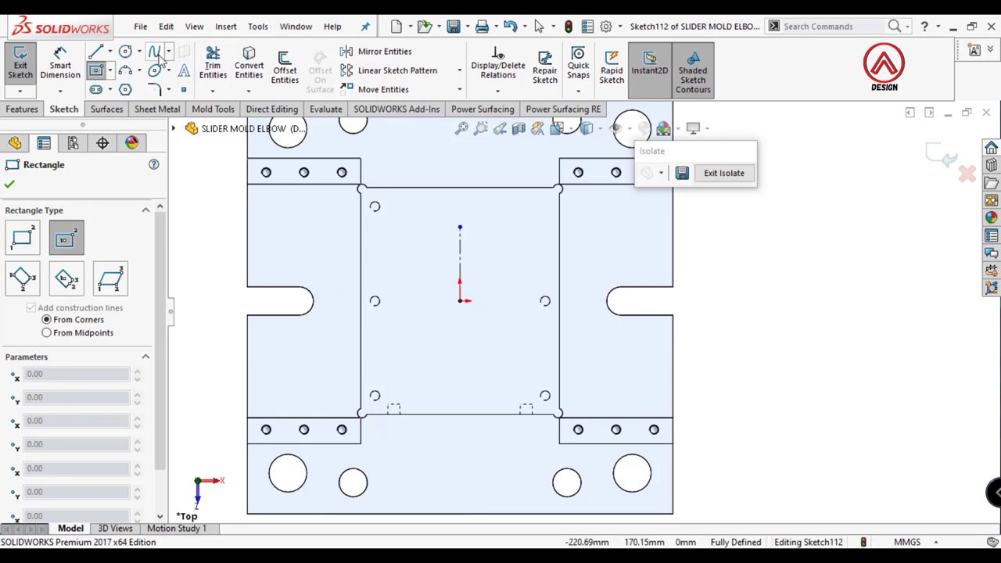
pyautogui.click(110, 51)
pyautogui.click(131, 84)
pyautogui.click(460, 300)
pyautogui.click(485, 300)
pyautogui.press('Escape')
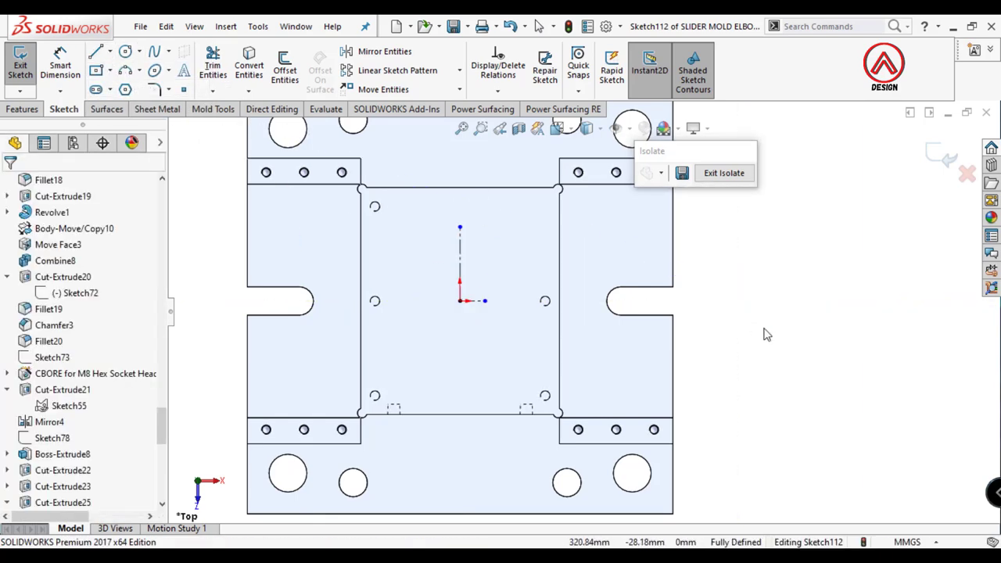
pyautogui.moveTo(479, 300); pyautogui.dragTo(751, 300)
# Step: Draw a center rectangle around the right slot, offset 20 mm from the plate edge
pyautogui.click(96, 72)
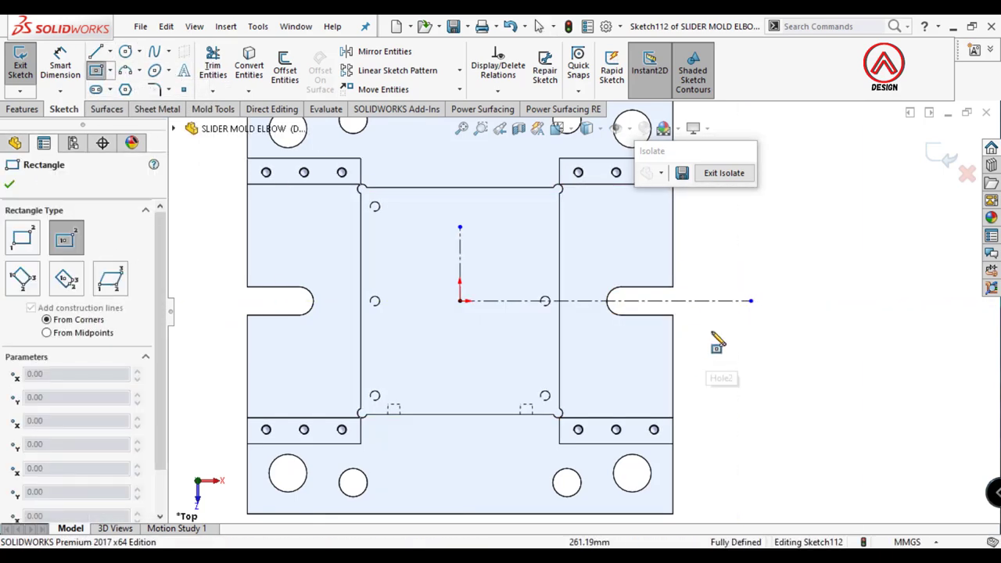
pyautogui.click(762, 227)
pyautogui.press('d')
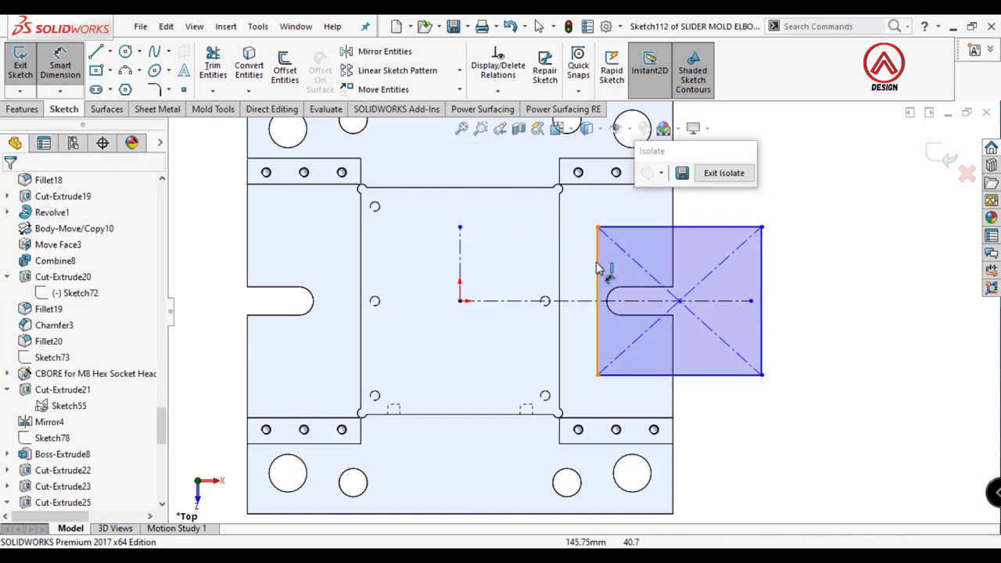
pyautogui.click(596, 265)
pyautogui.click(560, 262)
pyautogui.scroll(2, 574, 258)
pyautogui.click(577, 211)
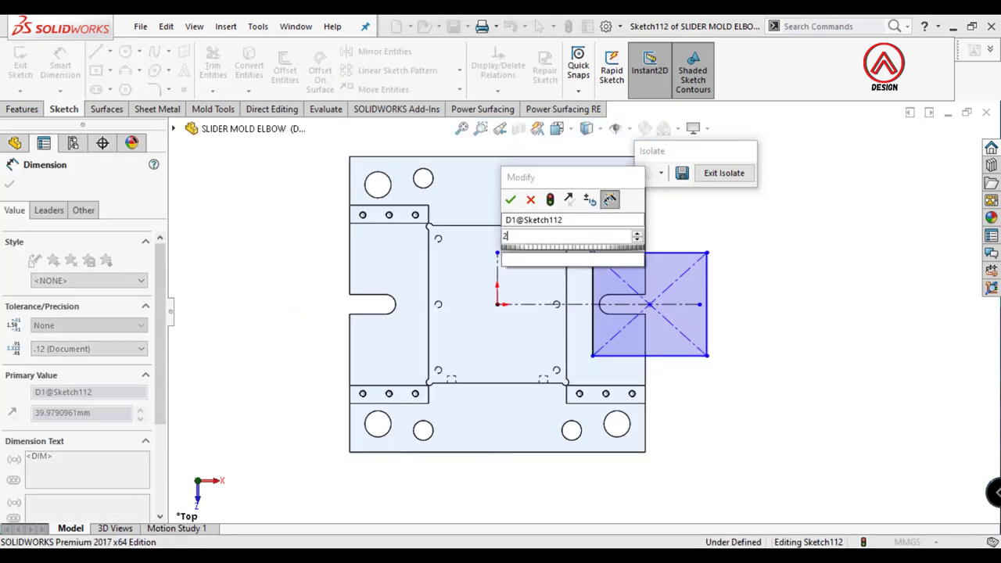
pyautogui.write('20')
pyautogui.press('Return')
# Step: Dimension the rectangle 180 mm tall and 50 mm wide
pyautogui.scroll(-2, 618, 365)
pyautogui.click(668, 348)
pyautogui.click(743, 342)
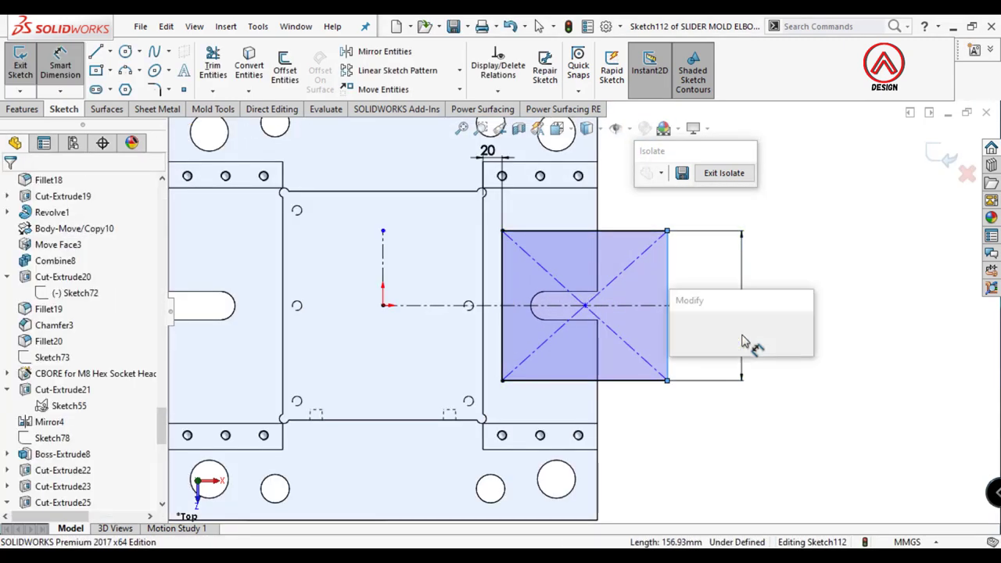
pyautogui.write('180')
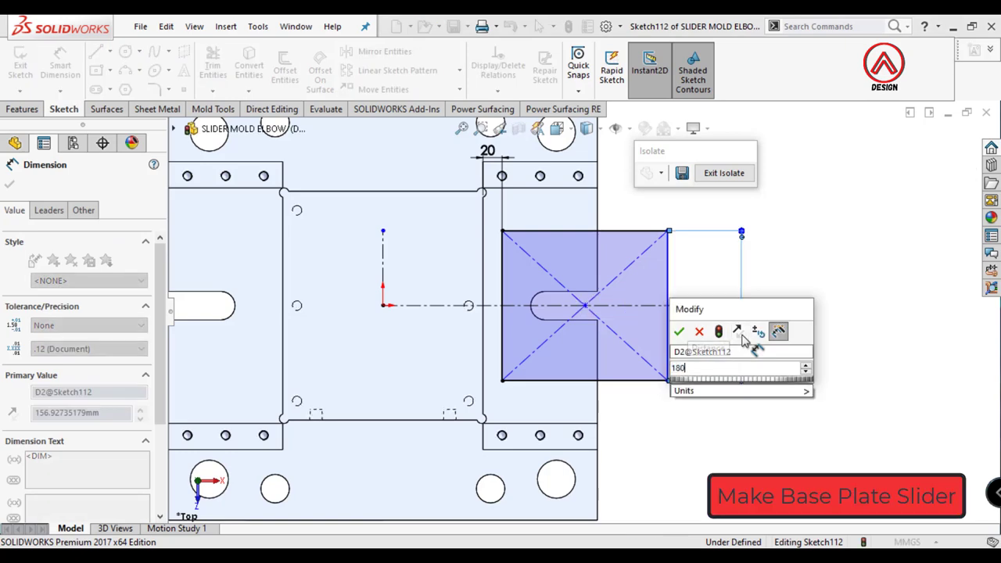
pyautogui.press('Return')
pyautogui.click(655, 395)
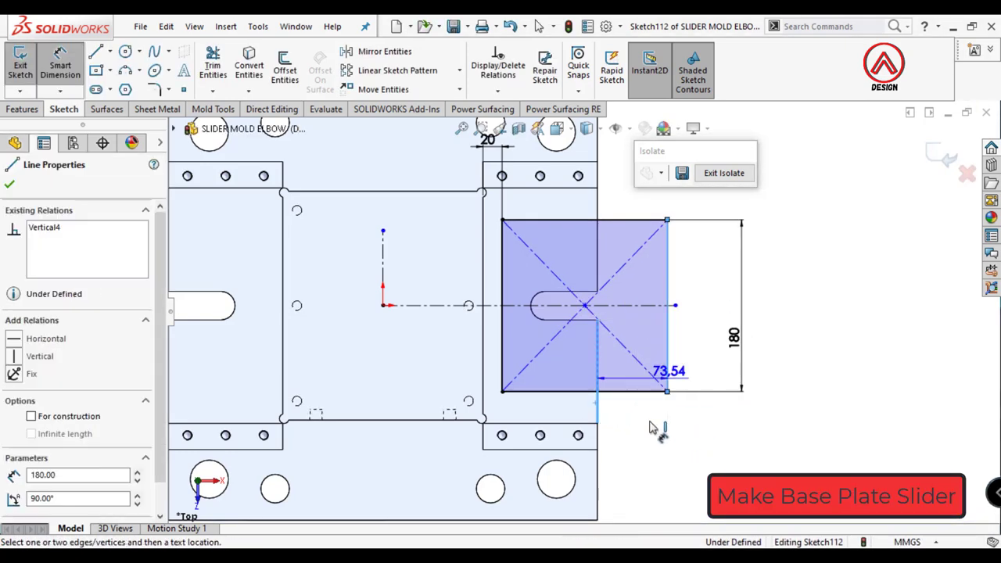
pyautogui.click(644, 432)
pyautogui.write('50')
pyautogui.press('Return')
pyautogui.press('z')
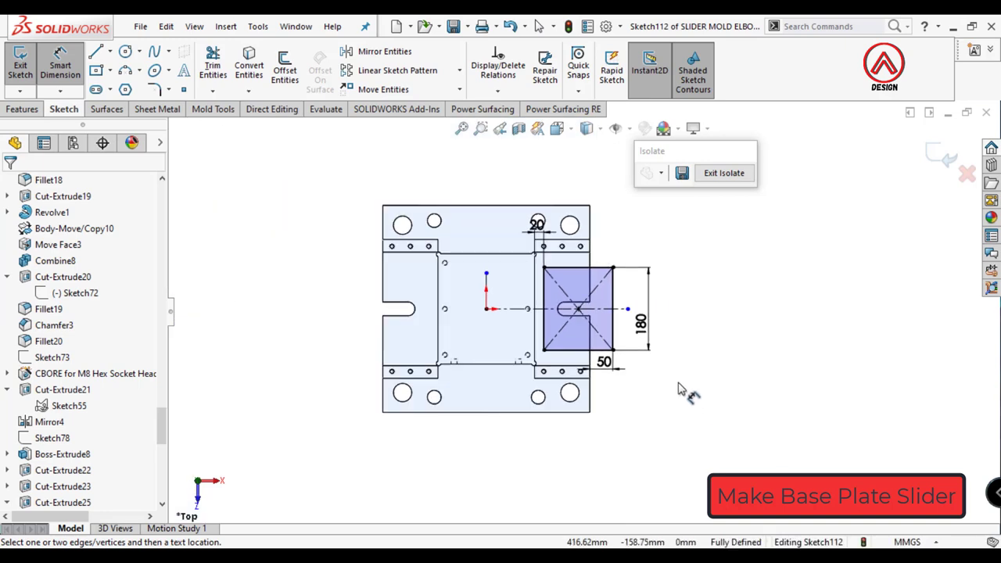
# Step: Mirror the rectangle to the left slotted side and exit the sketch
pyautogui.click(23, 109)
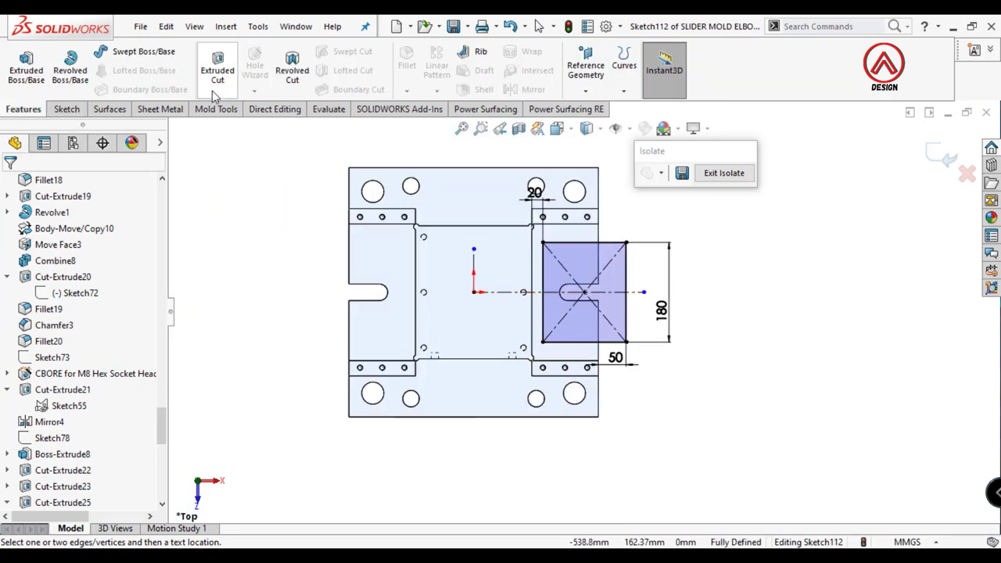
pyautogui.scroll(-1, 509, 248)
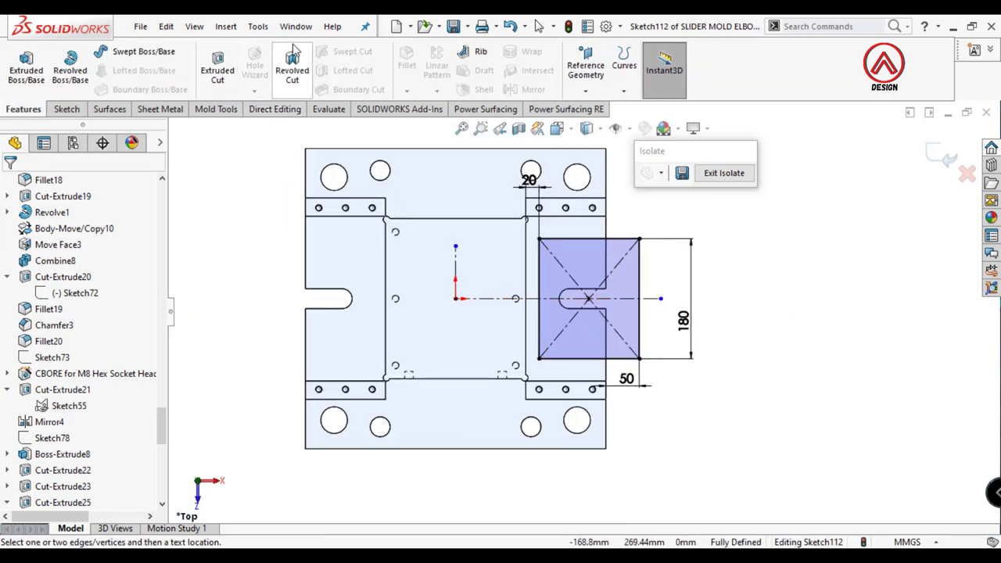
pyautogui.click(66, 110)
pyautogui.click(384, 50)
pyautogui.click(595, 262)
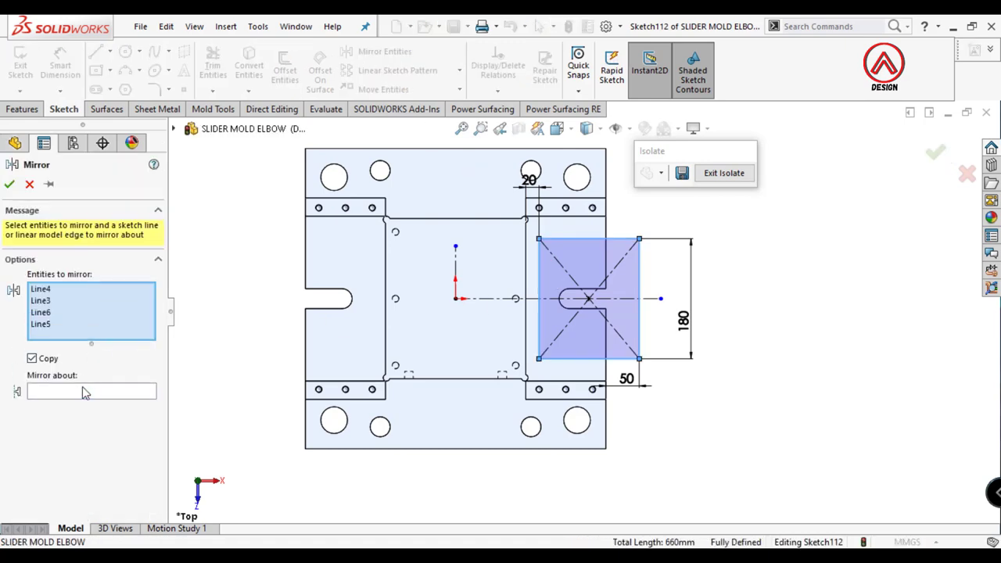
pyautogui.click(8, 184)
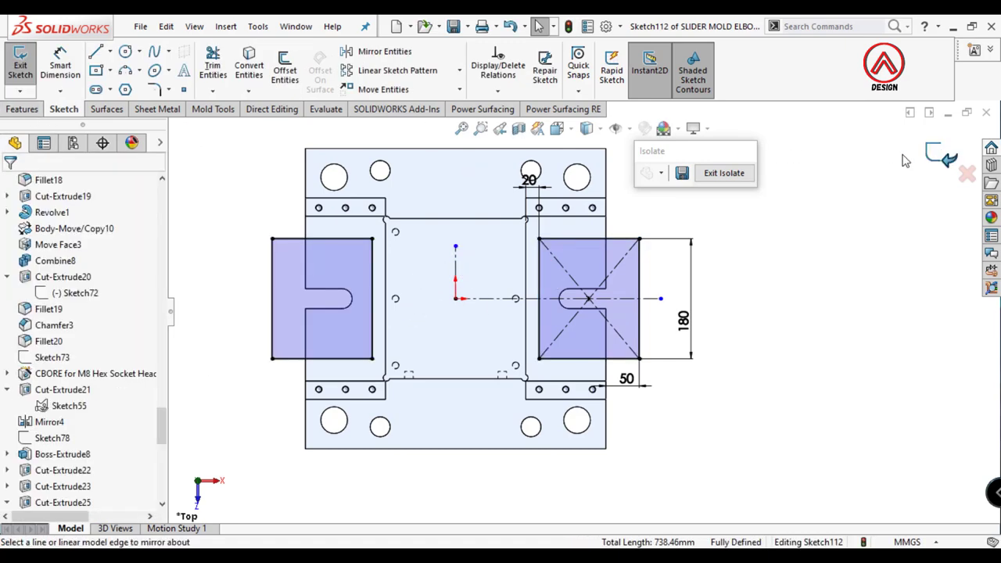
pyautogui.click(26, 110)
# Step: Extract a Core from the two rectangles with 30 mm and 15 mm depths
pyautogui.click(216, 109)
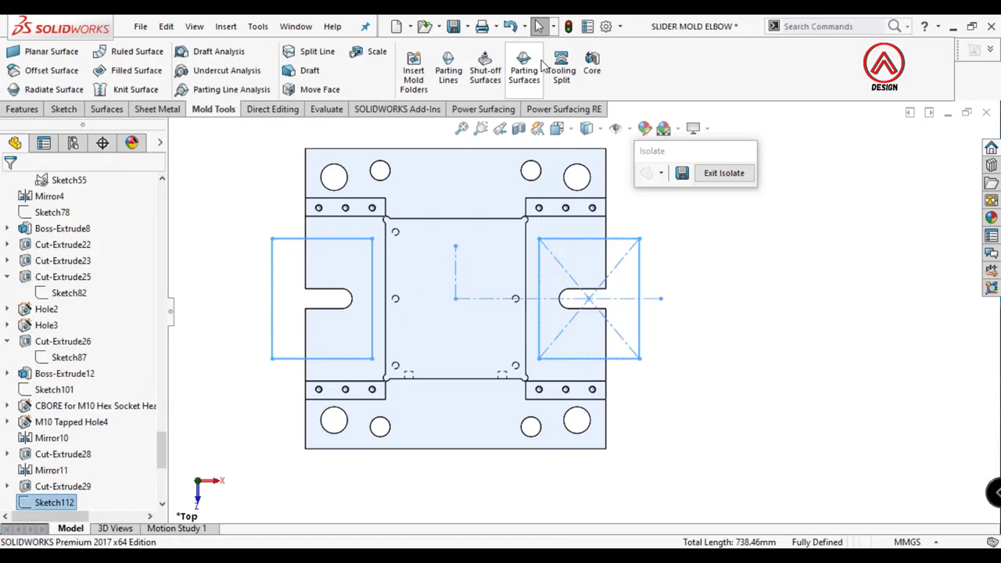
pyautogui.click(592, 65)
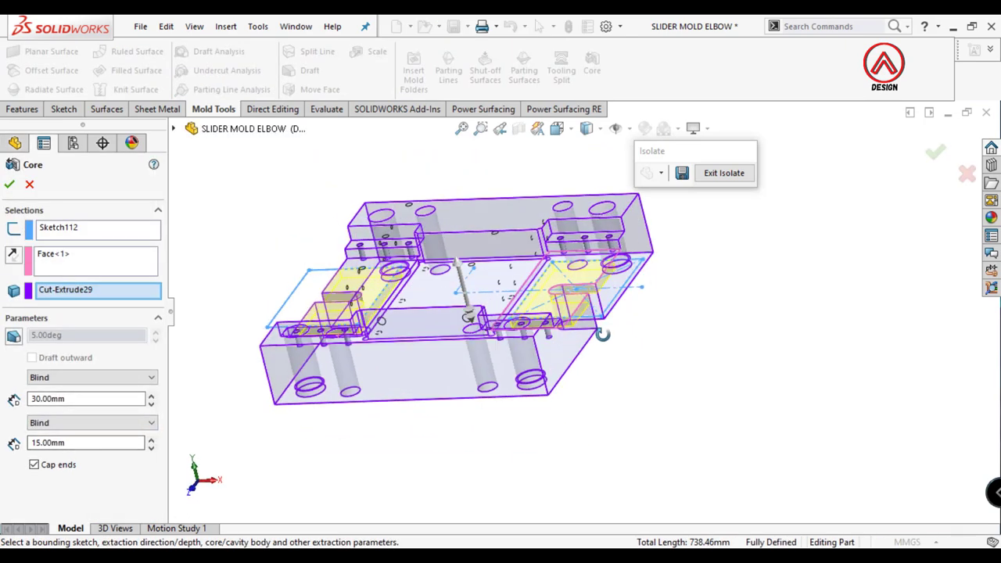
pyautogui.click(9, 184)
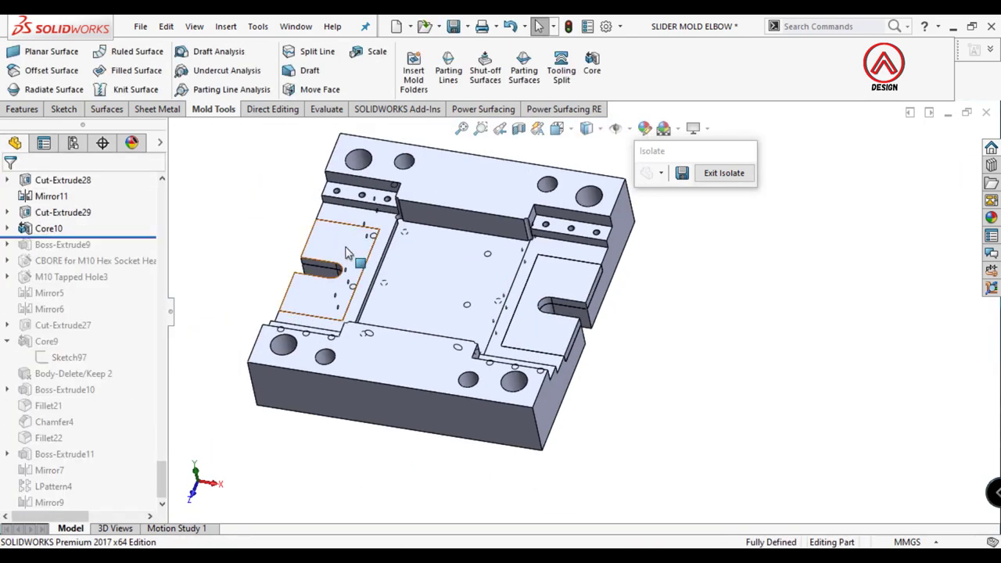
pyautogui.scroll(-3, 559, 359)
pyautogui.click(525, 342)
# Step: Sketch a corner rectangle on the slider block's outer face
pyautogui.click(629, 288)
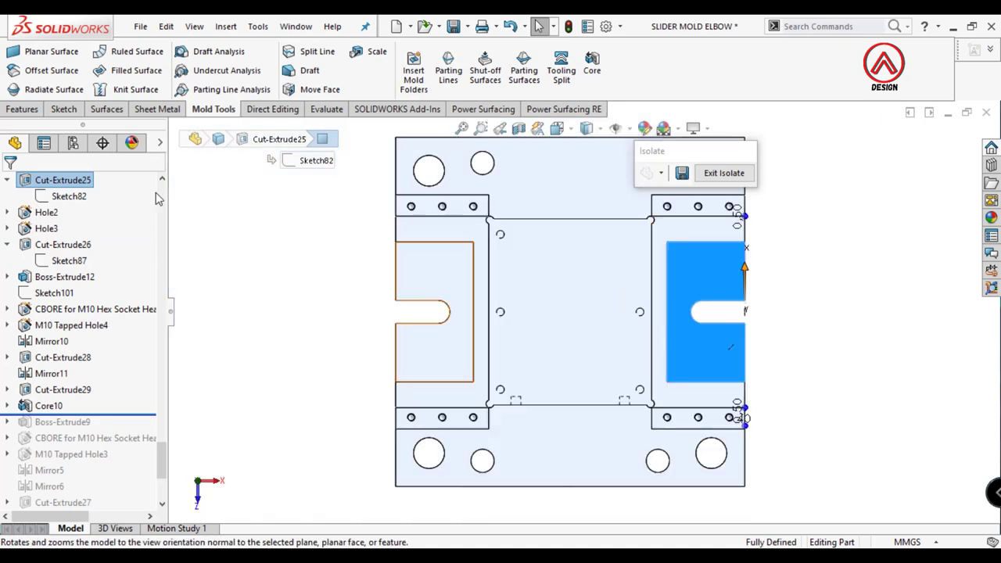
pyautogui.click(64, 109)
pyautogui.click(21, 63)
pyautogui.click(95, 70)
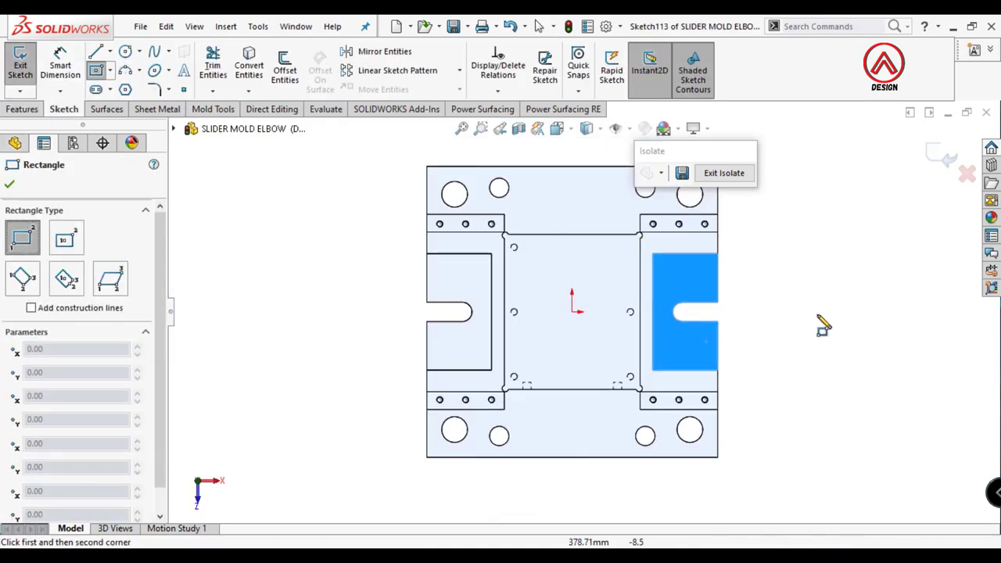
pyautogui.scroll(-2, 822, 324)
pyautogui.click(655, 230)
pyautogui.click(702, 397)
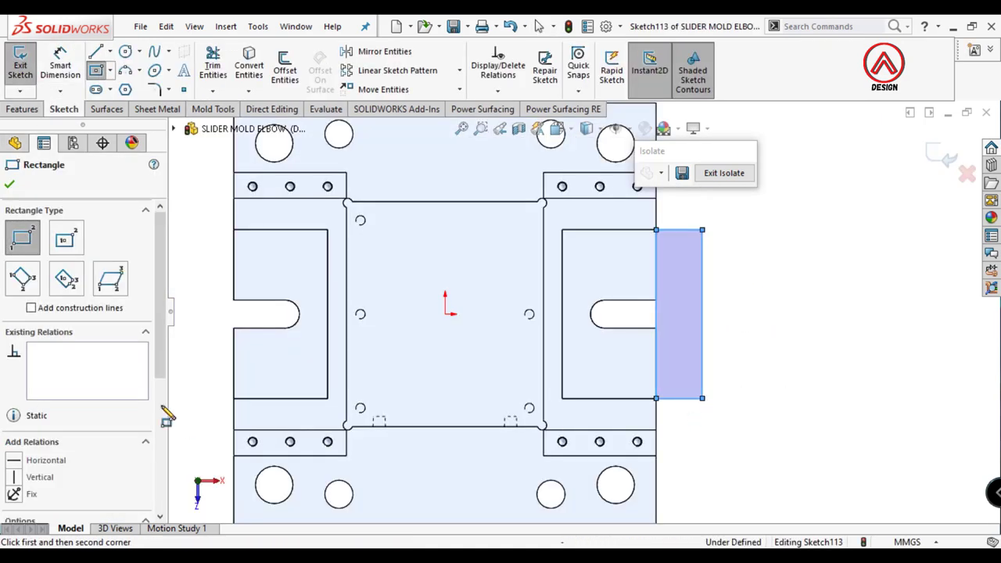
pyautogui.press('Escape')
# Step: Show the earlier slider sketch for reference and check the rectangle's corner point
pyautogui.click(592, 391)
pyautogui.click(47, 423)
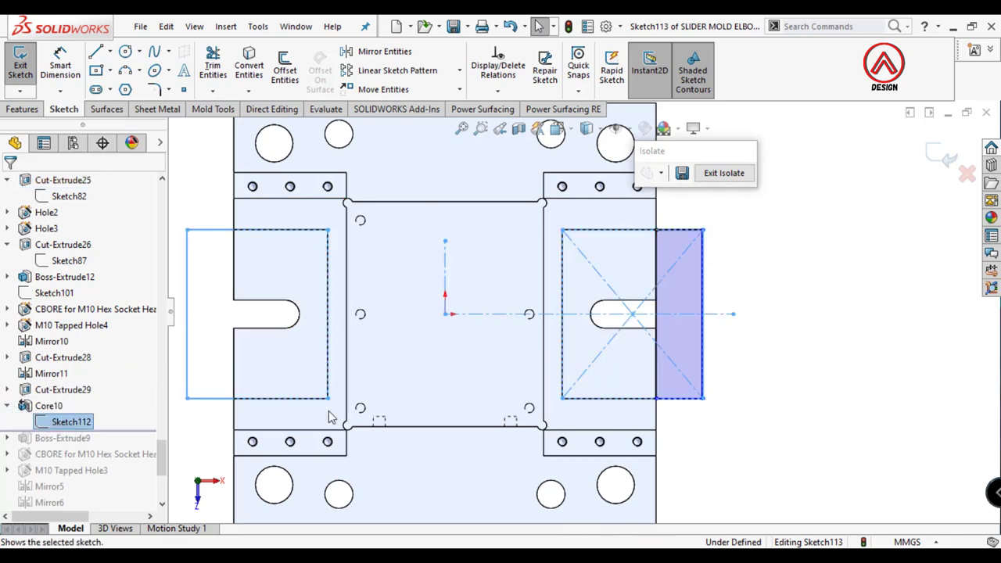
pyautogui.scroll(-2, 649, 387)
pyautogui.click(652, 388)
pyautogui.press('Escape')
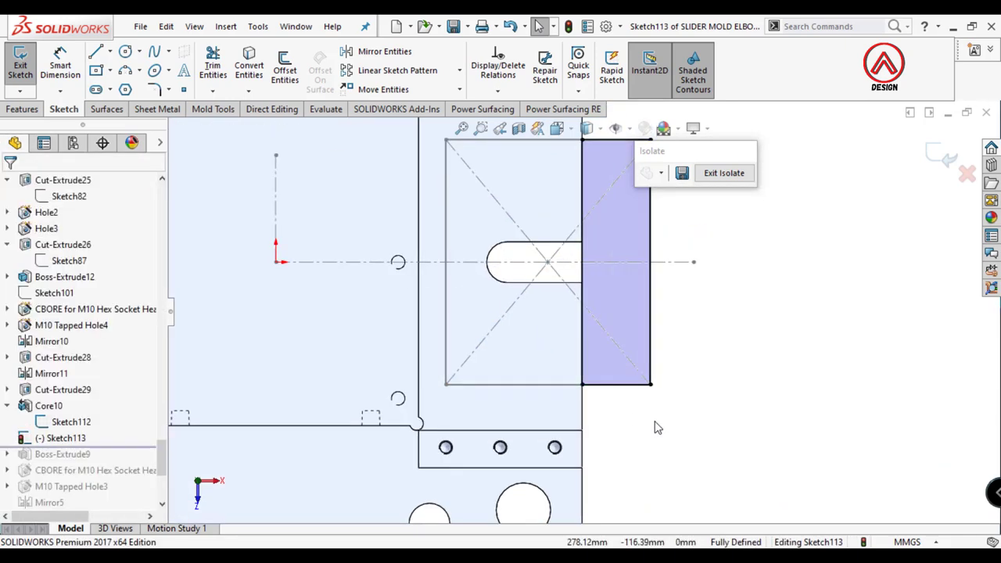
pyautogui.scroll(5, 652, 393)
# Step: Boss-extrude the rectangle Blind 15 mm, merged into the Core10[2] slider body
pyautogui.click(21, 109)
pyautogui.click(26, 66)
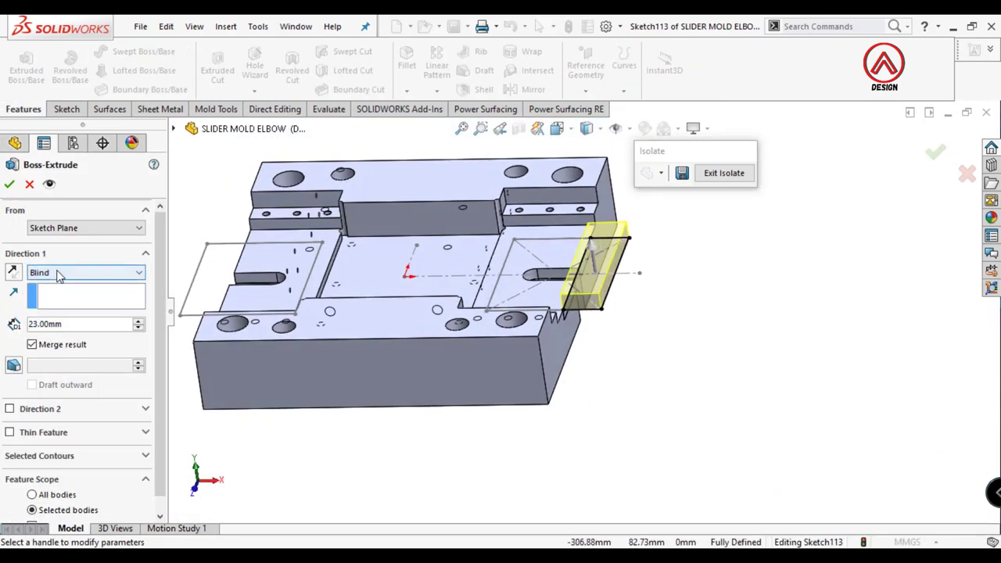
pyautogui.click(58, 273)
pyautogui.click(55, 311)
pyautogui.moveTo(585, 264); pyautogui.dragTo(577, 366, button='middle')
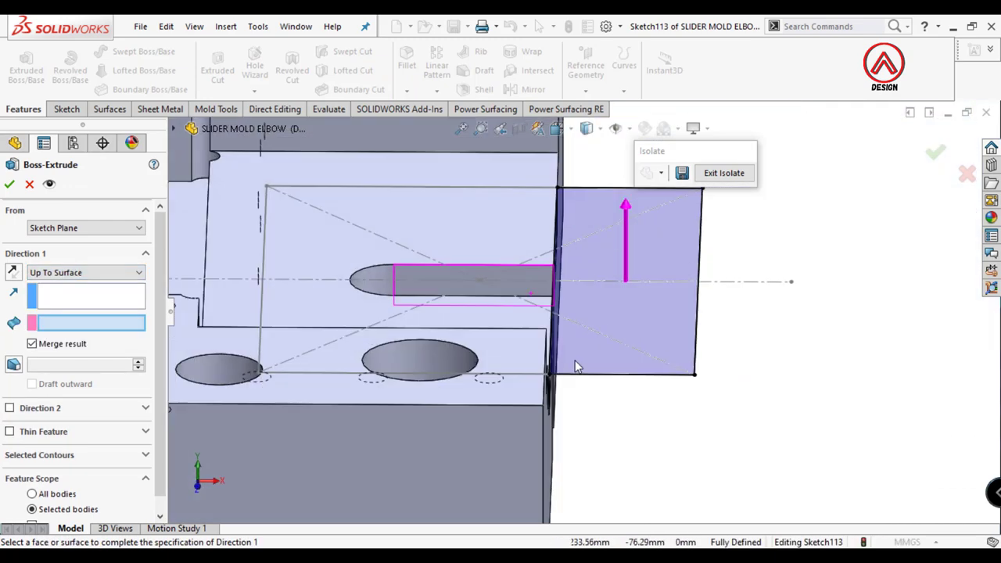
pyautogui.click(65, 273)
pyautogui.click(54, 286)
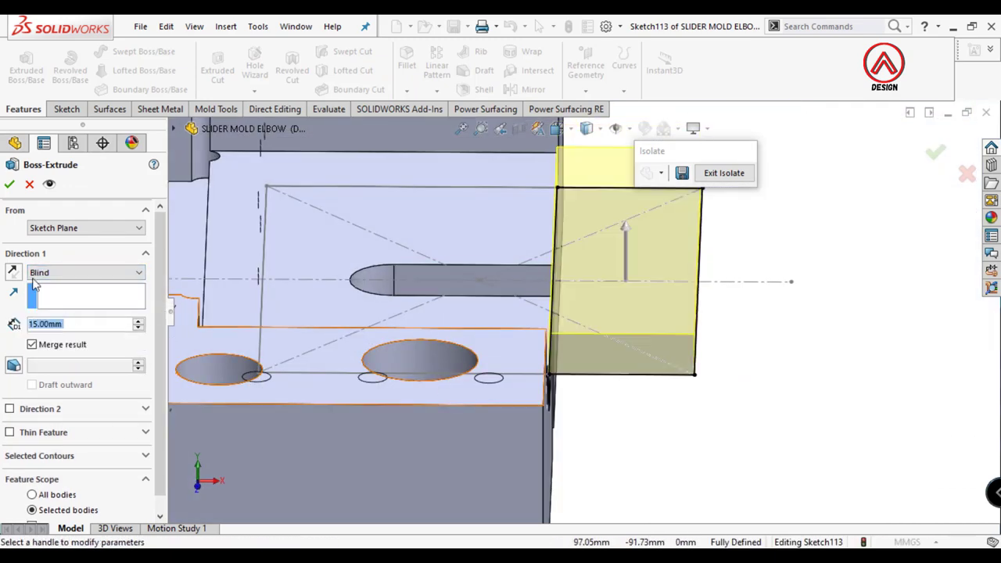
pyautogui.click(45, 495)
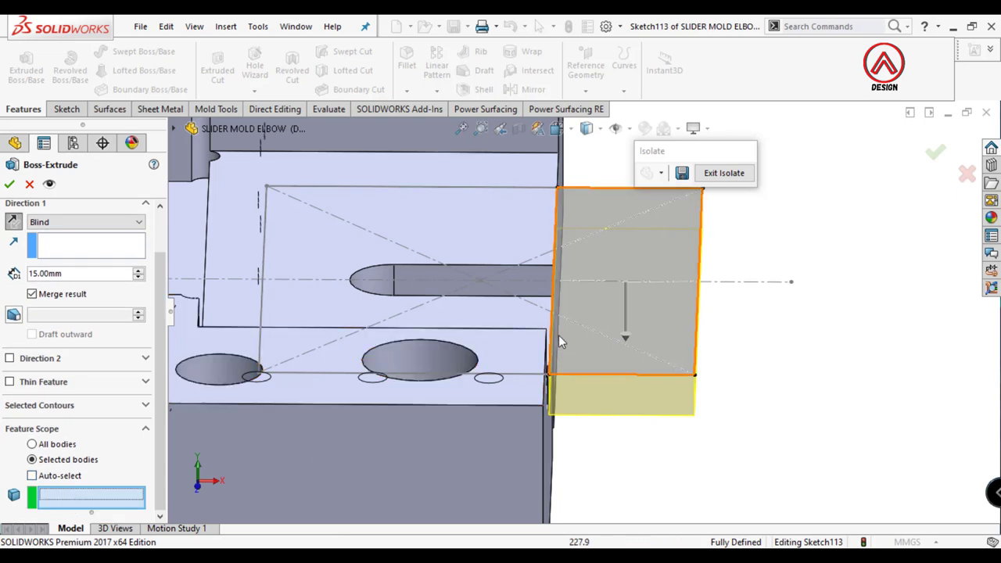
pyautogui.click(10, 184)
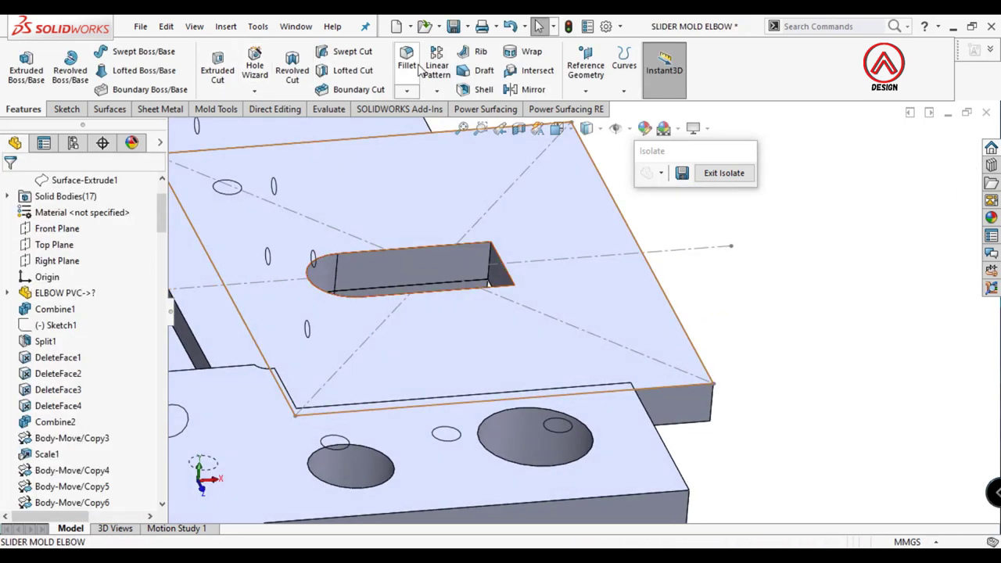
# Step: Start a 15 mm fillet on the slot-end edge
pyautogui.click(406, 69)
pyautogui.write('15')
pyautogui.click(491, 266)
# Step: Add the second slot edge to the 15 mm fillet and select the left pocket face
pyautogui.moveTo(491, 267); pyautogui.dragTo(485, 291, button='middle')
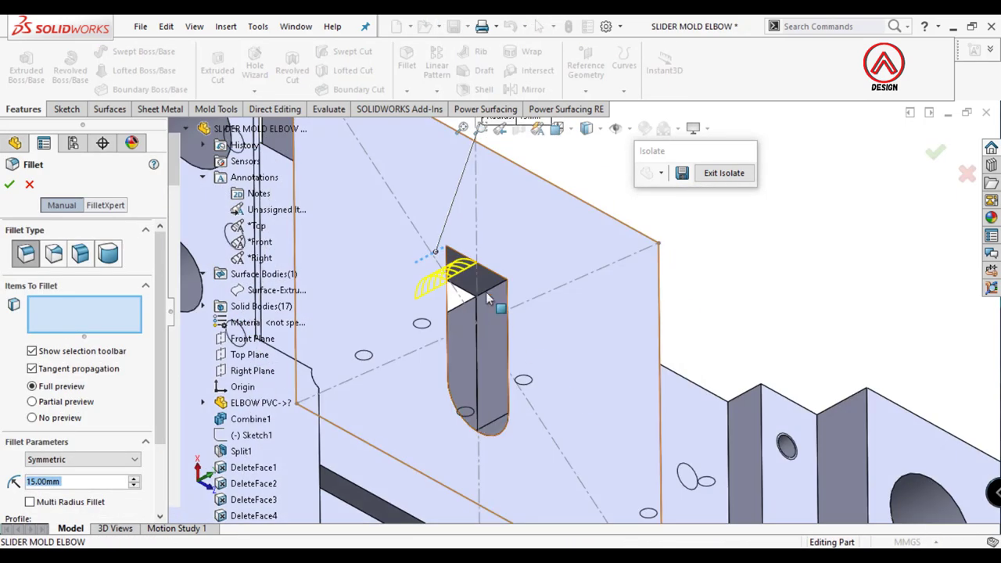
pyautogui.click(500, 312)
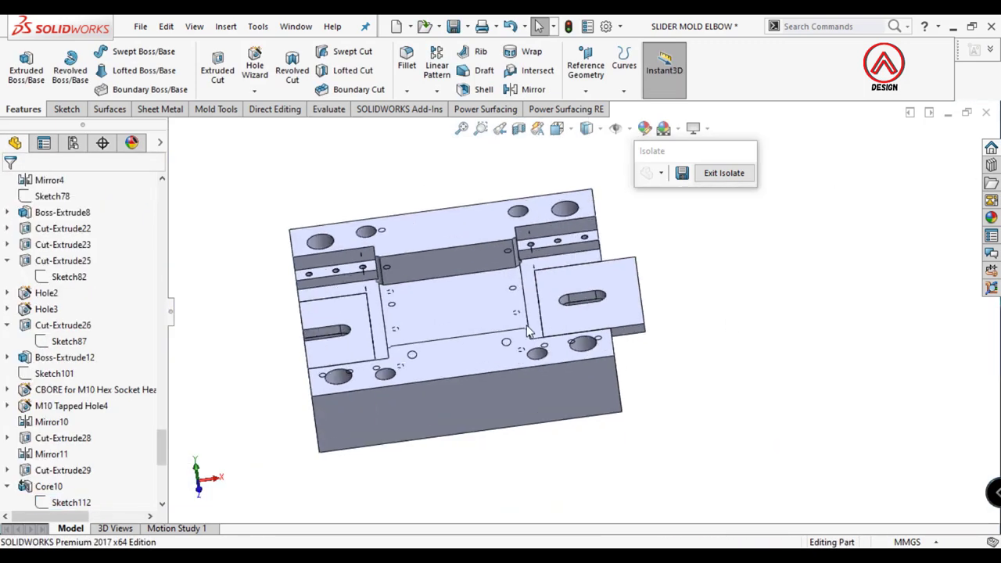
pyautogui.click(315, 311)
pyautogui.scroll(10, 136, 236)
pyautogui.scroll(5, 136, 236)
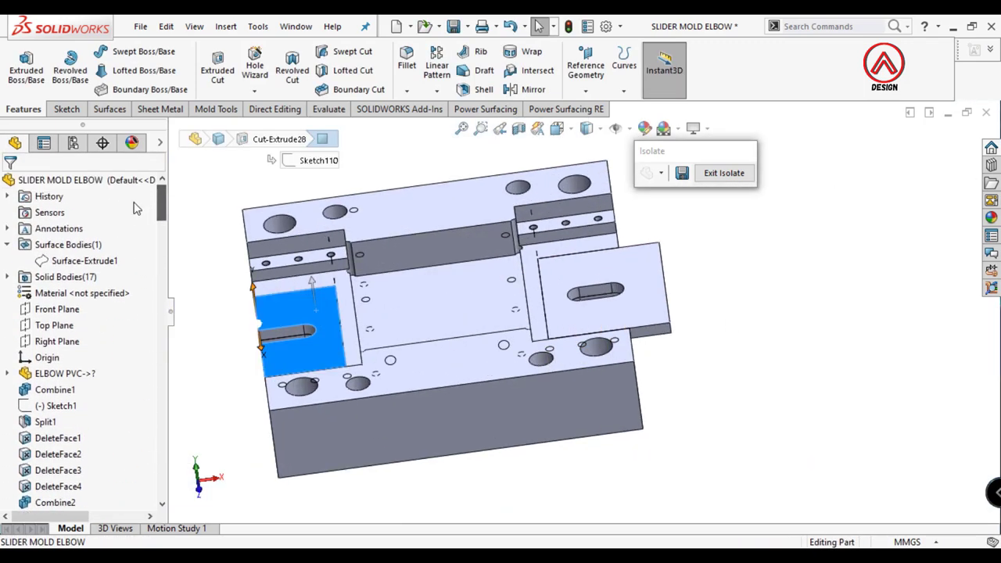
pyautogui.scroll(-1, 78, 313)
pyautogui.scroll(-3, 62, 329)
pyautogui.scroll(4, 45, 309)
# Step: Delete the leftover Core10[3] body
pyautogui.click(23, 292)
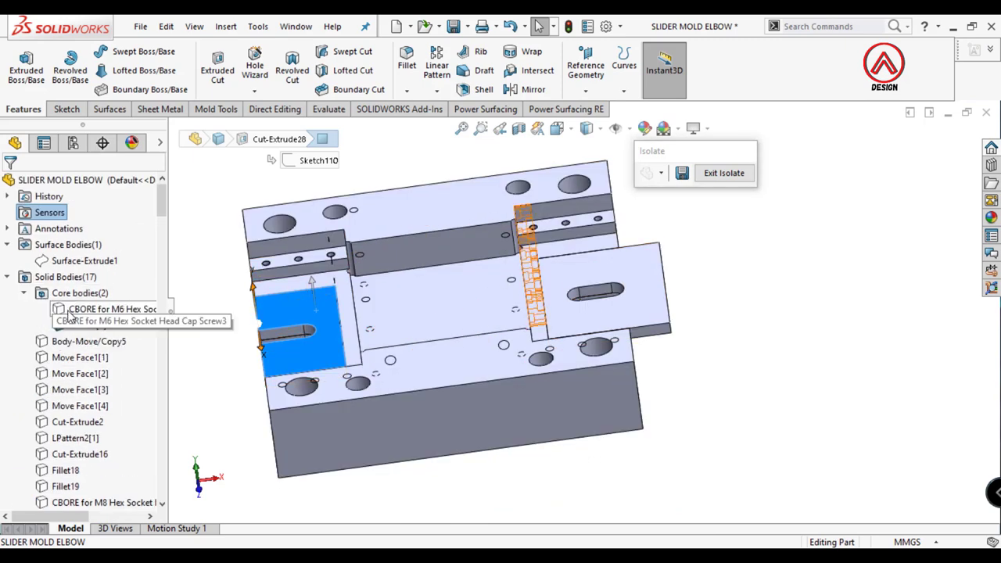
pyautogui.rightClick(68, 328)
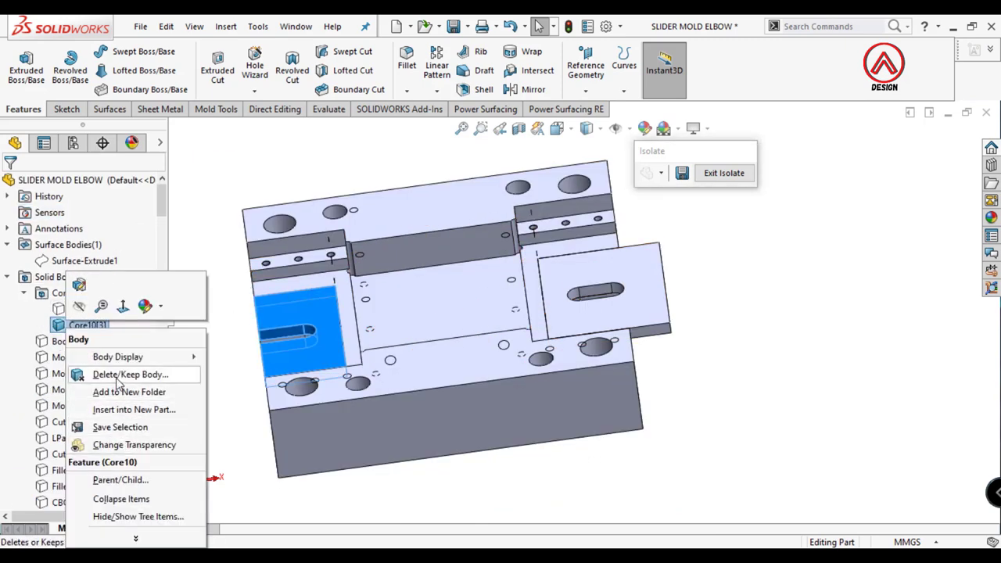
pyautogui.click(130, 374)
pyautogui.click(18, 207)
# Step: Hide the front block so only the slotted slider plate remains visible
pyautogui.moveTo(548, 313); pyautogui.dragTo(647, 346, button='middle')
pyautogui.scroll(-3, 566, 341)
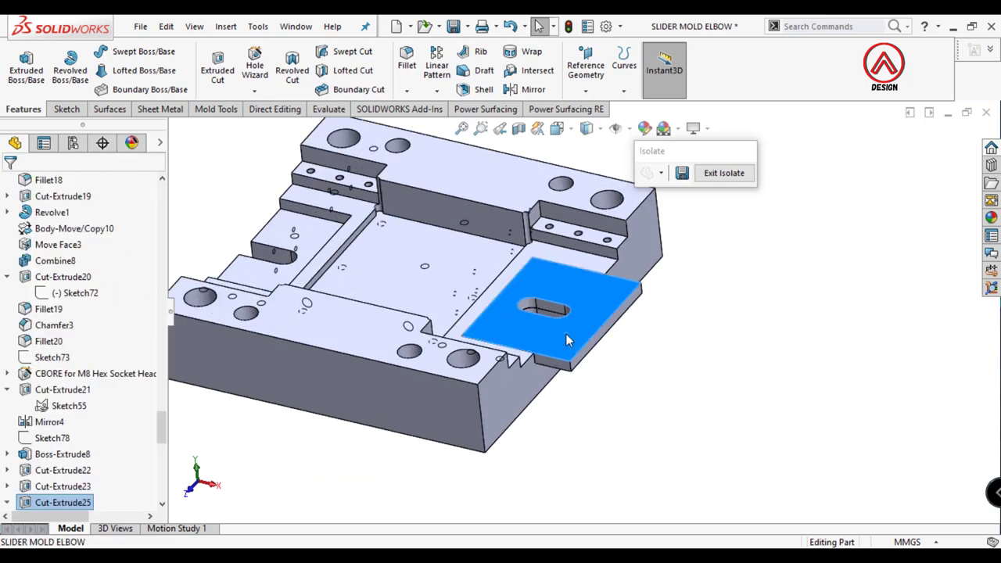
pyautogui.rightClick(567, 339)
pyautogui.click(813, 381)
pyautogui.click(485, 426)
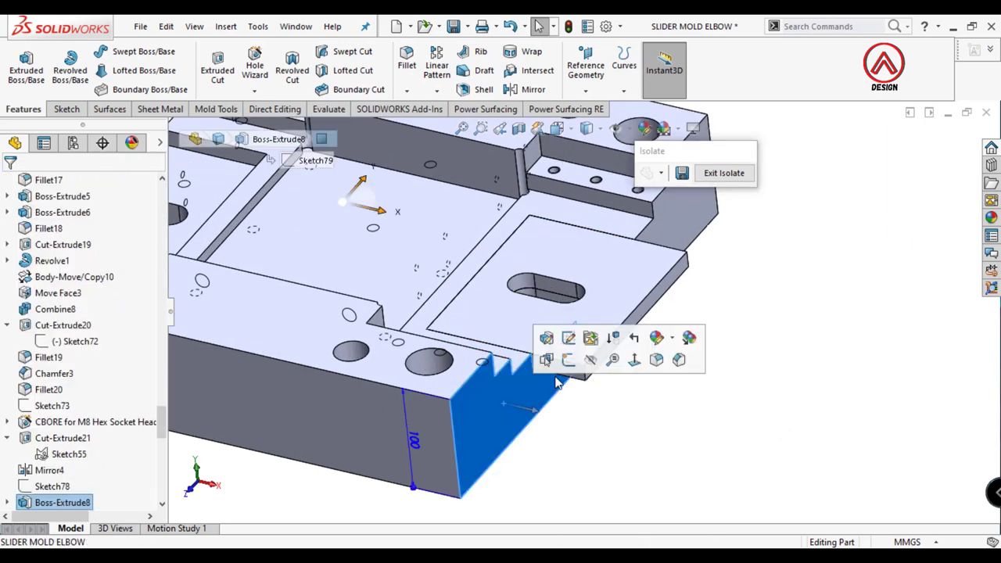
pyautogui.click(586, 364)
# Step: Chamfer the plate's vertical corner edges at 12 mm × 45°, then exit isolate
pyautogui.click(435, 126)
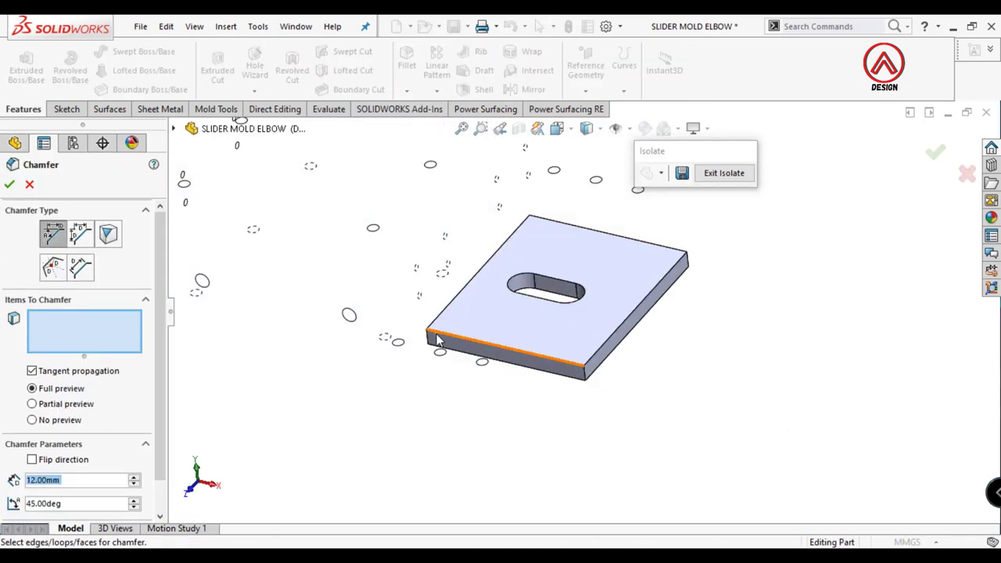
pyautogui.click(584, 376)
pyautogui.click(682, 266)
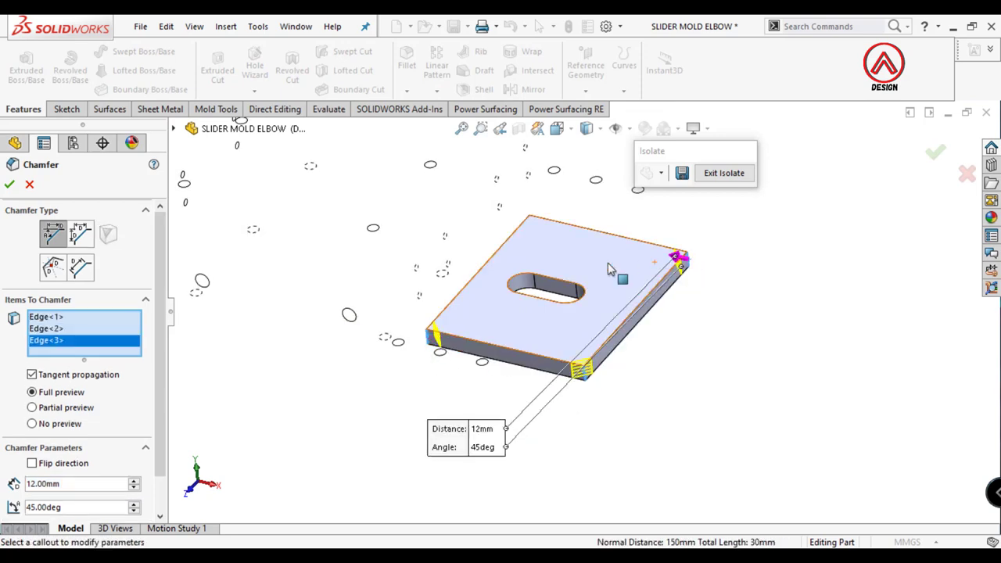
pyautogui.click(533, 227)
pyautogui.press('Return')
pyautogui.click(723, 174)
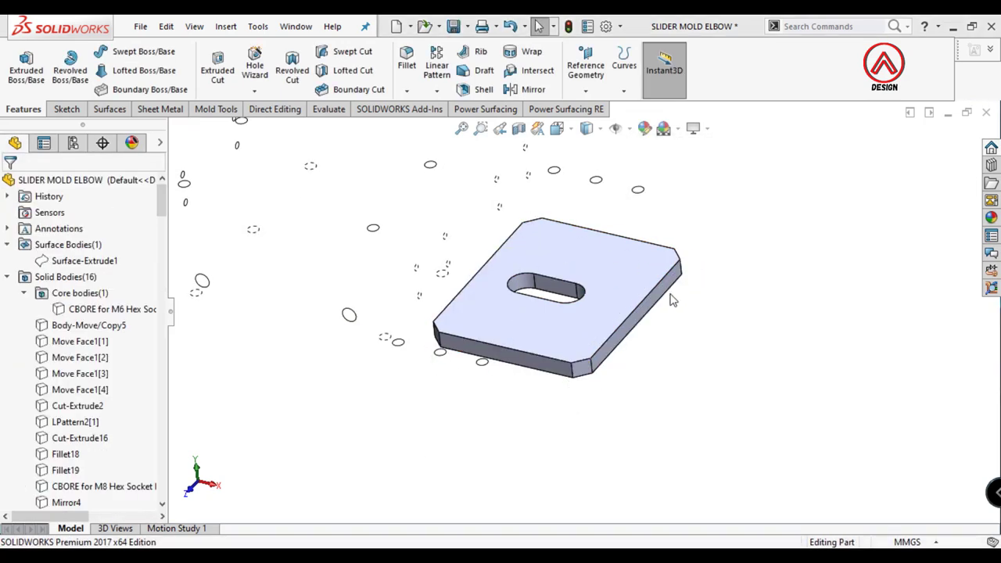
# Step: Isolate the core plate body so it is shown on its own
pyautogui.scroll(-3, 11, 318)
pyautogui.click(71, 388)
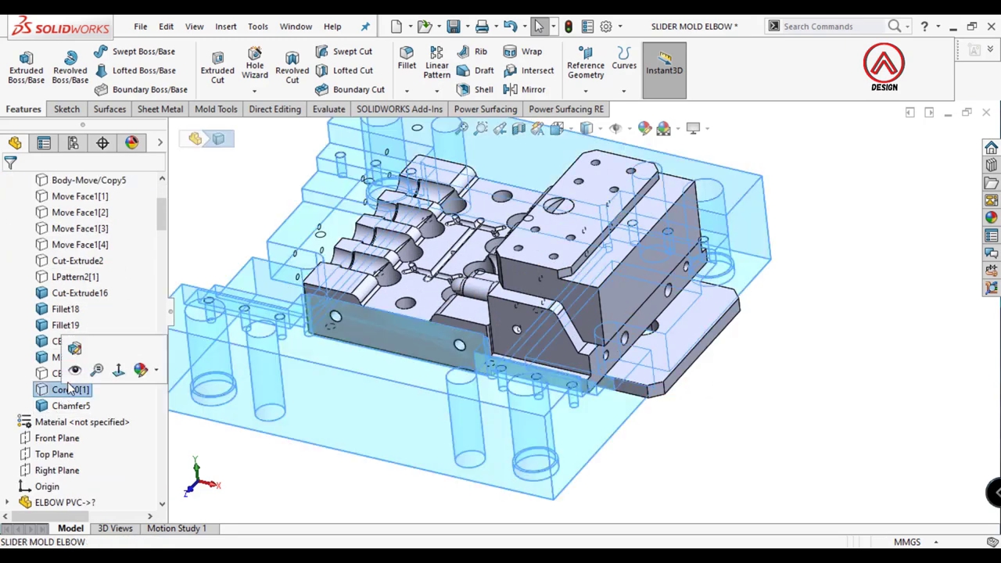
pyautogui.click(692, 425)
pyautogui.rightClick(505, 398)
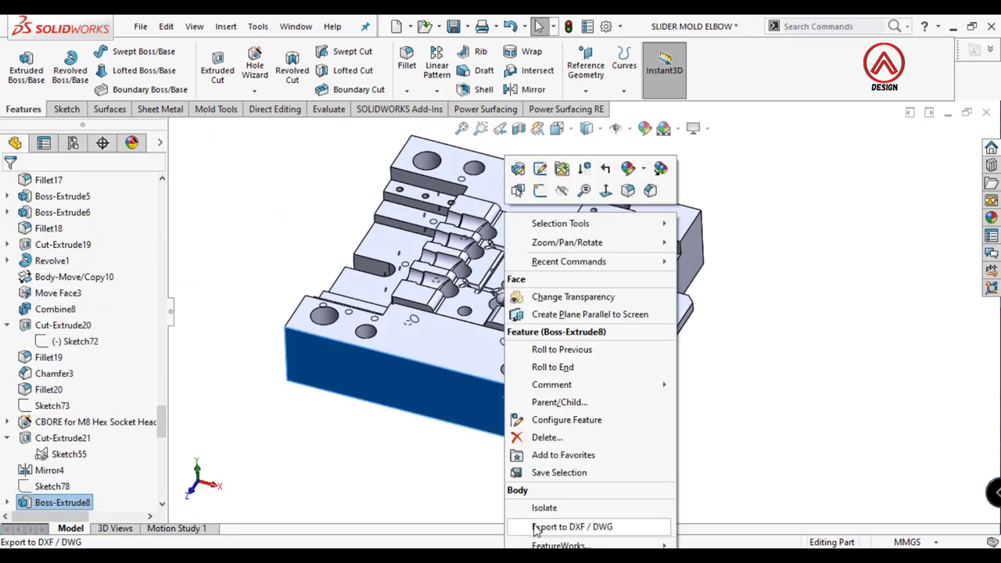
pyautogui.press('Escape')
pyautogui.rightClick(770, 450)
pyautogui.click(715, 393)
# Step: Start a 10 mm fillet and select the first four inner pocket edges
pyautogui.click(405, 62)
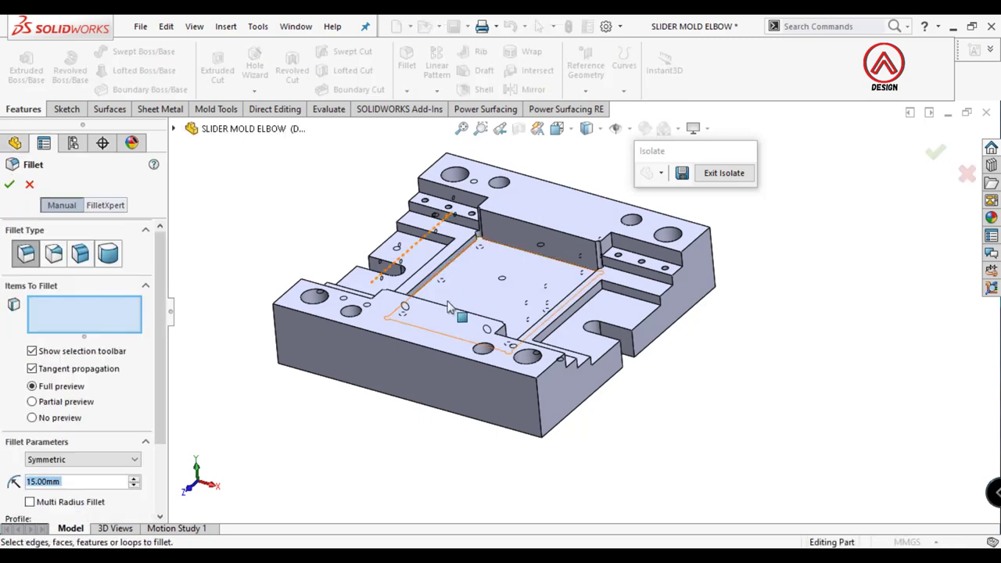
pyautogui.write('10')
pyautogui.click(606, 291)
pyautogui.click(608, 237)
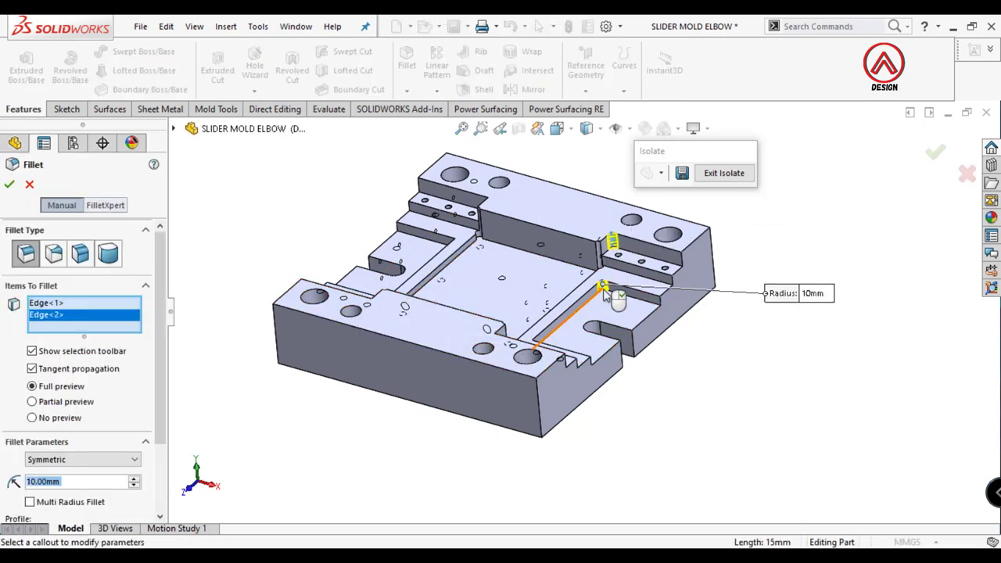
pyautogui.scroll(-5, 442, 327)
pyautogui.click(440, 320)
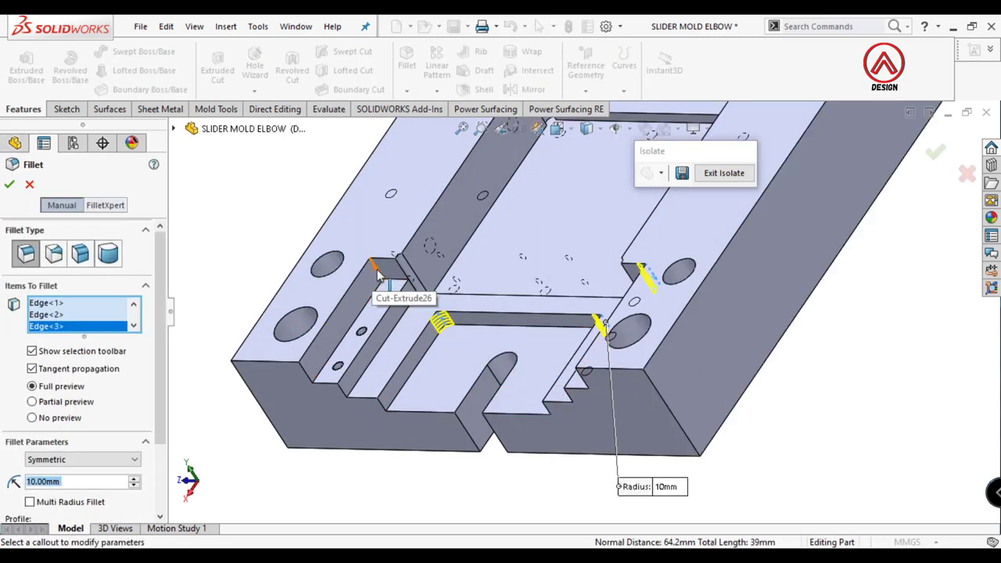
pyautogui.click(378, 274)
pyautogui.scroll(3, 378, 274)
# Step: Add the remaining four pocket edges, apply the 10 mm fillet, and exit isolate
pyautogui.moveTo(378, 274); pyautogui.dragTo(516, 235, button='middle')
pyautogui.scroll(-3, 532, 289)
pyautogui.click(531, 289)
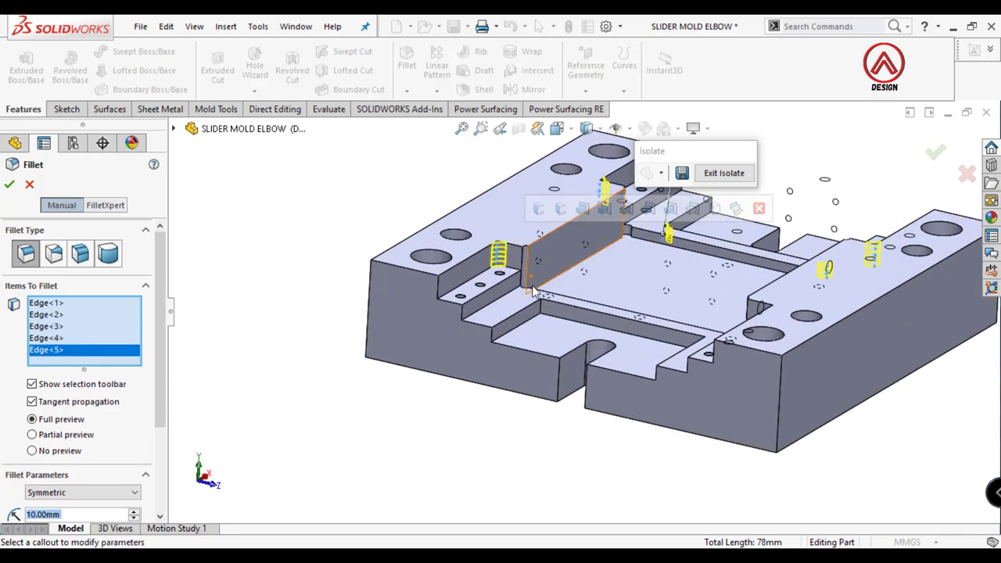
pyautogui.click(542, 327)
pyautogui.moveTo(542, 327); pyautogui.dragTo(757, 383, button='middle')
pyautogui.click(827, 356)
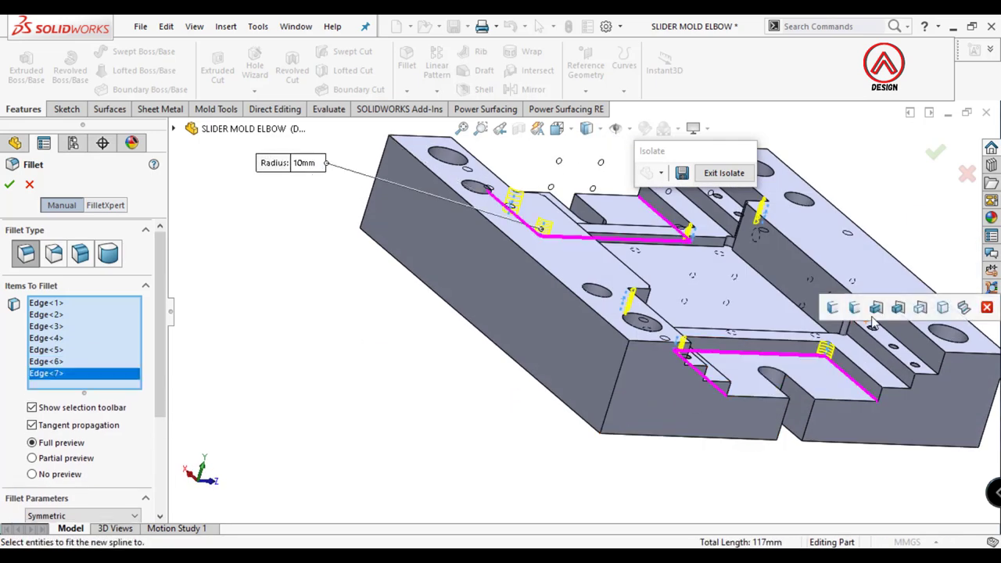
pyautogui.scroll(-3, 828, 344)
pyautogui.click(840, 294)
pyautogui.click(9, 184)
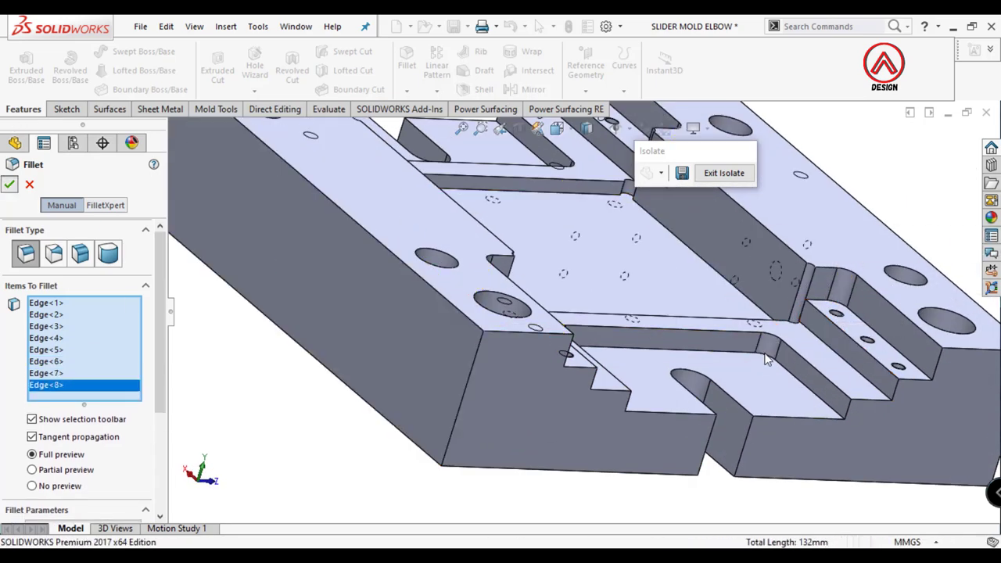
pyautogui.click(724, 173)
# Step: Select the Boss-Extrude12 bolt bar body and isolate it
pyautogui.scroll(-3, 589, 357)
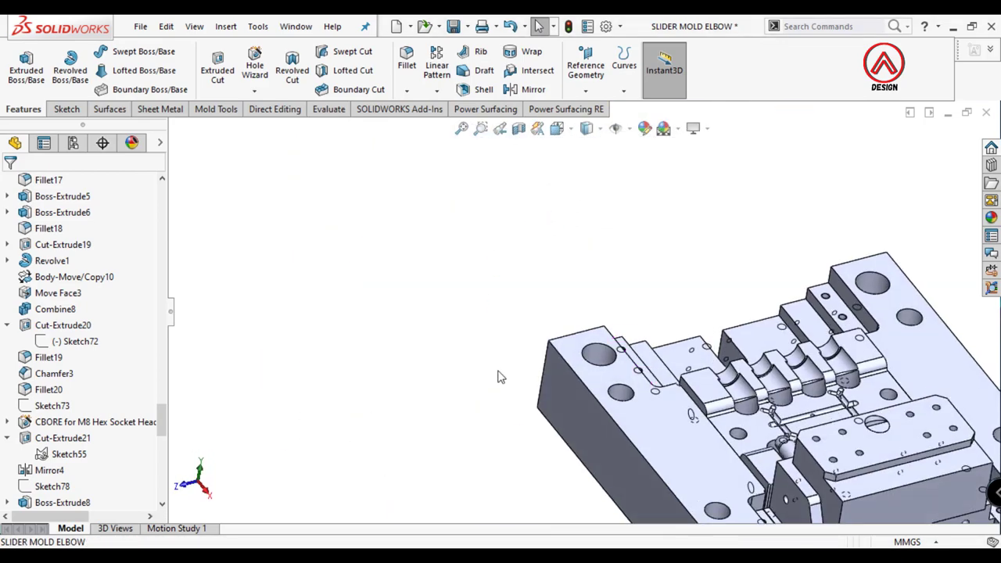
pyautogui.moveTo(589, 357); pyautogui.dragTo(727, 438, button='middle')
pyautogui.scroll(-3, 727, 438)
pyautogui.moveTo(160, 419); pyautogui.dragTo(154, 266)
pyautogui.scroll(-5, 154, 266)
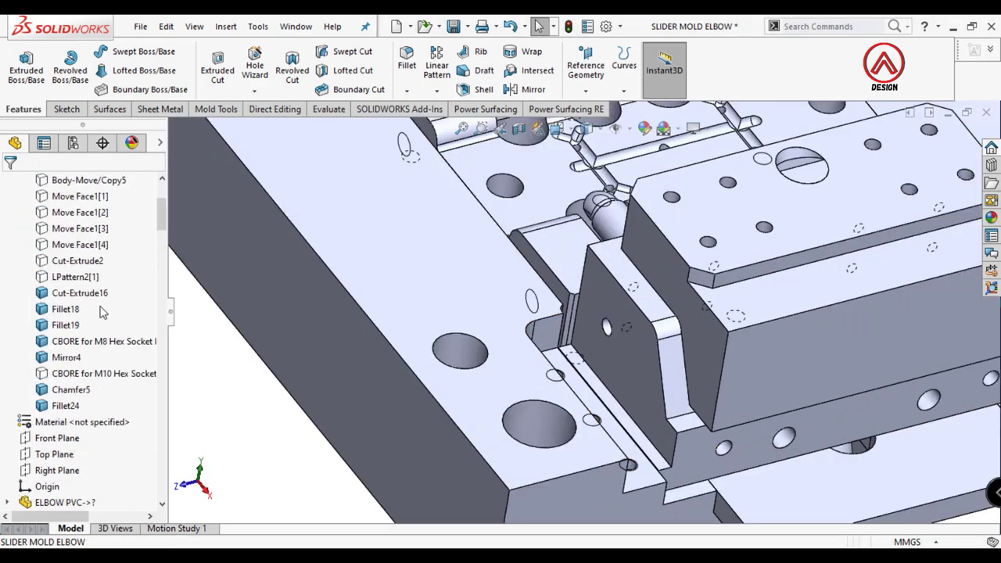
pyautogui.click(94, 373)
pyautogui.scroll(-2, 579, 361)
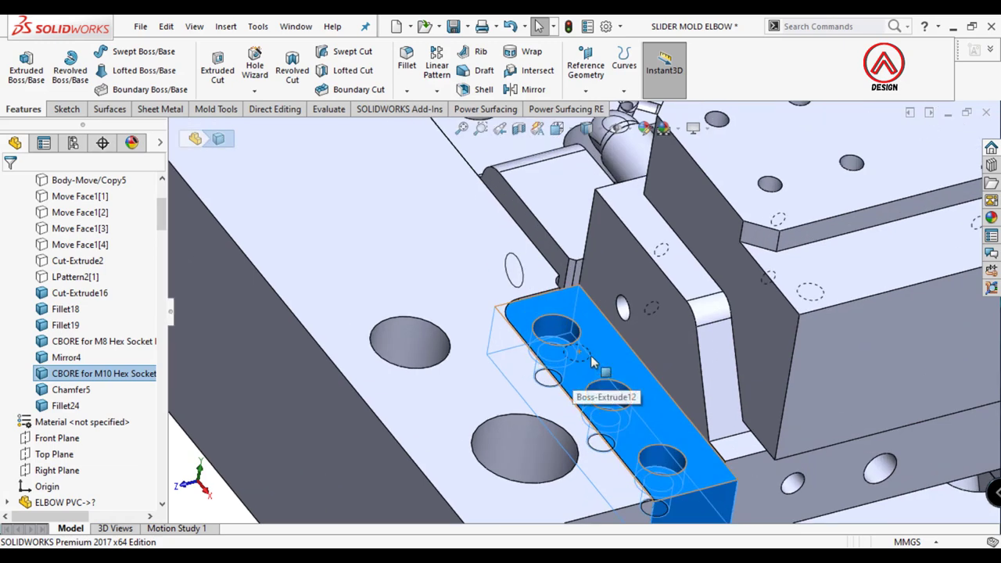
pyautogui.rightClick(595, 301)
pyautogui.click(209, 507)
pyautogui.scroll(4, 679, 403)
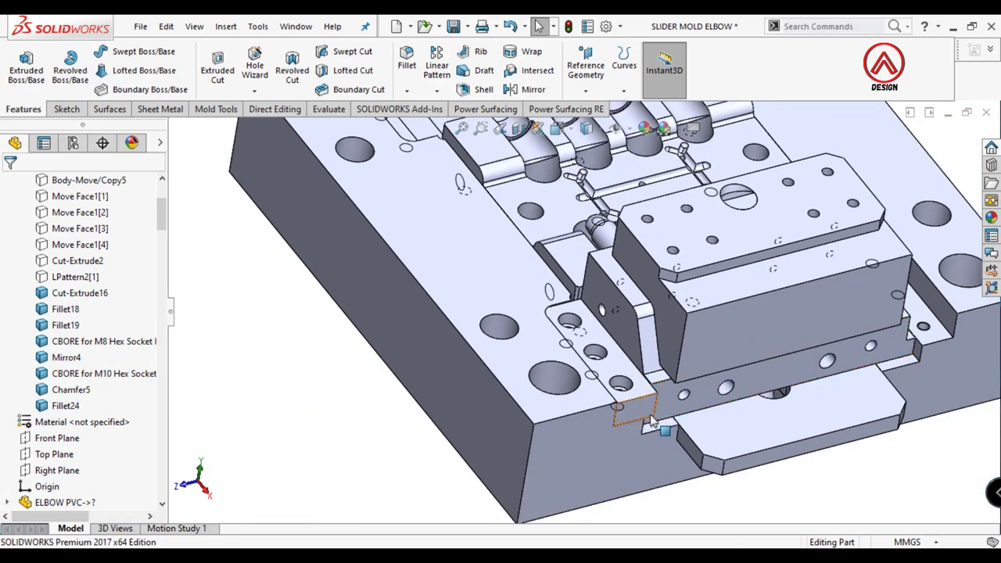
pyautogui.rightClick(650, 421)
pyautogui.click(668, 508)
# Step: Chamfer the bar's end edges 12 mm at 45°, then exit isolate
pyautogui.click(407, 89)
pyautogui.click(425, 127)
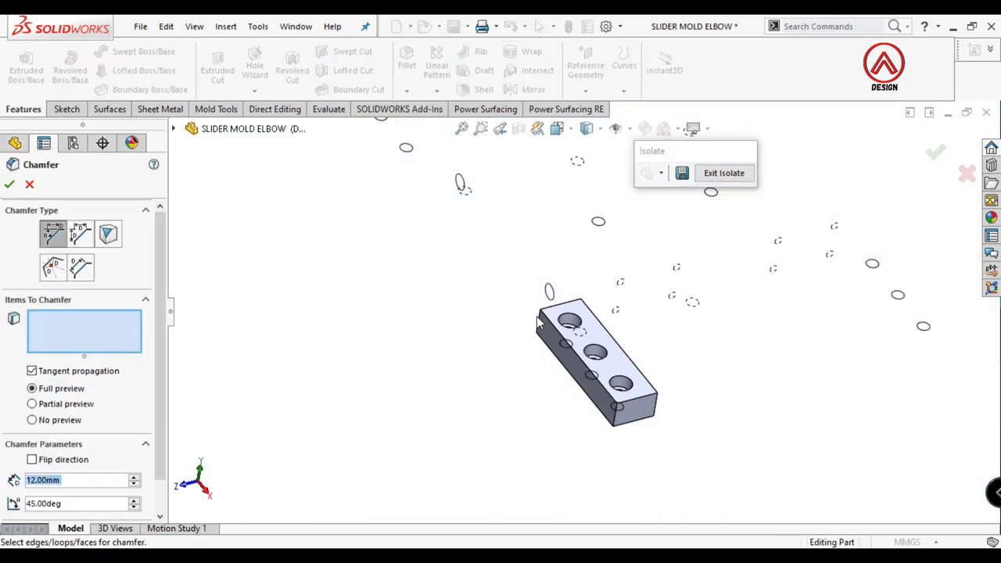
pyautogui.click(540, 323)
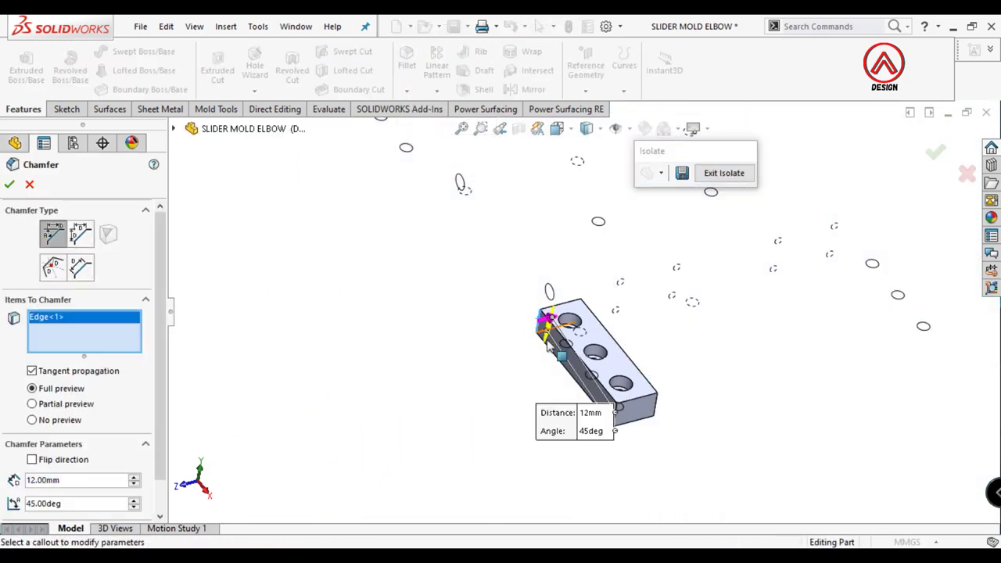
pyautogui.click(9, 186)
pyautogui.click(724, 173)
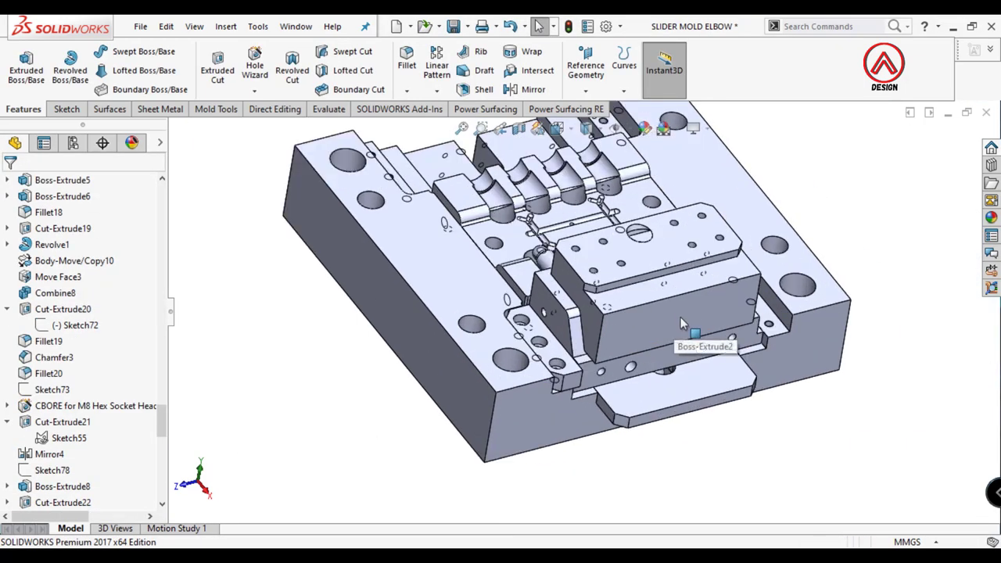
# Step: Mirror the chamfered bolt bar body about the Front Plane
pyautogui.click(525, 89)
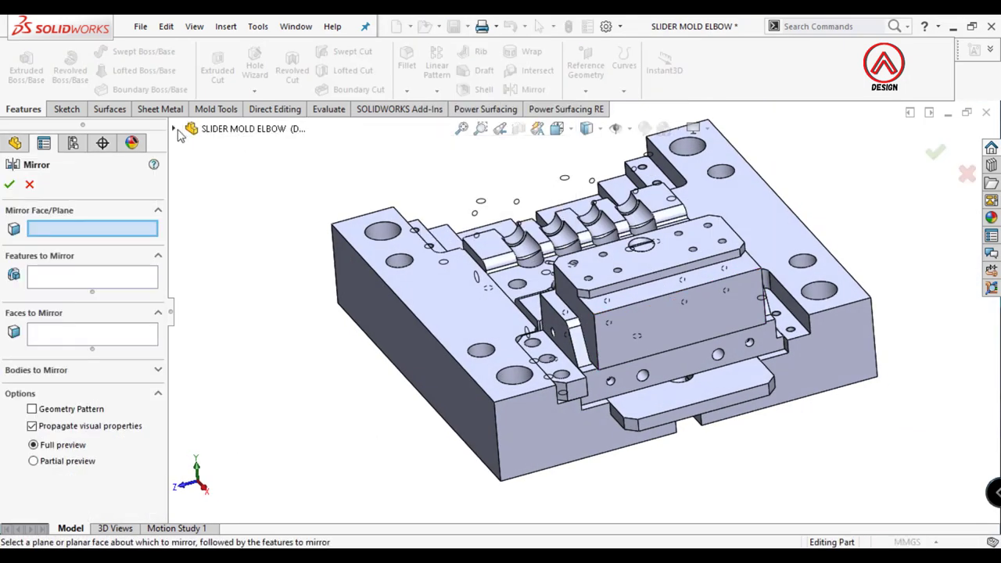
pyautogui.click(176, 130)
pyautogui.click(55, 372)
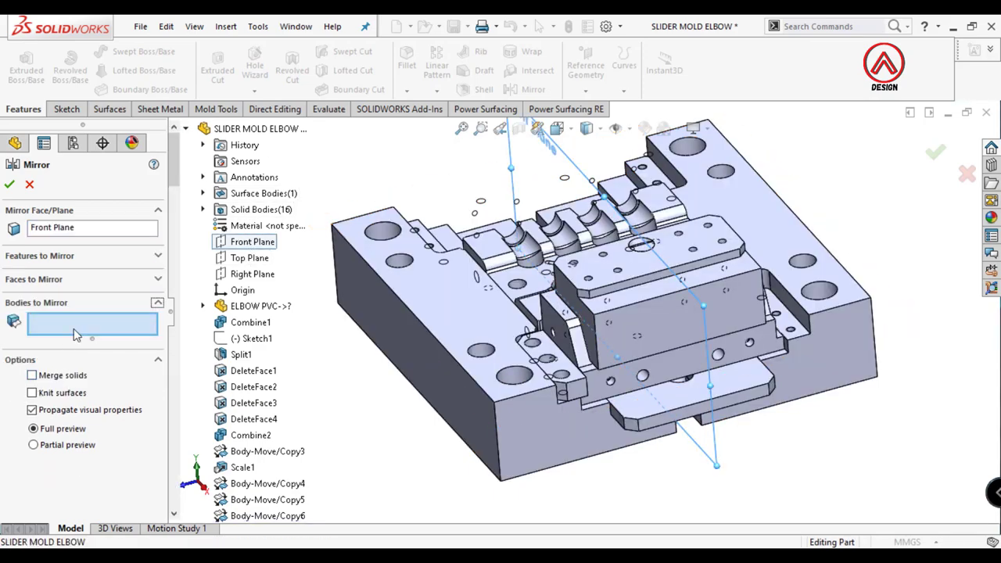
pyautogui.click(550, 364)
pyautogui.click(10, 184)
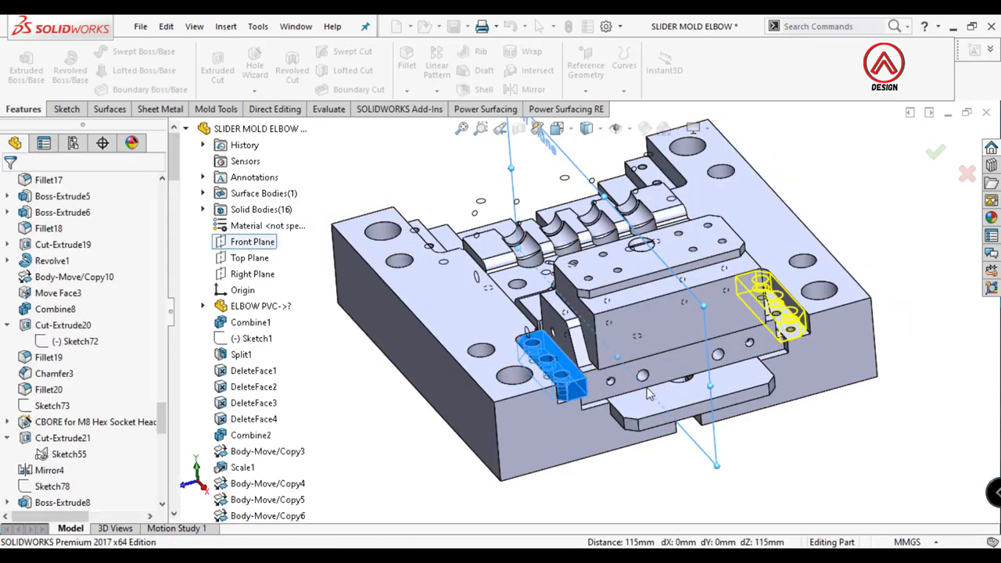
pyautogui.scroll(5, 571, 336)
# Step: Switch between face-on, right-side and isometric views of the mold
pyautogui.click(586, 128)
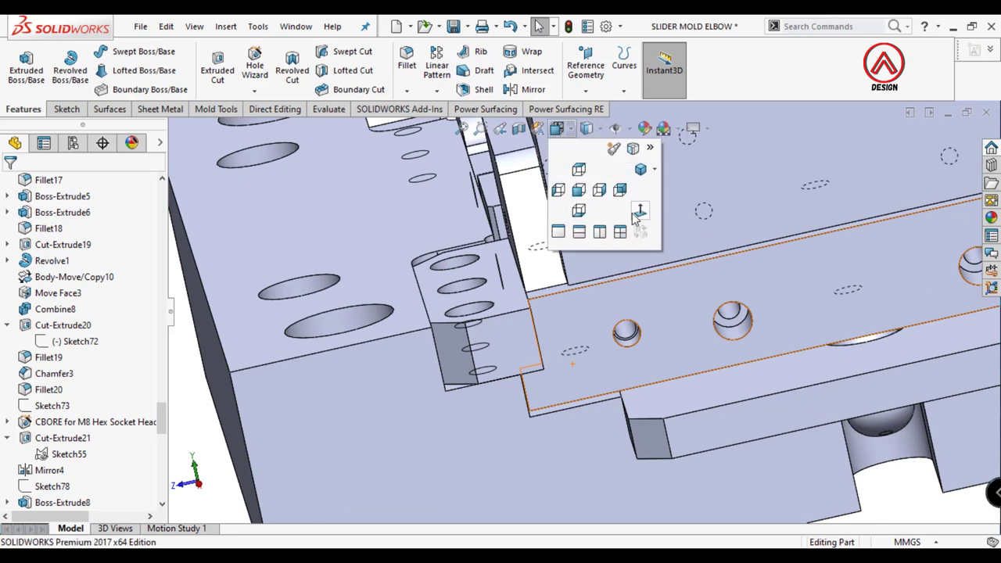
pyautogui.click(578, 167)
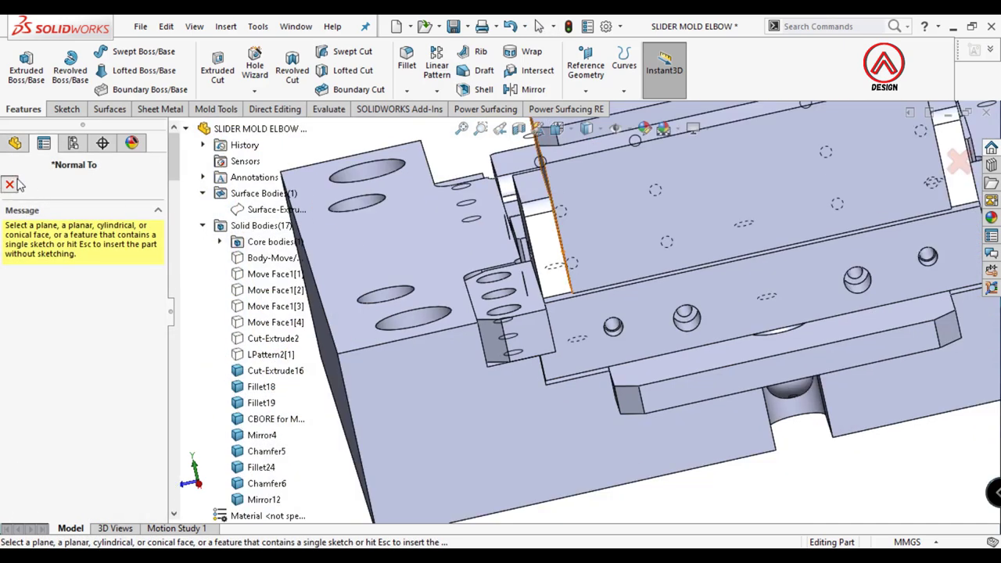
pyautogui.click(10, 185)
pyautogui.press('f')
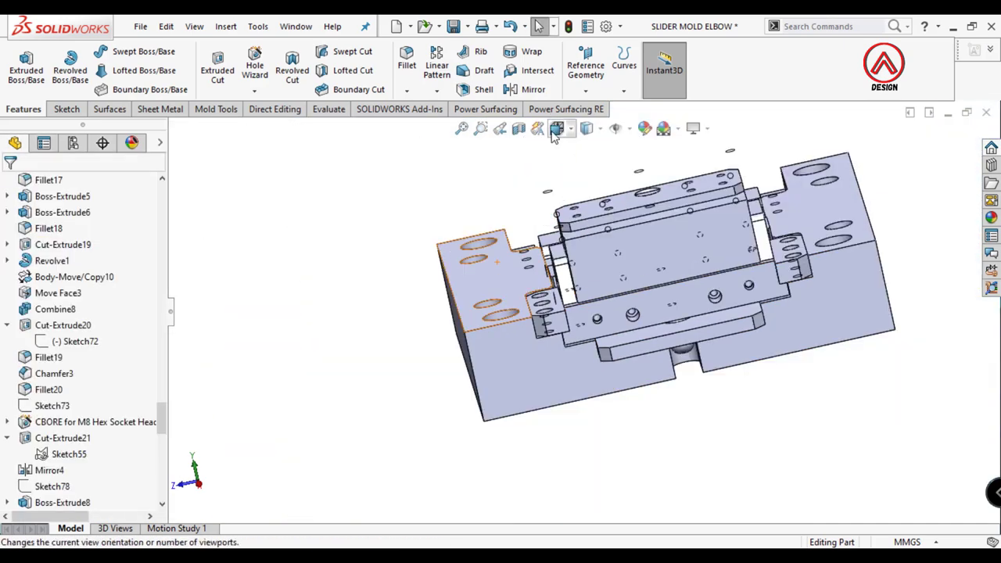
pyautogui.click(587, 128)
pyautogui.click(579, 167)
pyautogui.click(587, 128)
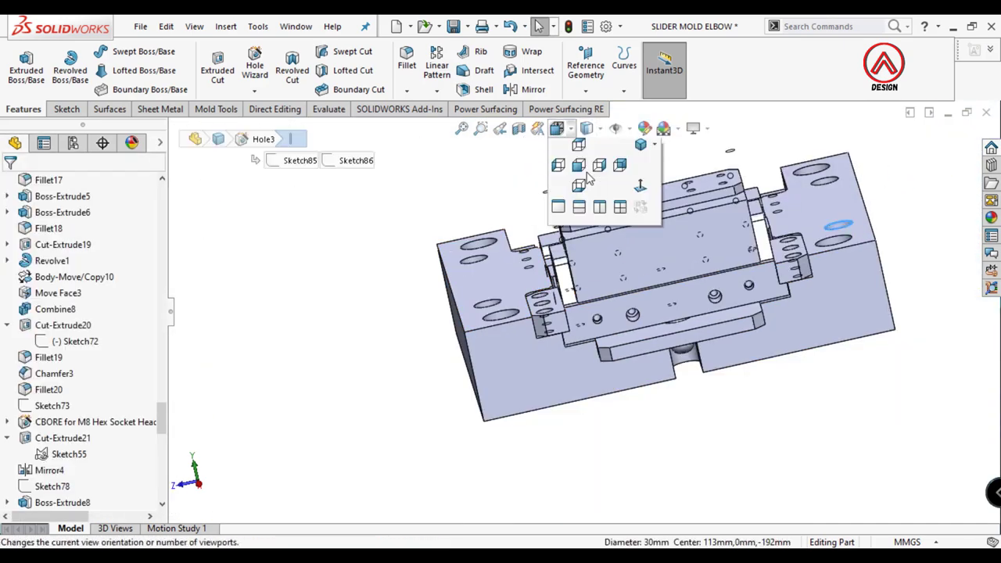
pyautogui.click(588, 191)
pyautogui.scroll(-5, 506, 389)
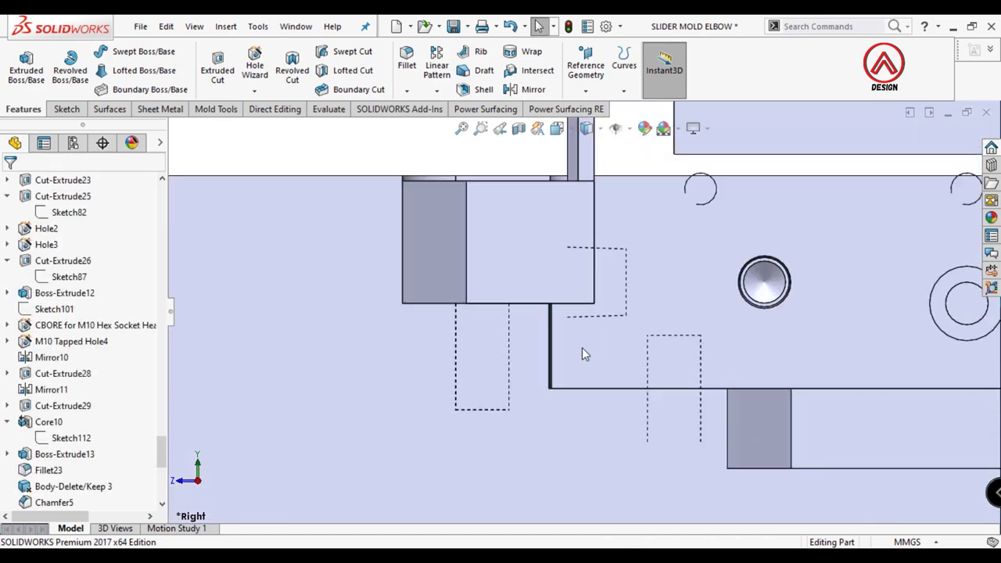
pyautogui.scroll(-3, 583, 353)
pyautogui.hotkey('ctrl', '7')
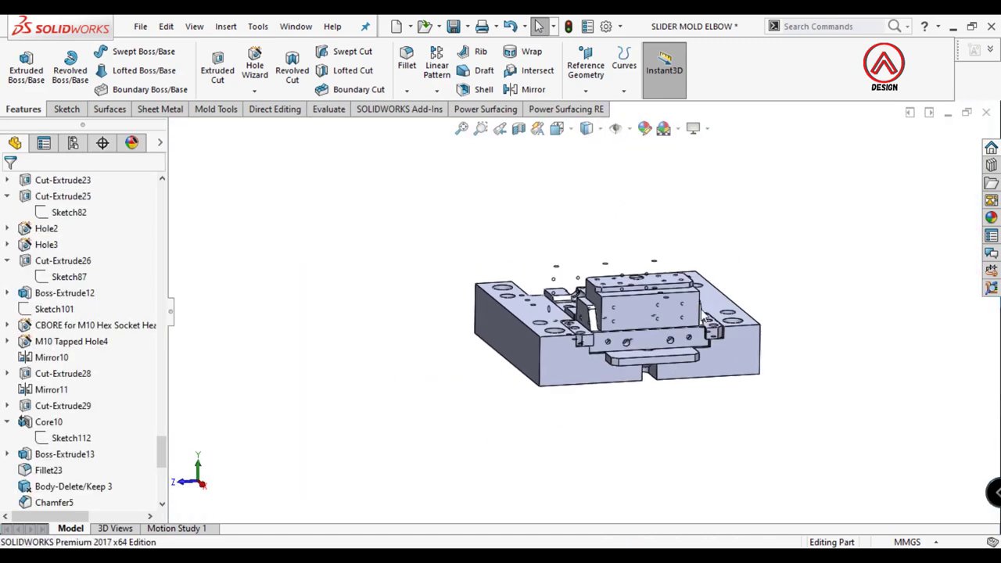
# Step: Start a mirror feature and cancel it
pyautogui.click(437, 92)
pyautogui.click(469, 143)
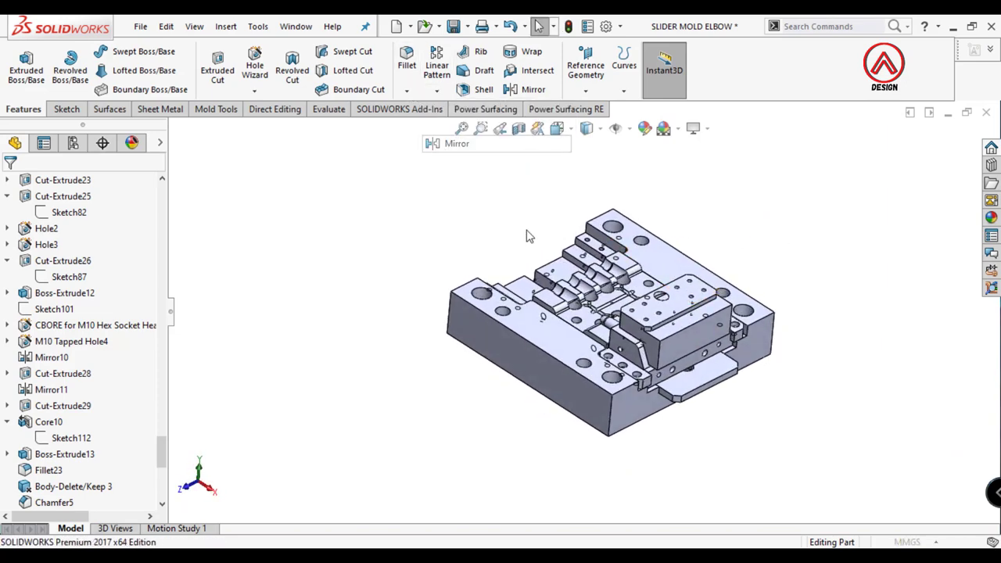
pyautogui.scroll(-4, 262, 365)
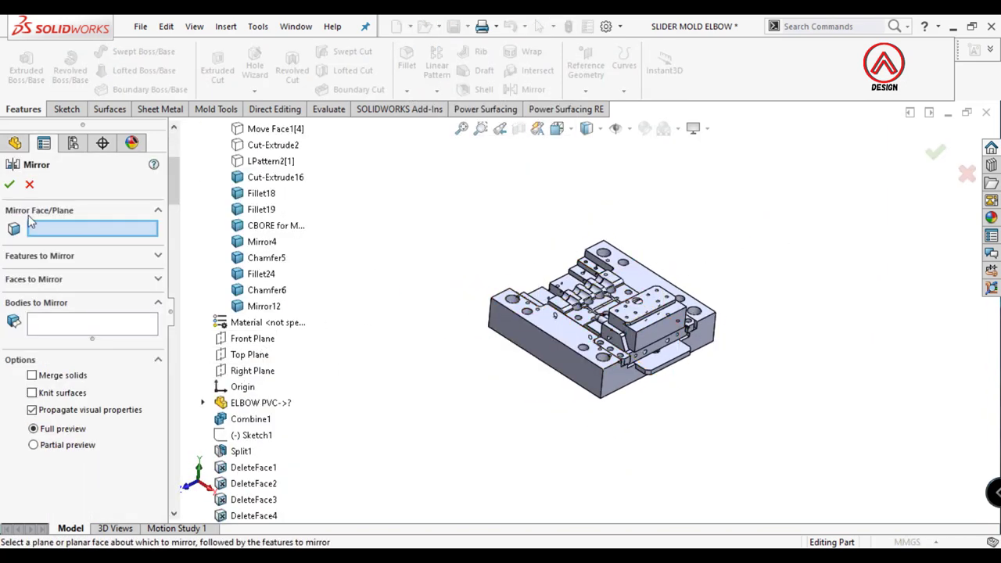
pyautogui.click(30, 184)
pyautogui.scroll(-6, 665, 333)
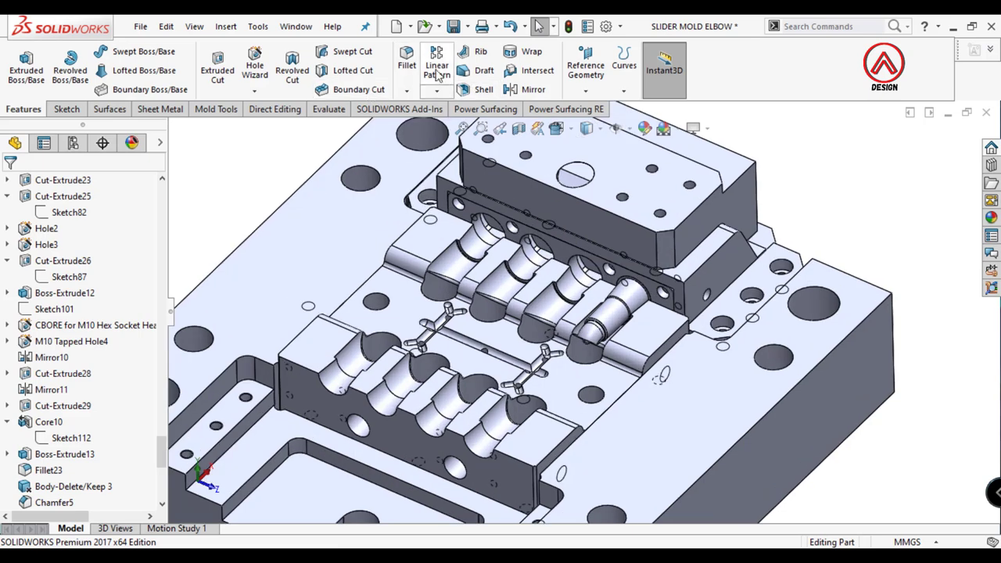
# Step: Linear-pattern the Cut-Extrude16 elbow core body along the slider's top edge, 4 instances 45 mm apart
pyautogui.click(438, 75)
pyautogui.click(615, 222)
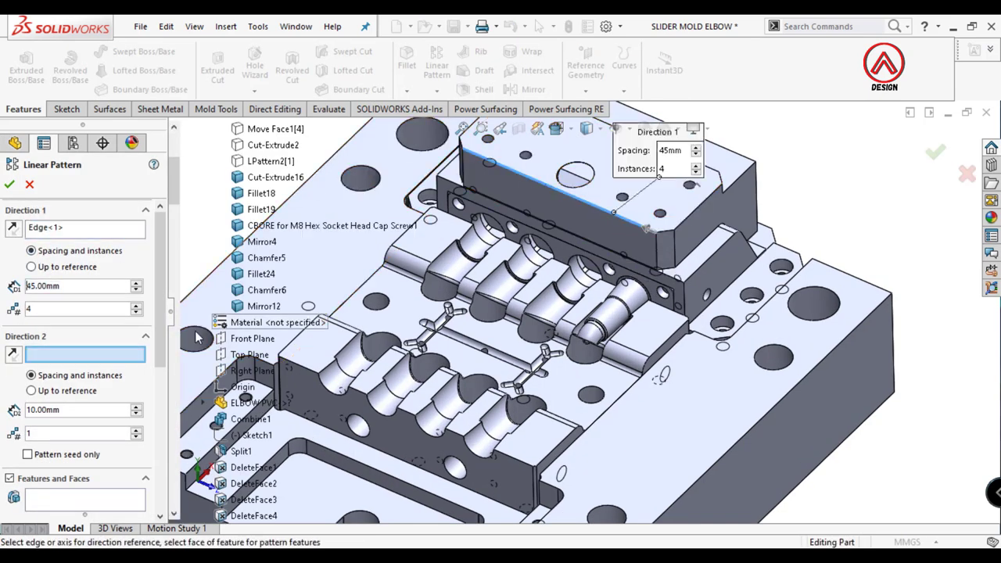
pyautogui.scroll(-2, 158, 371)
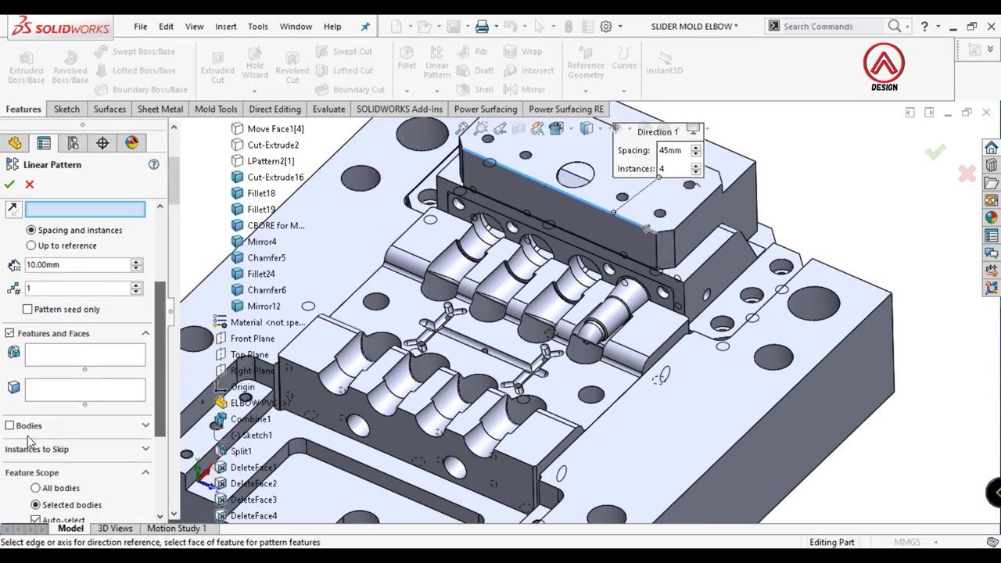
pyautogui.click(10, 482)
pyautogui.click(618, 305)
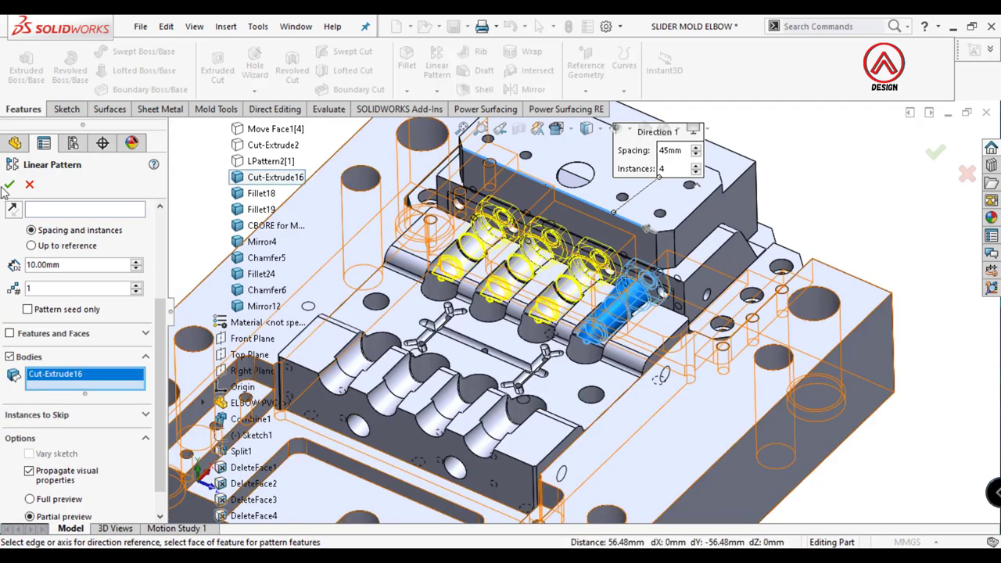
pyautogui.press('Return')
pyautogui.scroll(2, 653, 333)
pyautogui.scroll(2, 654, 332)
pyautogui.moveTo(653, 332); pyautogui.dragTo(649, 406, button='middle')
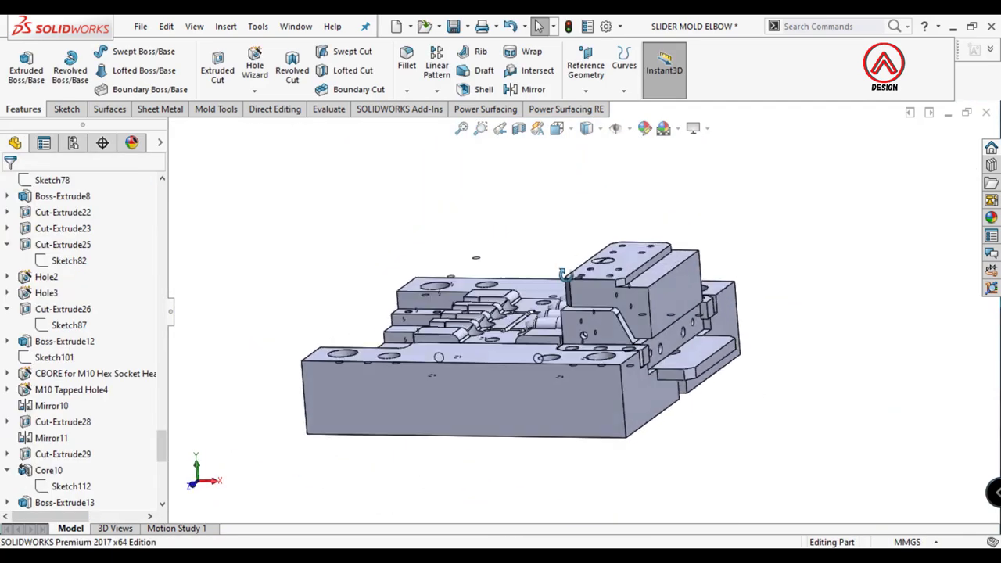
pyautogui.scroll(10, 150, 197)
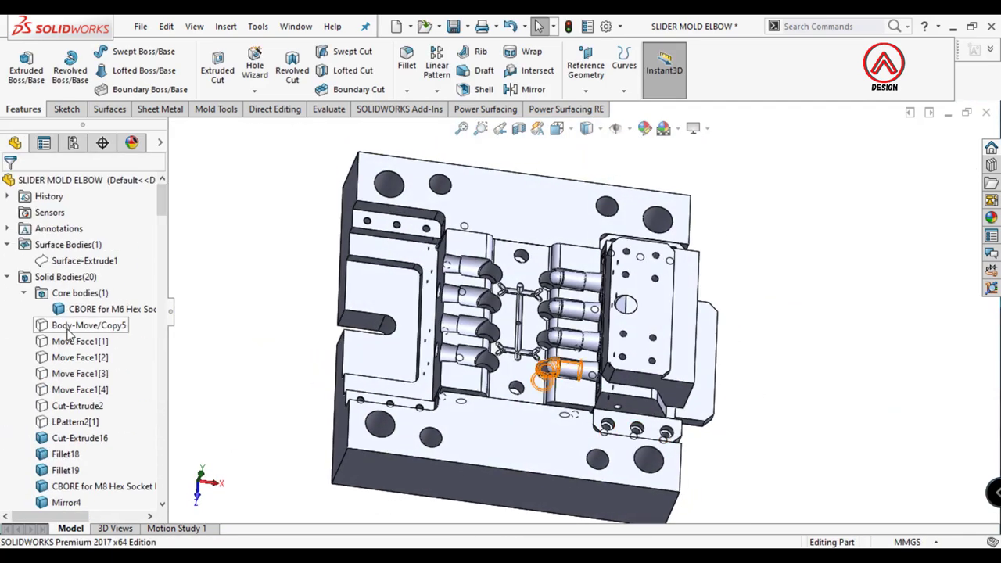
pyautogui.scroll(-2, 640, 383)
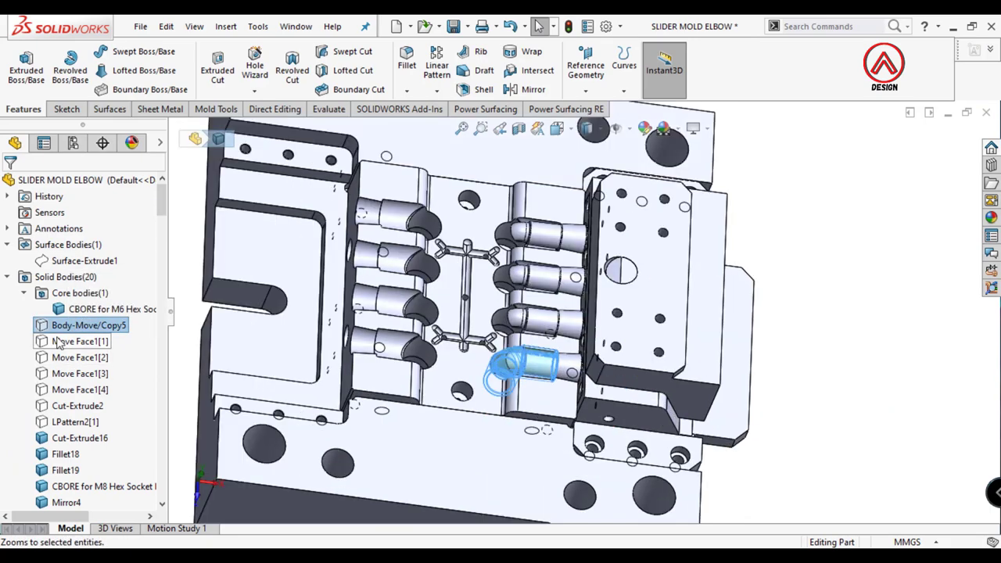
# Step: Edit LPattern5 to also pattern the Cut-Extrude2 orange elbow body
pyautogui.click(60, 405)
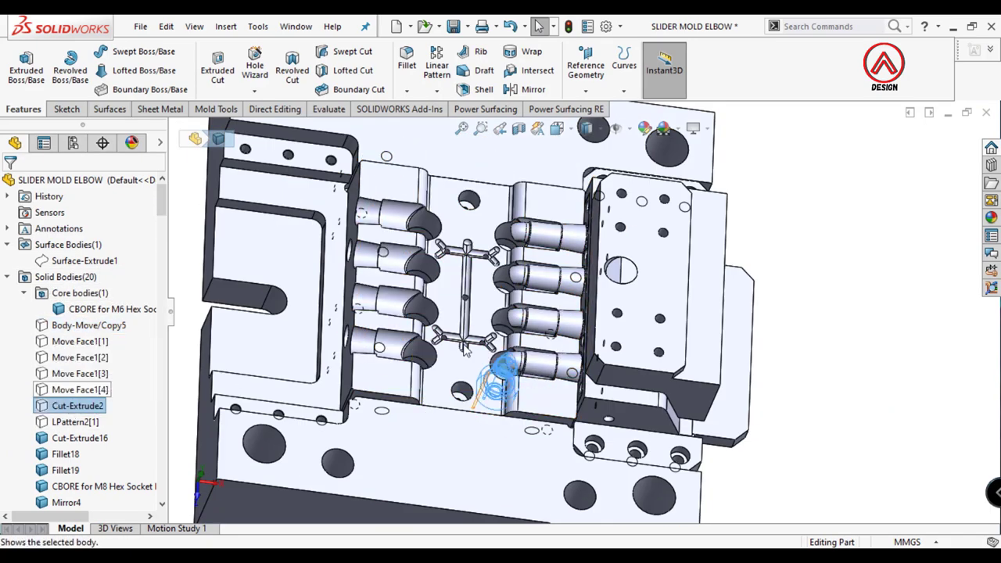
pyautogui.hotkey('ctrl', '7')
pyautogui.scroll(-3, 533, 364)
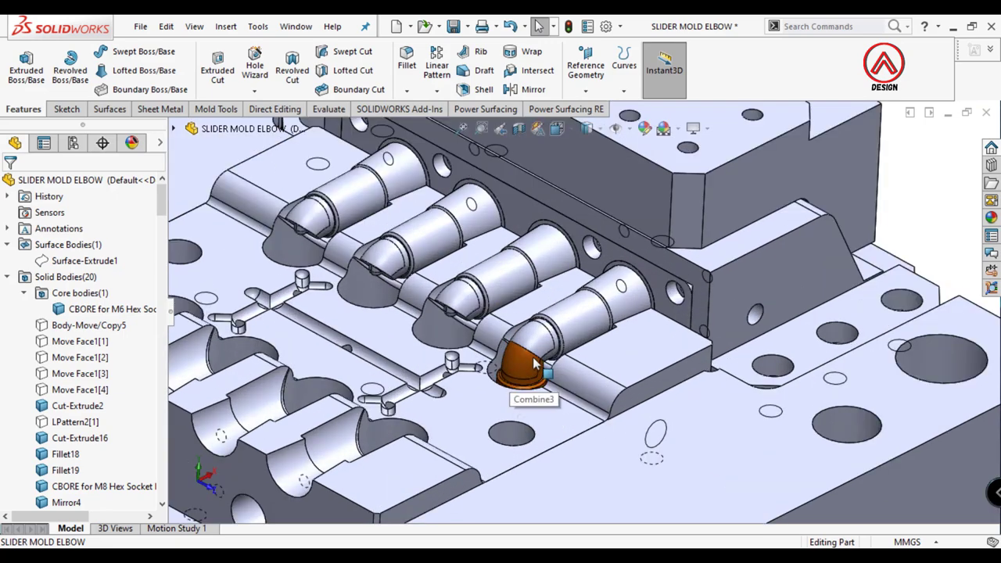
pyautogui.moveTo(162, 202); pyautogui.dragTo(161, 469)
pyautogui.click(52, 324)
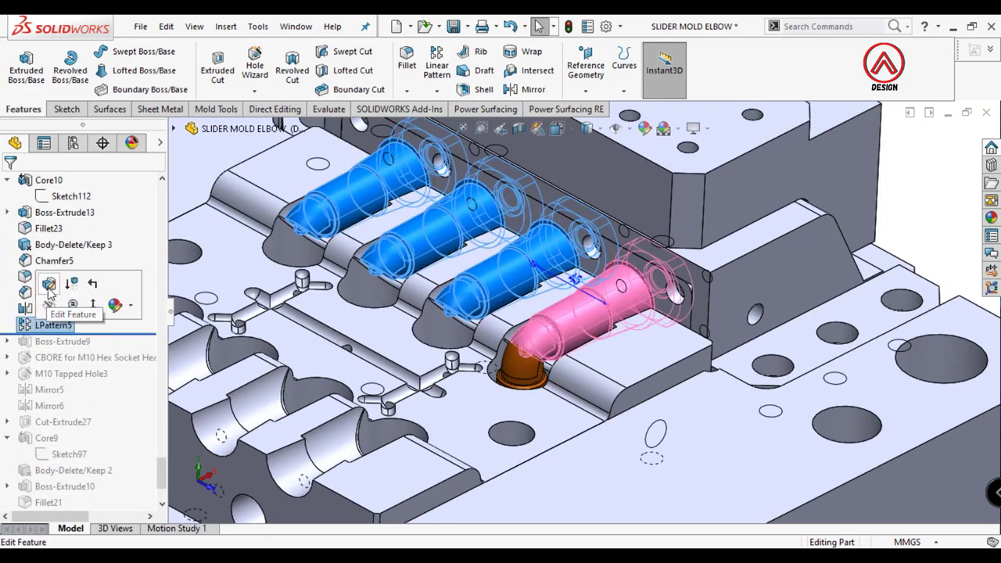
pyautogui.click(55, 400)
pyautogui.click(273, 338)
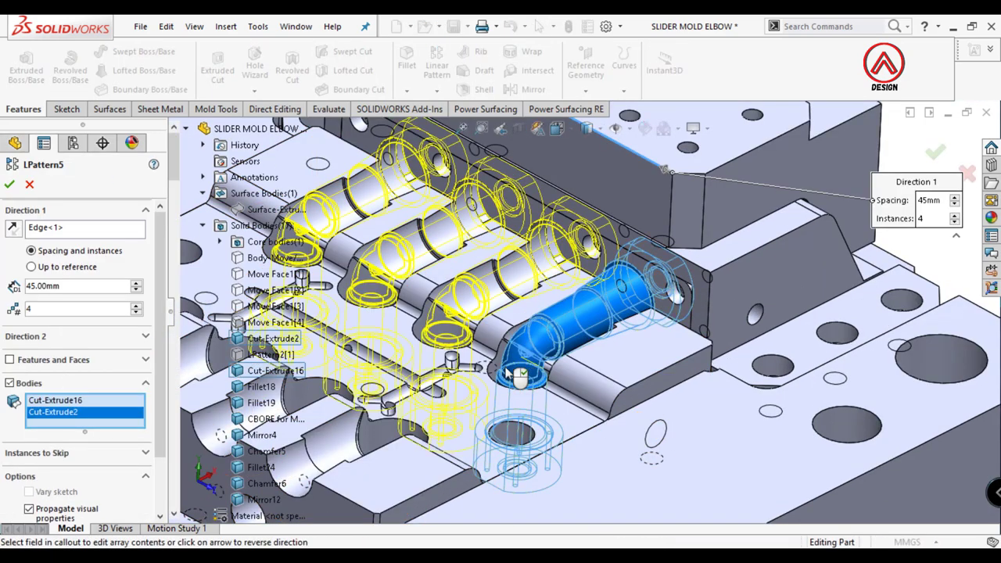
pyautogui.click(10, 185)
pyautogui.press('f')
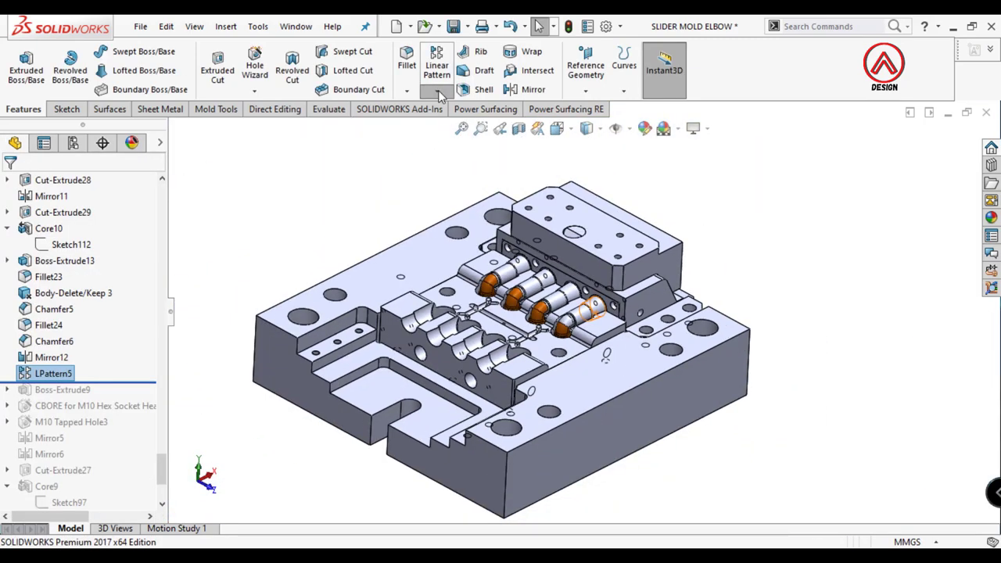
pyautogui.click(455, 144)
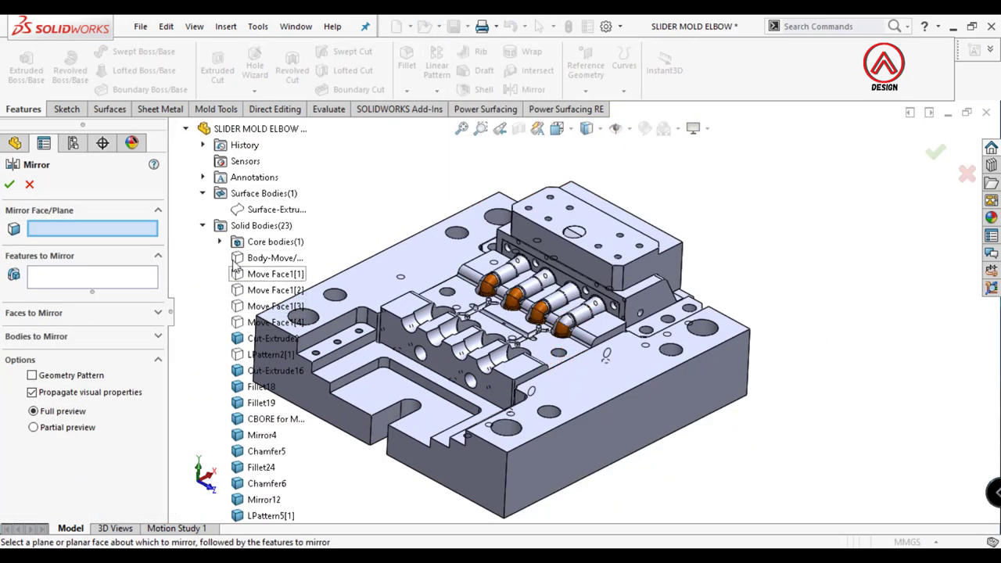
# Step: Mirror about the Right Plane, selecting all the patterned elbow bodies
pyautogui.scroll(-3, 234, 266)
pyautogui.scroll(-4, 234, 297)
pyautogui.click(252, 323)
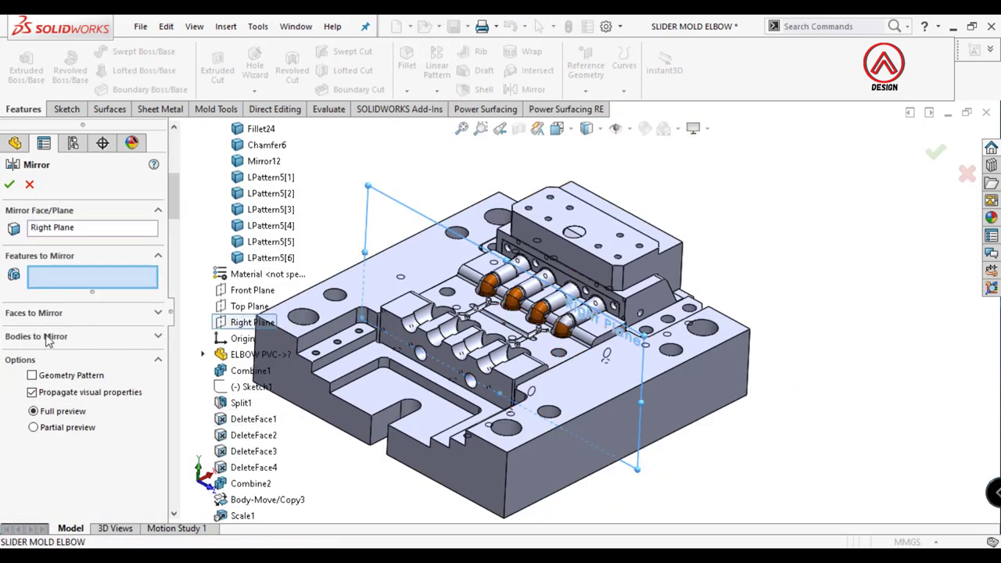
pyautogui.click(47, 336)
pyautogui.scroll(-5, 515, 366)
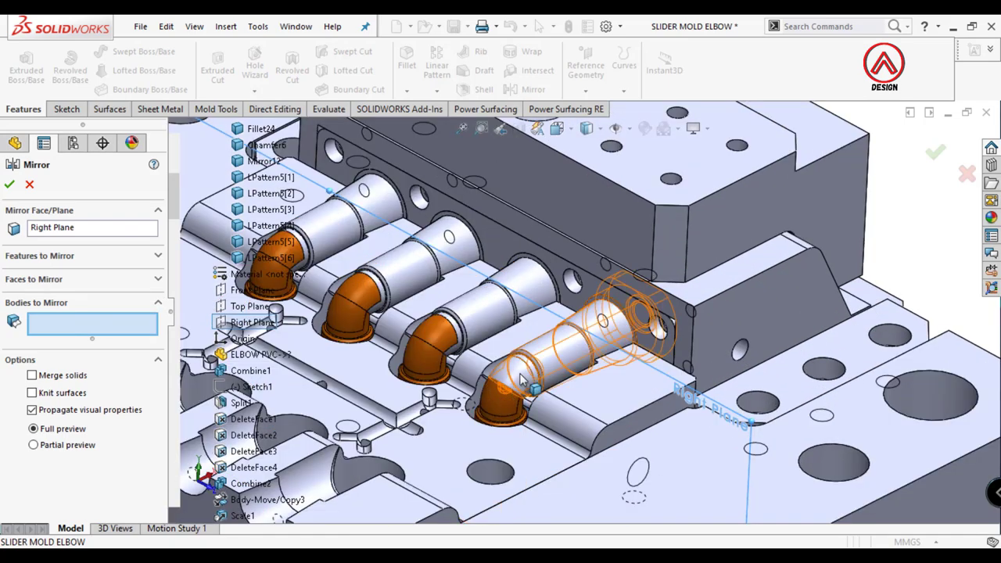
pyautogui.click(522, 379)
pyautogui.click(424, 301)
pyautogui.click(357, 263)
pyautogui.scroll(2, 358, 263)
pyautogui.click(398, 294)
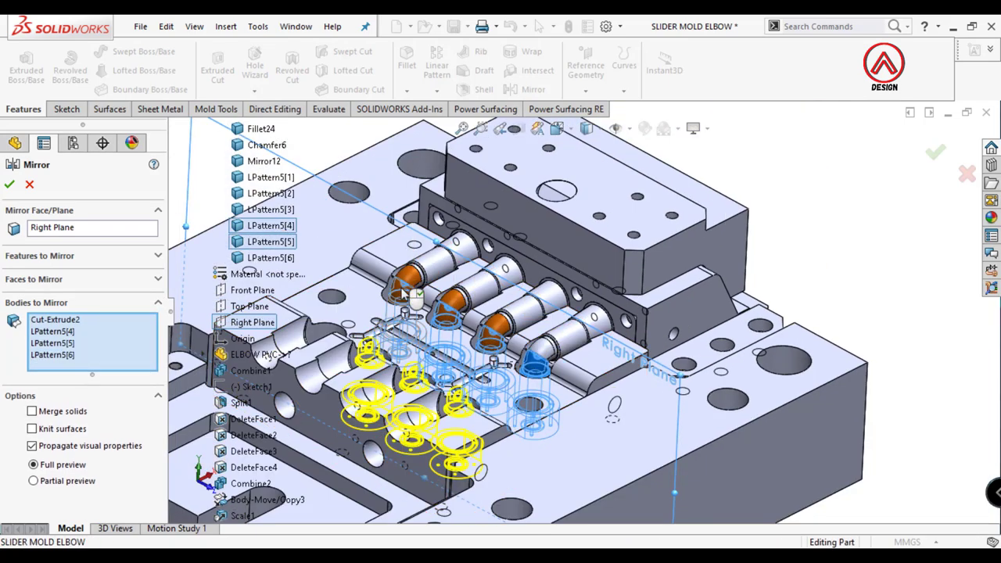
pyautogui.click(438, 258)
pyautogui.click(481, 282)
pyautogui.click(527, 305)
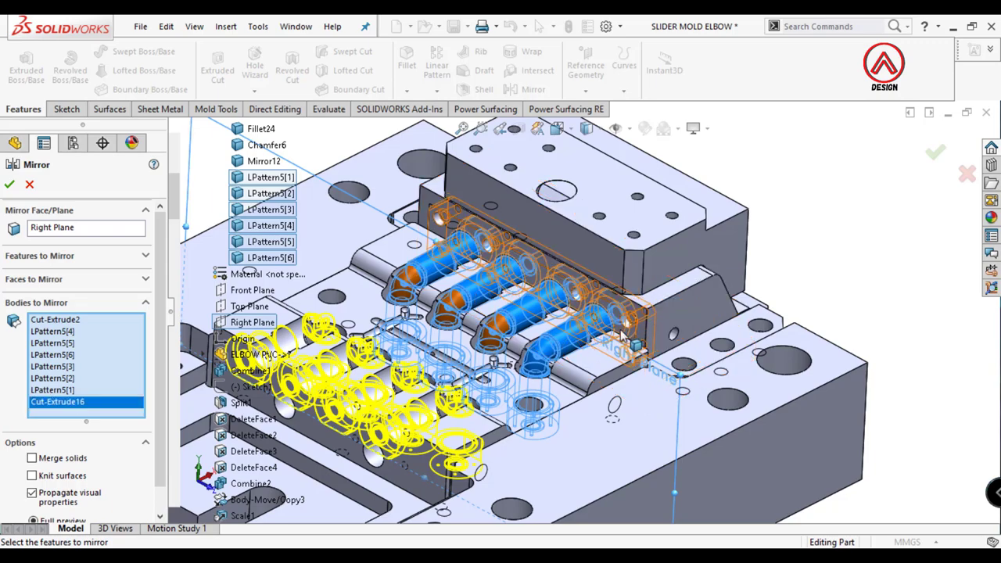
# Step: Add the slider block and flat slider plate bodies, and confirm Mirror13
pyautogui.click(621, 334)
pyautogui.click(626, 328)
pyautogui.moveTo(737, 223); pyautogui.dragTo(723, 270, button='middle')
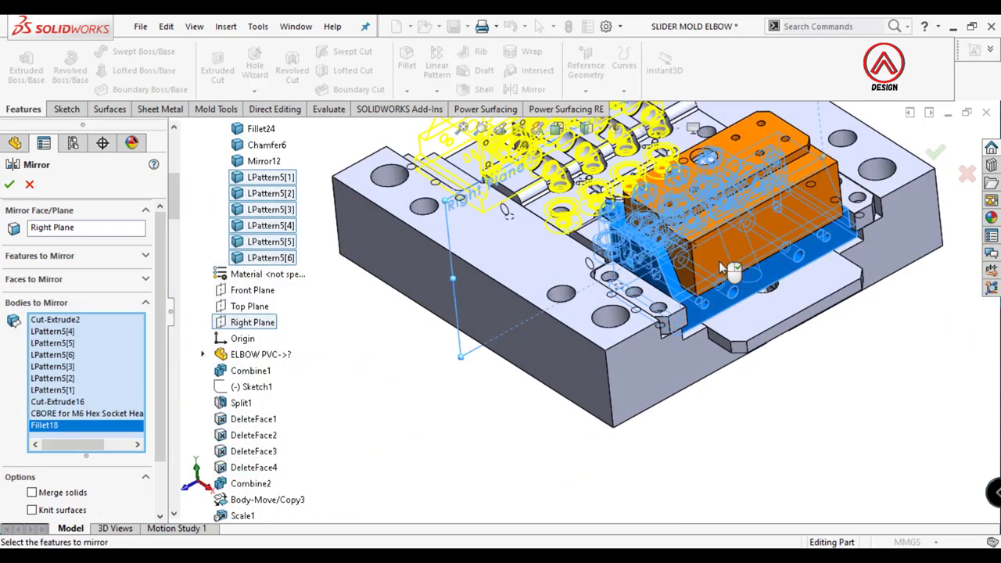
pyautogui.click(723, 270)
pyautogui.click(815, 302)
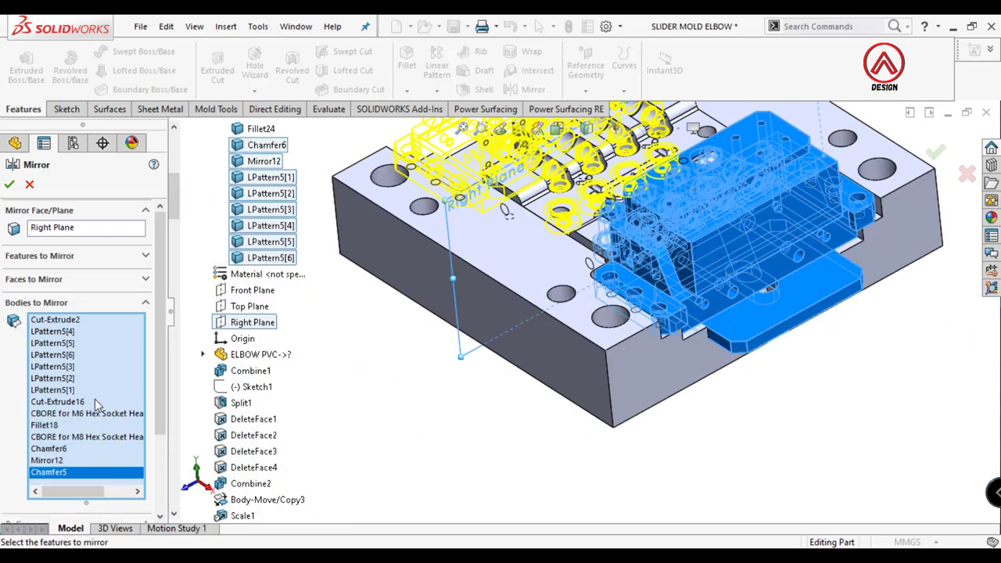
pyautogui.click(9, 186)
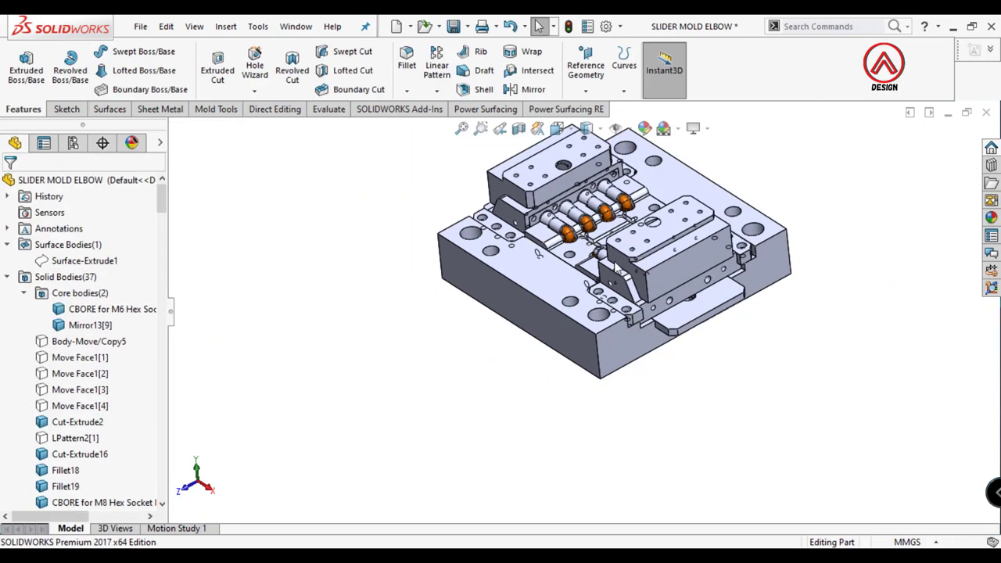
# Step: Review the new Mirror13 feature and leave it unchanged
pyautogui.moveTo(160, 205); pyautogui.dragTo(161, 463)
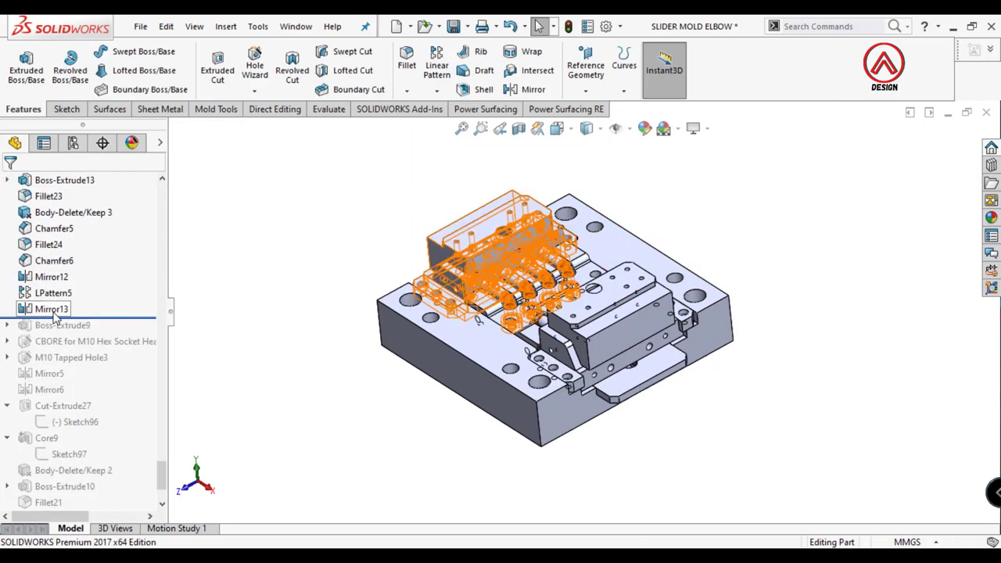
pyautogui.click(51, 453)
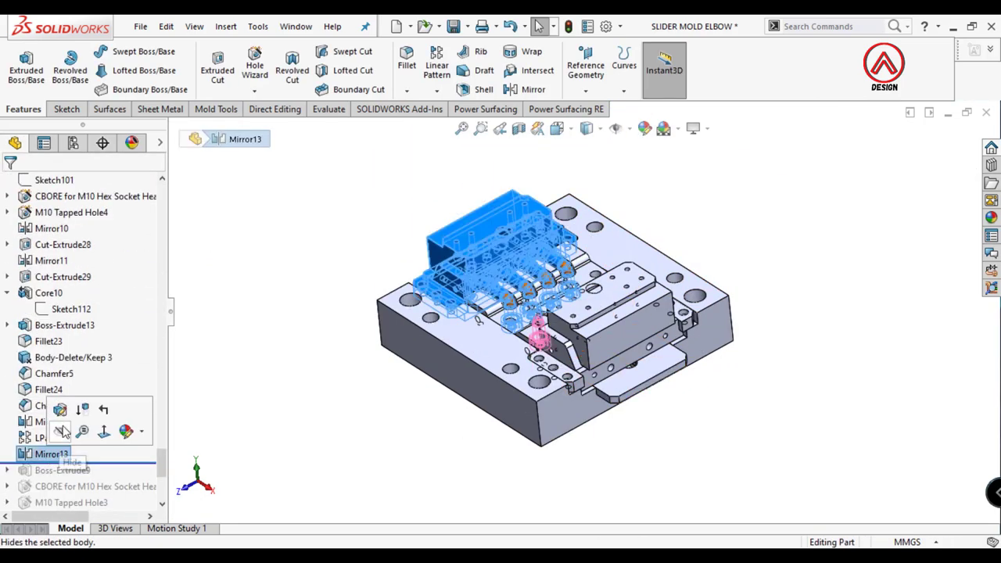
pyautogui.scroll(-4, 551, 308)
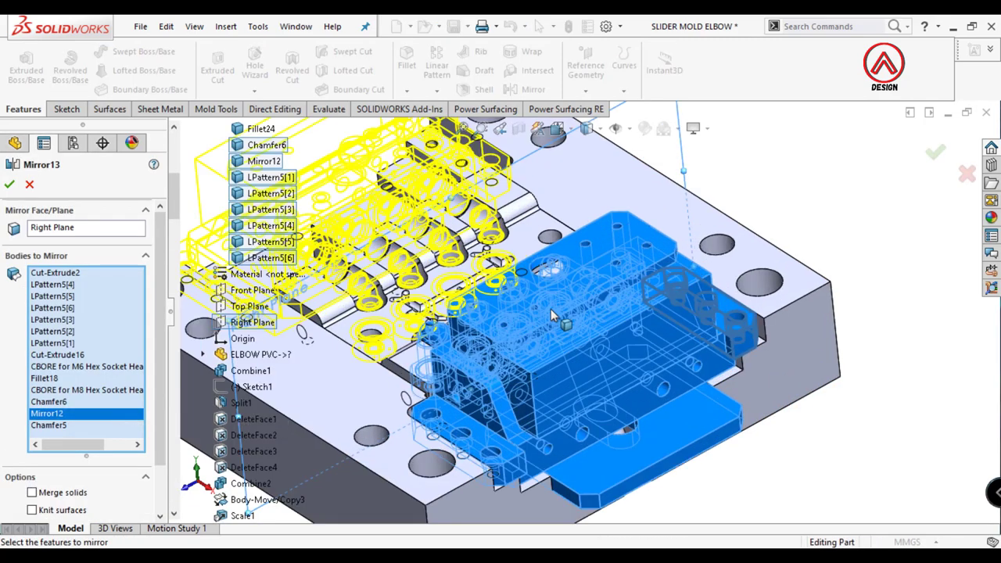
pyautogui.press('Return')
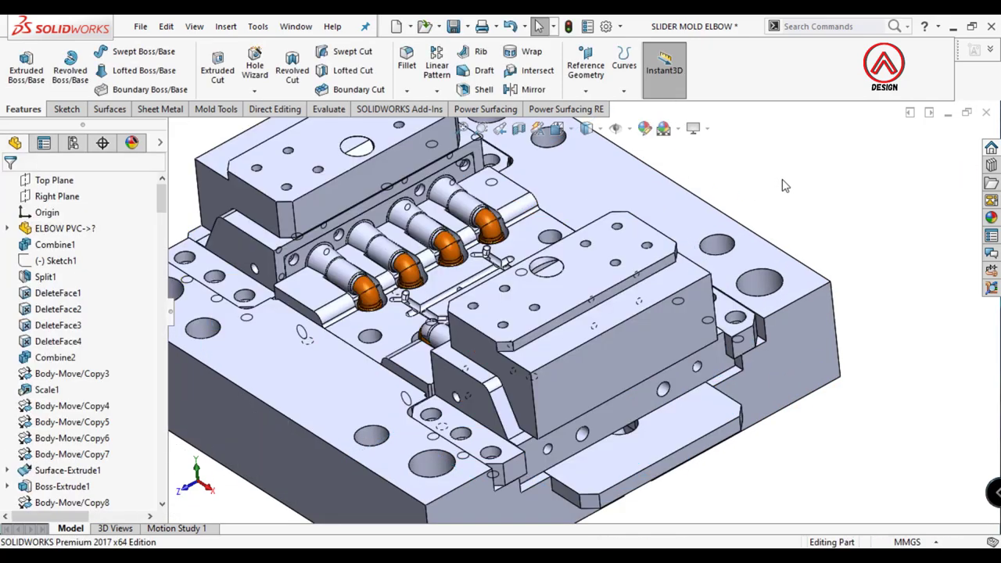
pyautogui.scroll(4, 508, 254)
# Step: Show the hidden LPattern2[1] cover plate body again
pyautogui.moveTo(561, 260); pyautogui.dragTo(588, 259, button='middle')
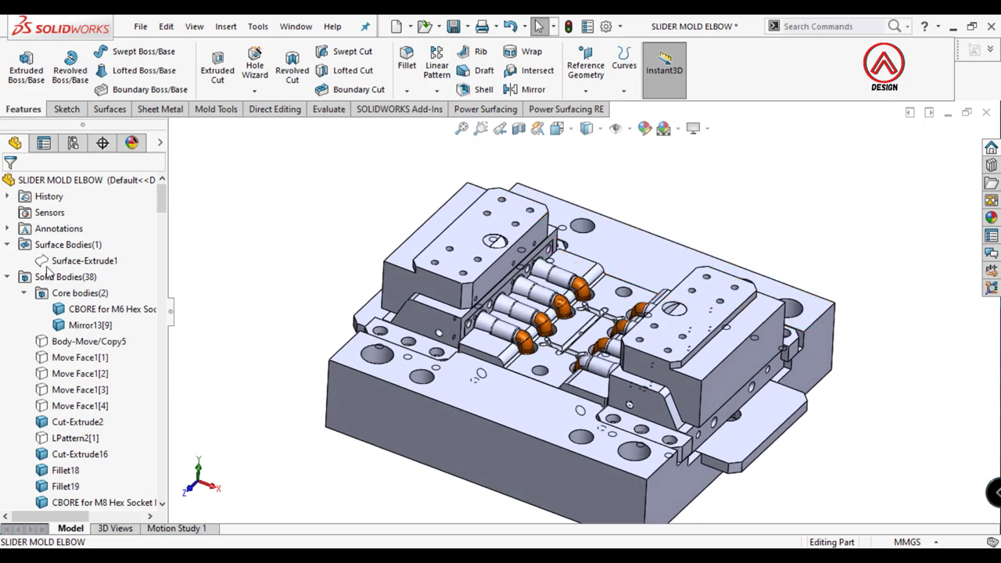
pyautogui.click(61, 394)
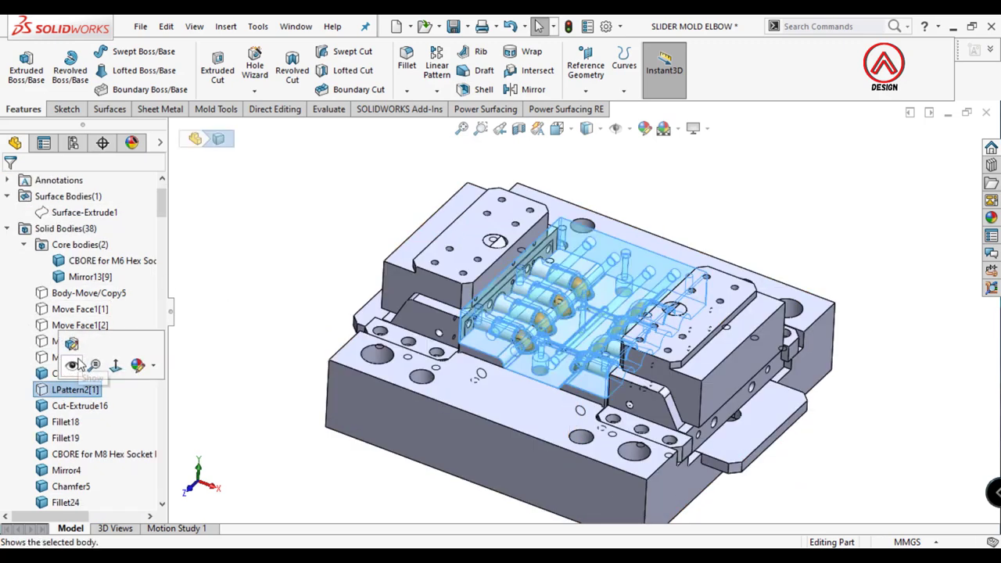
pyautogui.click(69, 348)
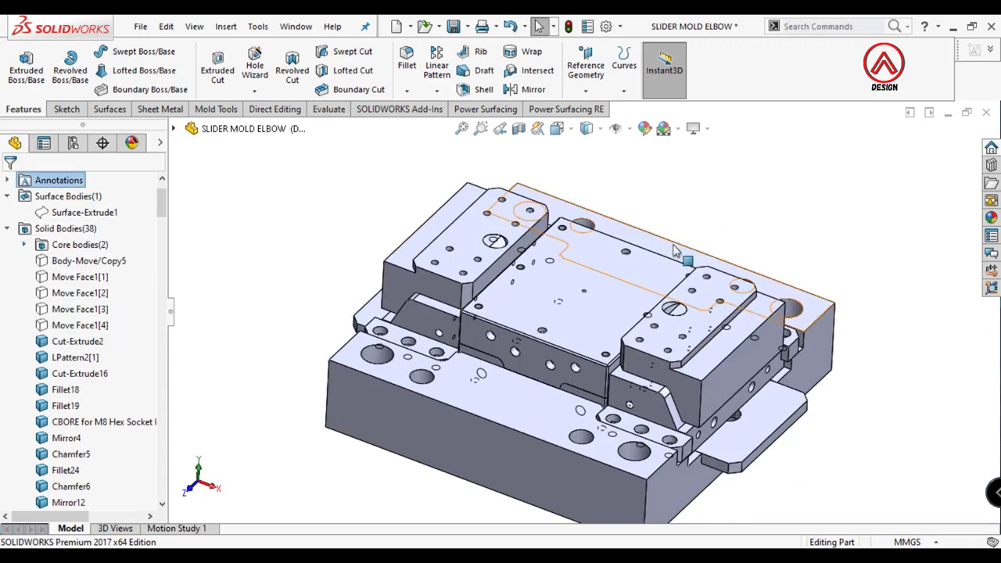
pyautogui.moveTo(673, 250); pyautogui.dragTo(595, 258, button='middle')
# Step: Select the top plate bodies for a Move/Copy Body translation
pyautogui.click(226, 26)
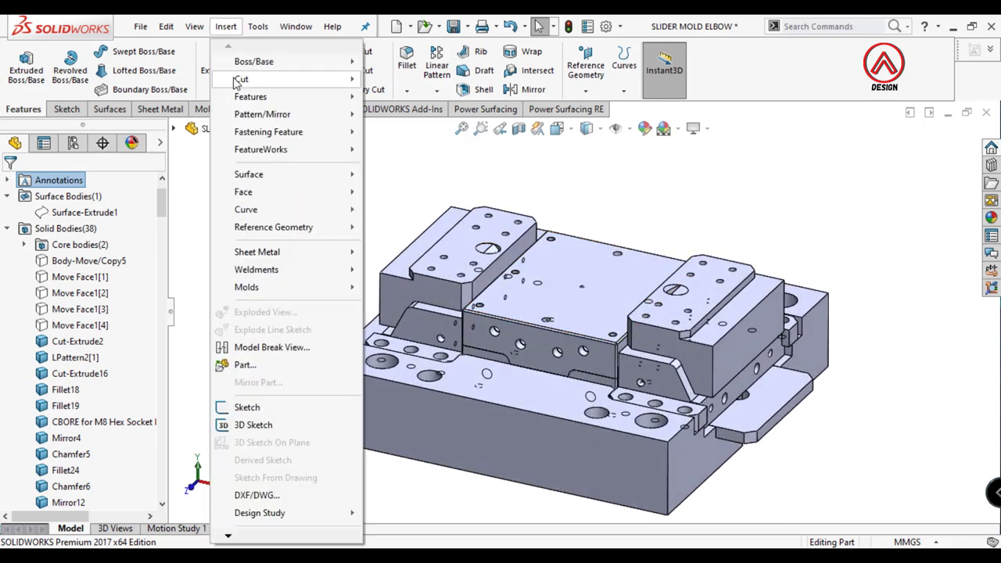
pyautogui.moveTo(251, 97)
pyautogui.click(410, 463)
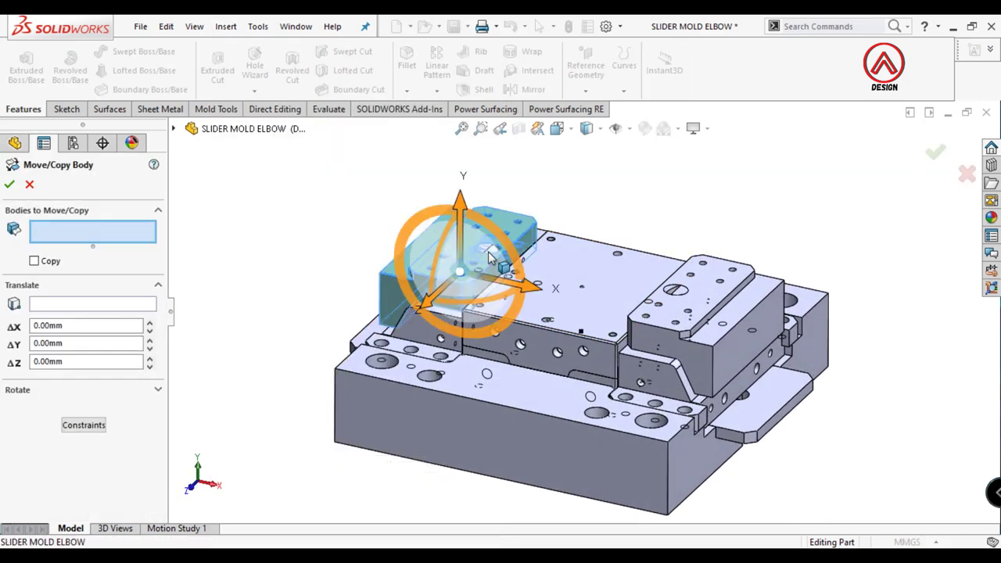
pyautogui.click(473, 258)
pyautogui.scroll(-3, 479, 265)
pyautogui.scroll(-3, 475, 262)
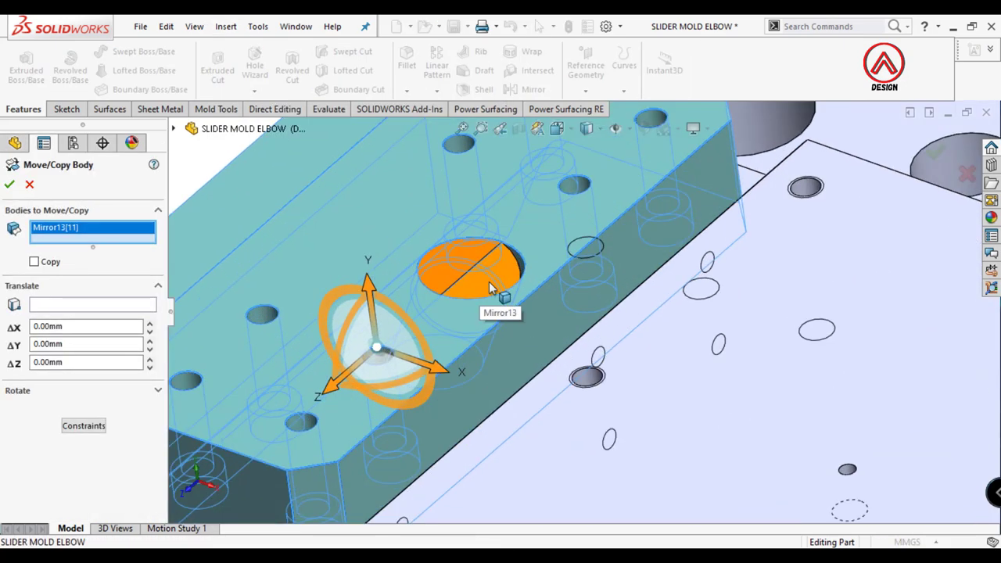
pyautogui.click(495, 294)
pyautogui.scroll(2, 671, 342)
pyautogui.scroll(2, 812, 400)
pyautogui.click(812, 400)
pyautogui.scroll(2, 837, 418)
pyautogui.click(844, 426)
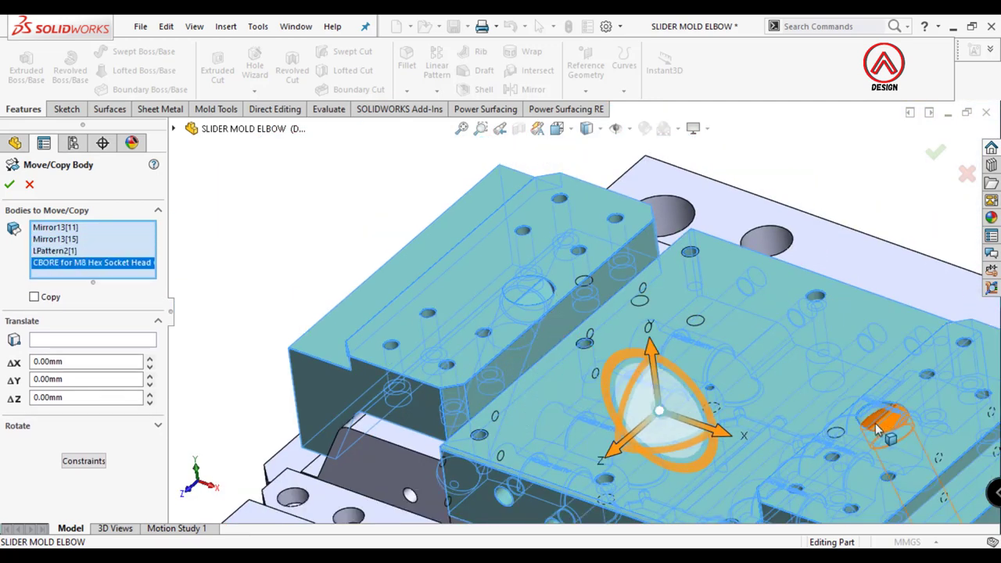
pyautogui.click(880, 426)
pyautogui.scroll(2, 731, 369)
# Step: Raise the selected top plate bodies 150 mm along Y
pyautogui.moveTo(654, 316); pyautogui.dragTo(653, 148)
pyautogui.scroll(2, 719, 391)
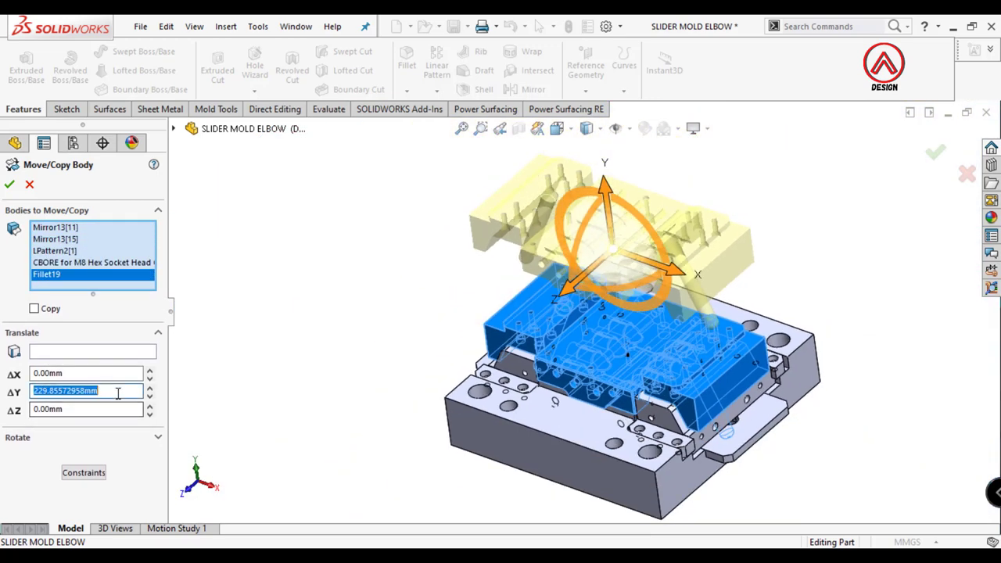
pyautogui.write('50')
pyautogui.press('Return')
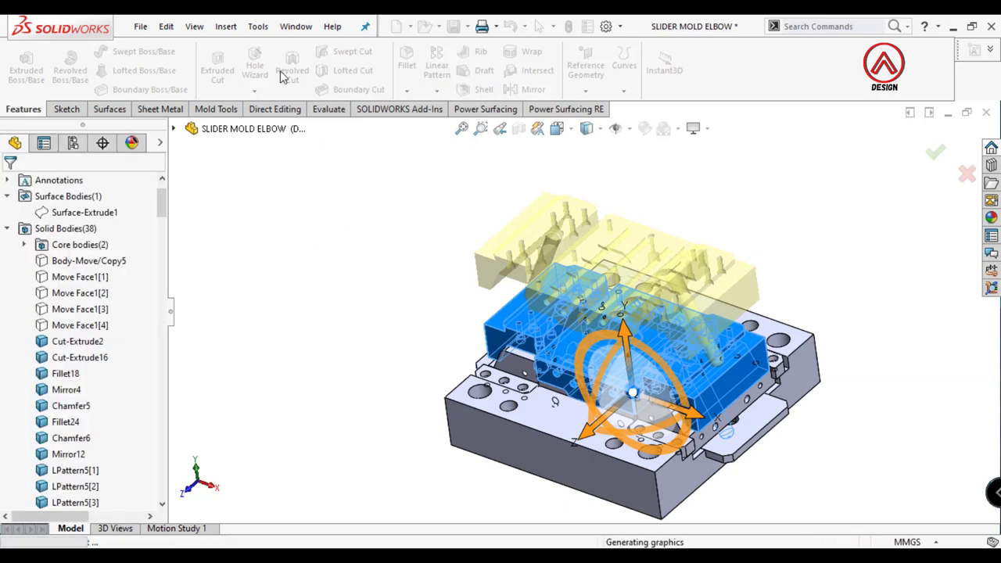
pyautogui.click(226, 26)
# Step: Start a new Move/Copy Body and select the right slider with its elbows
pyautogui.click(388, 464)
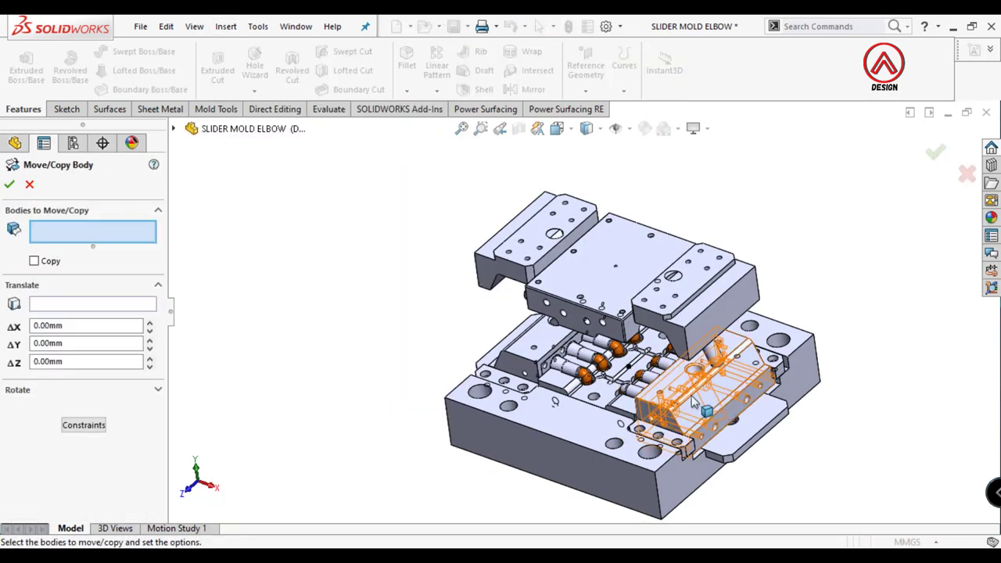
pyautogui.click(670, 404)
pyautogui.scroll(-5, 578, 391)
pyautogui.click(494, 408)
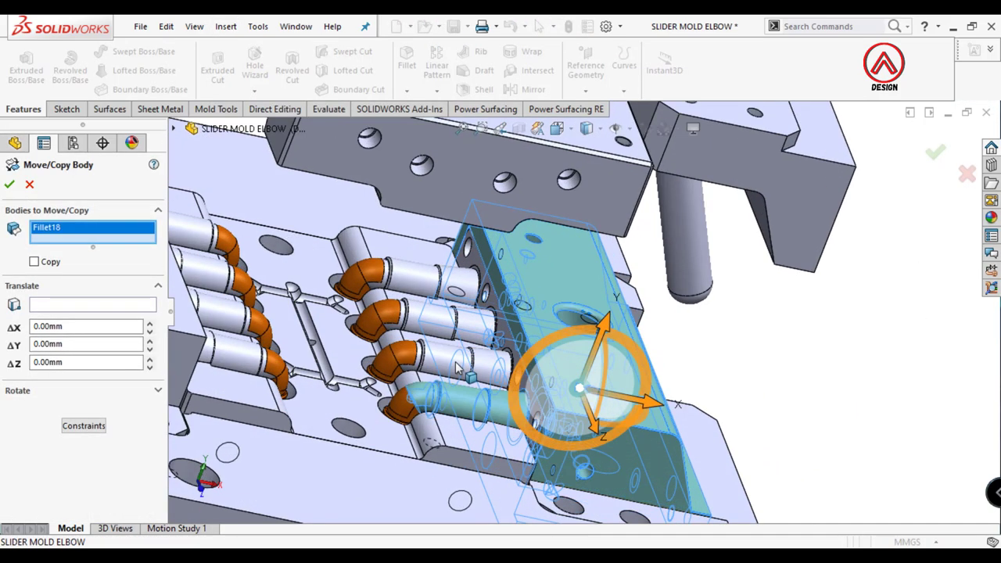
pyautogui.click(437, 367)
pyautogui.click(437, 336)
pyautogui.click(438, 309)
pyautogui.click(548, 437)
pyautogui.moveTo(548, 437)
pyautogui.mouseDown(button='middle')
pyautogui.moveTo(685, 425)
pyautogui.moveTo(547, 352)
pyautogui.mouseUp(button='middle')
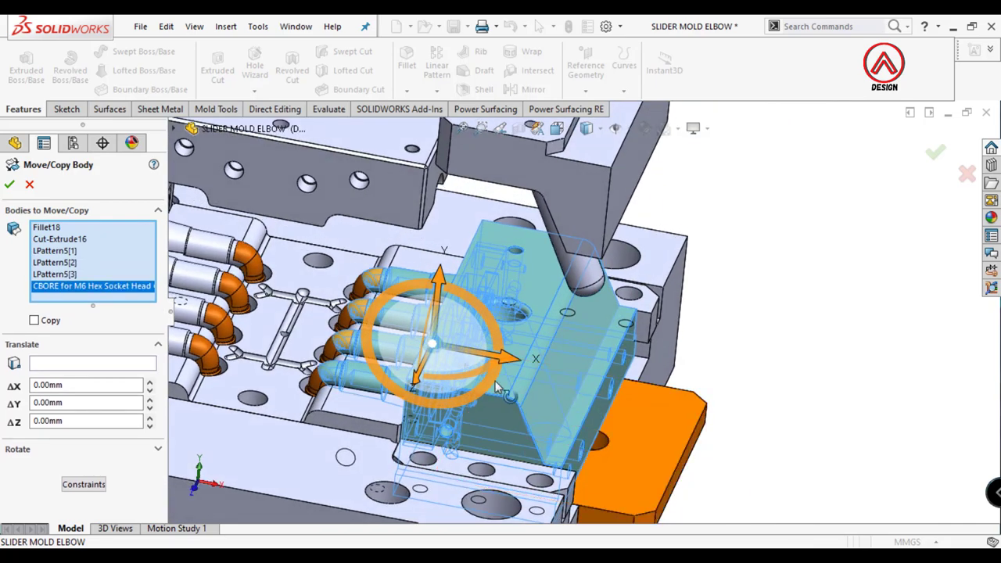
# Step: Move the right slider bodies 50 mm outward along X
pyautogui.moveTo(368, 336); pyautogui.dragTo(688, 391)
pyautogui.doubleClick(104, 385)
pyautogui.write('0')
pyautogui.press('Return')
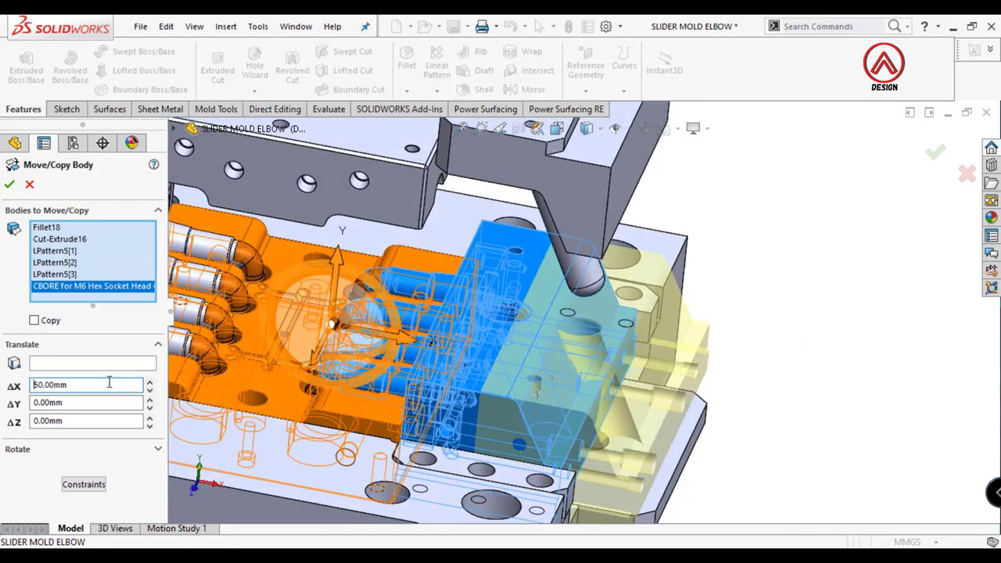
pyautogui.press('Return')
pyautogui.click(226, 26)
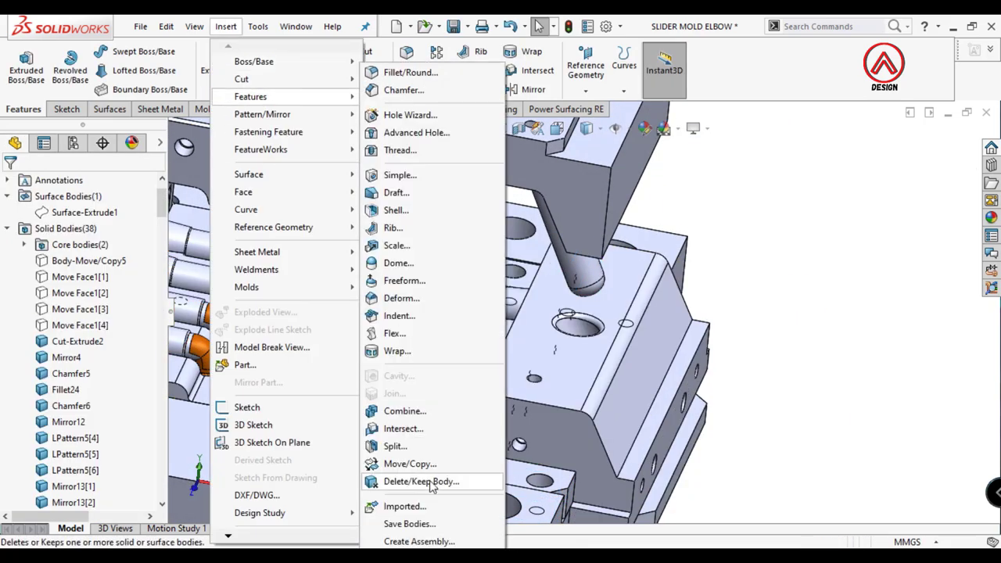
# Step: Start another Move/Copy Body and select the left slider bodies
pyautogui.click(402, 462)
pyautogui.scroll(-3, 389, 279)
pyautogui.click(356, 308)
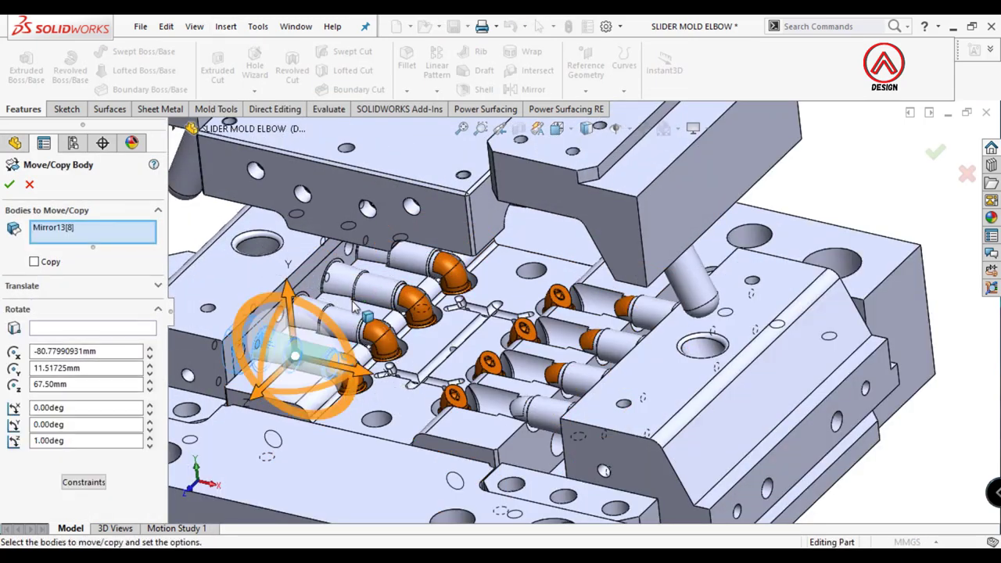
pyautogui.click(367, 313)
pyautogui.click(344, 328)
pyautogui.click(258, 273)
pyautogui.click(305, 297)
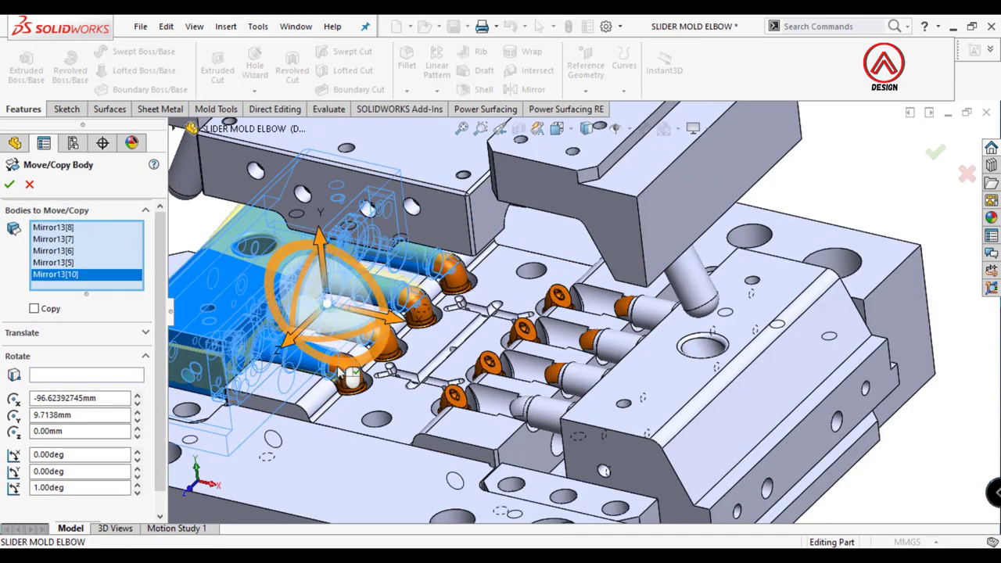
pyautogui.click(406, 305)
pyautogui.scroll(3, 449, 313)
# Step: Move the left slider bodies -50 mm along X
pyautogui.moveTo(450, 312); pyautogui.dragTo(328, 285)
pyautogui.write('-')
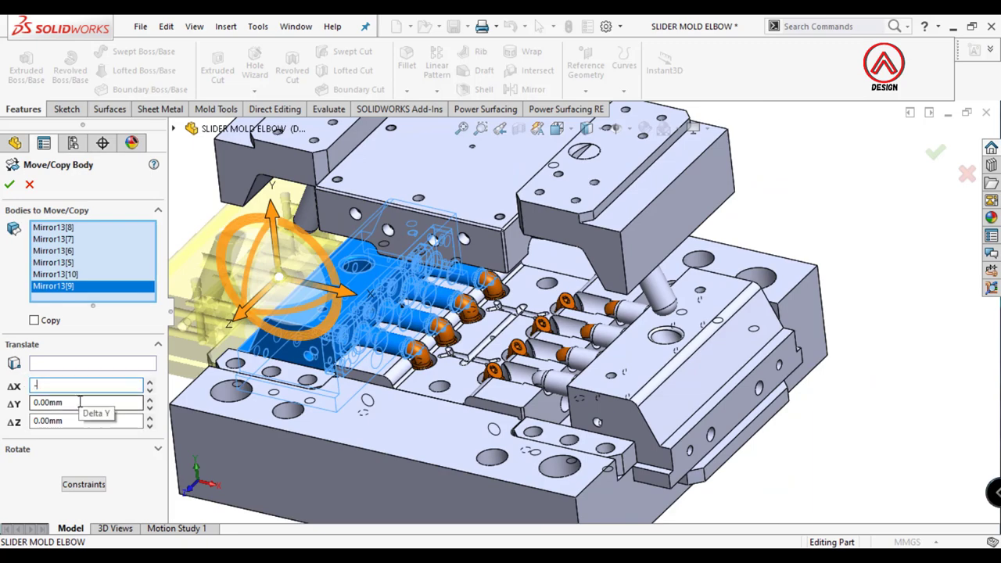
pyautogui.write('50')
pyautogui.press('Return')
pyautogui.click(9, 184)
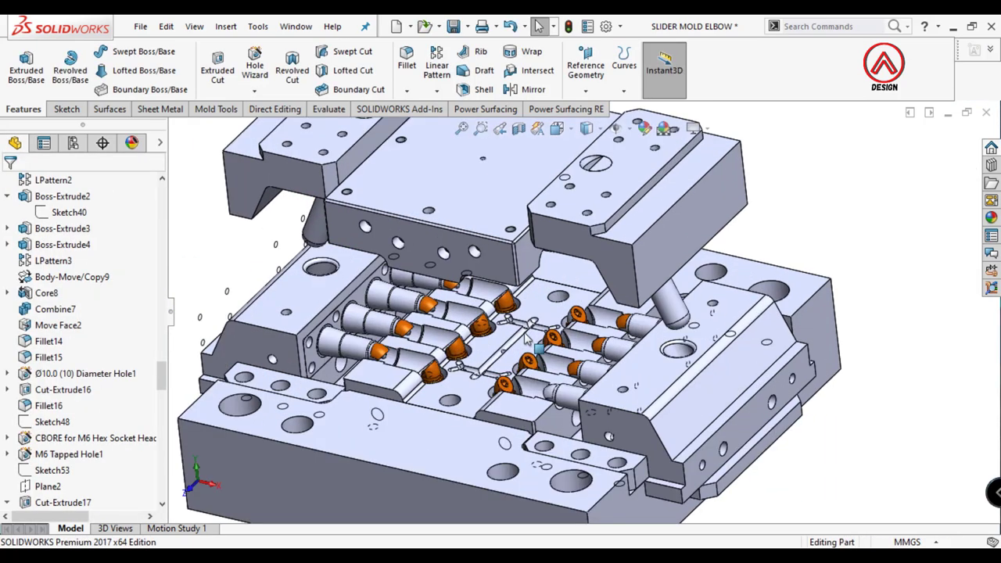
pyautogui.moveTo(500, 313)
pyautogui.mouseDown(button='middle')
pyautogui.moveTo(569, 283)
pyautogui.moveTo(596, 391)
pyautogui.moveTo(683, 384)
pyautogui.moveTo(597, 345)
pyautogui.moveTo(736, 310)
pyautogui.mouseUp(button='middle')
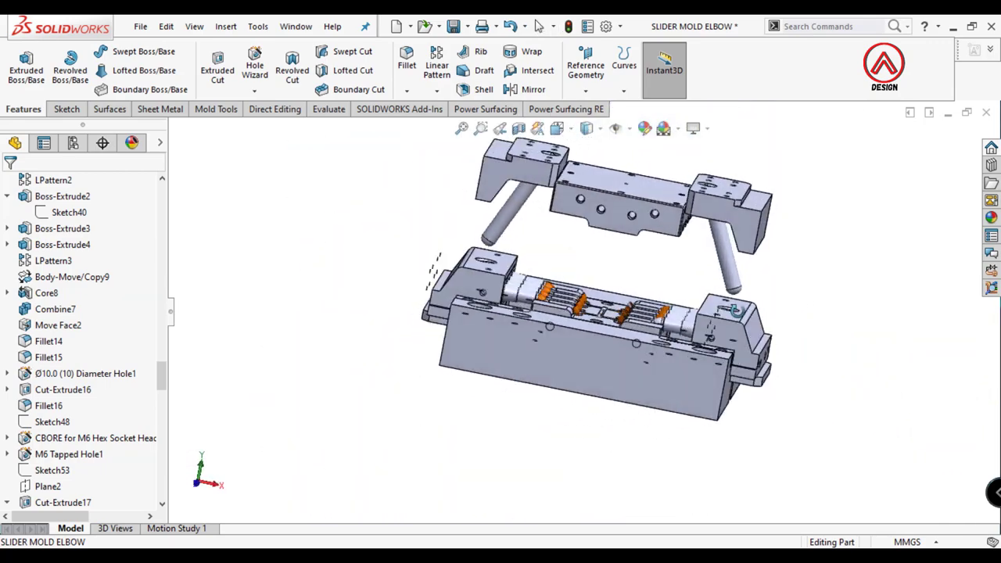
pyautogui.moveTo(753, 247); pyautogui.dragTo(729, 303, button='middle')
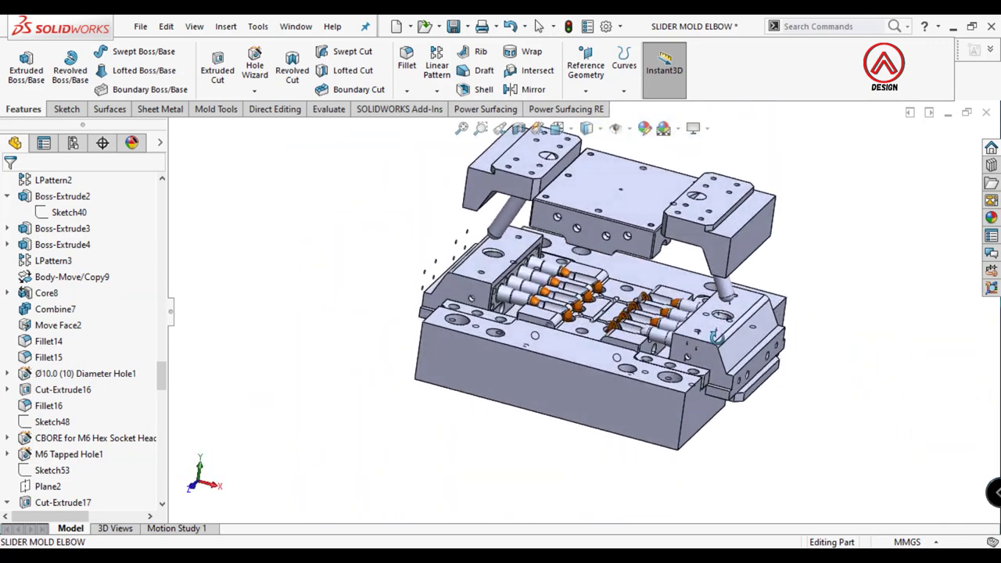